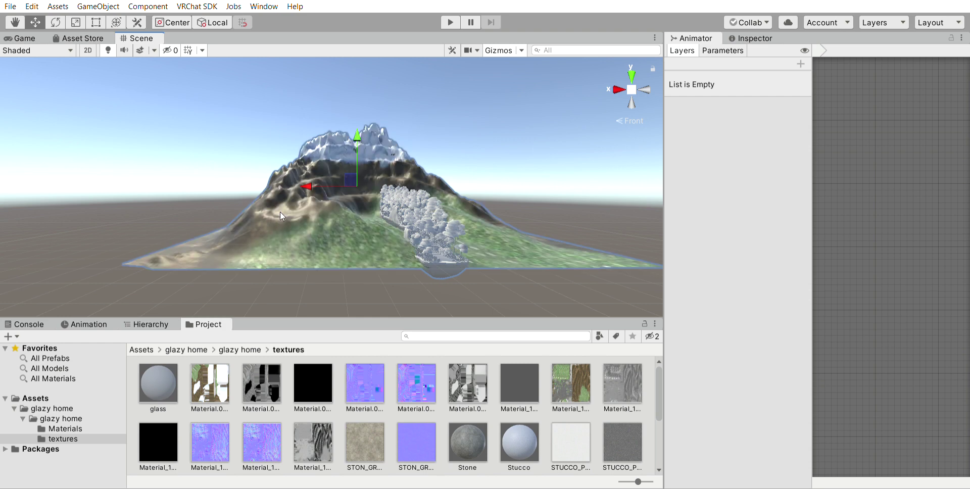
# - Apply the Stone material from the glazy home textures folder to the map's rock pillars and ledges
pyautogui.scroll(5, 233, 203)
pyautogui.scroll(-3, 335, 378)
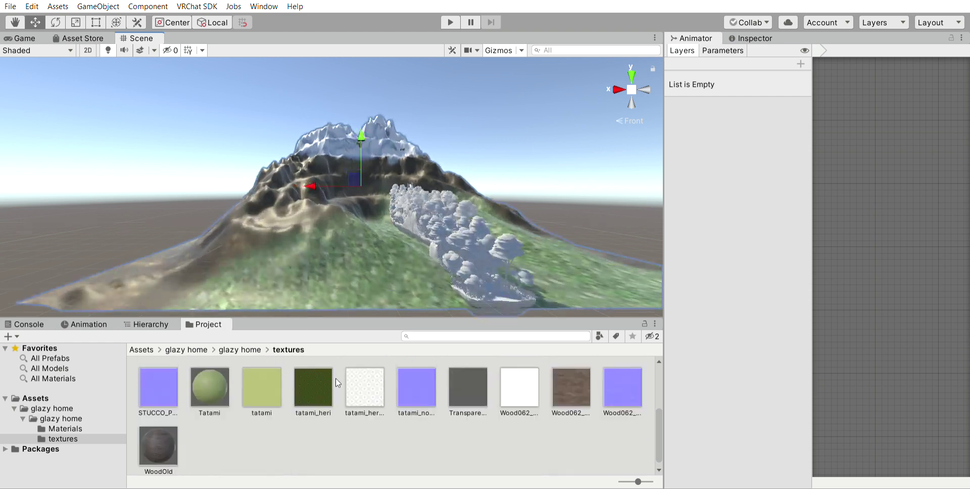
pyautogui.scroll(2, 214, 391)
pyautogui.click(64, 429)
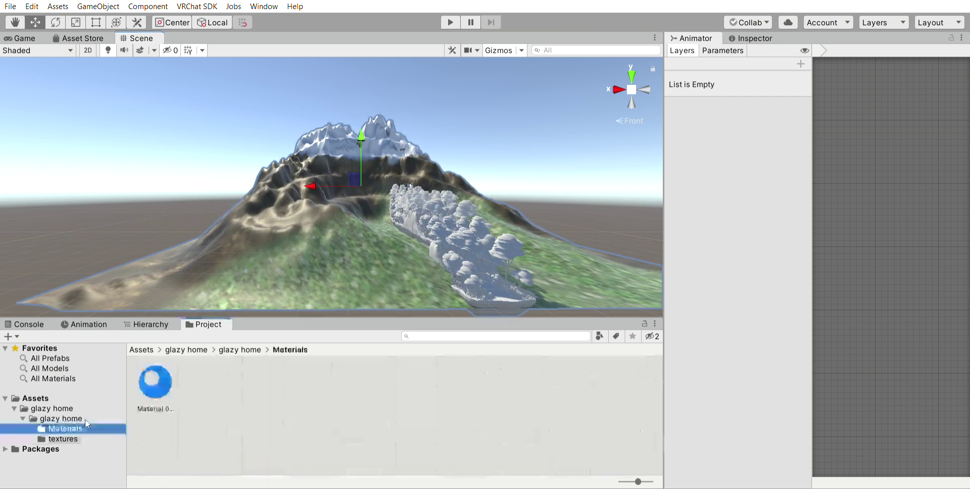
pyautogui.click(63, 439)
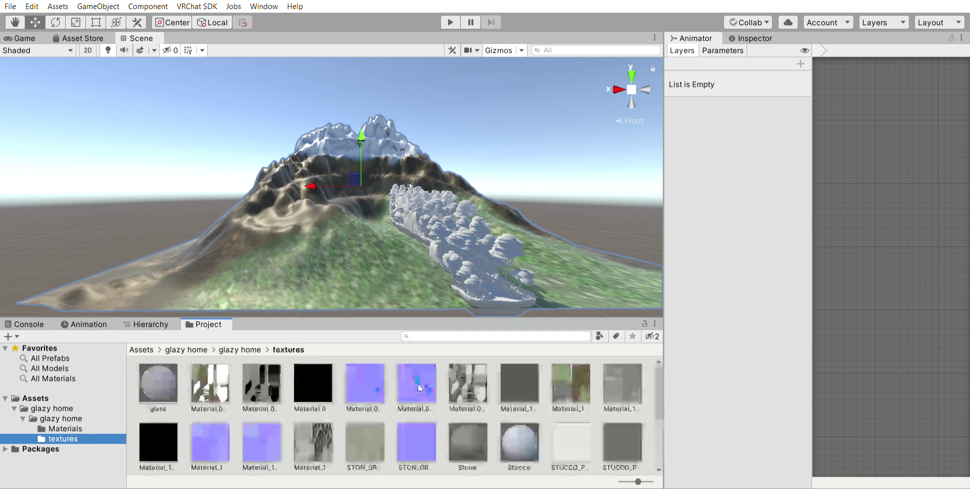
pyautogui.moveTo(536, 203); pyautogui.dragTo(384, 212, button='middle')
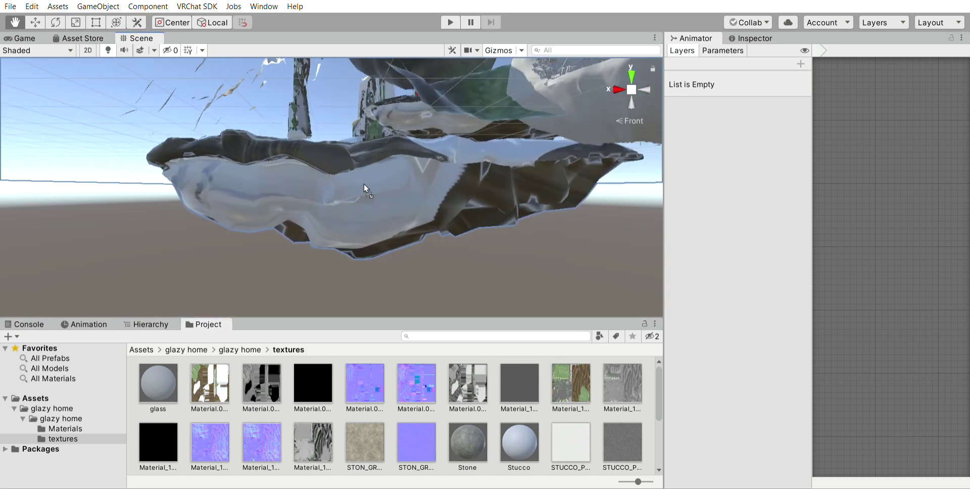
pyautogui.moveTo(364, 184); pyautogui.dragTo(444, 258, button='middle')
pyautogui.moveTo(477, 369); pyautogui.dragTo(341, 205)
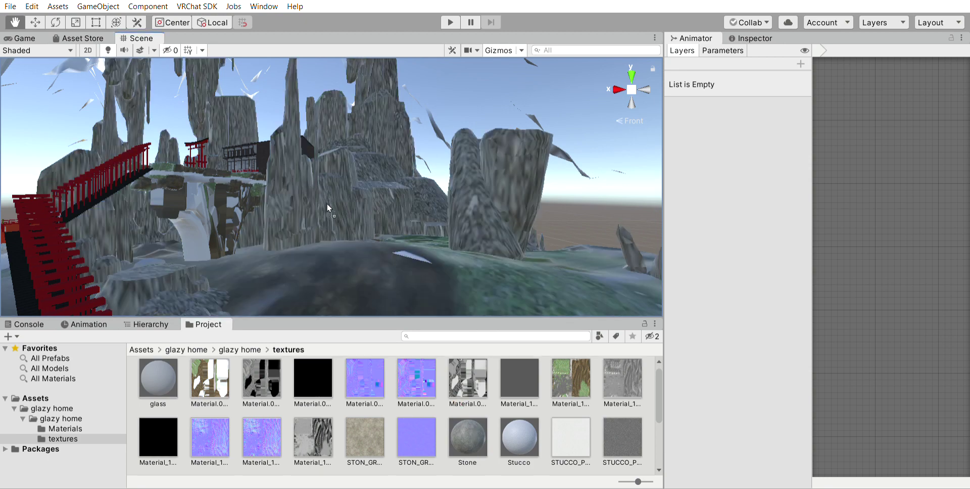
pyautogui.moveTo(292, 202); pyautogui.dragTo(402, 224, button='middle')
pyautogui.moveTo(486, 394); pyautogui.dragTo(329, 280)
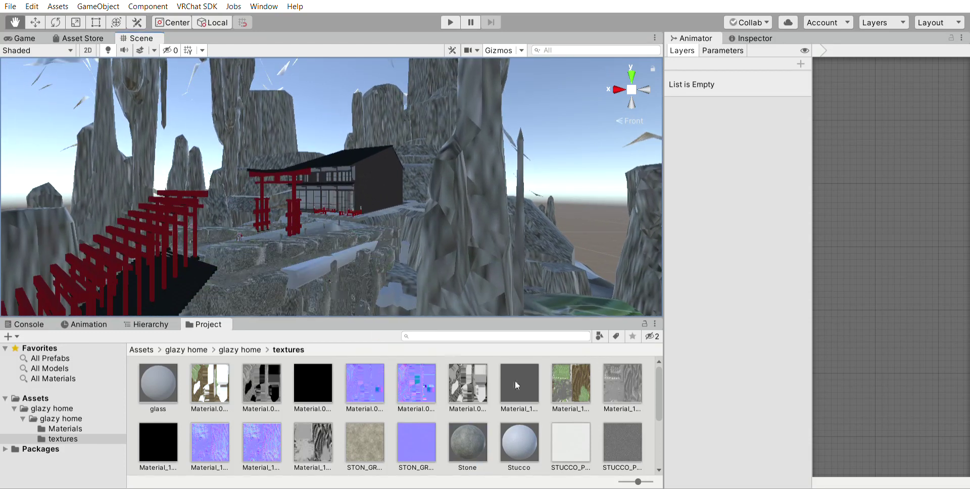
# - Apply the Stucco material to the walls of the Japanese house
pyautogui.scroll(-3, 515, 381)
pyautogui.moveTo(520, 397); pyautogui.dragTo(439, 143)
pyautogui.moveTo(440, 143); pyautogui.dragTo(350, 170, button='middle')
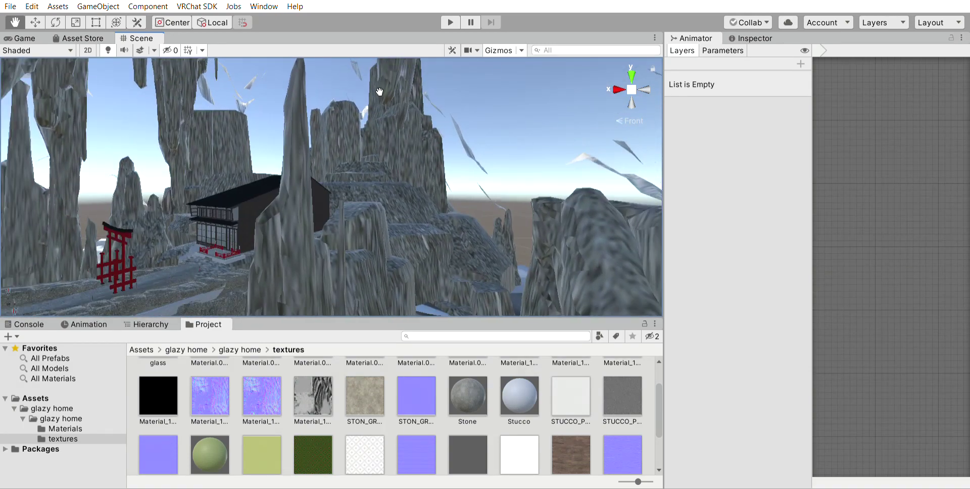
pyautogui.moveTo(516, 202); pyautogui.dragTo(437, 145, button='middle')
pyautogui.moveTo(359, 176); pyautogui.dragTo(626, 210, button='middle')
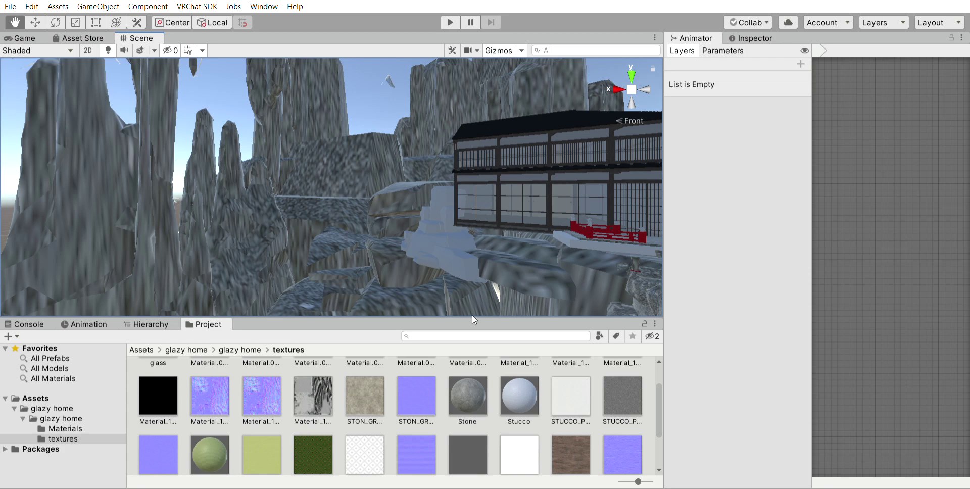
pyautogui.moveTo(523, 252); pyautogui.dragTo(472, 262, button='middle')
# - Apply the WoodOld material to the timber surfaces inside the house
pyautogui.scroll(3, 472, 262)
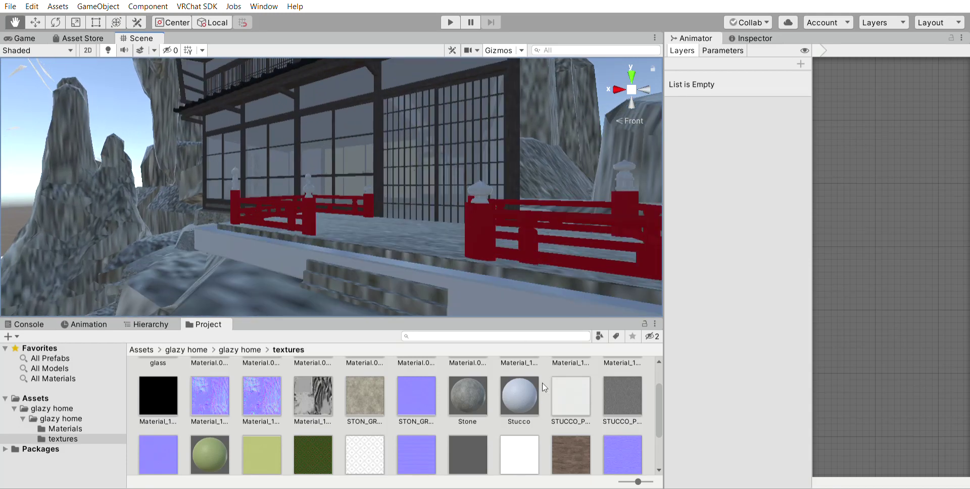
pyautogui.scroll(-3, 544, 388)
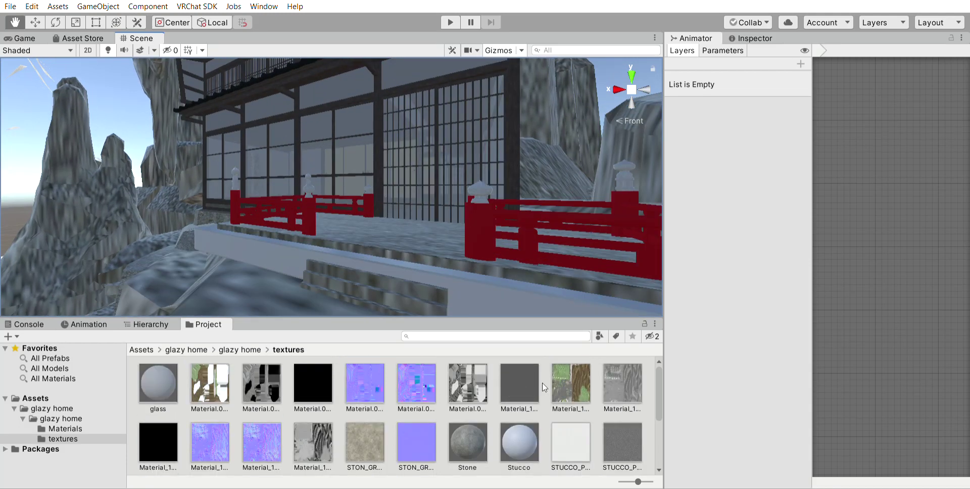
pyautogui.moveTo(170, 436); pyautogui.dragTo(399, 172)
pyautogui.moveTo(250, 191); pyautogui.dragTo(353, 212)
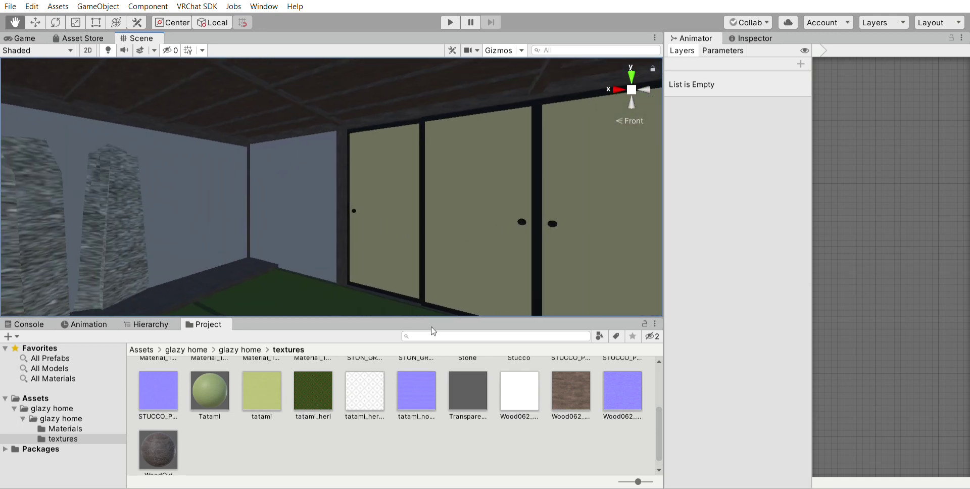
# - Apply the glass material to the house's windows and set its shader to VRChat/Mobile/Particles/Multiply
pyautogui.scroll(3, 467, 393)
pyautogui.click(517, 429)
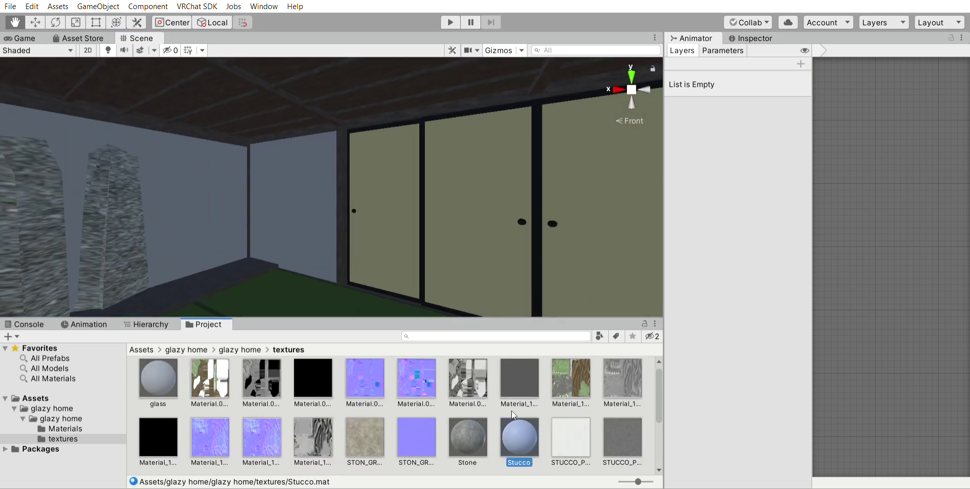
pyautogui.moveTo(158, 379); pyautogui.dragTo(268, 303)
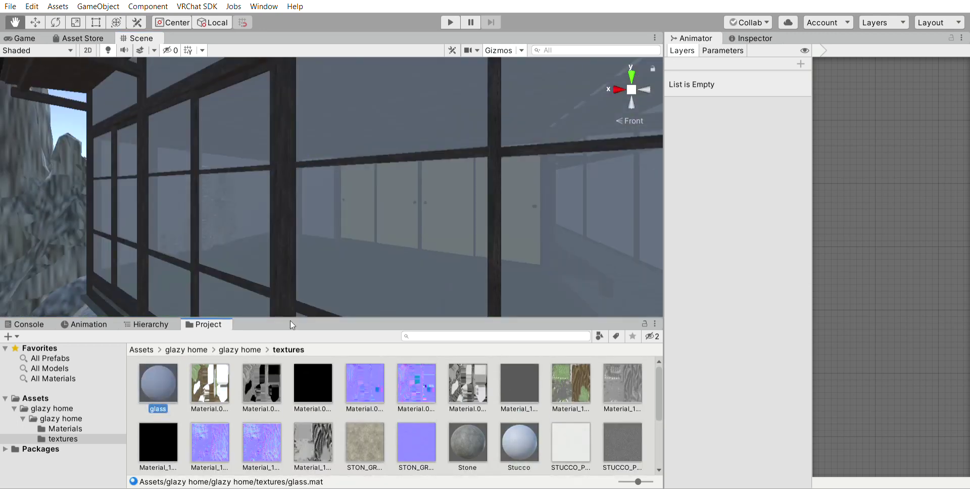
pyautogui.click(739, 38)
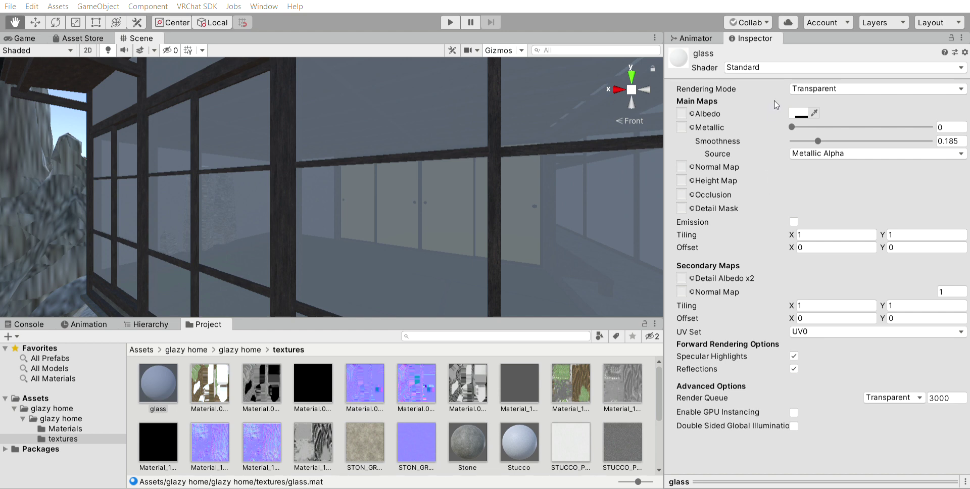
pyautogui.click(763, 121)
# - Apply the glass material to the remaining window panes and lattice panels along the house's front
pyautogui.moveTo(209, 346); pyautogui.dragTo(176, 212)
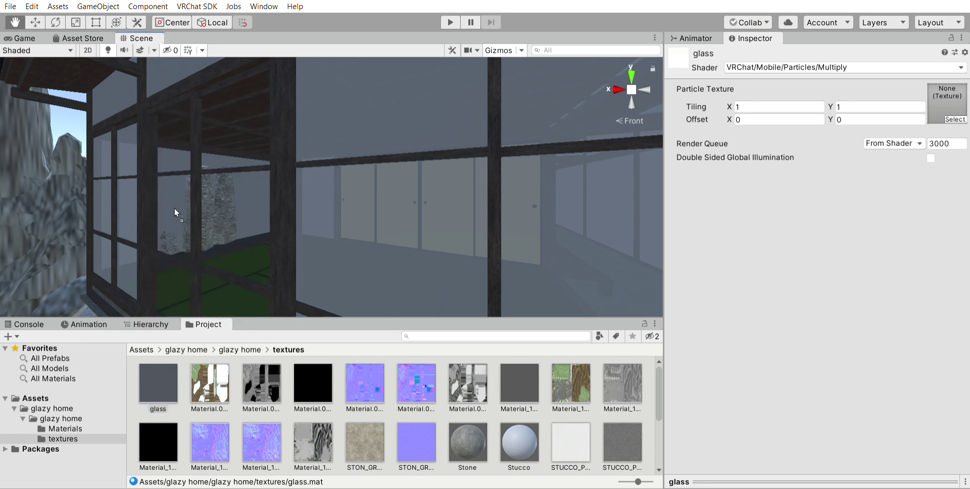
pyautogui.moveTo(151, 319); pyautogui.dragTo(131, 208)
pyautogui.moveTo(152, 331); pyautogui.dragTo(143, 283)
pyautogui.moveTo(359, 223); pyautogui.dragTo(422, 228)
pyautogui.moveTo(178, 371); pyautogui.dragTo(411, 232)
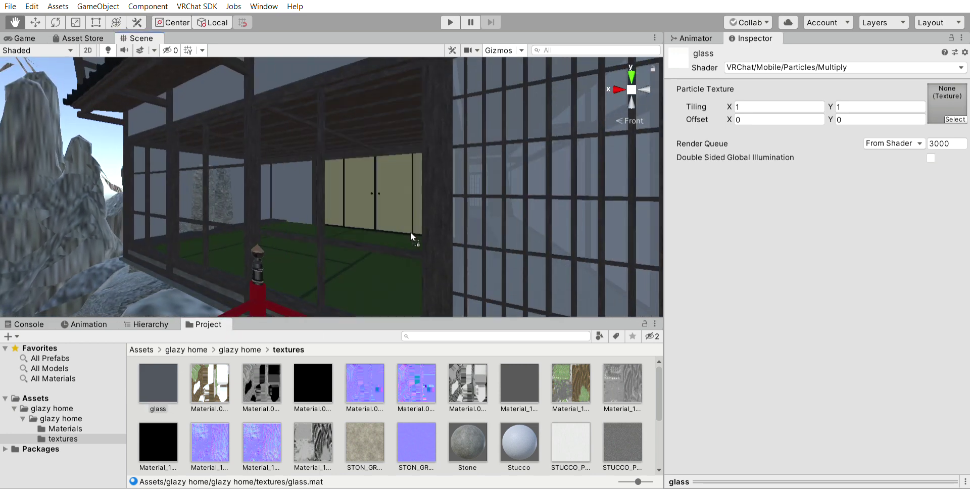
pyautogui.moveTo(411, 233); pyautogui.dragTo(416, 262, button='right')
pyautogui.moveTo(138, 380); pyautogui.dragTo(289, 202)
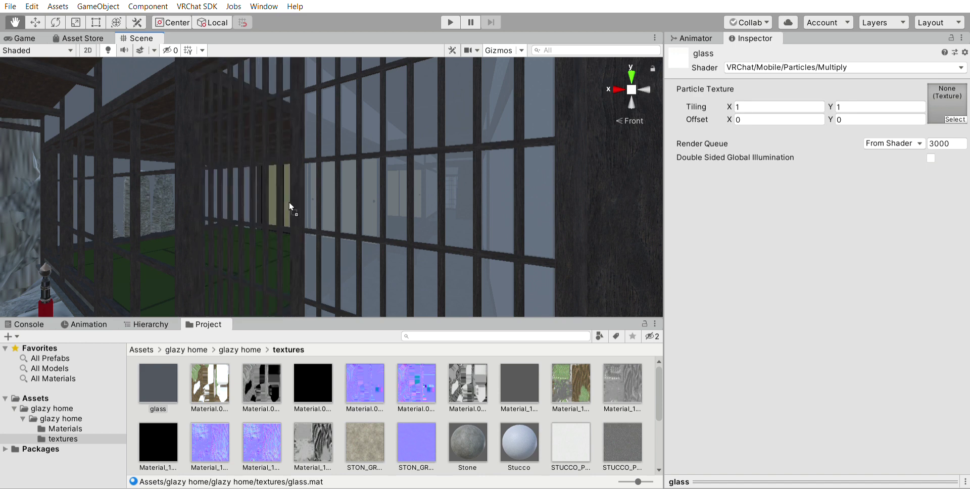
pyautogui.moveTo(407, 197)
pyautogui.mouseDown()
pyautogui.moveTo(356, 188)
pyautogui.moveTo(406, 187)
pyautogui.moveTo(394, 185)
pyautogui.mouseUp()
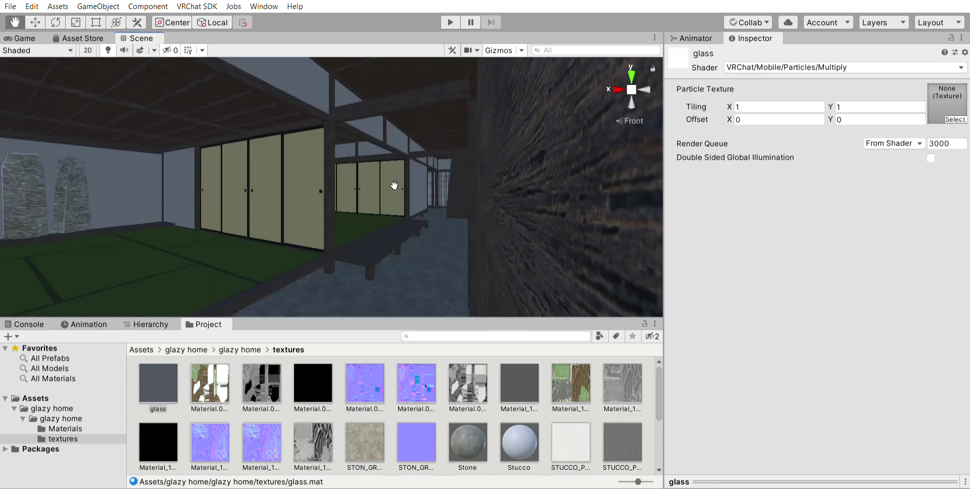
# - Apply the Stucco material to the wooden wall panels along the interior corridor
pyautogui.click(619, 90)
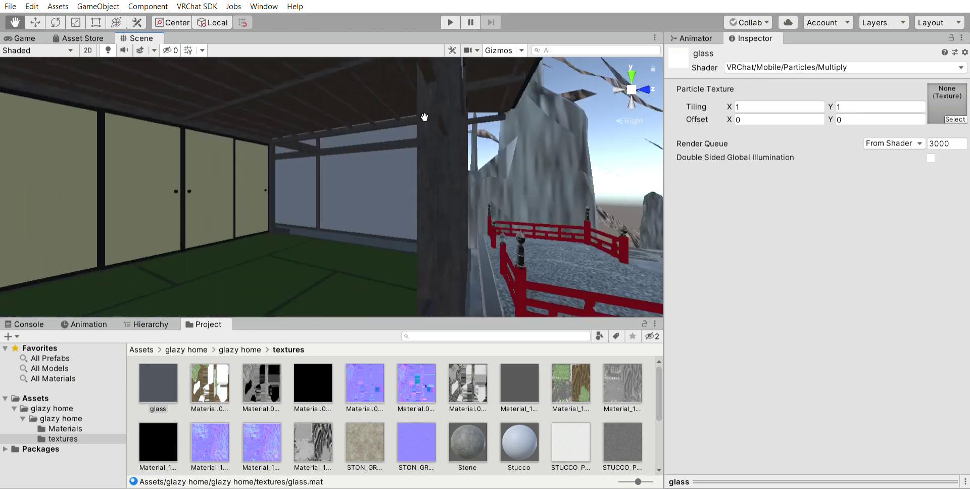
pyautogui.moveTo(156, 393); pyautogui.dragTo(423, 201)
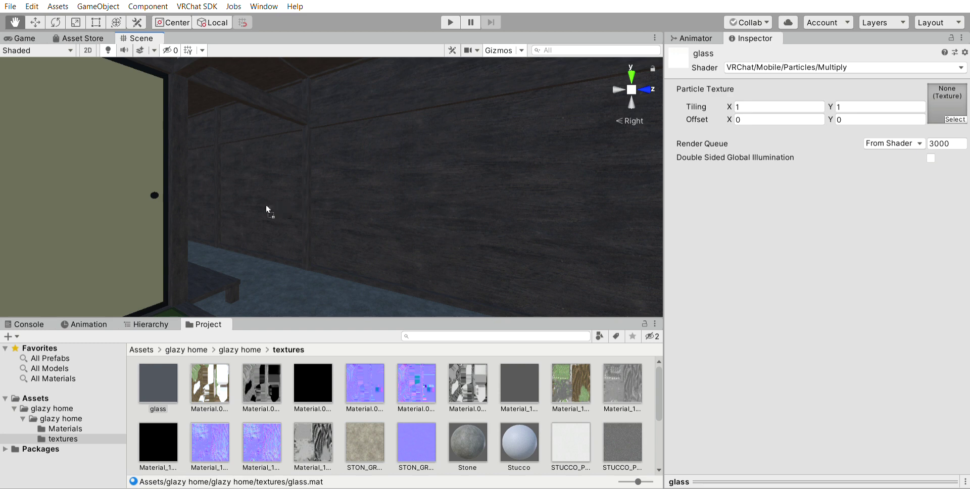
pyautogui.moveTo(545, 294); pyautogui.dragTo(537, 352)
pyautogui.scroll(-3, 540, 373)
# - Apply the Tatami material to the floor mats inside the house
pyautogui.moveTo(210, 425); pyautogui.dragTo(364, 296)
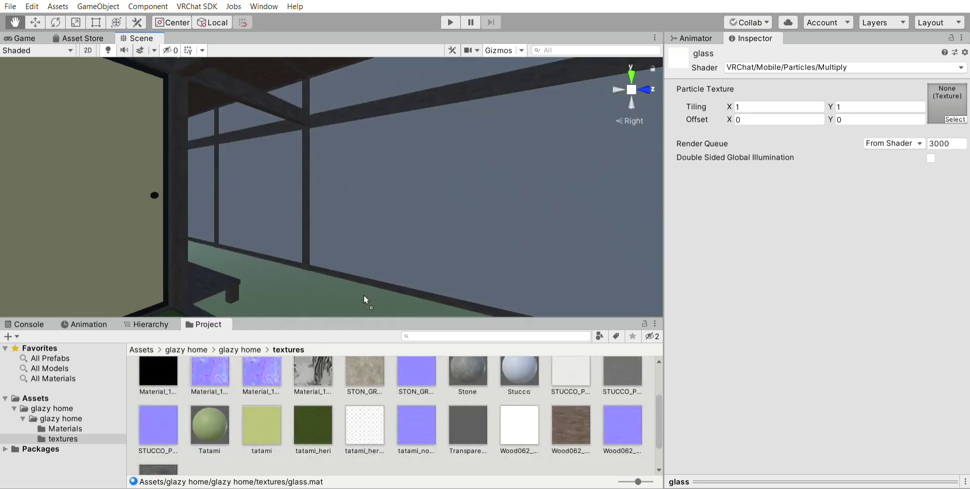
pyautogui.moveTo(234, 300); pyautogui.dragTo(441, 239)
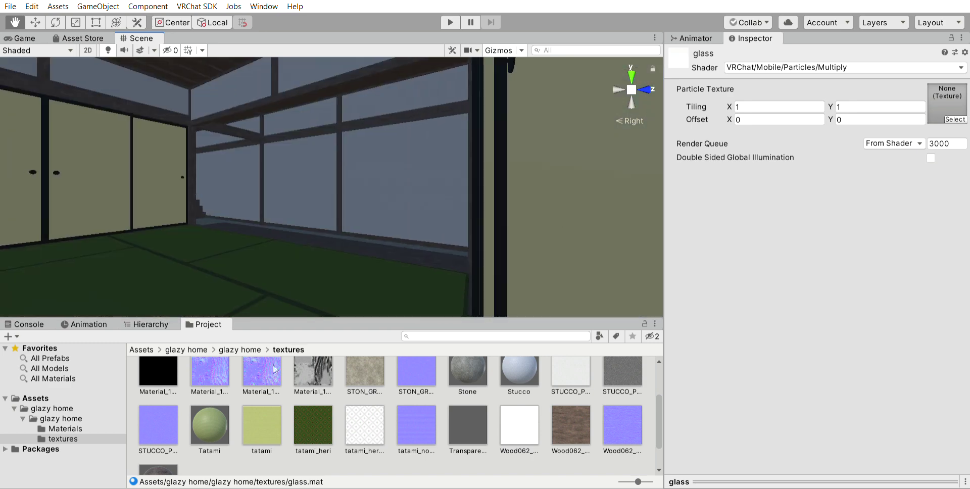
pyautogui.moveTo(210, 425); pyautogui.dragTo(420, 282)
pyautogui.scroll(3, 444, 265)
pyautogui.click(631, 75)
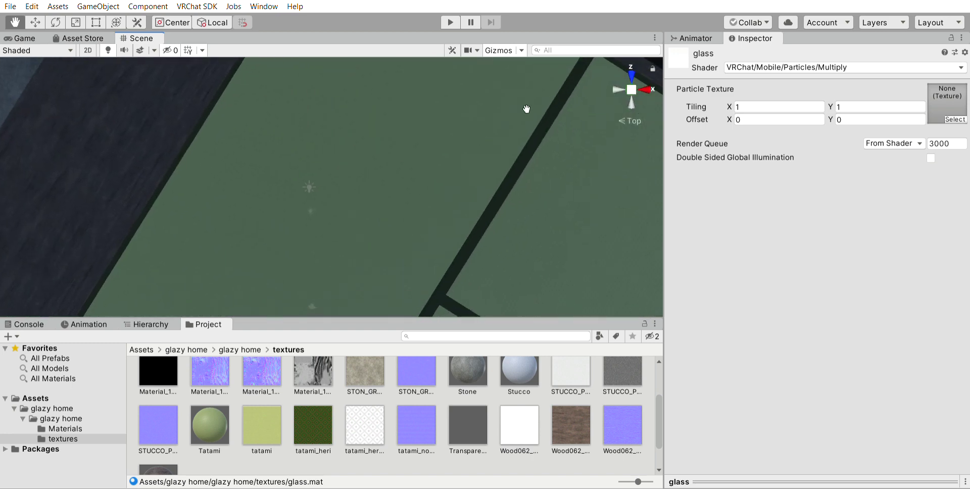
# - Apply the tatami_heri texture to the floor of the tatami room
pyautogui.moveTo(314, 427); pyautogui.dragTo(358, 256)
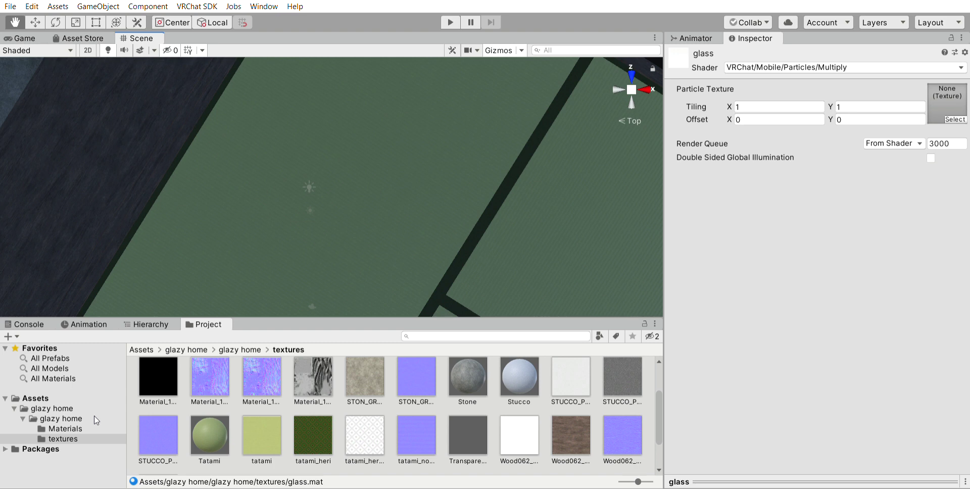
pyautogui.scroll(-2, 326, 420)
pyautogui.click(325, 420)
pyautogui.click(35, 23)
pyautogui.click(350, 226)
pyautogui.moveTo(314, 423); pyautogui.dragTo(365, 268)
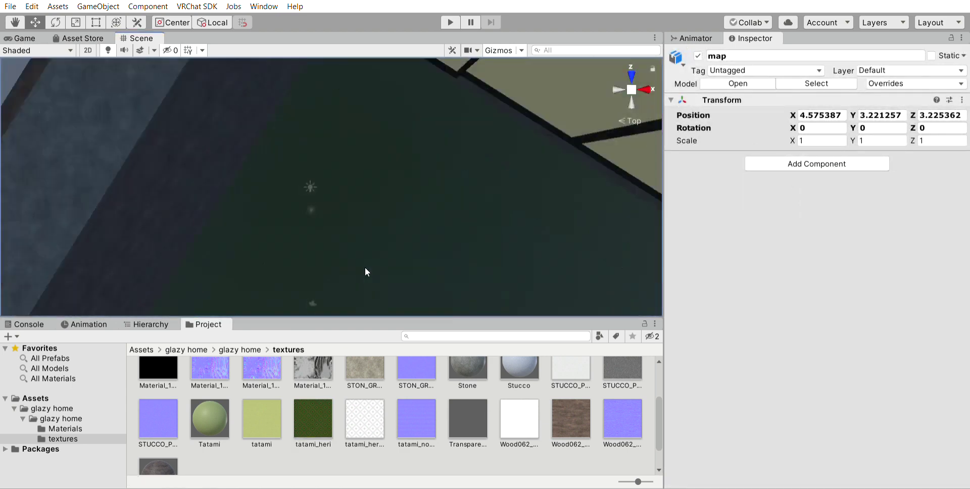
pyautogui.scroll(2, 191, 371)
pyautogui.scroll(-2, 177, 387)
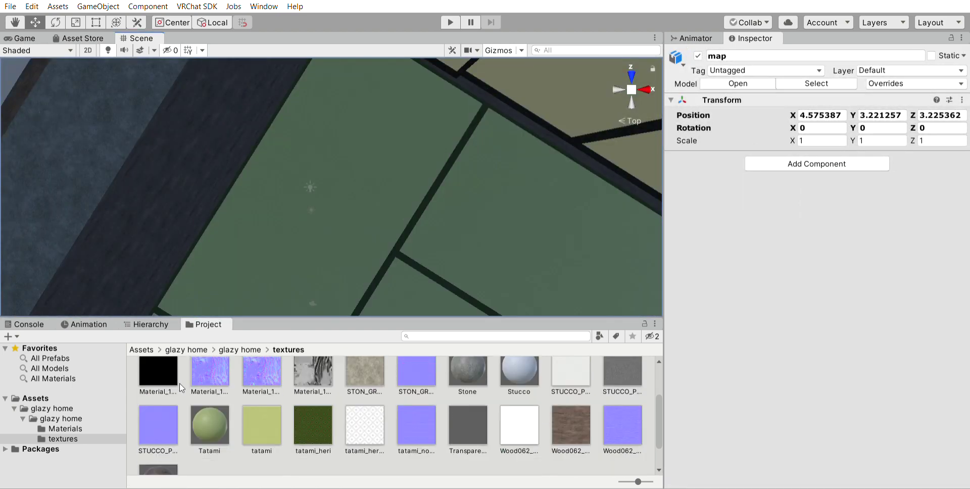
# - Apply the tatami_heri material from the Materials folder to the tatami room's floor
pyautogui.scroll(-2, 174, 387)
pyautogui.click(94, 428)
pyautogui.moveTo(252, 382); pyautogui.dragTo(650, 87)
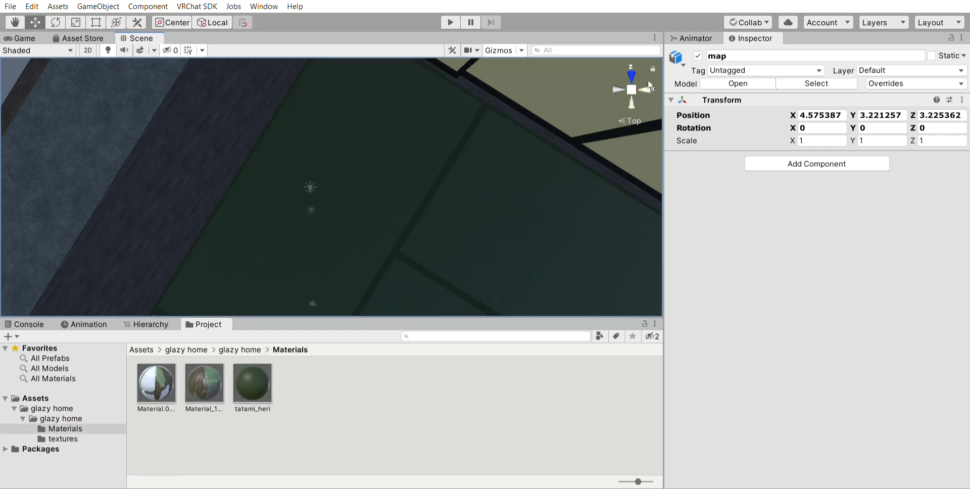
pyautogui.click(649, 87)
pyautogui.moveTo(230, 152); pyautogui.dragTo(477, 125, button='middle')
pyautogui.moveTo(413, 176); pyautogui.dragTo(264, 231, button='middle')
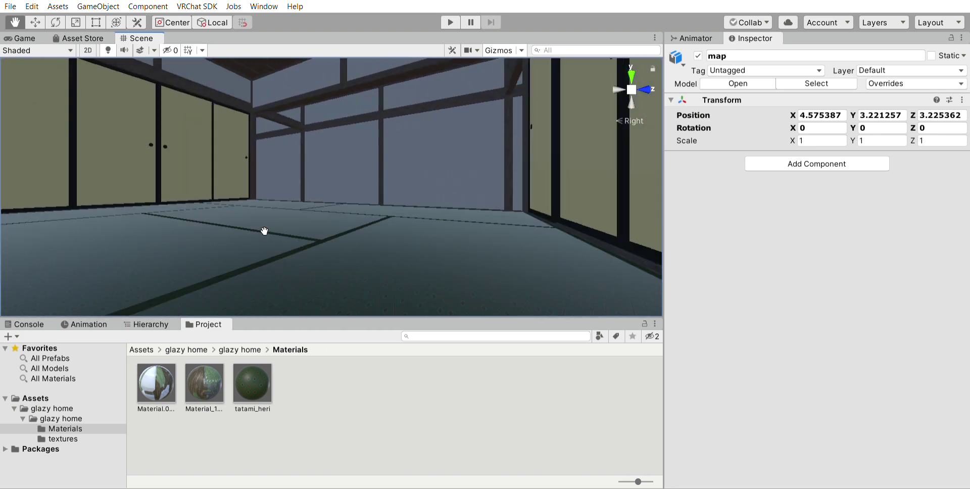
# - Apply the tatami_heri material to the gable-end outer wall of the house
pyautogui.scroll(5, 270, 227)
pyautogui.moveTo(353, 185); pyautogui.dragTo(396, 219, button='middle')
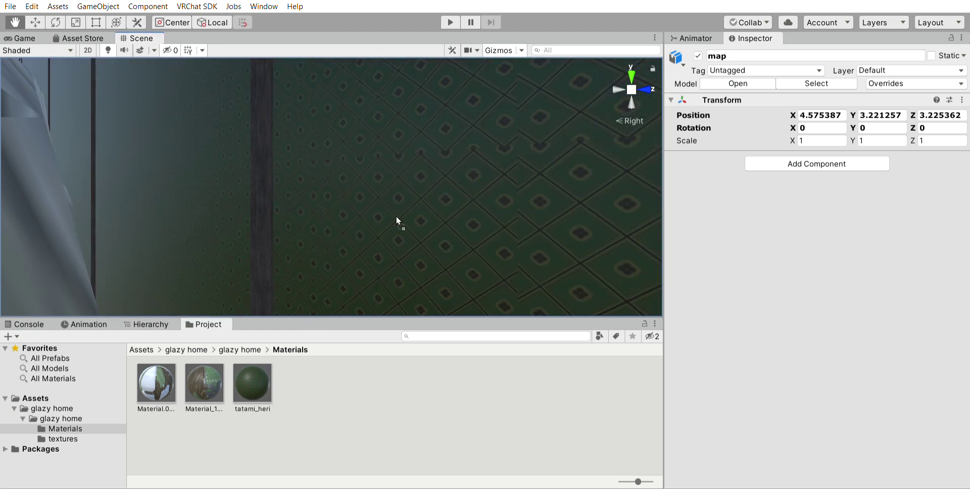
pyautogui.scroll(-5, 316, 234)
pyautogui.moveTo(316, 233); pyautogui.dragTo(418, 212, button='middle')
# - Apply the Stucco material from the textures folder to the house's gable-end outer wall
pyautogui.click(57, 438)
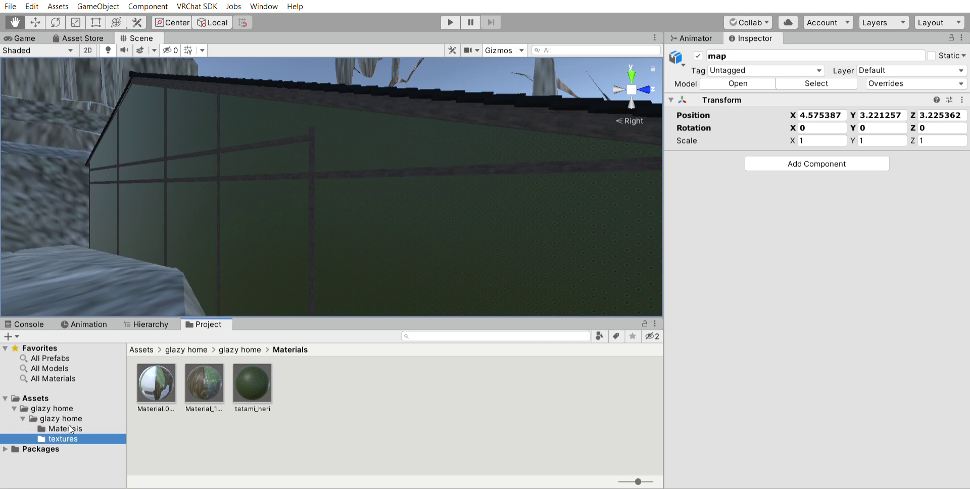
pyautogui.scroll(-4, 491, 375)
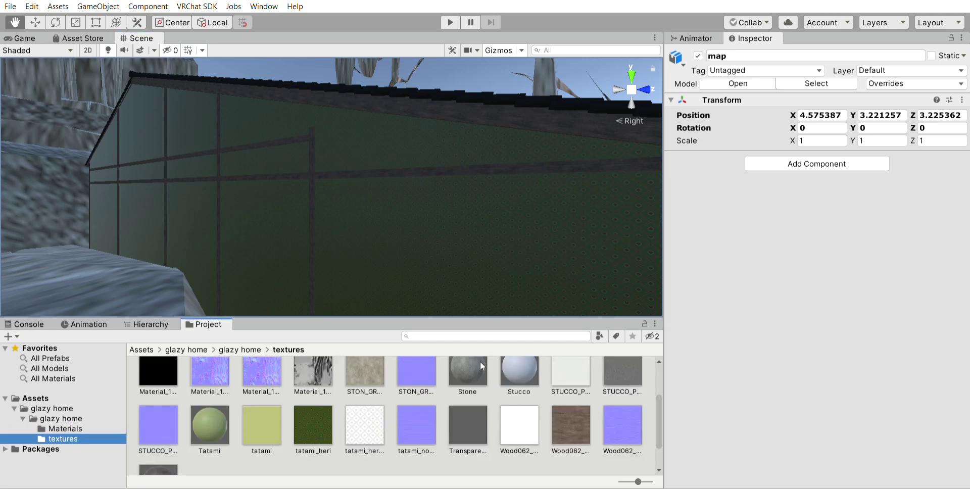
pyautogui.moveTo(530, 379); pyautogui.dragTo(442, 249)
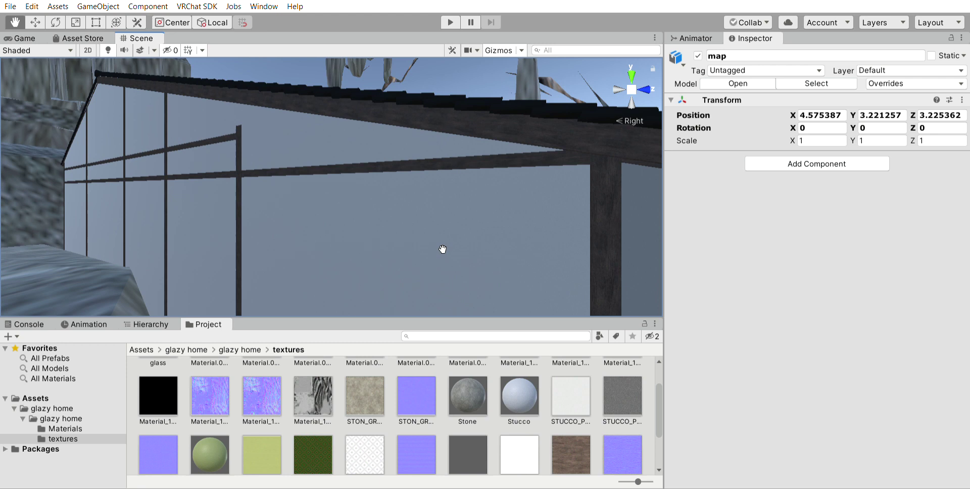
pyautogui.scroll(1, 481, 374)
# - Apply the Tatami material to the house's gable-end outer wall
pyautogui.scroll(-4, 481, 375)
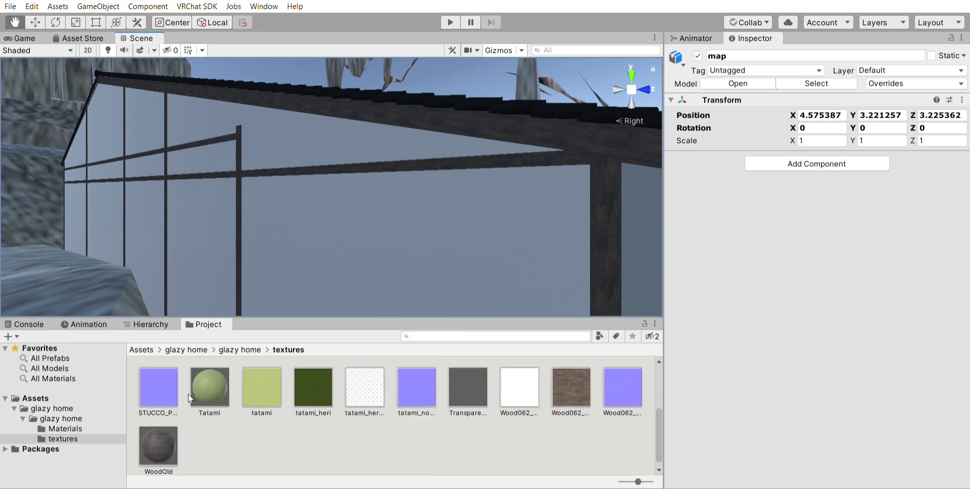
pyautogui.moveTo(210, 387); pyautogui.dragTo(342, 257)
pyautogui.scroll(-6, 433, 249)
pyautogui.scroll(8, 541, 216)
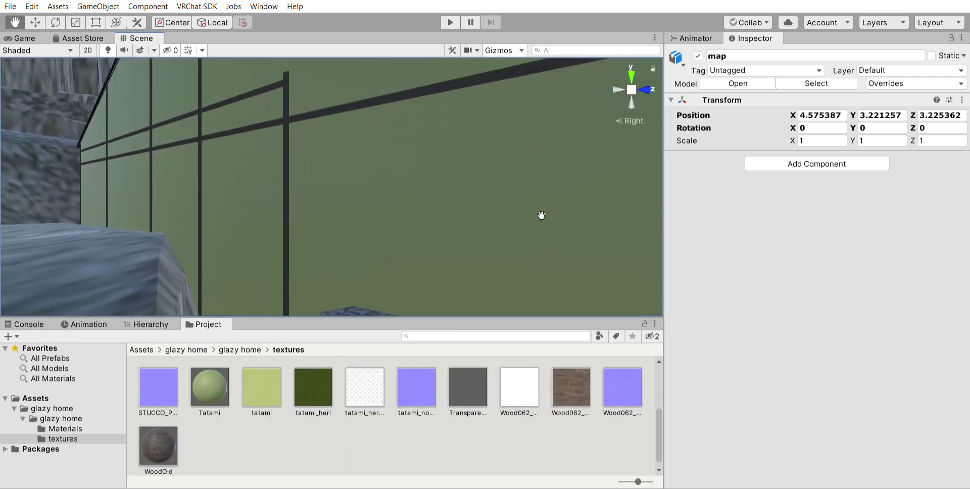
pyautogui.scroll(-5, 457, 185)
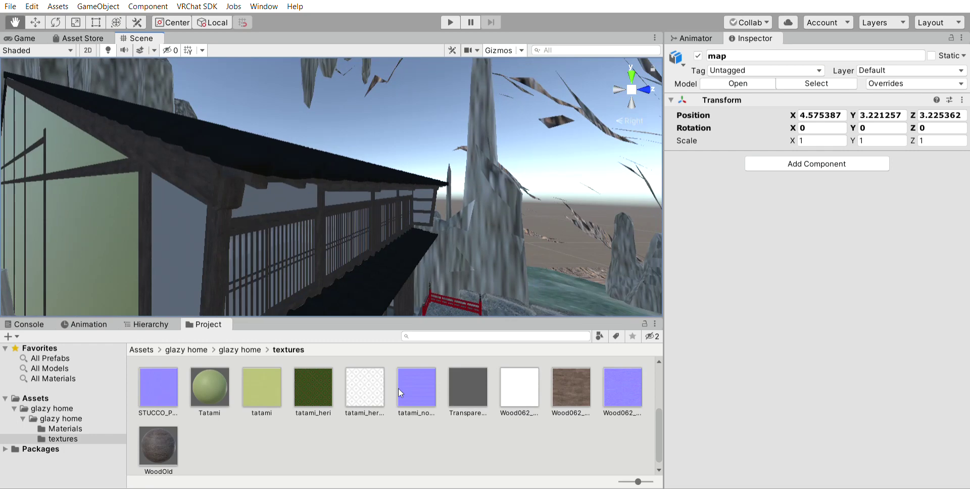
# - Apply the Stone material to the upper-storey wall panels on the front of the house
pyautogui.scroll(6, 399, 387)
pyautogui.scroll(5, 425, 255)
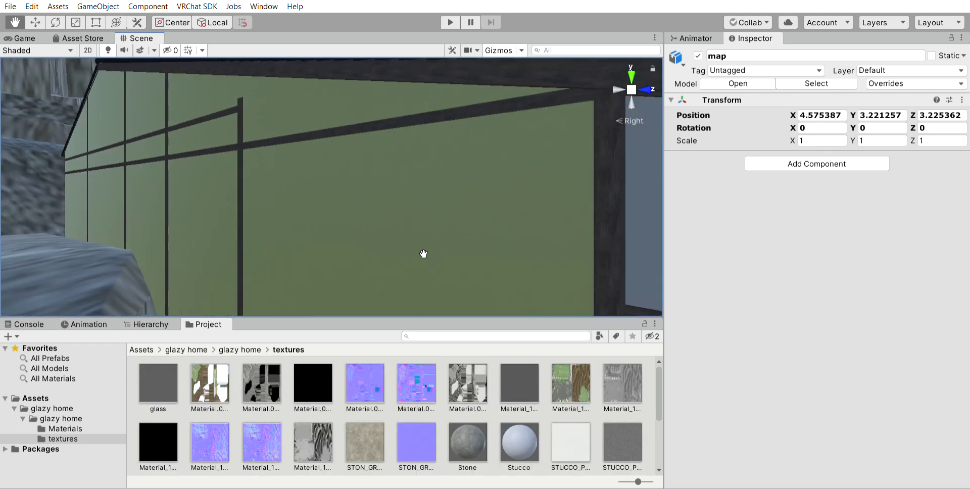
pyautogui.keyDown('alt'); pyautogui.moveTo(424, 255); pyautogui.dragTo(568, 124); pyautogui.keyUp('alt')
pyautogui.scroll(-4, 392, 226)
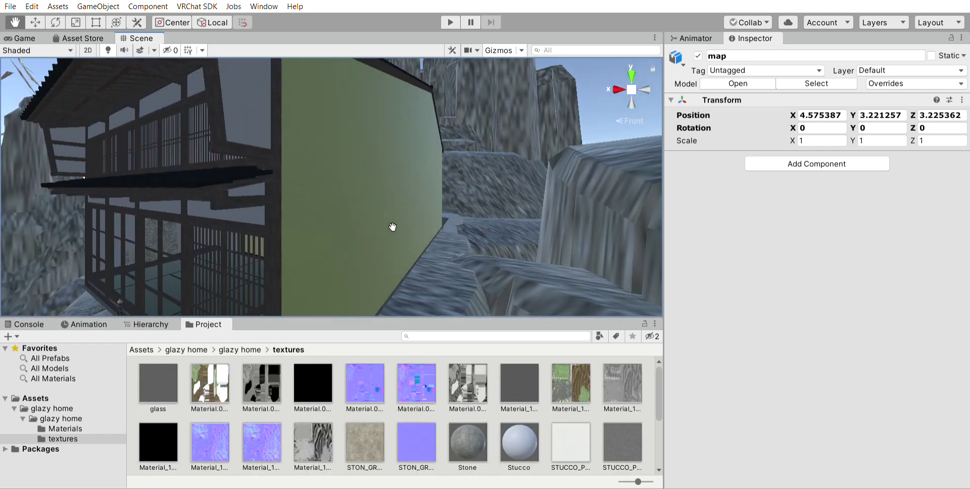
pyautogui.moveTo(468, 438); pyautogui.dragTo(248, 113)
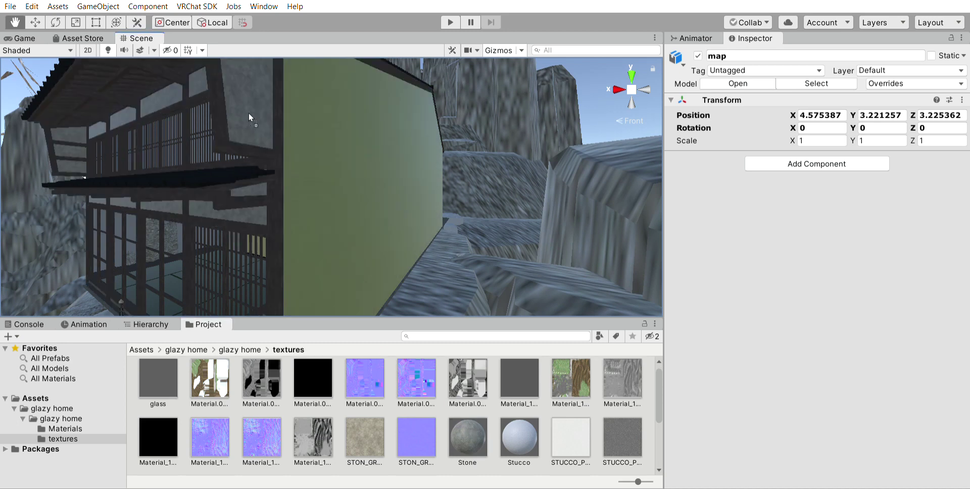
pyautogui.scroll(-3, 399, 169)
pyautogui.moveTo(399, 169); pyautogui.dragTo(430, 270, button='middle')
pyautogui.scroll(2, 430, 270)
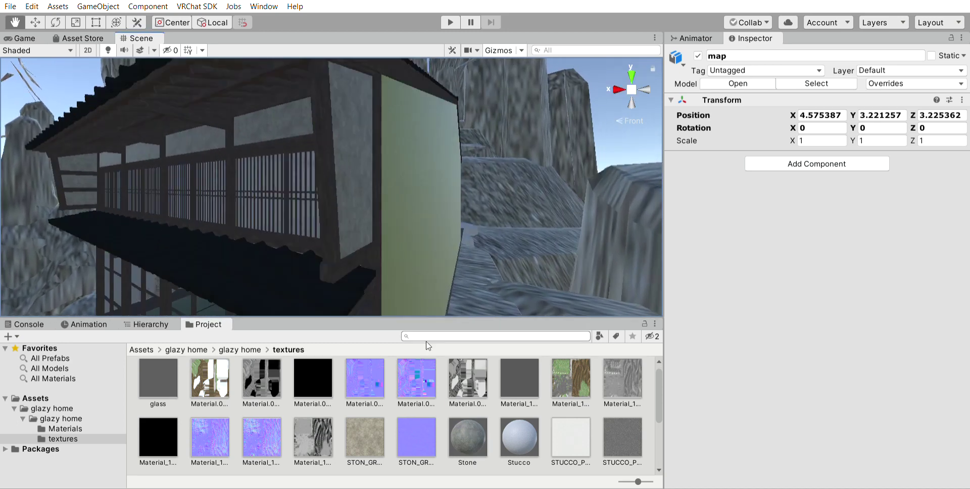
# - Apply the Tatami material to the upper-storey wall panels on the front of the house
pyautogui.scroll(-3, 460, 405)
pyautogui.moveTo(210, 420); pyautogui.dragTo(366, 184)
pyautogui.moveTo(354, 187); pyautogui.dragTo(387, 178, button='middle')
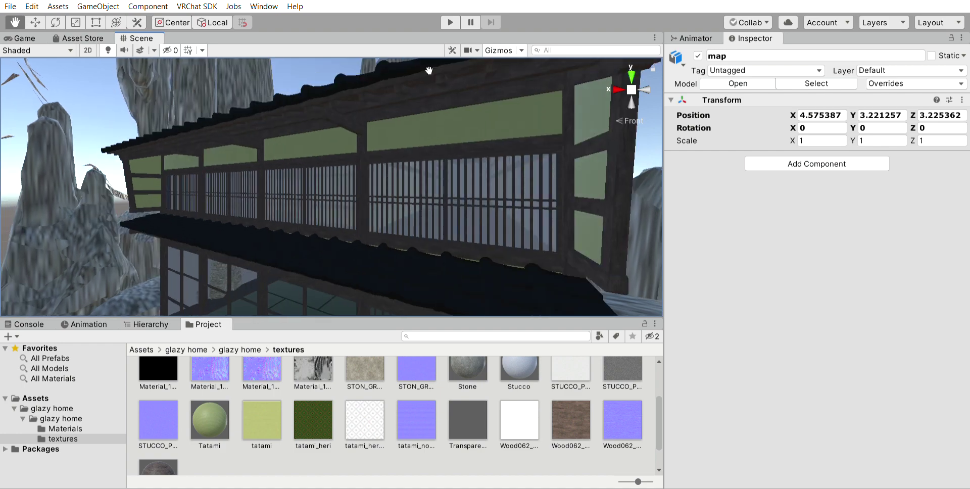
# - Switch the Stucco material to the VRChat/Mobile/Standard Lite shader and apply it to the plain wall of the upstairs tatami room
pyautogui.scroll(10, 416, 135)
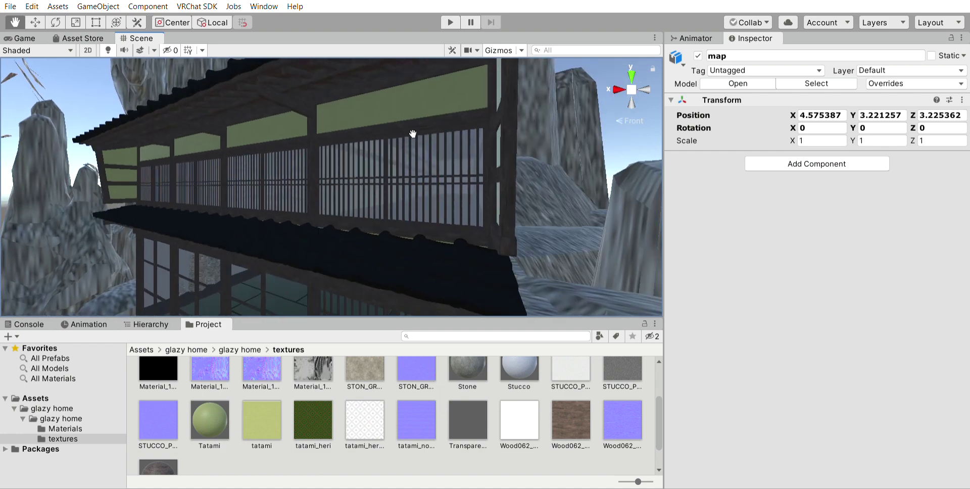
pyautogui.scroll(5, 391, 121)
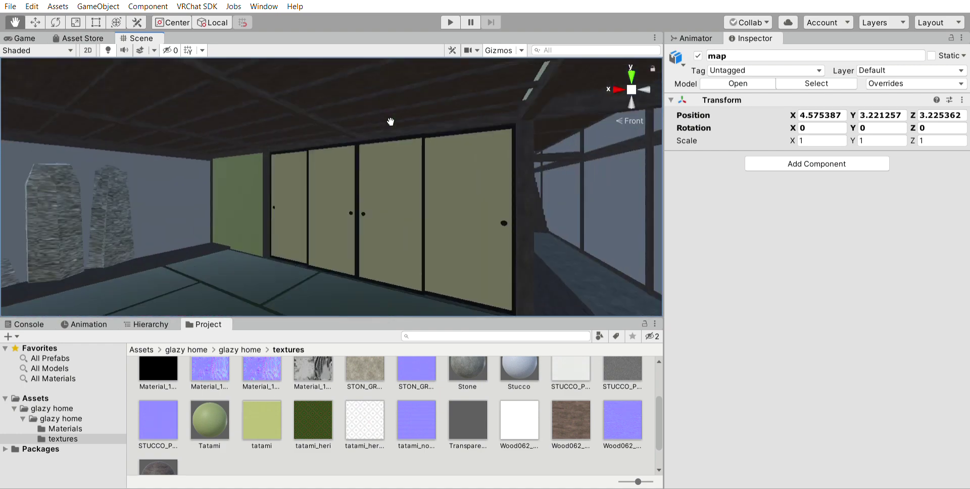
pyautogui.scroll(-3, 342, 166)
pyautogui.moveTo(238, 187); pyautogui.dragTo(245, 188, button='middle')
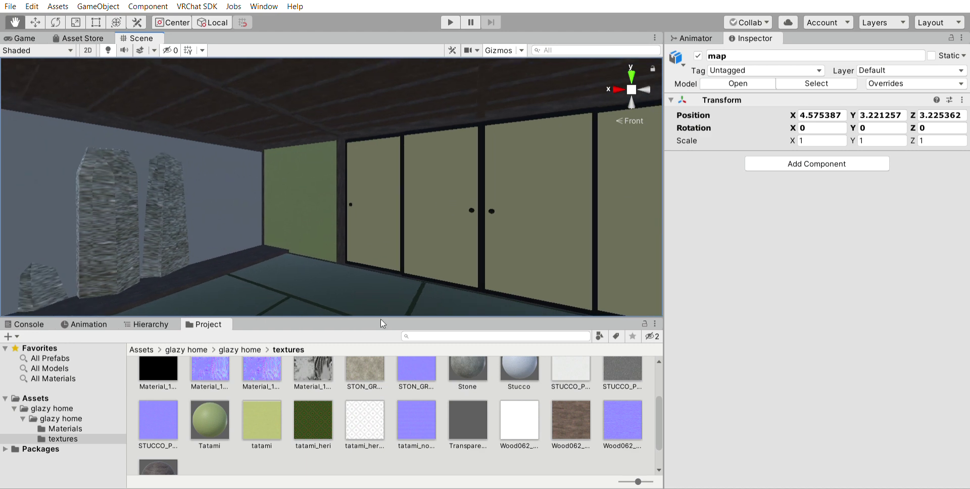
pyautogui.scroll(1, 507, 410)
pyautogui.scroll(-1, 497, 408)
pyautogui.moveTo(280, 249); pyautogui.dragTo(310, 243, button='middle')
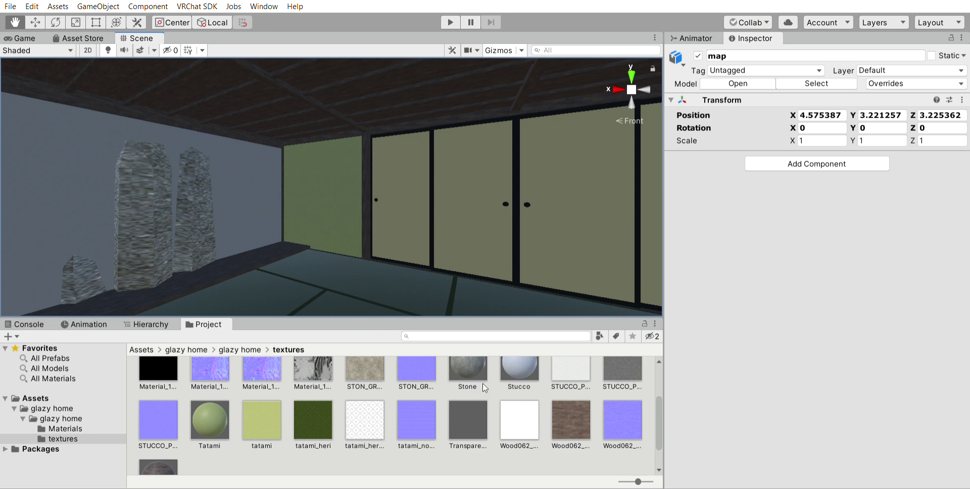
pyautogui.scroll(1, 484, 388)
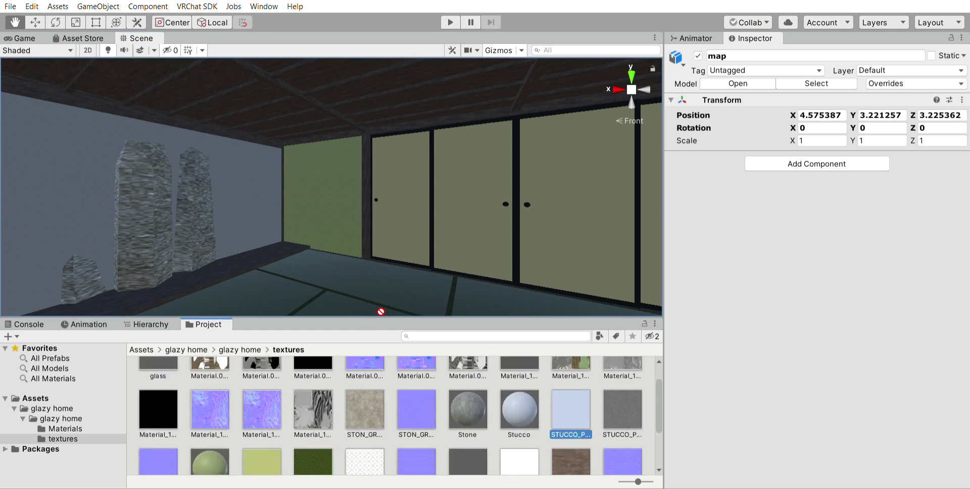
pyautogui.scroll(2, 287, 309)
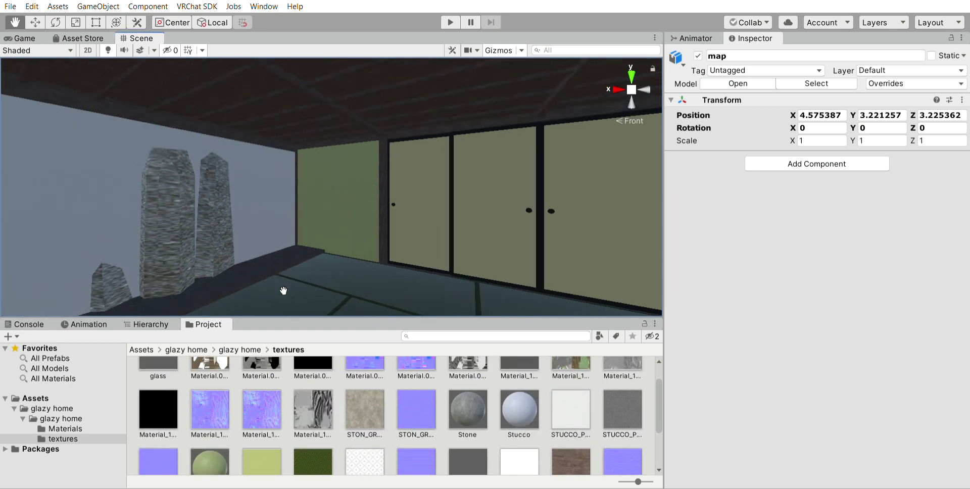
pyautogui.scroll(1, 510, 387)
pyautogui.click(520, 425)
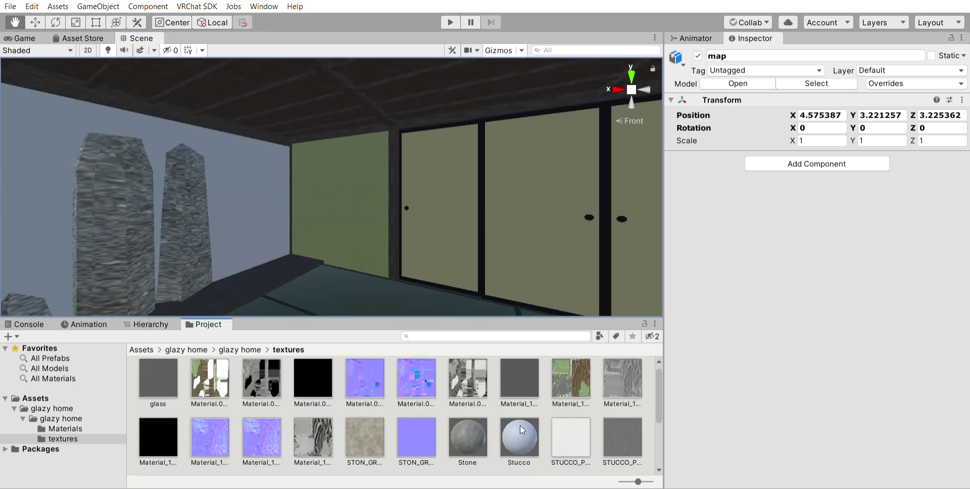
pyautogui.click(682, 113)
pyautogui.click(744, 55)
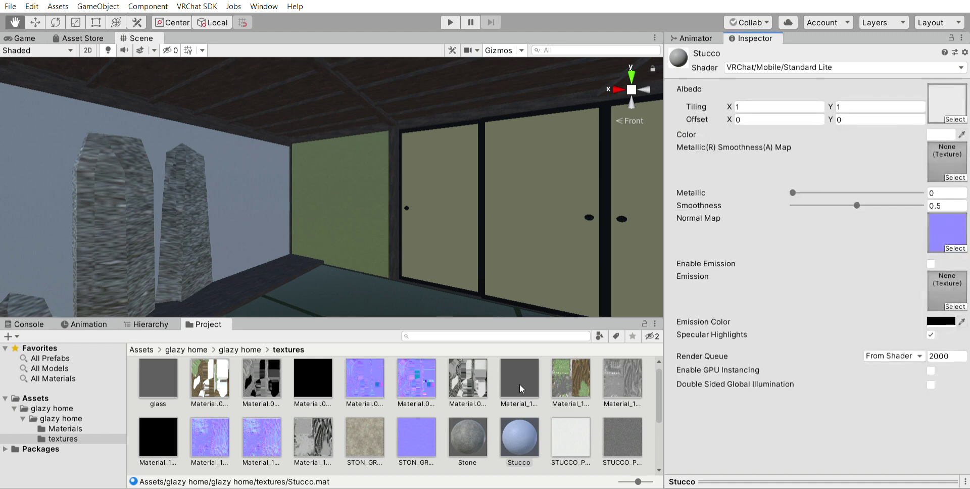
pyautogui.moveTo(520, 437); pyautogui.dragTo(268, 220)
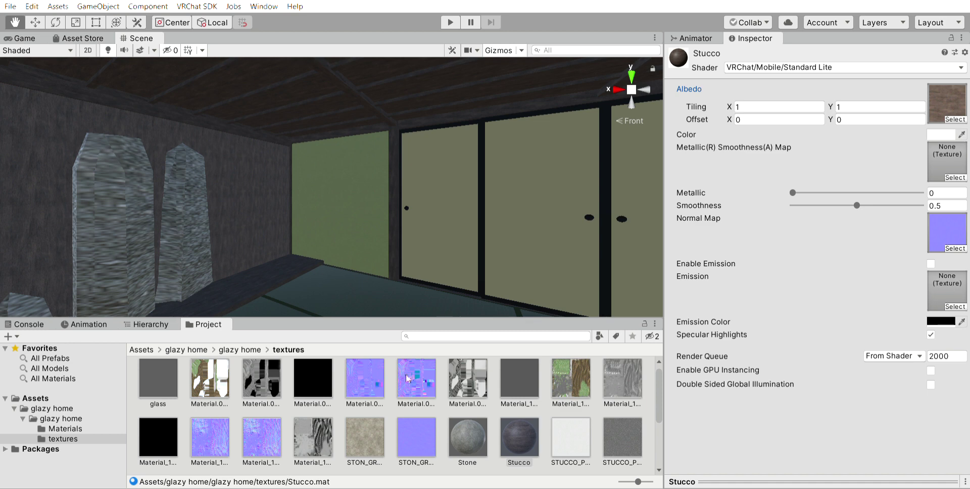
# - Try the white patterned tatami texture and the green tatami_heri texture as the Stucco material's albedo
pyautogui.scroll(-4, 461, 376)
pyautogui.moveTo(375, 379); pyautogui.dragTo(946, 103)
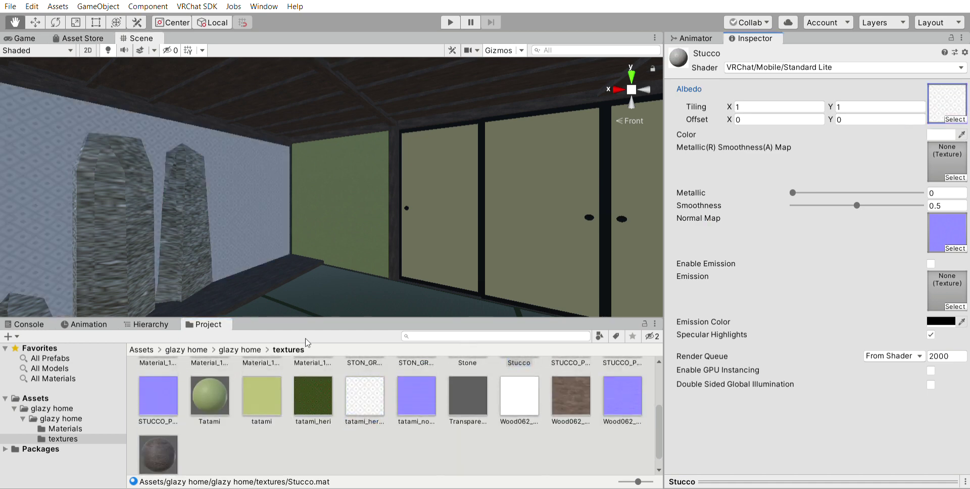
pyautogui.moveTo(313, 396); pyautogui.dragTo(940, 106)
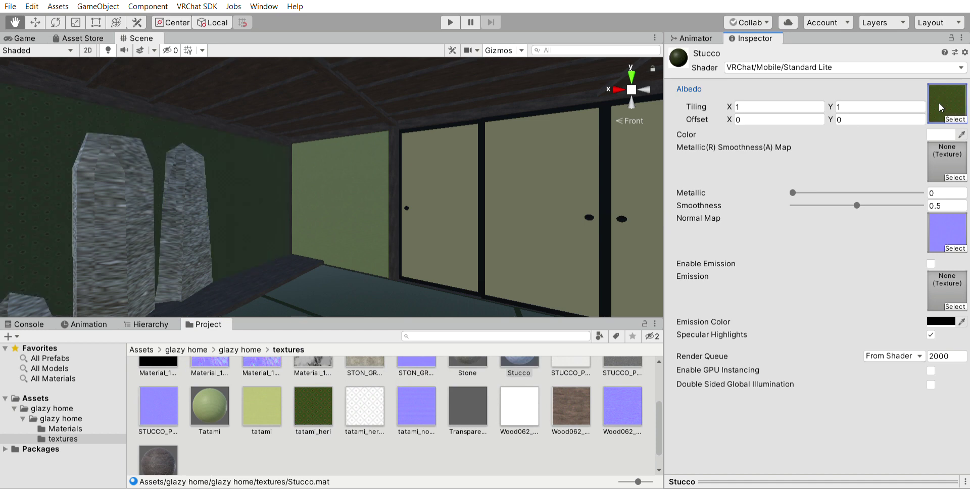
pyautogui.scroll(3, 253, 229)
pyautogui.scroll(3, 253, 143)
pyautogui.moveTo(253, 143); pyautogui.dragTo(523, 140)
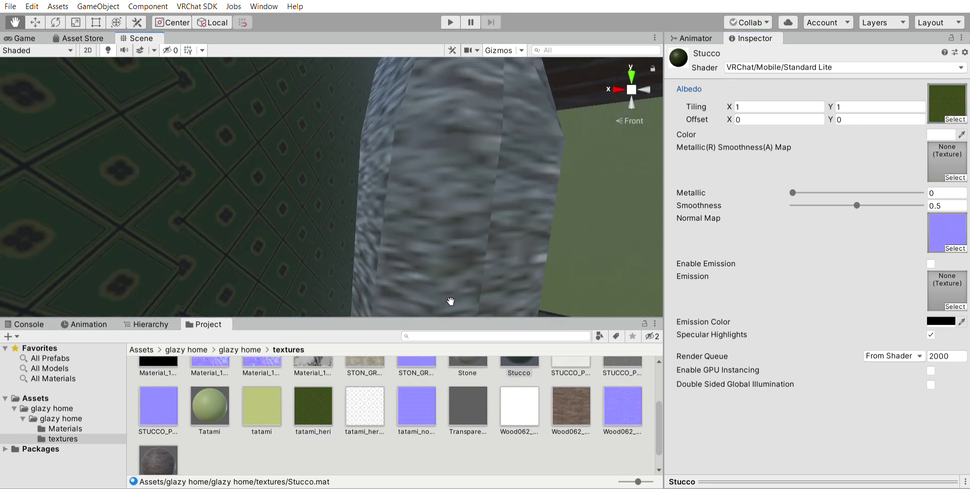
# - Set the Stucco material's albedo to the tatami texture
pyautogui.moveTo(262, 406); pyautogui.dragTo(947, 103)
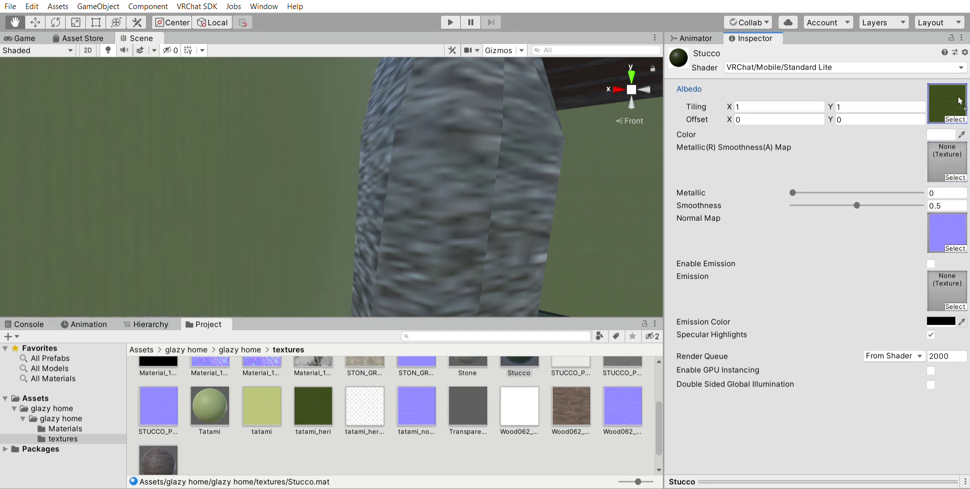
pyautogui.scroll(-5, 495, 173)
pyautogui.moveTo(550, 173)
pyautogui.mouseDown()
pyautogui.moveTo(397, 178)
pyautogui.moveTo(378, 167)
pyautogui.moveTo(566, 164)
pyautogui.mouseUp()
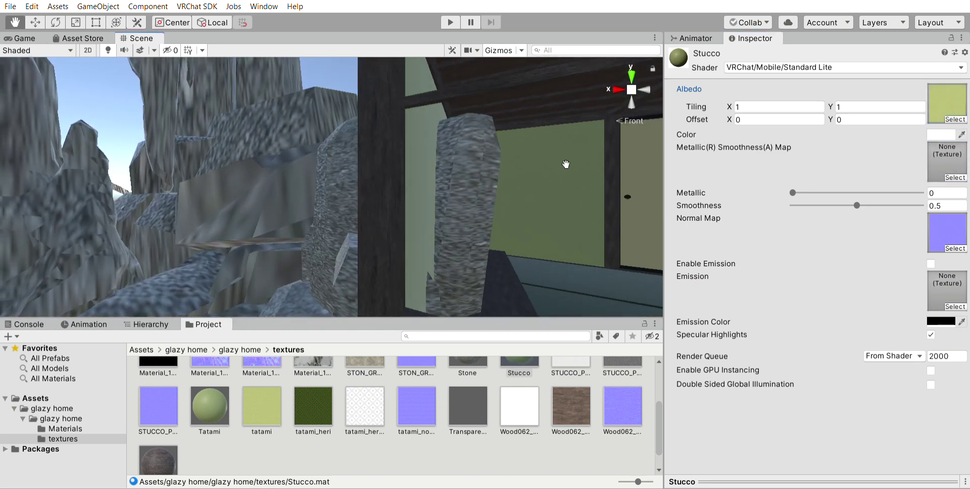
# - Apply the glass material to the gable-end outer wall of the house
pyautogui.click(619, 85)
pyautogui.scroll(1, 449, 392)
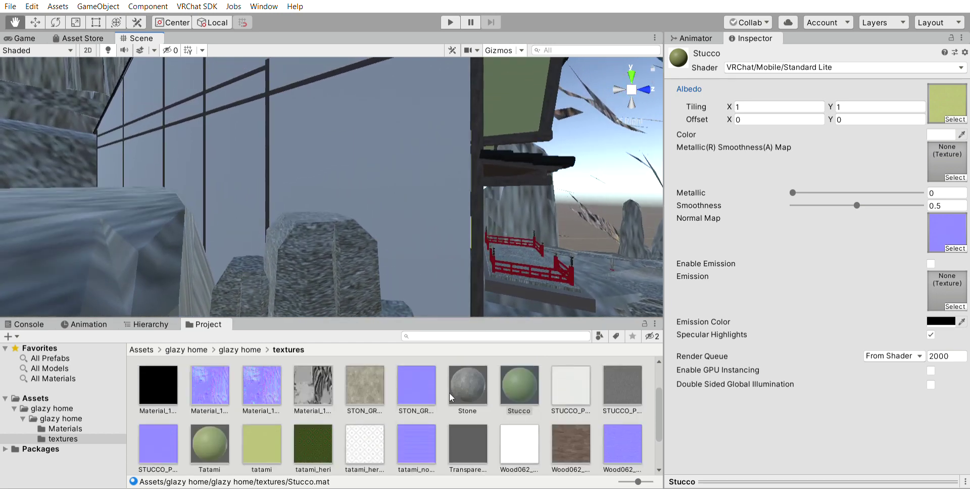
pyautogui.scroll(-1, 476, 376)
pyautogui.scroll(3, 511, 406)
pyautogui.scroll(-2, 474, 403)
pyautogui.scroll(2, 500, 390)
pyautogui.click(170, 372)
pyautogui.scroll(-3, 435, 193)
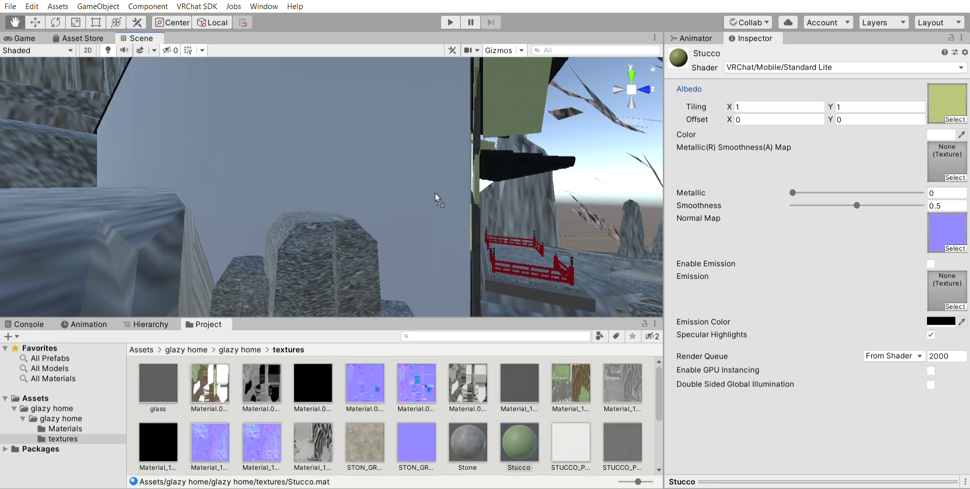
pyautogui.scroll(3, 418, 302)
pyautogui.scroll(5, 418, 302)
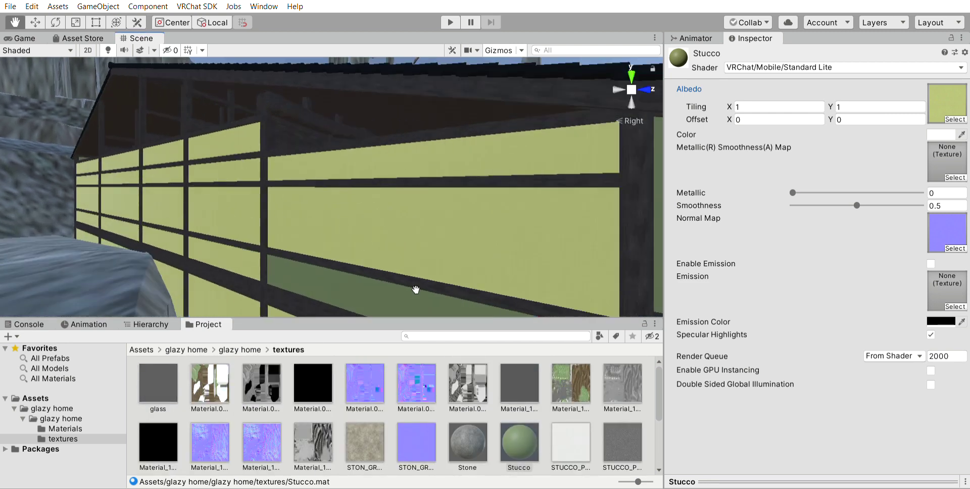
# - Try the VRChat/Mobile/Toon Lit shader on the WoodOld material
pyautogui.scroll(-5, 424, 224)
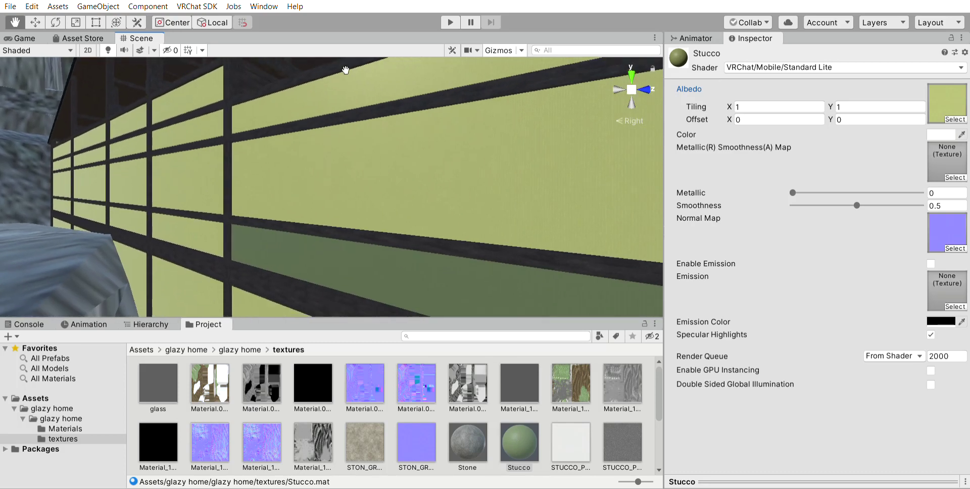
pyautogui.scroll(6, 443, 144)
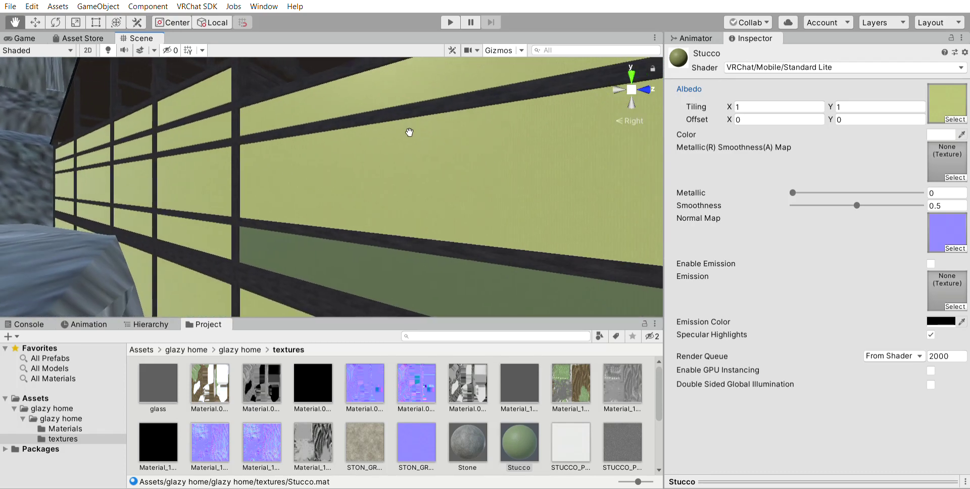
pyautogui.click(656, 85)
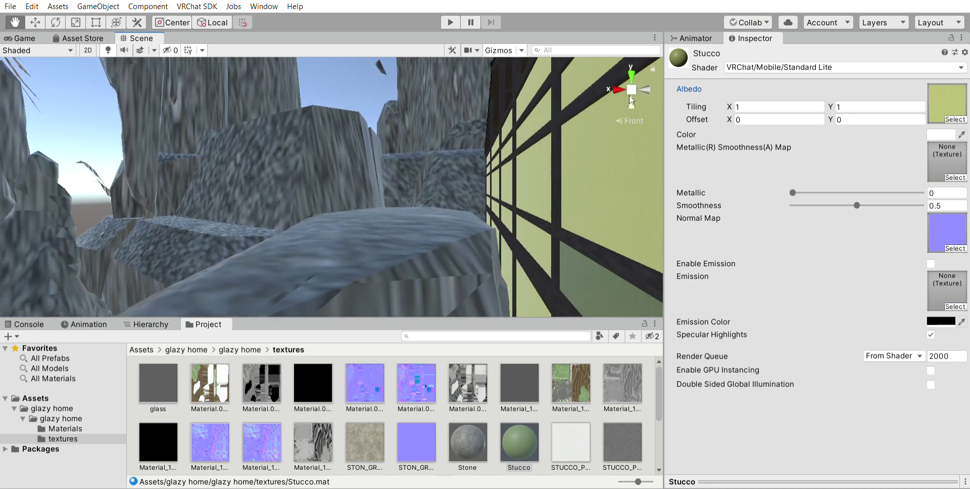
pyautogui.scroll(5, 375, 96)
pyautogui.moveTo(366, 97); pyautogui.dragTo(321, 114)
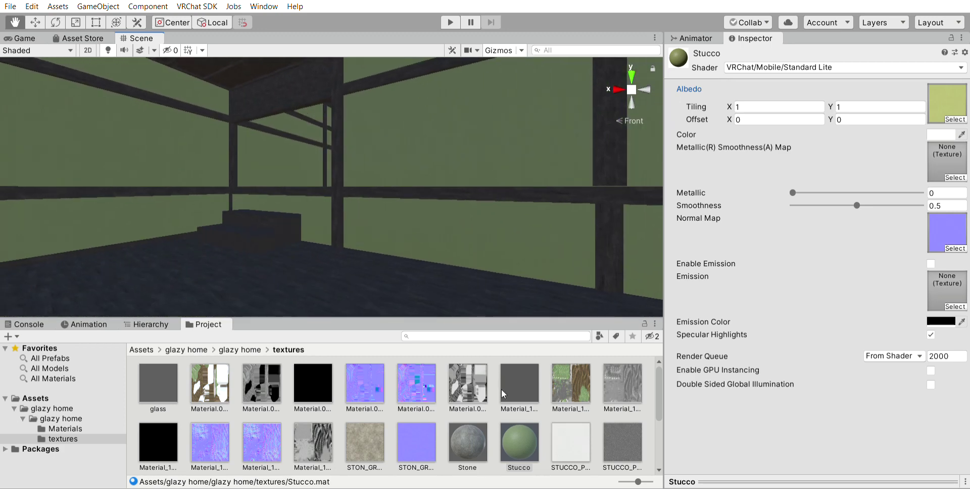
pyautogui.scroll(-3, 501, 389)
pyautogui.click(162, 429)
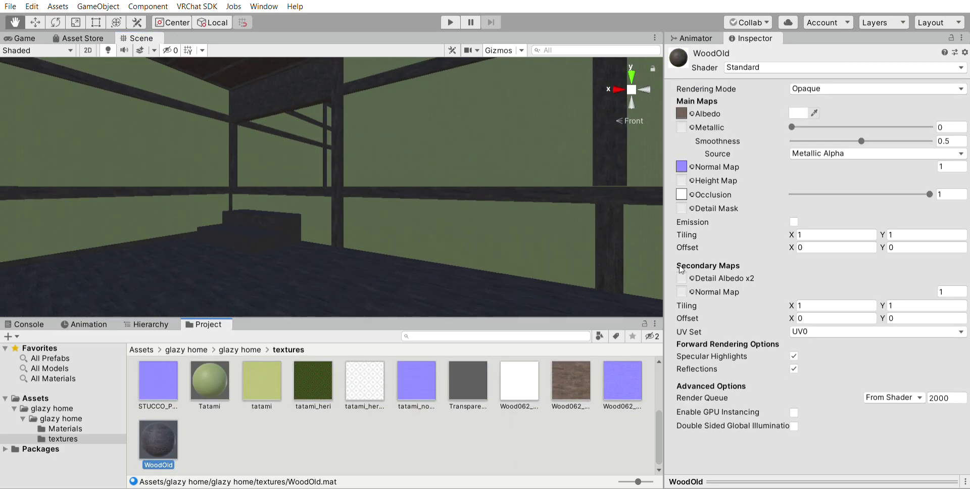
pyautogui.click(750, 54)
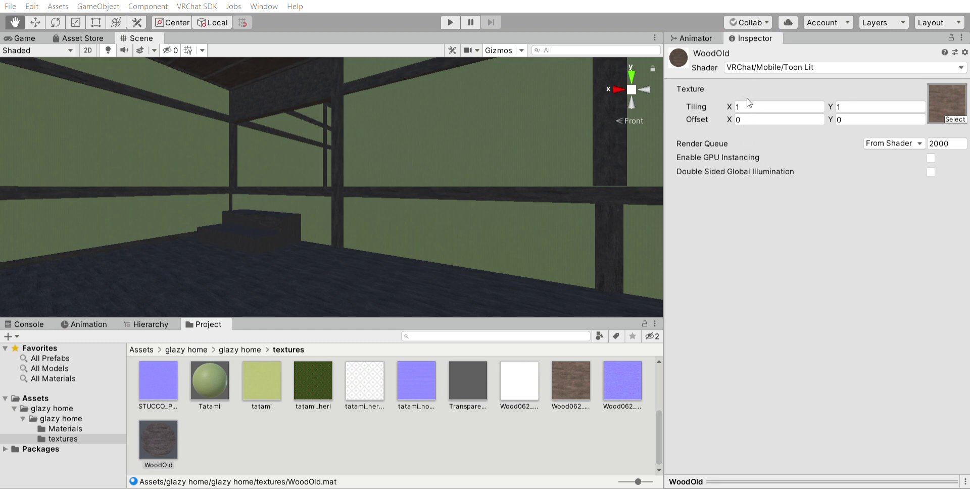
pyautogui.hotkey('ctrl', 'z')
# - Give WoodOld the VRChat/Mobile/Standard Lite shader with emission enabled, the brown Wood062 texture as emission map and a grey emission color
pyautogui.click(931, 263)
pyautogui.click(585, 389)
pyautogui.moveTo(585, 389); pyautogui.dragTo(939, 286)
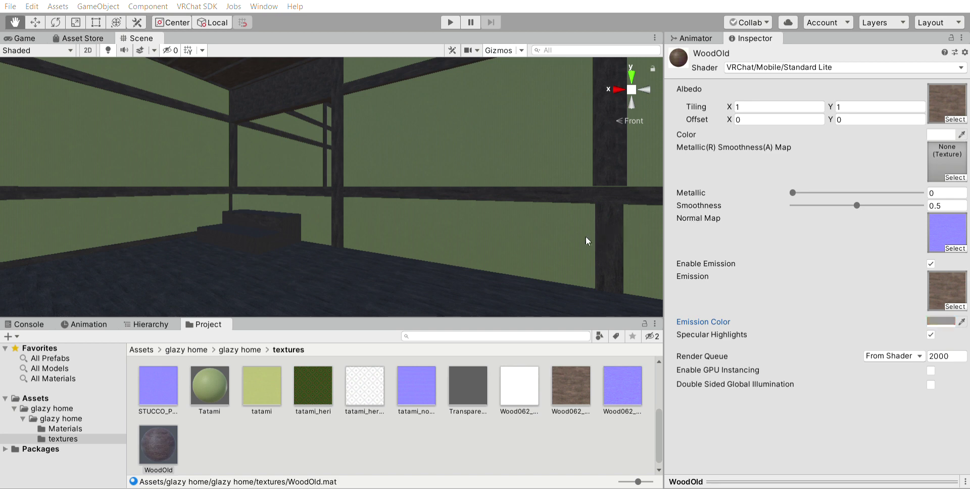
# - Apply the WoodOld material to the floor and steps inside the house
pyautogui.moveTo(214, 348); pyautogui.dragTo(226, 299)
pyautogui.moveTo(159, 438); pyautogui.dragTo(260, 220)
pyautogui.scroll(4, 280, 231)
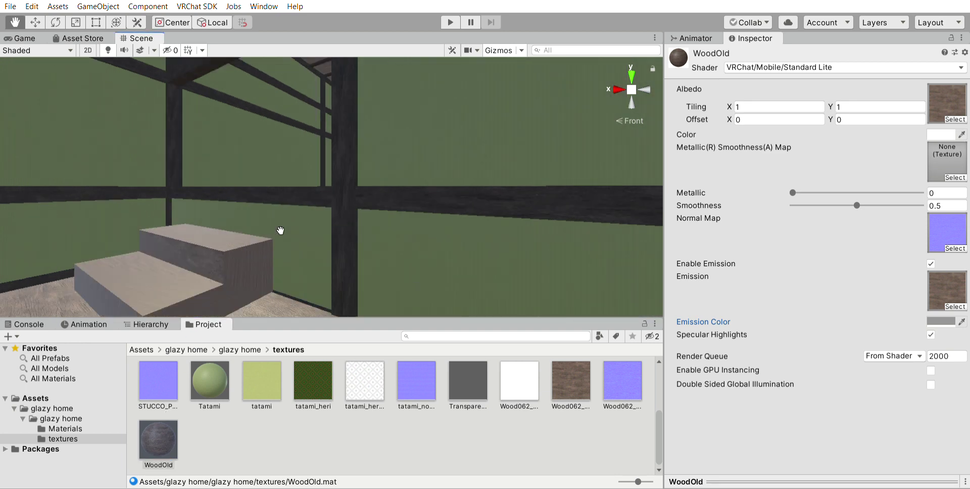
# - Apply the Stucco material to the lower tiled roof on the front of the house
pyautogui.scroll(-10, 404, 227)
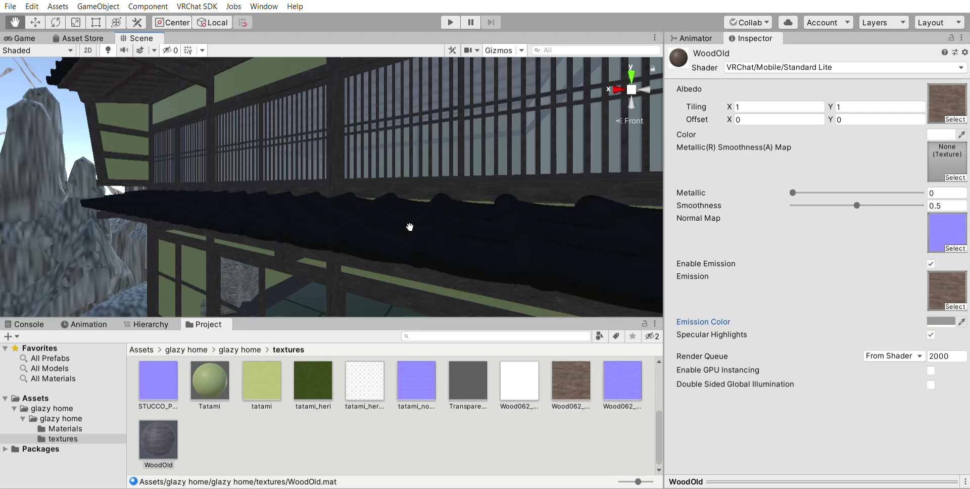
pyautogui.moveTo(410, 227); pyautogui.dragTo(395, 238)
pyautogui.scroll(3, 375, 376)
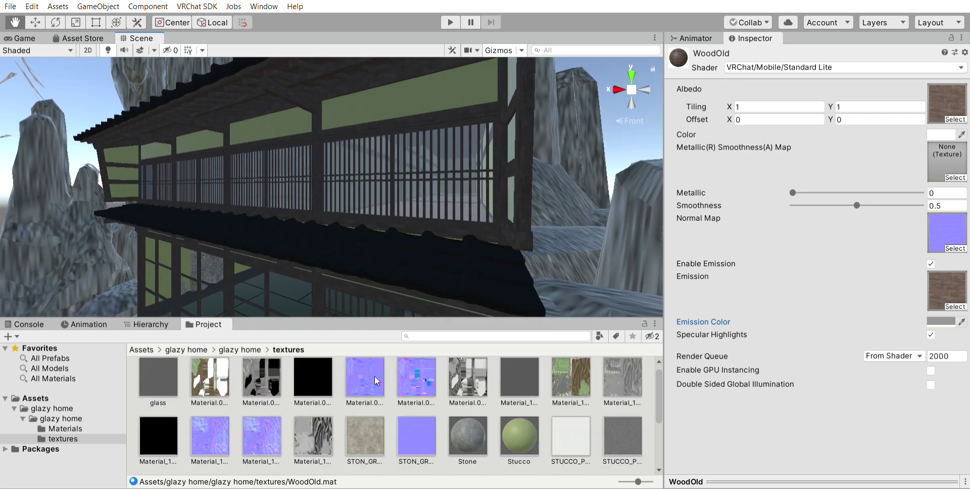
pyautogui.moveTo(520, 438); pyautogui.dragTo(393, 245)
pyautogui.scroll(-3, 414, 399)
pyautogui.scroll(4, 414, 399)
pyautogui.scroll(5, 391, 246)
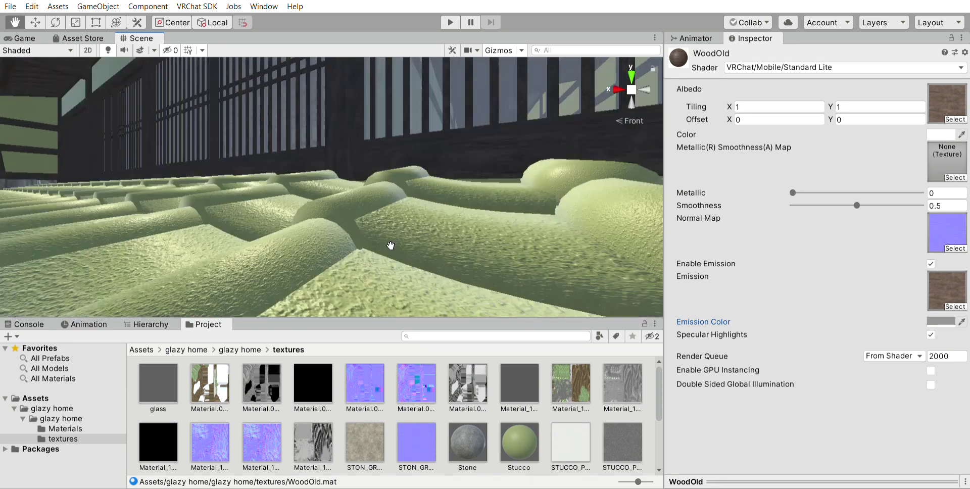
# - Apply the Stone material to the lower tiled roof on the front of the house
pyautogui.scroll(-5, 392, 253)
pyautogui.scroll(3, 395, 259)
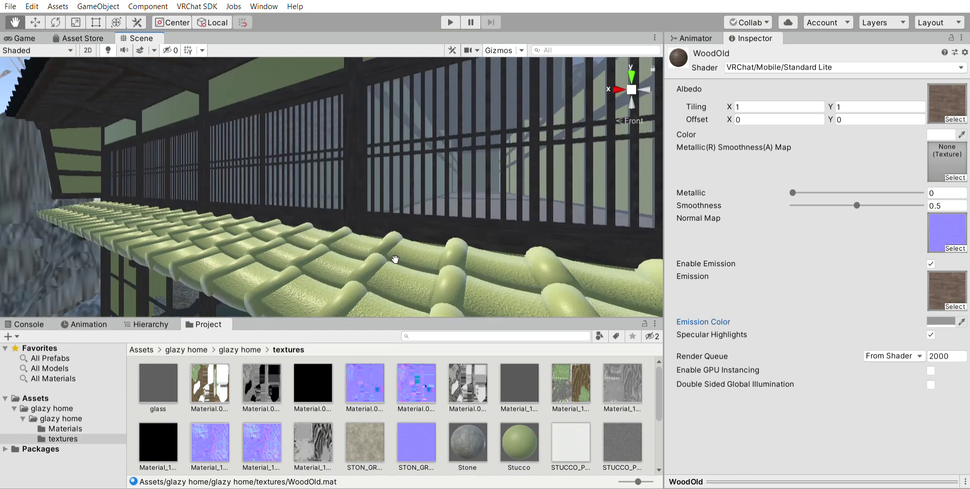
pyautogui.scroll(5, 389, 252)
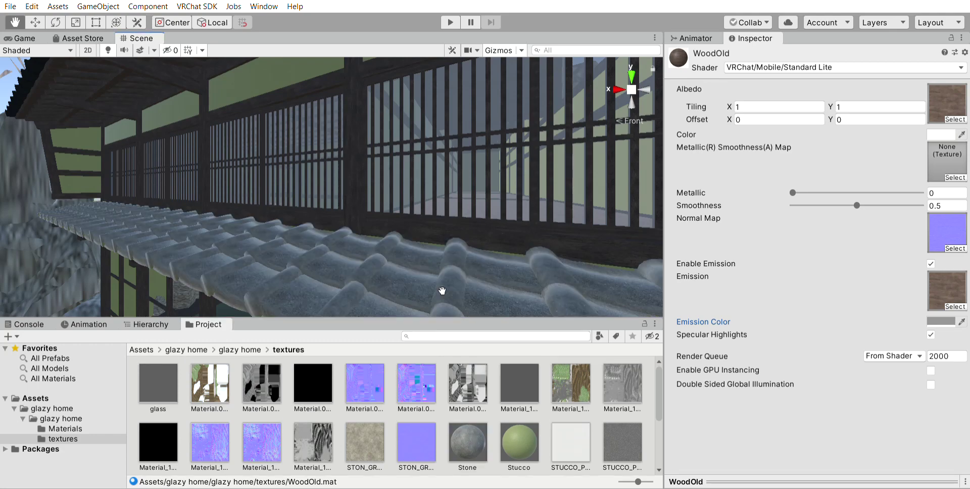
# - Examine the house's upper facade, side walls, roof edge and attic beams from outside and inside
pyautogui.scroll(-8, 384, 252)
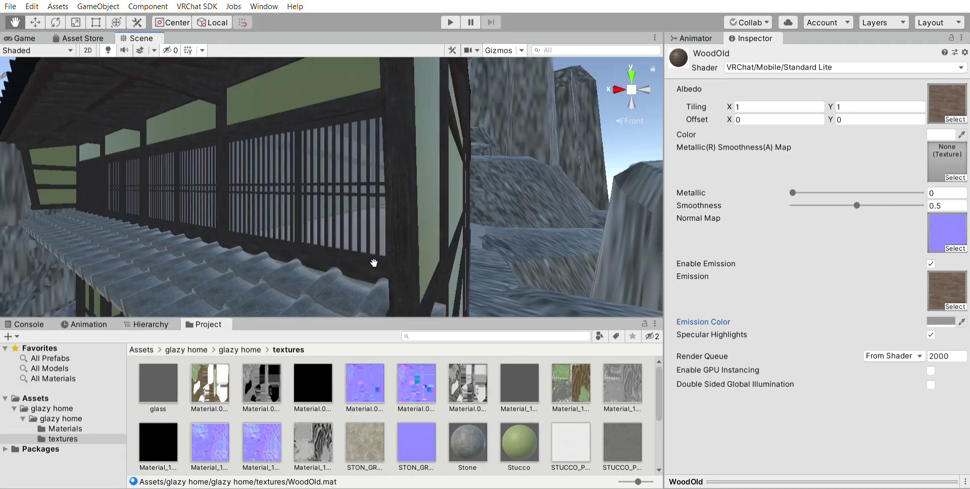
pyautogui.moveTo(363, 249); pyautogui.dragTo(568, 119)
pyautogui.scroll(2, 251, 266)
pyautogui.click(621, 80)
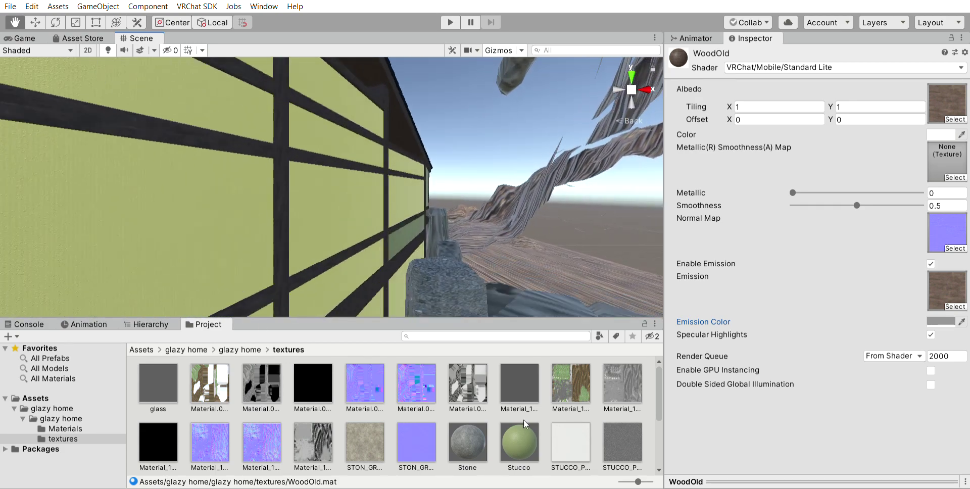
pyautogui.moveTo(414, 224); pyautogui.dragTo(600, 317)
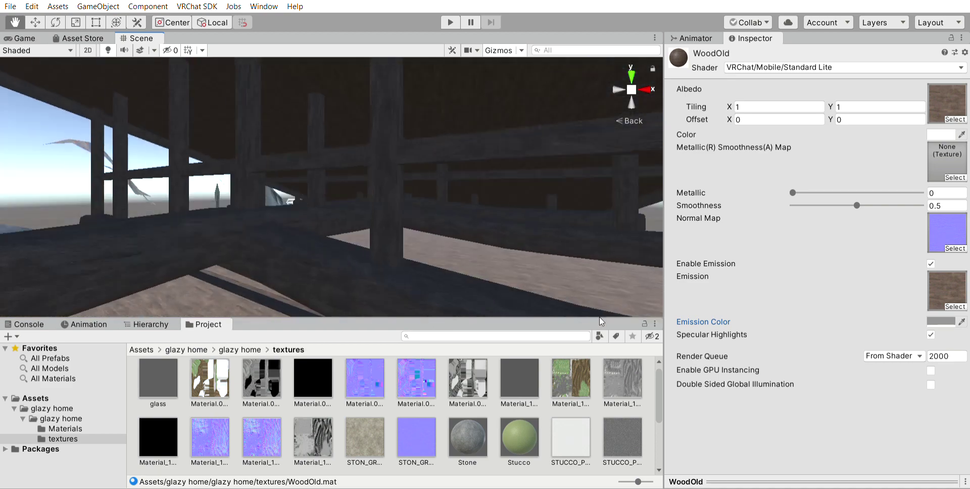
pyautogui.click(617, 69)
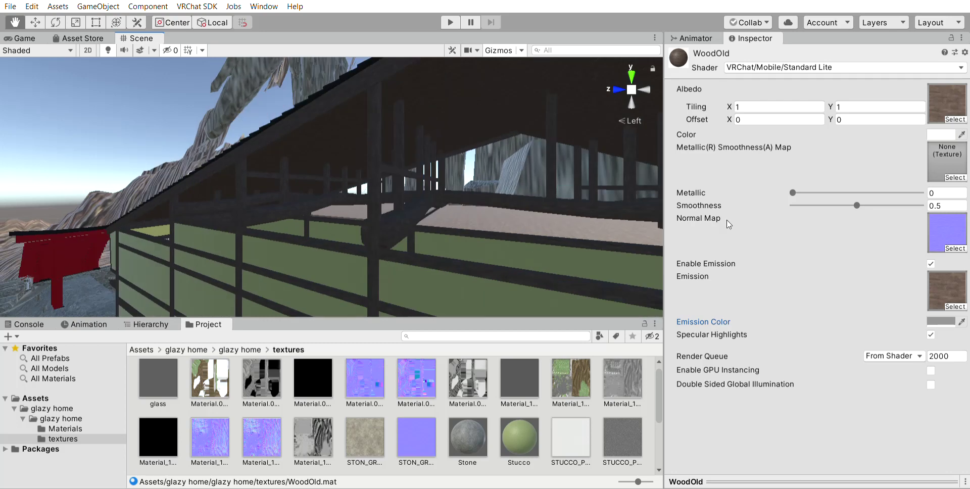
pyautogui.scroll(-5, 541, 164)
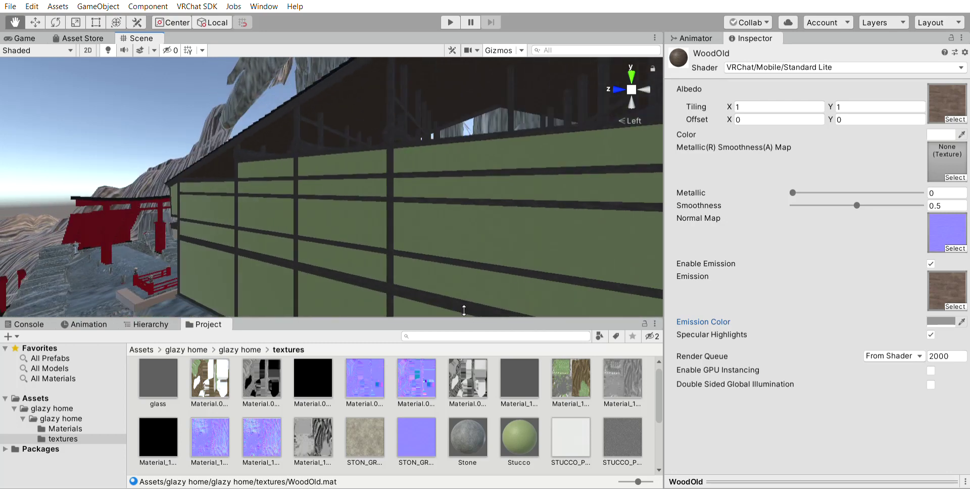
pyautogui.moveTo(630, 93); pyautogui.dragTo(554, 141)
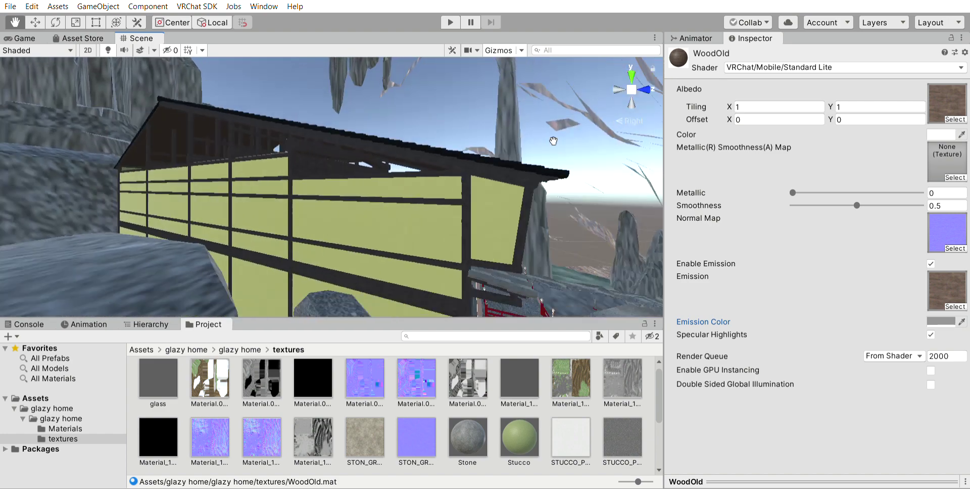
pyautogui.click(644, 90)
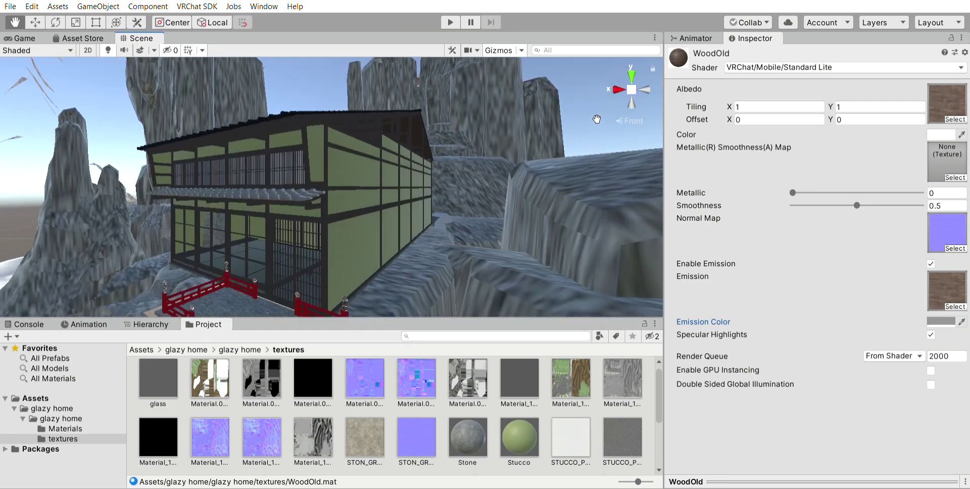
pyautogui.scroll(10, 497, 142)
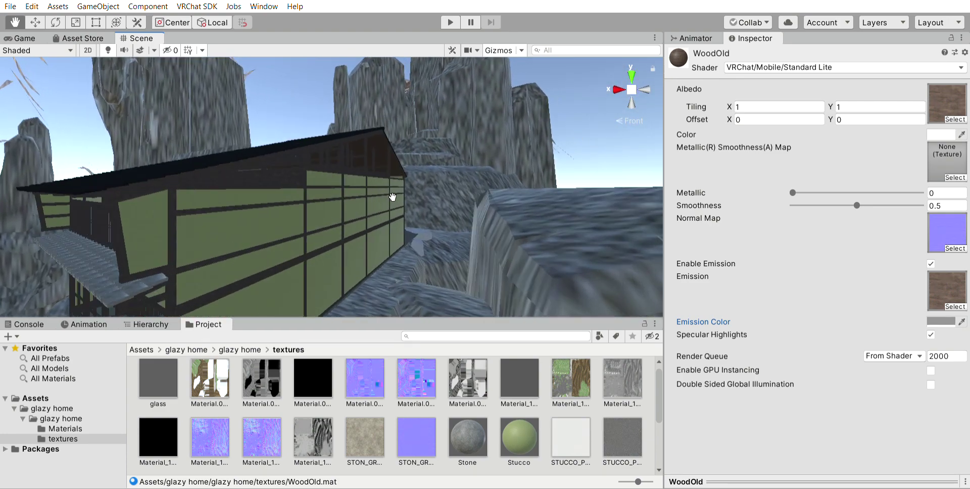
pyautogui.scroll(10, 390, 221)
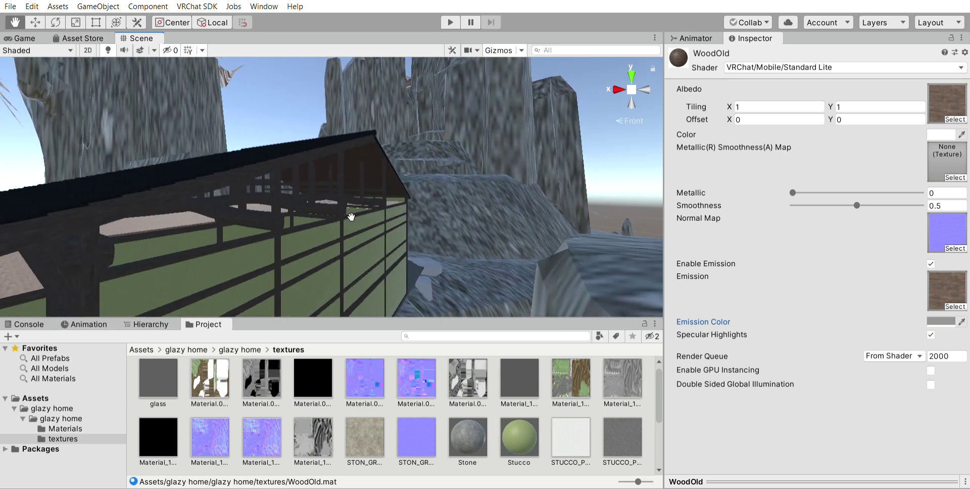
pyautogui.scroll(5, 431, 213)
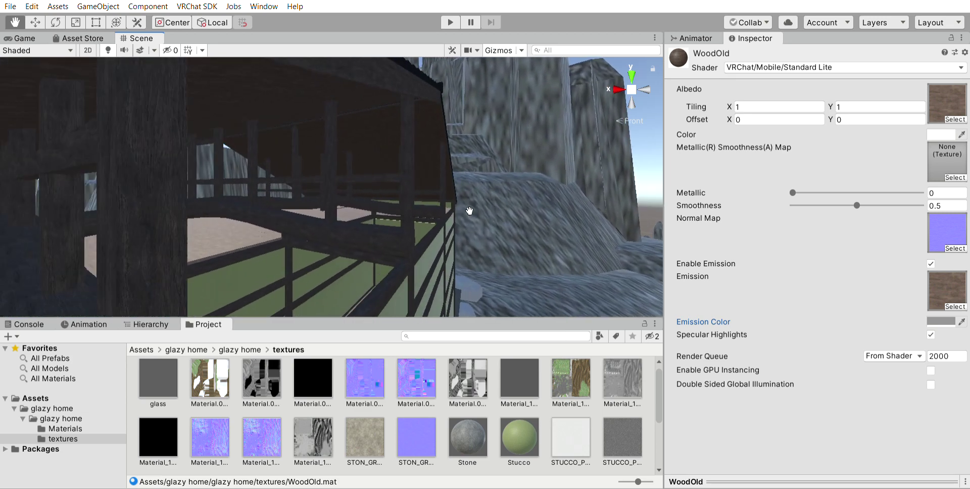
# - Apply the Stone material to the house's outer side wall
pyautogui.moveTo(519, 383); pyautogui.dragTo(471, 150)
pyautogui.moveTo(475, 427); pyautogui.dragTo(612, 265)
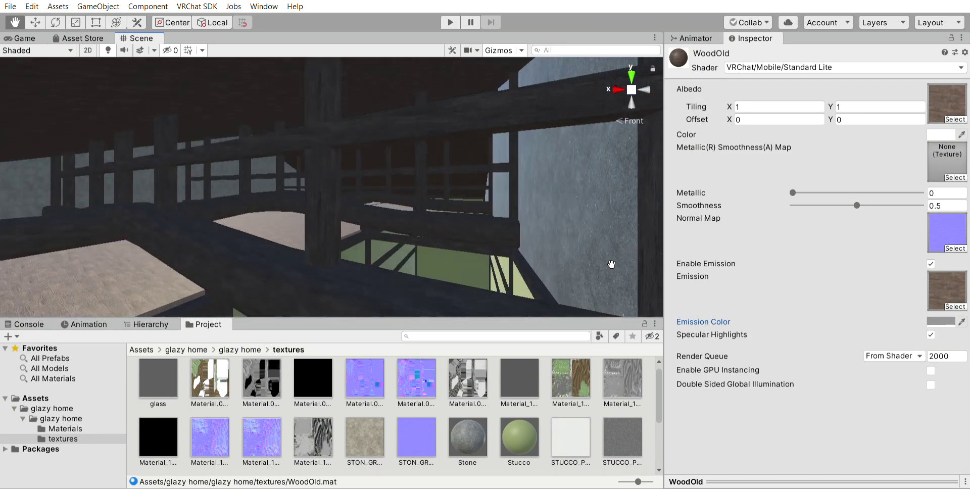
pyautogui.moveTo(578, 201); pyautogui.dragTo(435, 143)
pyautogui.scroll(-1, 511, 383)
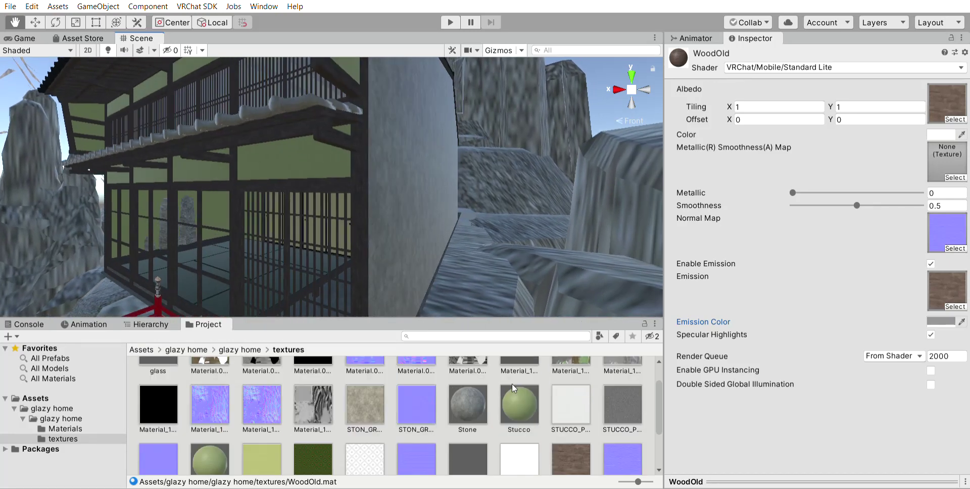
# - Try the Tatami and Stucco materials on the house's outer side wall
pyautogui.scroll(-1, 327, 403)
pyautogui.moveTo(210, 425); pyautogui.dragTo(399, 250)
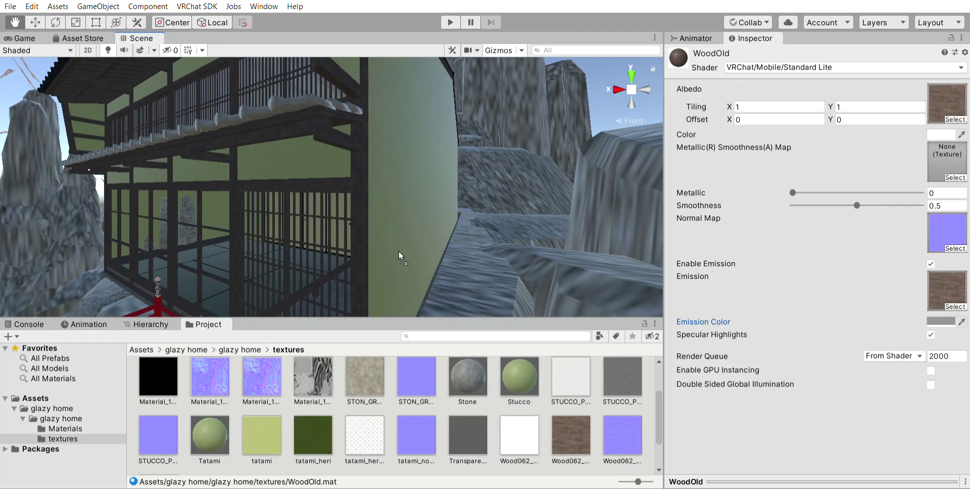
pyautogui.moveTo(511, 377); pyautogui.dragTo(357, 262)
pyautogui.scroll(-1, 406, 424)
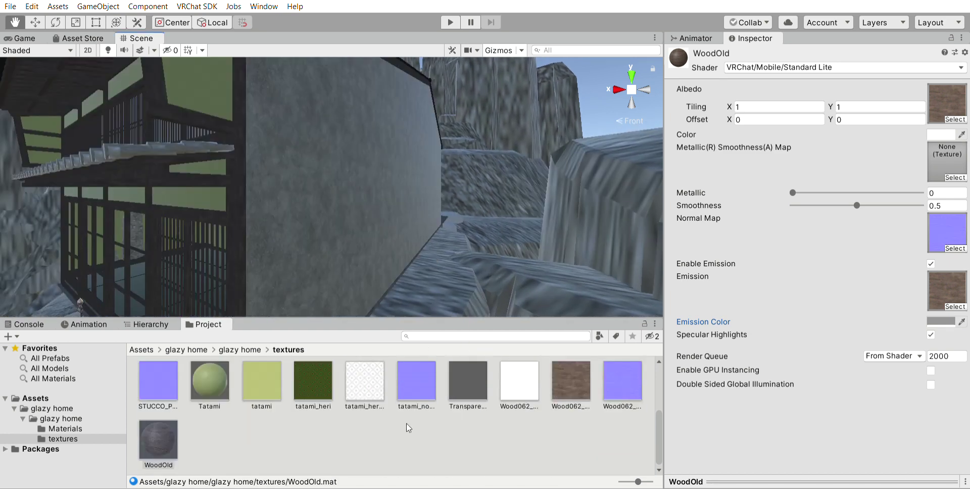
pyautogui.scroll(-1, 323, 414)
pyautogui.scroll(2, 189, 407)
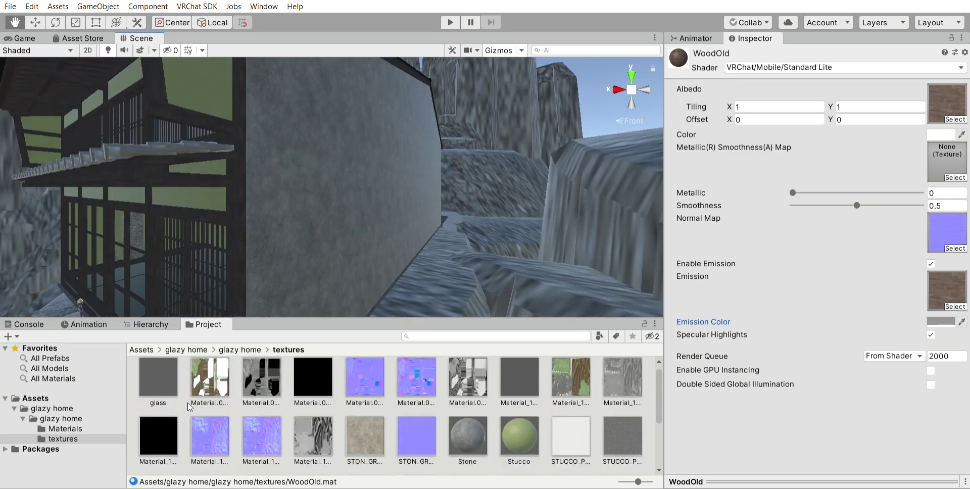
# - Try the tatami_heri and white STUCCO materials from the Materials folder on the outer side wall
pyautogui.click(65, 428)
pyautogui.moveTo(301, 384); pyautogui.dragTo(147, 304)
pyautogui.scroll(3, 227, 286)
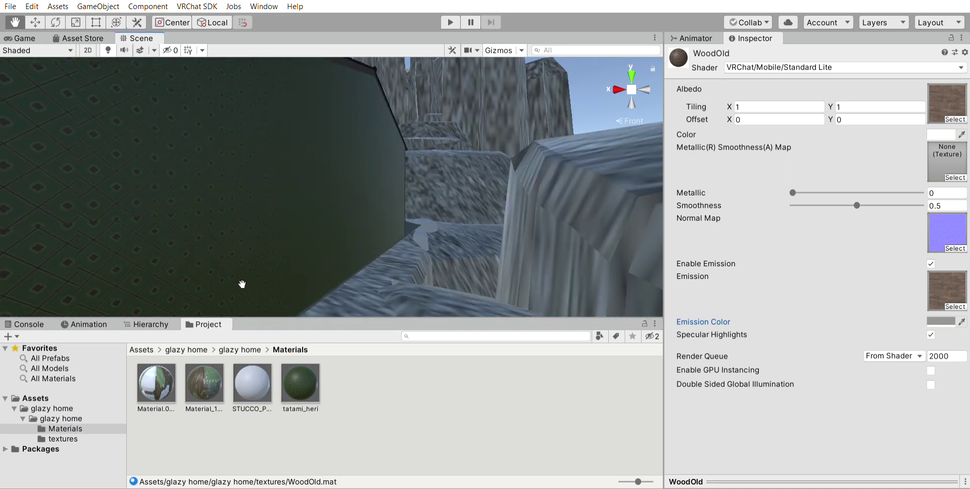
pyautogui.moveTo(242, 285); pyautogui.dragTo(126, 277)
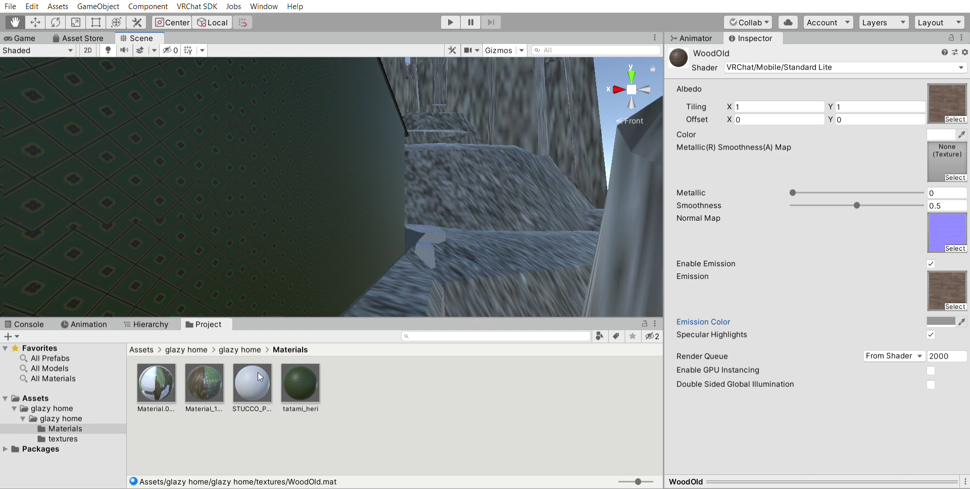
pyautogui.moveTo(259, 377); pyautogui.dragTo(274, 281)
# - Locate the tatami_heri and tatami textures in the textures folder and give the house's outer side wall a green tatami finish
pyautogui.click(300, 383)
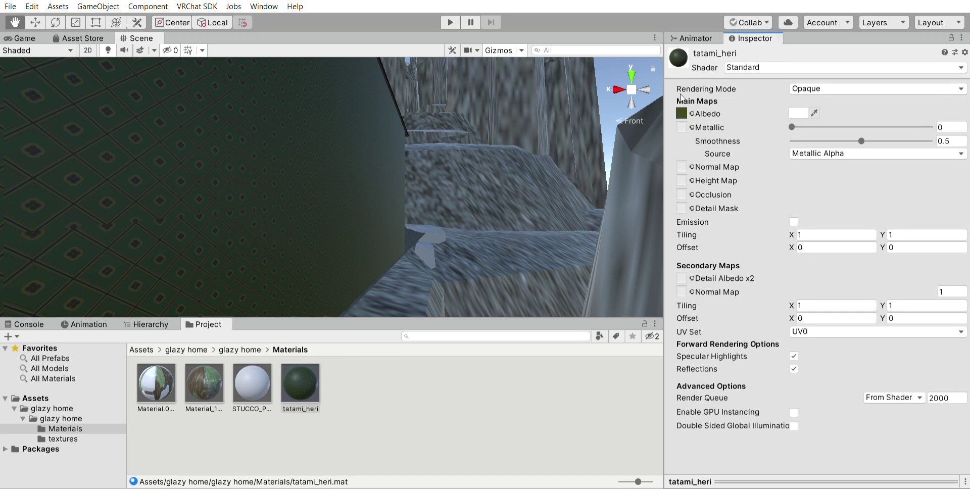
pyautogui.click(682, 113)
pyautogui.click(305, 412)
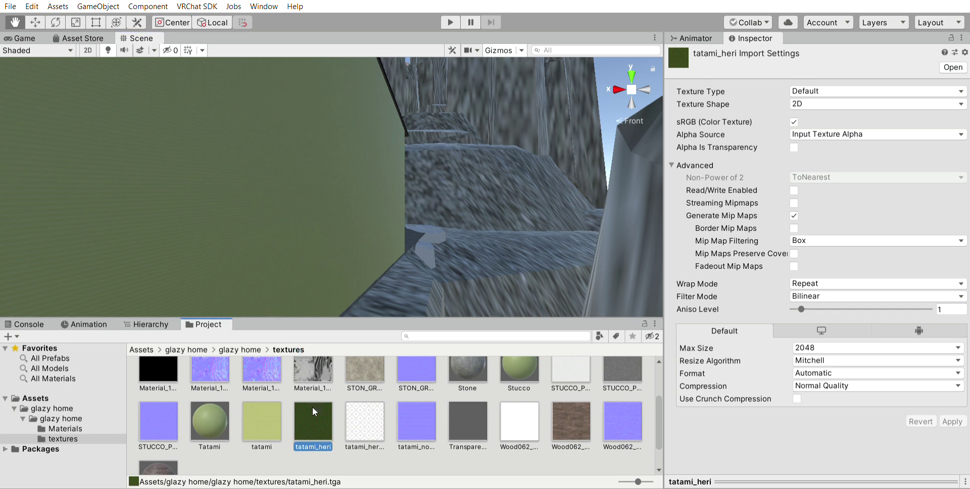
pyautogui.scroll(-2, 317, 392)
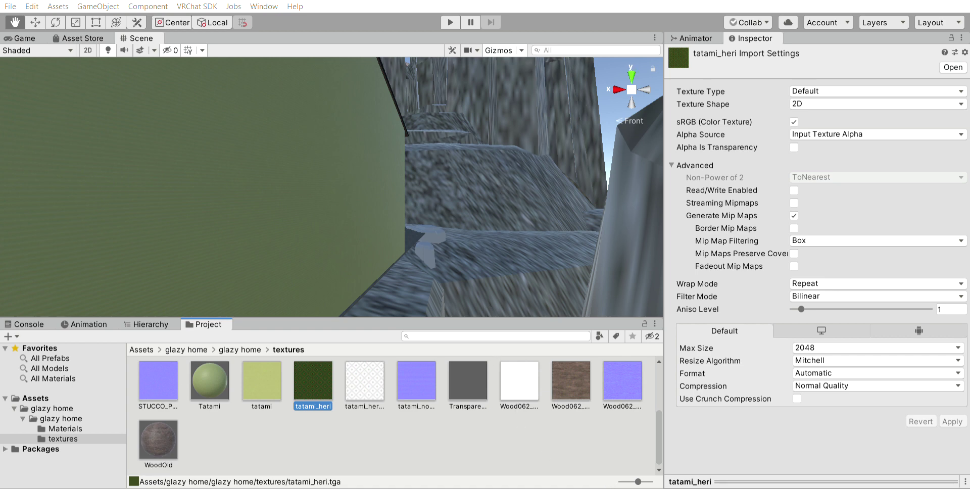
pyautogui.click(266, 381)
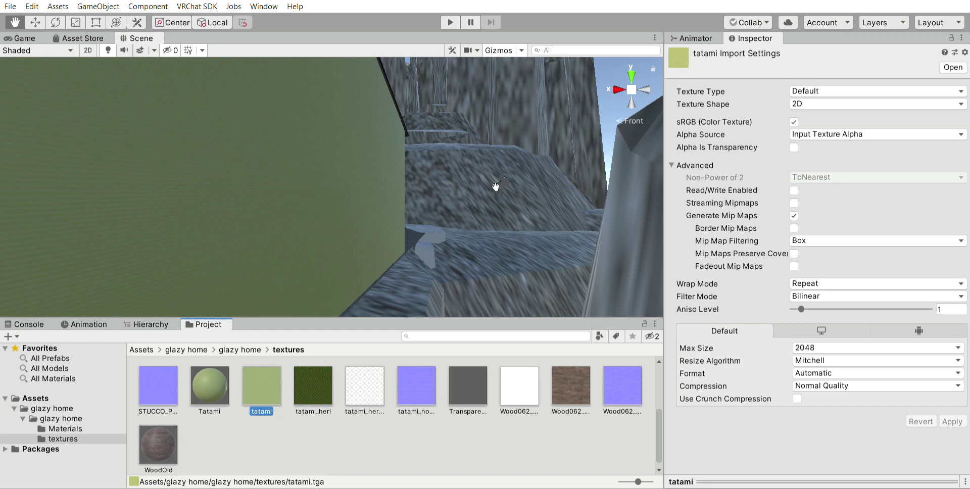
pyautogui.scroll(5, 493, 174)
pyautogui.scroll(-6, 490, 170)
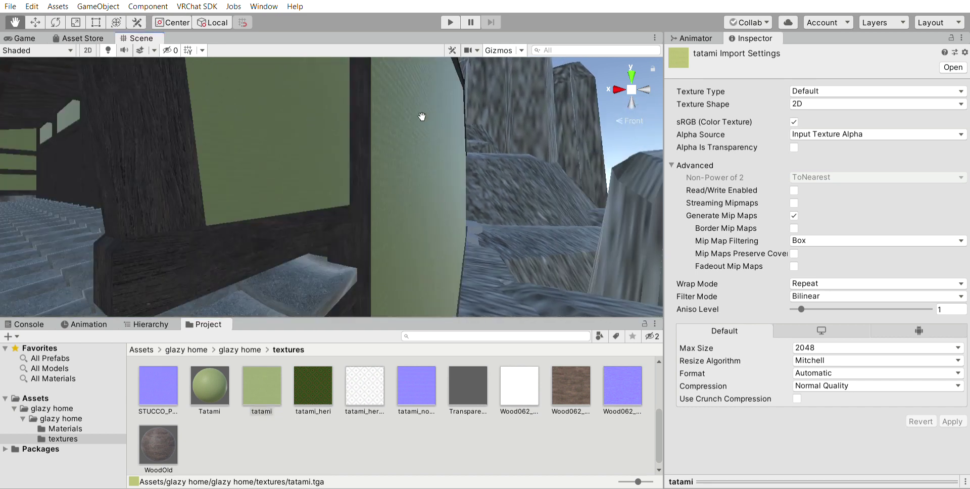
pyautogui.moveTo(365, 146); pyautogui.dragTo(358, 150)
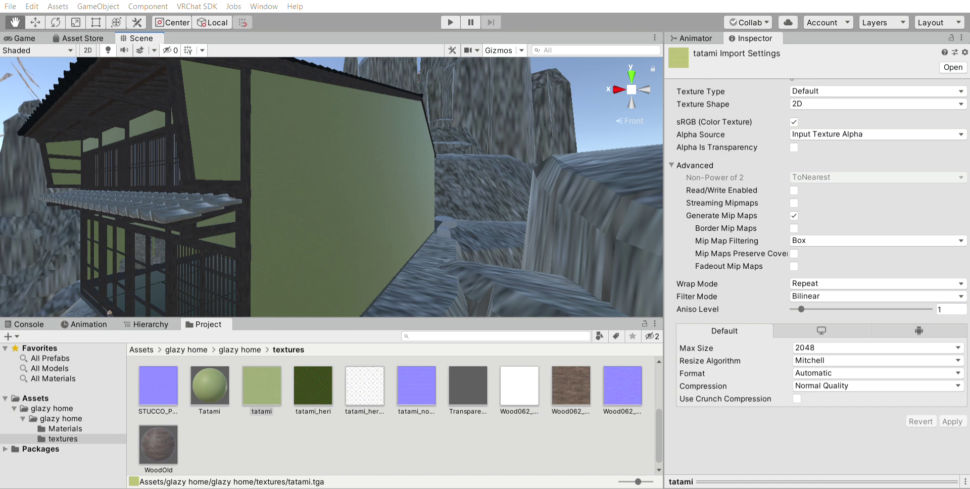
pyautogui.scroll(-5, 508, 146)
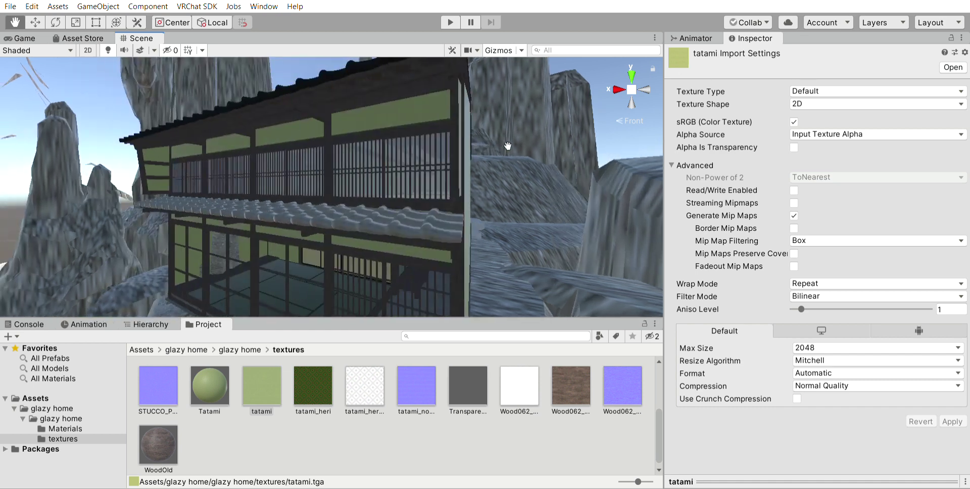
# - Find the glass material in the textures folder and apply it to the upper-floor windows behind the wooden lattice
pyautogui.scroll(4, 453, 264)
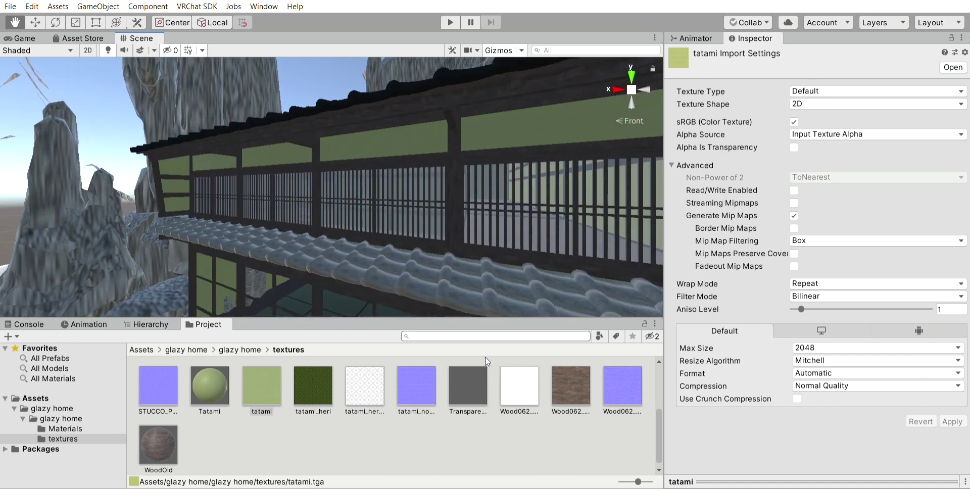
pyautogui.click(64, 429)
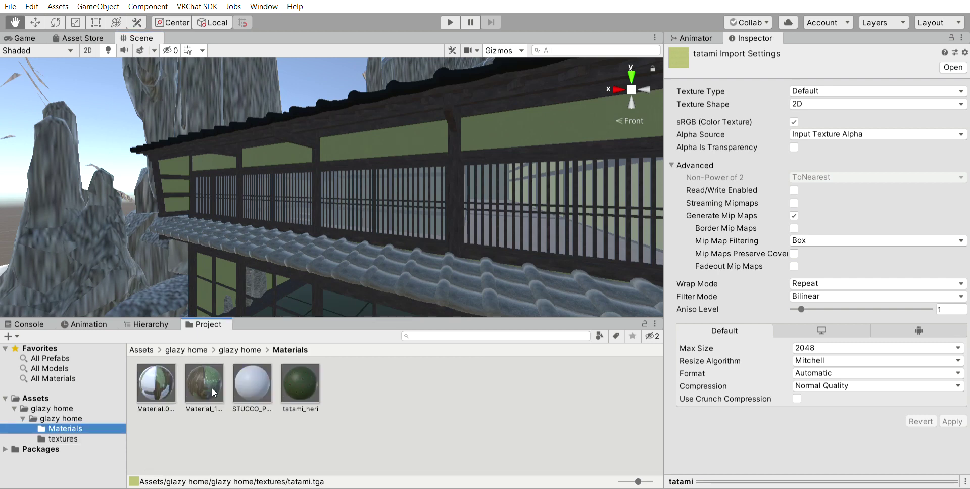
pyautogui.scroll(3, 332, 237)
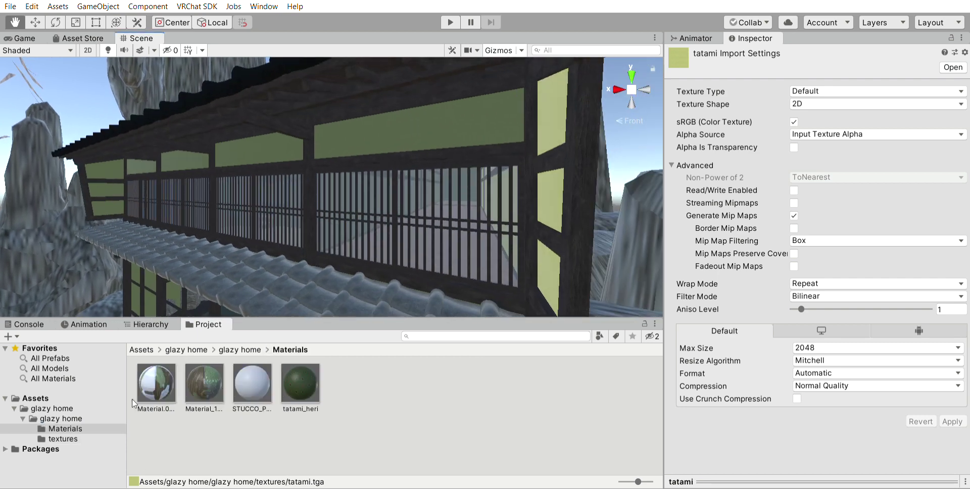
pyautogui.click(62, 439)
pyautogui.scroll(-4, 196, 401)
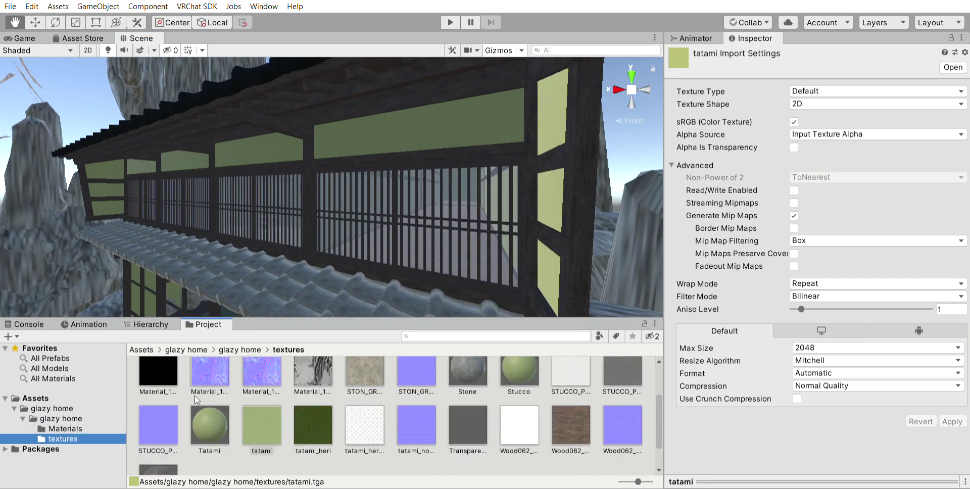
pyautogui.scroll(4, 303, 404)
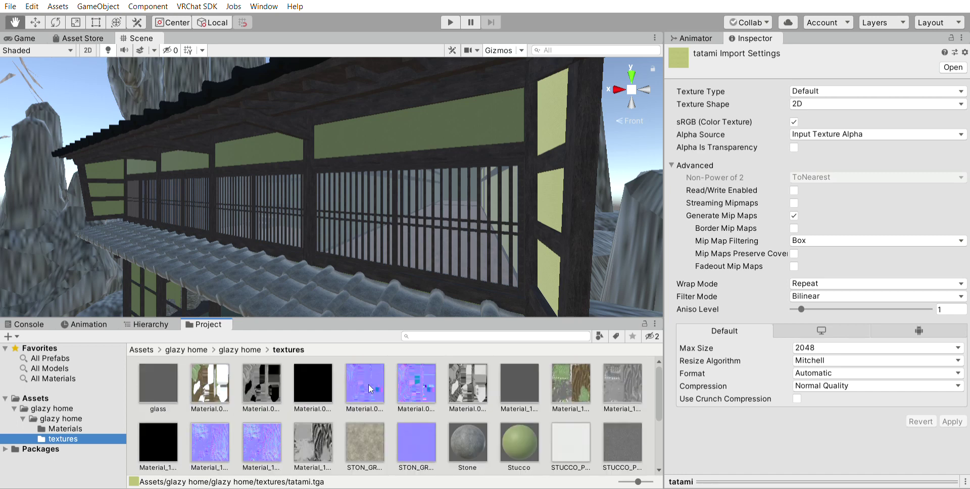
pyautogui.scroll(-3, 350, 407)
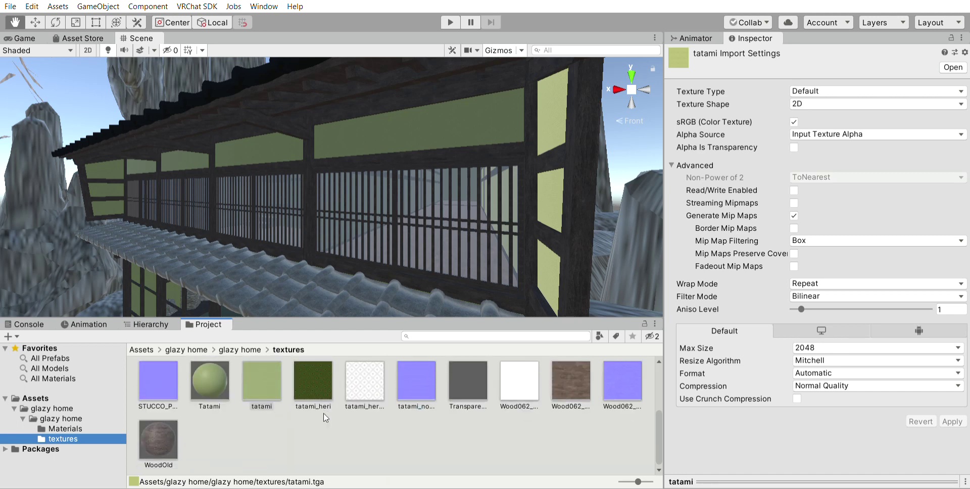
pyautogui.scroll(3, 326, 417)
pyautogui.click(118, 425)
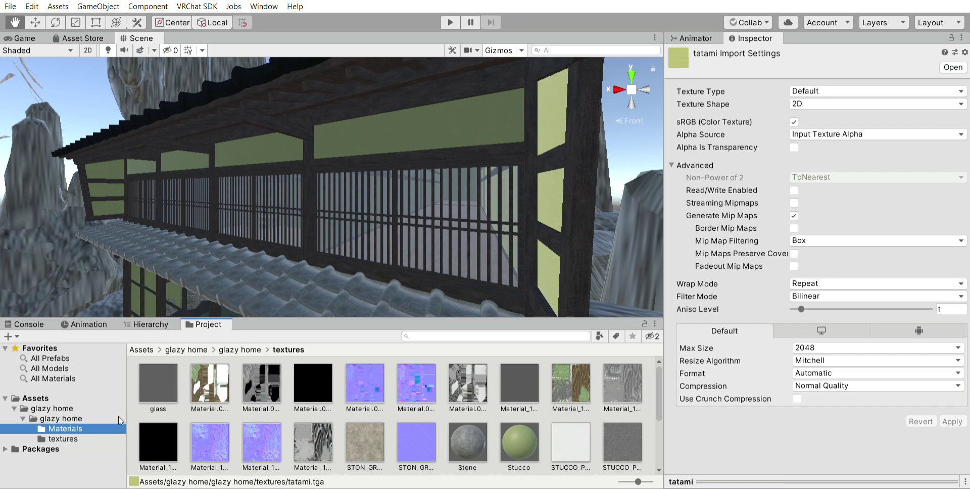
pyautogui.click(94, 438)
pyautogui.scroll(-3, 268, 402)
pyautogui.scroll(2, 274, 401)
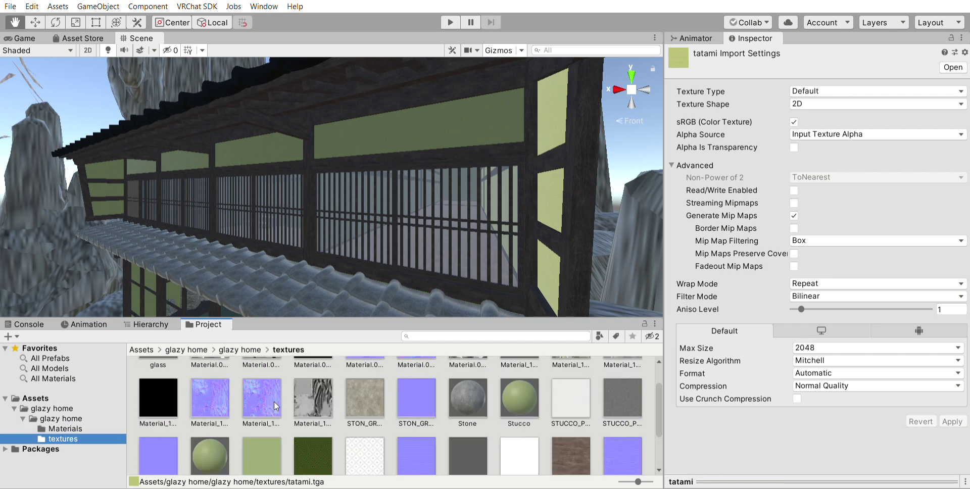
pyautogui.scroll(2, 273, 401)
pyautogui.moveTo(159, 384); pyautogui.dragTo(381, 225)
pyautogui.moveTo(356, 195); pyautogui.dragTo(382, 234)
# - Examine the upper-floor interior behind the latticed windows
pyautogui.scroll(3, 381, 234)
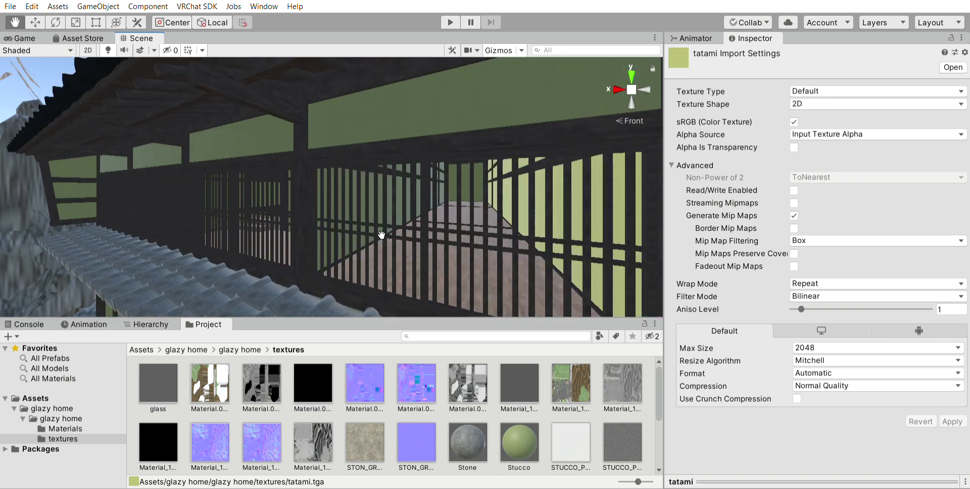
pyautogui.scroll(3, 381, 235)
pyautogui.scroll(5, 315, 156)
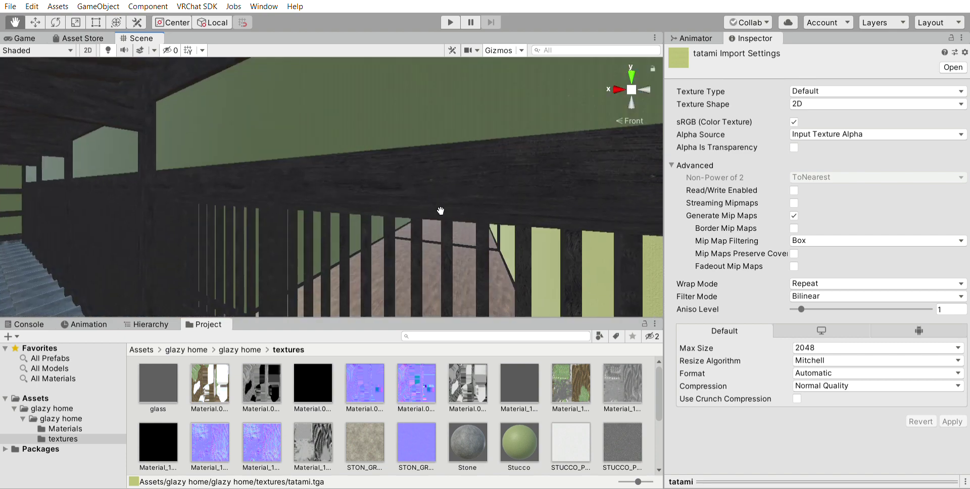
pyautogui.scroll(5, 337, 210)
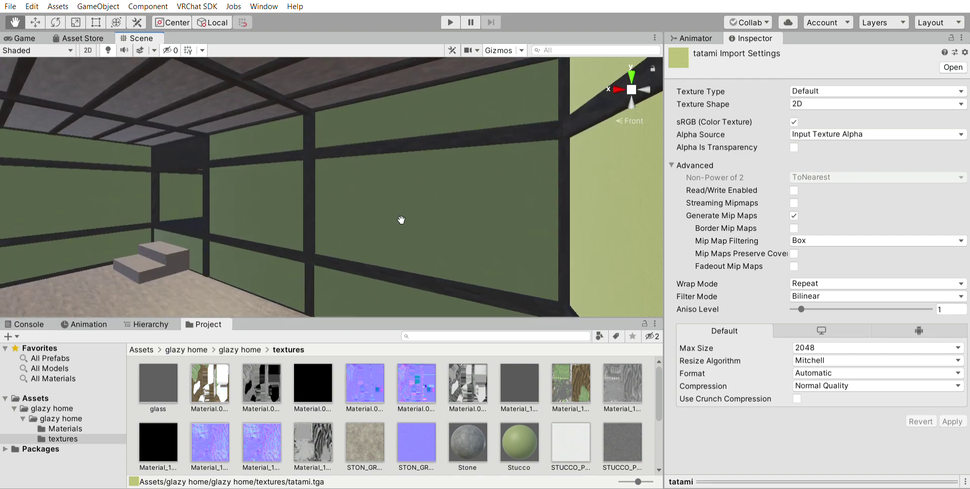
# - Check the small steps' WoodOld material on the upper floor and add a Mesh Collider to the Ceiling object
pyautogui.scroll(8, 373, 210)
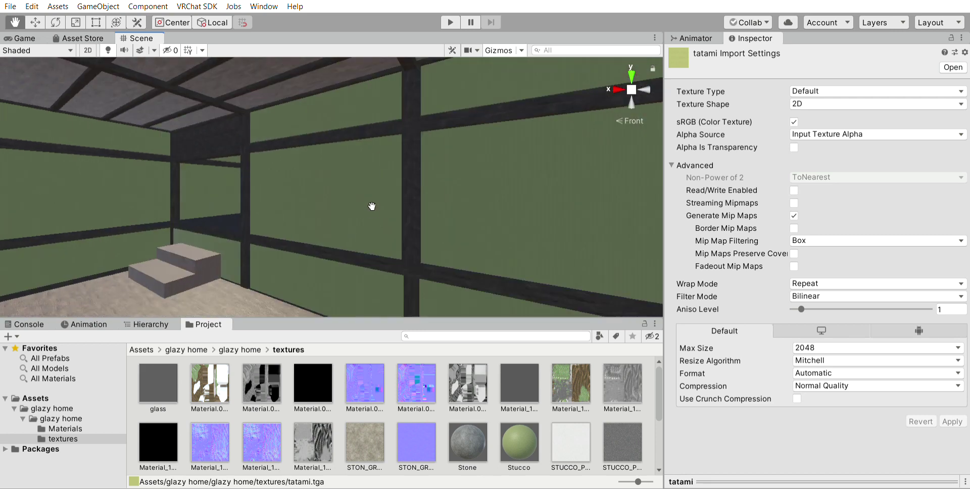
pyautogui.press('w')
pyautogui.click(236, 233)
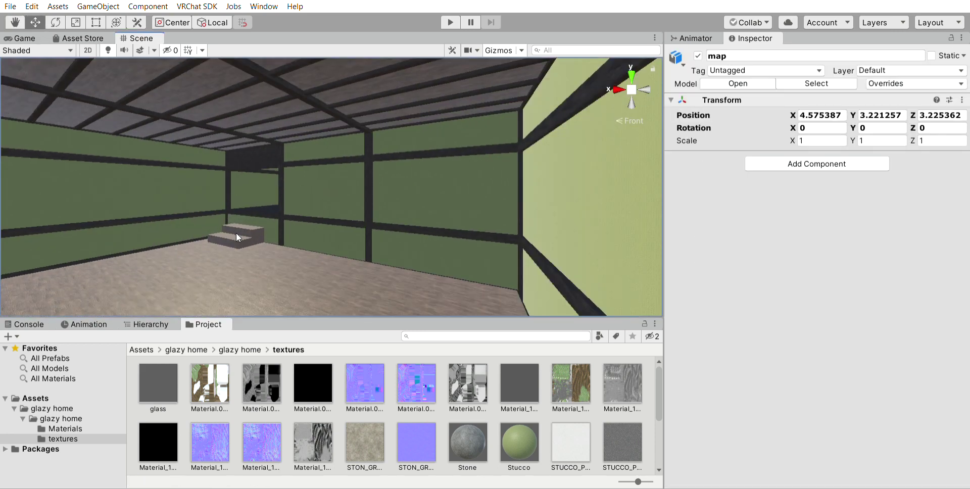
pyautogui.click(235, 233)
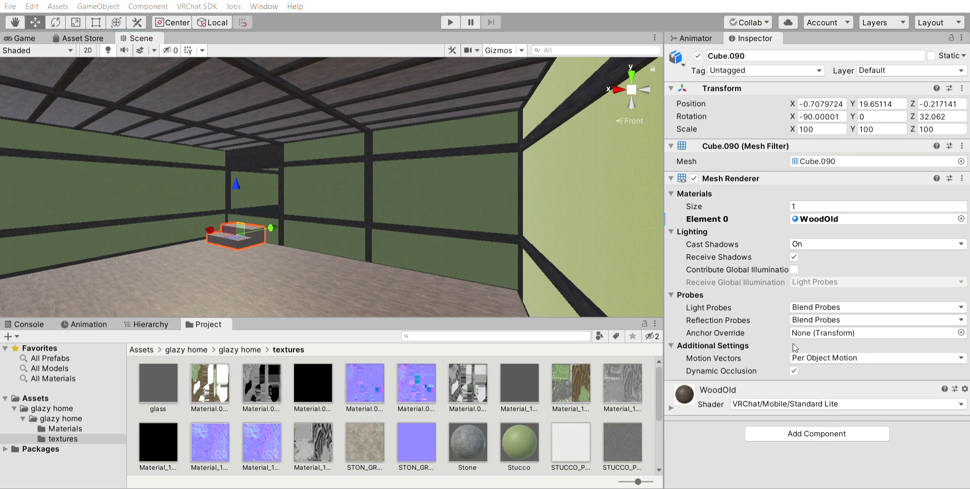
pyautogui.click(395, 271)
pyautogui.click(394, 273)
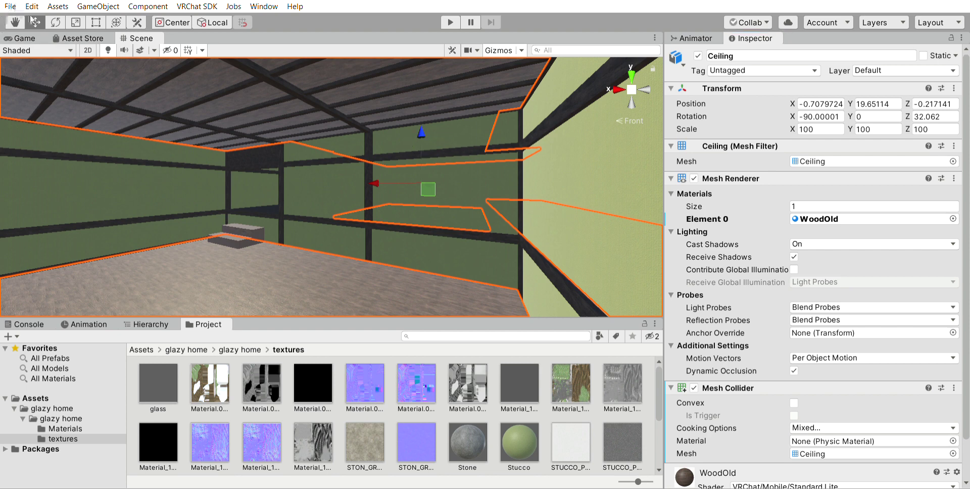
# - Add a Mesh Collider to the ground-floor Tatami object and set its tatami_heri material's shader to VRChat/Mobile/Standard Lite
pyautogui.click(15, 23)
pyautogui.moveTo(249, 97); pyautogui.dragTo(490, 170)
pyautogui.moveTo(490, 170); pyautogui.dragTo(283, 131, button='right')
pyautogui.click(165, 320)
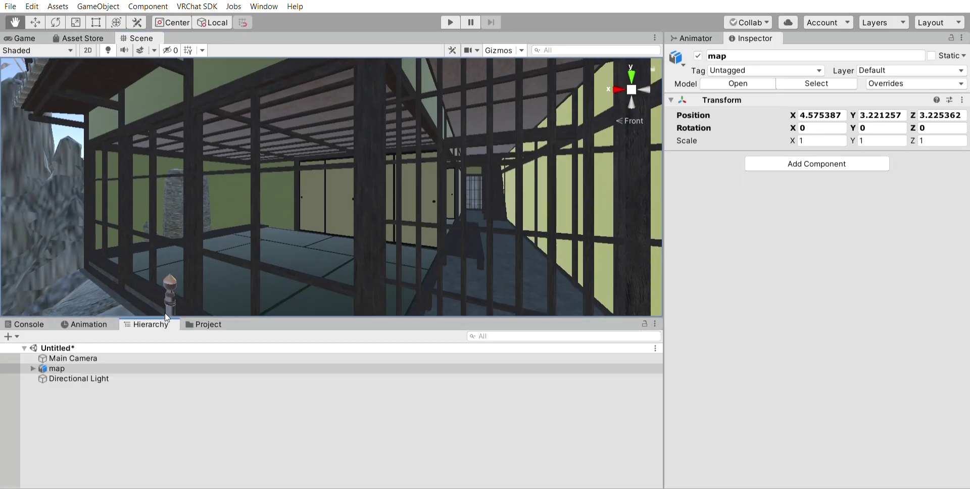
pyautogui.moveTo(342, 195); pyautogui.dragTo(342, 192, button='right')
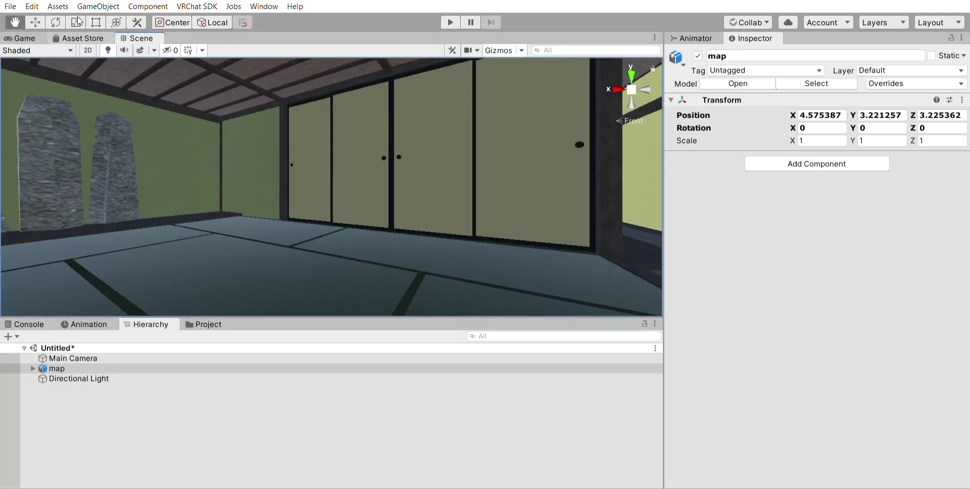
pyautogui.click(36, 22)
pyautogui.click(253, 242)
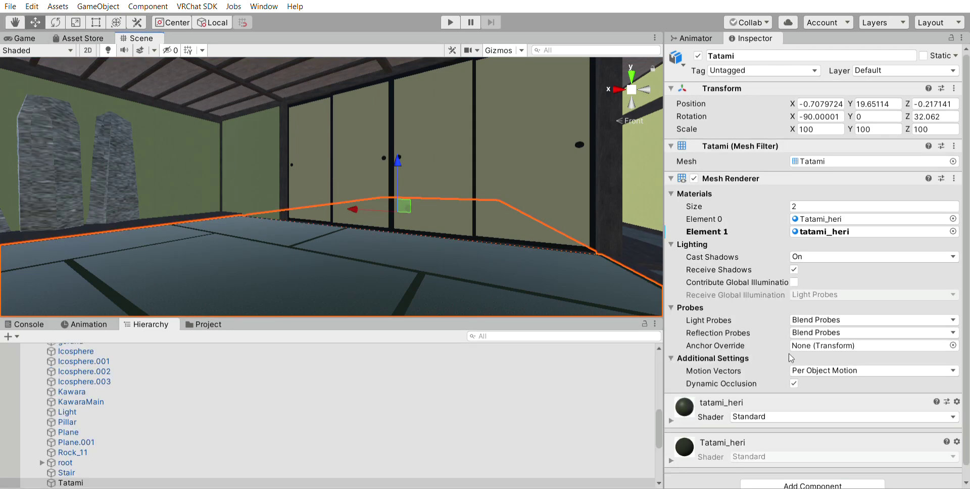
pyautogui.scroll(-1, 798, 428)
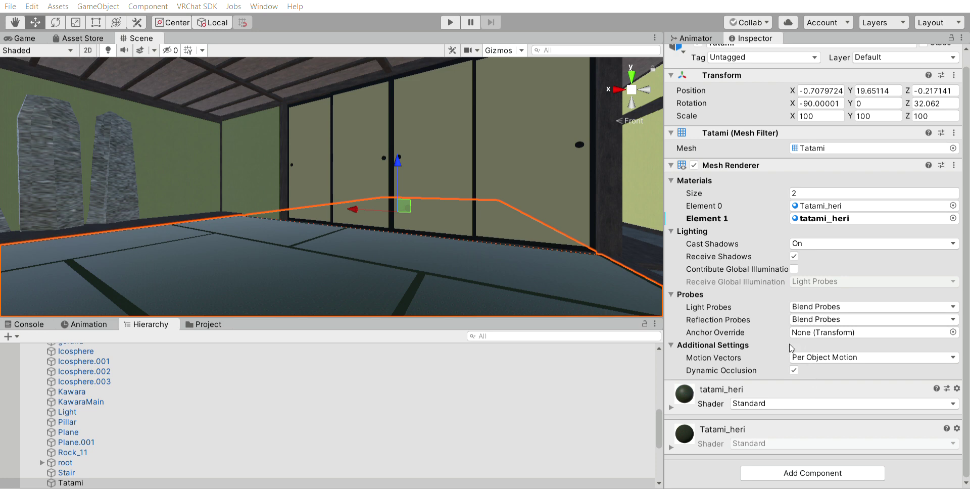
pyautogui.scroll(-3, 718, 429)
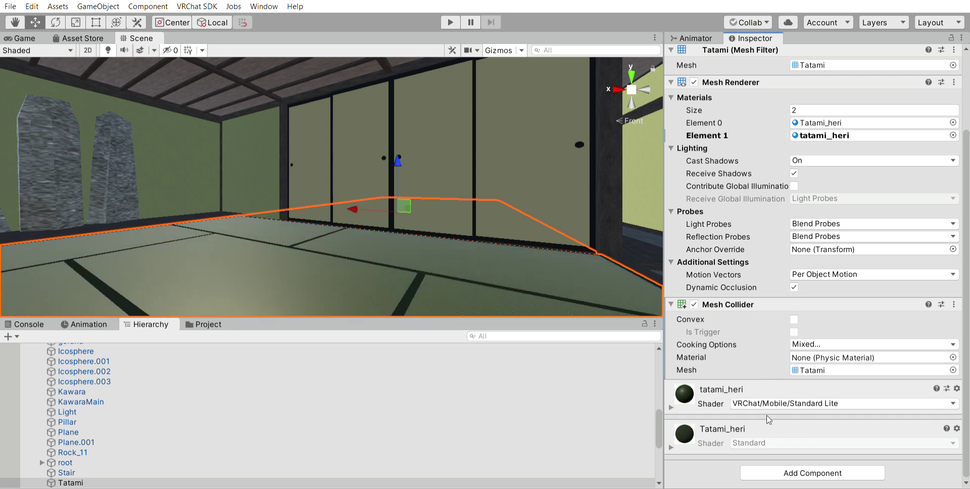
# - Examine the tatami_heri material's settings and its pattern on the tatami floor up close
pyautogui.click(714, 406)
pyautogui.scroll(-5, 581, 252)
pyautogui.scroll(-8, 758, 303)
pyautogui.moveTo(650, 306); pyautogui.dragTo(527, 257, button='right')
pyautogui.moveTo(527, 257); pyautogui.dragTo(458, 135, button='middle')
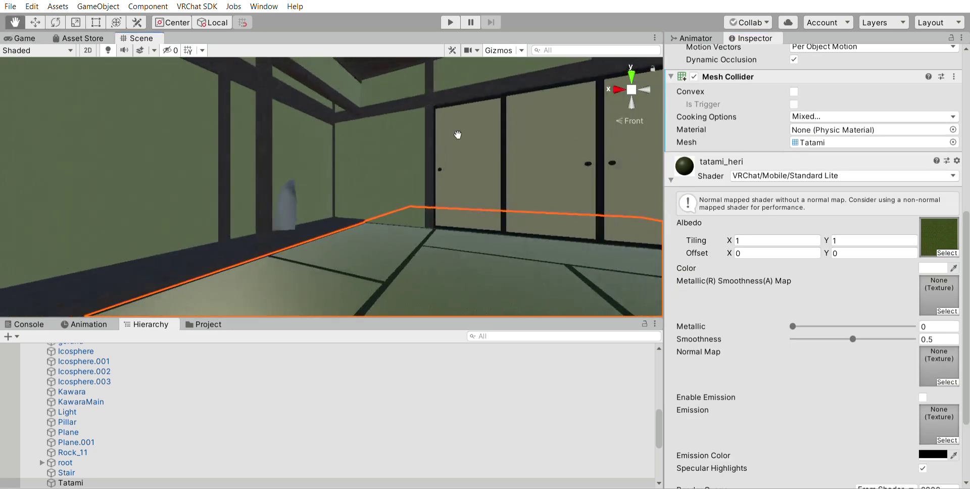
pyautogui.moveTo(458, 134); pyautogui.dragTo(451, 229, button='right')
pyautogui.scroll(6, 452, 229)
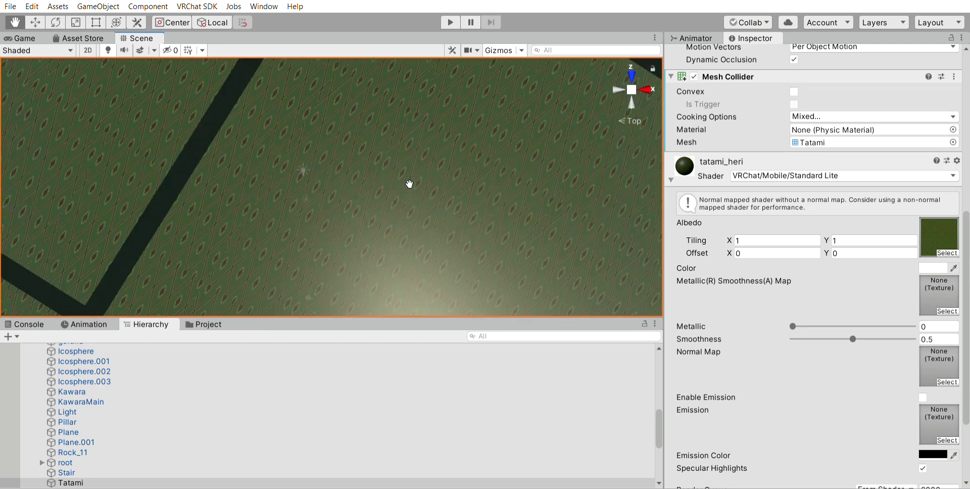
pyautogui.scroll(-6, 461, 165)
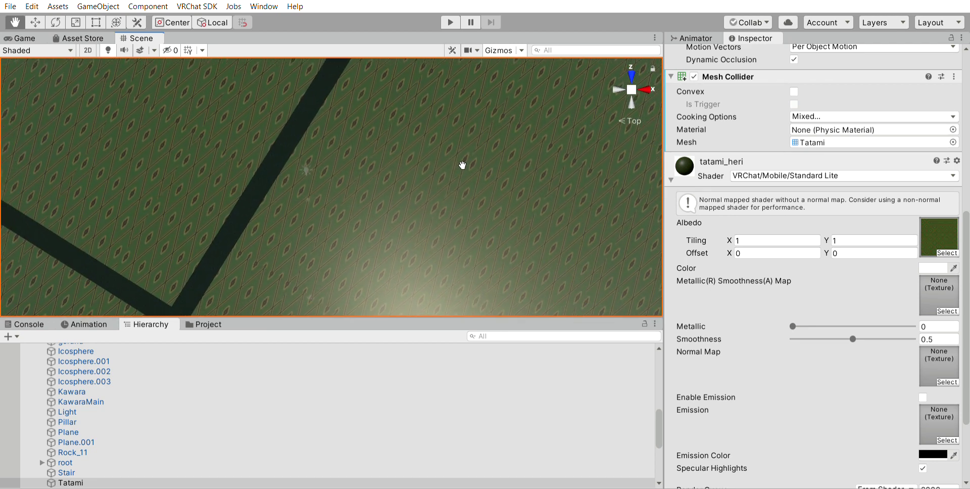
pyautogui.scroll(6, 379, 155)
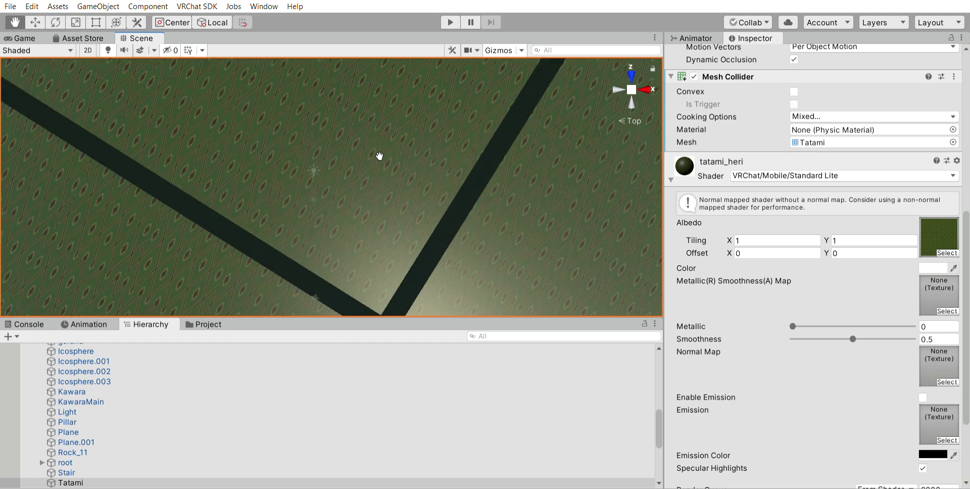
# - Apply the WoodOld material from the textures folder to the tatami mat borders and the ledge beside the tatami room
pyautogui.click(205, 324)
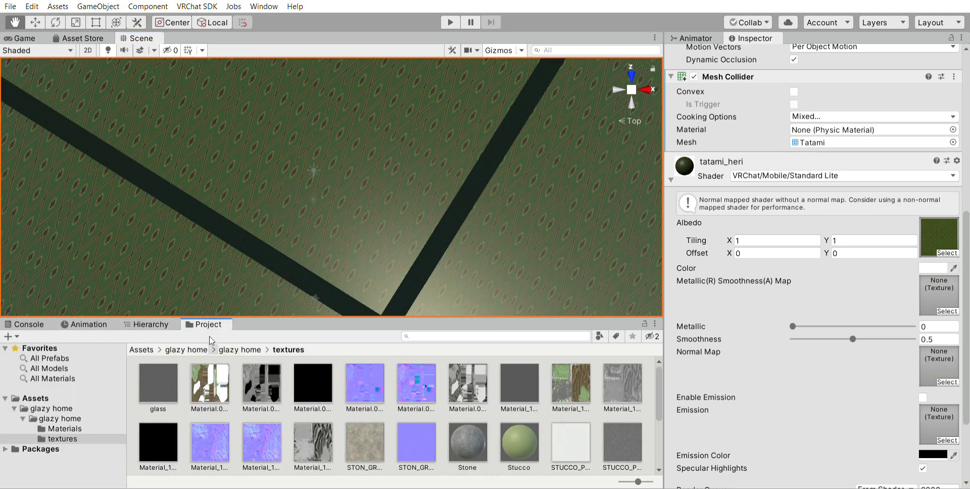
pyautogui.scroll(-2, 394, 394)
pyautogui.scroll(-2, 393, 393)
pyautogui.moveTo(158, 439); pyautogui.dragTo(259, 246)
pyautogui.moveTo(263, 162); pyautogui.dragTo(437, 273)
pyautogui.scroll(-5, 436, 273)
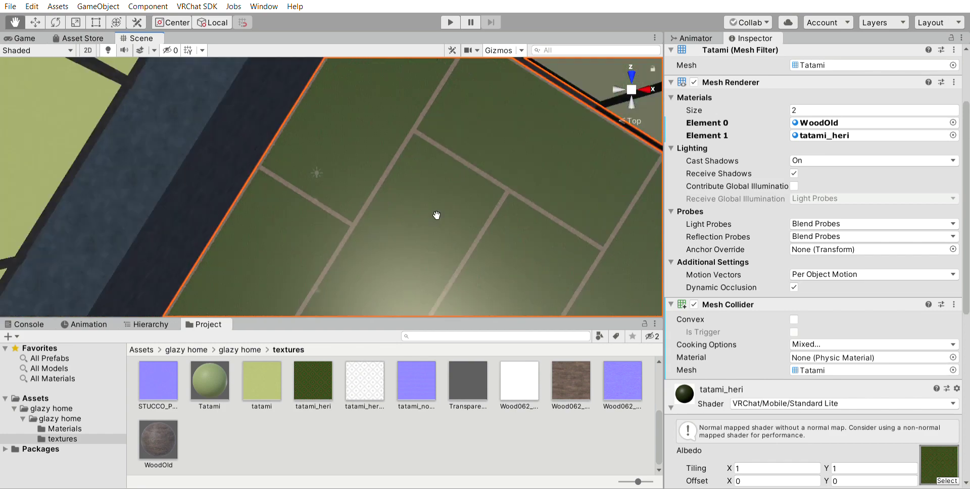
pyautogui.click(616, 89)
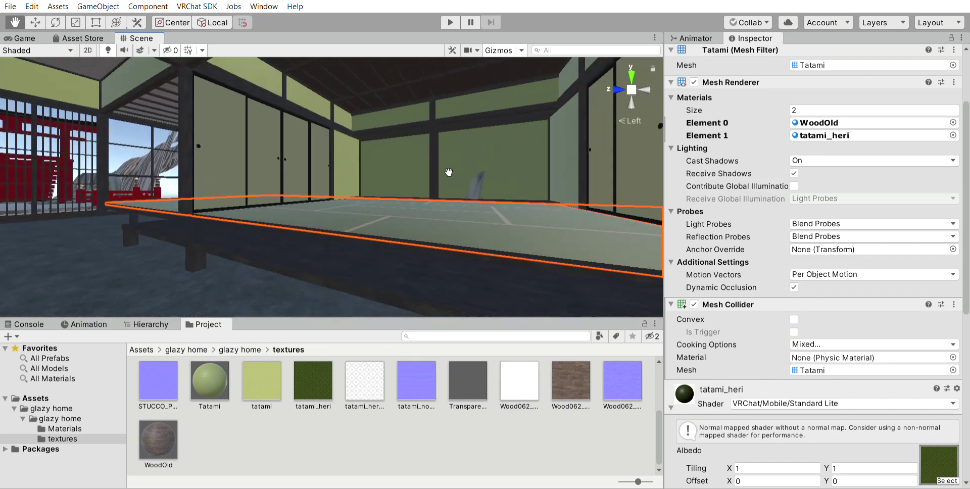
pyautogui.moveTo(176, 425); pyautogui.dragTo(313, 267)
pyautogui.moveTo(330, 211); pyautogui.dragTo(252, 264)
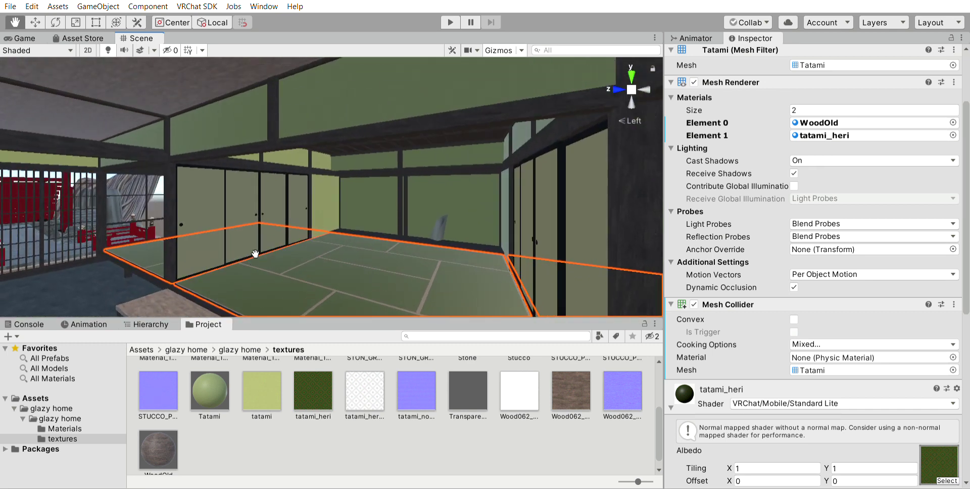
# - Search the textures folder for a finish for the house's green outer side wall
pyautogui.scroll(4, 448, 384)
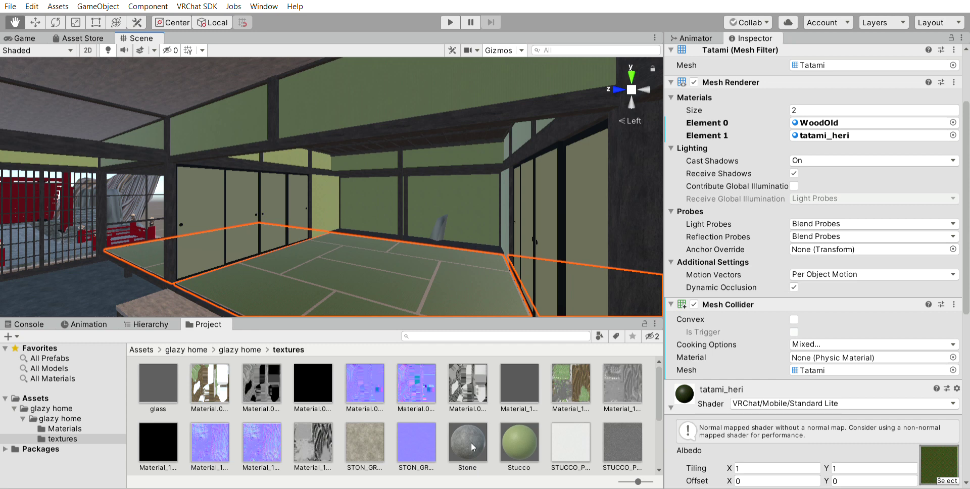
pyautogui.scroll(-3, 390, 195)
pyautogui.moveTo(390, 195); pyautogui.dragTo(626, 124)
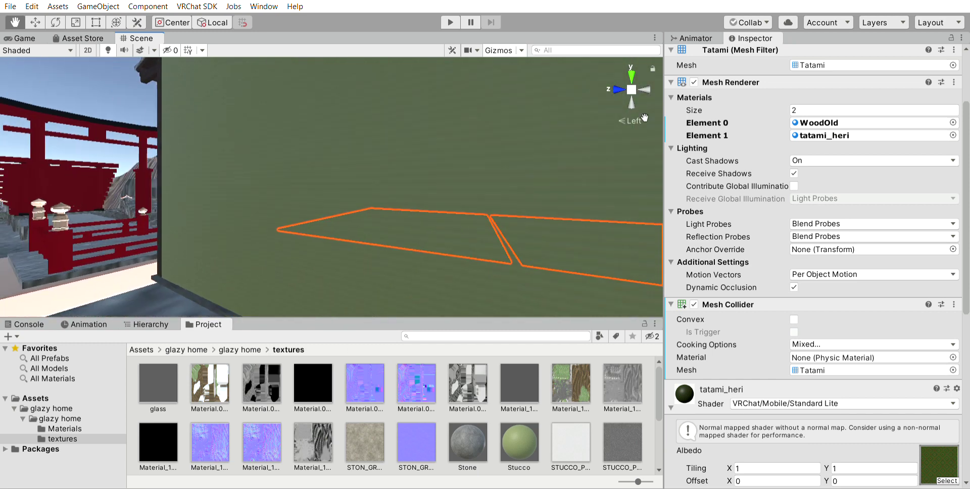
pyautogui.scroll(-3, 626, 124)
pyautogui.scroll(-2, 459, 432)
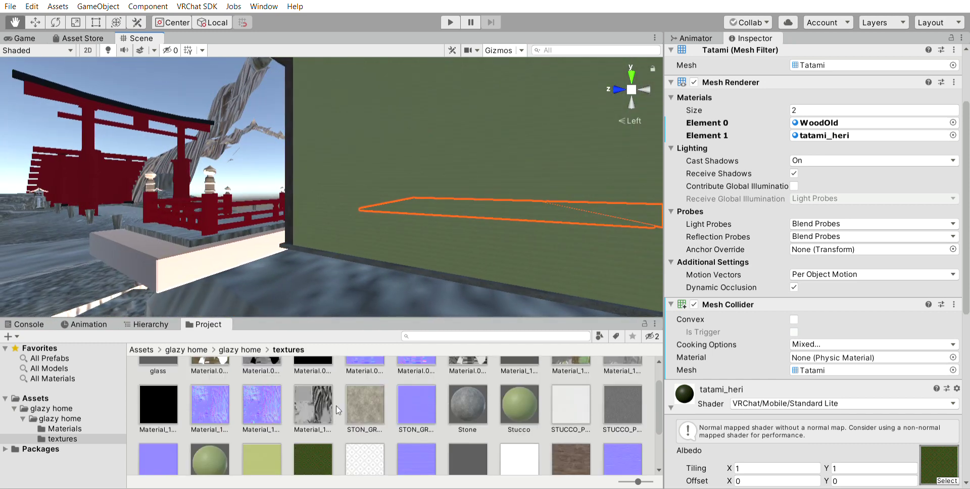
pyautogui.scroll(-1, 486, 399)
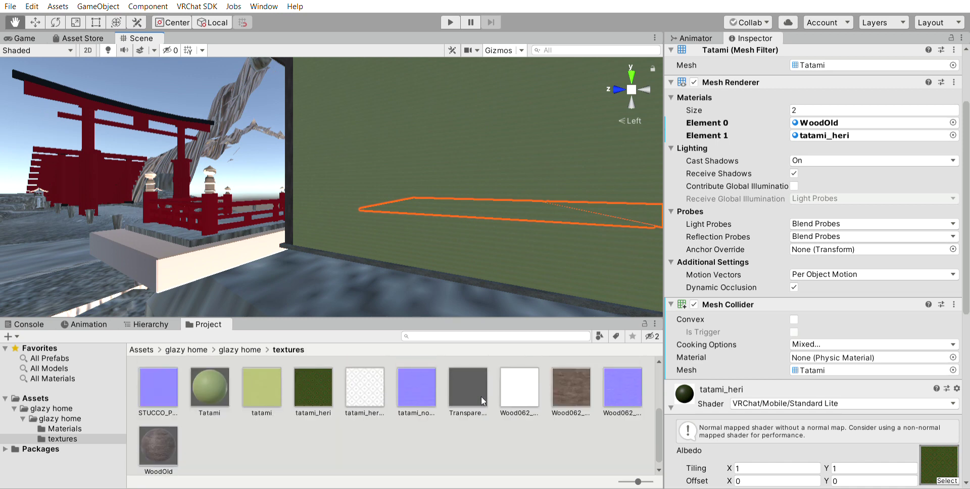
pyautogui.moveTo(144, 396); pyautogui.dragTo(497, 159)
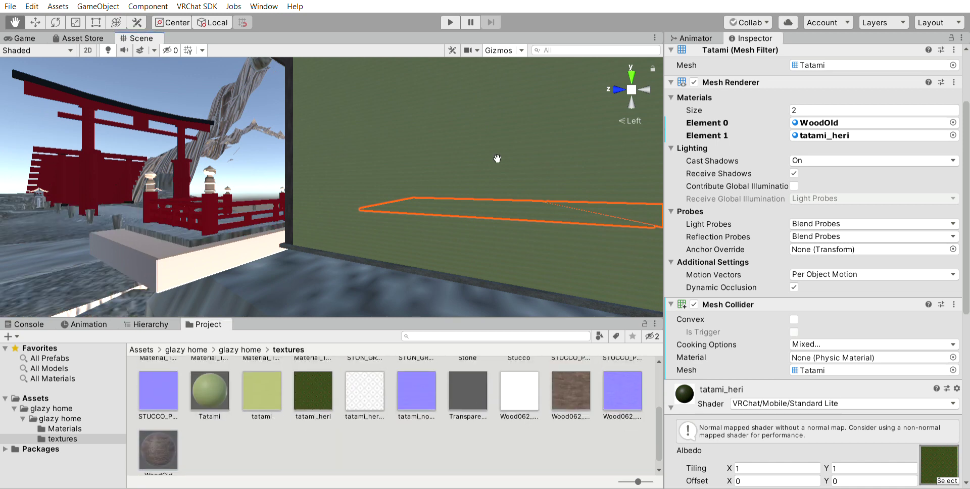
# - Apply the green-and-brown Material_1 material from the Materials folder to the lower rocky terrain beyond the house
pyautogui.click(617, 87)
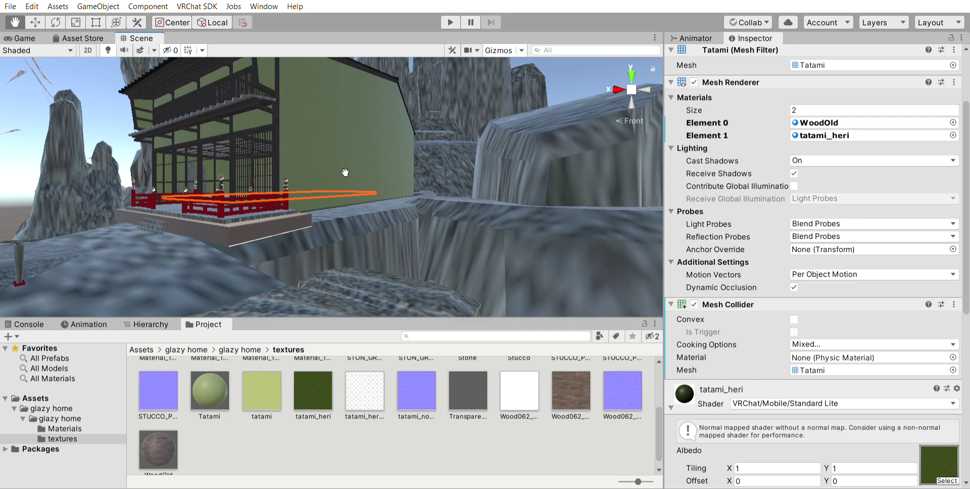
pyautogui.scroll(-6, 367, 183)
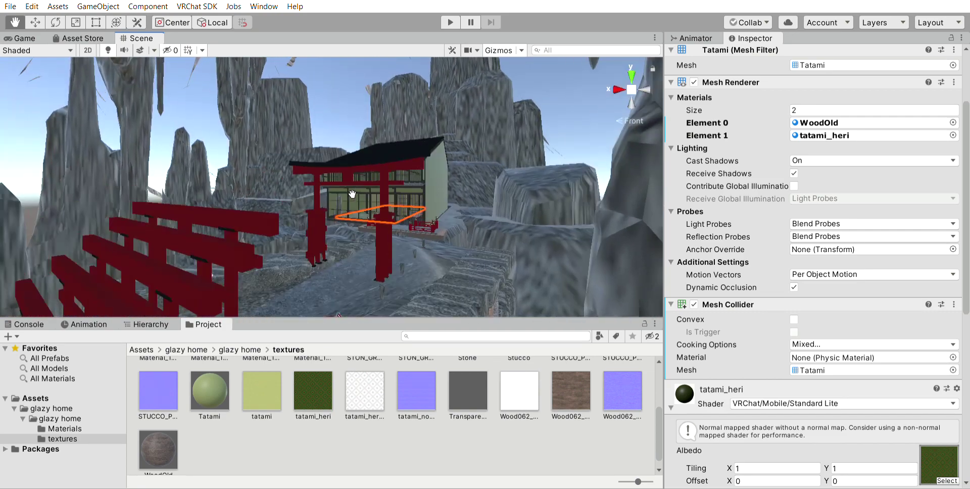
pyautogui.moveTo(352, 193); pyautogui.dragTo(141, 225)
pyautogui.scroll(8, 141, 226)
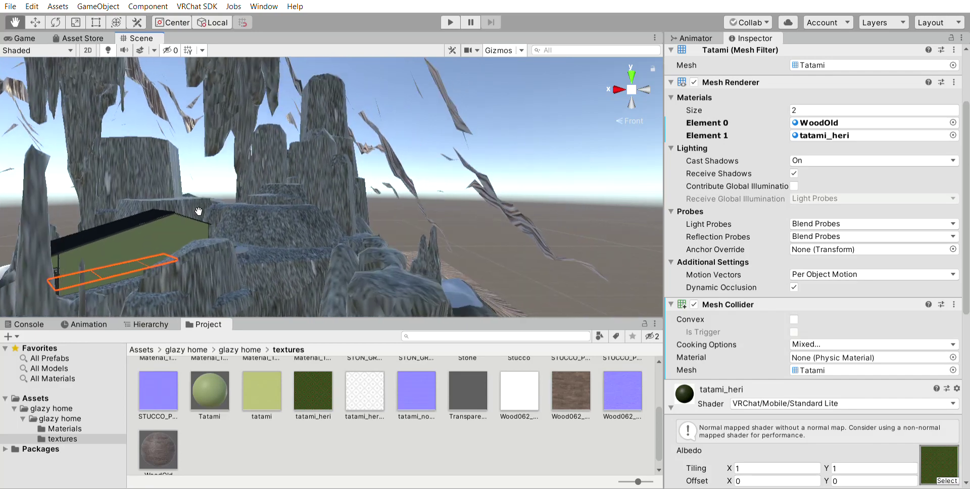
pyautogui.scroll(5, 326, 189)
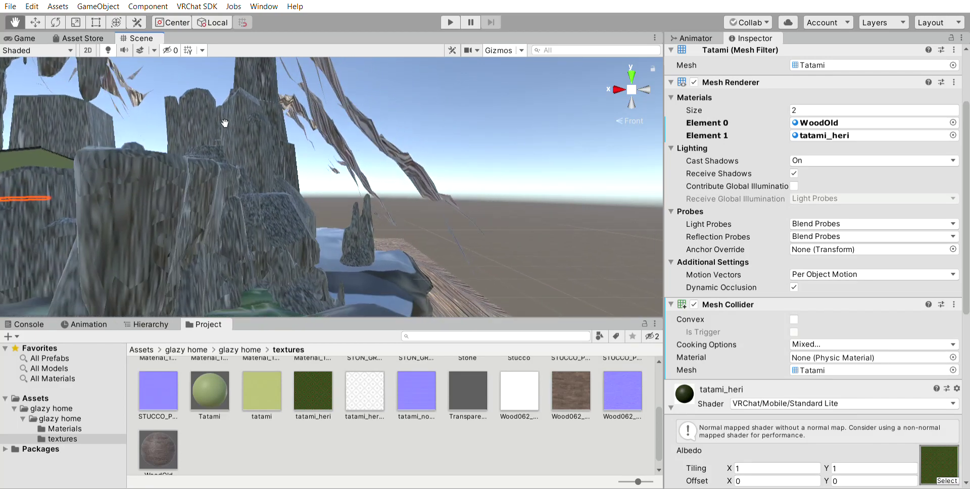
pyautogui.moveTo(326, 189); pyautogui.dragTo(273, 192)
pyautogui.scroll(3, 309, 404)
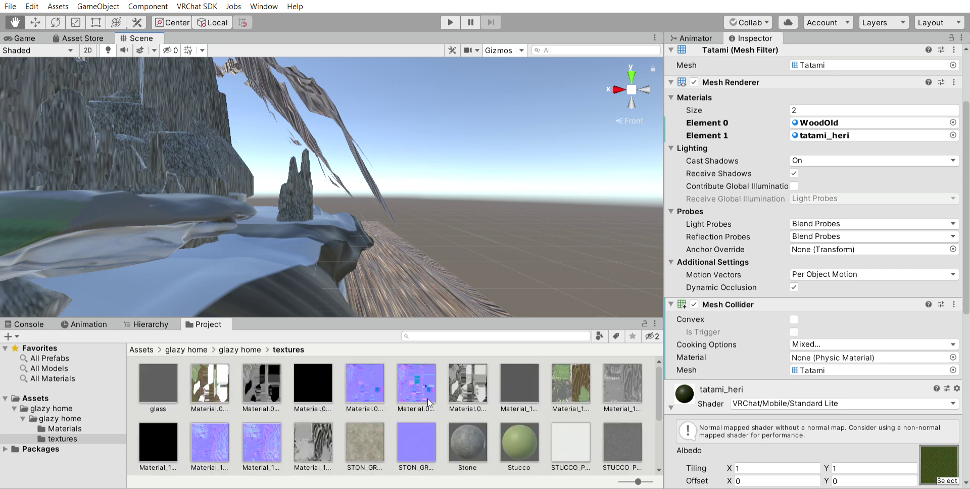
pyautogui.click(99, 418)
pyautogui.press('Down')
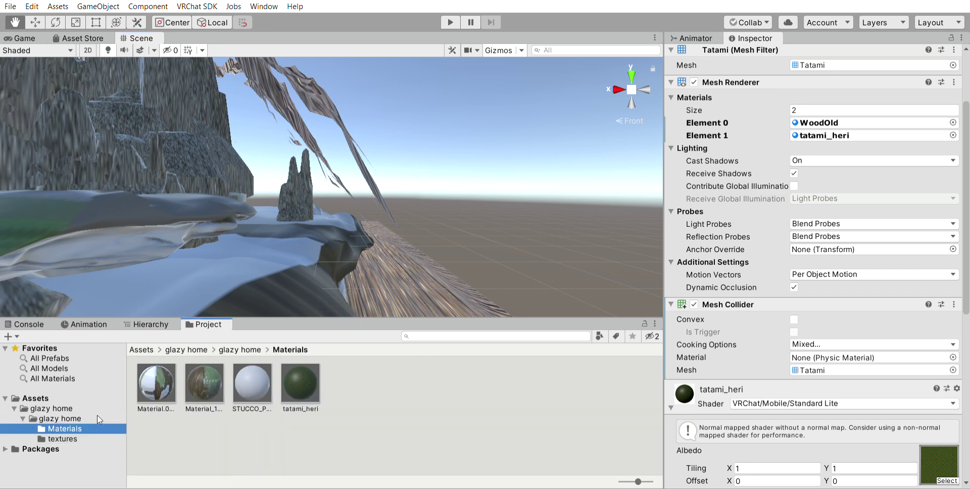
pyautogui.moveTo(204, 383); pyautogui.dragTo(371, 252)
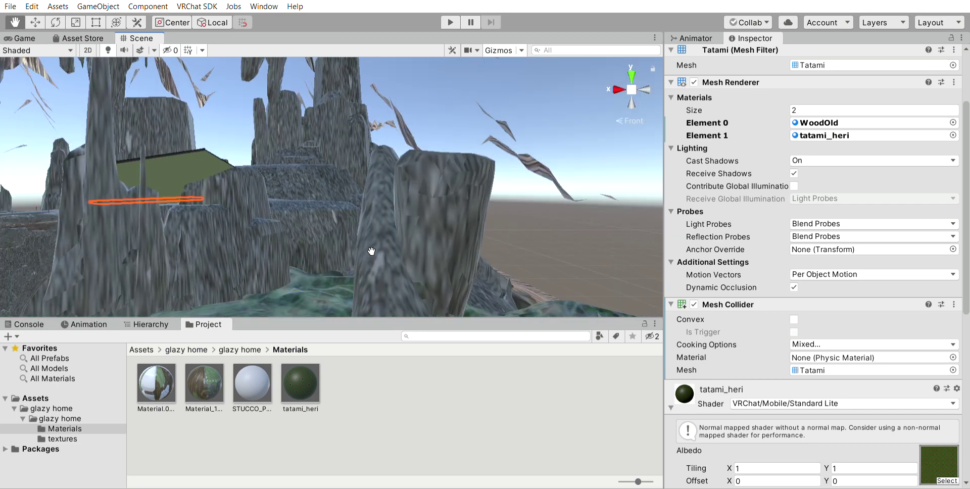
# - Examine the Fusuma material assigned to a sliding door inside the tatami room
pyautogui.click(623, 83)
pyautogui.scroll(-10, 399, 176)
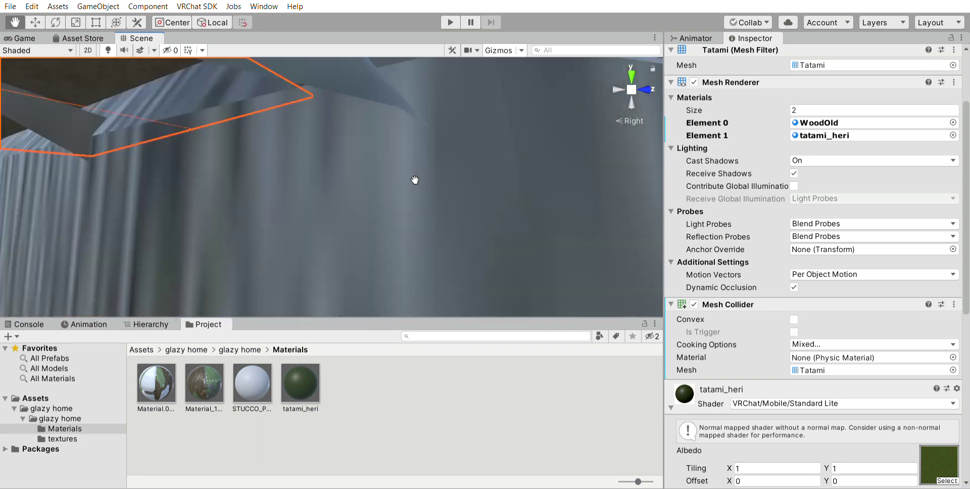
pyautogui.moveTo(416, 179); pyautogui.dragTo(332, 188)
pyautogui.scroll(5, 332, 187)
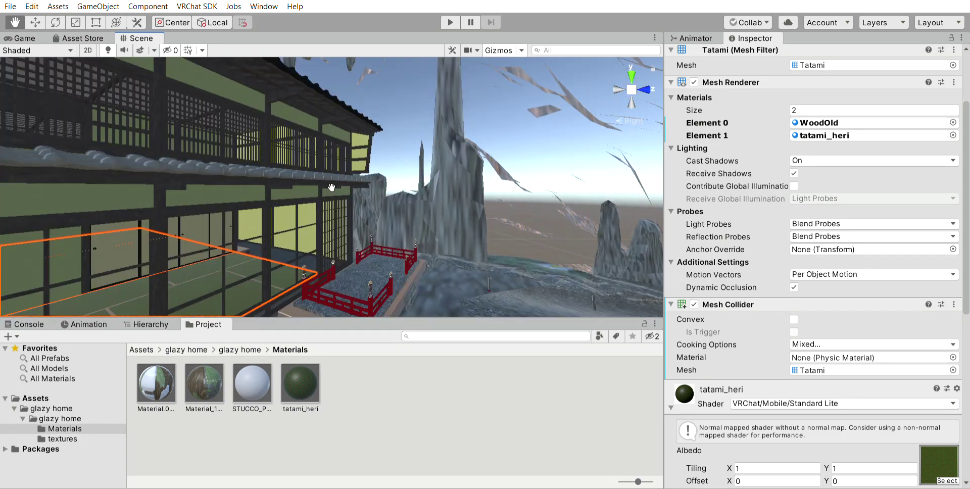
pyautogui.scroll(6, 274, 223)
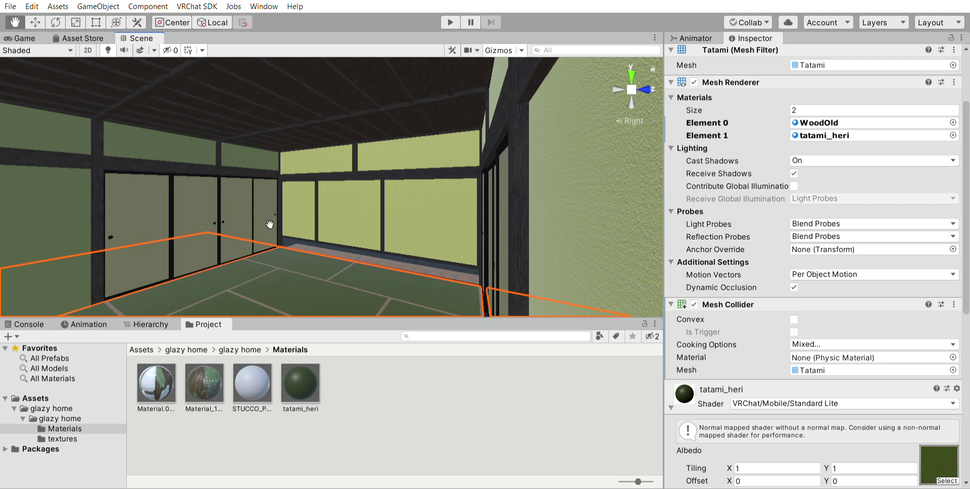
pyautogui.click(34, 22)
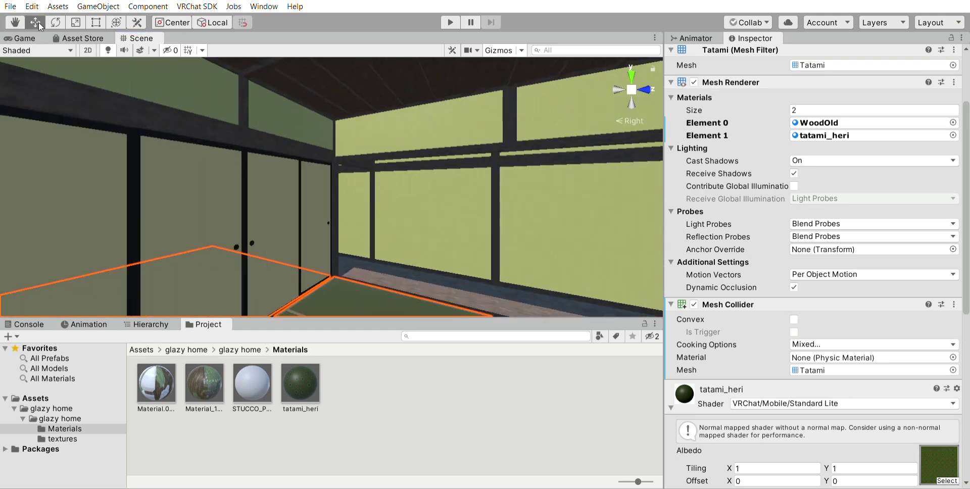
pyautogui.click(192, 174)
pyautogui.click(192, 175)
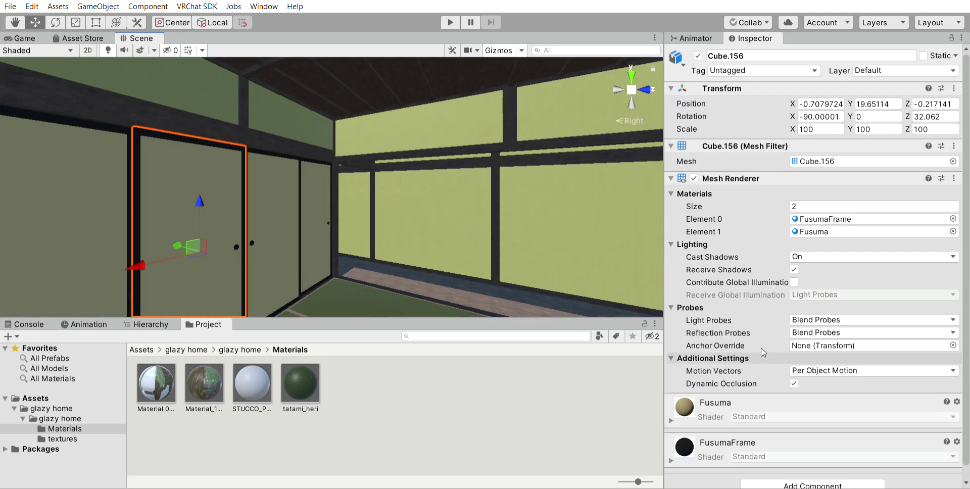
pyautogui.click(683, 400)
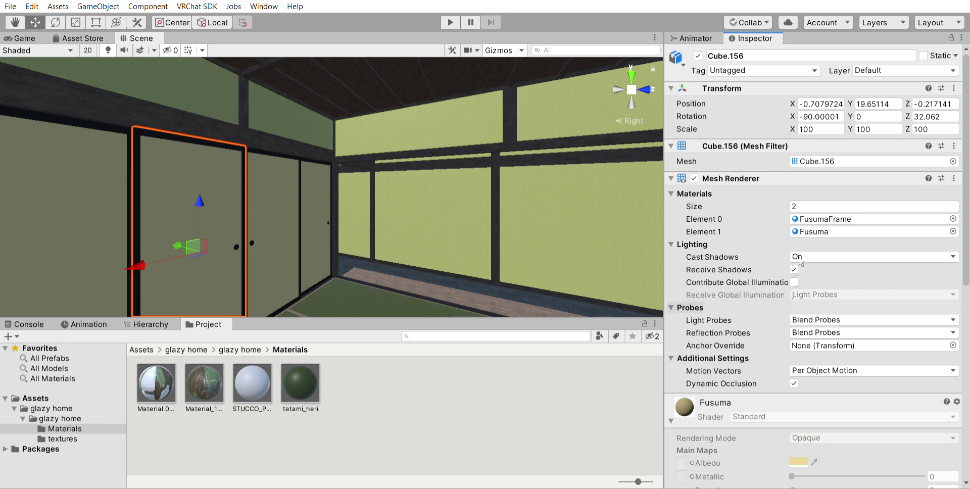
pyautogui.click(813, 233)
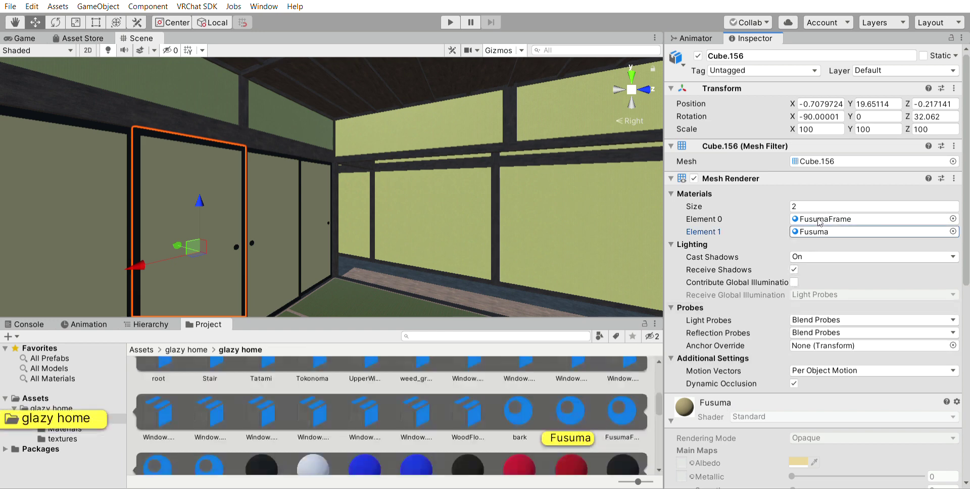
# - Search the textures folder for a finish for the tatami room's sliding door
pyautogui.click(65, 429)
pyautogui.click(62, 438)
pyautogui.scroll(-2, 257, 420)
pyautogui.scroll(2, 256, 420)
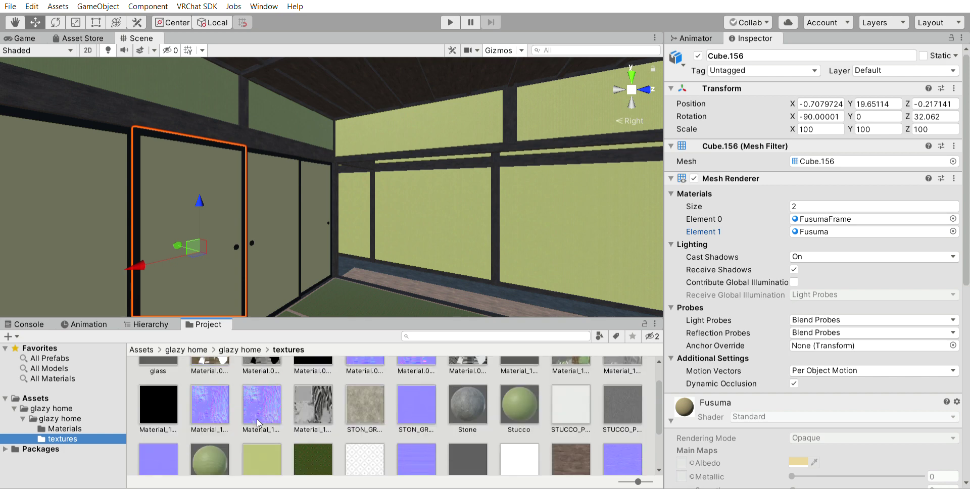
pyautogui.scroll(-5, 257, 419)
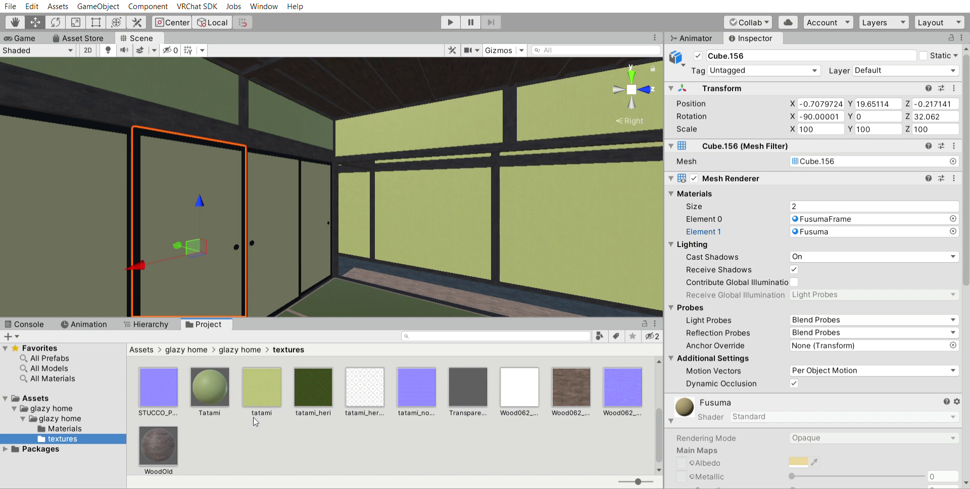
# - Apply the Stone material from the textures folder to the untextured white slope beneath the trees
pyautogui.press('f')
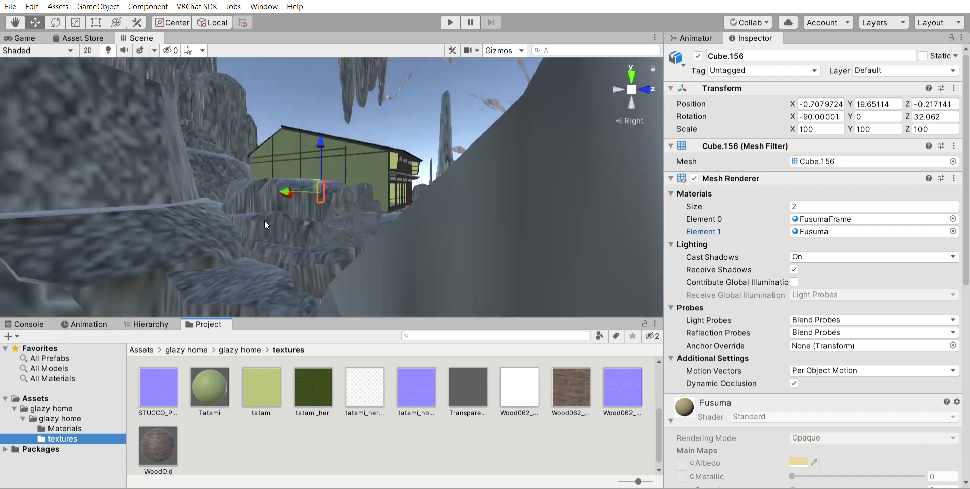
pyautogui.moveTo(265, 216); pyautogui.dragTo(307, 169, button='middle')
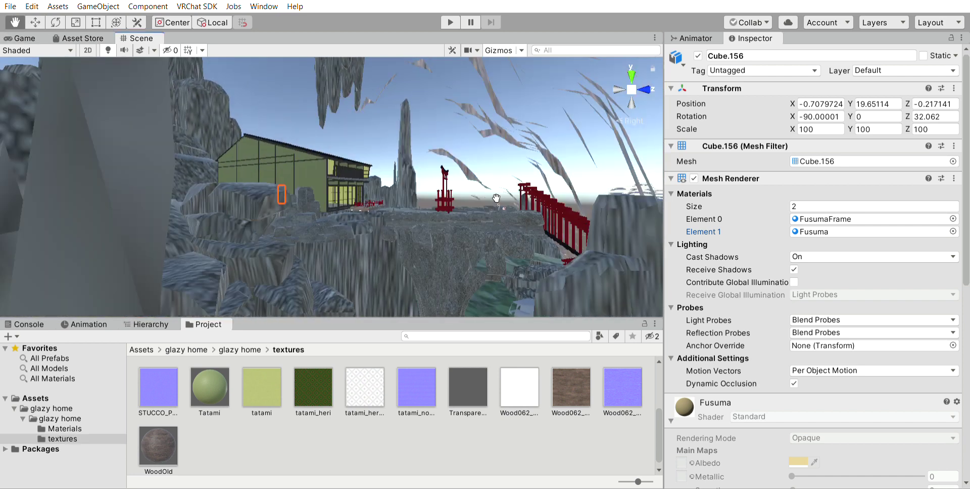
pyautogui.scroll(5, 307, 170)
pyautogui.scroll(3, 377, 420)
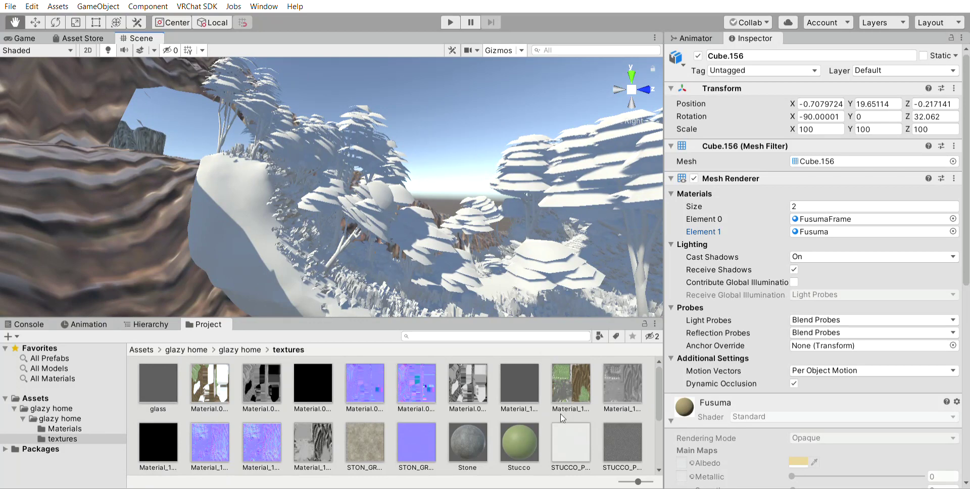
pyautogui.scroll(-3, 556, 412)
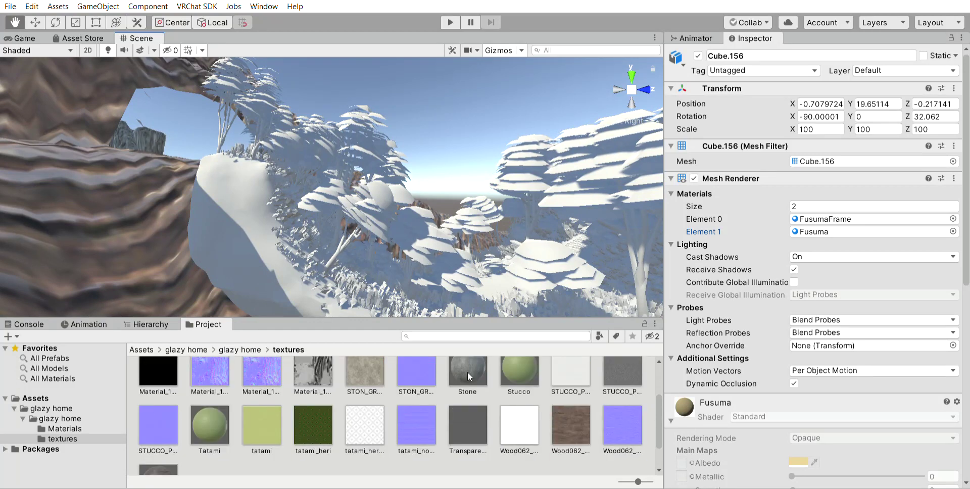
pyautogui.scroll(3, 468, 372)
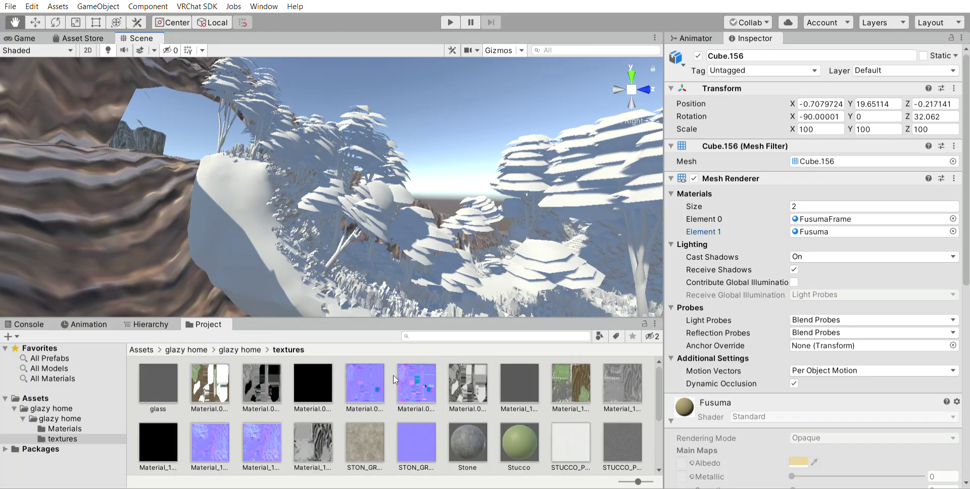
pyautogui.scroll(-2, 393, 379)
pyautogui.moveTo(474, 392); pyautogui.dragTo(268, 265)
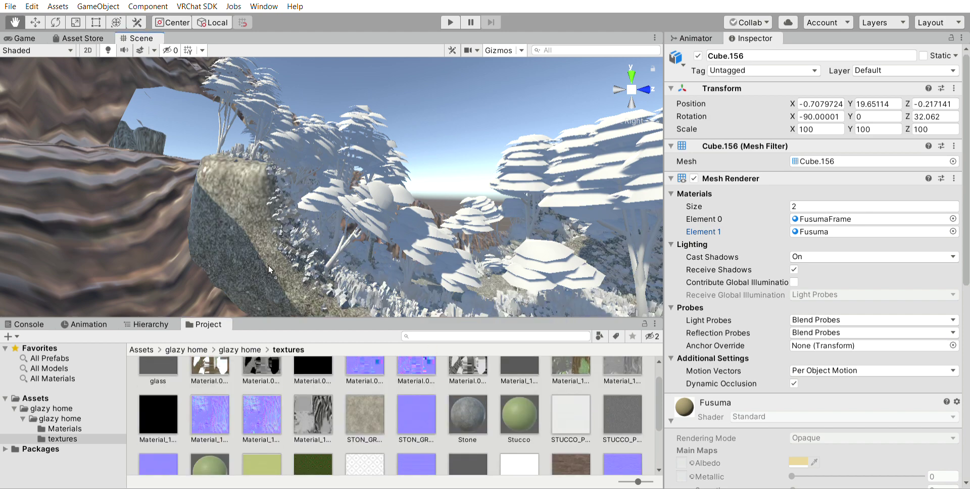
# - Search the textures folder for a finish for the white trees and list all materials of the project
pyautogui.scroll(2, 268, 268)
pyautogui.scroll(1, 269, 268)
pyautogui.scroll(-2, 462, 398)
pyautogui.scroll(3, 462, 398)
pyautogui.scroll(-2, 462, 399)
pyautogui.scroll(2, 462, 399)
pyautogui.scroll(-2, 462, 398)
pyautogui.scroll(-2, 462, 399)
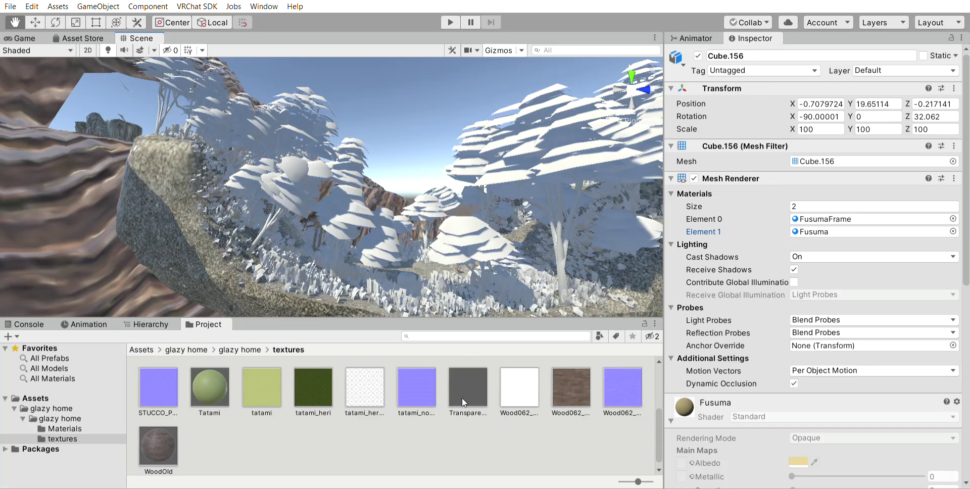
pyautogui.scroll(3, 462, 399)
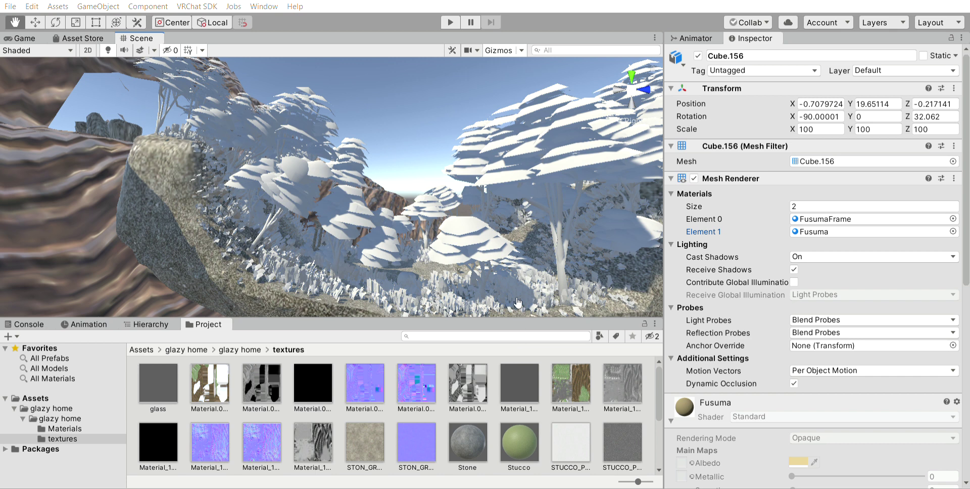
pyautogui.scroll(-1, 414, 378)
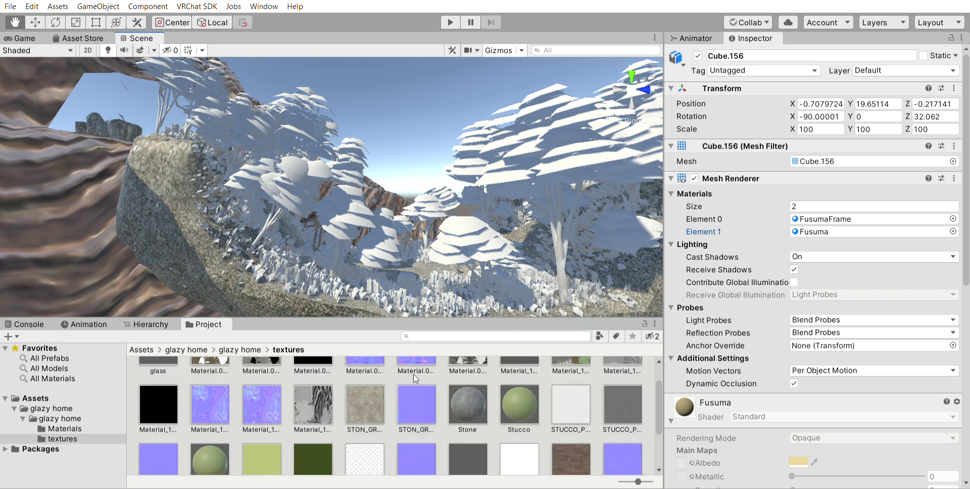
pyautogui.scroll(-1, 413, 374)
pyautogui.scroll(2, 413, 374)
pyautogui.click(50, 378)
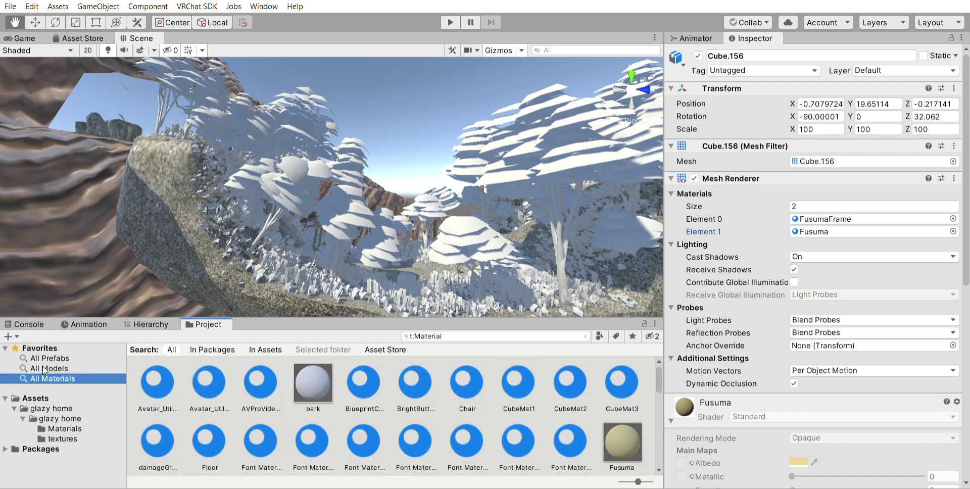
# - Apply the green-and-brown Material_1 material to the foliage of the white trees
pyautogui.scroll(-5, 307, 384)
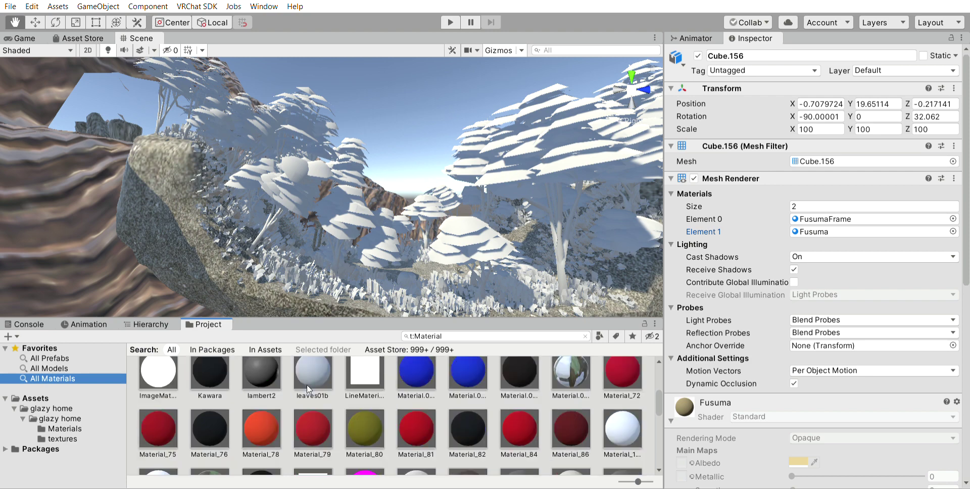
pyautogui.scroll(-10, 307, 384)
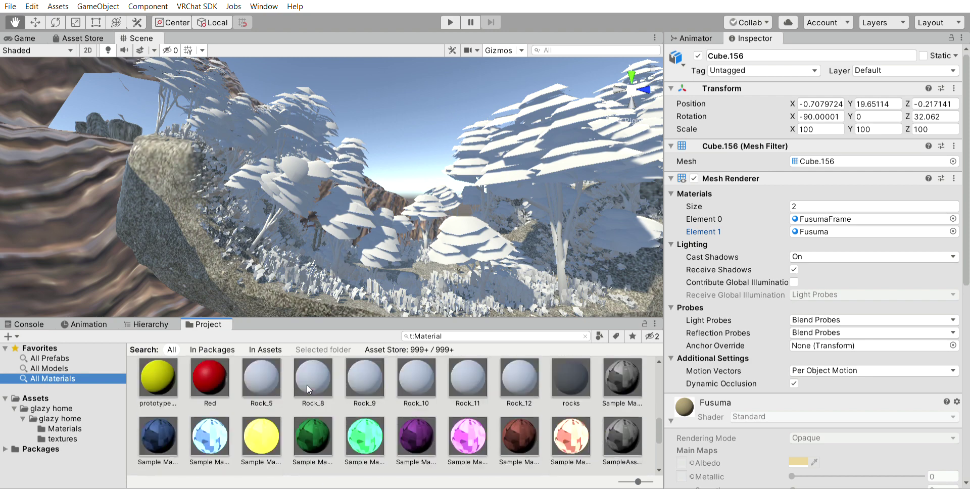
pyautogui.scroll(-1, 307, 384)
pyautogui.scroll(9, 308, 384)
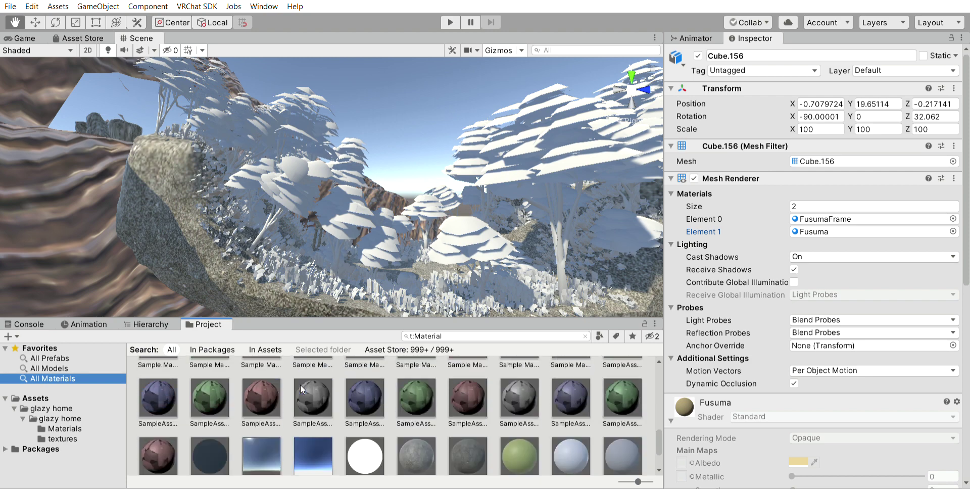
pyautogui.scroll(3, 300, 388)
pyautogui.scroll(-3, 300, 389)
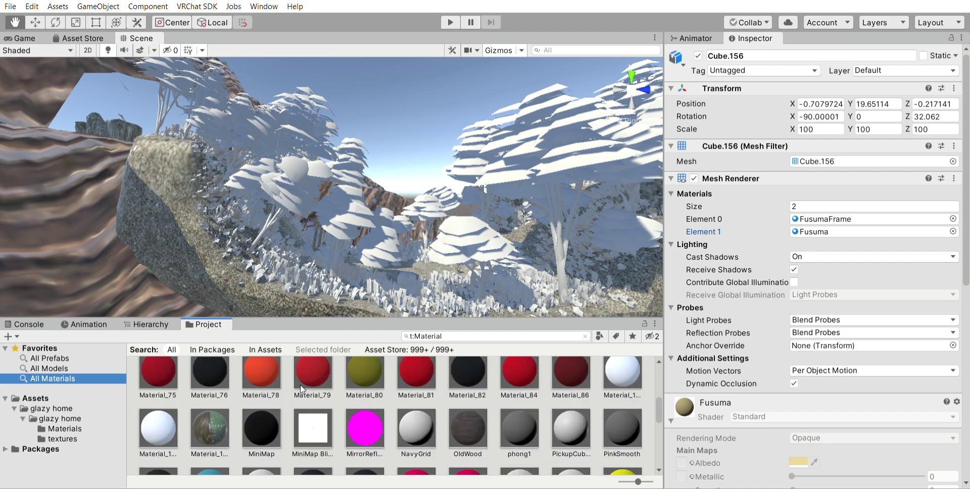
pyautogui.moveTo(301, 390); pyautogui.dragTo(288, 174)
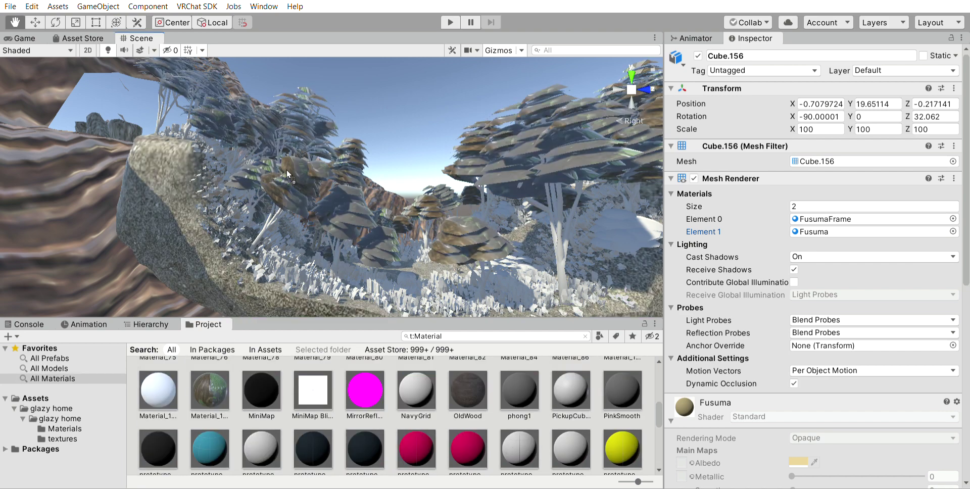
# - Apply the Green material to the tree foliage and set its shader to VRChat/Mobile/Standard Lite
pyautogui.scroll(5, 380, 374)
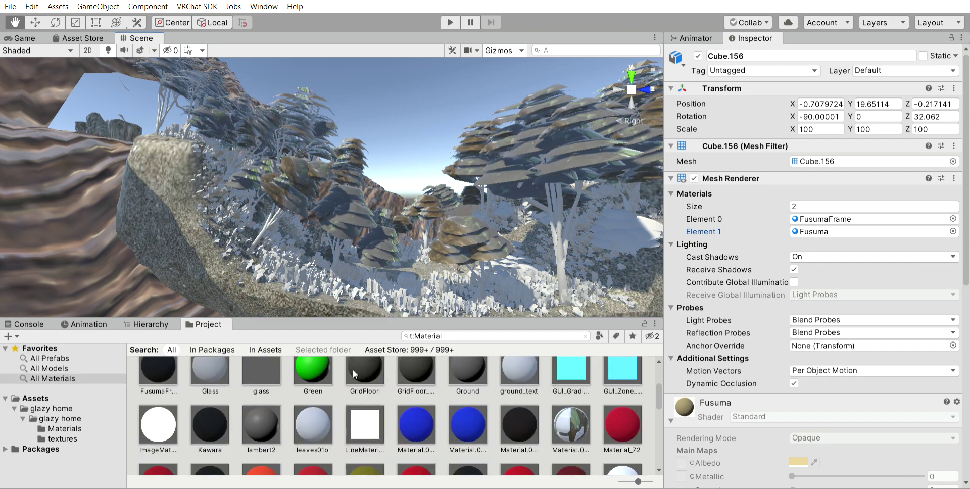
pyautogui.moveTo(313, 373); pyautogui.dragTo(303, 180)
pyautogui.scroll(1, 404, 394)
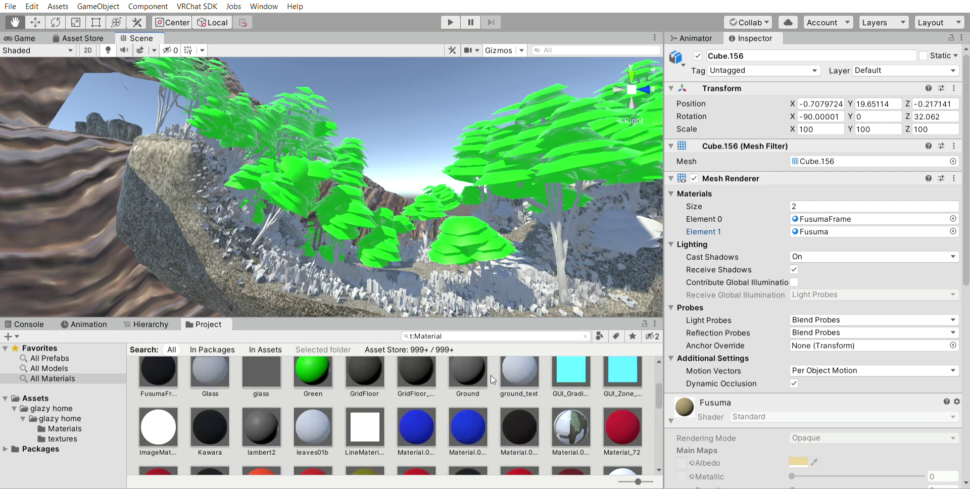
pyautogui.click(313, 435)
pyautogui.click(740, 56)
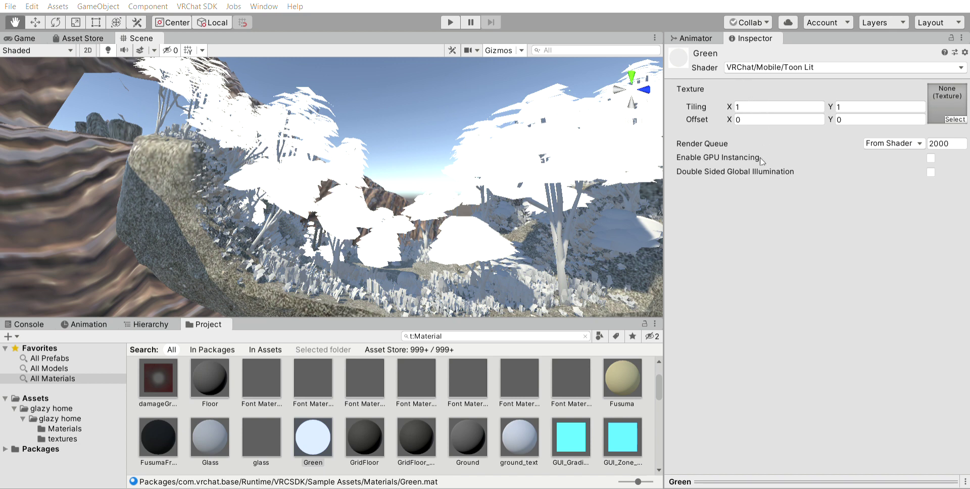
pyautogui.click(764, 183)
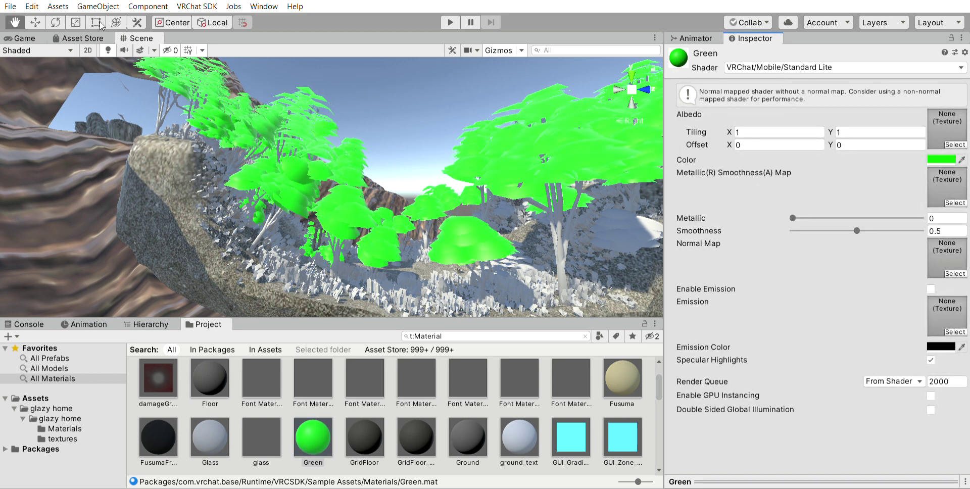
# - Search the Asset Store for "landscape", reusing the recent search term
pyautogui.click(100, 33)
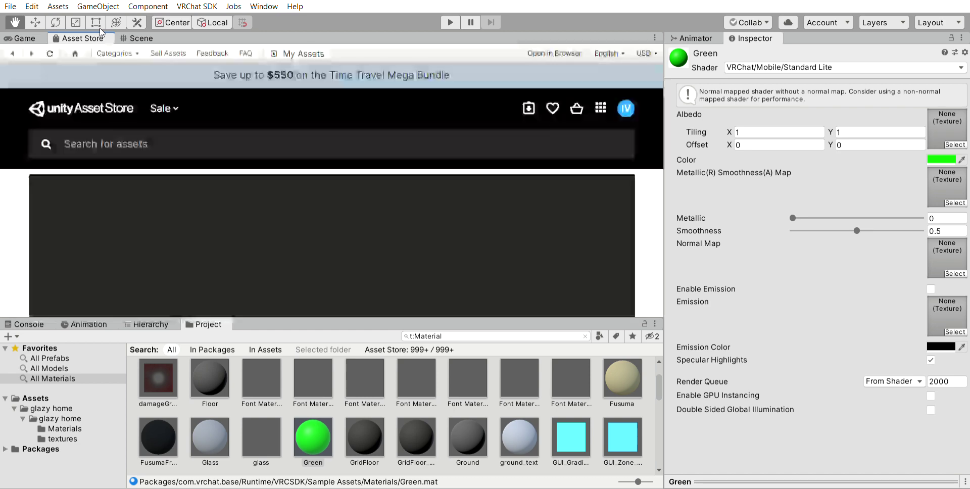
pyautogui.scroll(-2, 403, 208)
pyautogui.scroll(-5, 403, 208)
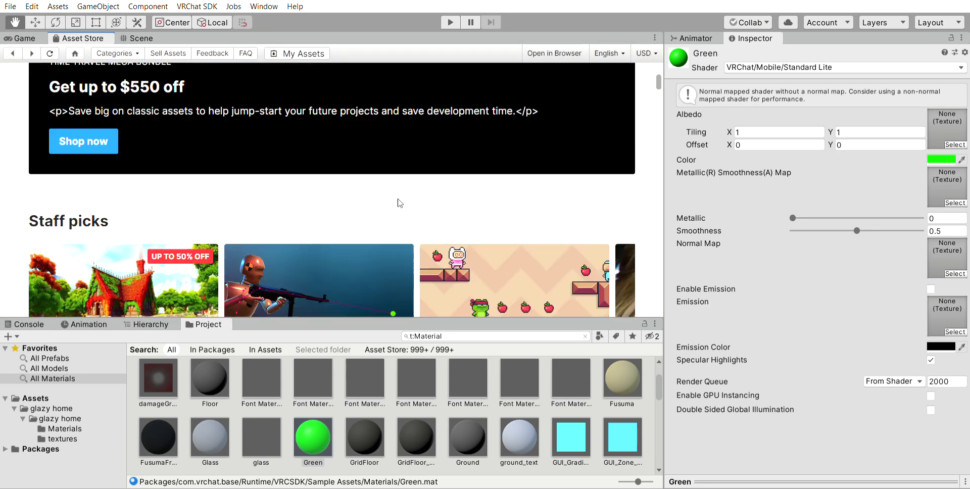
pyautogui.scroll(6, 399, 198)
pyautogui.scroll(-5, 402, 201)
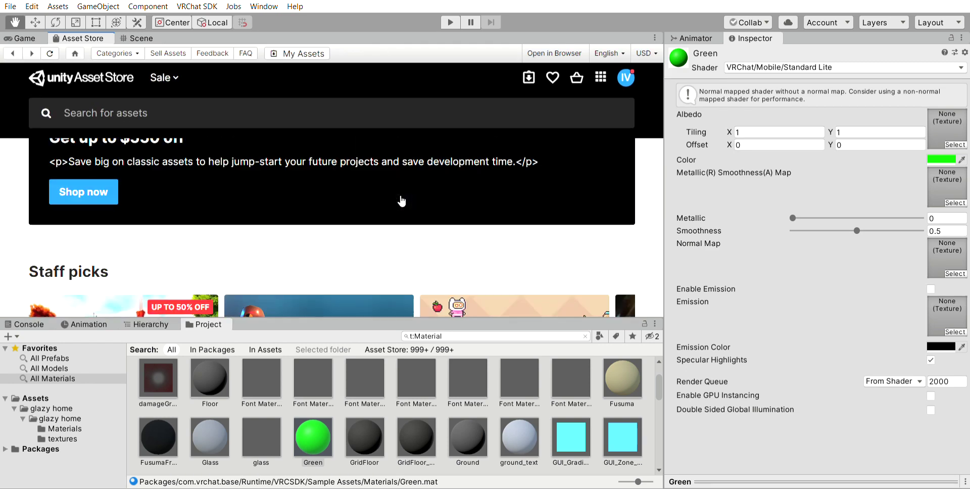
pyautogui.scroll(4, 397, 198)
pyautogui.scroll(-2, 396, 194)
pyautogui.scroll(5, 396, 194)
pyautogui.click(291, 135)
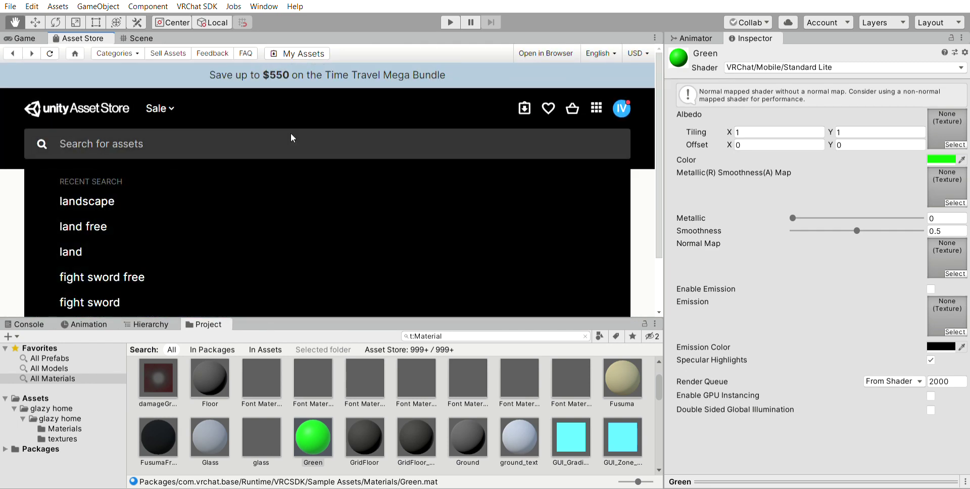
pyautogui.click(234, 188)
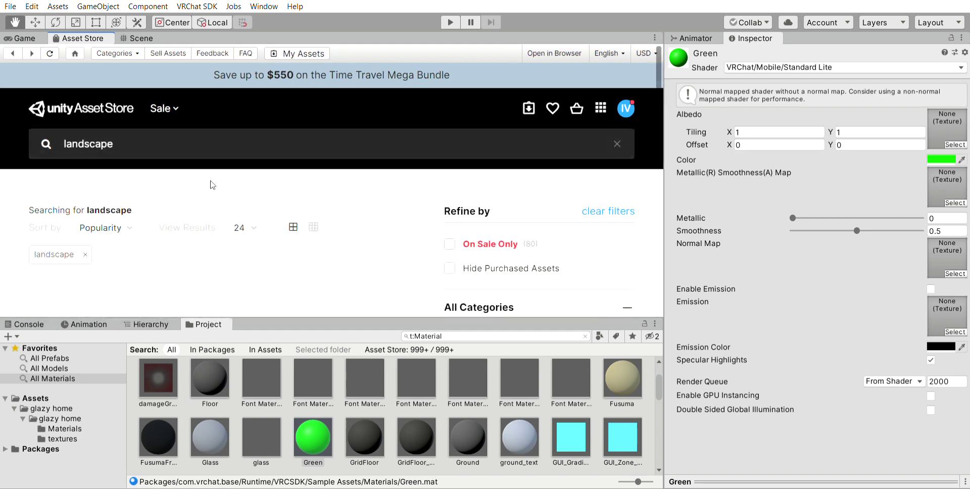
# - Open the page of the free Fantasy landscape asset by Pxltiger from the search results
pyautogui.scroll(-3, 352, 213)
pyautogui.scroll(-2, 351, 212)
pyautogui.scroll(-3, 329, 199)
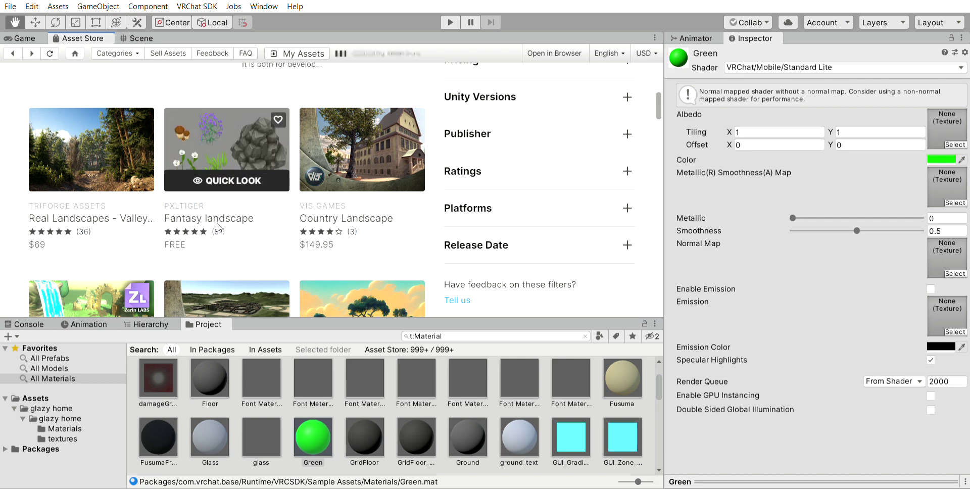
pyautogui.click(202, 222)
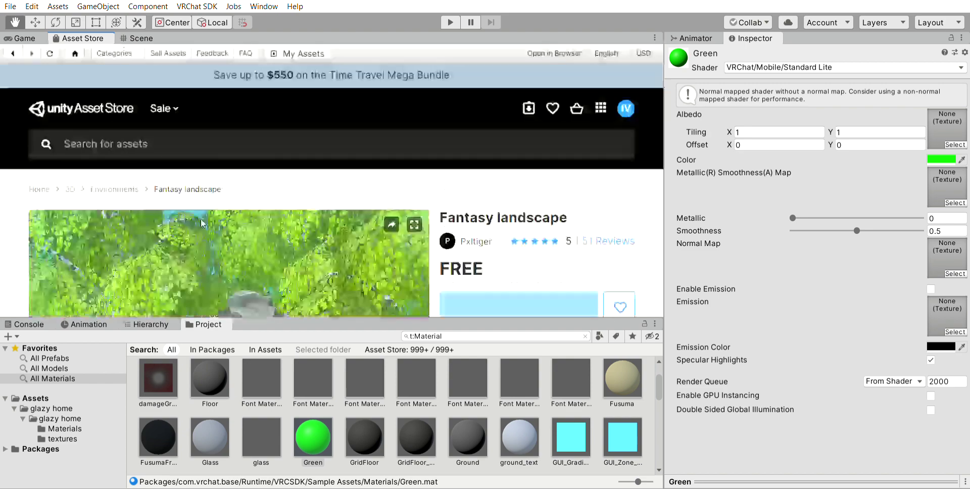
# - Download the free Fantasy landscape asset and import it into the project
pyautogui.scroll(-3, 367, 223)
pyautogui.click(450, 156)
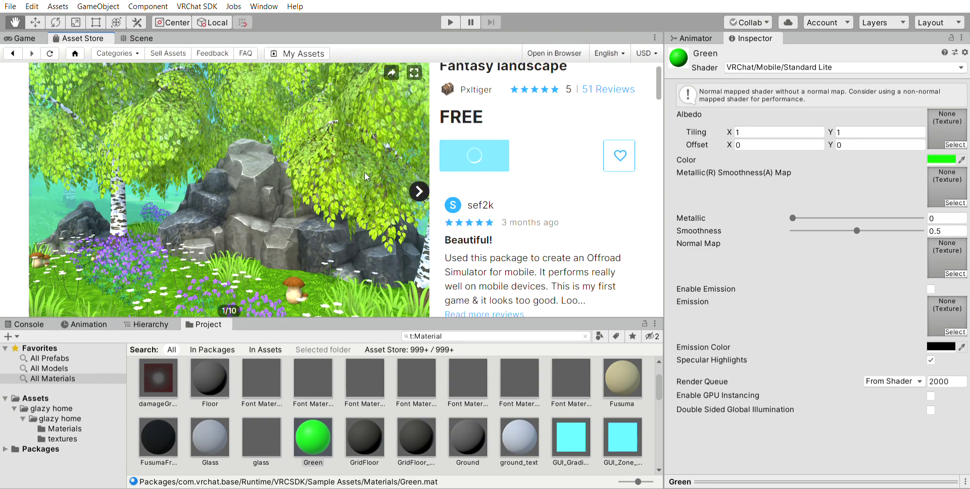
pyautogui.scroll(-2, 299, 168)
pyautogui.scroll(-5, 301, 170)
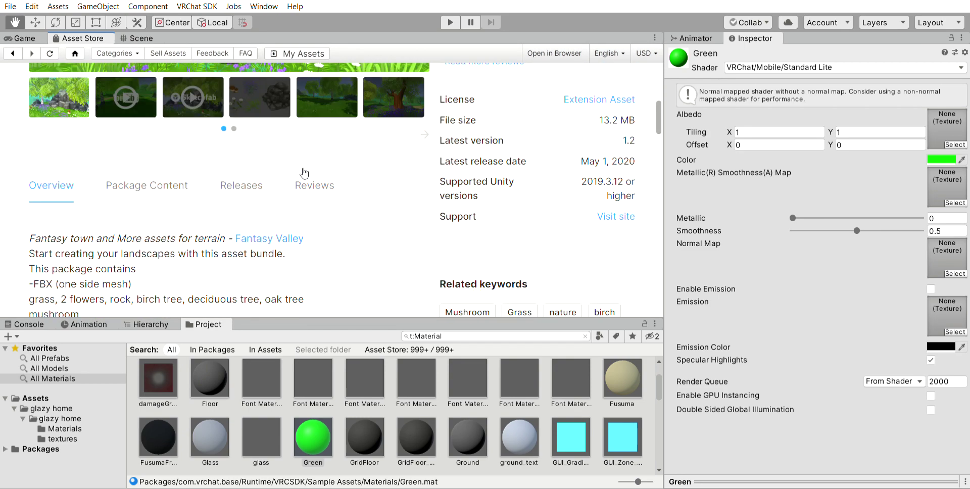
pyautogui.scroll(6, 301, 172)
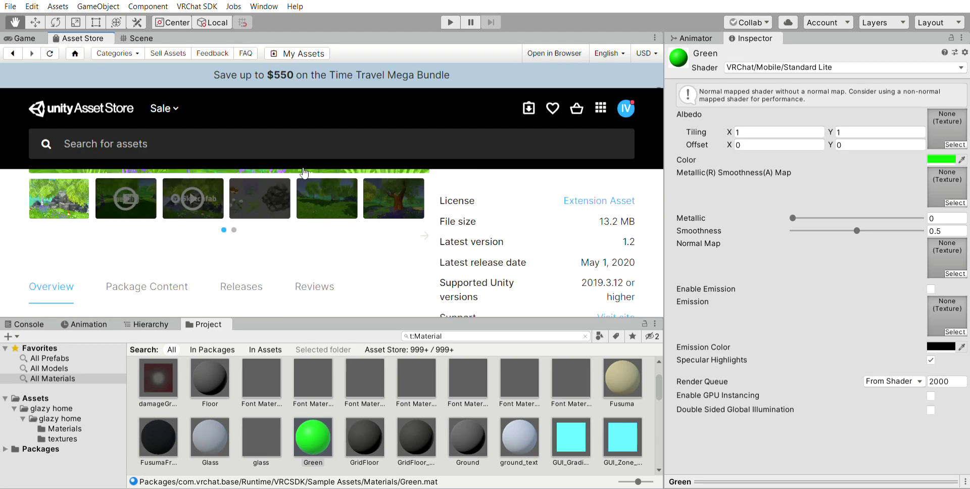
pyautogui.scroll(3, 300, 172)
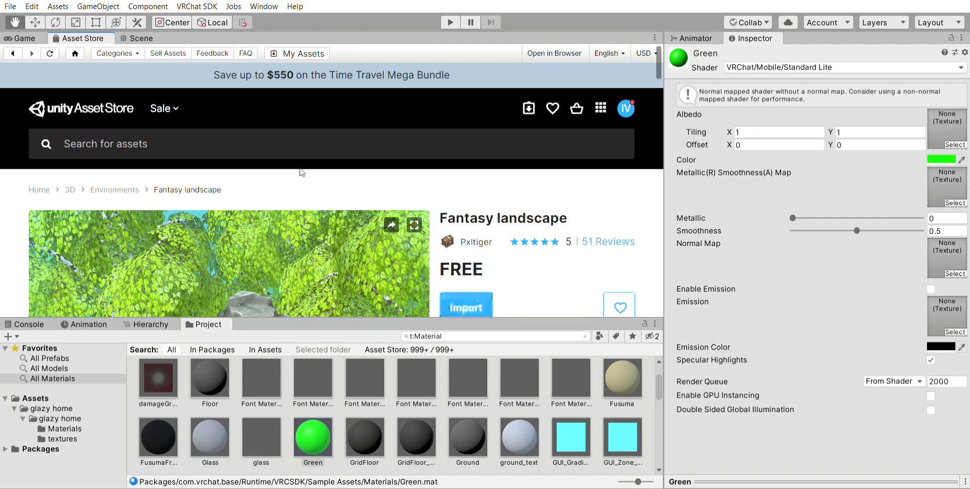
pyautogui.scroll(-3, 313, 177)
pyautogui.scroll(1, 343, 192)
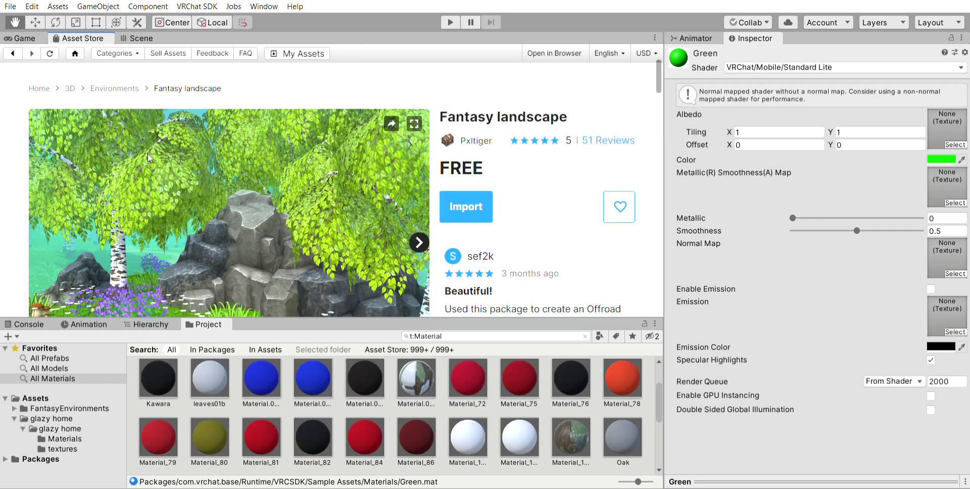
# - Return to the landscape search results and look through the first page for other suitable assets
pyautogui.click(14, 48)
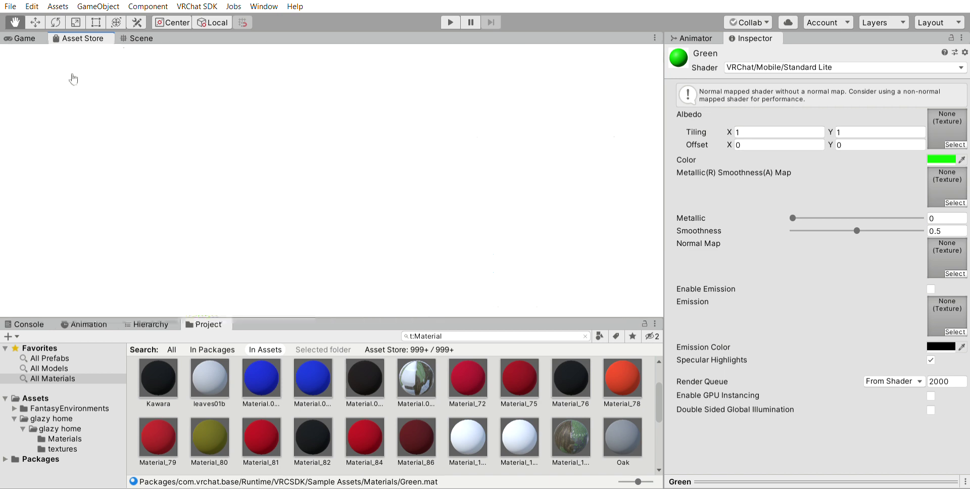
pyautogui.scroll(-5, 243, 177)
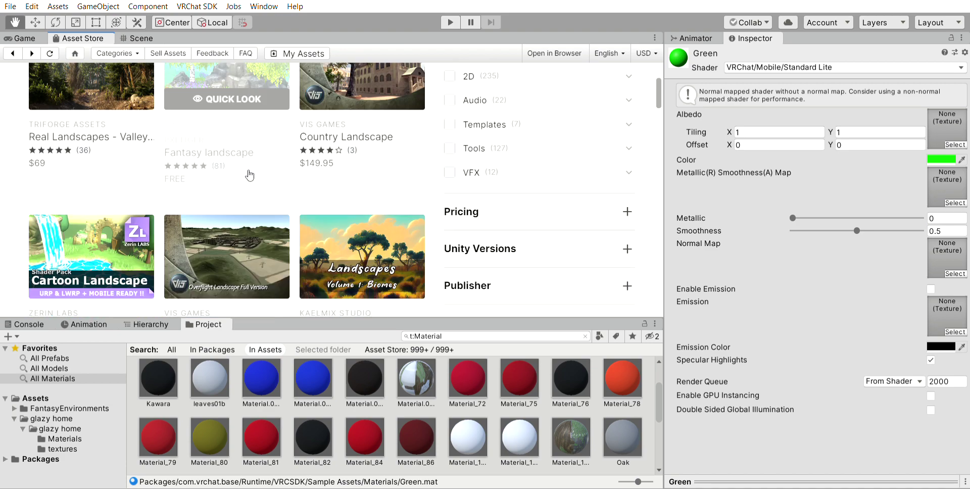
pyautogui.scroll(5, 243, 176)
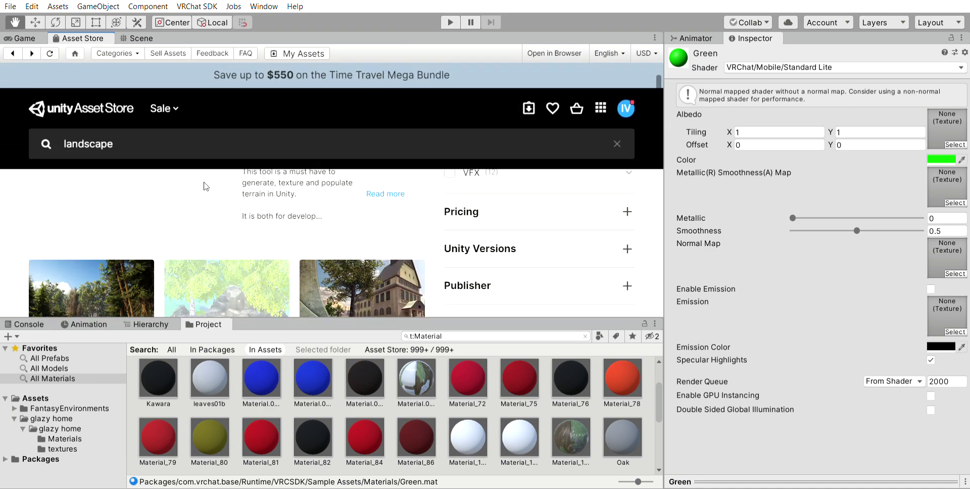
pyautogui.scroll(-2, 207, 187)
pyautogui.scroll(-4, 208, 187)
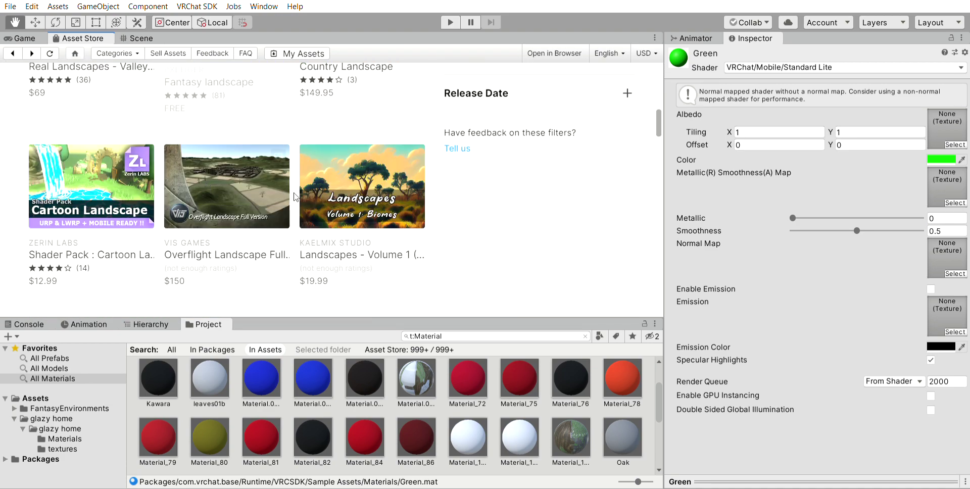
pyautogui.scroll(-2, 296, 197)
pyautogui.scroll(-4, 295, 197)
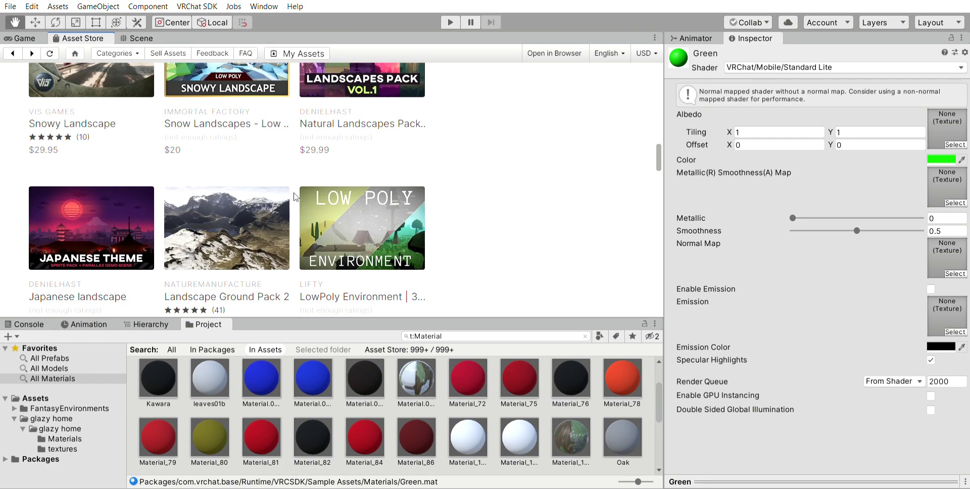
pyautogui.scroll(-6, 296, 197)
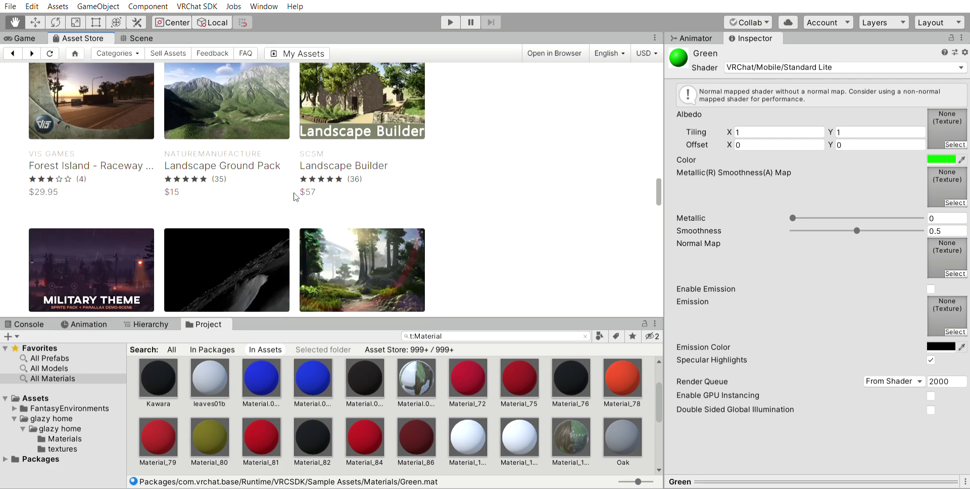
pyautogui.scroll(-7, 296, 197)
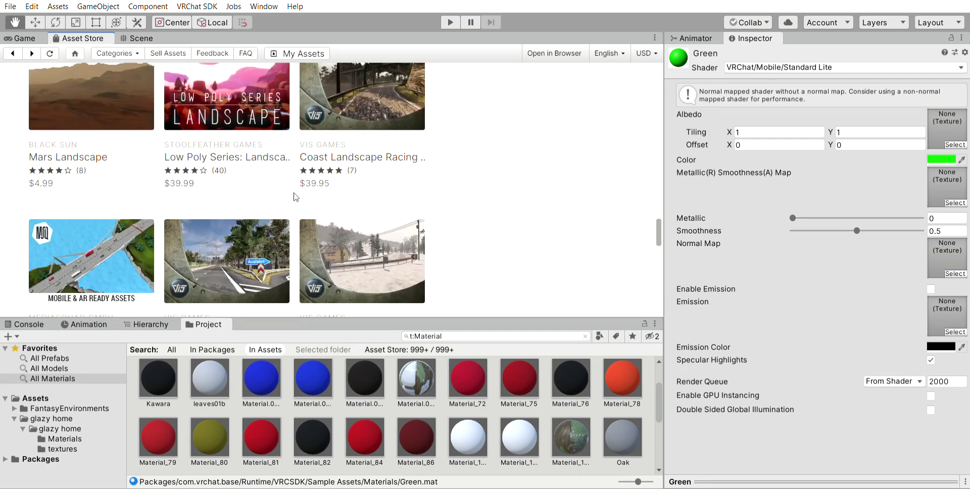
pyautogui.scroll(-4, 296, 198)
# - Open the second page of landscape results and examine the listed assets and their prices
pyautogui.click(205, 193)
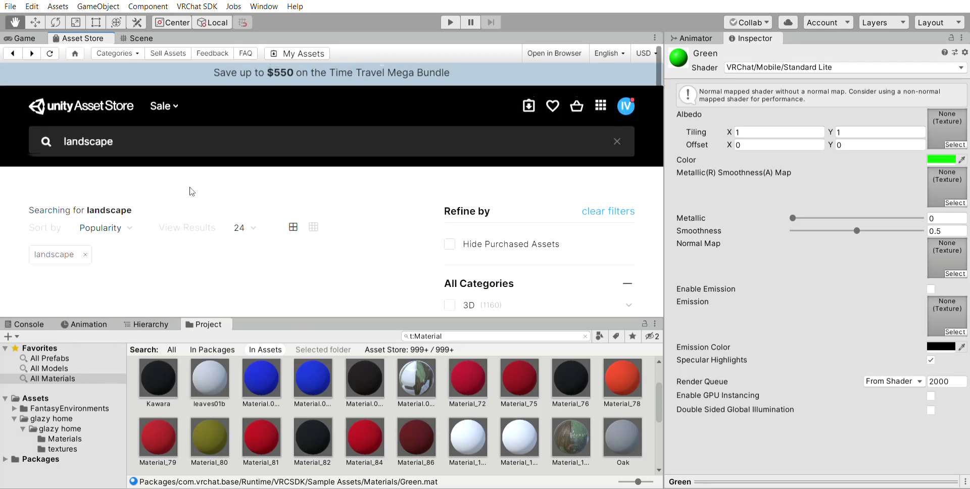
pyautogui.scroll(-1, 193, 193)
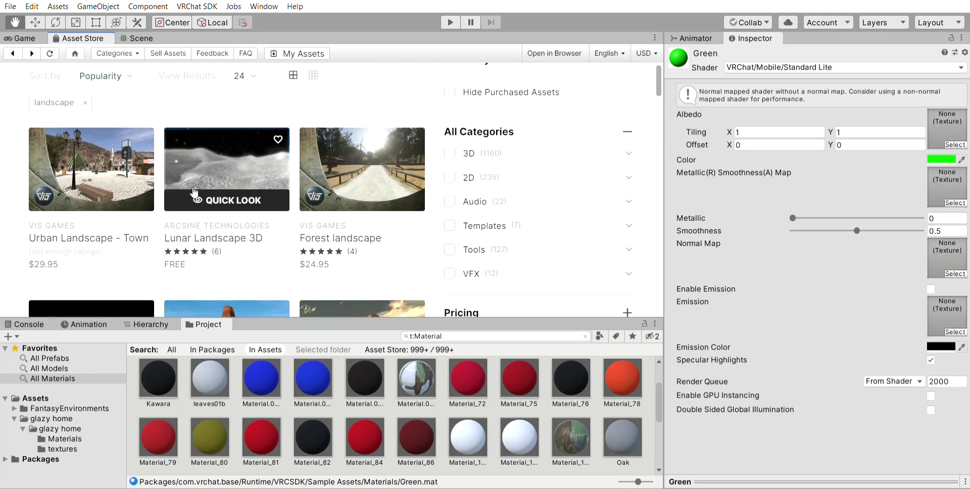
pyautogui.scroll(-3, 194, 192)
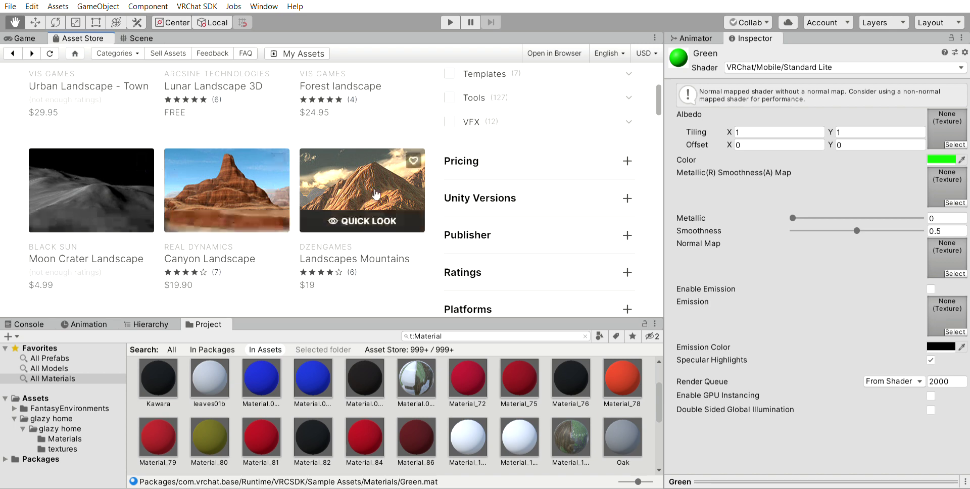
pyautogui.scroll(-3, 375, 195)
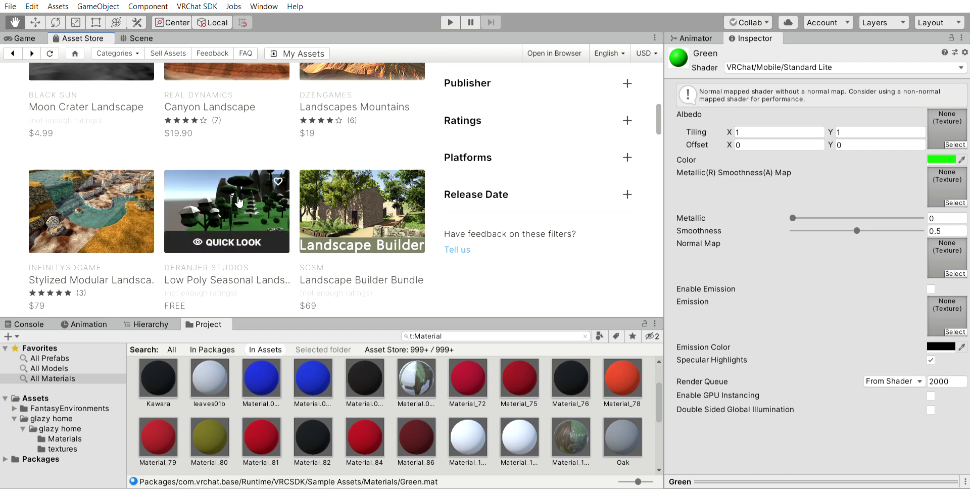
pyautogui.scroll(-5, 233, 192)
pyautogui.scroll(-5, 178, 179)
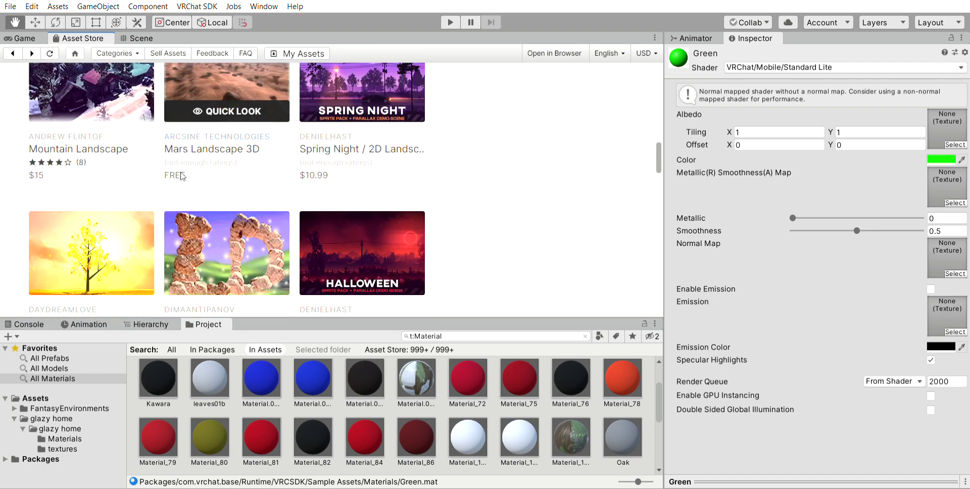
pyautogui.scroll(-6, 184, 177)
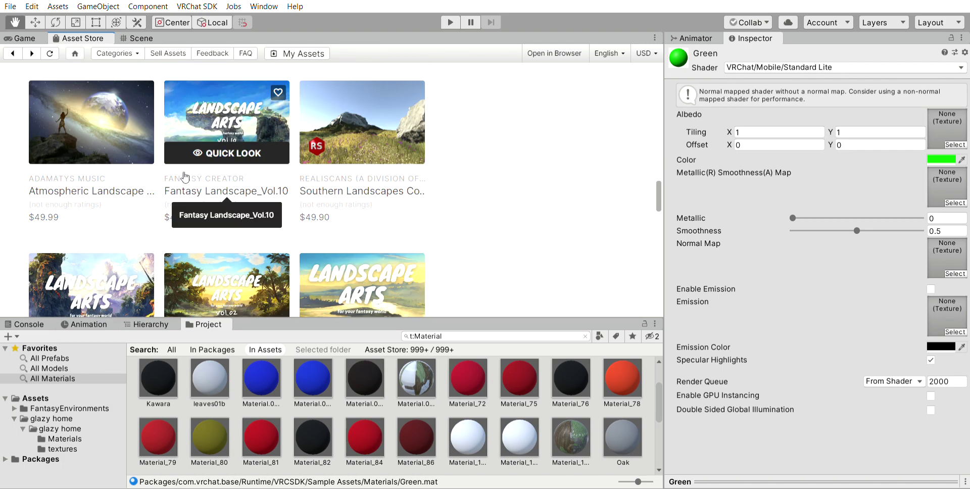
pyautogui.scroll(-3, 260, 191)
# - Expand the pricing filter and restrict the landscape results to Free Assets
pyautogui.scroll(18, 445, 220)
pyautogui.scroll(-6, 444, 275)
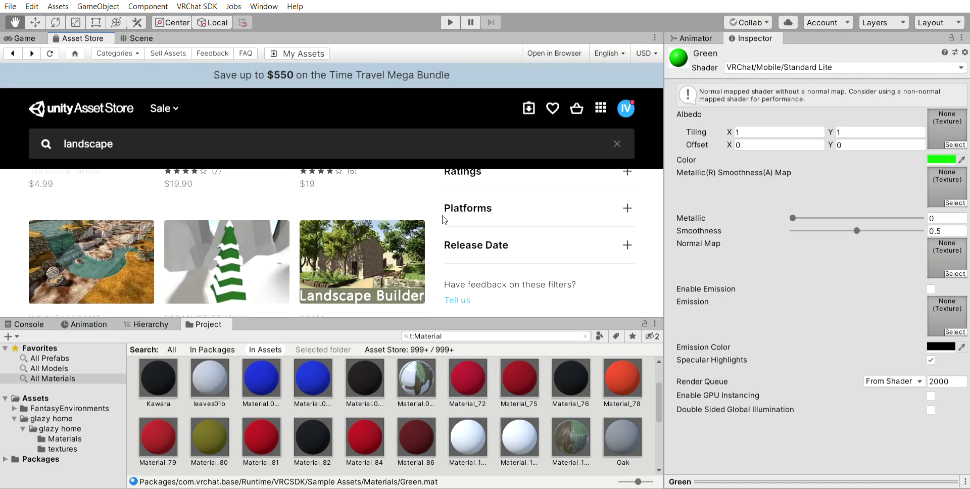
pyautogui.click(508, 255)
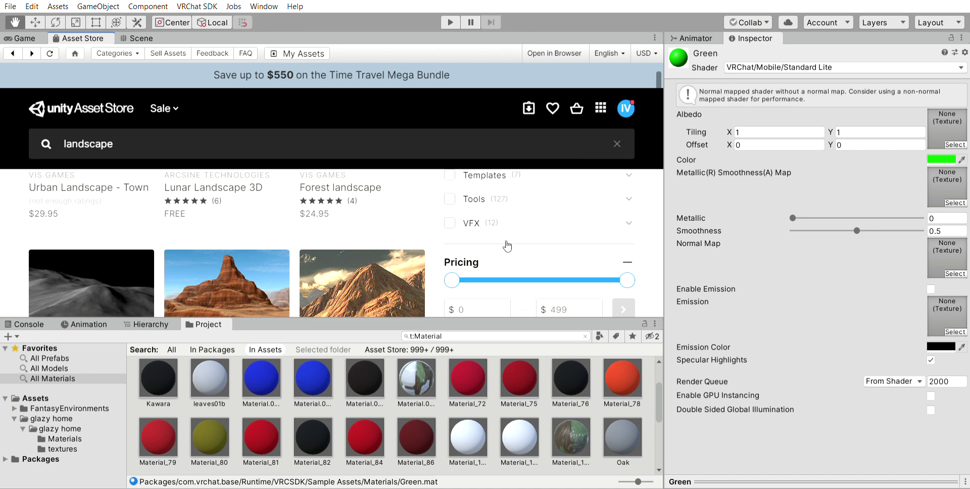
pyautogui.scroll(-2, 505, 246)
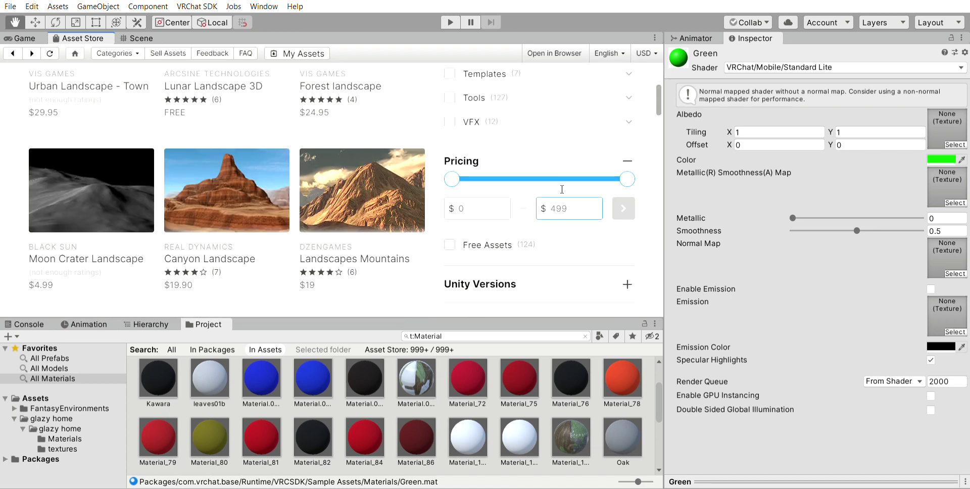
pyautogui.moveTo(626, 179)
pyautogui.mouseDown()
pyautogui.moveTo(434, 181)
pyautogui.moveTo(629, 179)
pyautogui.mouseUp()
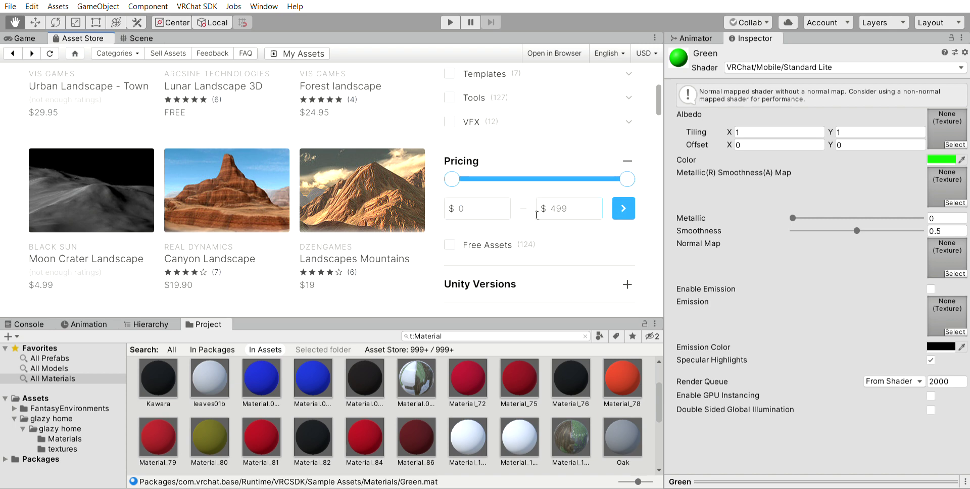
pyautogui.click(449, 245)
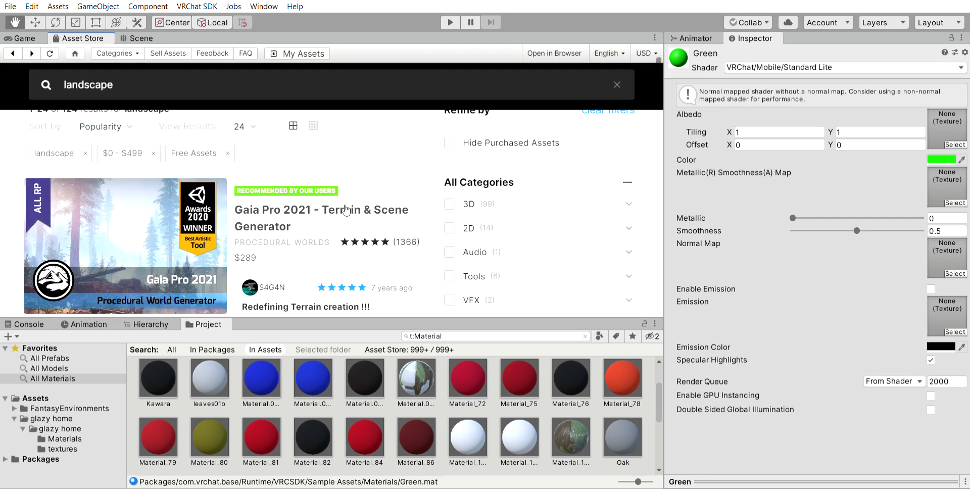
# - Look through the free landscape and terrain assets for a pack that suits the mountain world
pyautogui.scroll(-15, 337, 211)
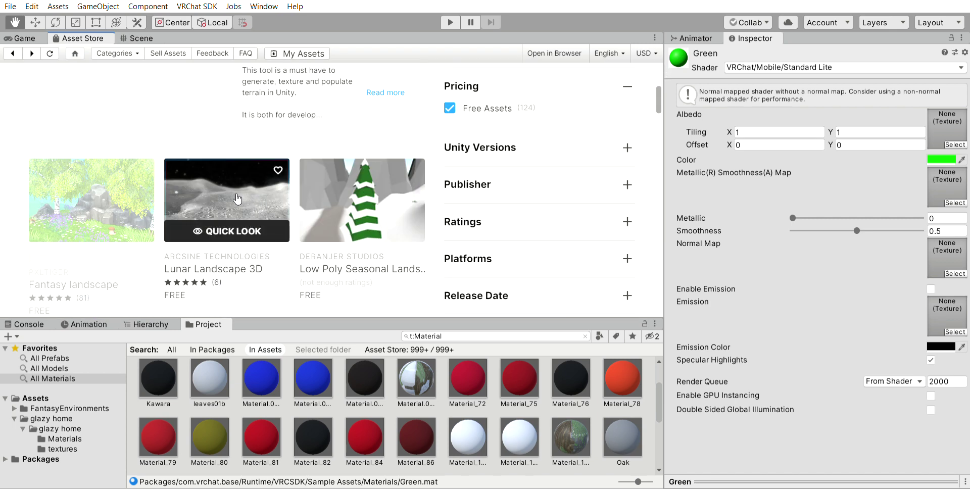
pyautogui.scroll(-2, 237, 198)
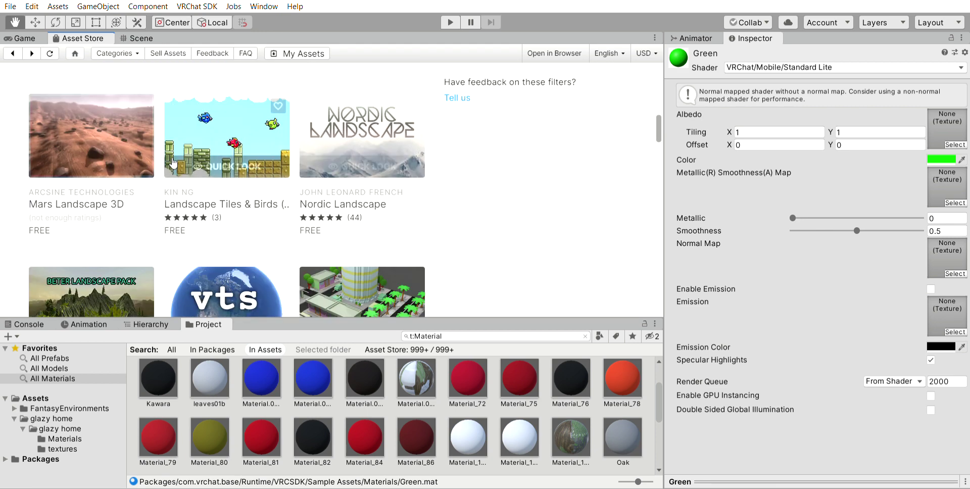
pyautogui.scroll(-3, 122, 151)
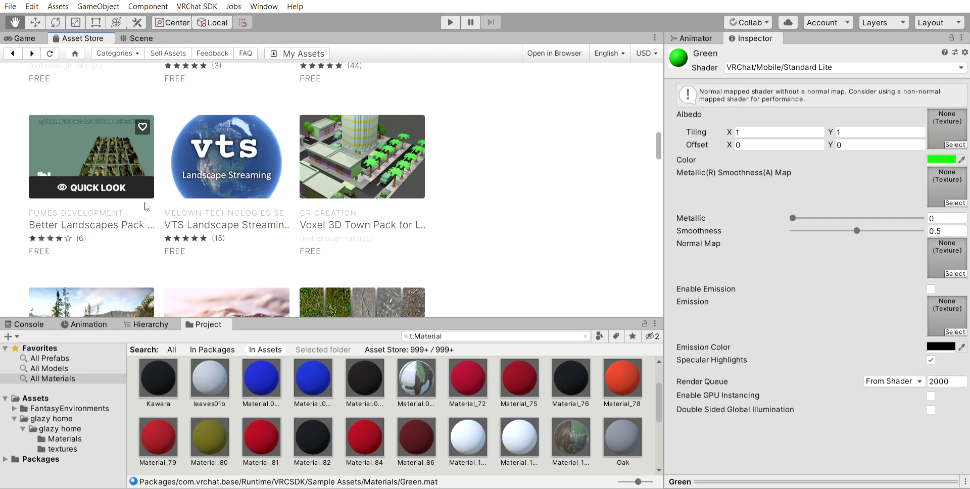
pyautogui.scroll(-2, 141, 214)
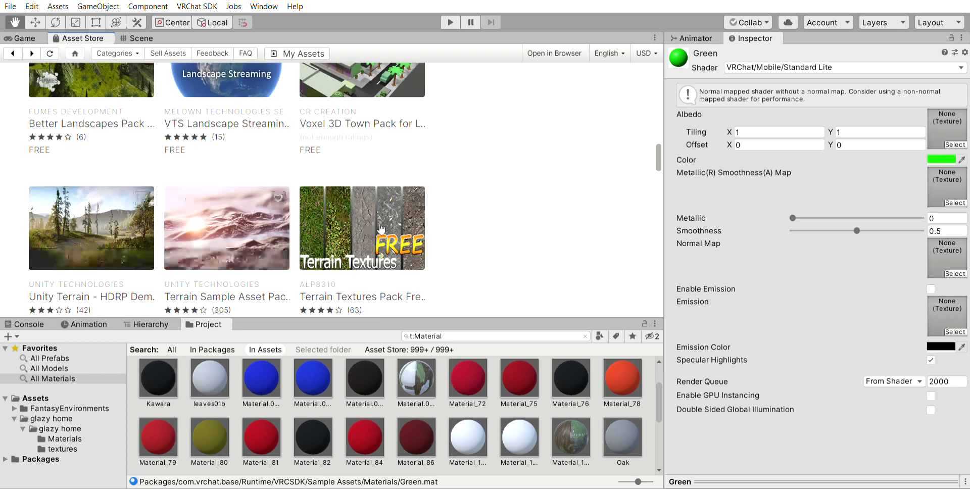
pyautogui.scroll(-2, 382, 228)
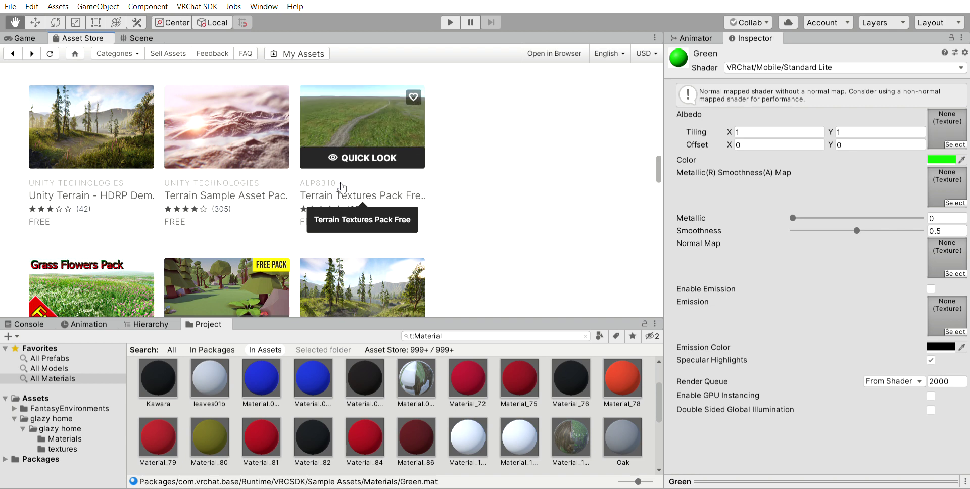
pyautogui.scroll(-2, 339, 188)
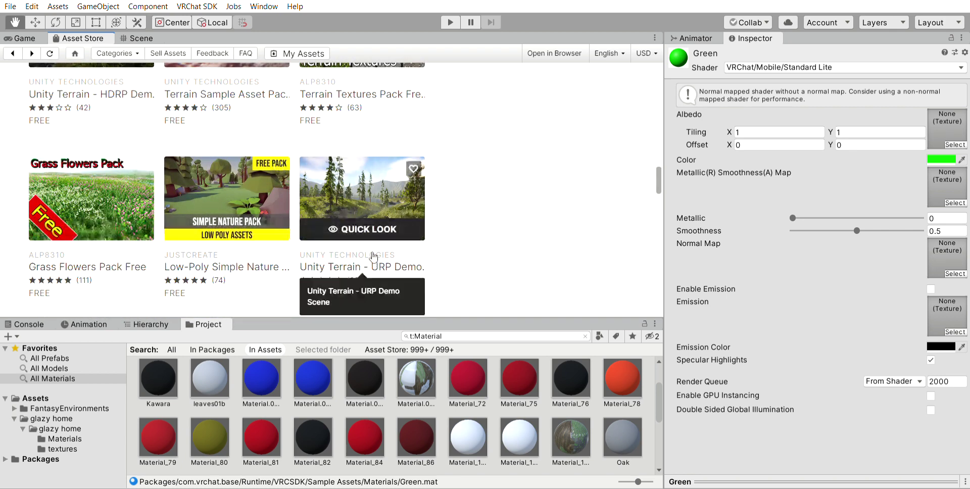
pyautogui.scroll(5, 351, 219)
pyautogui.scroll(-2, 123, 205)
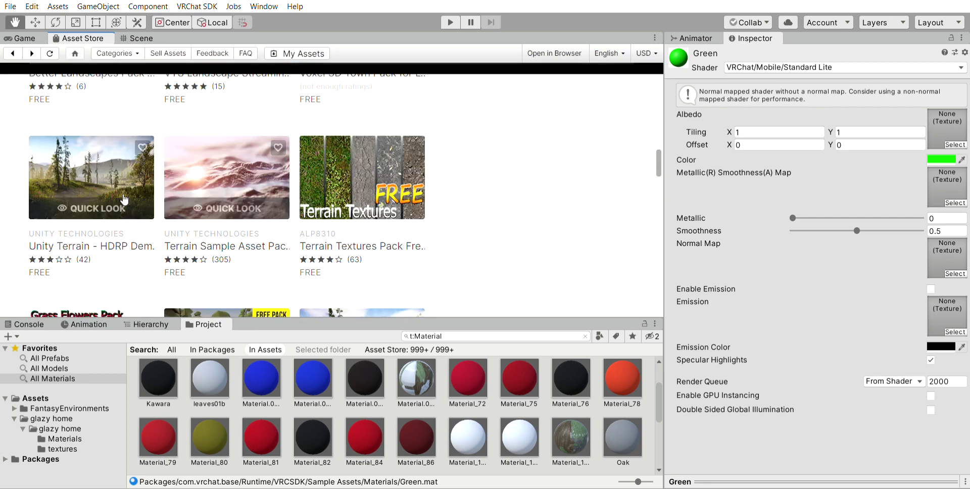
pyautogui.scroll(1, 122, 201)
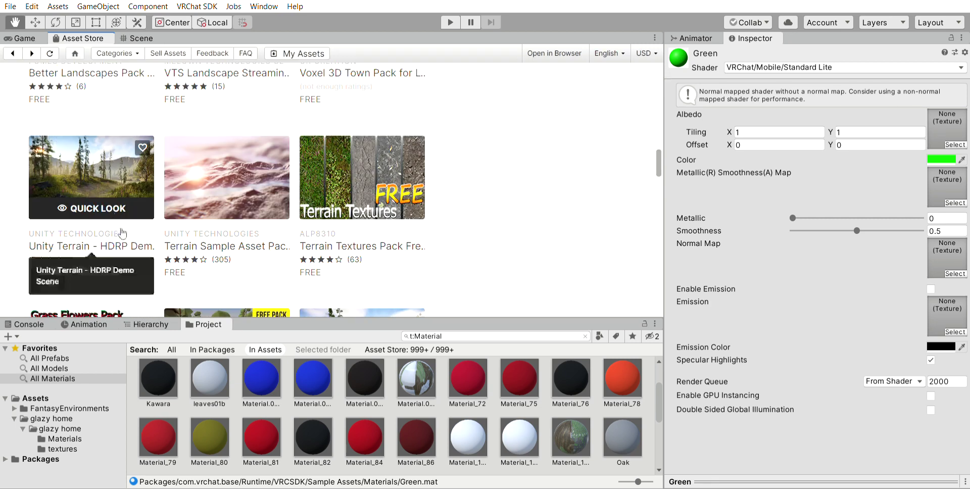
pyautogui.scroll(2, 113, 233)
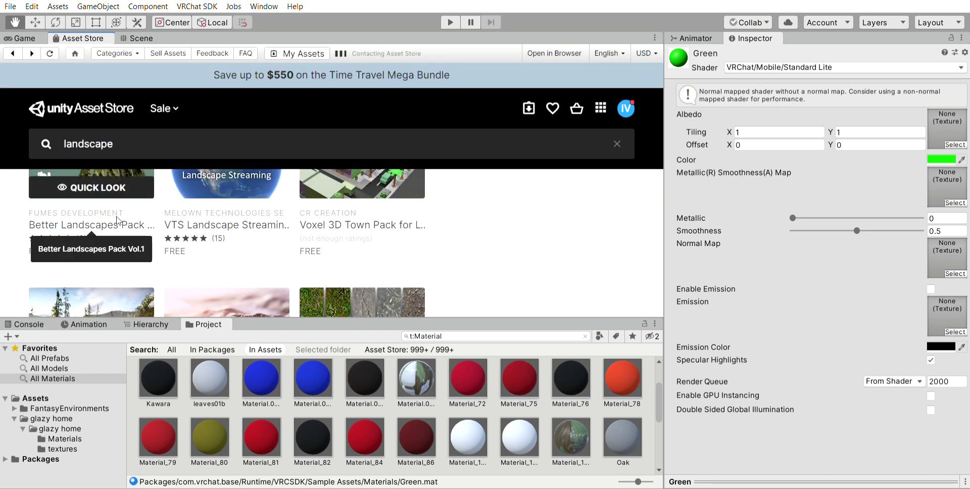
# - Open the page of the free Better Landscapes Pack Vol.1 by Fumes Development and start its download
pyautogui.click(119, 211)
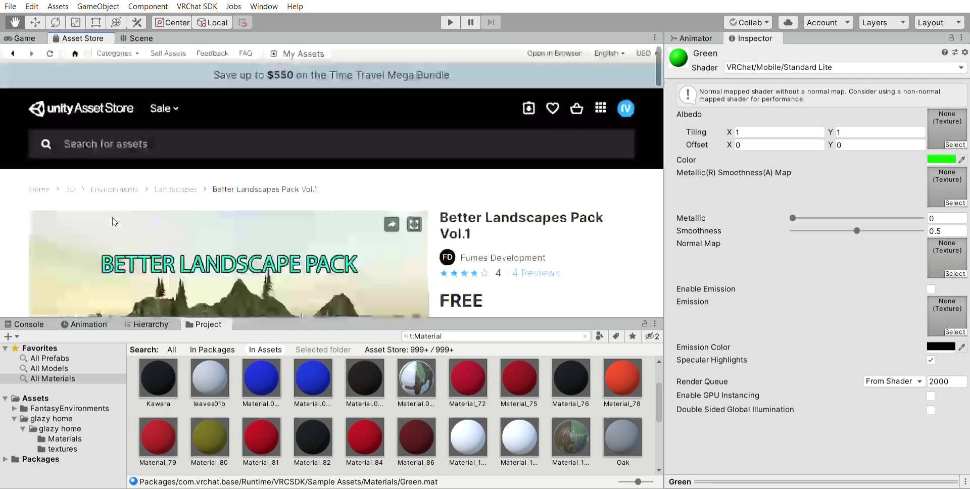
pyautogui.scroll(-2, 180, 217)
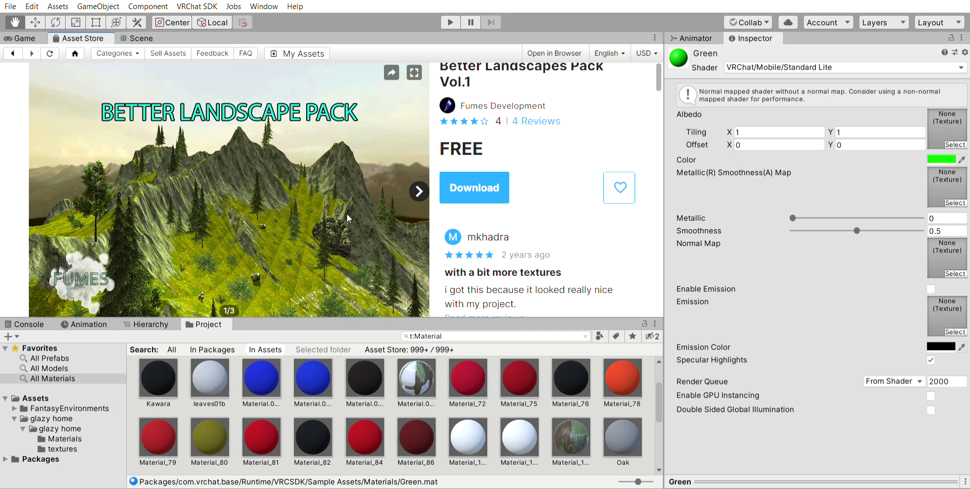
pyautogui.click(465, 176)
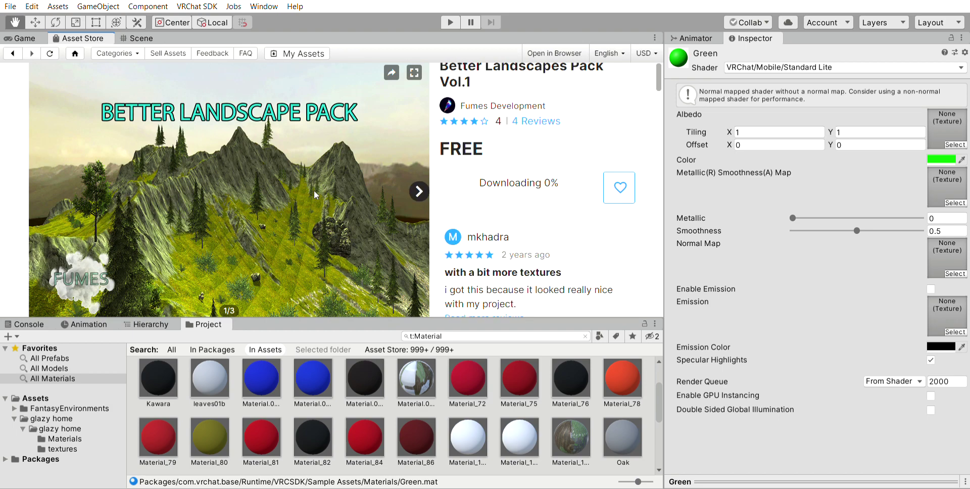
# - Review the Better Landscapes Pack Vol.1 page, including its description, package details and preview images
pyautogui.scroll(-5, 285, 200)
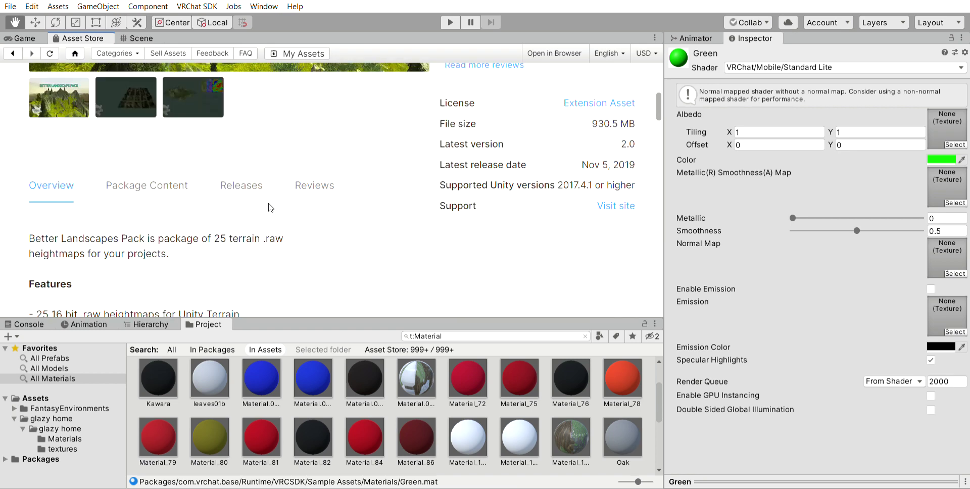
pyautogui.scroll(4, 270, 207)
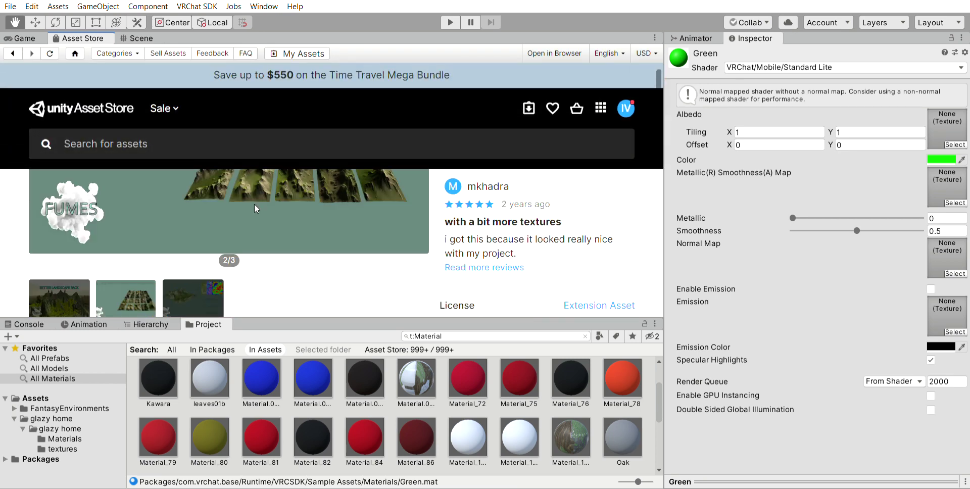
pyautogui.scroll(2, 263, 213)
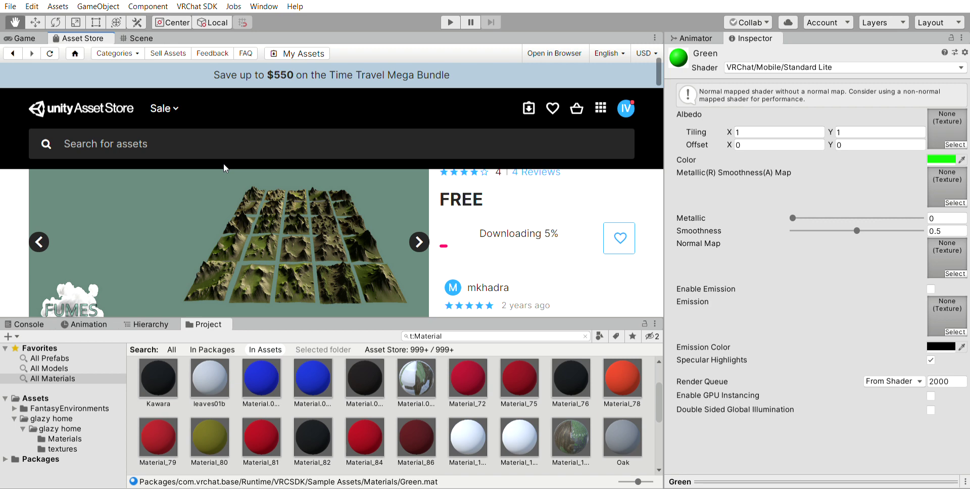
# - Return to the scene and apply the snow, rock and grass textured material to the mountain
pyautogui.click(138, 38)
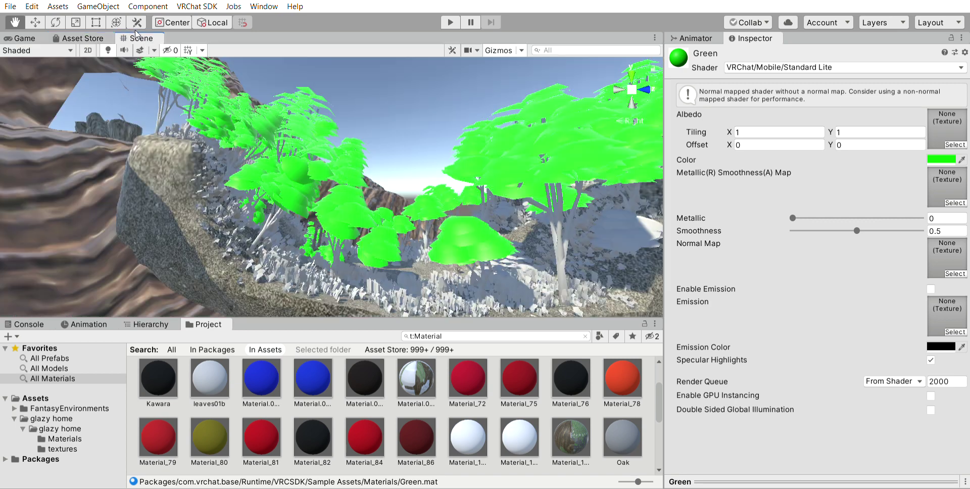
pyautogui.moveTo(267, 76); pyautogui.dragTo(281, 179)
pyautogui.scroll(-10, 280, 179)
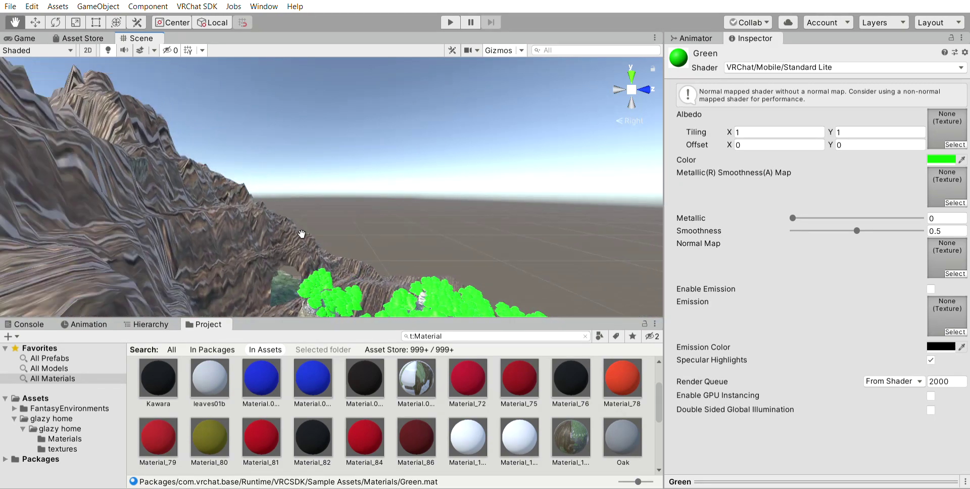
pyautogui.scroll(-3, 393, 196)
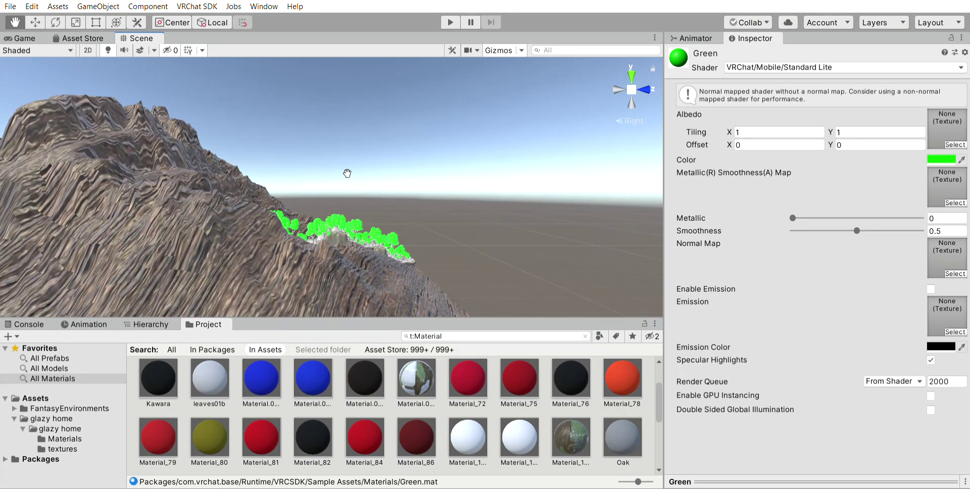
pyautogui.click(643, 90)
pyautogui.moveTo(417, 374); pyautogui.dragTo(260, 242)
pyautogui.scroll(5, 259, 243)
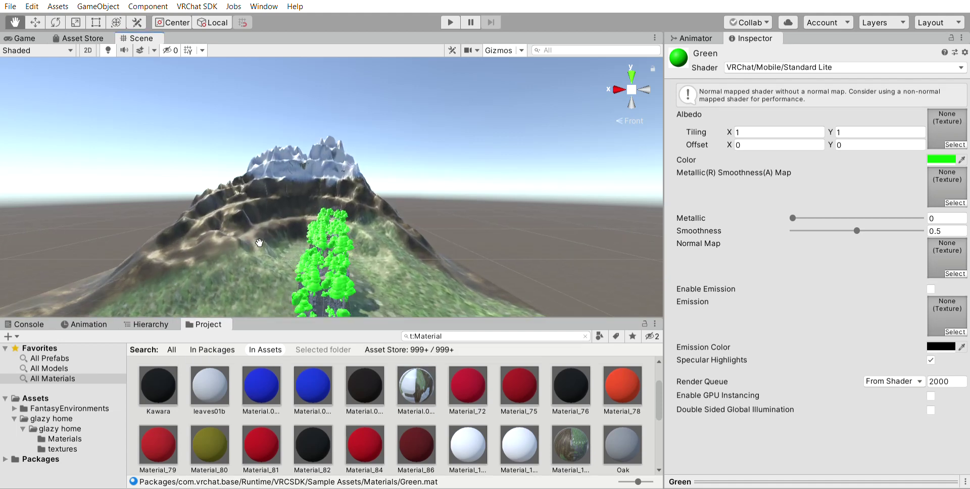
# - Inspect the retextured mountain and the stair path from the side, from beneath and from the front
pyautogui.moveTo(216, 238); pyautogui.dragTo(306, 183)
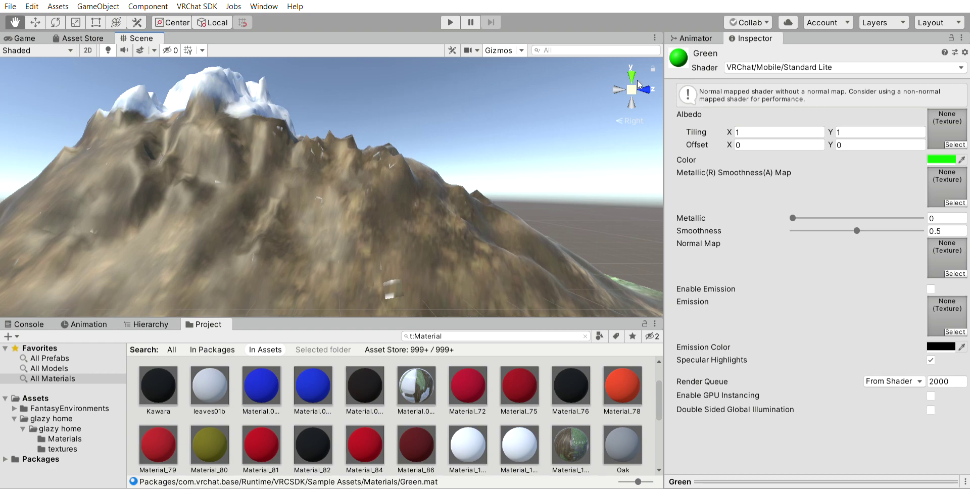
pyautogui.click(622, 89)
pyautogui.keyDown('alt'); pyautogui.moveTo(626, 84); pyautogui.dragTo(536, 146); pyautogui.keyUp('alt')
pyautogui.keyDown('alt'); pyautogui.moveTo(396, 258); pyautogui.dragTo(506, 62); pyautogui.keyUp('alt')
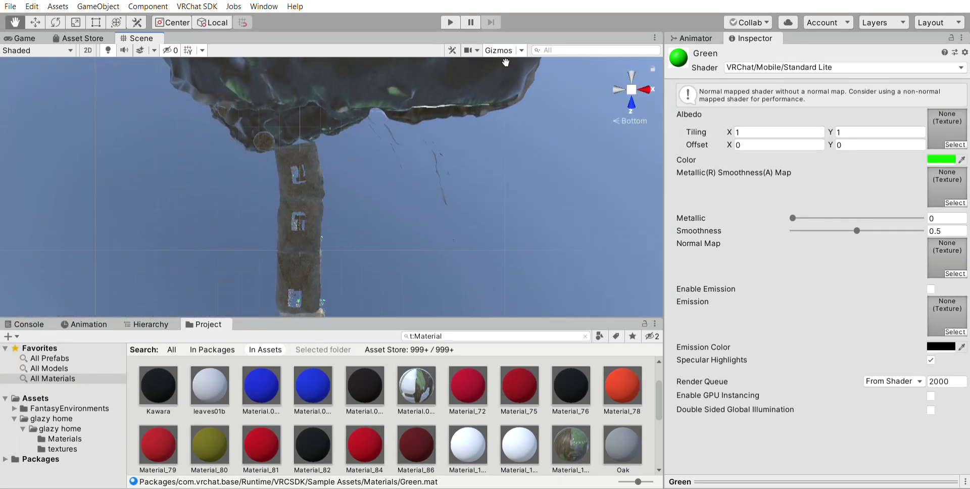
pyautogui.scroll(5, 485, 91)
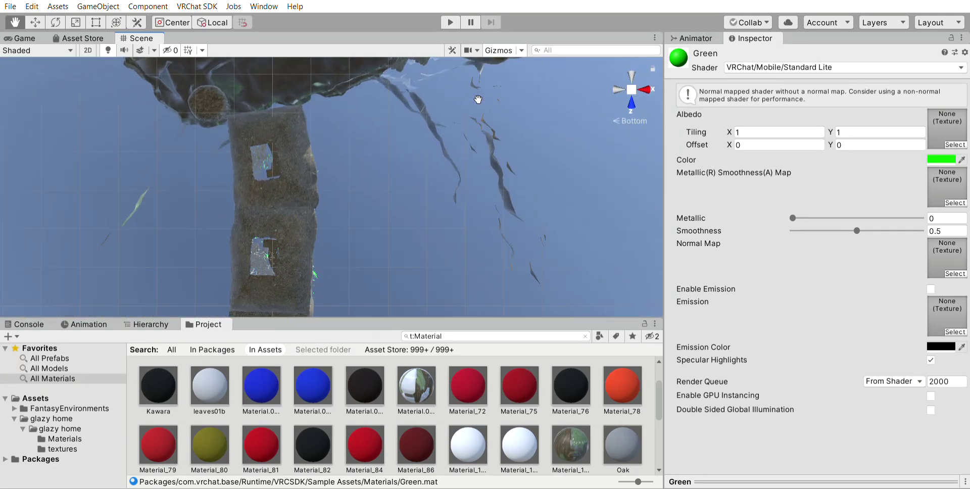
pyautogui.scroll(4, 478, 99)
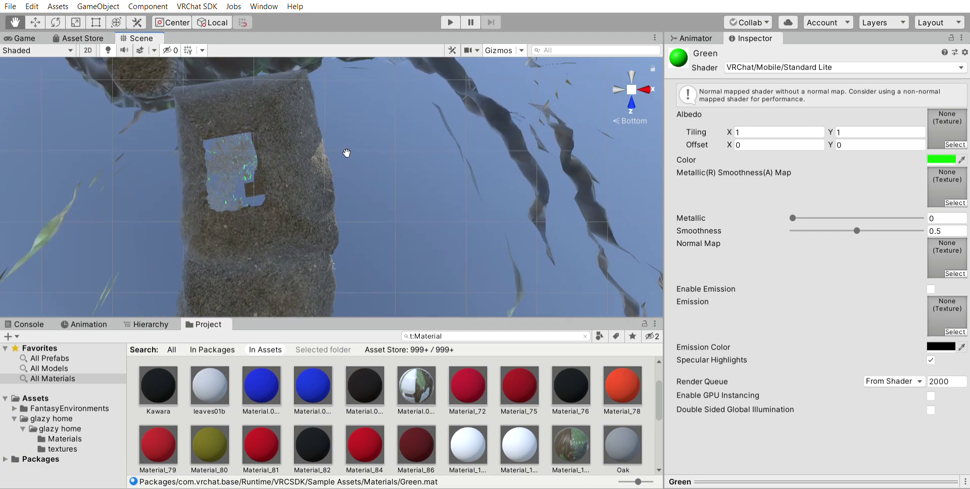
pyautogui.moveTo(576, 101); pyautogui.dragTo(500, 112, button='right')
pyautogui.scroll(-5, 365, 150)
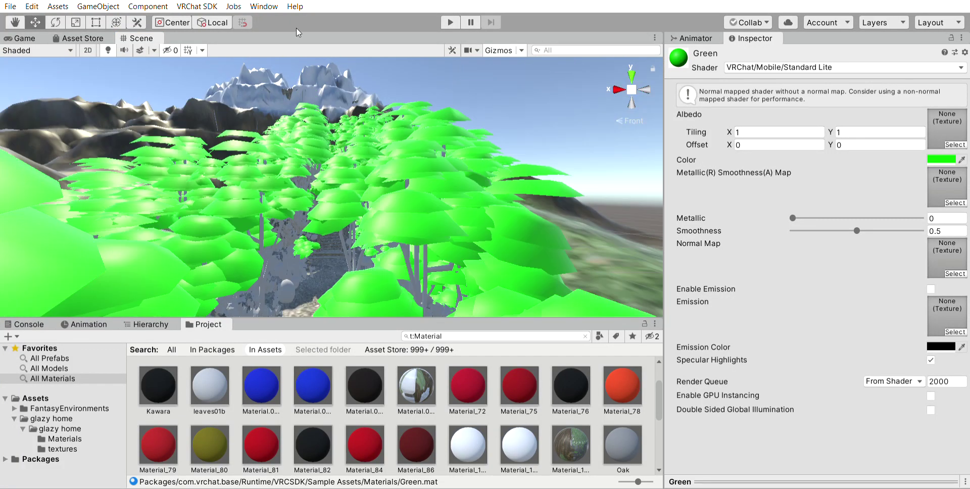
# - Switch the Stone material of the gorund mesh along the stair path to the VRChat/Mobile/Standard Lite shader
pyautogui.scroll(-3, 364, 150)
pyautogui.click(320, 265)
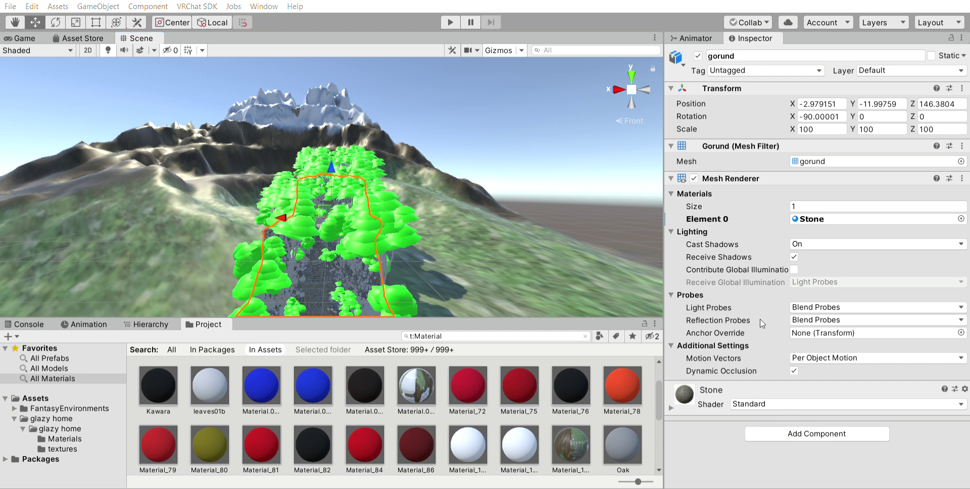
pyautogui.click(773, 421)
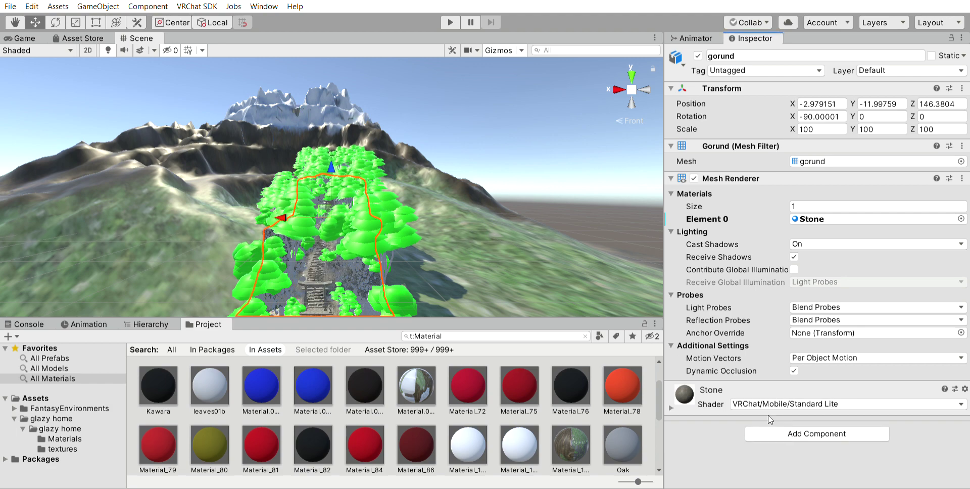
pyautogui.press('q')
pyautogui.moveTo(323, 212); pyautogui.dragTo(358, 202)
pyautogui.scroll(10, 358, 202)
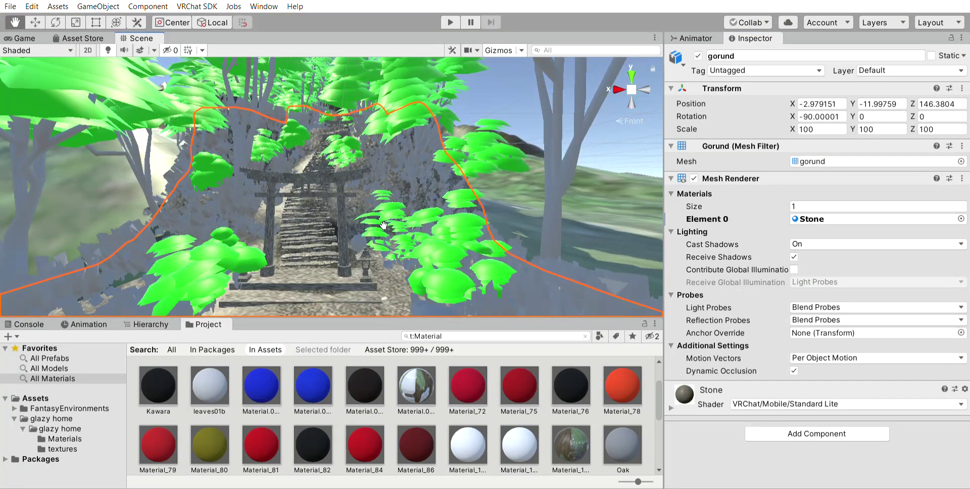
pyautogui.scroll(5, 369, 218)
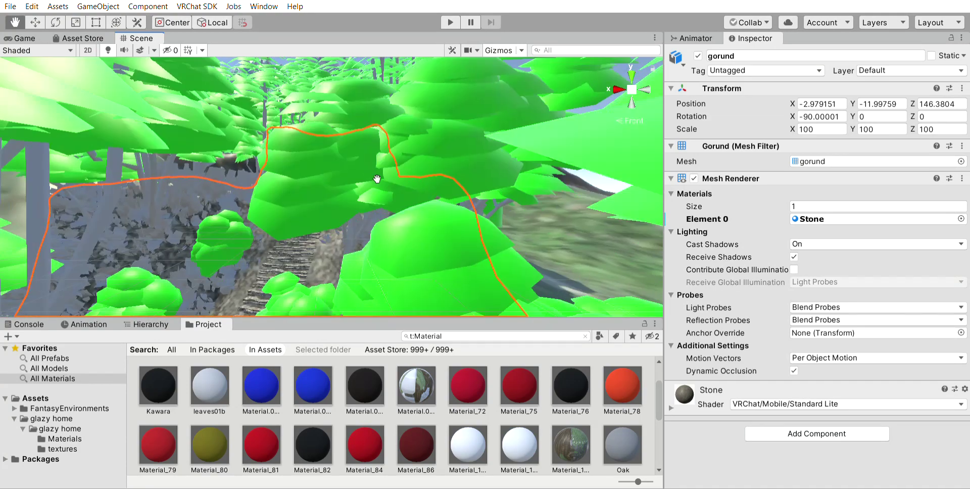
pyautogui.scroll(-3, 366, 169)
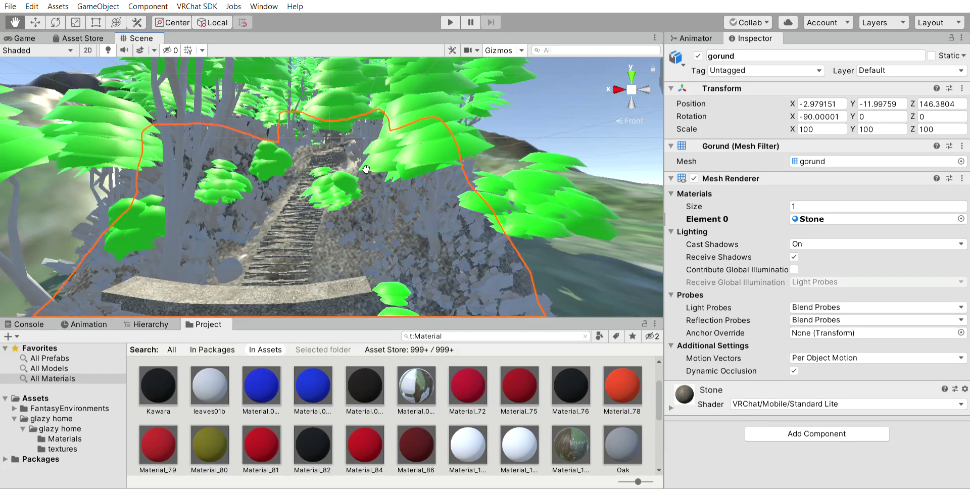
pyautogui.scroll(-4, 410, 380)
# - Apply the Oak_leaves material to the bright green tree foliage and show the material's settings
pyautogui.moveTo(261, 389); pyautogui.dragTo(252, 184)
pyautogui.scroll(2, 252, 185)
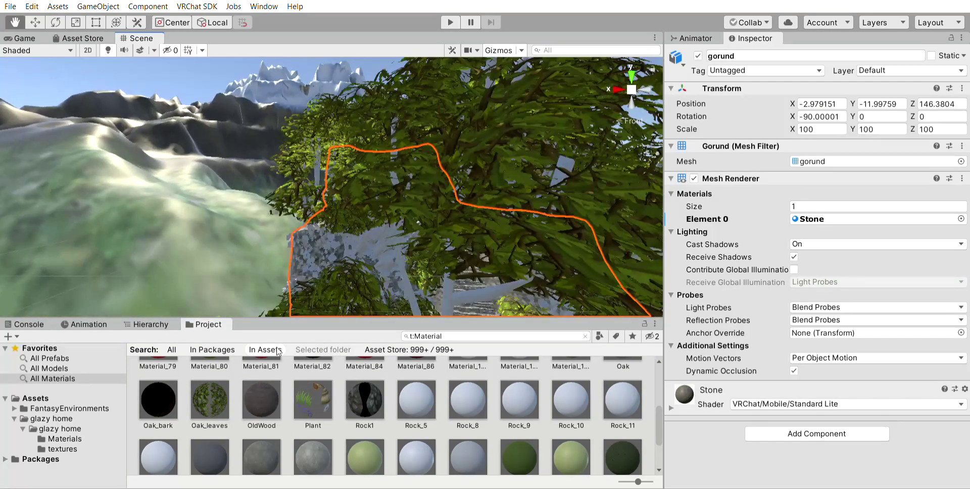
pyautogui.click(207, 394)
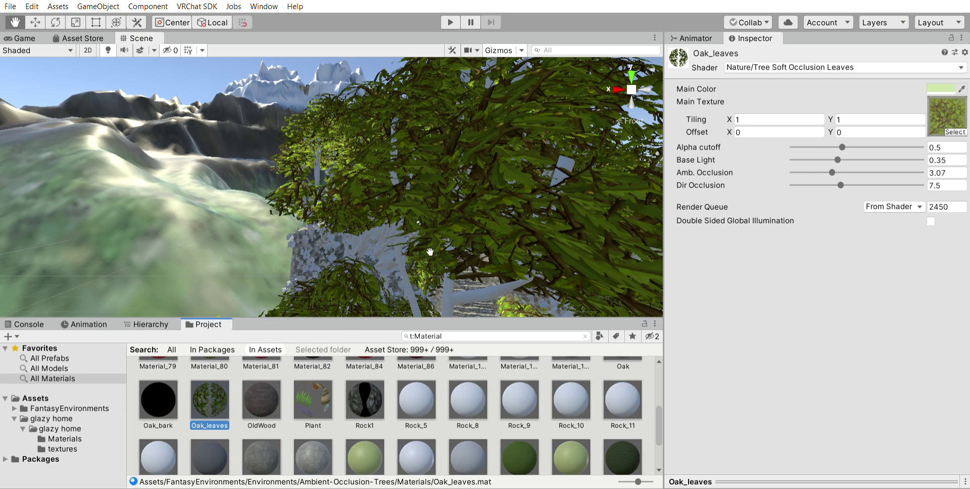
# - Try the Additive particle shader on Oak_leaves, and settle on VRChat/Mobile/Particles/Alpha Blended
pyautogui.scroll(3, 589, 152)
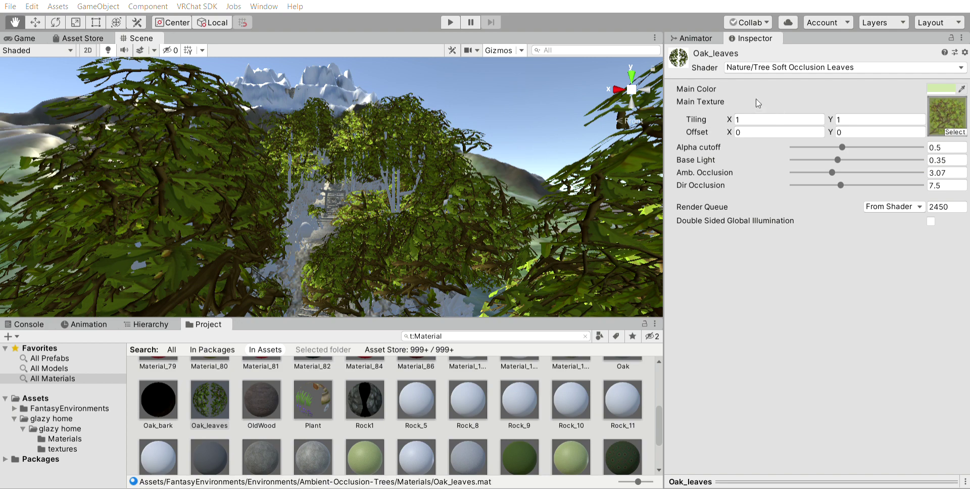
pyautogui.hotkey('ctrl', 'z')
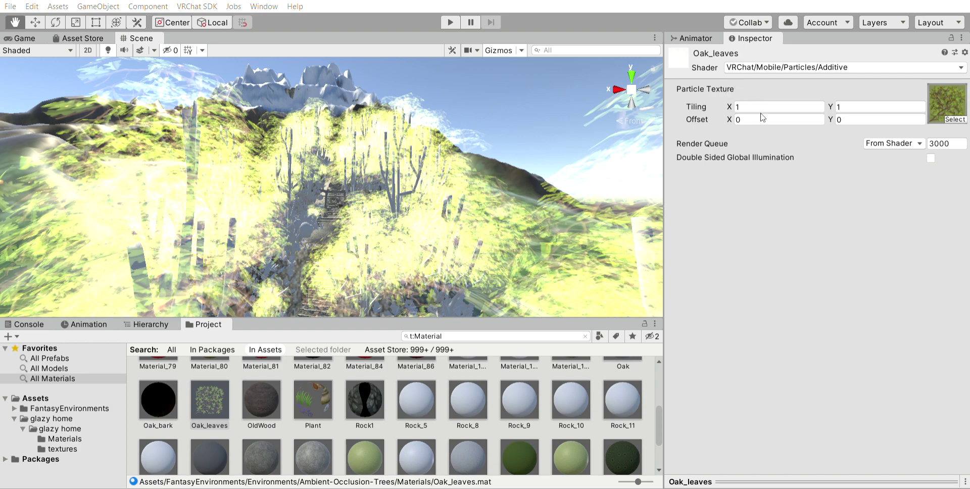
pyautogui.hotkey('ctrl', 'z')
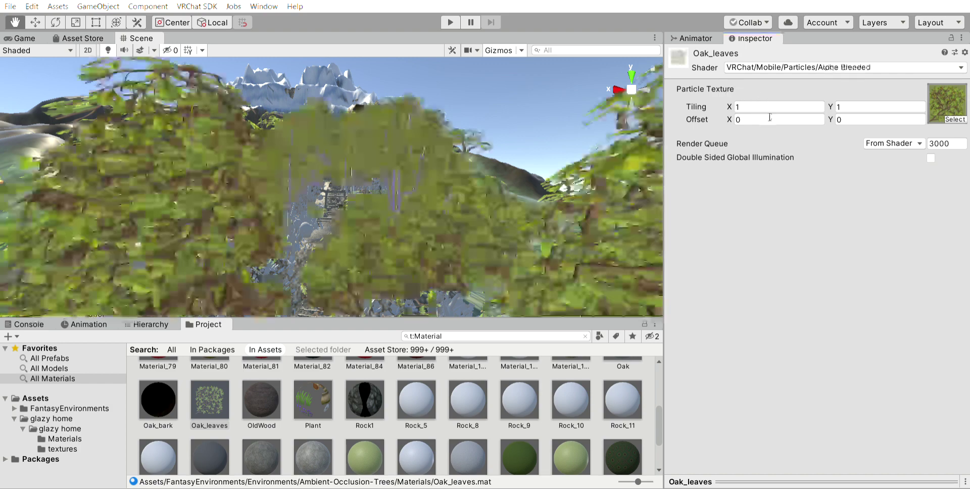
pyautogui.scroll(-3, 397, 173)
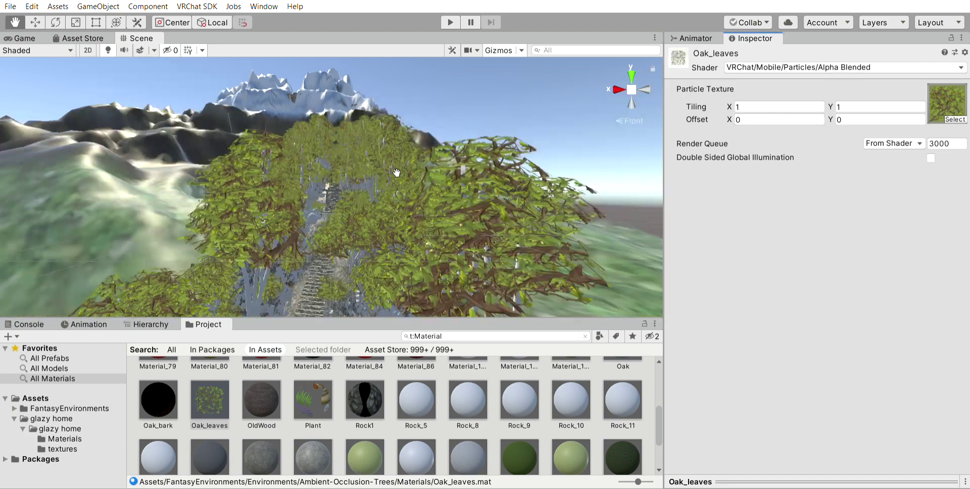
pyautogui.scroll(5, 397, 173)
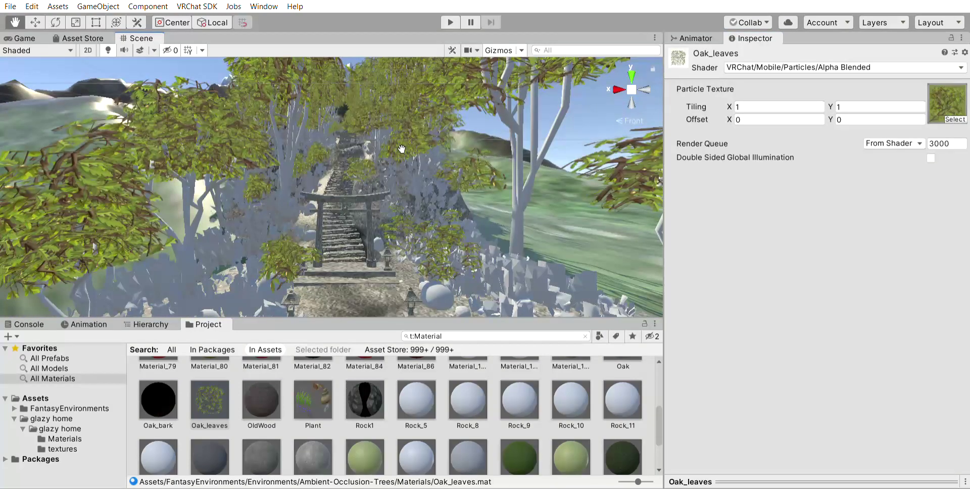
pyautogui.scroll(2, 272, 385)
pyautogui.scroll(-2, 272, 384)
pyautogui.scroll(1, 256, 392)
# - Try Oak_bark and another existing material on the tree trunks beside the torii gate
pyautogui.moveTo(180, 425); pyautogui.dragTo(187, 238)
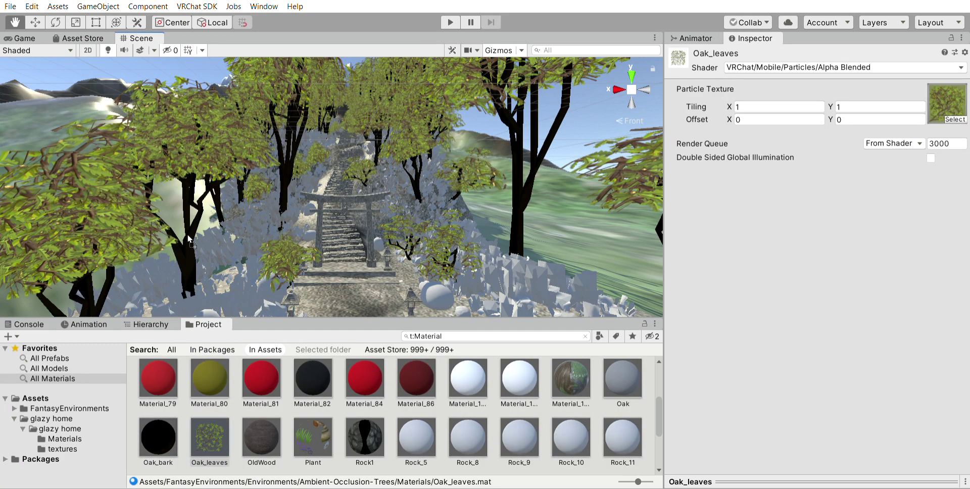
pyautogui.moveTo(570, 373); pyautogui.dragTo(189, 250)
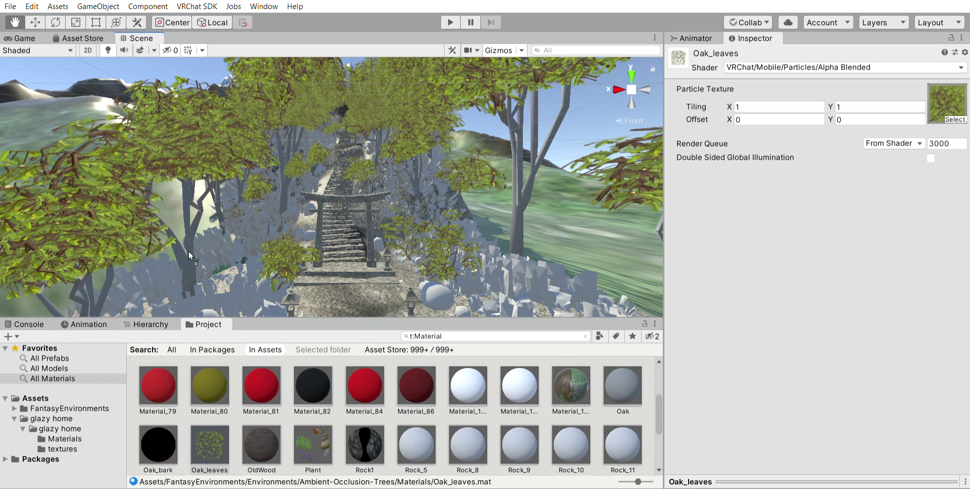
pyautogui.scroll(-1, 506, 400)
pyautogui.scroll(1, 505, 400)
pyautogui.scroll(-2, 505, 400)
# - Apply Tree_bark1 to the tree trunks, set its shader to VRChat/Mobile/Standard Lite and its smoothness to 0.837
pyautogui.moveTo(261, 439); pyautogui.dragTo(185, 252)
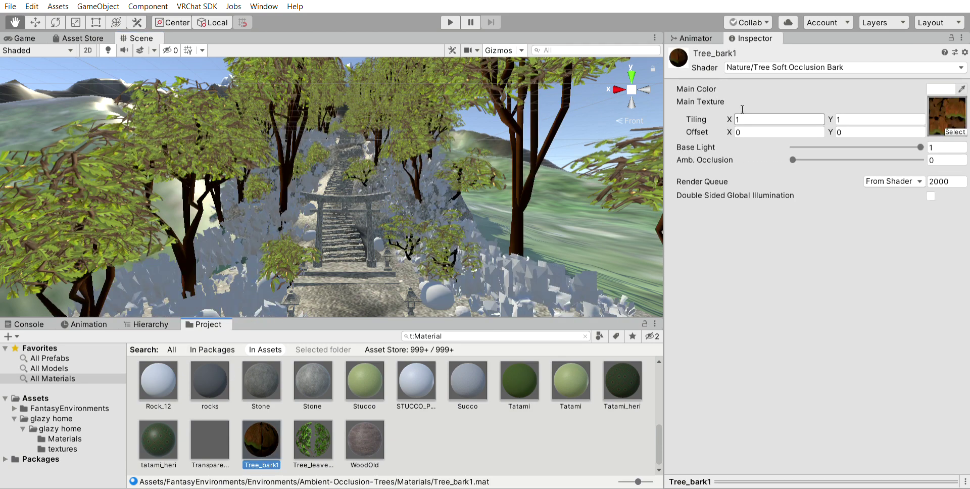
pyautogui.click(757, 57)
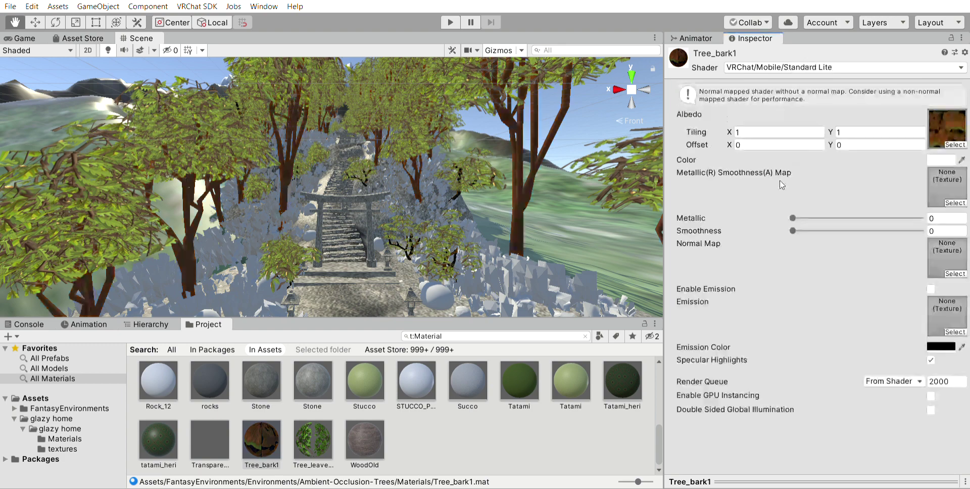
pyautogui.moveTo(792, 218); pyautogui.dragTo(901, 224)
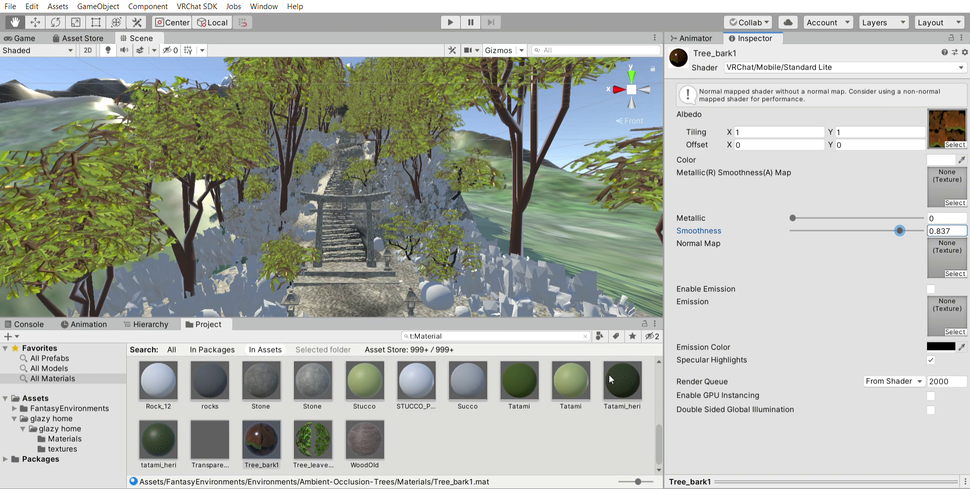
# - Locate the albedo texture of Tree_bark1 in the project and inspect the bark on the trunks up close
pyautogui.click(946, 125)
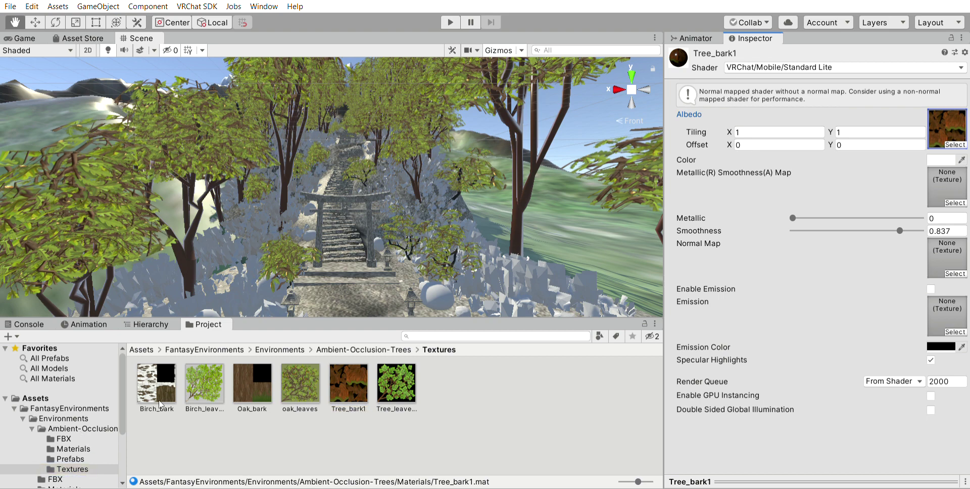
pyautogui.scroll(10, 233, 251)
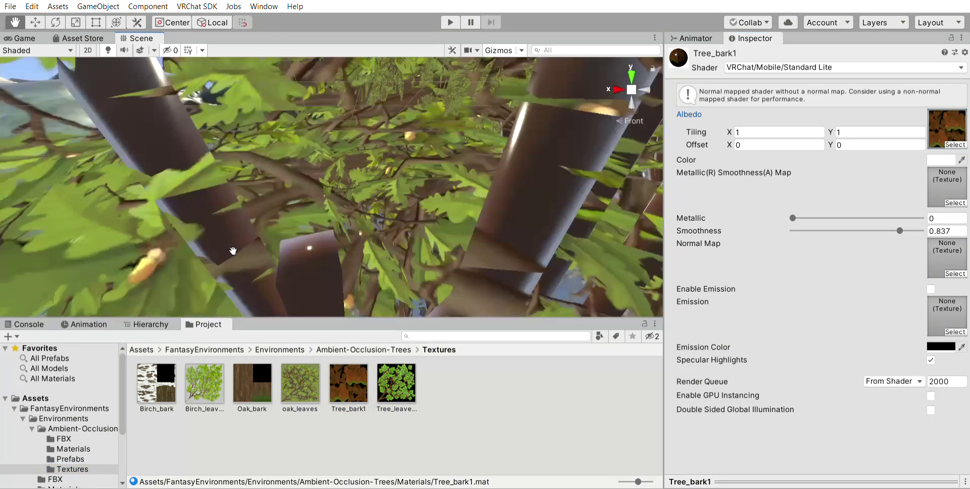
pyautogui.scroll(-10, 233, 251)
pyautogui.scroll(5, 223, 249)
pyautogui.scroll(-5, 205, 247)
# - Apply a leaf material from the Ambient-Occlusion-Trees Materials folder to the untextured undergrowth beside the stairs
pyautogui.click(96, 458)
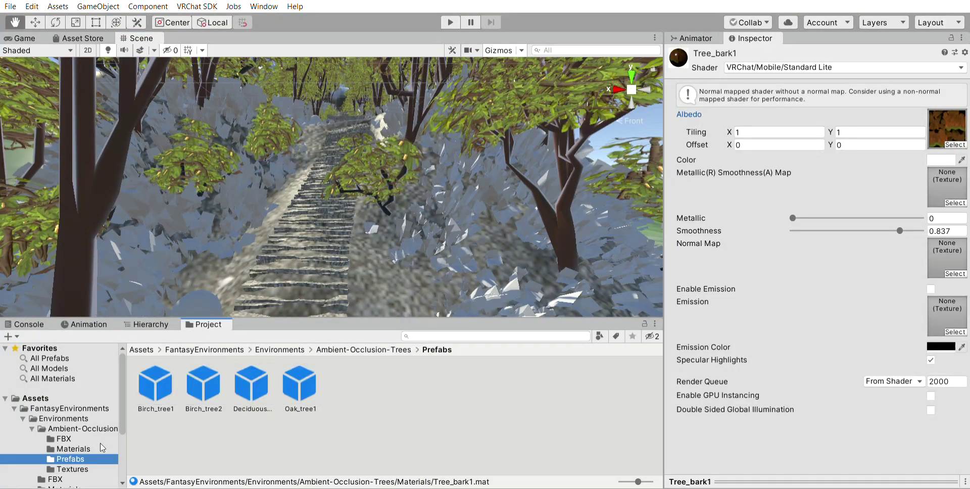
pyautogui.click(100, 448)
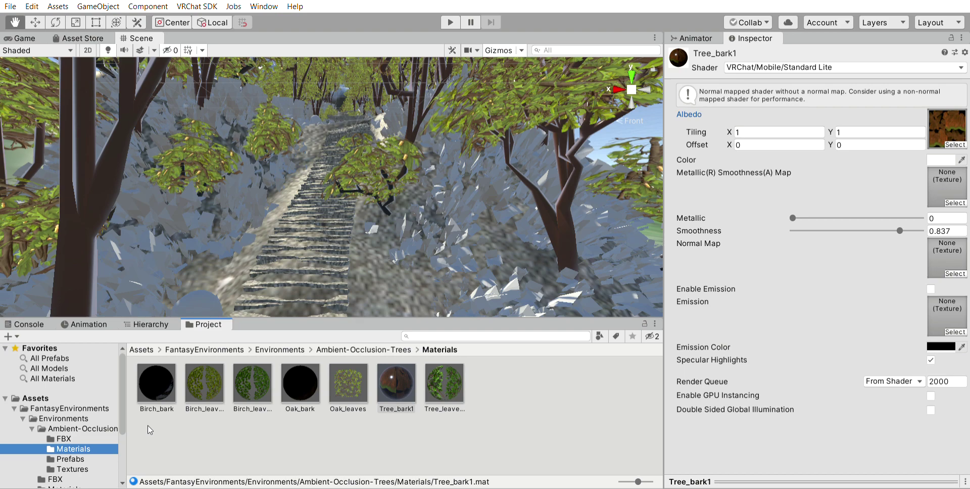
pyautogui.moveTo(384, 394); pyautogui.dragTo(173, 264)
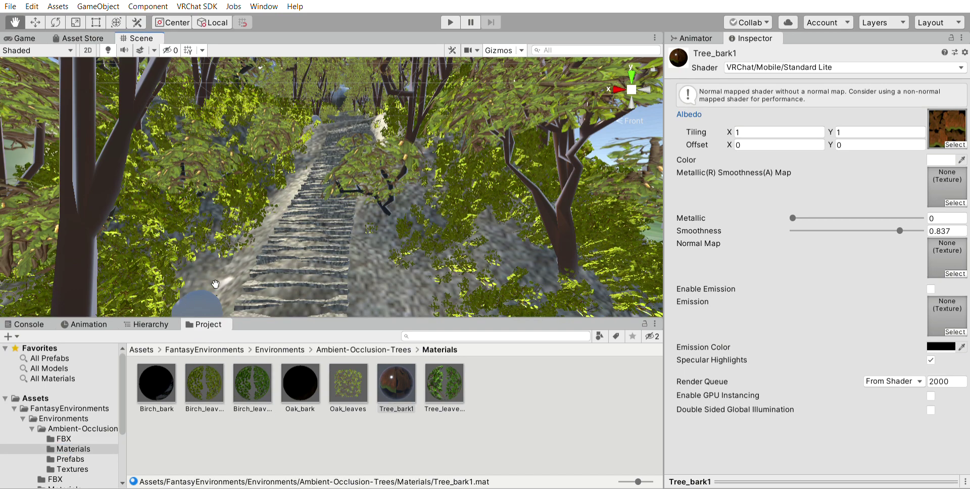
pyautogui.scroll(-5, 219, 293)
pyautogui.scroll(-6, 220, 292)
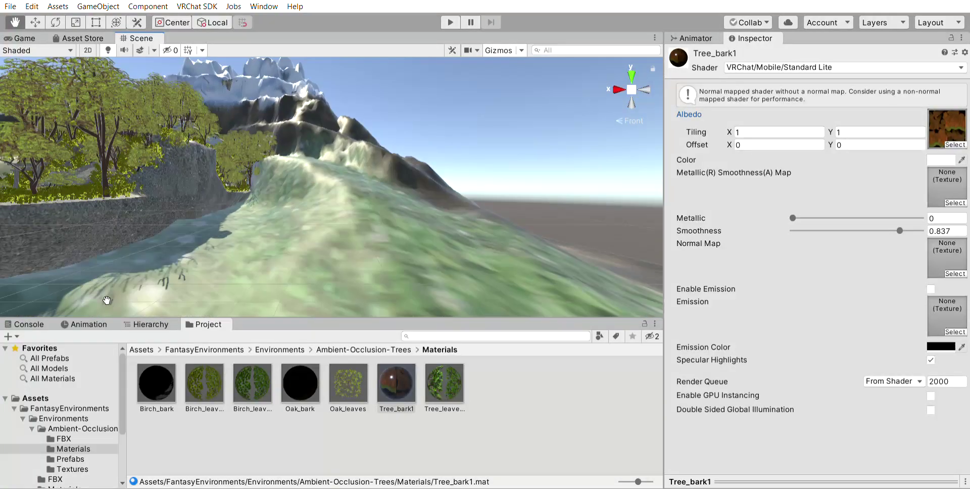
# - Apply a birch leaf material from the Ambient-Occlusion-Trees Materials folder to the remaining undergrowth near the torii gate and stairs
pyautogui.scroll(5, 107, 300)
pyautogui.moveTo(252, 382); pyautogui.dragTo(87, 293)
pyautogui.scroll(-8, 205, 292)
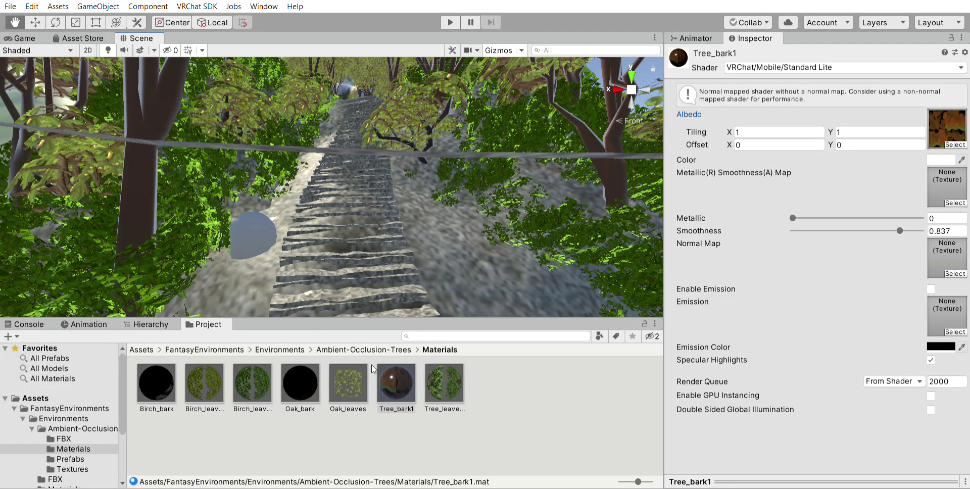
pyautogui.scroll(-5, 307, 298)
pyautogui.scroll(8, 288, 273)
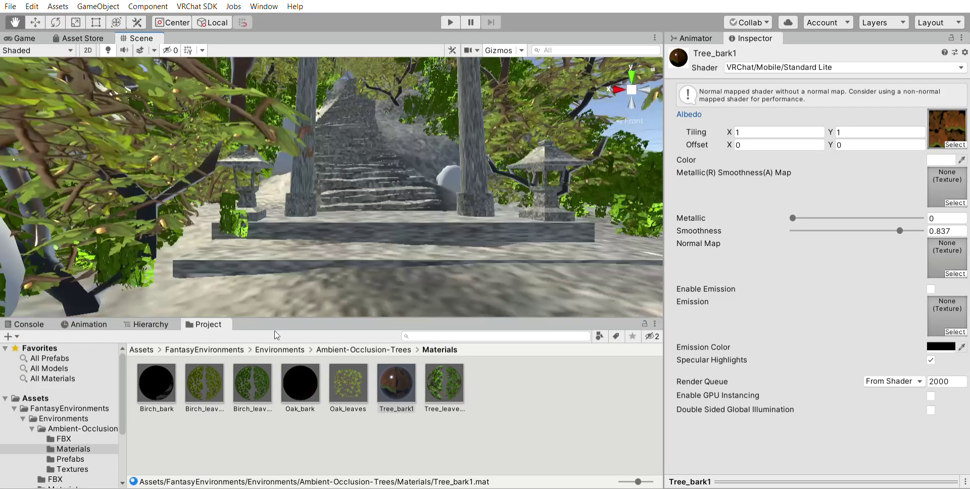
# - Try a dark bark material and the Rock1 texture from the Environments Textures folder on the boulders beside the stairs
pyautogui.moveTo(283, 260); pyautogui.dragTo(278, 164)
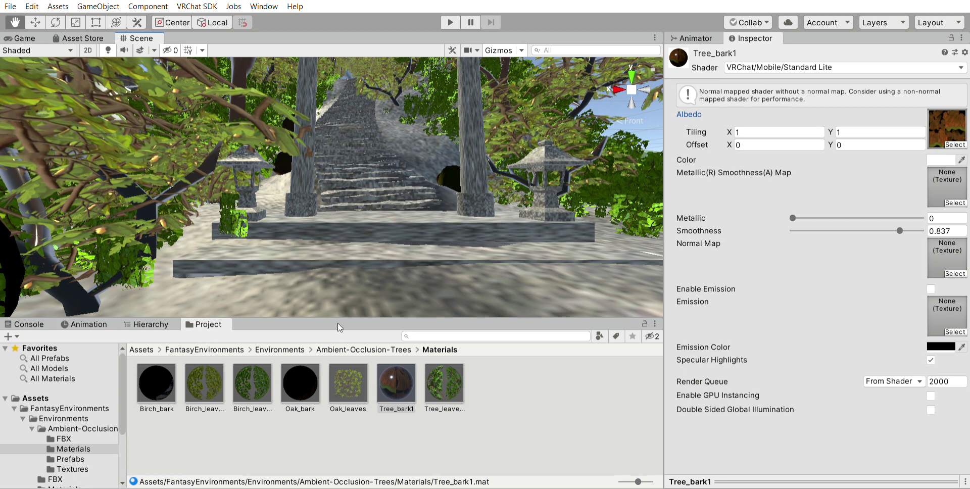
pyautogui.click(81, 459)
pyautogui.click(99, 448)
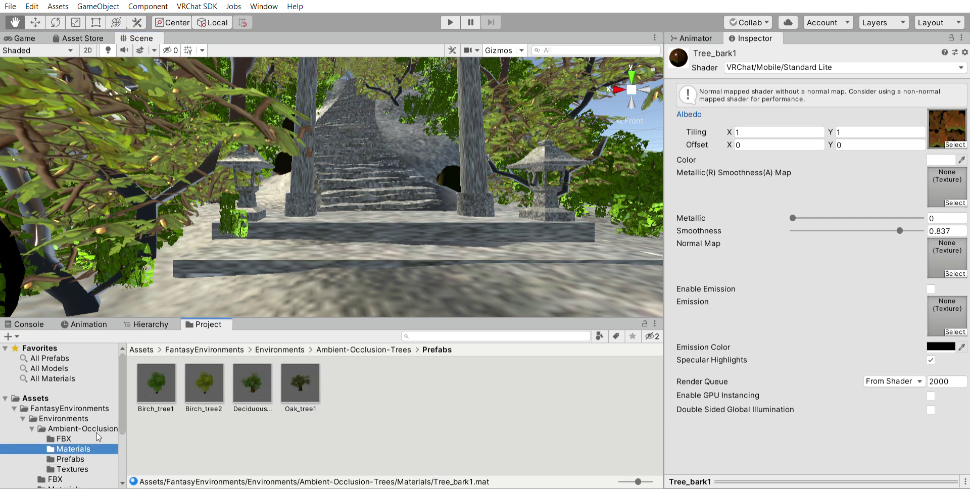
pyautogui.click(94, 429)
pyautogui.click(96, 458)
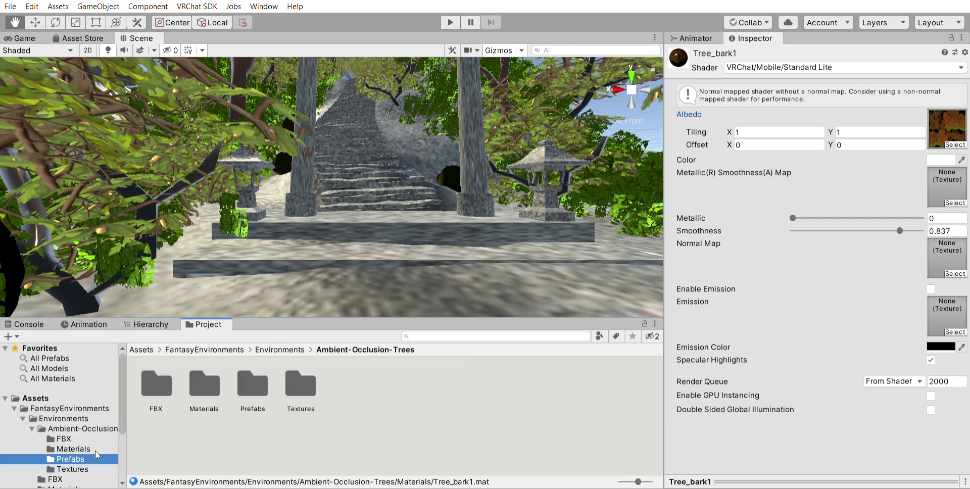
pyautogui.click(95, 466)
pyautogui.press('Down')
pyautogui.click(95, 466)
pyautogui.scroll(-3, 93, 458)
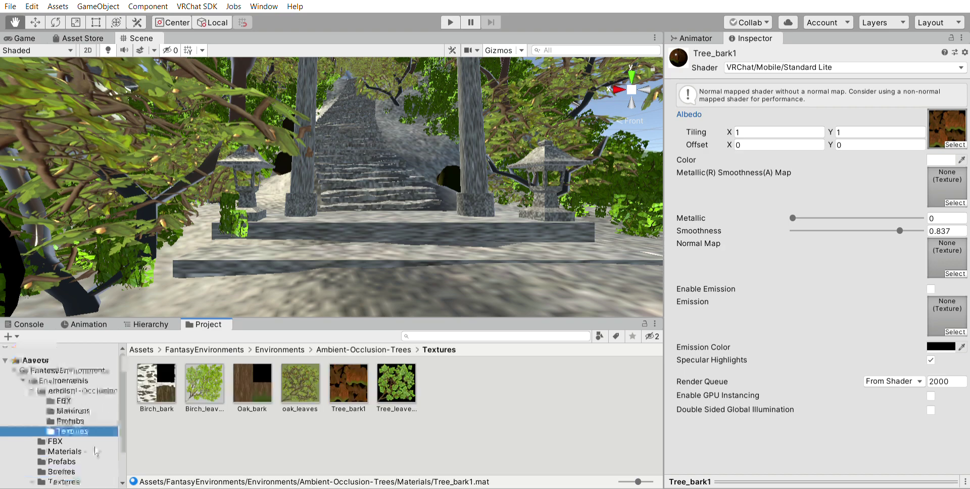
pyautogui.click(90, 444)
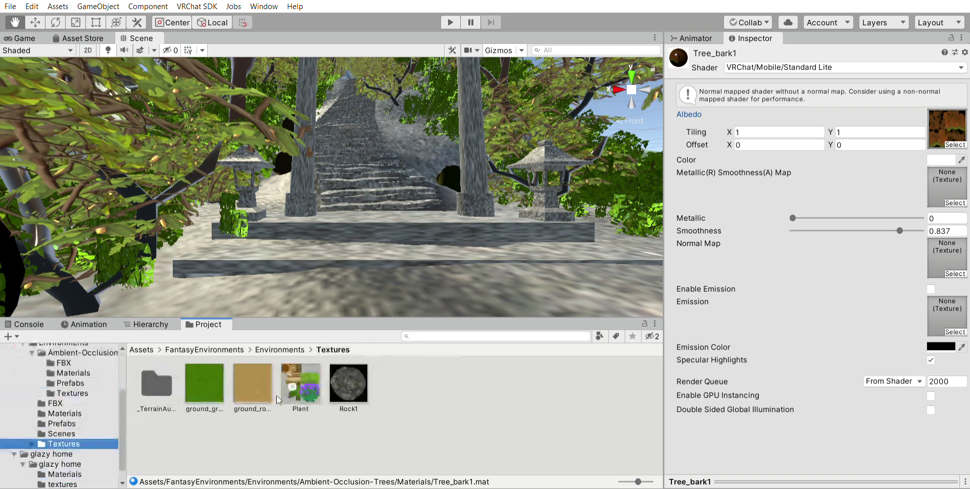
pyautogui.moveTo(349, 384); pyautogui.dragTo(292, 168)
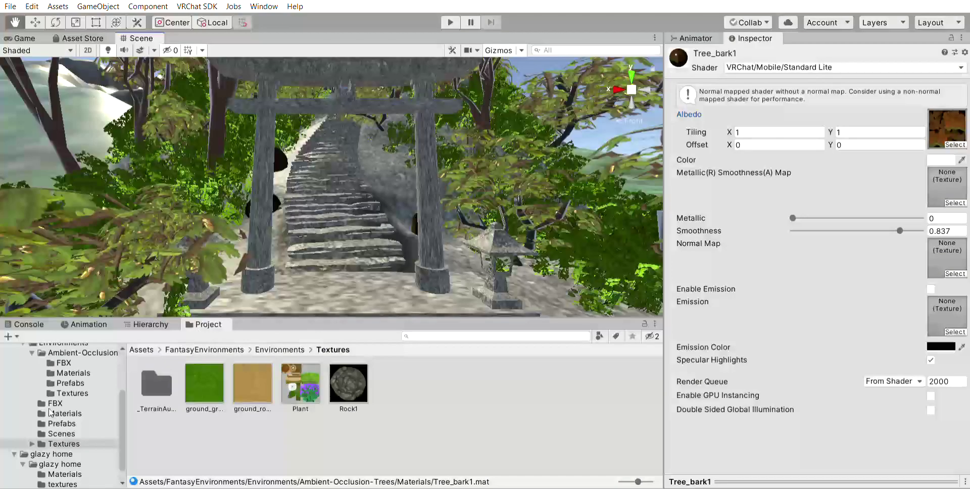
# - Look through the Environments and Ambient-Occlusion-Trees subfolders for a rock material to use on the boulders
pyautogui.click(59, 444)
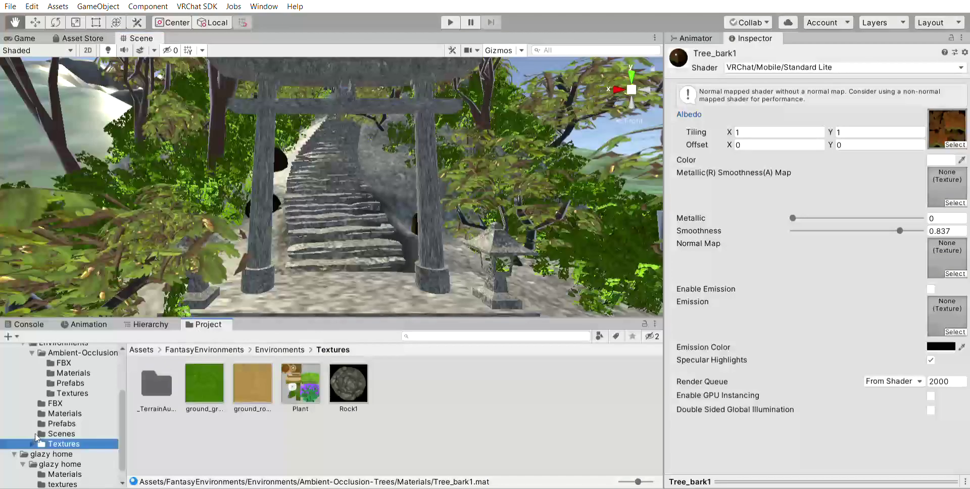
pyautogui.click(33, 444)
pyautogui.press('Down')
pyautogui.click(62, 424)
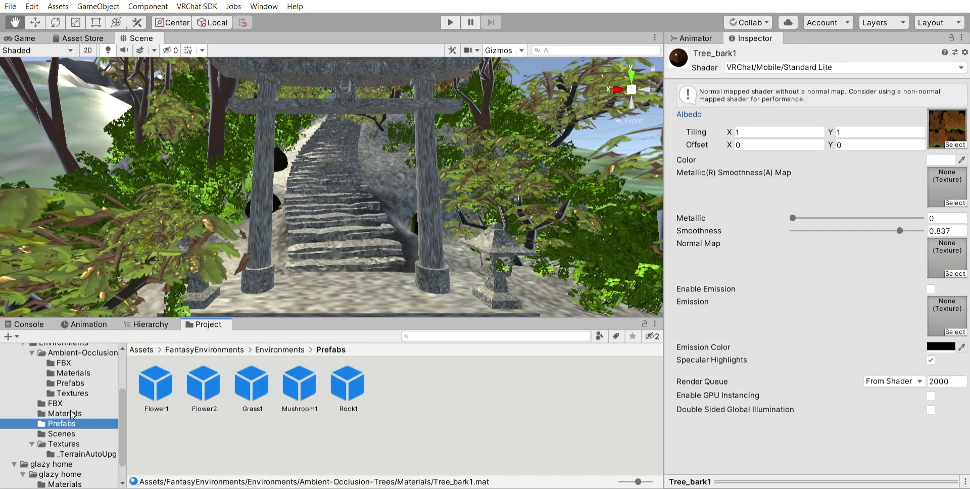
pyautogui.click(61, 433)
pyautogui.click(66, 413)
pyautogui.click(85, 403)
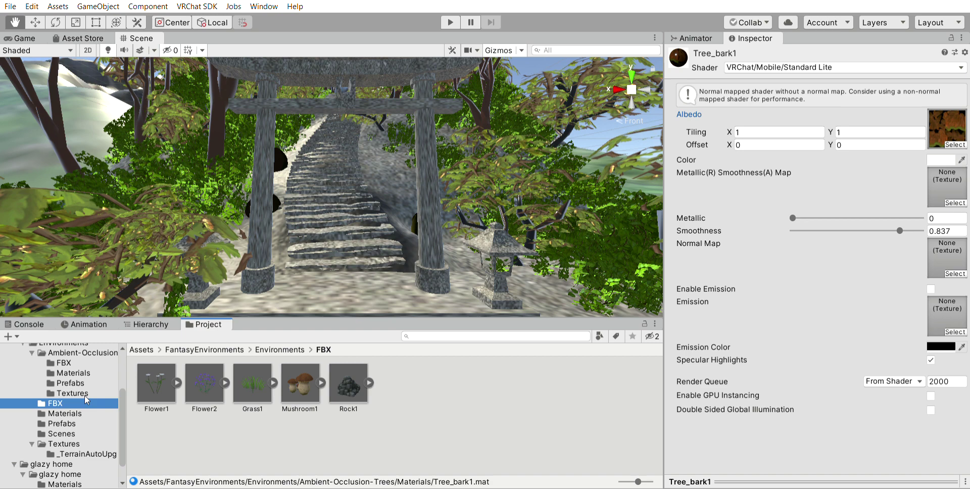
pyautogui.click(84, 395)
pyautogui.click(93, 383)
pyautogui.click(99, 372)
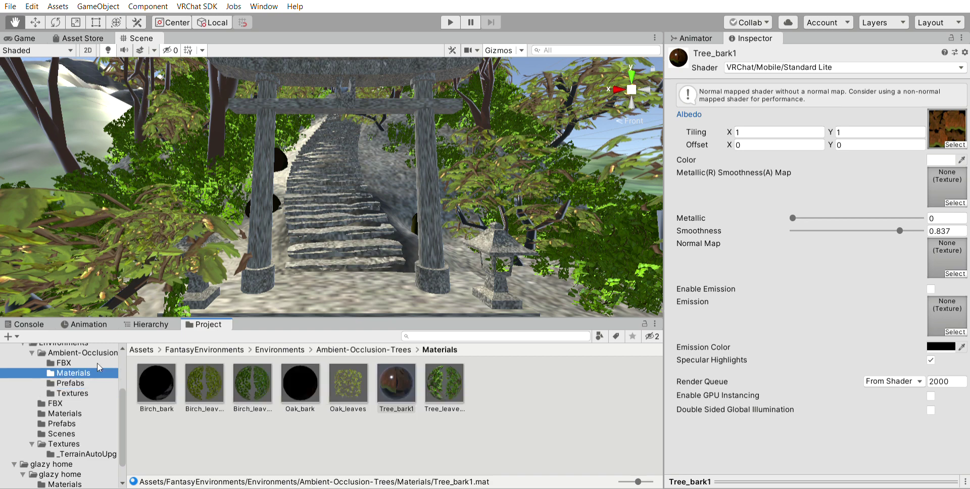
pyautogui.click(73, 364)
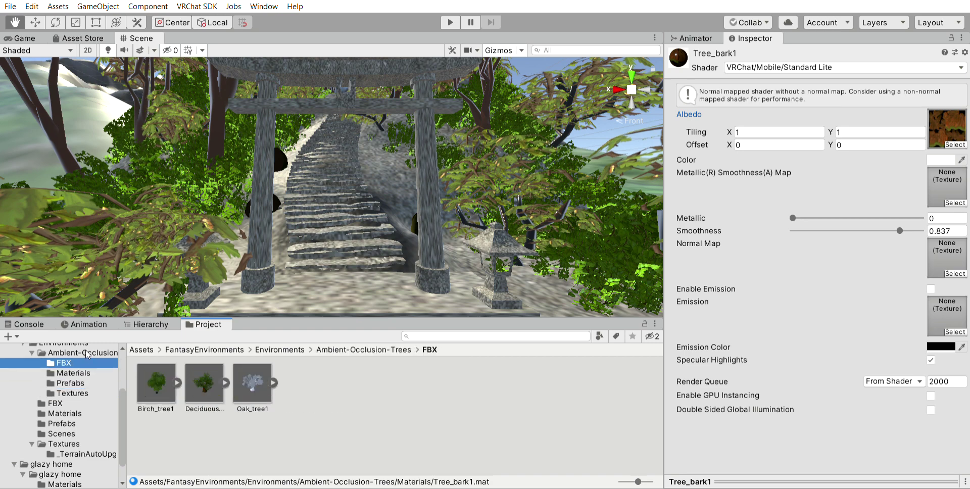
# - Browse the project-wide lists of all materials, models and prefabs for something suitable for the boulders
pyautogui.scroll(3, 91, 360)
pyautogui.click(90, 372)
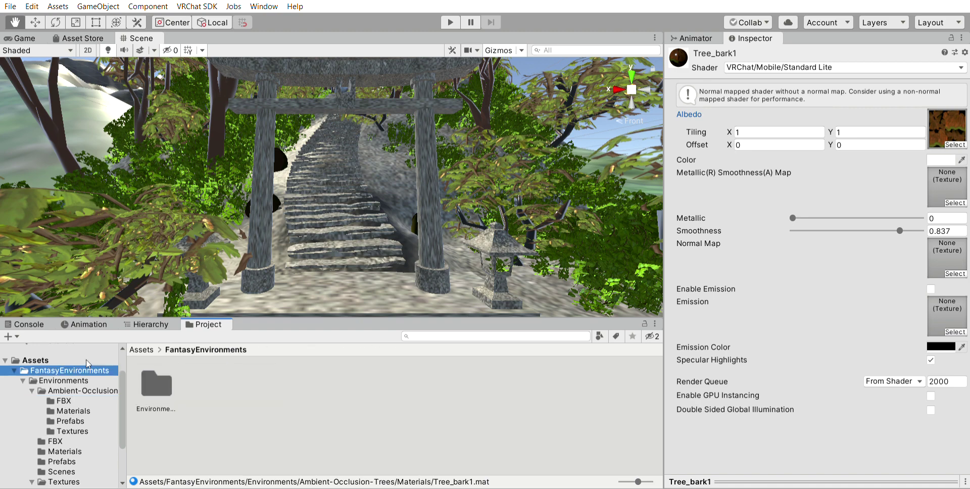
pyautogui.scroll(3, 86, 360)
pyautogui.click(76, 377)
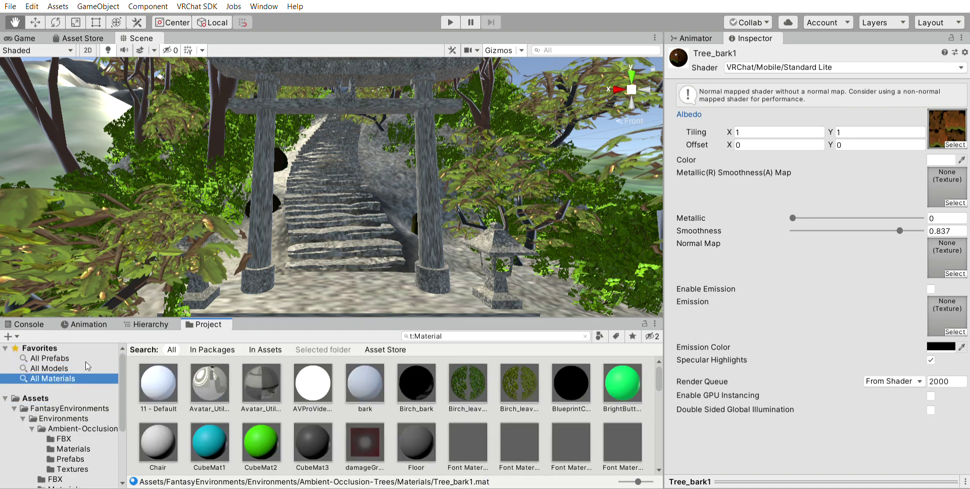
pyautogui.click(87, 367)
pyautogui.scroll(-2, 308, 380)
pyautogui.scroll(2, 309, 380)
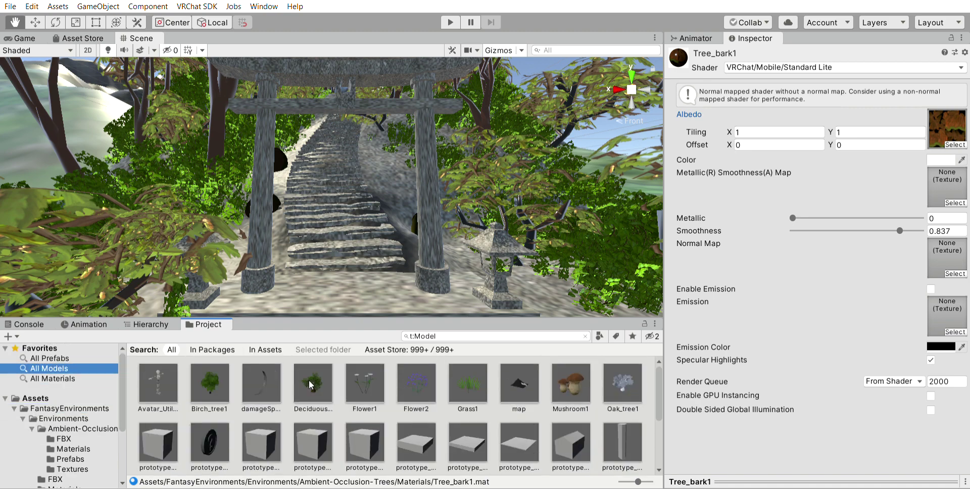
pyautogui.click(85, 356)
pyautogui.scroll(-2, 201, 389)
pyautogui.scroll(2, 201, 389)
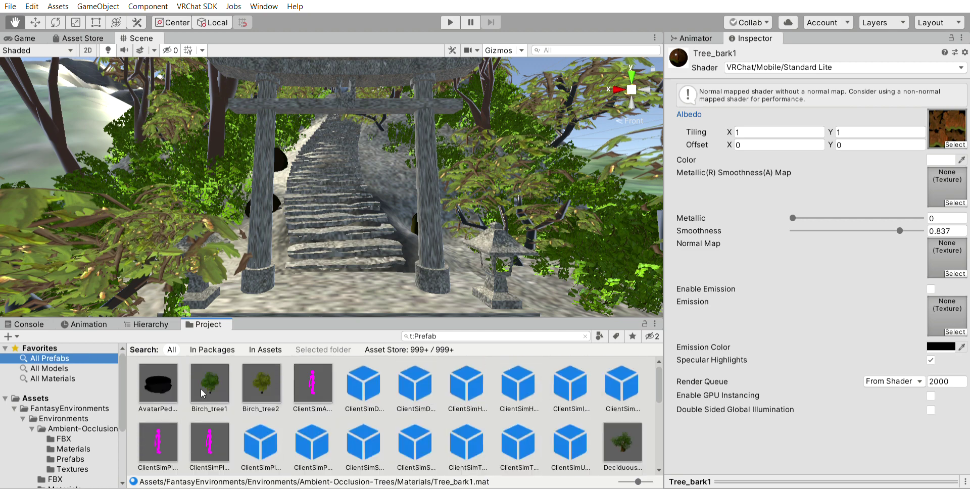
pyautogui.scroll(-10, 202, 390)
pyautogui.scroll(-2, 201, 390)
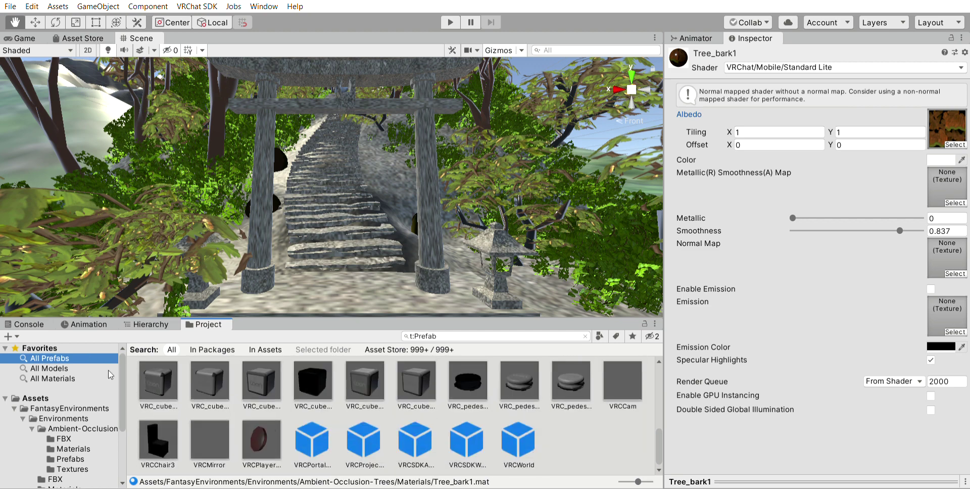
# - Try Rock1 and a Stone material from the list of all materials on the boulders beside the stairs
pyautogui.click(71, 367)
pyautogui.click(71, 379)
pyautogui.scroll(-3, 272, 385)
pyautogui.scroll(-3, 272, 385)
pyautogui.scroll(6, 272, 385)
pyautogui.scroll(1, 205, 387)
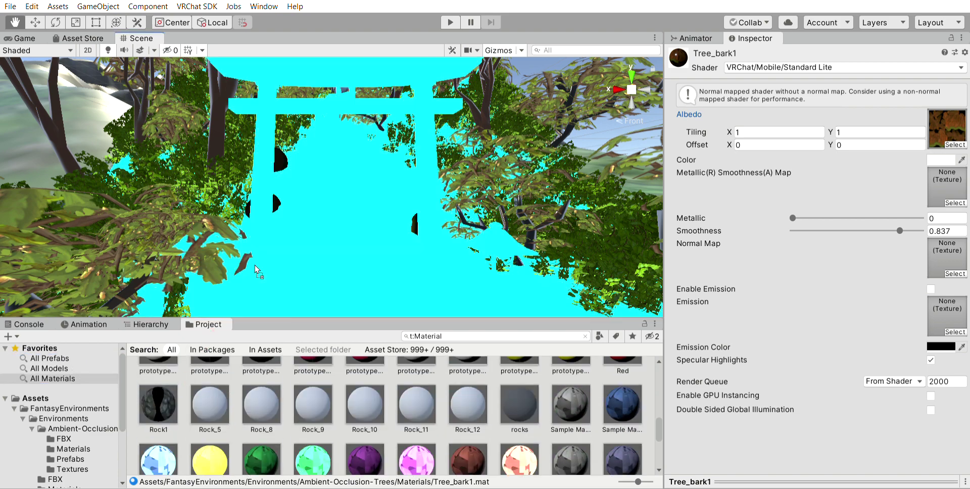
pyautogui.scroll(5, 285, 210)
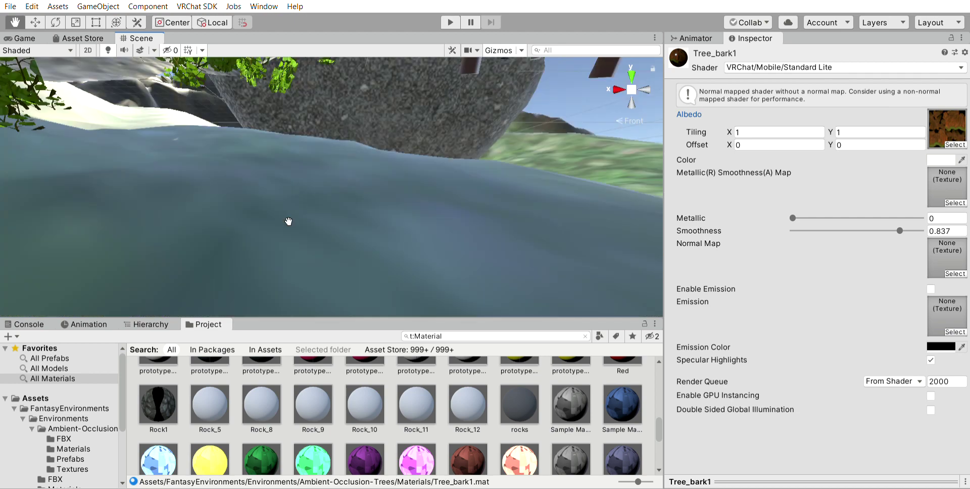
pyautogui.scroll(1, 470, 402)
pyautogui.scroll(-6, 479, 399)
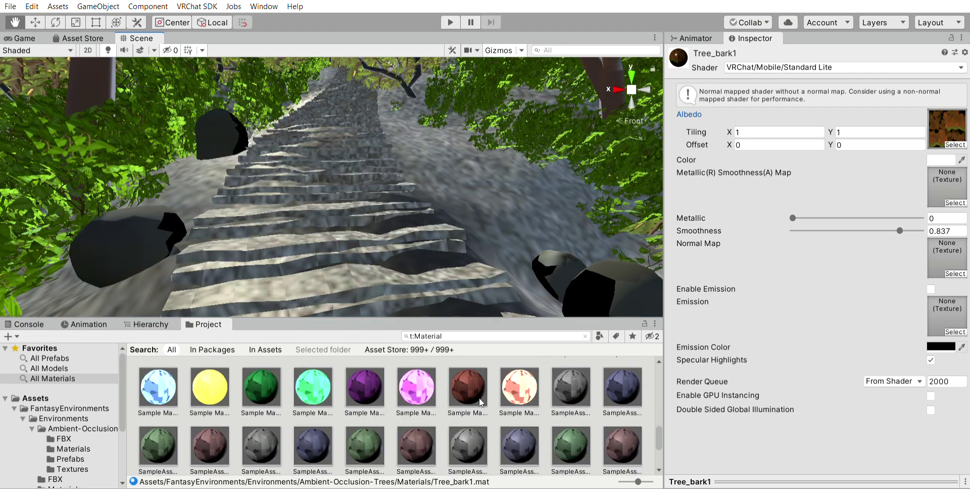
pyautogui.moveTo(433, 386); pyautogui.dragTo(148, 232)
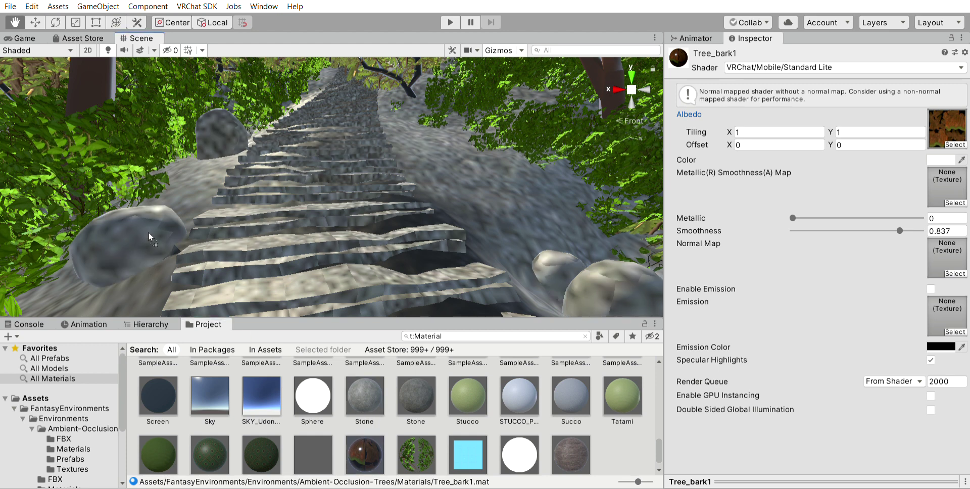
# - Apply the editable Stone material from the glazy home folder to the boulders and set its shader to VRChat/Mobile/MatCap Lit
pyautogui.click(416, 395)
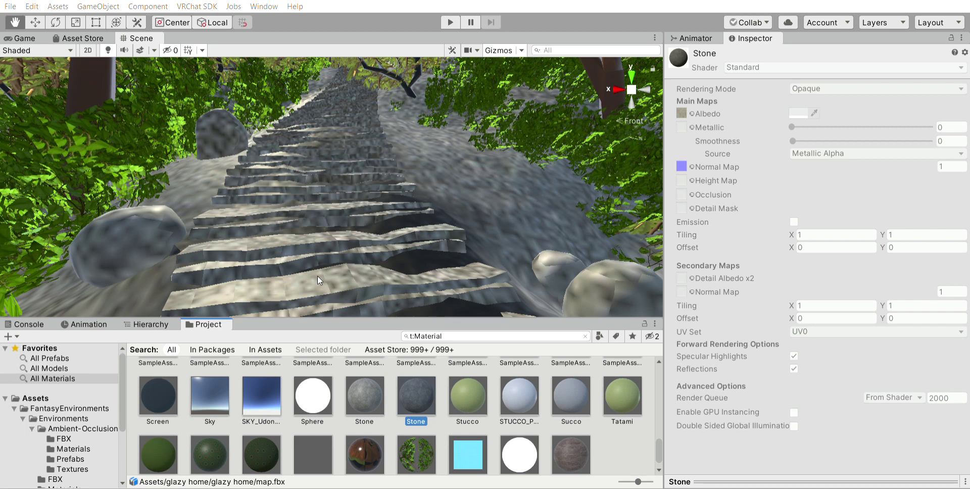
pyautogui.click(265, 350)
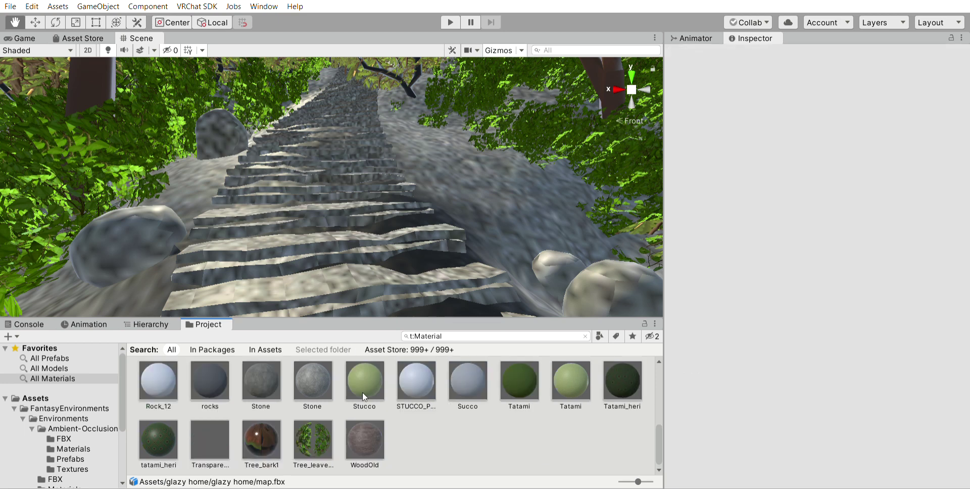
pyautogui.click(191, 378)
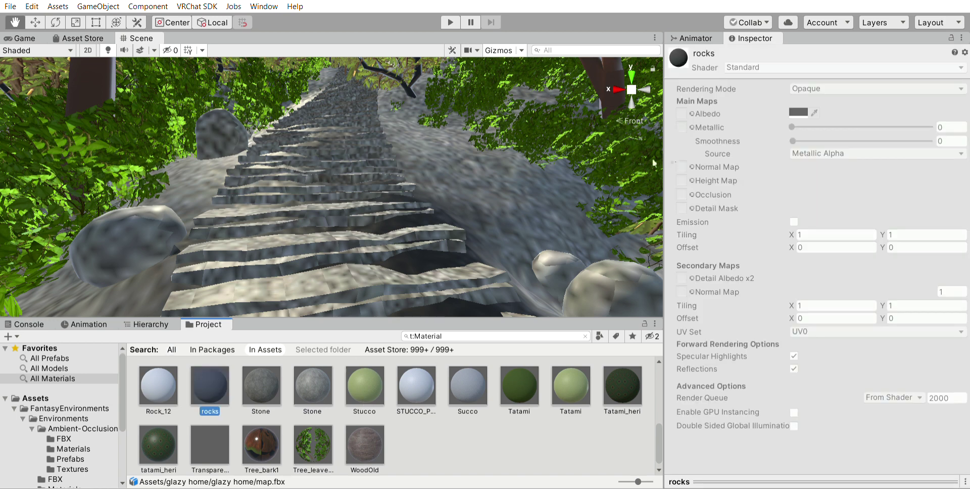
pyautogui.click(261, 388)
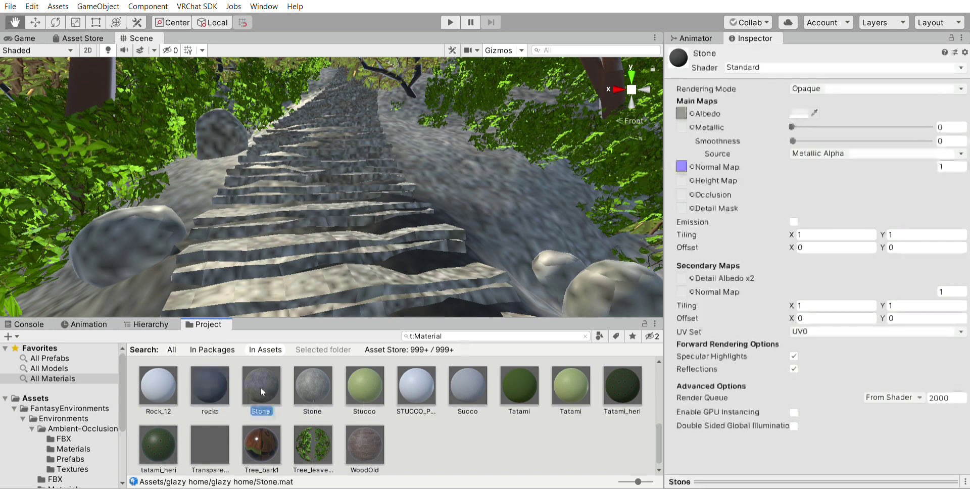
pyautogui.click(749, 96)
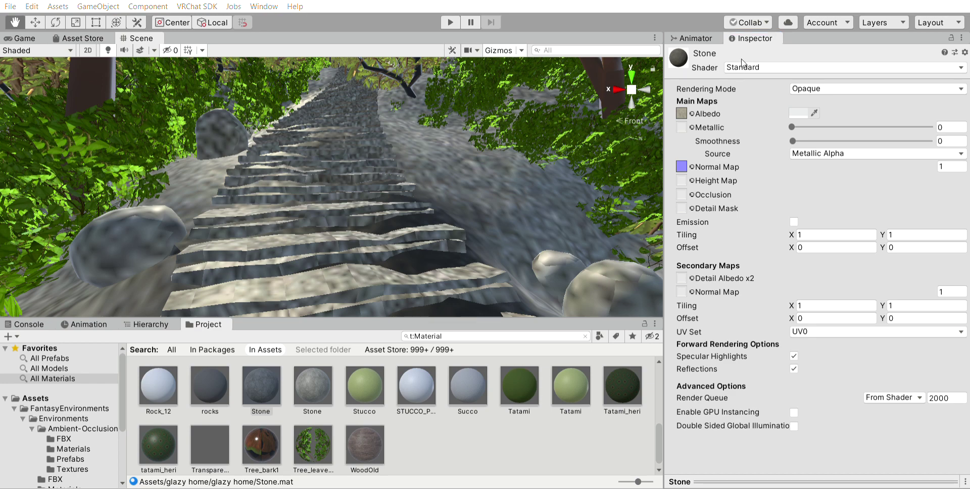
pyautogui.moveTo(255, 376); pyautogui.dragTo(148, 246)
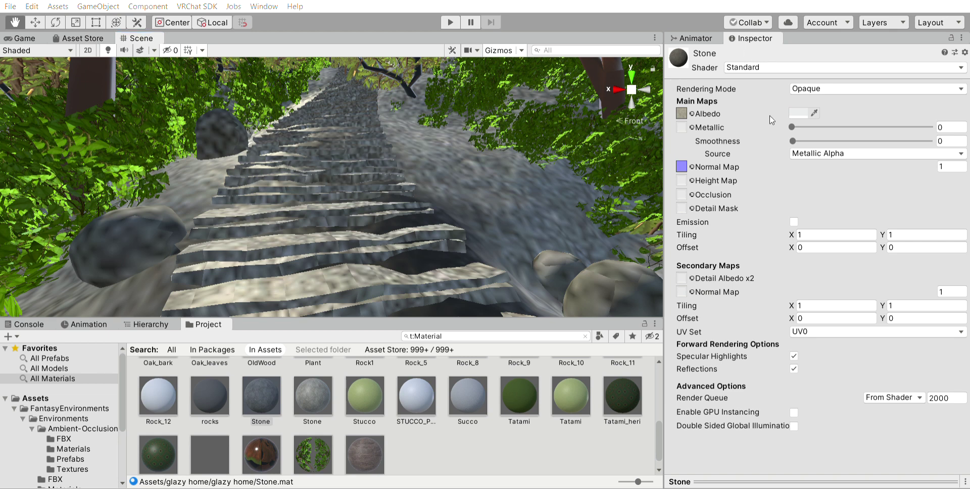
pyautogui.hotkey('ctrl', 'z')
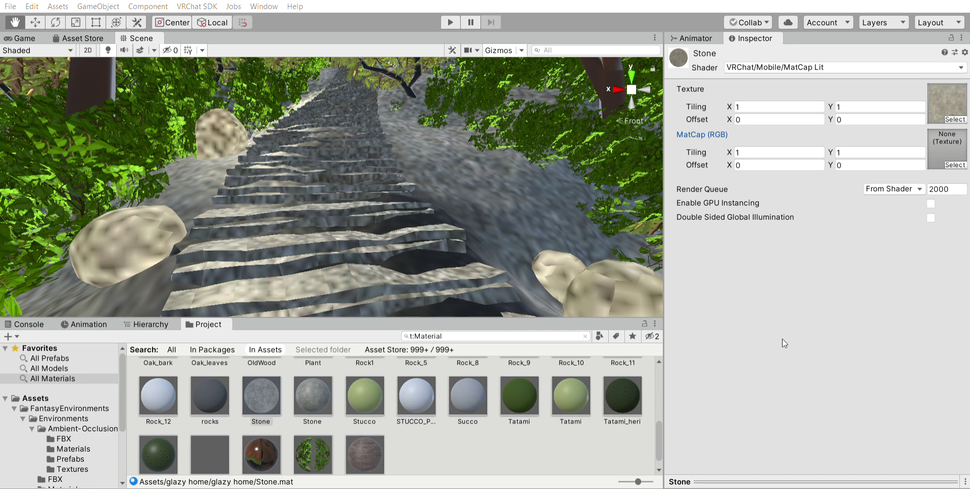
# - Try a series of textures in the MatCap slot of the Stone material on the boulders, ending with None
pyautogui.press('Right')
pyautogui.press('Right')
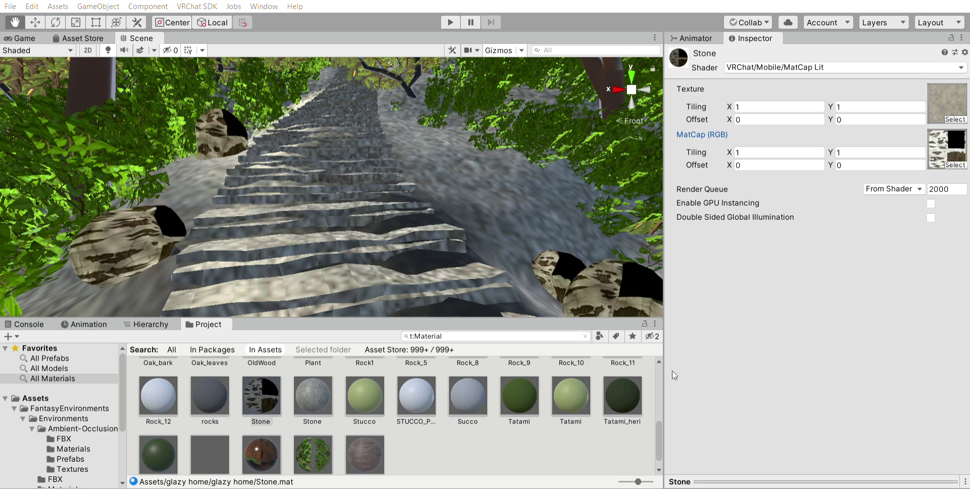
pyautogui.press('Right')
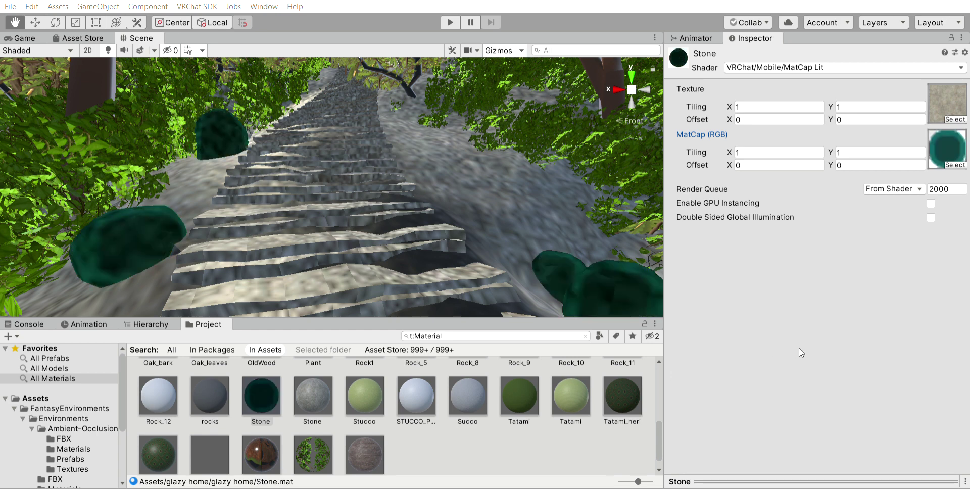
pyautogui.press('Right')
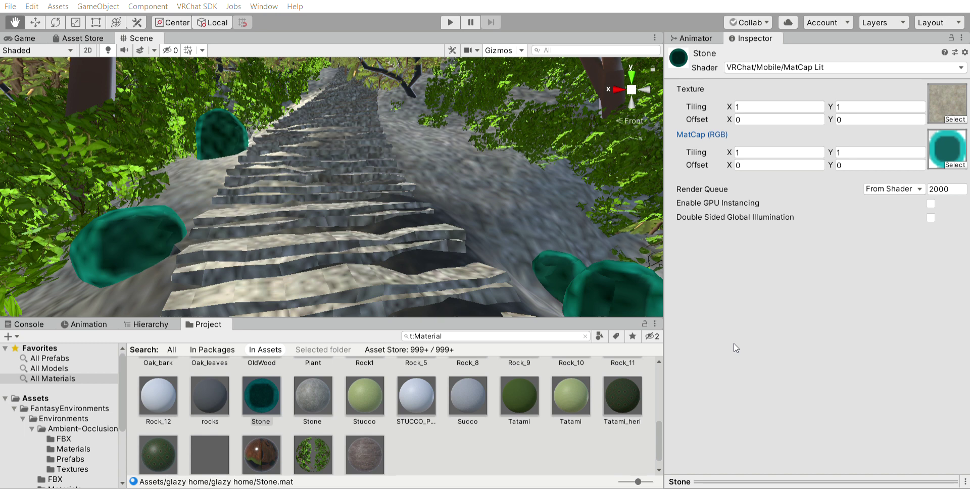
pyautogui.press('Right')
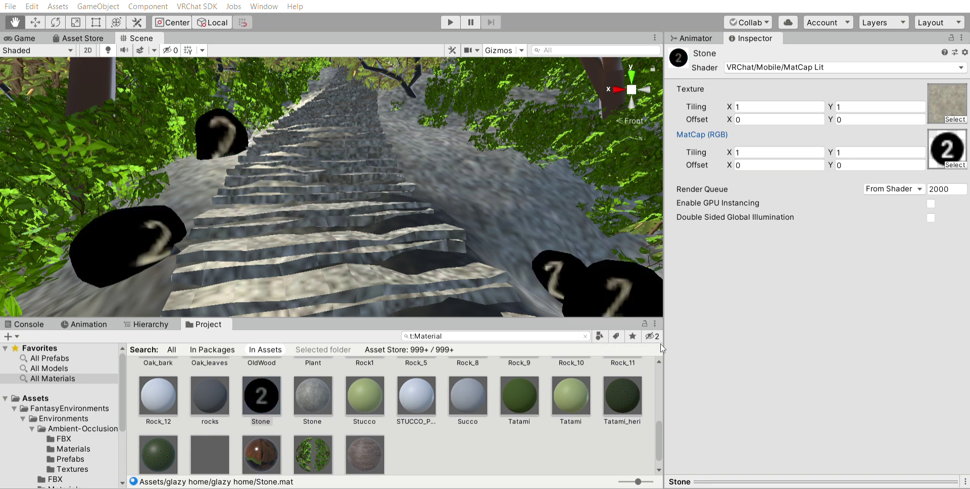
pyautogui.press('Right')
pyautogui.press('Right')
pyautogui.press('Left')
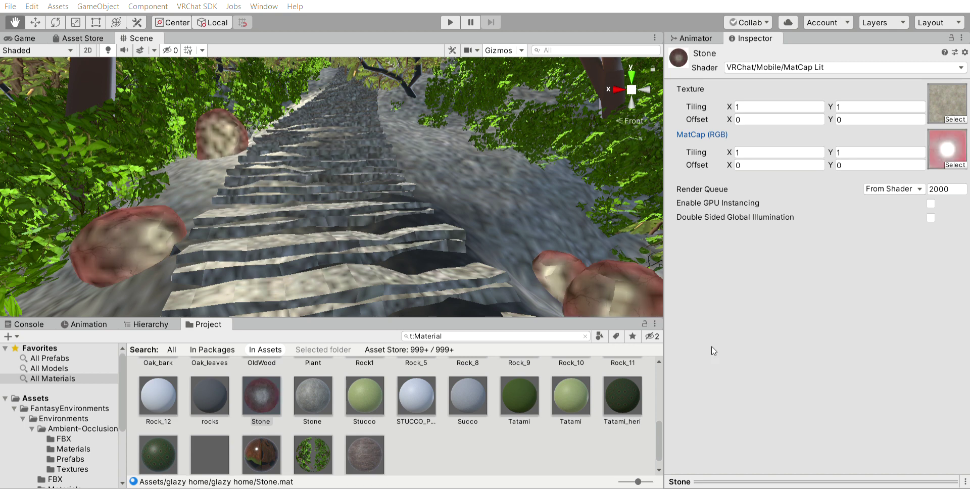
pyautogui.press('Right')
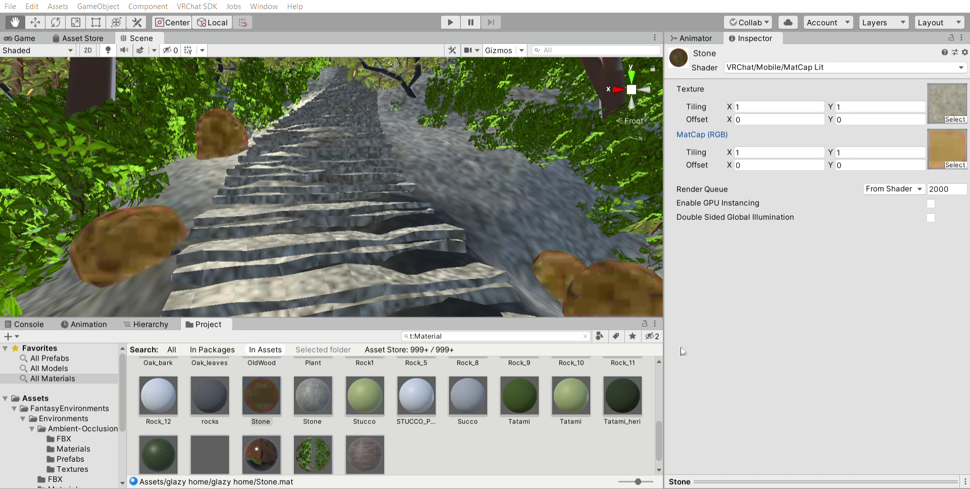
pyautogui.press('Right')
pyautogui.press('Right')
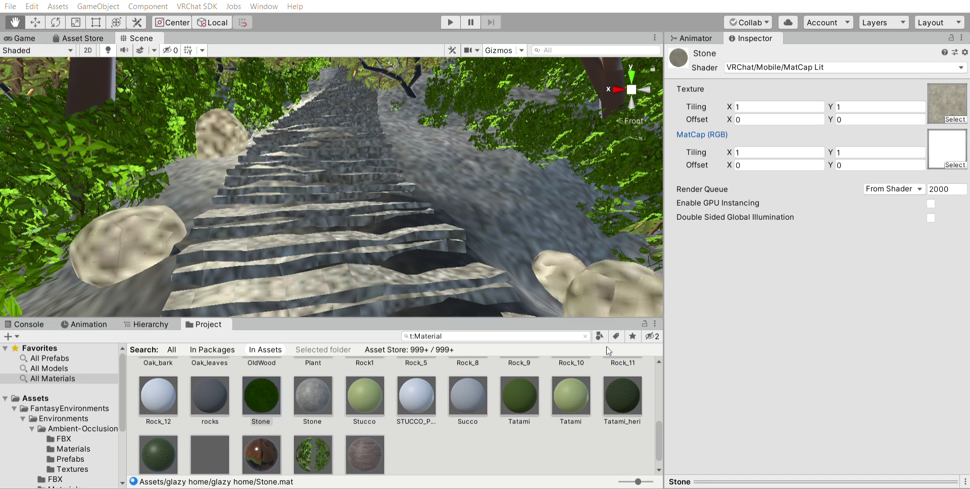
pyautogui.press('Right')
pyautogui.press('Right')
pyautogui.press('Right')
pyautogui.press('Right')
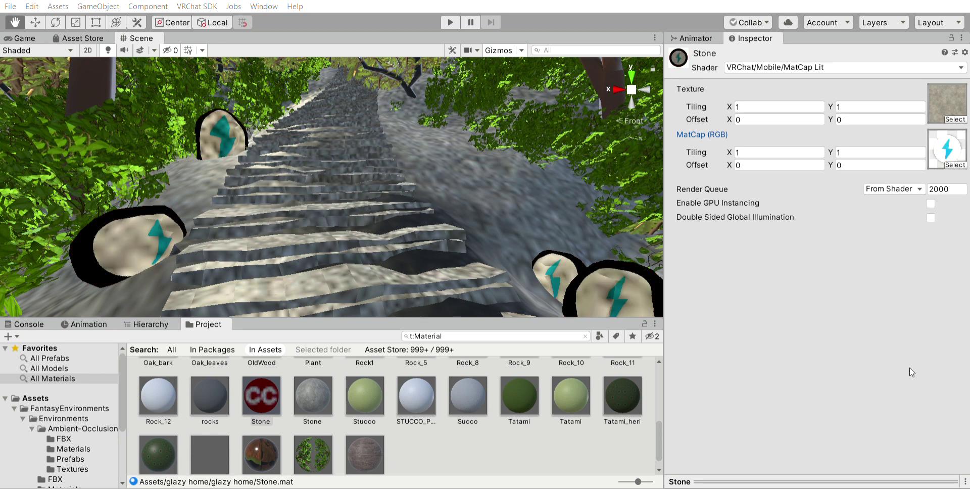
pyautogui.press('Right')
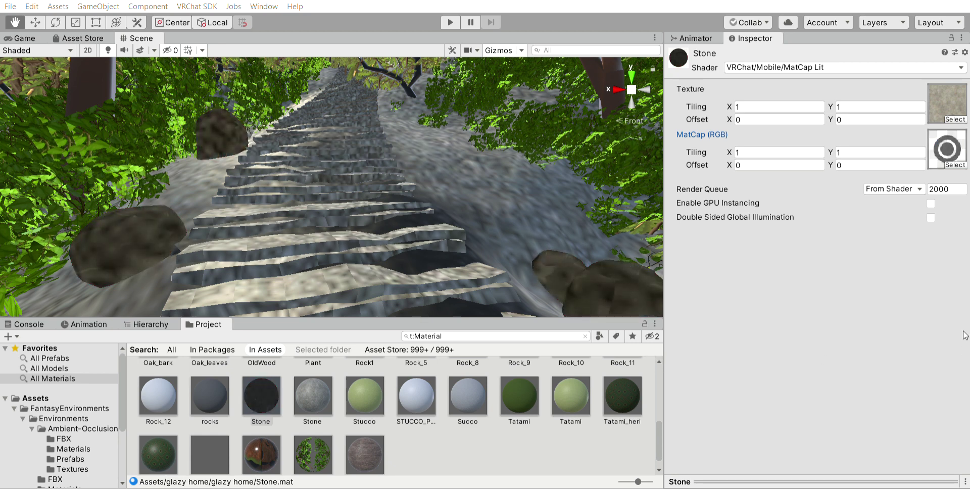
pyautogui.press('Home')
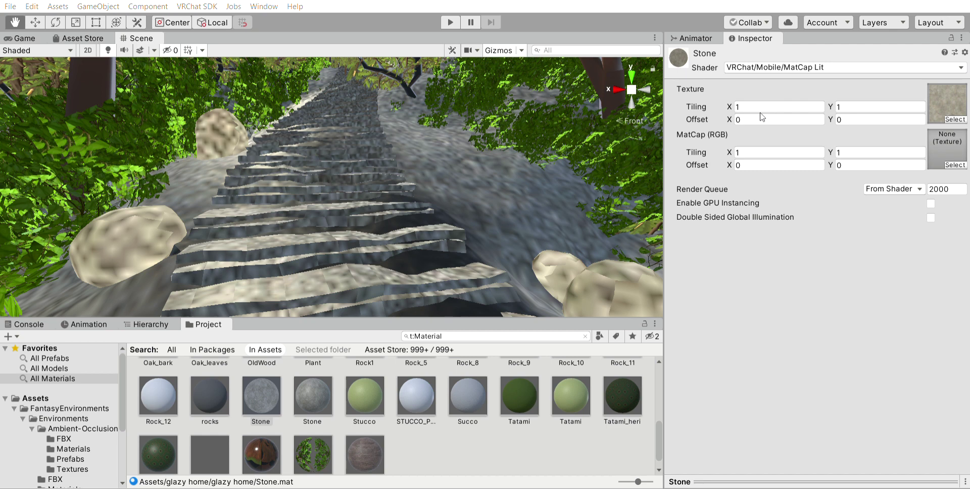
# - Undo the Stone material's switch to the MatCap Lit shader and set its Metallic value to 1
pyautogui.hotkey('ctrl', 'z')
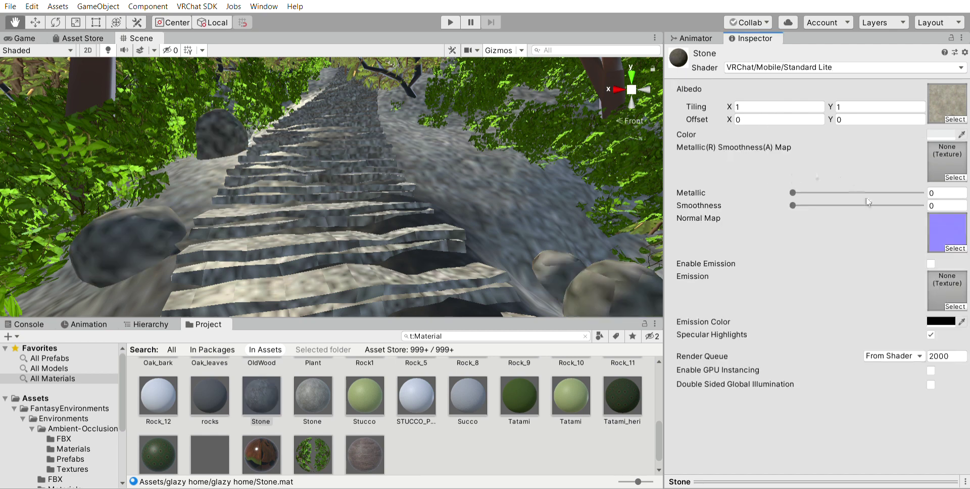
pyautogui.moveTo(793, 193); pyautogui.dragTo(969, 196)
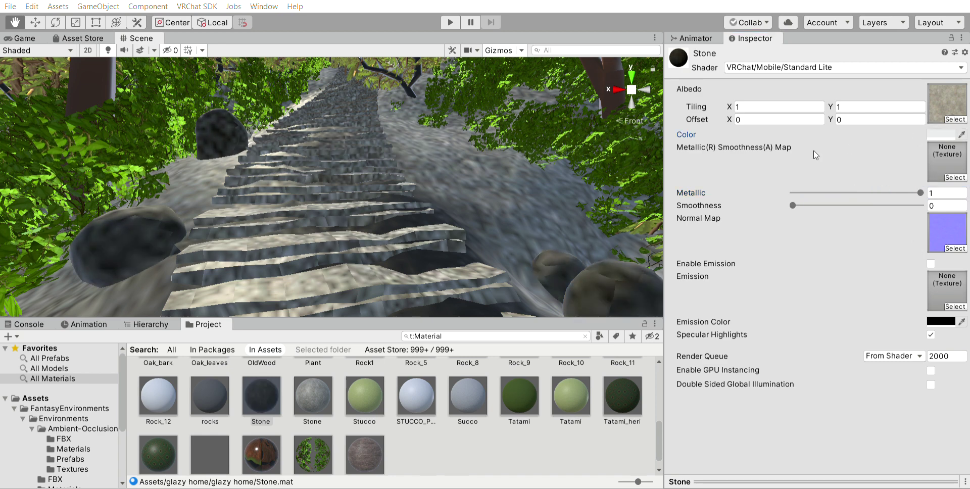
# - Enable emission on the Stone material and set its emission color to a dark brown
pyautogui.click(941, 321)
pyautogui.click(931, 264)
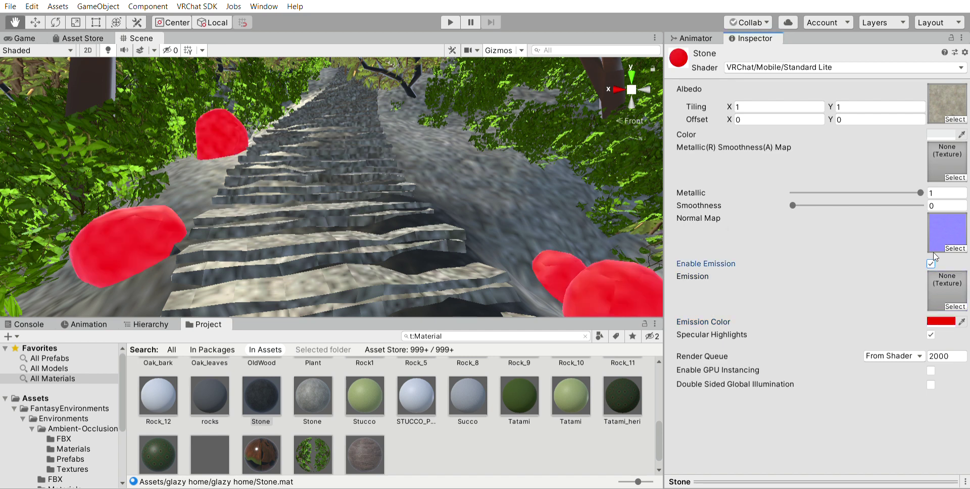
pyautogui.click(961, 321)
pyautogui.click(638, 252)
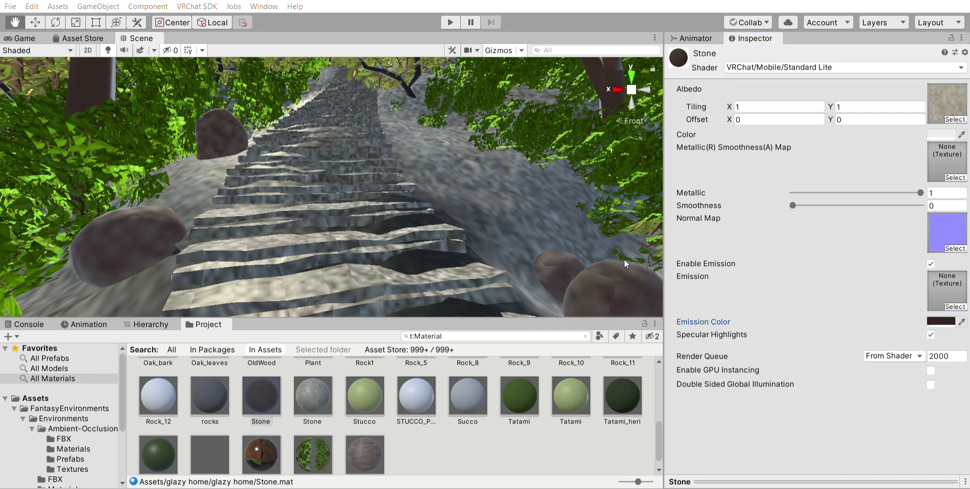
pyautogui.click(608, 252)
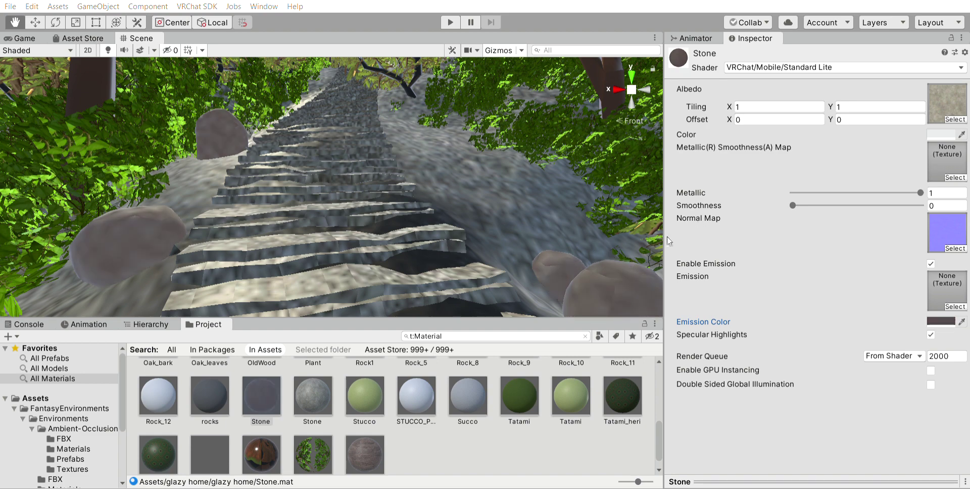
pyautogui.click(628, 251)
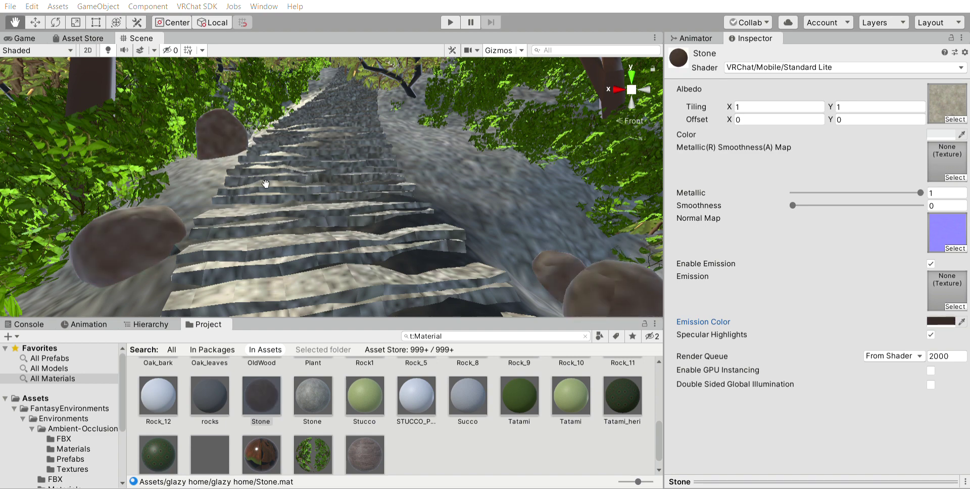
# - Check the boulders along the path to the torii gate and look through the list of all materials
pyautogui.scroll(-5, 266, 183)
pyautogui.scroll(-3, 314, 190)
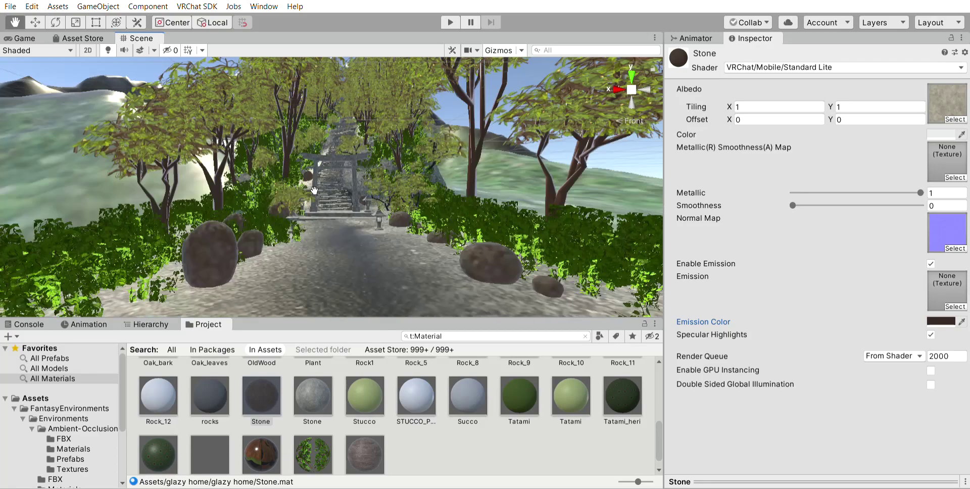
pyautogui.moveTo(313, 190); pyautogui.dragTo(286, 195, button='right')
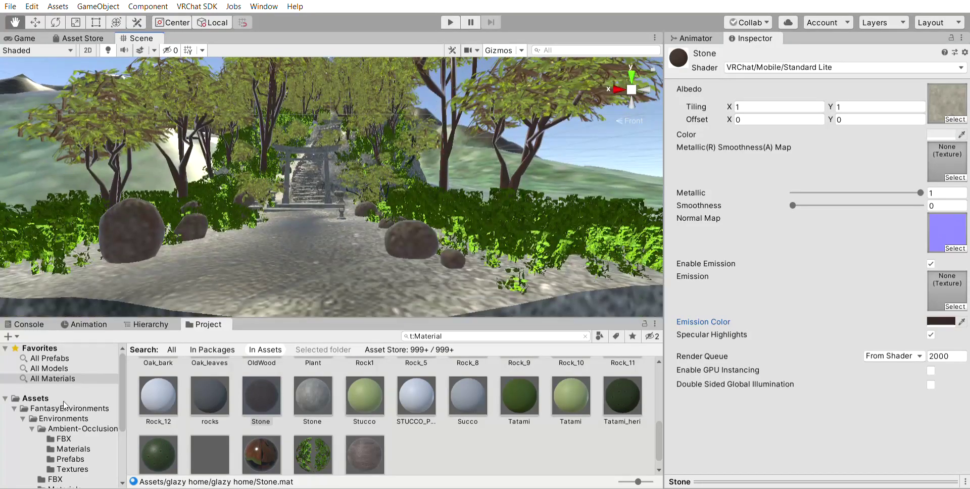
pyautogui.scroll(3, 234, 389)
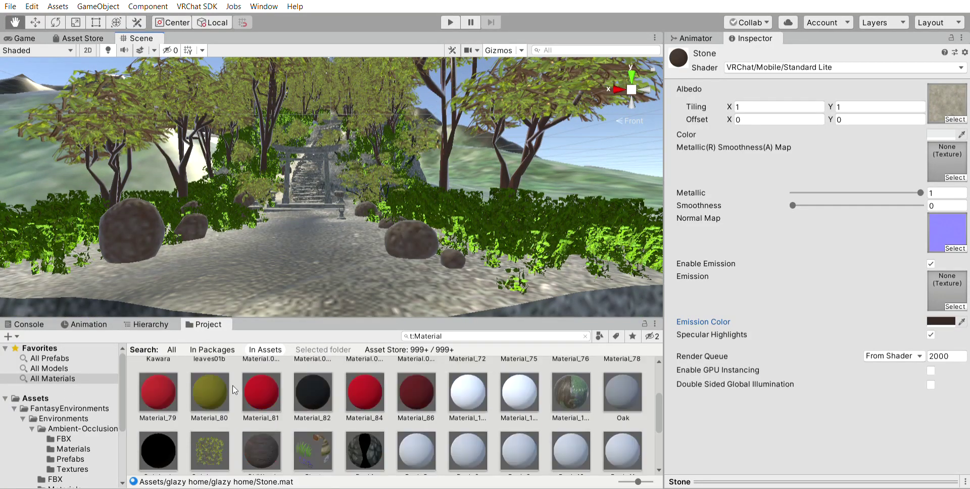
pyautogui.scroll(-1, 233, 390)
pyautogui.scroll(4, 324, 389)
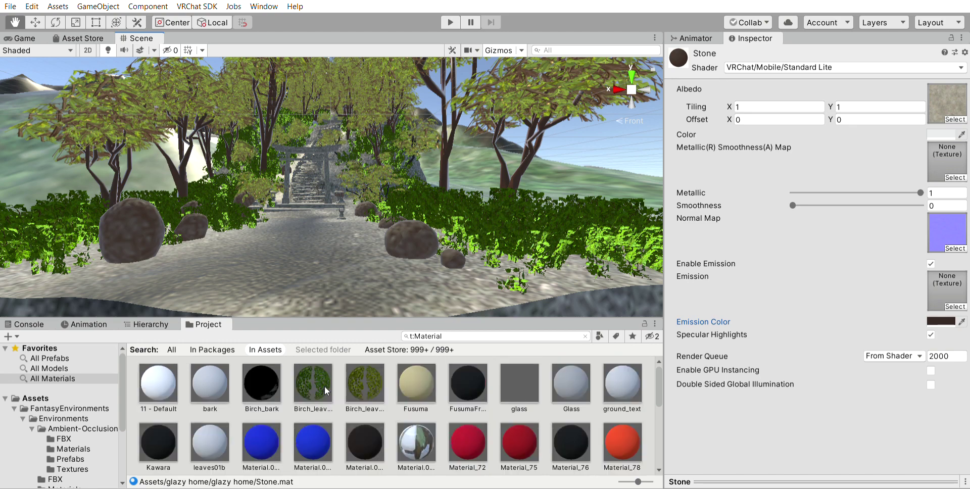
pyautogui.scroll(-5, 325, 386)
pyautogui.scroll(2, 325, 386)
pyautogui.scroll(3, 324, 386)
pyautogui.scroll(-6, 324, 386)
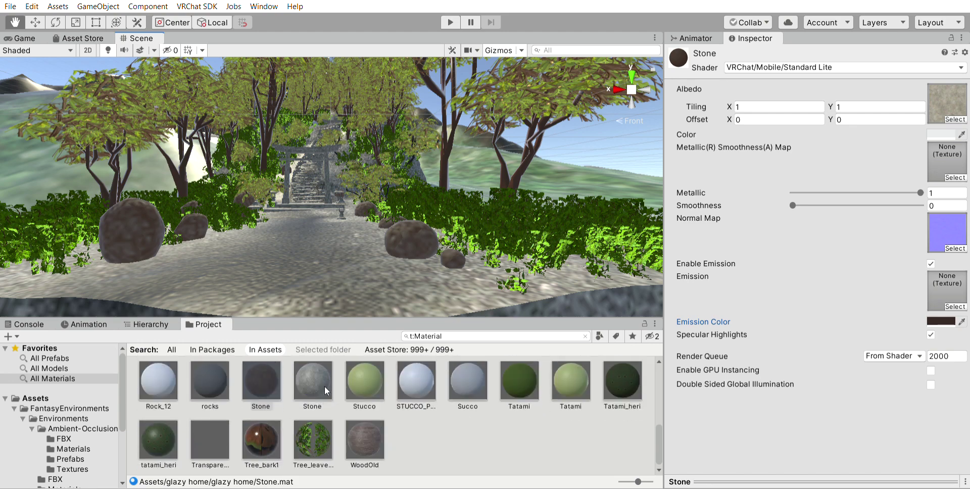
pyautogui.scroll(1, 325, 386)
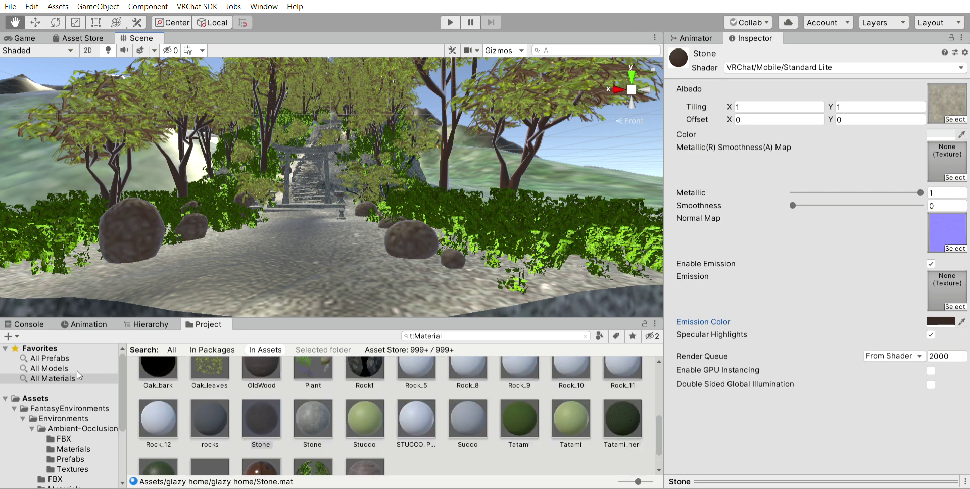
# - Look through the Ambient-Occlusion-Trees and Environments folders, ending with the textures in Environments/Textures
pyautogui.click(94, 451)
pyautogui.press('Down')
pyautogui.press('Down')
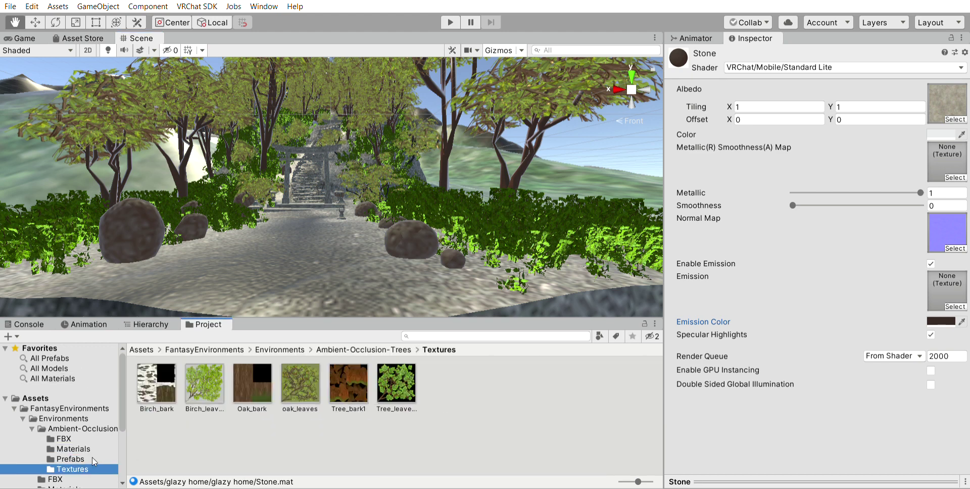
pyautogui.press('Up')
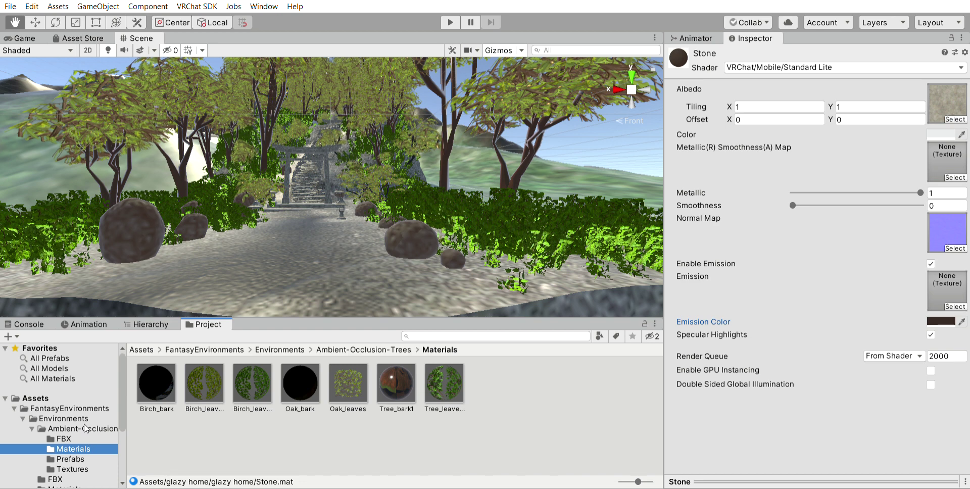
pyautogui.press('Up')
pyautogui.press('Up')
pyautogui.press('Up')
pyautogui.press('Up')
pyautogui.scroll(-3, 93, 401)
pyautogui.click(66, 444)
pyautogui.scroll(-1, 68, 440)
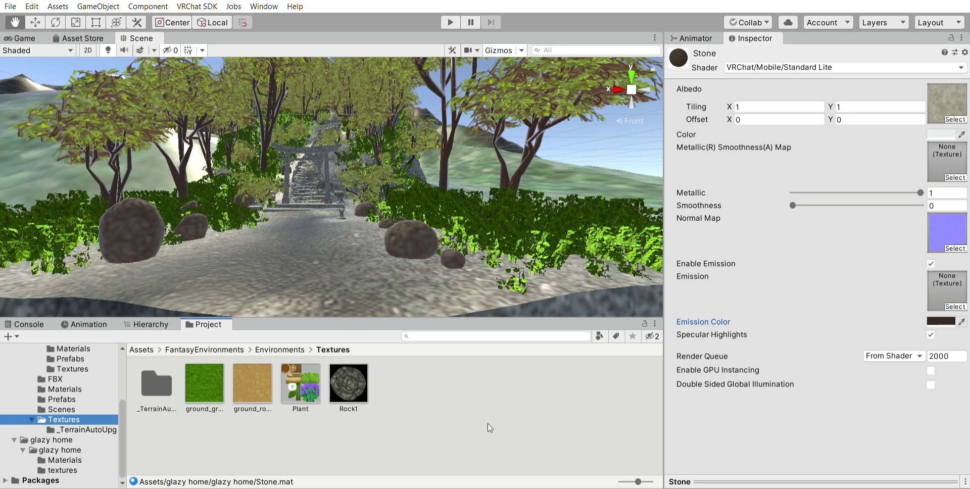
# - Import the free Better Landscape Pack from the Asset Store into the project
pyautogui.click(79, 38)
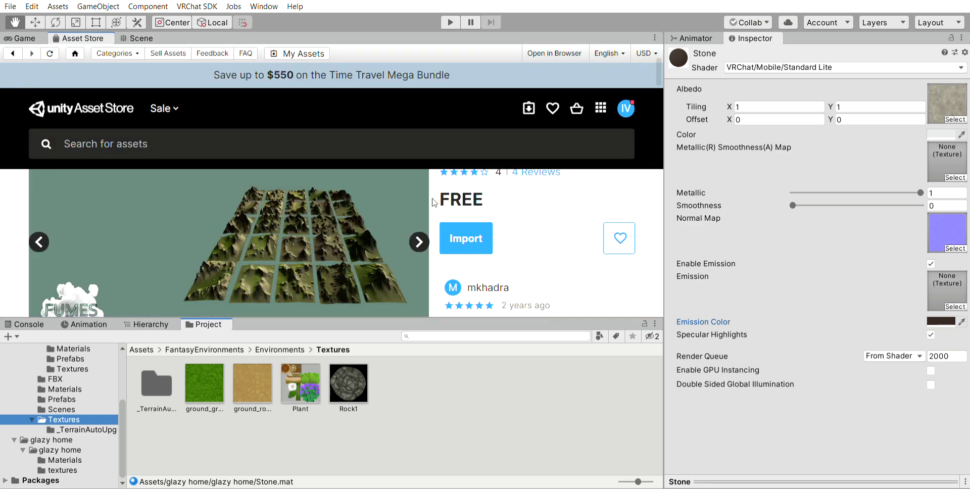
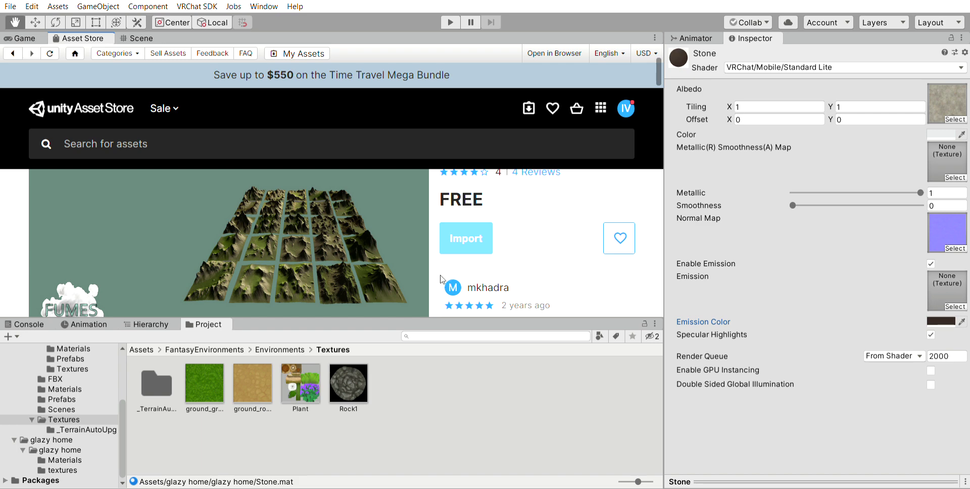
pyautogui.scroll(1, 80, 383)
pyautogui.scroll(5, 80, 383)
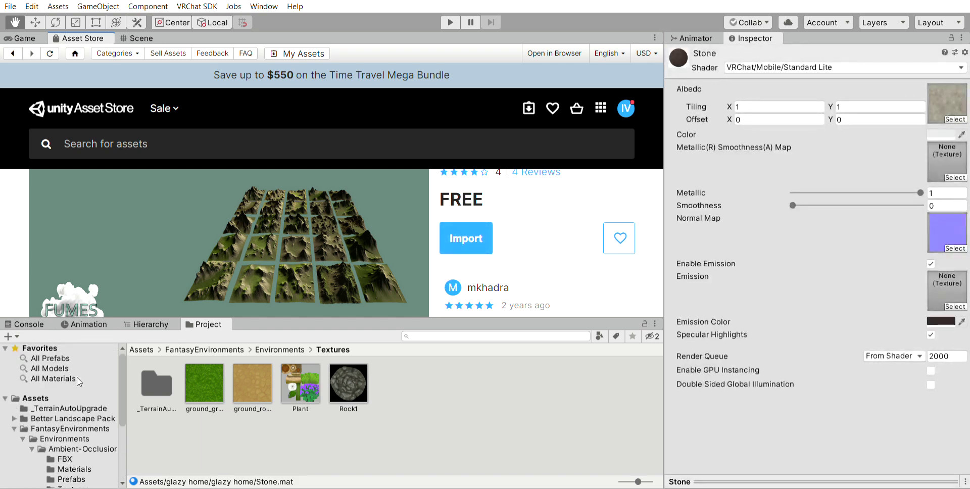
# - Find the Terrain_3 prefab in the list of all prefabs and place it in the scene near the mountain map
pyautogui.click(61, 358)
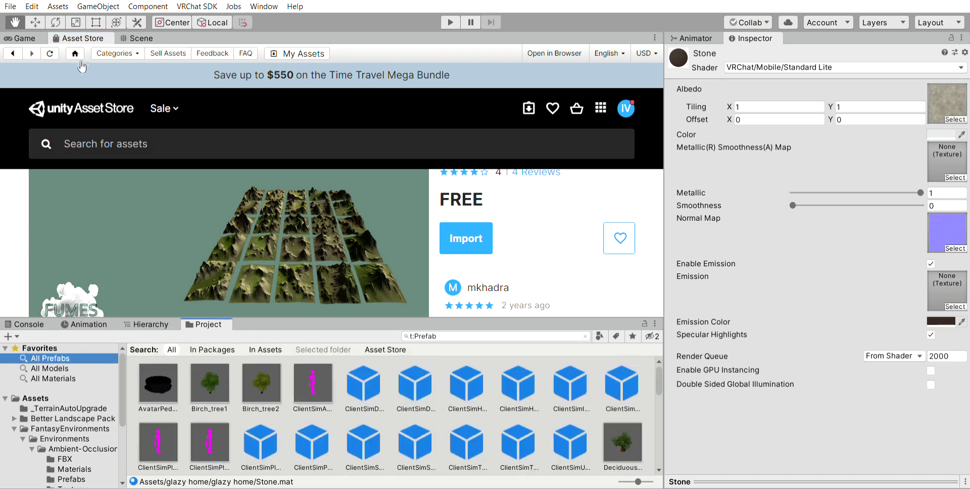
pyautogui.click(142, 38)
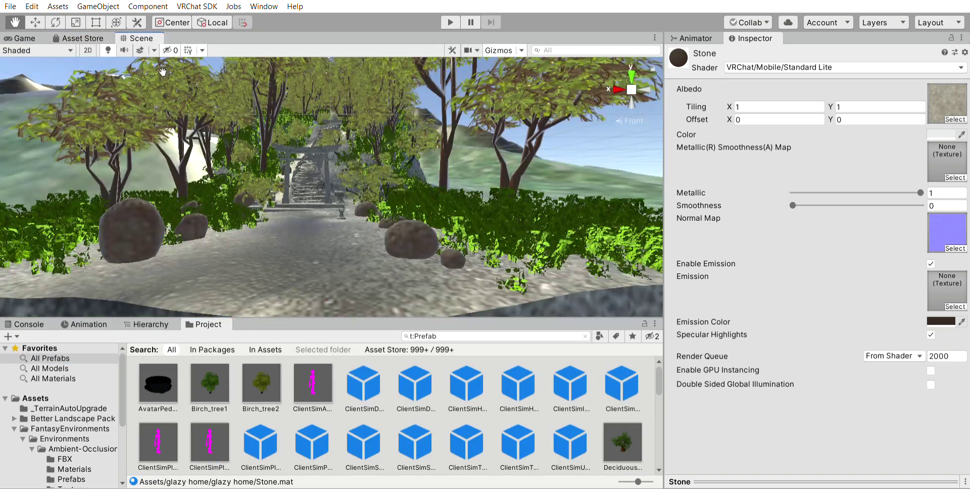
pyautogui.scroll(-5, 318, 372)
pyautogui.scroll(-5, 319, 366)
pyautogui.scroll(10, 318, 366)
pyautogui.scroll(-3, 318, 366)
pyautogui.moveTo(363, 371); pyautogui.dragTo(302, 243)
pyautogui.press('f')
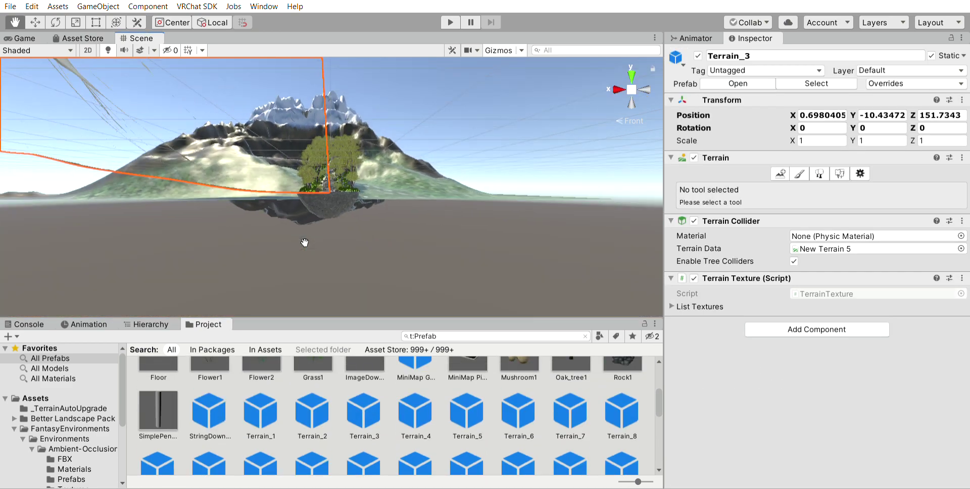
# - View Terrain_3 from above and look through its sculpting, tree painting, terrain settings and neighbor terrain tools
pyautogui.click(631, 71)
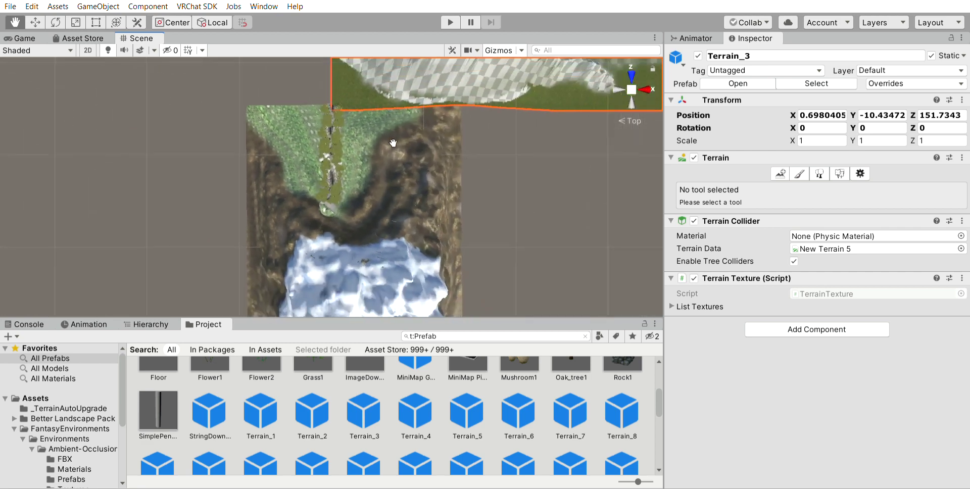
pyautogui.scroll(-3, 377, 219)
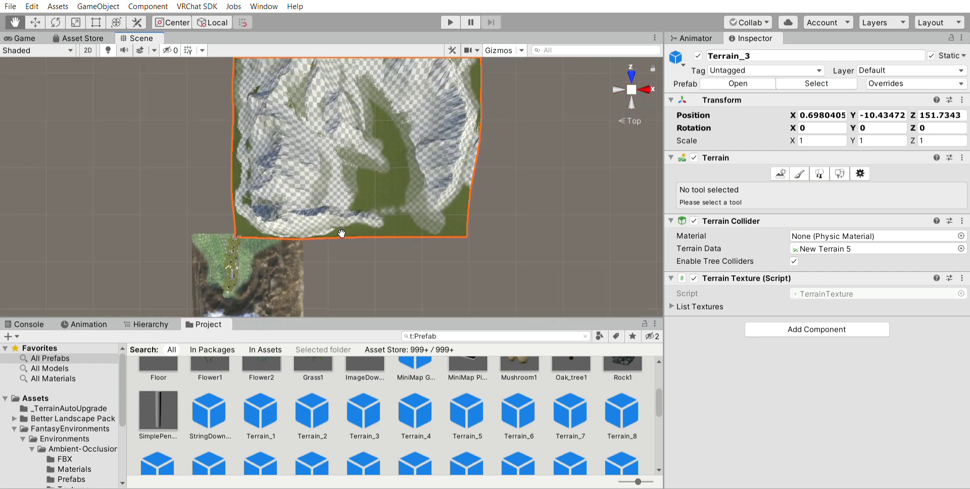
pyautogui.moveTo(301, 268)
pyautogui.mouseDown()
pyautogui.moveTo(292, 297)
pyautogui.moveTo(276, 299)
pyautogui.mouseUp()
pyautogui.click(35, 22)
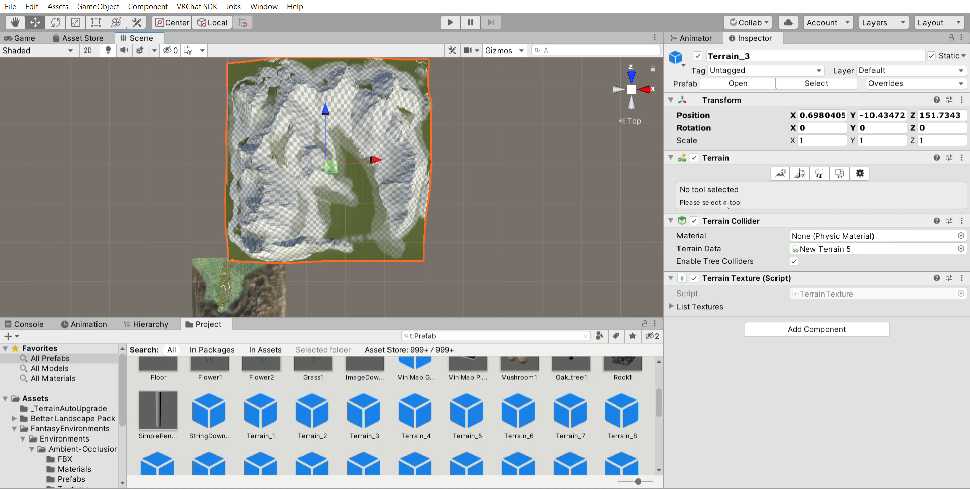
pyautogui.click(800, 173)
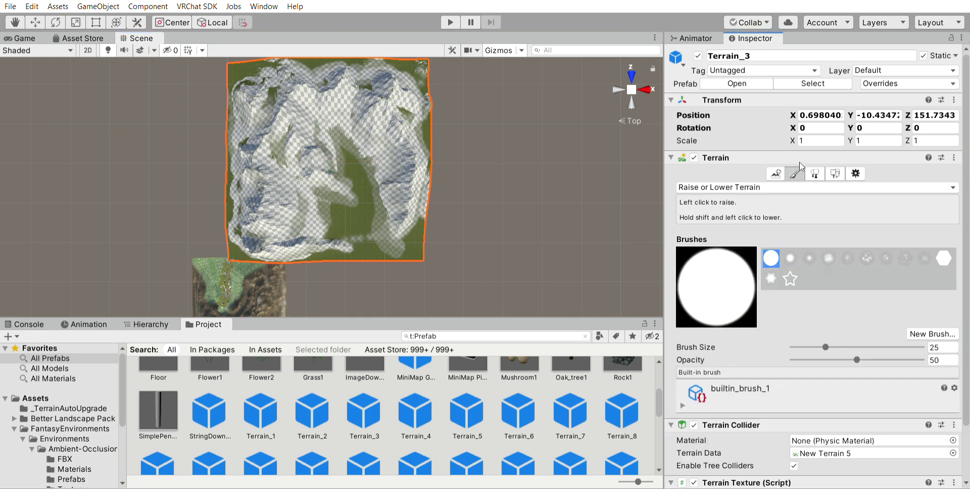
pyautogui.scroll(-3, 805, 332)
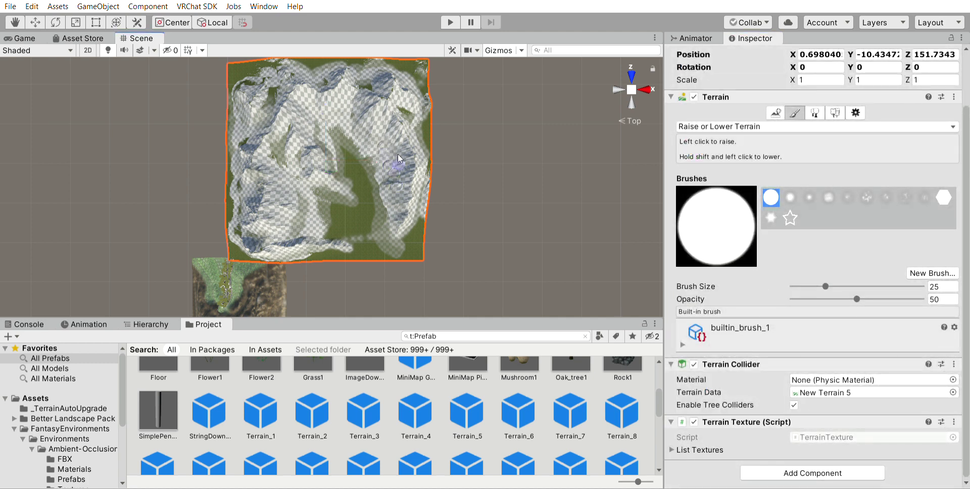
pyautogui.scroll(3, 398, 154)
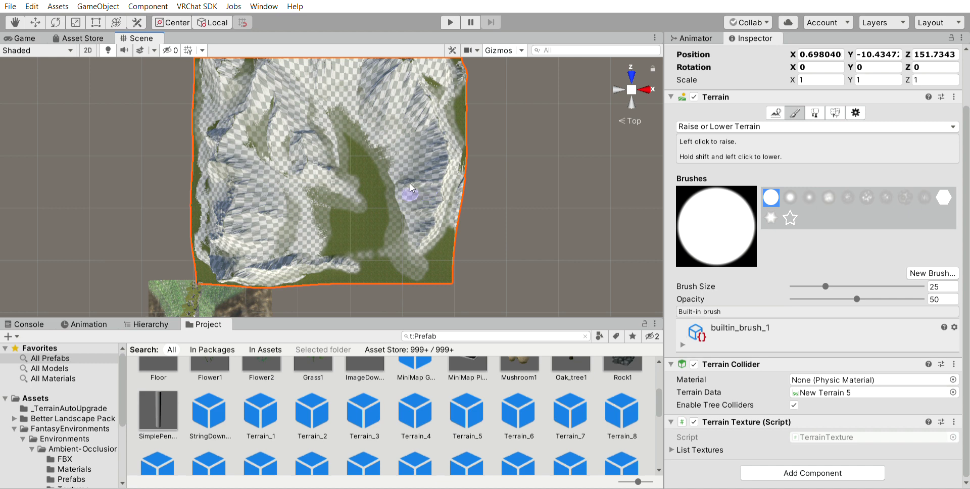
pyautogui.click(815, 112)
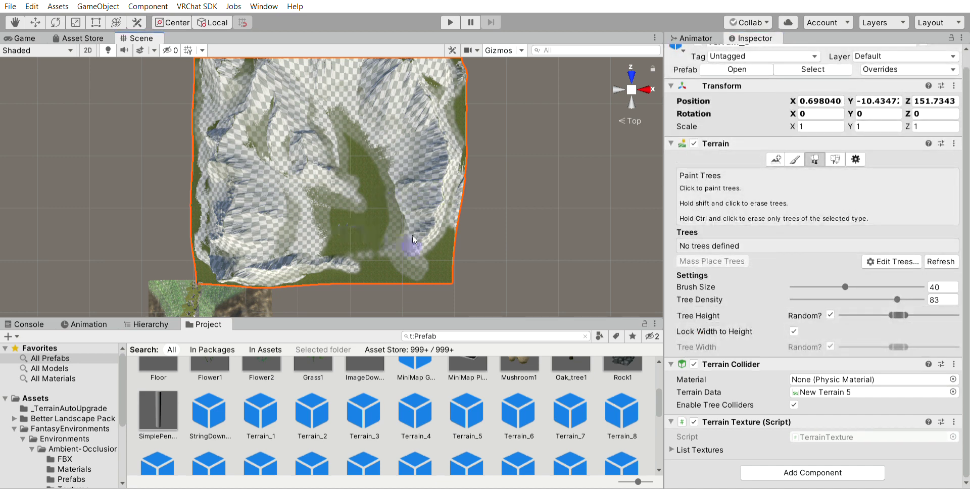
pyautogui.scroll(5, 413, 240)
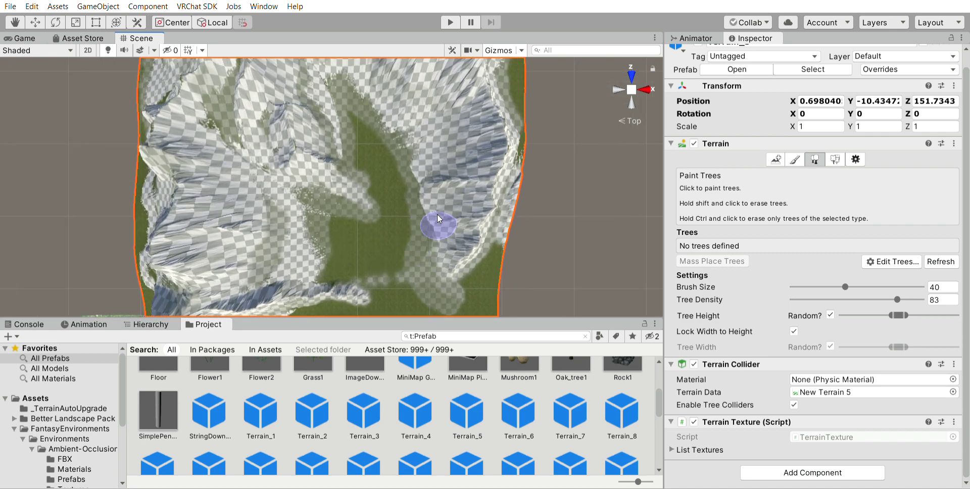
pyautogui.scroll(-5, 438, 218)
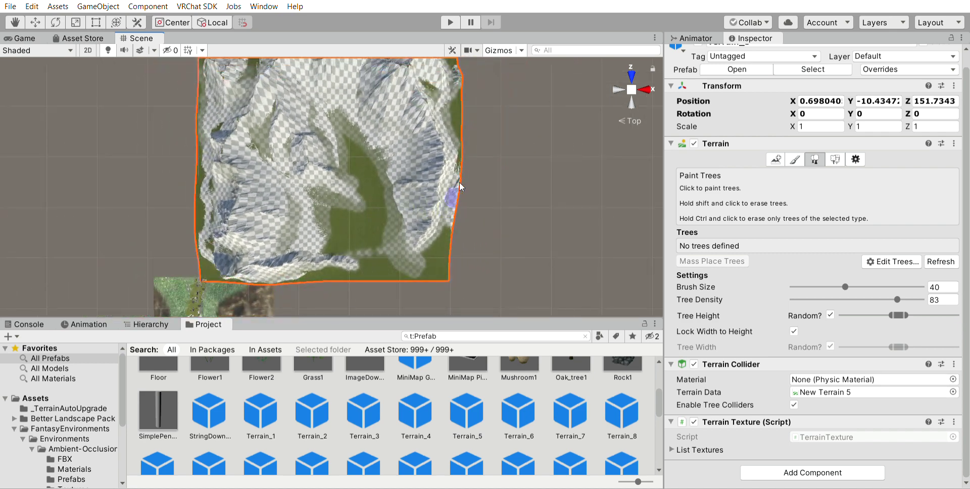
pyautogui.click(856, 159)
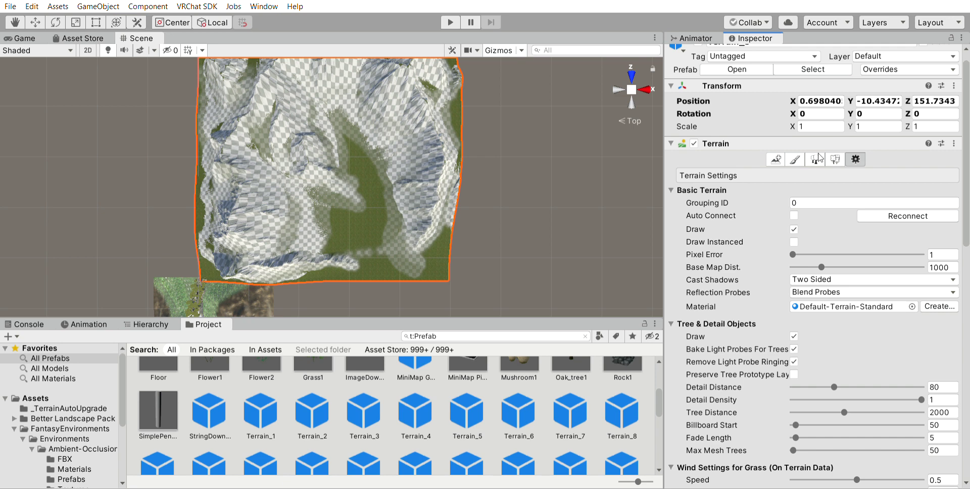
pyautogui.click(779, 160)
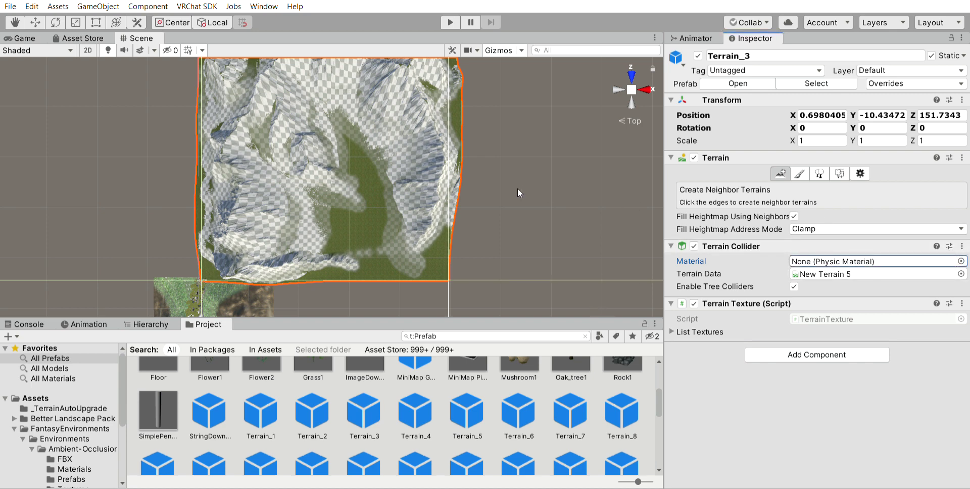
# - Expand Terrain_3's texture list and, for Cliff, enable Default Texture and set Min Steepness to 0.342
pyautogui.click(677, 331)
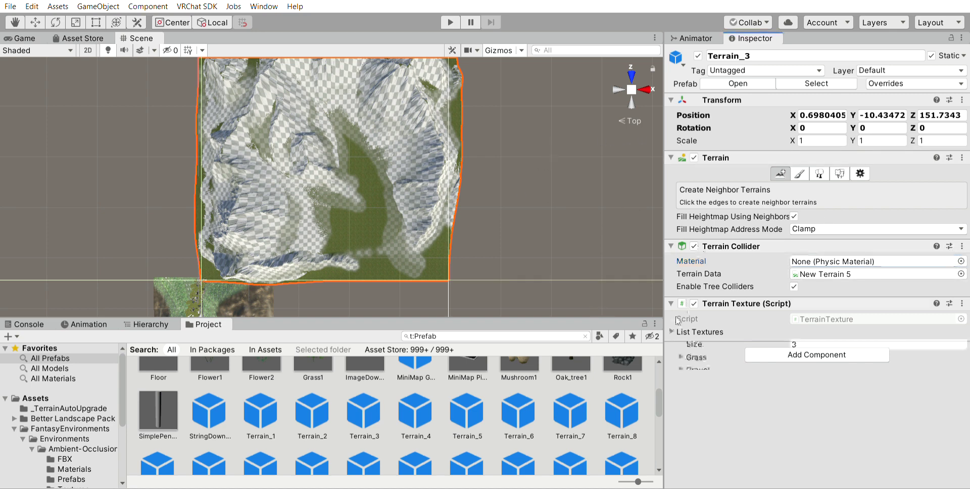
pyautogui.click(726, 356)
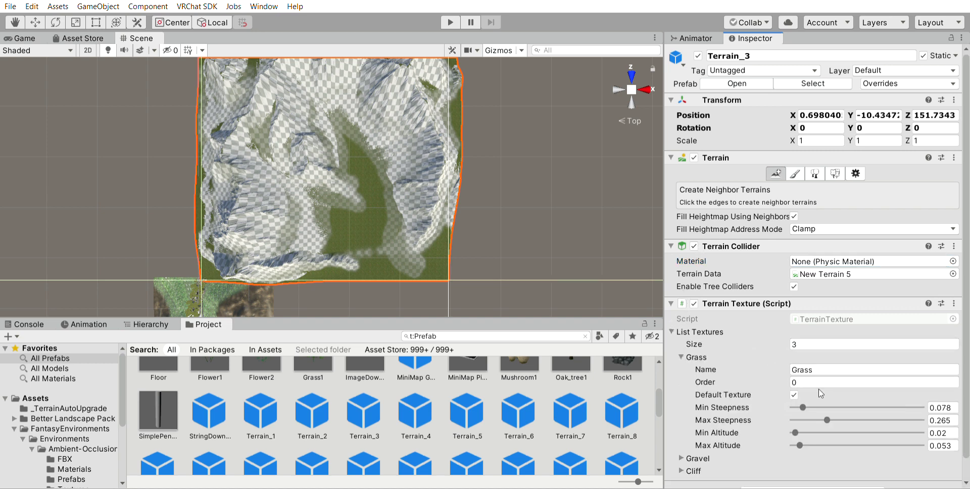
pyautogui.scroll(-1, 738, 417)
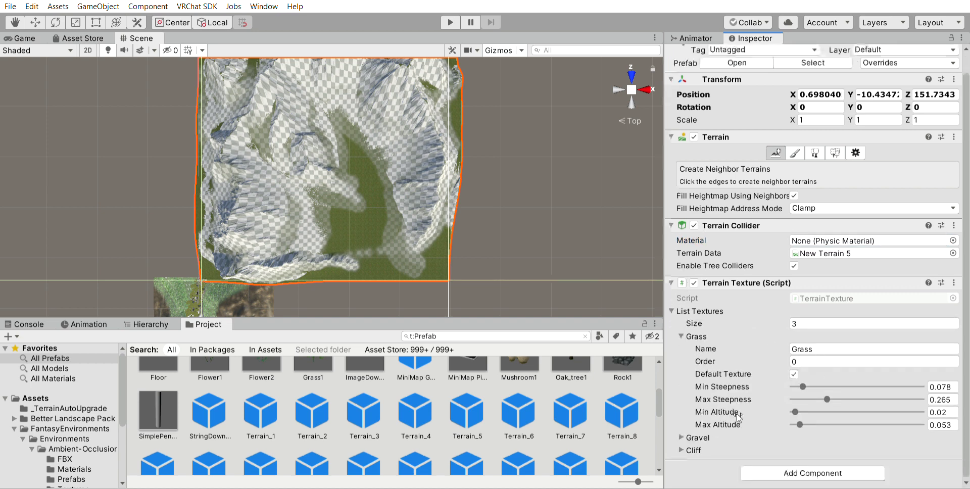
pyautogui.click(696, 438)
pyautogui.scroll(-4, 718, 427)
pyautogui.click(694, 450)
pyautogui.scroll(-4, 732, 435)
pyautogui.click(794, 399)
pyautogui.click(850, 412)
pyautogui.moveTo(849, 412); pyautogui.dragTo(837, 412)
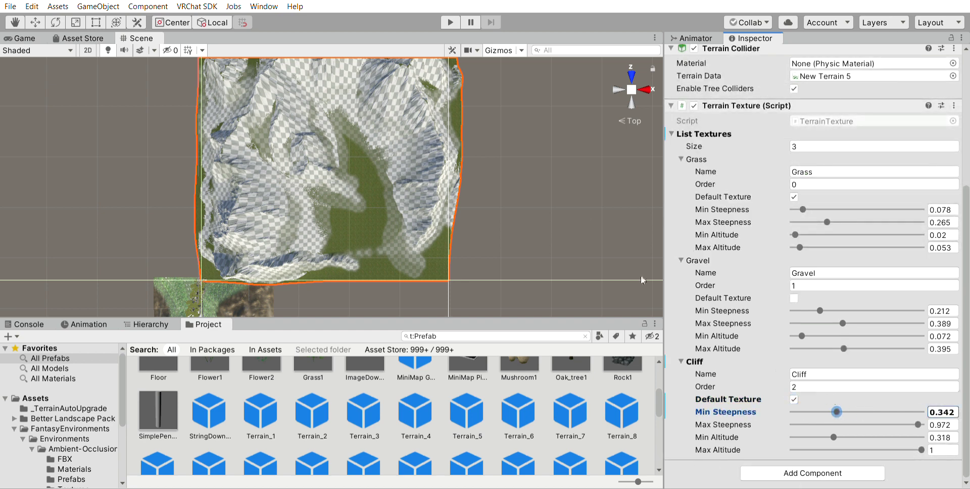
# - Try to apply materials such as lambert2 from the list of all materials to the Terrain_3 mountains
pyautogui.click(620, 87)
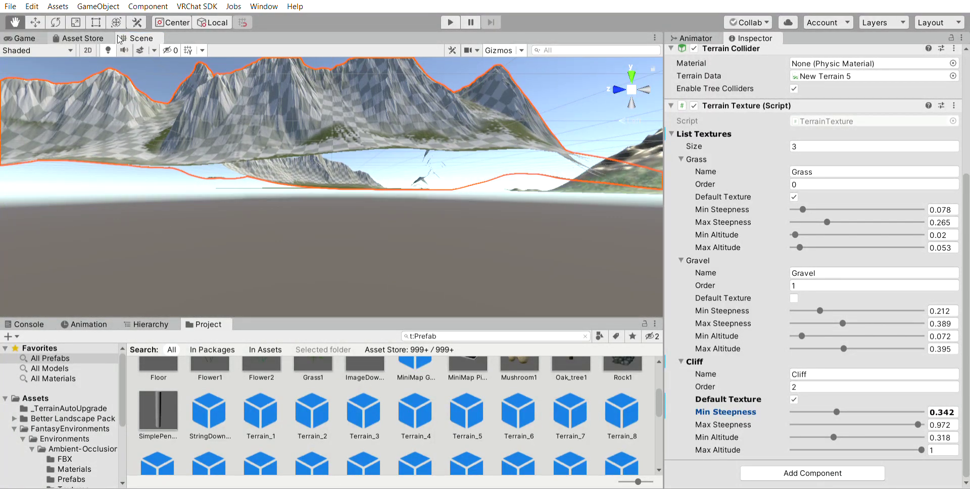
pyautogui.click(60, 378)
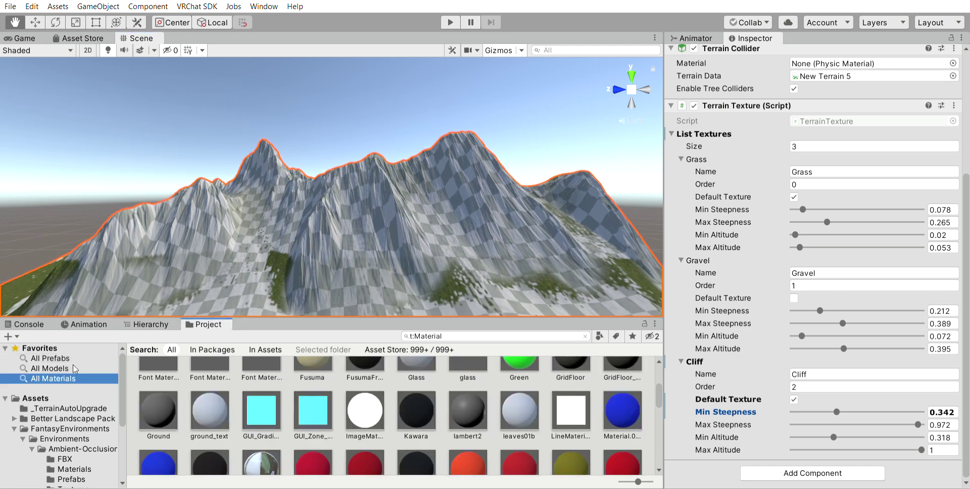
pyautogui.scroll(1, 313, 404)
pyautogui.scroll(-2, 313, 404)
pyautogui.moveTo(265, 430); pyautogui.dragTo(375, 269)
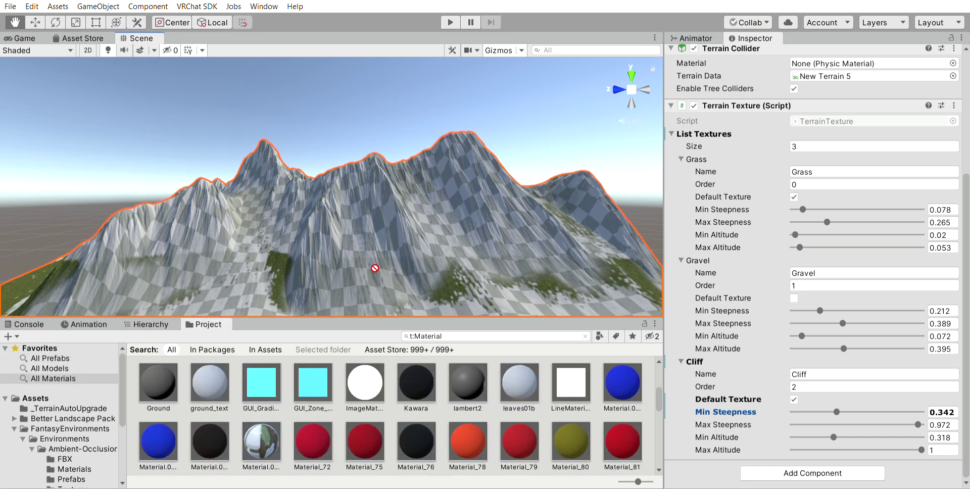
pyautogui.press('w')
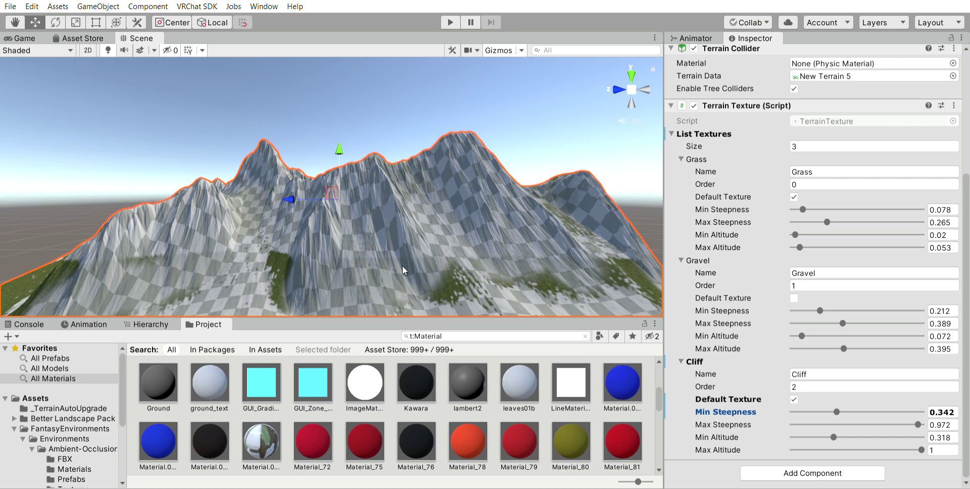
pyautogui.scroll(1, 453, 377)
pyautogui.moveTo(465, 389); pyautogui.dragTo(401, 260)
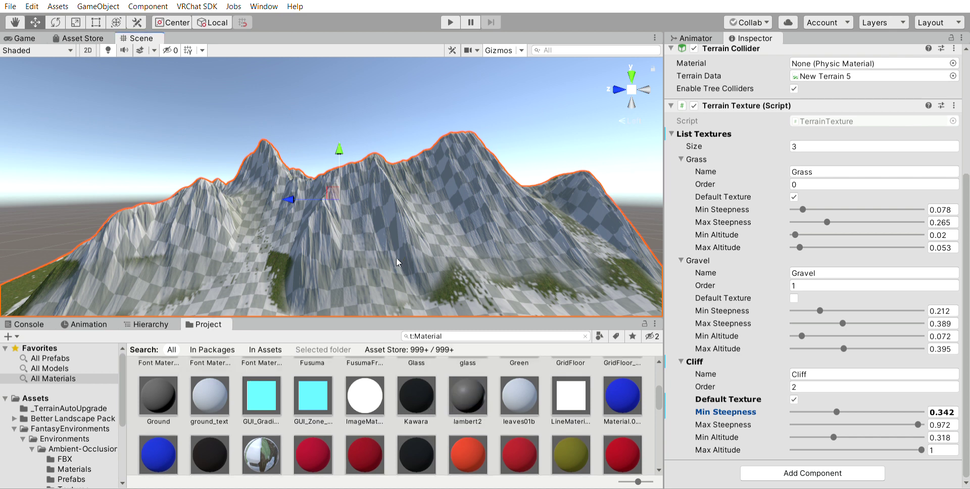
pyautogui.scroll(3, 430, 392)
pyautogui.scroll(3, 316, 370)
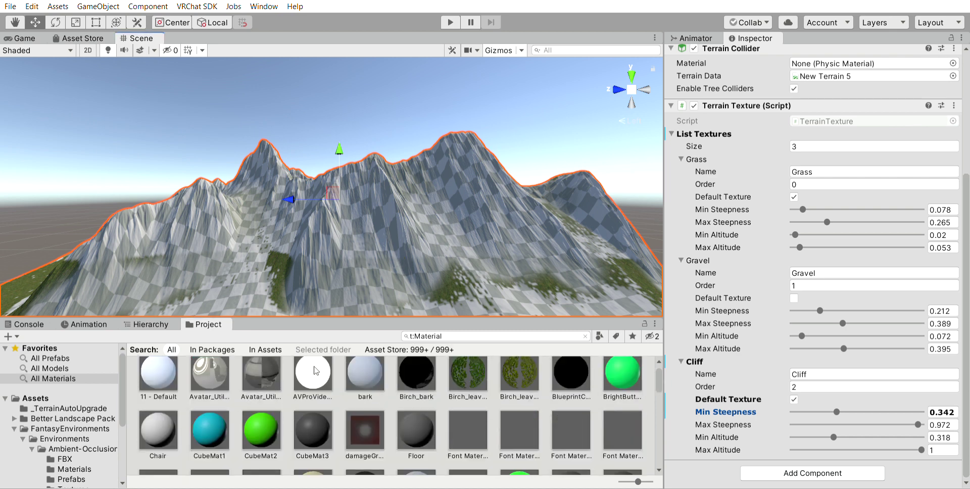
pyautogui.scroll(1, 290, 376)
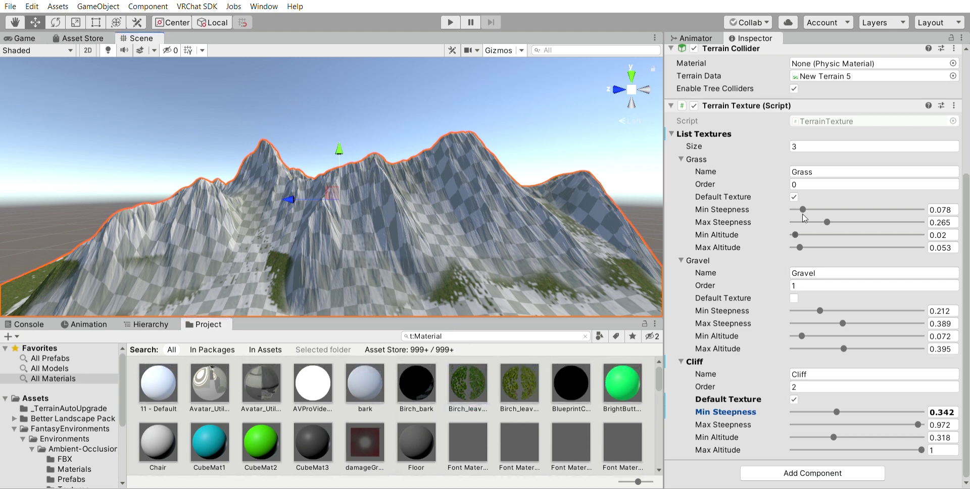
# - Locate Terrain_3's terrain data in the Terrains folder and try to apply the New Terrain 7 asset to the mountains
pyautogui.scroll(5, 805, 210)
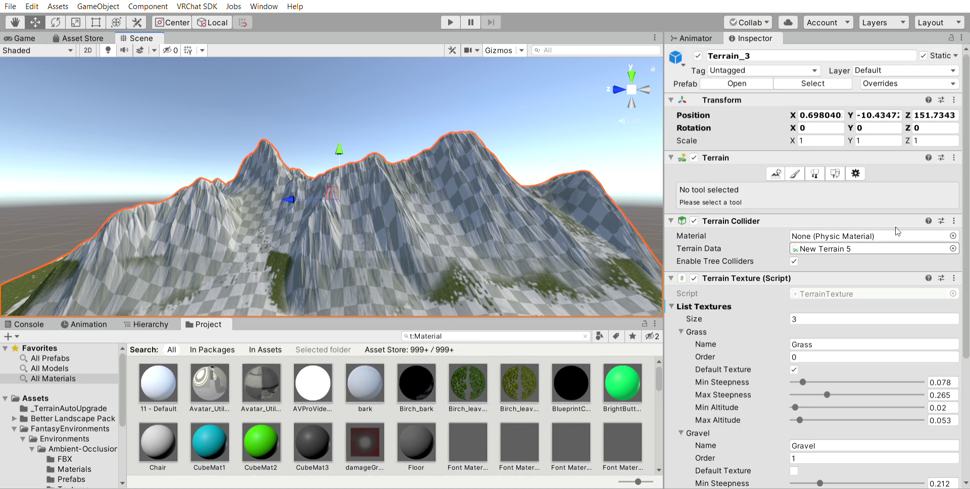
pyautogui.click(869, 249)
pyautogui.click(402, 389)
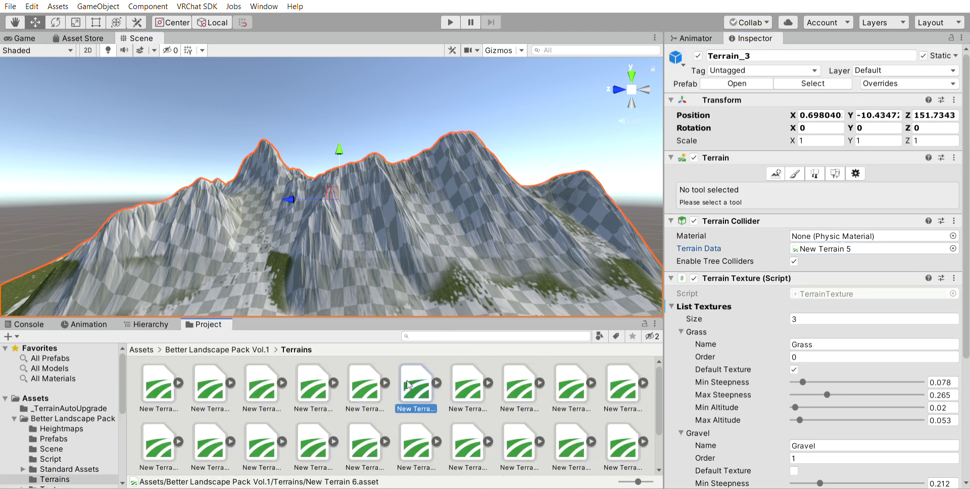
pyautogui.click(461, 394)
pyautogui.click(387, 258)
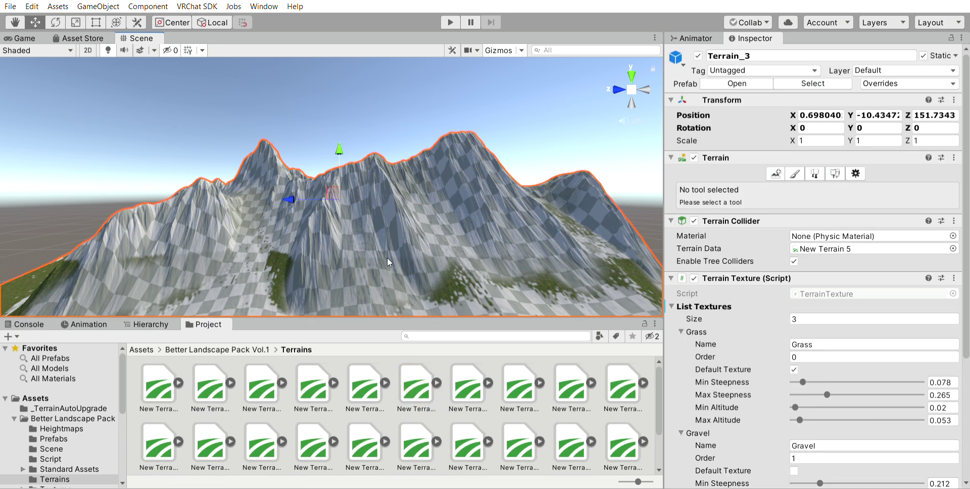
pyautogui.scroll(-5, 808, 308)
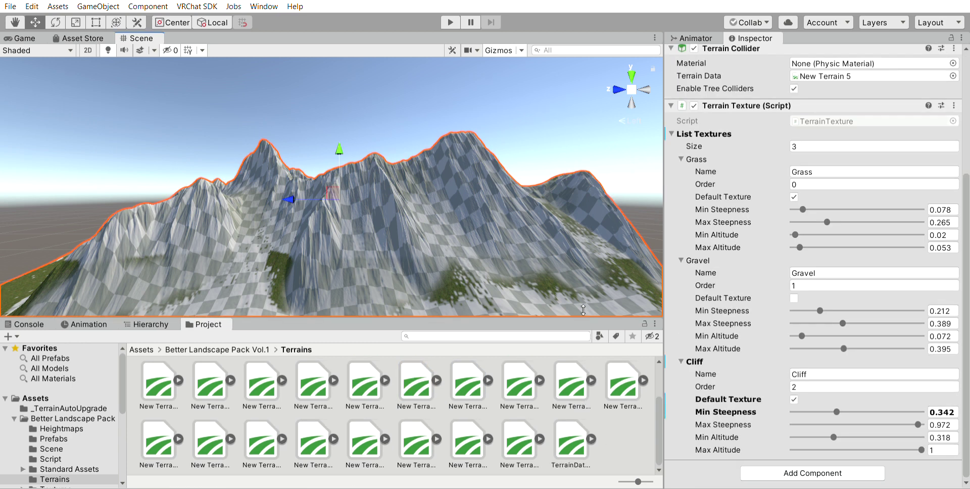
pyautogui.click(488, 258)
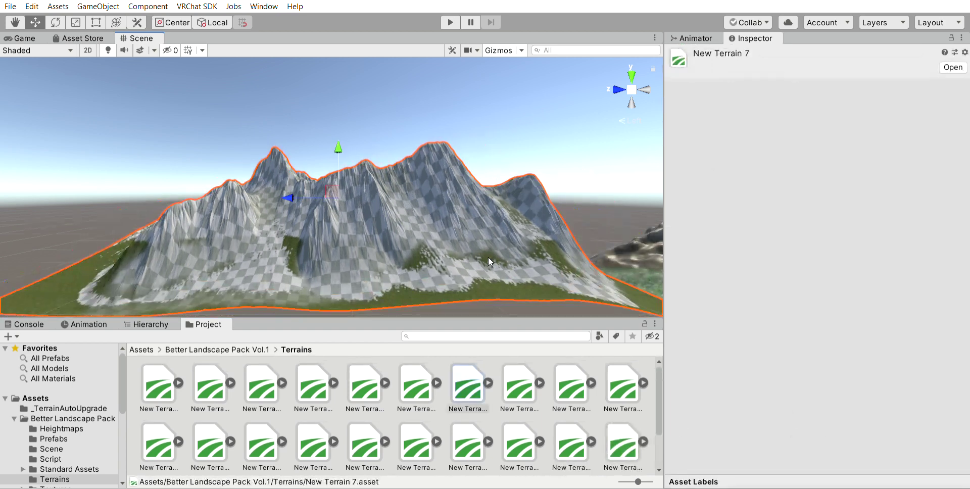
# - Enable Default Texture for Terrain_3's Gravel texture and set its Min Steepness to 0.136
pyautogui.scroll(-5, 699, 314)
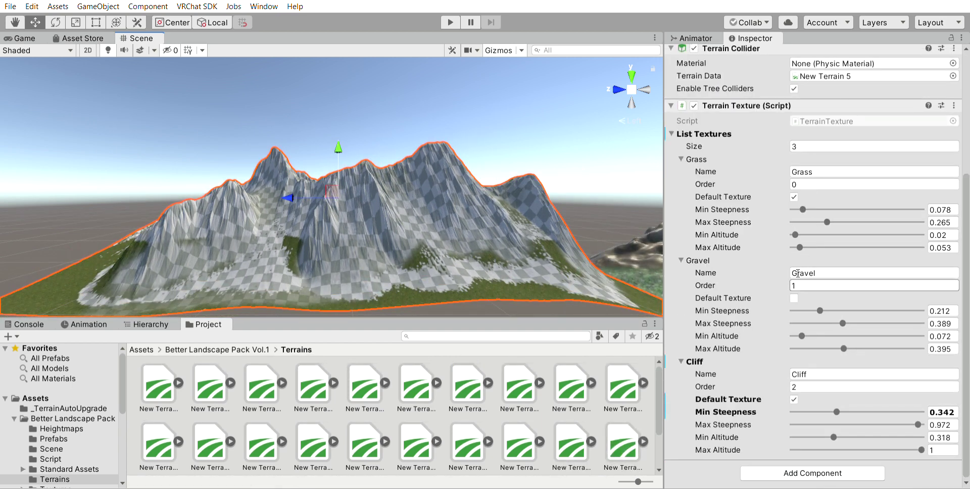
pyautogui.click(794, 298)
pyautogui.click(810, 310)
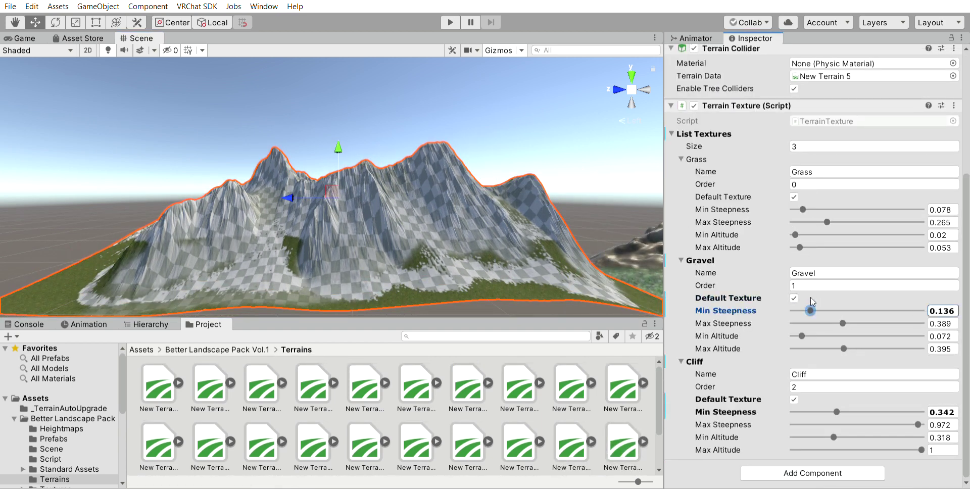
pyautogui.click(370, 288)
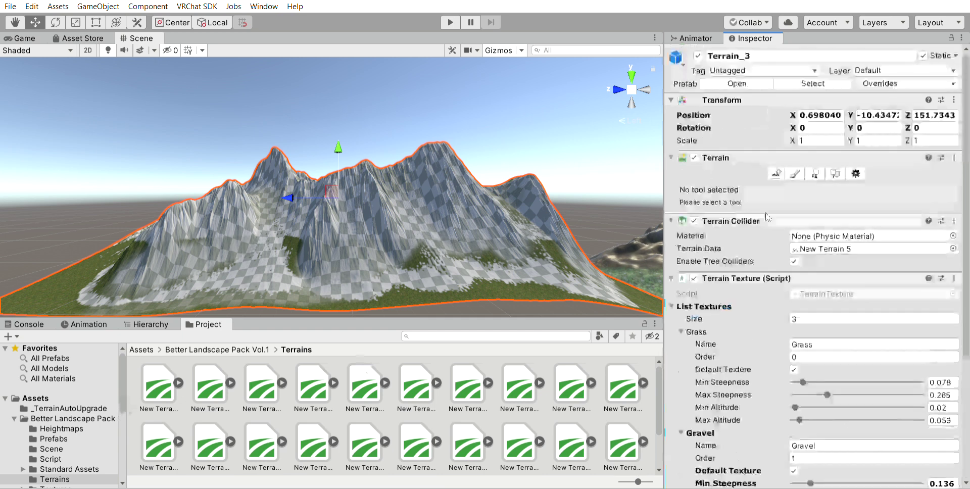
# - Look through Terrain_3's raise-or-lower brushes, neighbor terrain options and general terrain settings for a way to change its surface
pyautogui.click(795, 173)
pyautogui.click(794, 255)
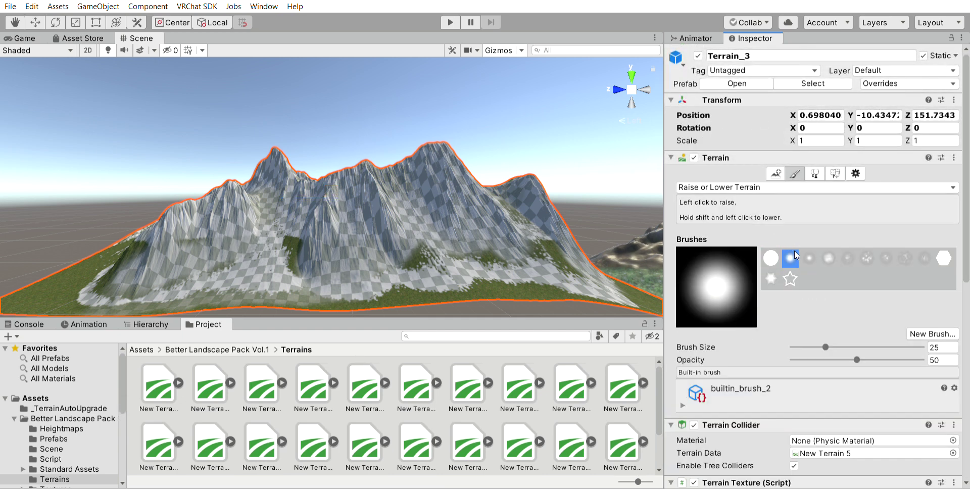
pyautogui.click(867, 257)
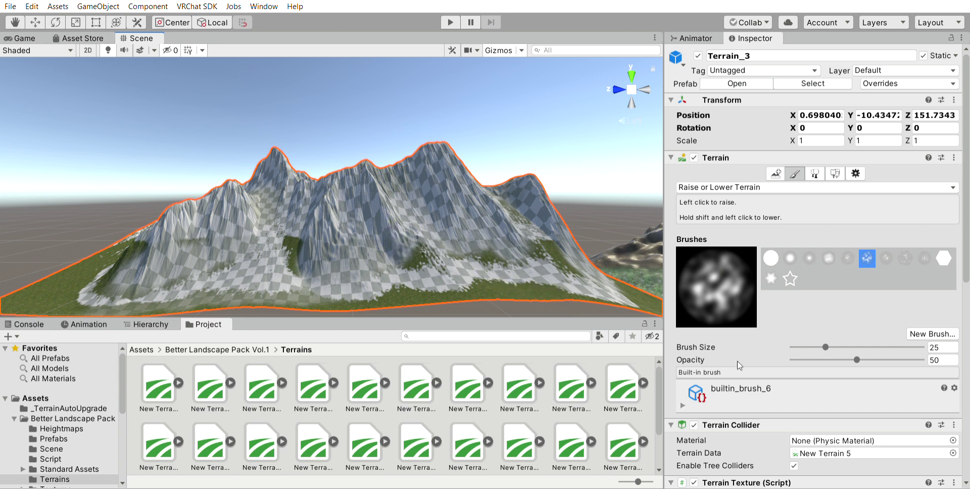
pyautogui.scroll(-3, 739, 365)
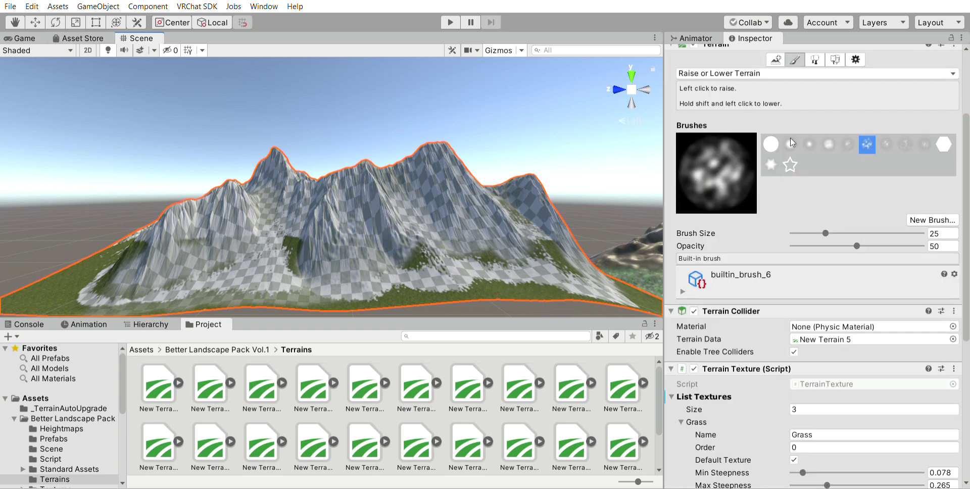
pyautogui.scroll(3, 790, 137)
pyautogui.click(782, 174)
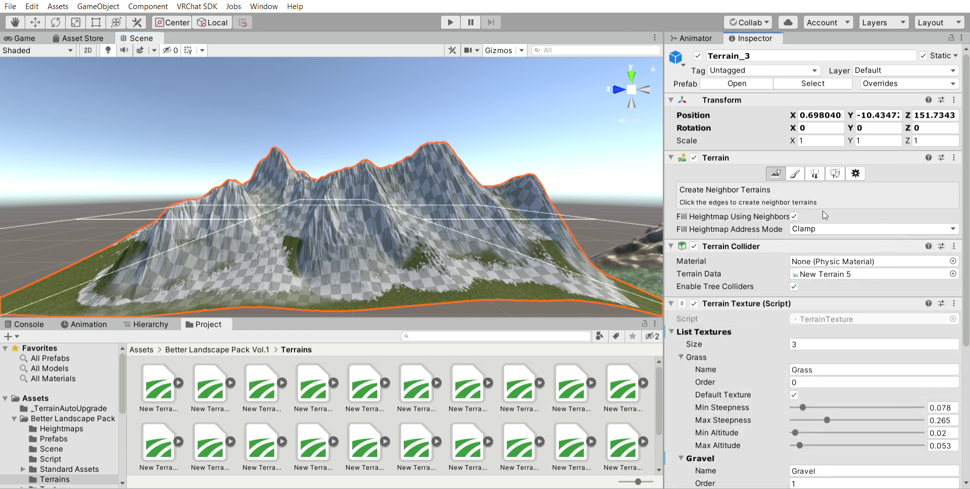
pyautogui.click(833, 230)
pyautogui.click(830, 229)
pyautogui.click(855, 174)
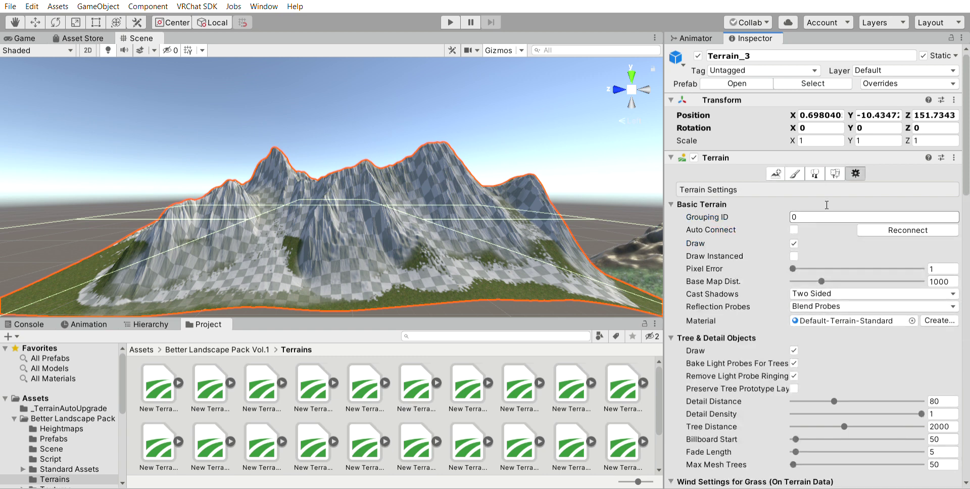
# - Open the Default-Terrain-Standard material assigned in Terrain_3's basic terrain settings to inspect its shader and rendering options
pyautogui.scroll(-10, 820, 214)
pyautogui.scroll(5, 819, 215)
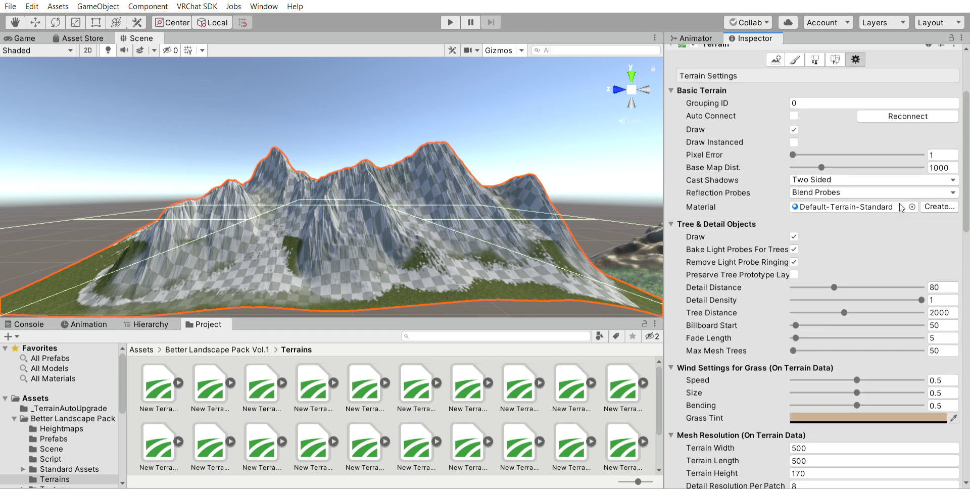
pyautogui.click(904, 207)
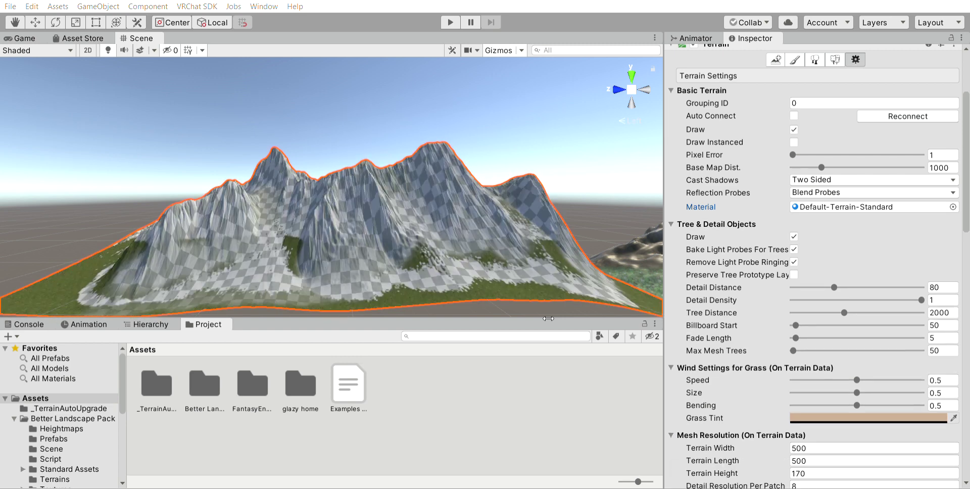
pyautogui.click(910, 207)
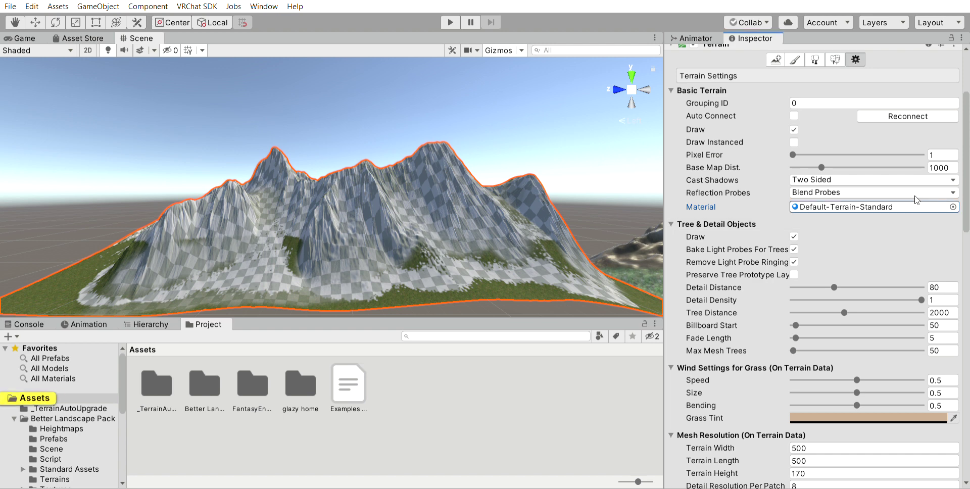
pyautogui.doubleClick(920, 197)
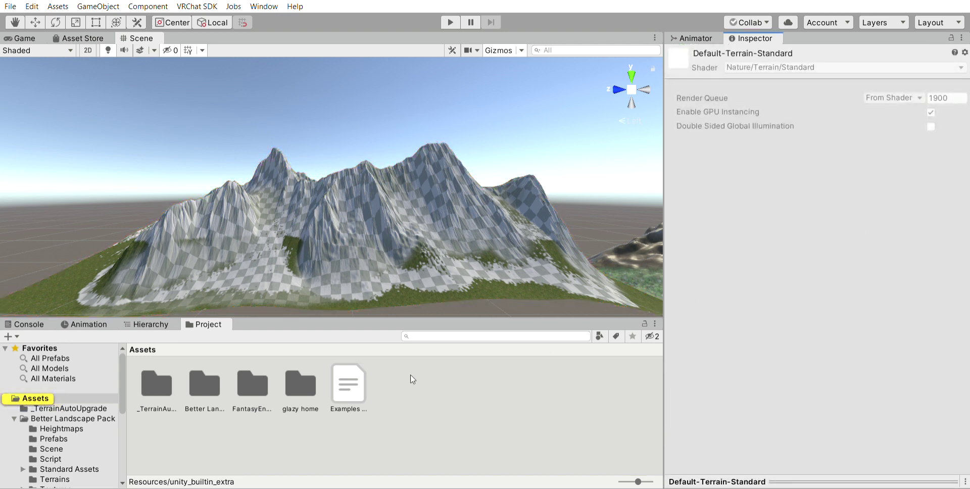
# - Try to apply a grass layer from the _TerrainAutoUpgrade folder to the mountains, and select Terrain_3 again
pyautogui.doubleClick(161, 397)
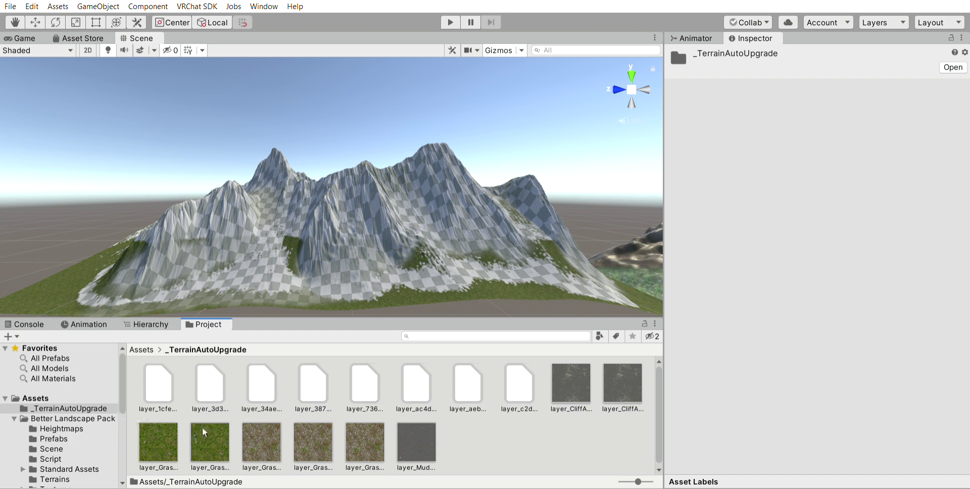
pyautogui.moveTo(354, 442); pyautogui.dragTo(371, 269)
pyautogui.click(371, 269)
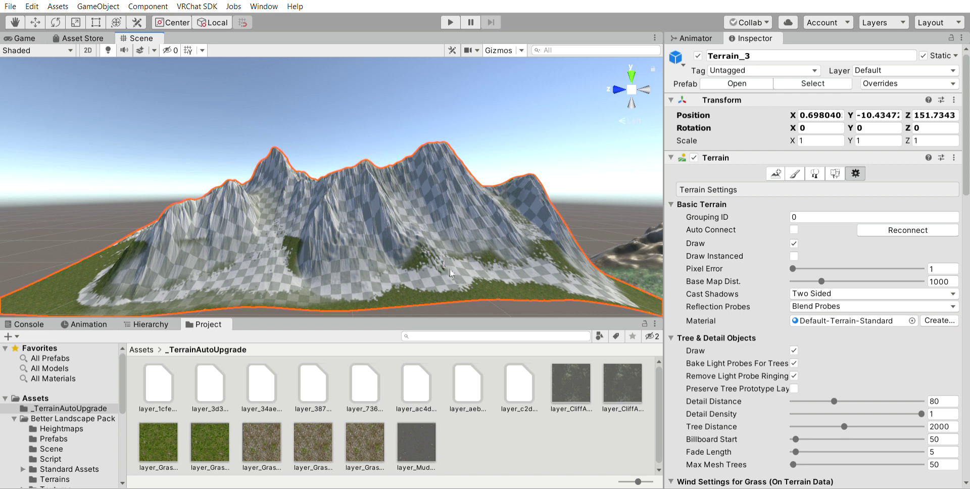
# - Set Terrain_3's grass wind Bending to 0.642 and slightly adjust the Min Steepness of its Grass texture
pyautogui.scroll(-10, 773, 356)
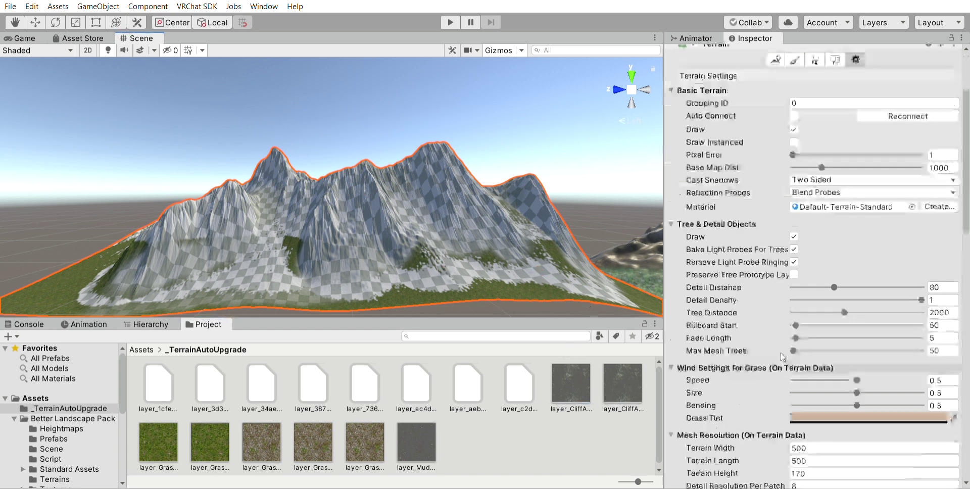
pyautogui.scroll(-5, 777, 347)
pyautogui.scroll(5, 823, 183)
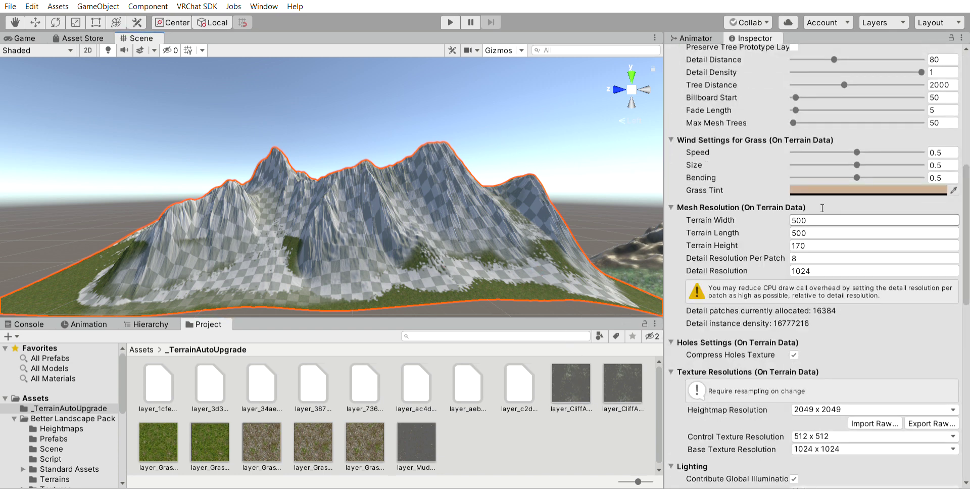
pyautogui.moveTo(857, 177); pyautogui.dragTo(888, 168)
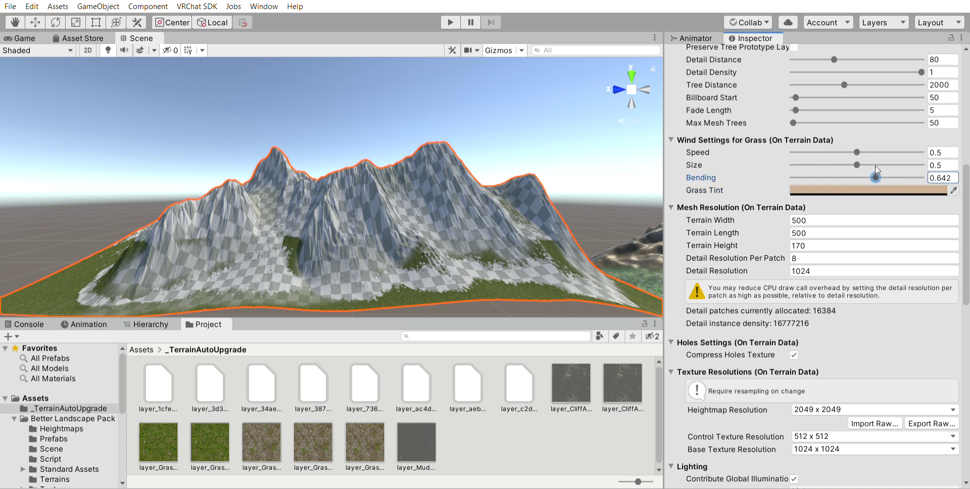
pyautogui.scroll(-9, 810, 331)
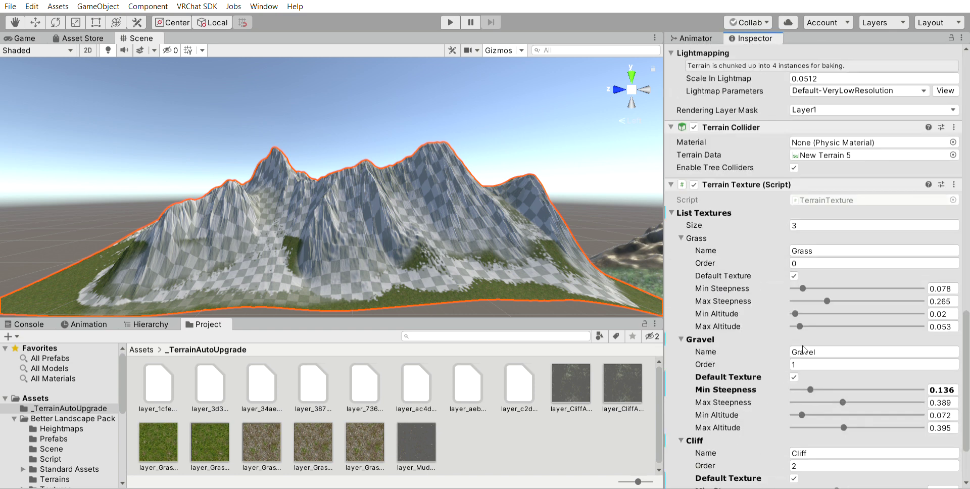
pyautogui.moveTo(803, 289); pyautogui.dragTo(802, 288)
# - Reduce Terrain_3's Heightmap Resolution to 513 x 513 in its texture resolution settings
pyautogui.scroll(6, 799, 283)
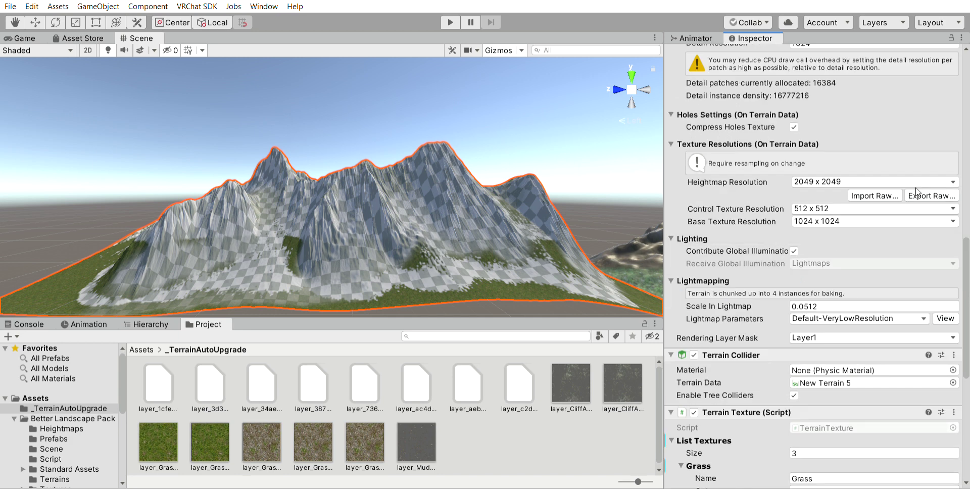
pyautogui.click(885, 190)
pyautogui.click(859, 185)
pyautogui.click(859, 186)
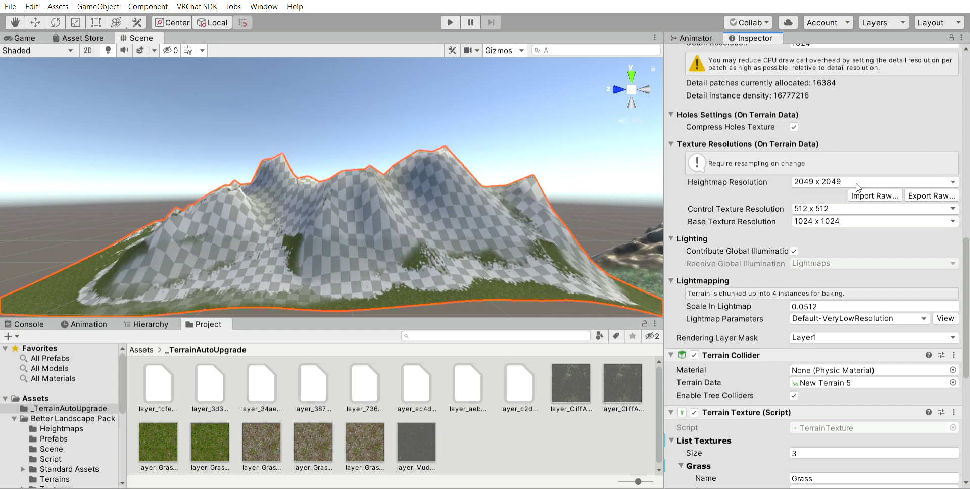
pyautogui.click(865, 238)
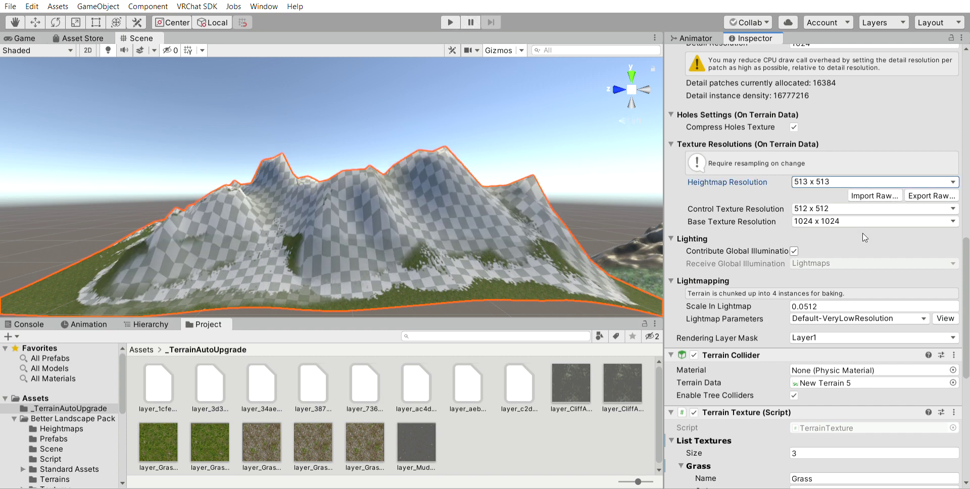
# - Set the terrain's grass wind speed to 0.362 and its tree fade length to 28.2
pyautogui.scroll(8, 813, 186)
pyautogui.click(814, 188)
pyautogui.moveTo(857, 153); pyautogui.dragTo(842, 140)
pyautogui.moveTo(796, 110)
pyautogui.mouseDown()
pyautogui.moveTo(854, 101)
pyautogui.moveTo(811, 111)
pyautogui.mouseUp()
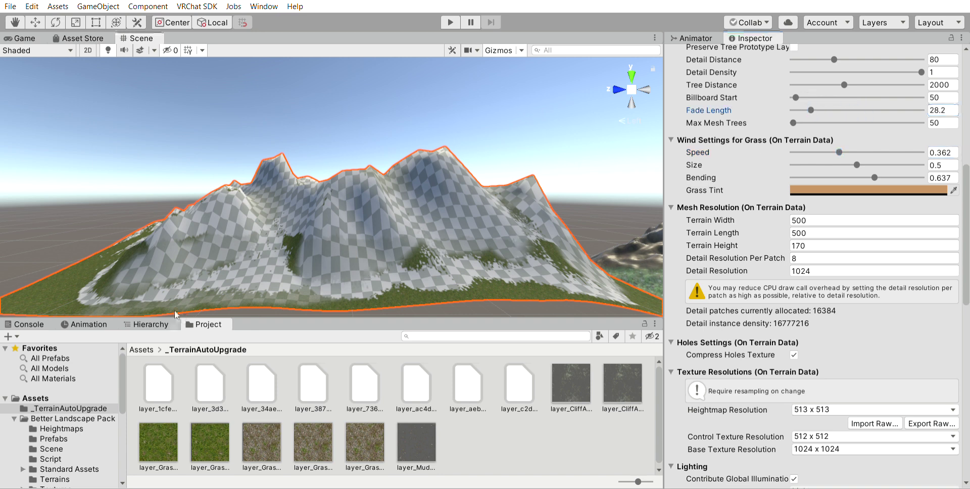
# - Delete Terrain_3 and its neighbouring terrain tile from the scene
pyautogui.click(147, 324)
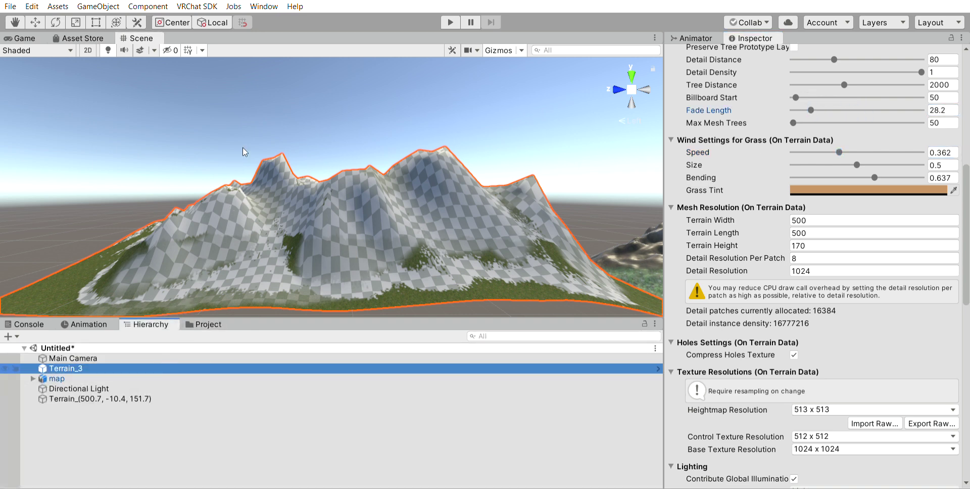
pyautogui.press('Delete')
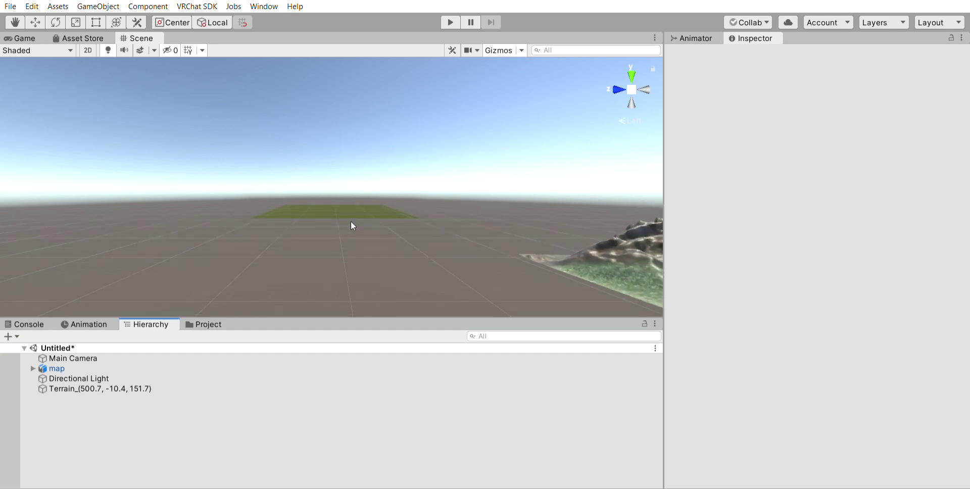
pyautogui.click(356, 213)
pyautogui.click(213, 385)
pyautogui.press('Delete')
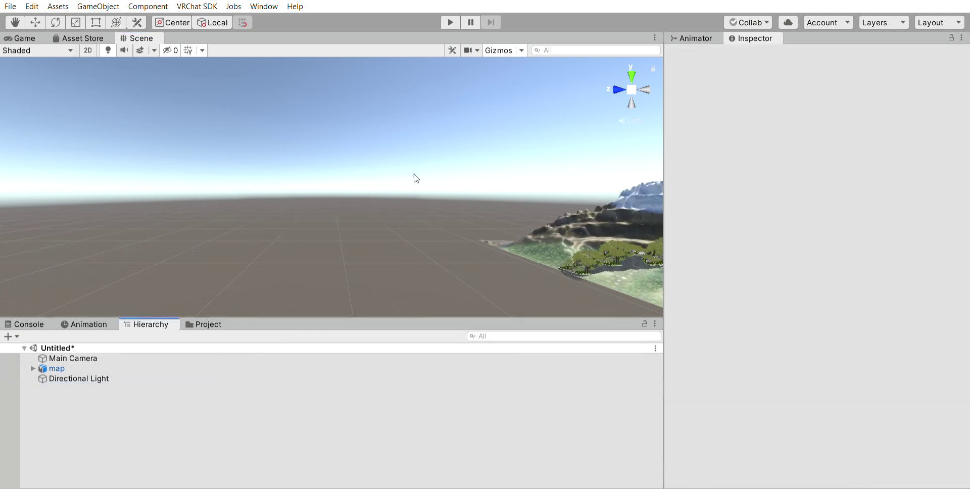
# - Select the mountain mesh node_id10.014 from the front view and bring up its material shaders
pyautogui.click(617, 81)
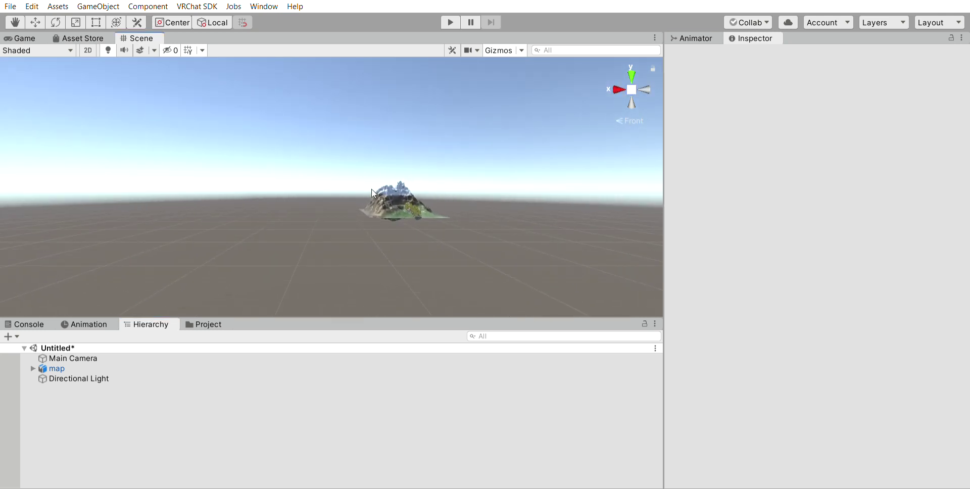
pyautogui.click(410, 205)
pyautogui.click(411, 205)
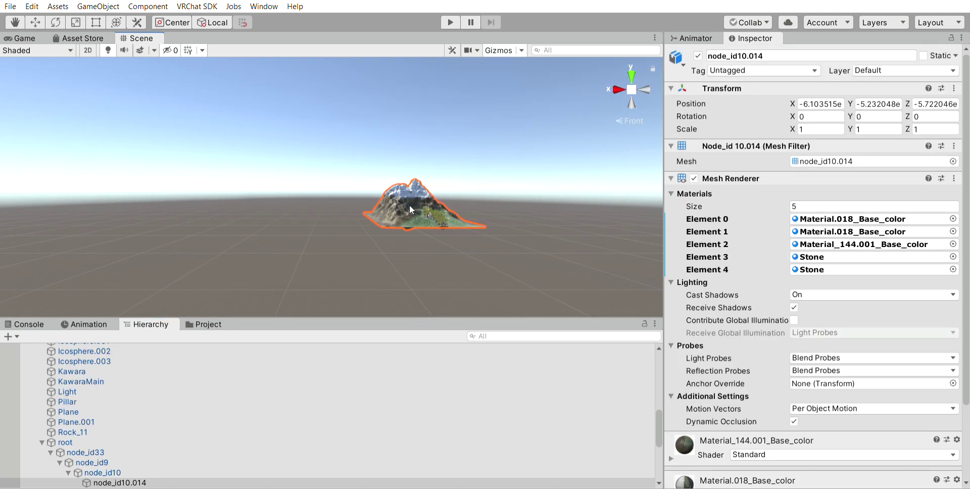
pyautogui.scroll(-3, 764, 353)
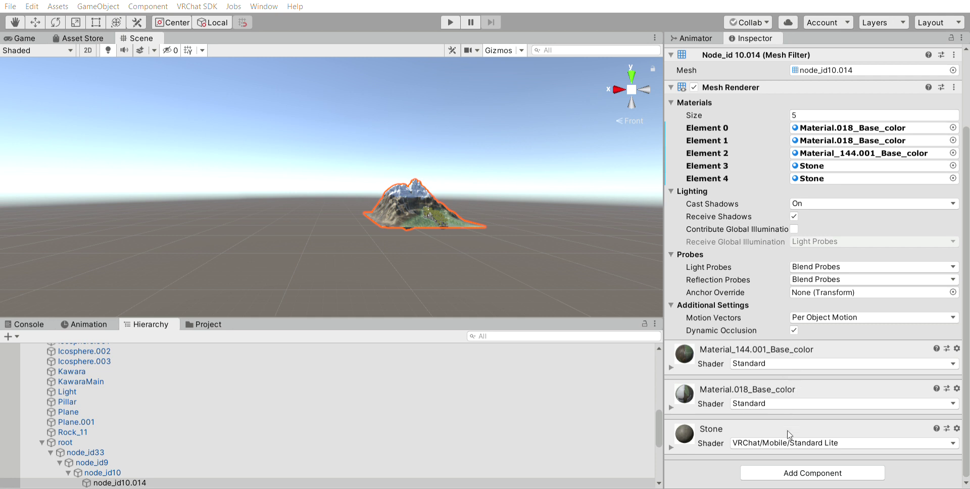
# - Try the Sprites/Default shader on Material_144.001_Base_color and check the mountain
pyautogui.hotkey('ctrl', 'z')
pyautogui.scroll(1, 335, 202)
pyautogui.moveTo(335, 202); pyautogui.dragTo(176, 109, button='middle')
pyautogui.scroll(4, 302, 215)
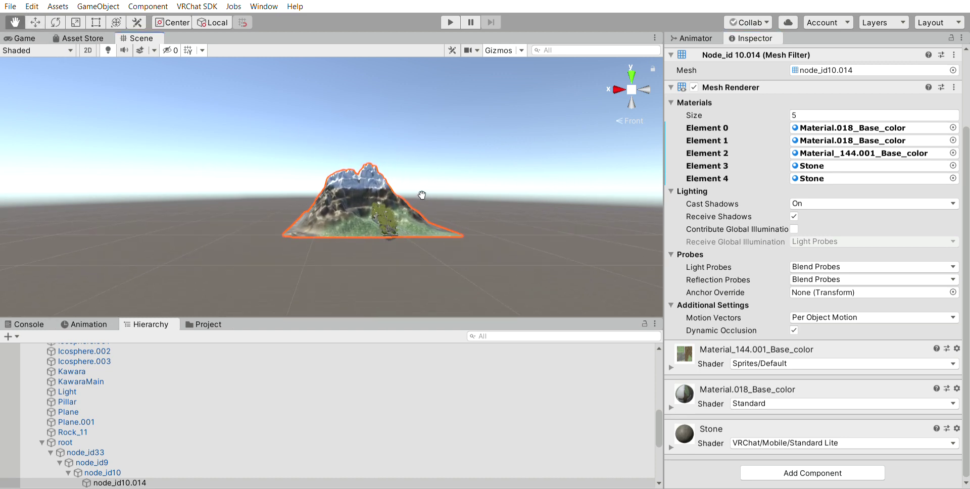
# - Try the Autodesk Interactive shader on Material_144.001_Base_color and expand the material's properties
pyautogui.click(632, 89)
pyautogui.scroll(-6, 502, 201)
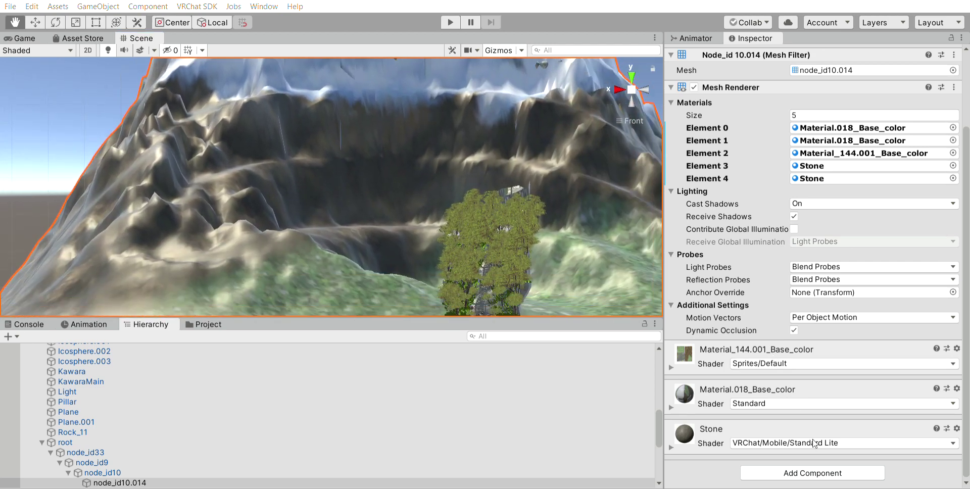
pyautogui.click(738, 354)
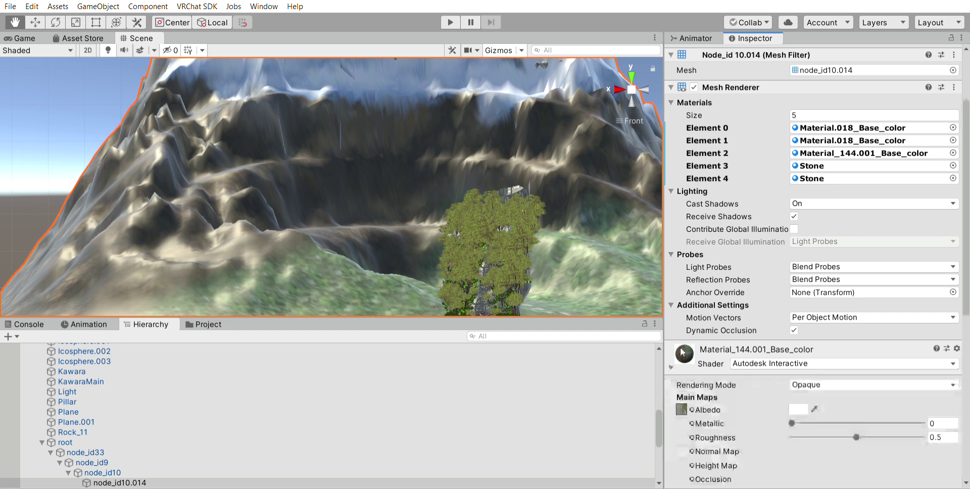
# - Switch Material_144.001_Base_color to the UI/Lit/Bumped shader and check the mountain from the front
pyautogui.click(207, 324)
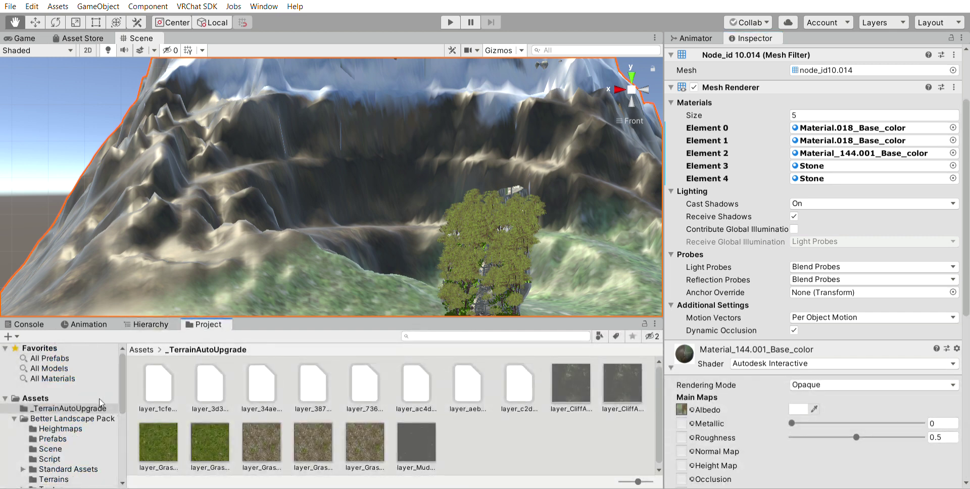
pyautogui.click(76, 418)
pyautogui.click(76, 408)
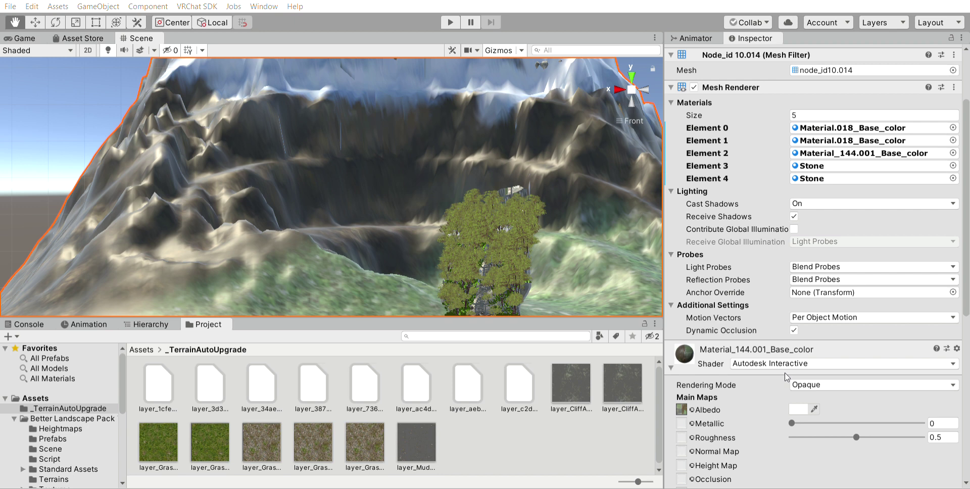
pyautogui.click(791, 390)
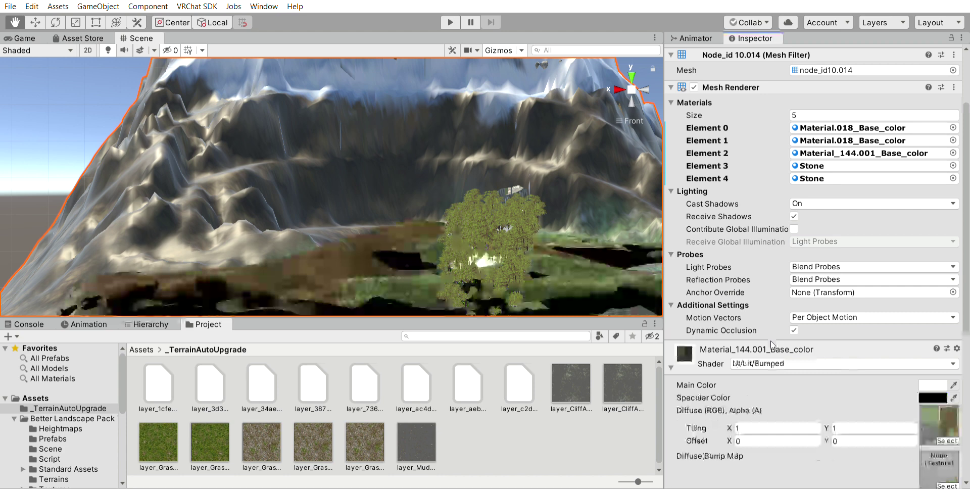
pyautogui.press('f')
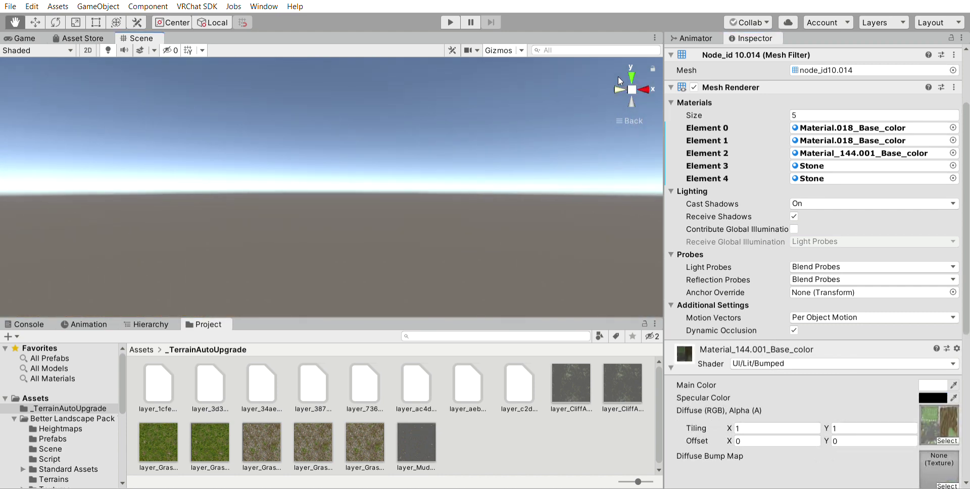
pyautogui.scroll(4, 622, 90)
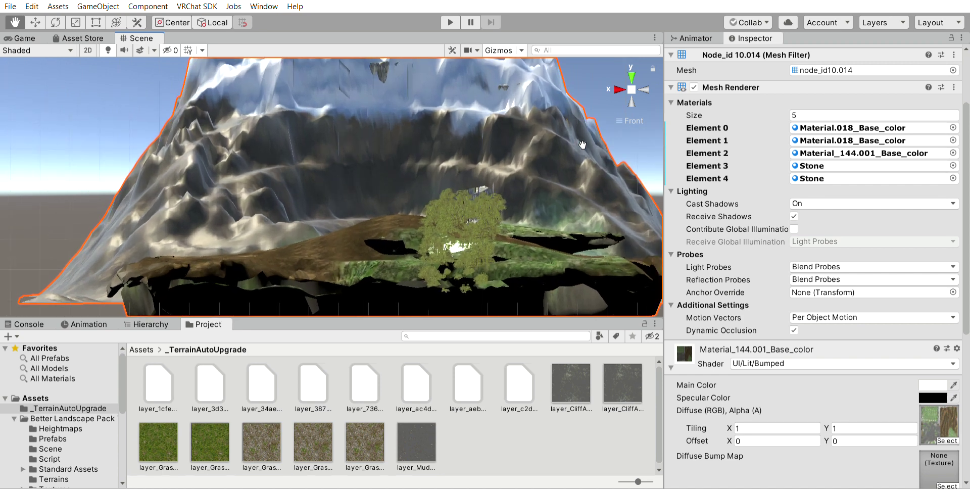
pyautogui.click(632, 89)
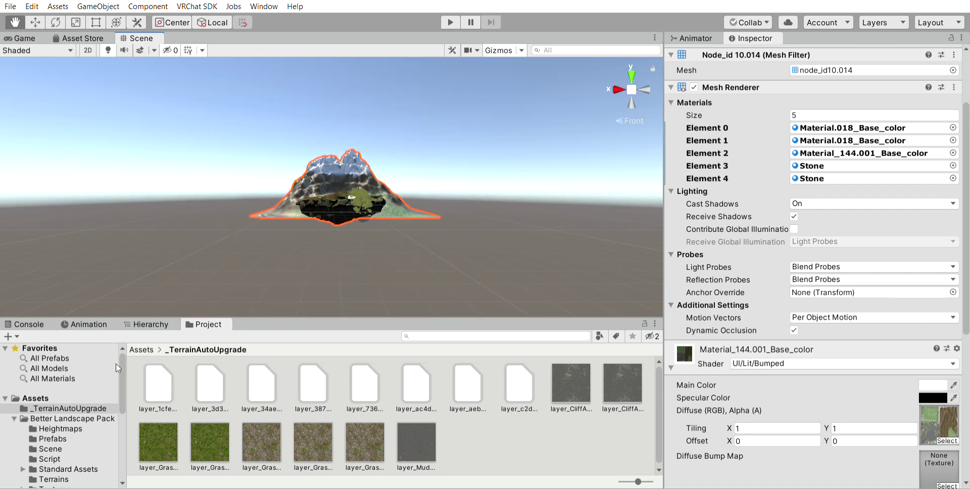
# - Browse the project's materials, models and prefabs to find the numbered terrain prefabs
pyautogui.click(76, 378)
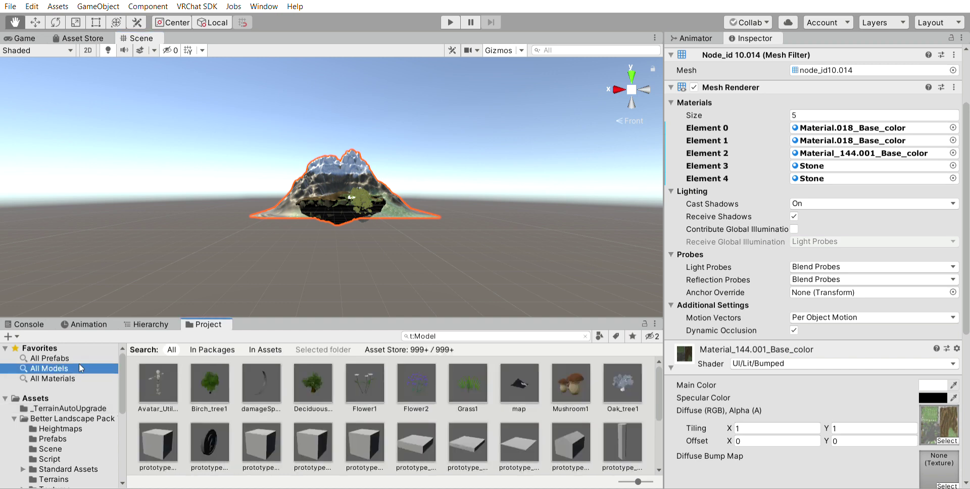
pyautogui.click(80, 368)
pyautogui.click(50, 358)
pyautogui.click(49, 369)
pyautogui.scroll(-3, 389, 398)
pyautogui.scroll(3, 390, 397)
pyautogui.press('Down')
pyautogui.scroll(-10, 352, 397)
pyautogui.scroll(5, 353, 394)
pyautogui.click(84, 356)
pyautogui.scroll(-3, 365, 399)
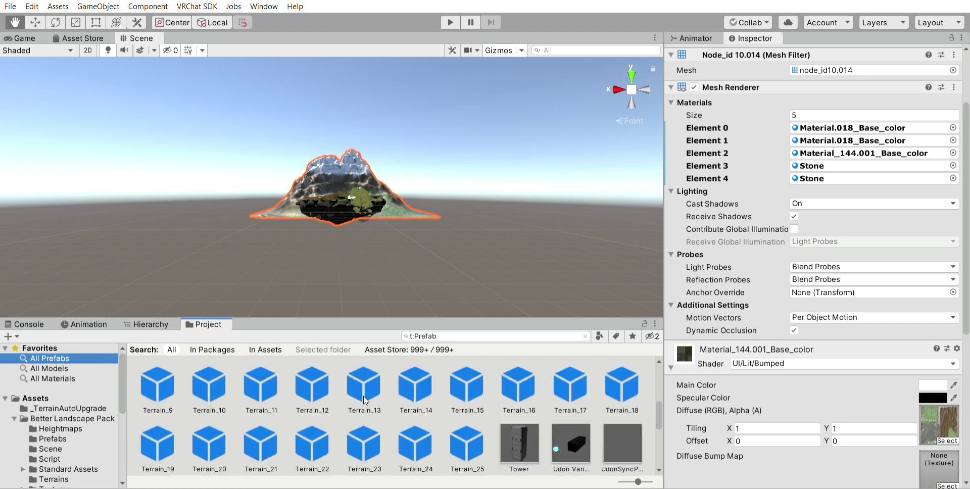
# - Try out the terrain prefab that uses New Terrain 17 in the scene, checking it from the front and above
pyautogui.click(300, 254)
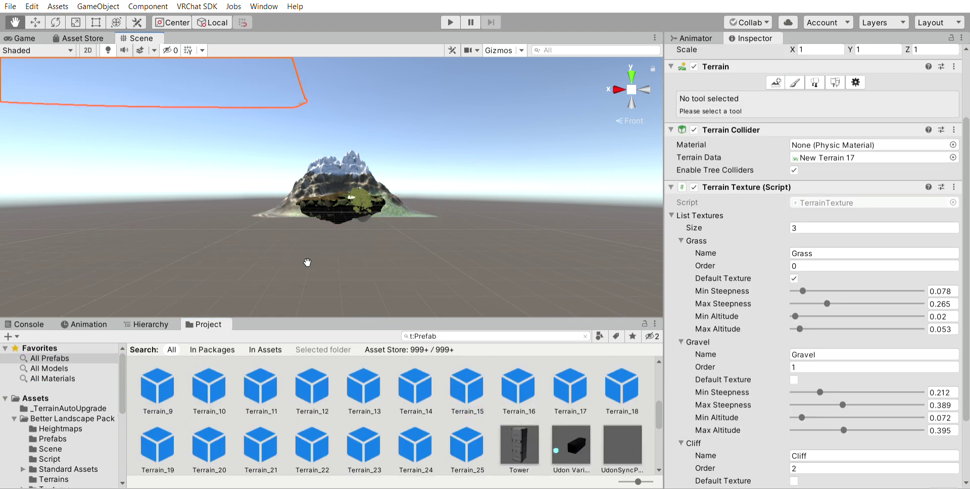
pyautogui.scroll(3, 307, 263)
pyautogui.scroll(2, 635, 79)
pyautogui.click(635, 78)
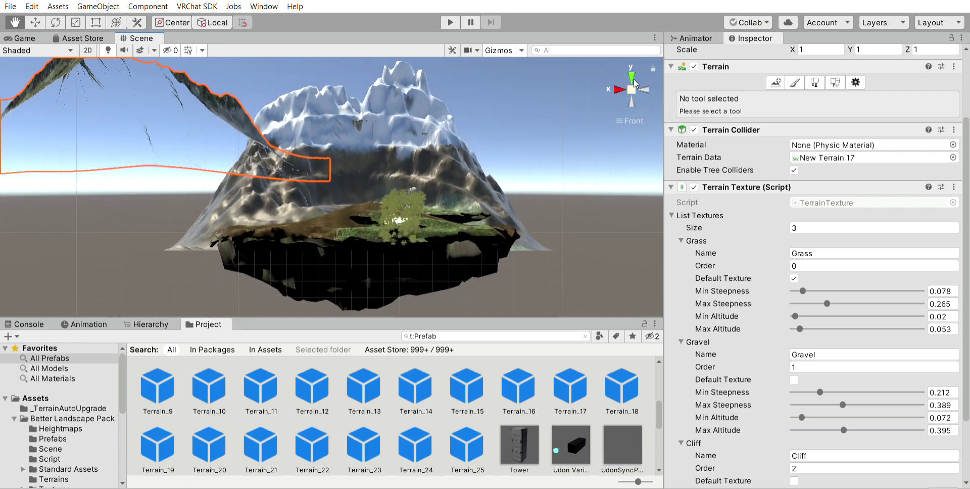
pyautogui.click(632, 75)
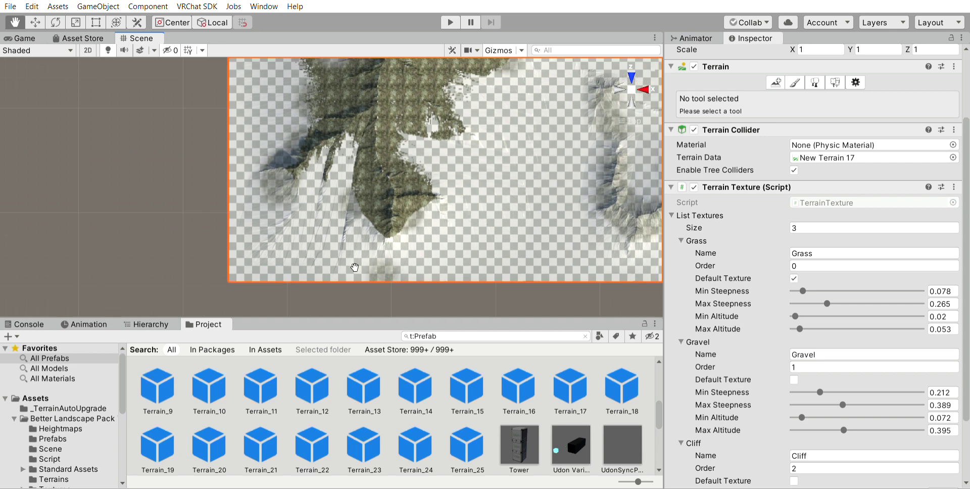
pyautogui.scroll(2, 347, 259)
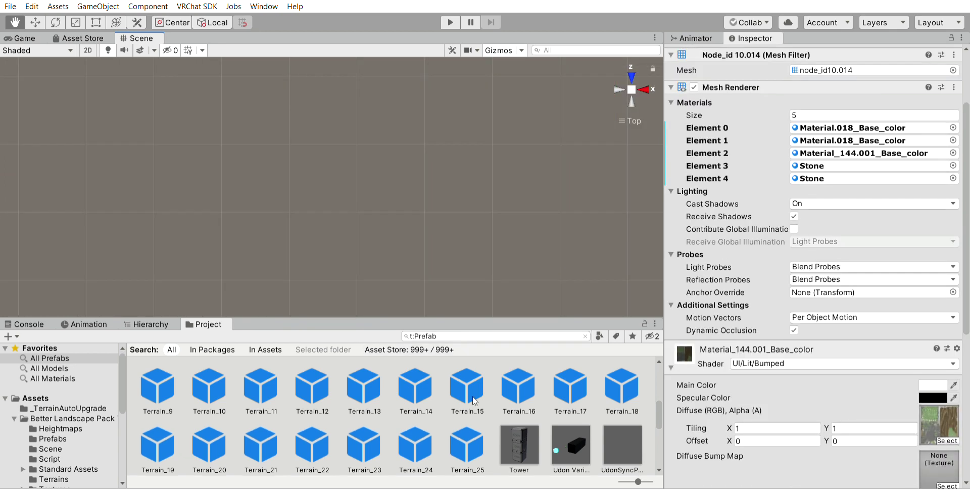
# - Try out the terrain prefabs that use New Terrain 27 and New Terrain 18 in the top view
pyautogui.scroll(-3, 428, 273)
pyautogui.click(424, 243)
pyautogui.scroll(-2, 424, 242)
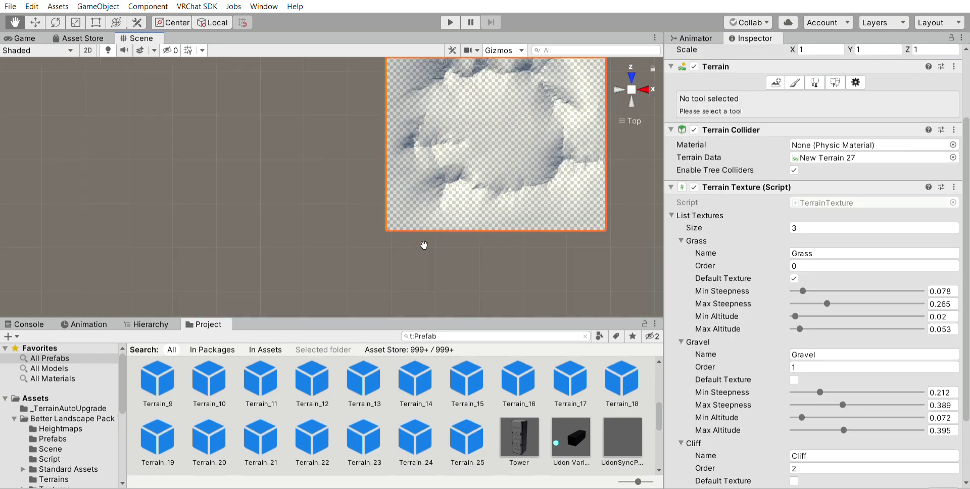
pyautogui.scroll(-2, 495, 292)
pyautogui.click(457, 242)
pyautogui.scroll(-3, 457, 241)
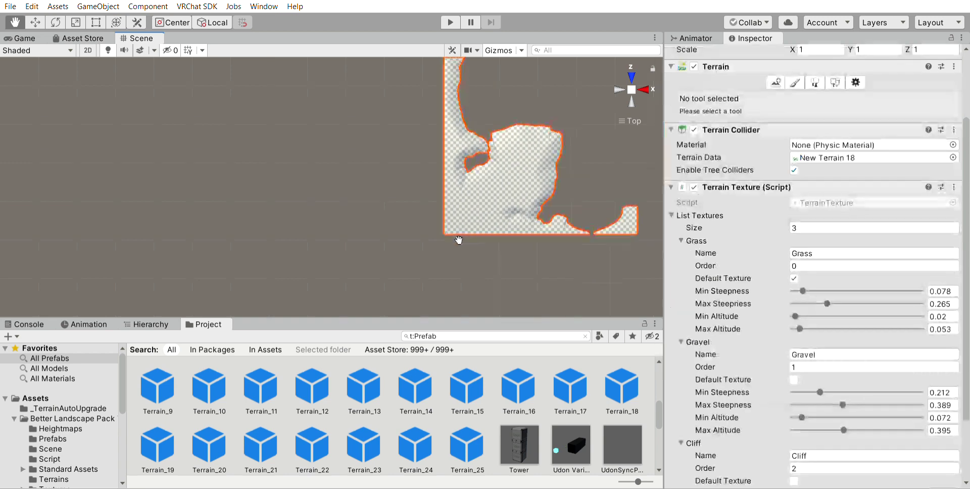
# - Try out the Terrain_12 prefab in the scene and compare it with the mountain from the side
pyautogui.moveTo(312, 391); pyautogui.dragTo(334, 246)
pyautogui.scroll(-2, 444, 239)
pyautogui.click(620, 90)
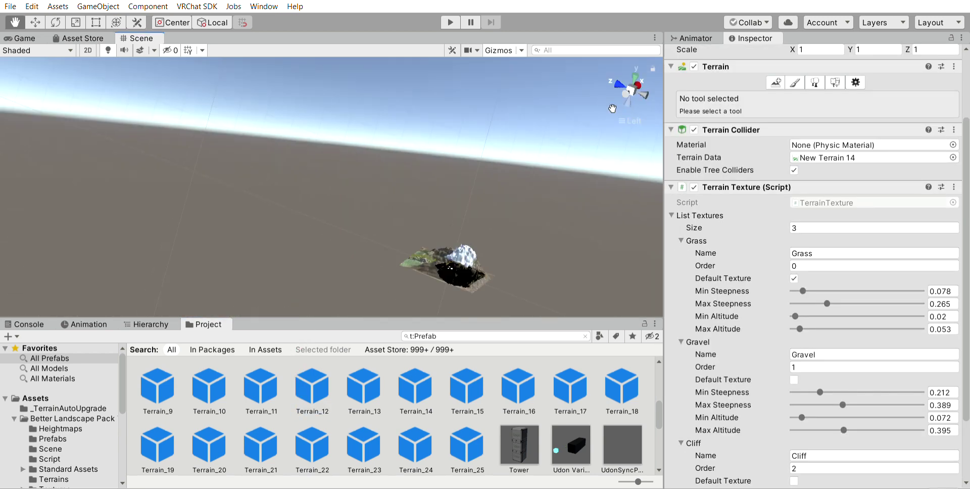
pyautogui.scroll(-4, 472, 112)
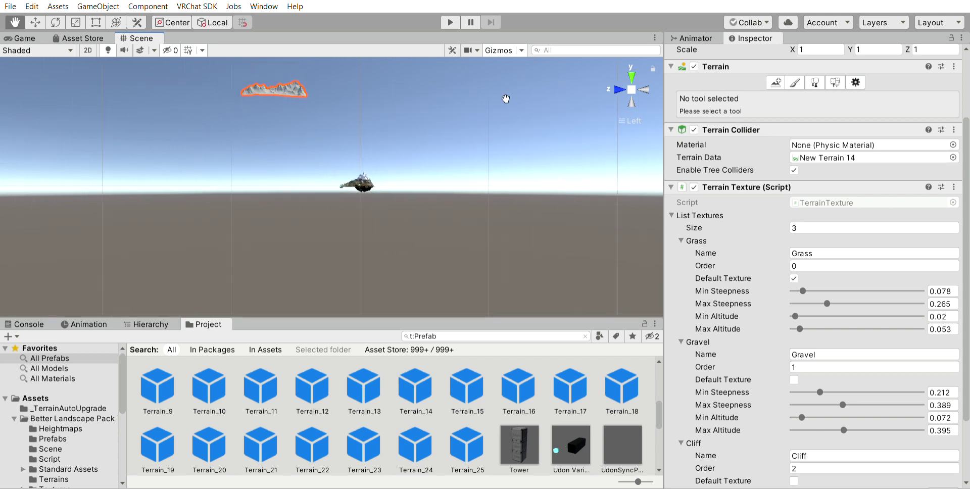
pyautogui.click(632, 90)
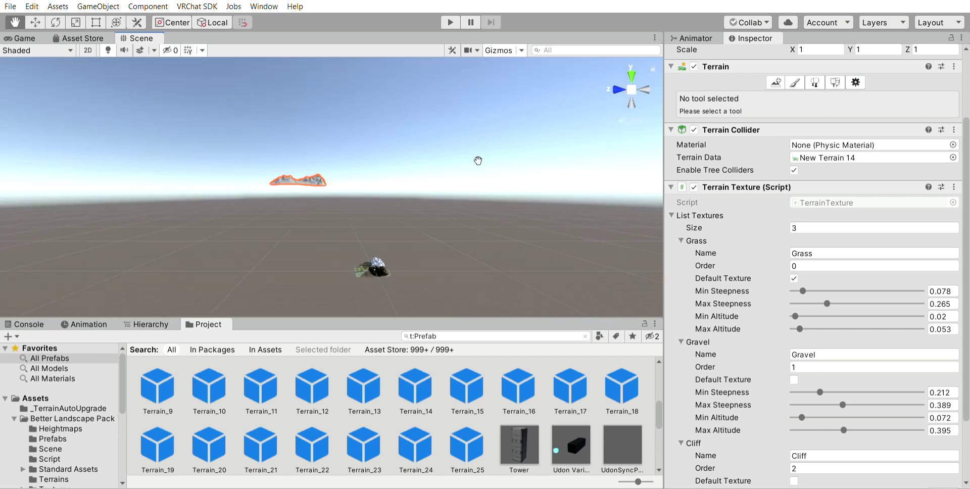
pyautogui.scroll(5, 429, 152)
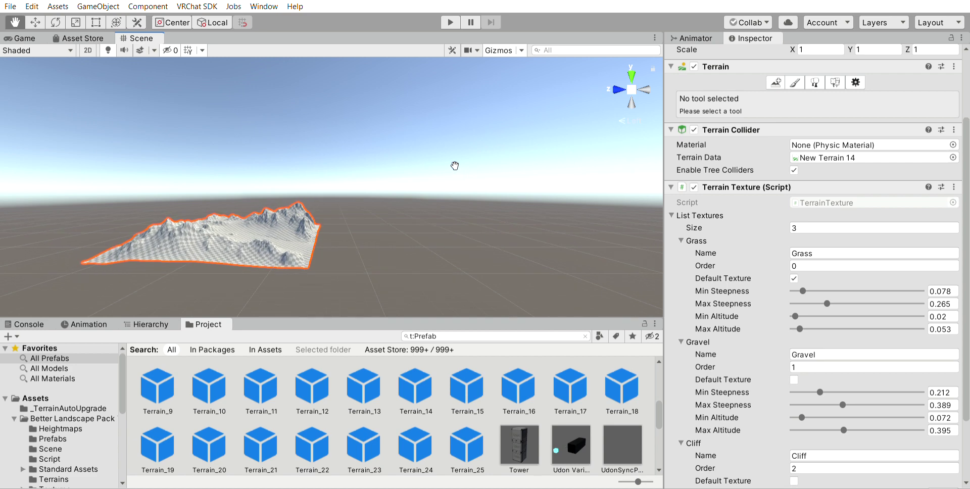
pyautogui.click(458, 198)
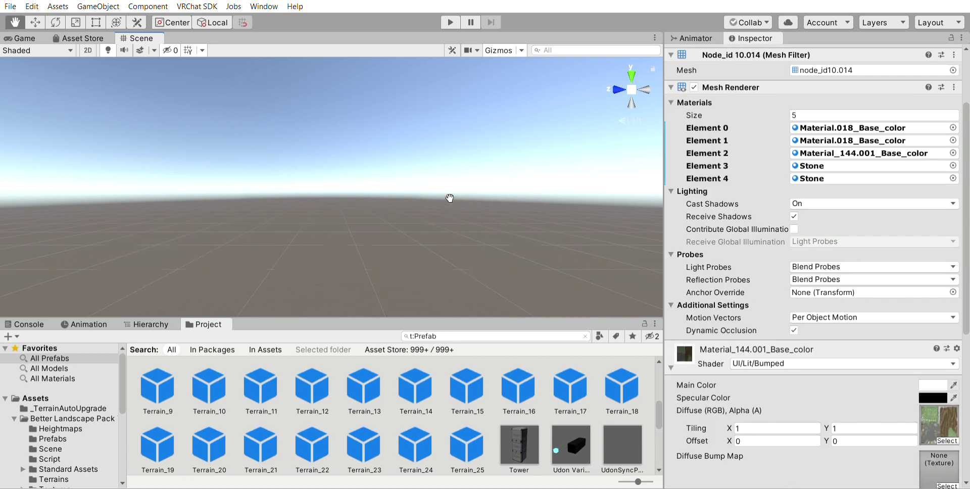
# - Activate the Move tool on the selected mountain mesh and review its UI/Lit/Bumped material settings
pyautogui.moveTo(546, 249); pyautogui.dragTo(505, 84)
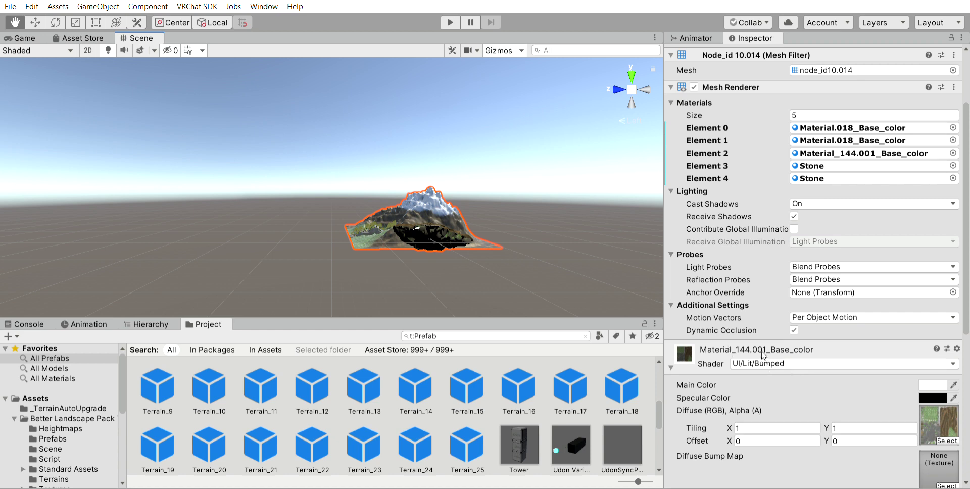
pyautogui.scroll(5, 439, 239)
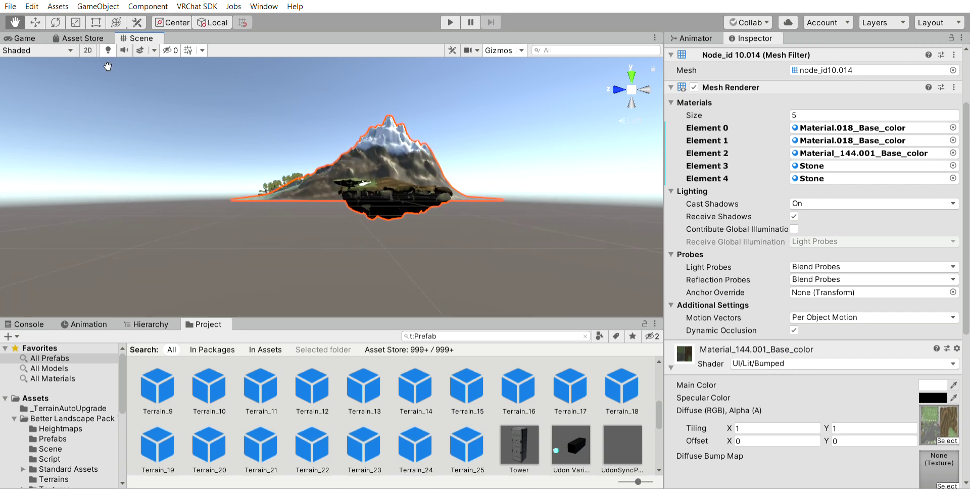
pyautogui.click(35, 23)
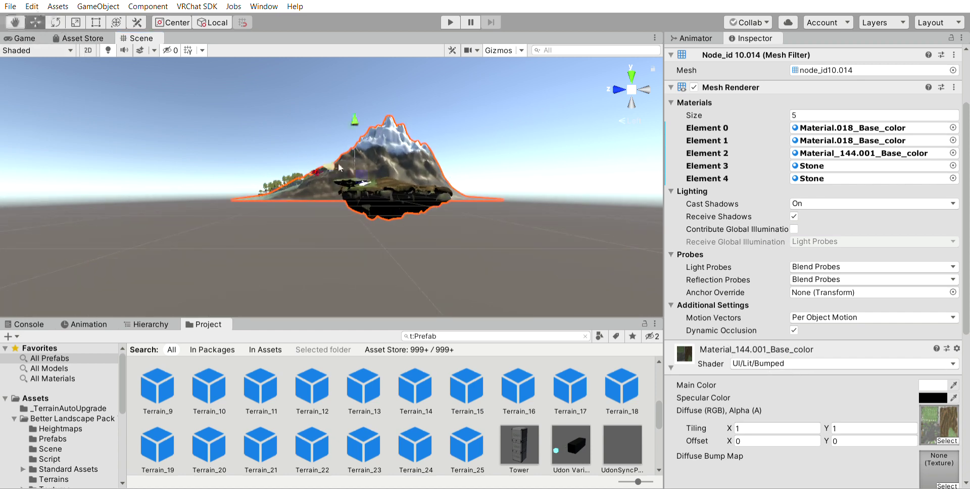
pyautogui.click(284, 182)
pyautogui.click(284, 182)
pyautogui.scroll(-10, 749, 213)
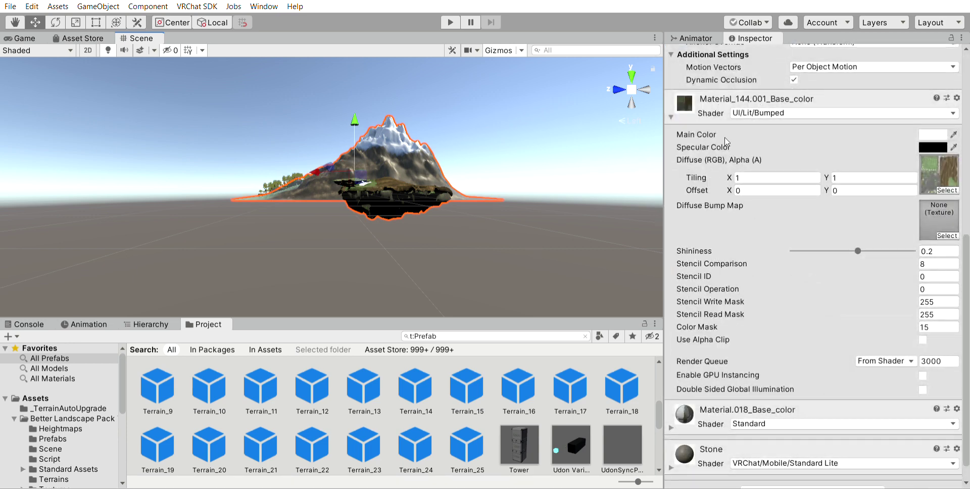
# - Place the Terrain_14 prefab in the scene beside the mountain and review its terrain components
pyautogui.moveTo(415, 390); pyautogui.dragTo(303, 229)
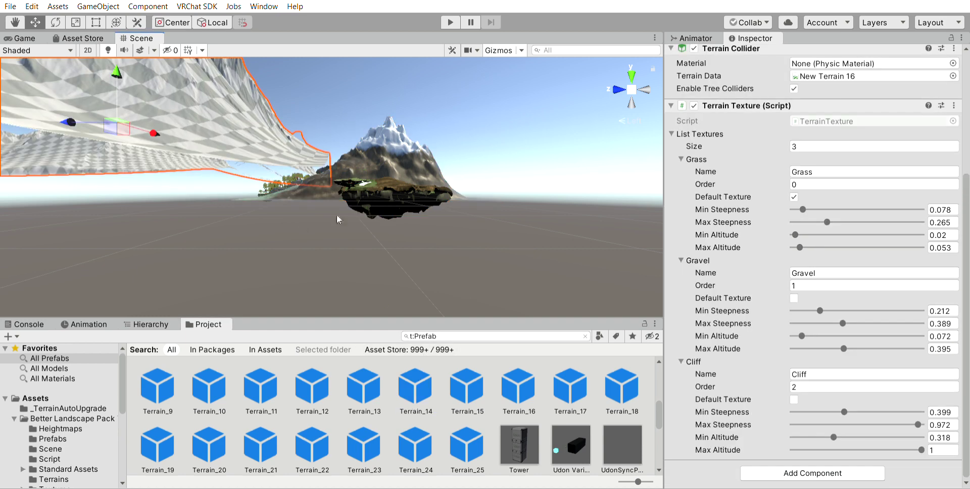
pyautogui.scroll(5, 758, 209)
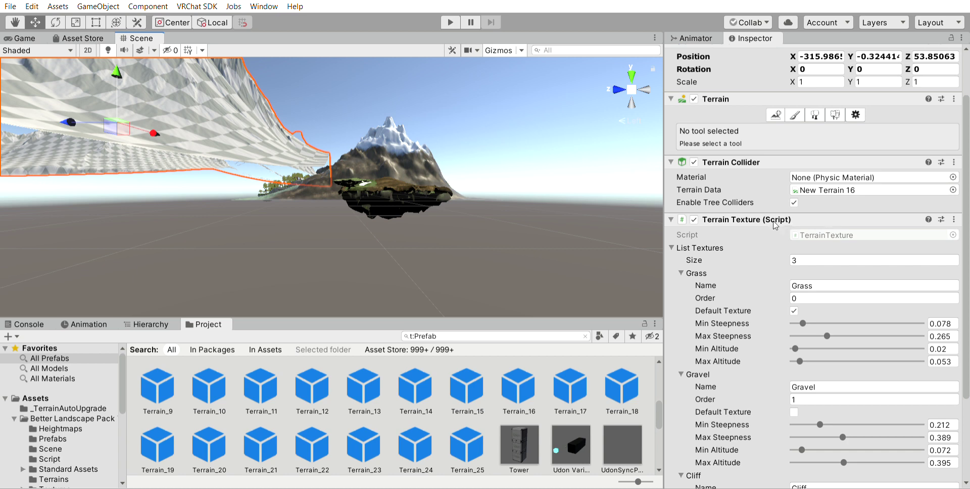
# - Undo the Terrain_14 placement and the mountain material's shader change, restoring VRChat/Mobile/Toon Lit
pyautogui.hotkey('ctrl', 'z')
pyautogui.scroll(-5, 780, 164)
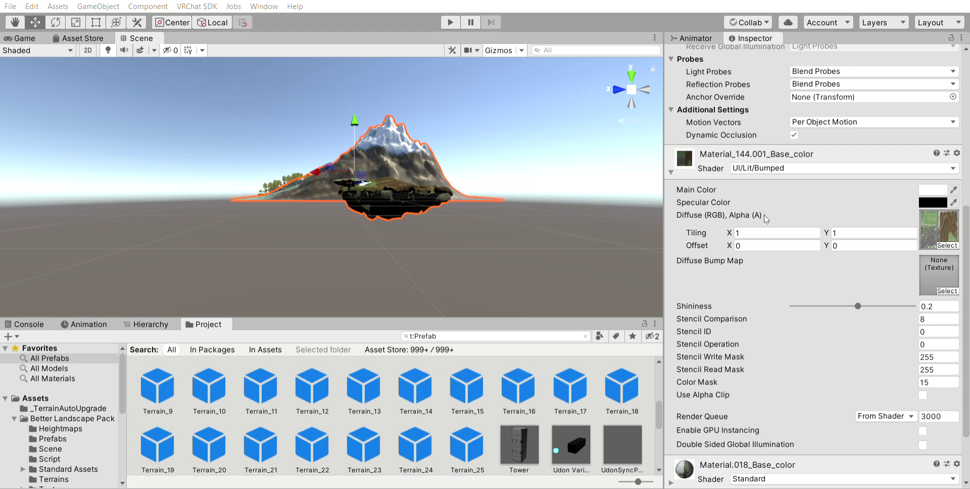
pyautogui.hotkey('ctrl', 'z')
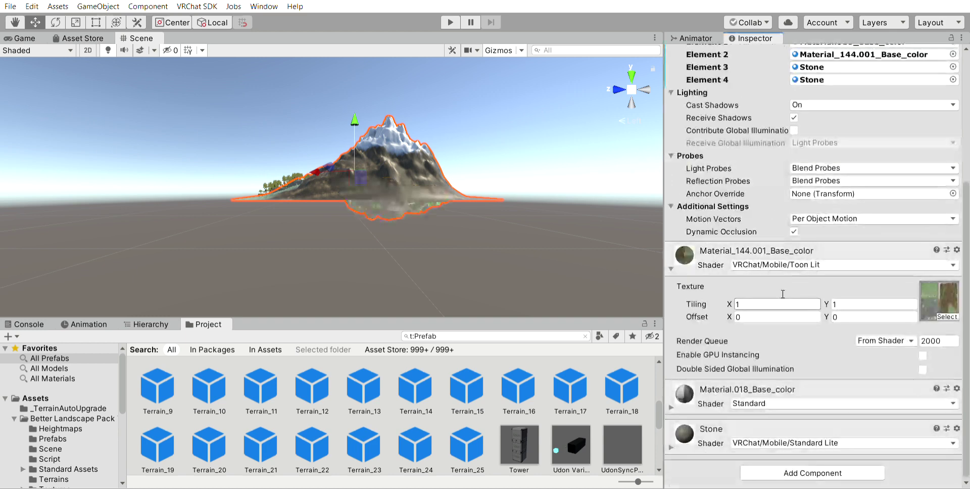
pyautogui.scroll(5, 583, 206)
pyautogui.scroll(5, 584, 206)
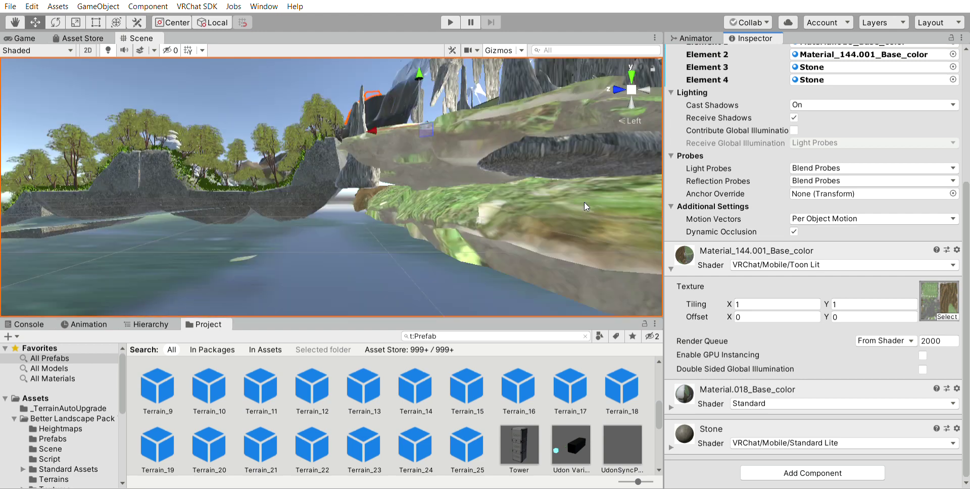
# - Set the mountain's Terrain Texture list size to 1 and give the new element a Min Steepness of 0.077
pyautogui.click(618, 89)
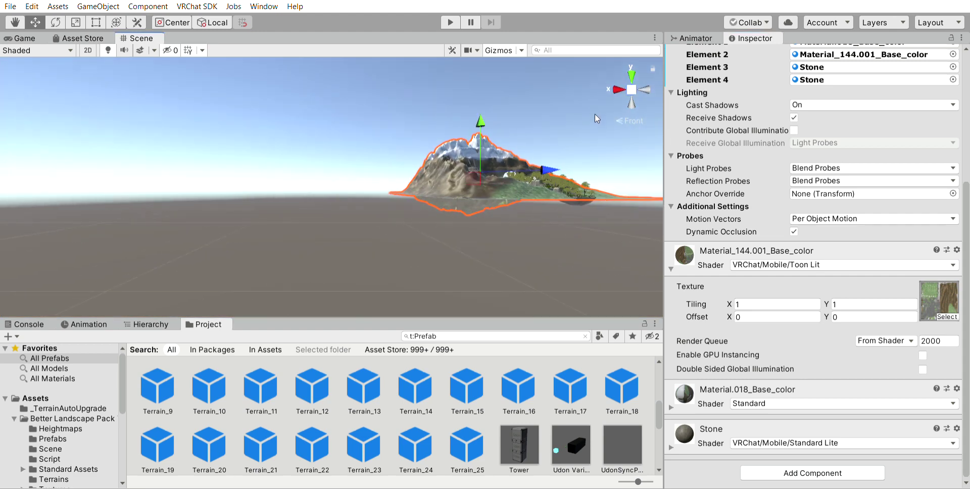
pyautogui.click(14, 22)
pyautogui.moveTo(362, 138); pyautogui.dragTo(340, 155)
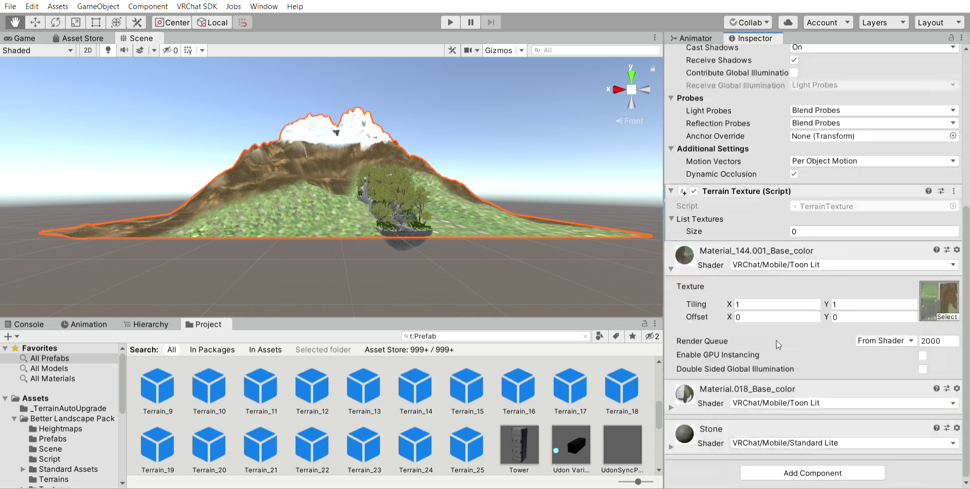
pyautogui.click(823, 231)
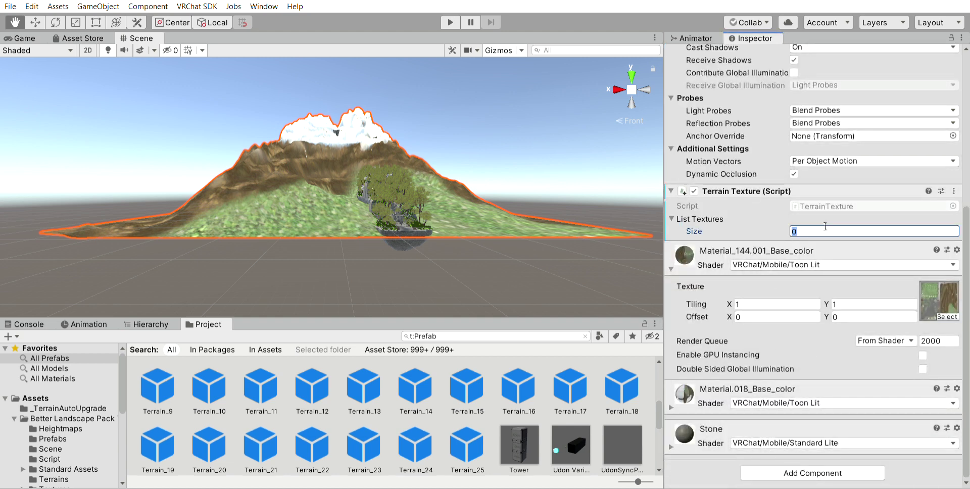
pyautogui.write('1')
pyautogui.press('Return')
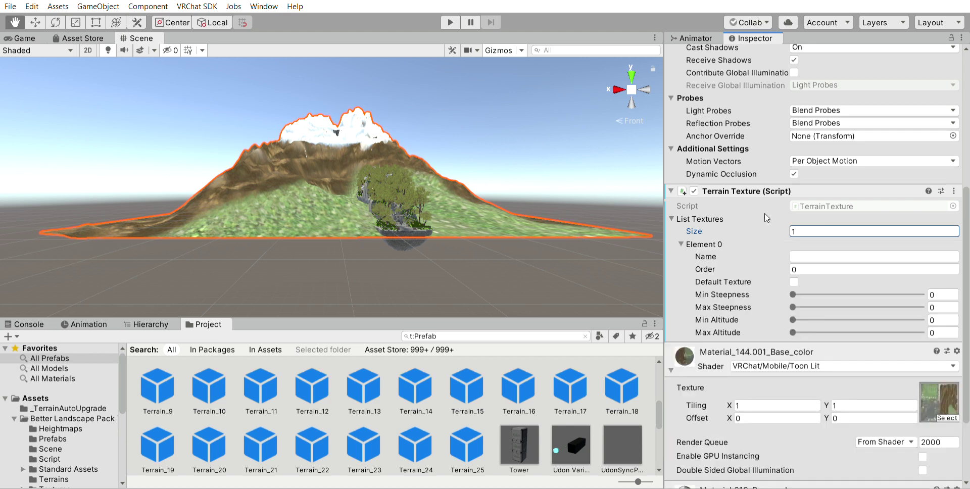
pyautogui.moveTo(798, 295)
pyautogui.mouseDown()
pyautogui.moveTo(820, 295)
pyautogui.moveTo(803, 295)
pyautogui.mouseUp()
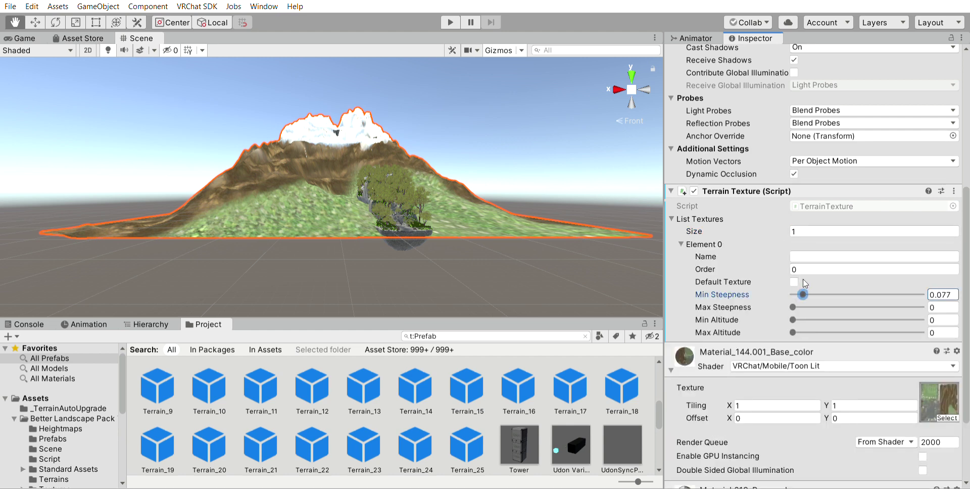
# - Locate the mountain material's base colour texture in the project and copy its name
pyautogui.click(808, 254)
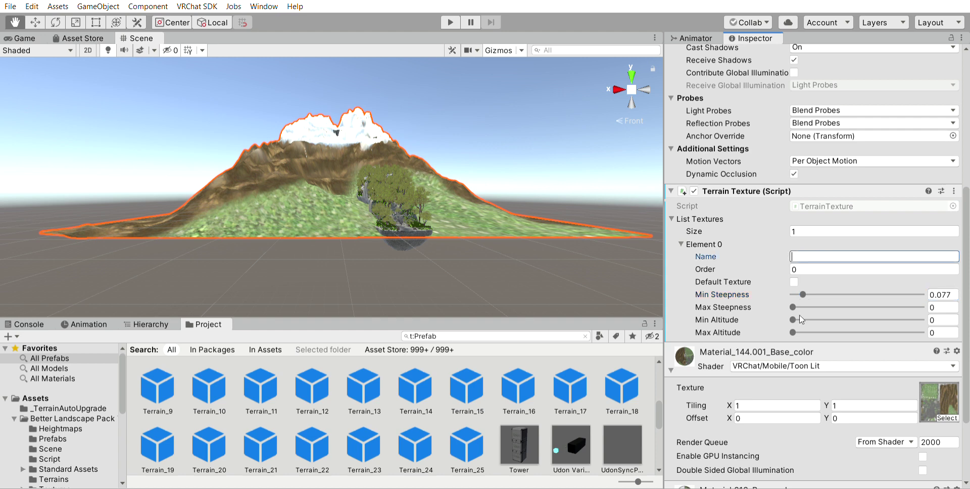
pyautogui.moveTo(780, 339); pyautogui.dragTo(801, 344)
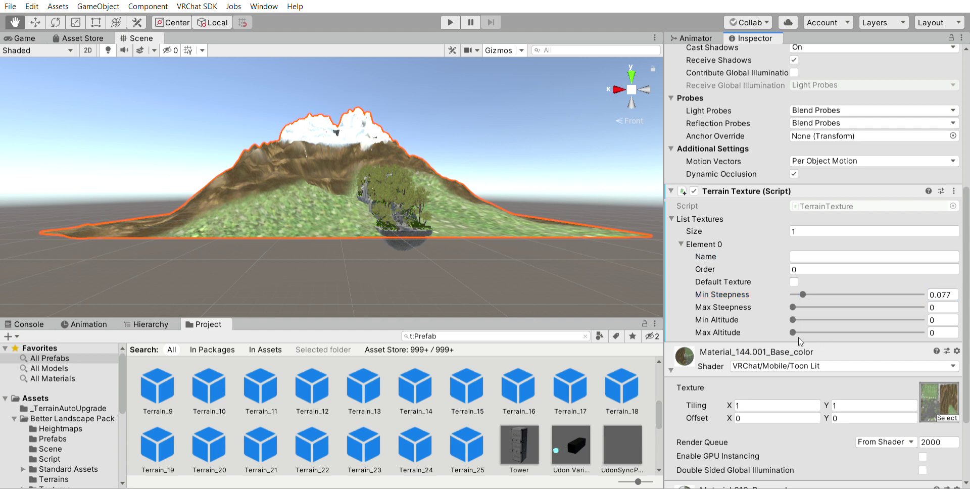
pyautogui.click(928, 388)
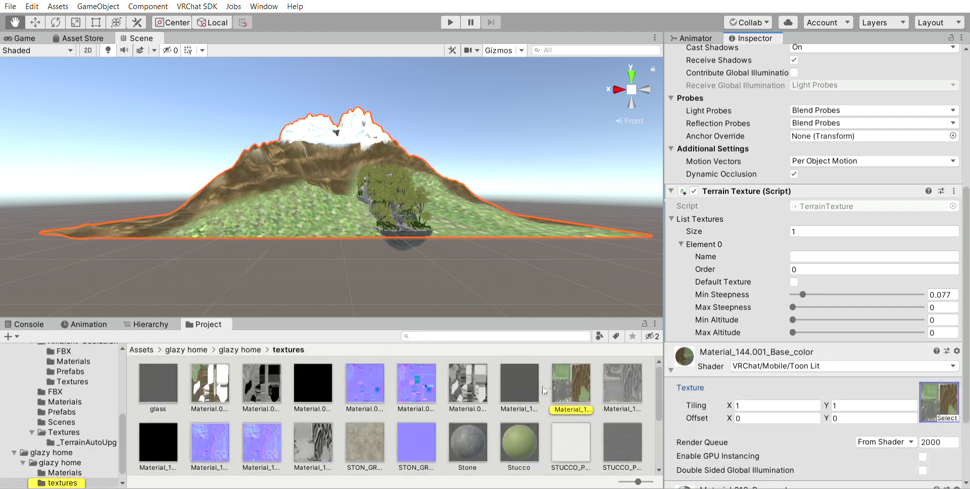
pyautogui.click(576, 385)
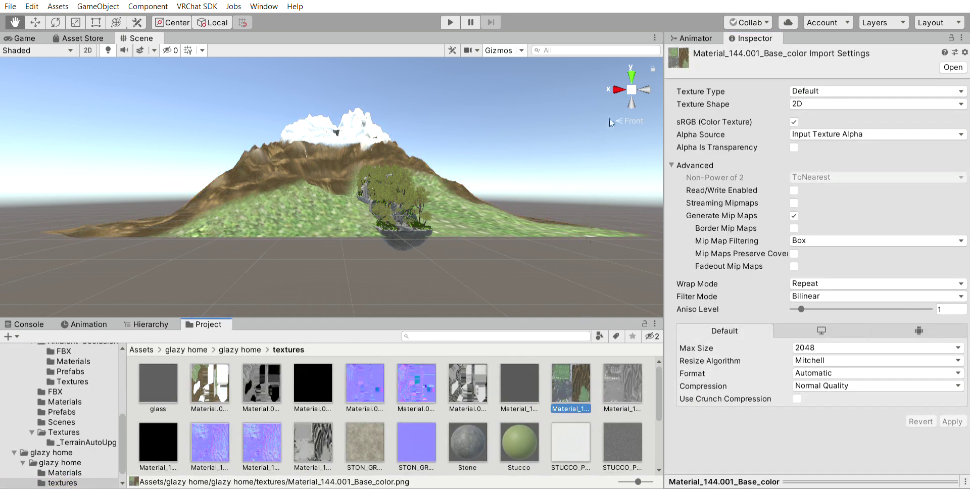
pyautogui.click(571, 409)
pyautogui.hotkey('ctrl', 'c')
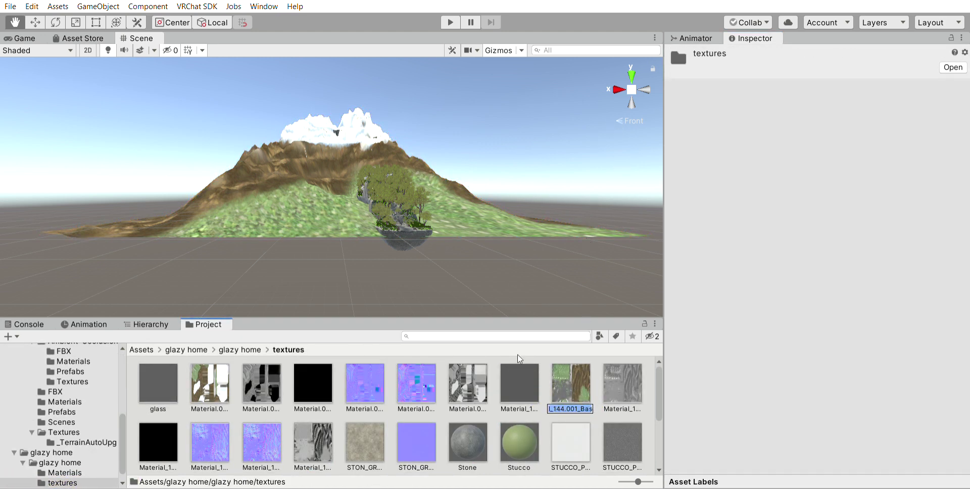
pyautogui.click(466, 266)
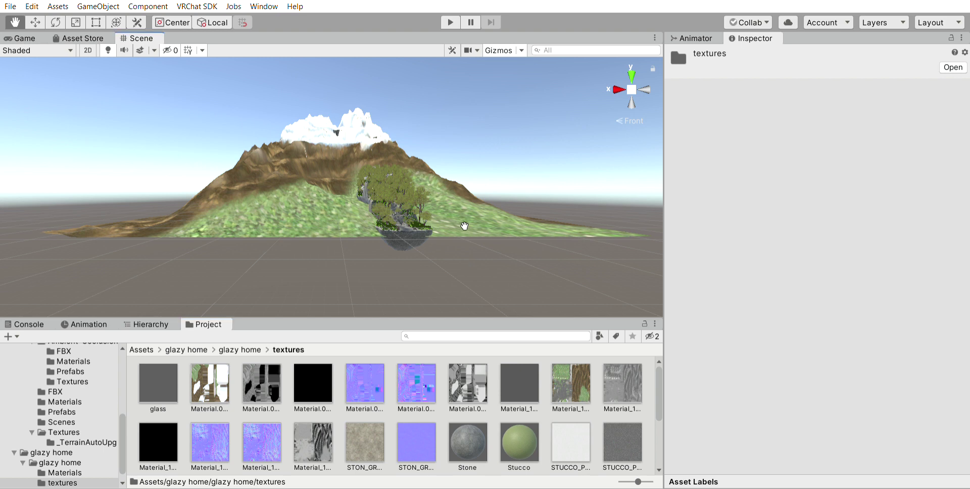
# - Name the mountain's Terrain Texture element Material_144.001_Base_color and enable it as the default texture
pyautogui.click(43, 17)
pyautogui.click(265, 172)
pyautogui.click(266, 172)
pyautogui.scroll(-10, 714, 297)
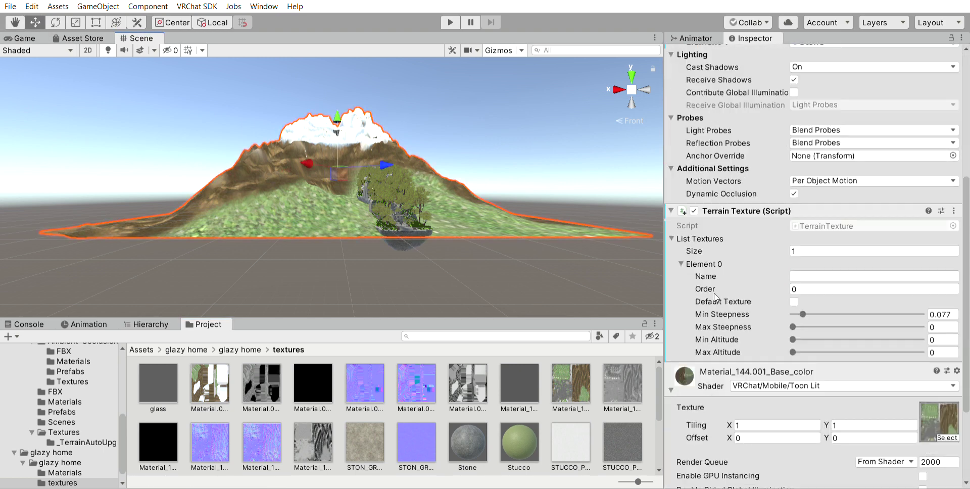
pyautogui.click(833, 276)
pyautogui.hotkey('ctrl', 'v')
pyautogui.click(794, 302)
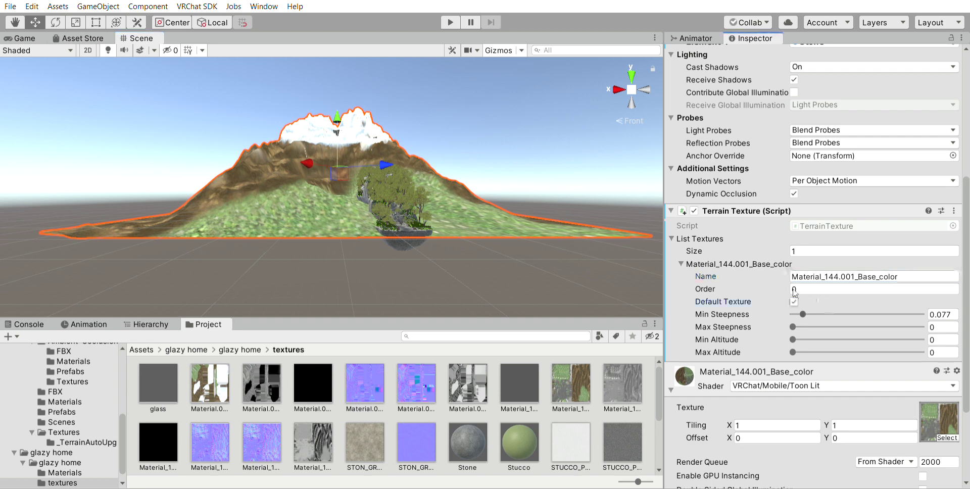
# - Set the texture element's Min Steepness to 0.063, Max Steepness to 0.126 and Min Altitude to 0.152
pyautogui.moveTo(803, 314); pyautogui.dragTo(800, 313)
pyautogui.moveTo(793, 327); pyautogui.dragTo(815, 333)
pyautogui.scroll(-5, 814, 329)
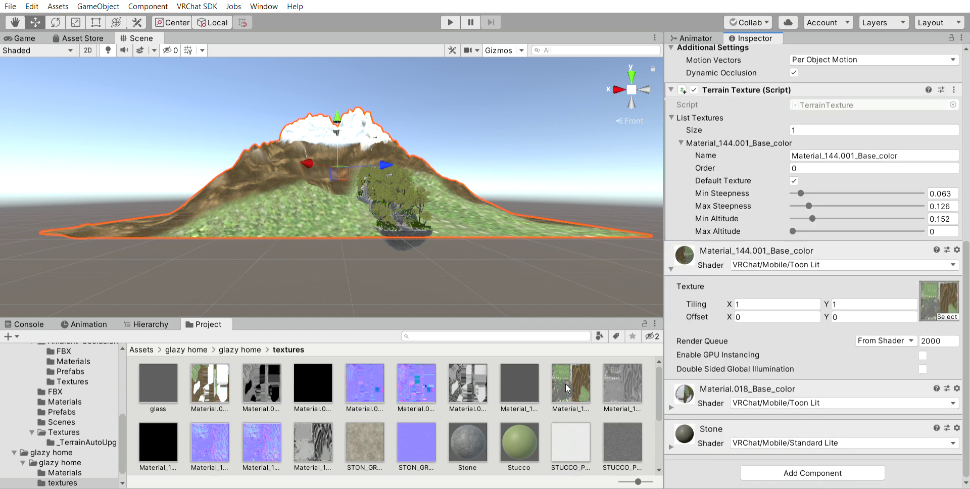
# - Browse the project's models, materials and prefabs for assets to use around the mountain
pyautogui.scroll(-4, 424, 259)
pyautogui.scroll(5, 81, 359)
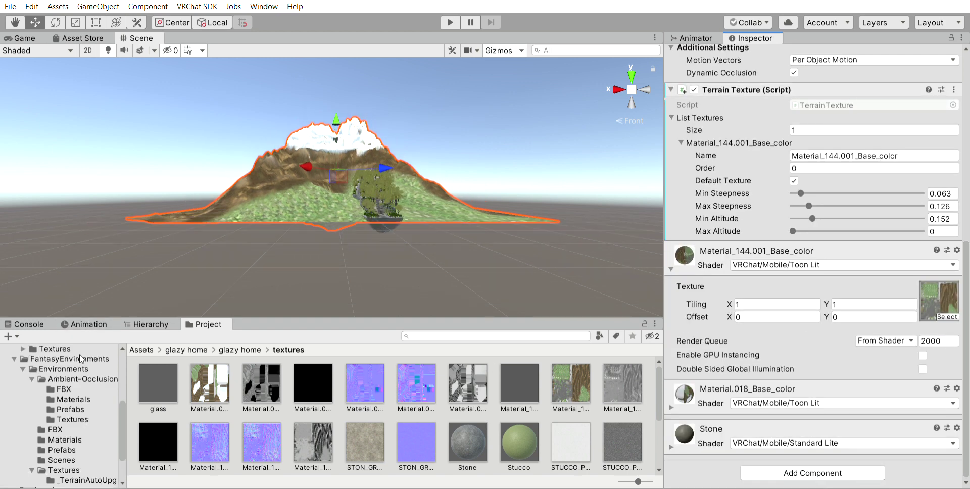
pyautogui.scroll(5, 81, 358)
pyautogui.click(51, 369)
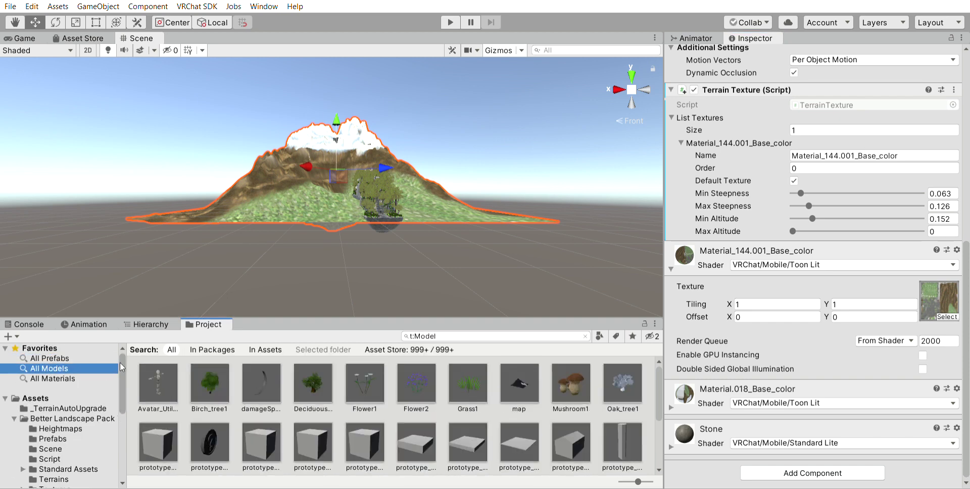
pyautogui.click(51, 379)
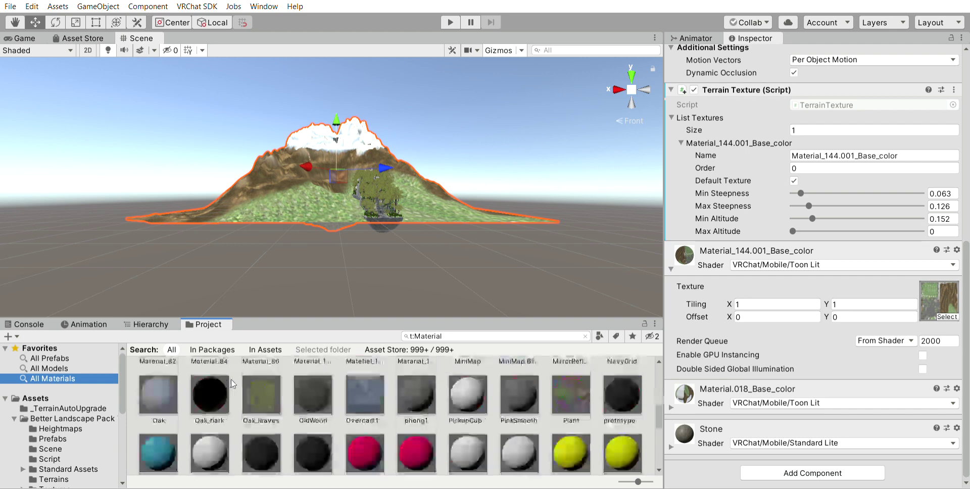
pyautogui.click(70, 357)
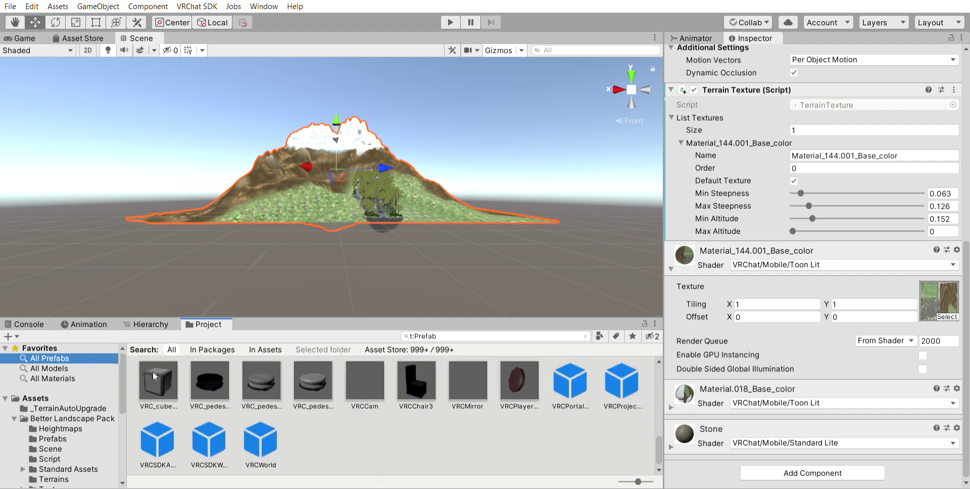
pyautogui.click(78, 368)
pyautogui.click(71, 378)
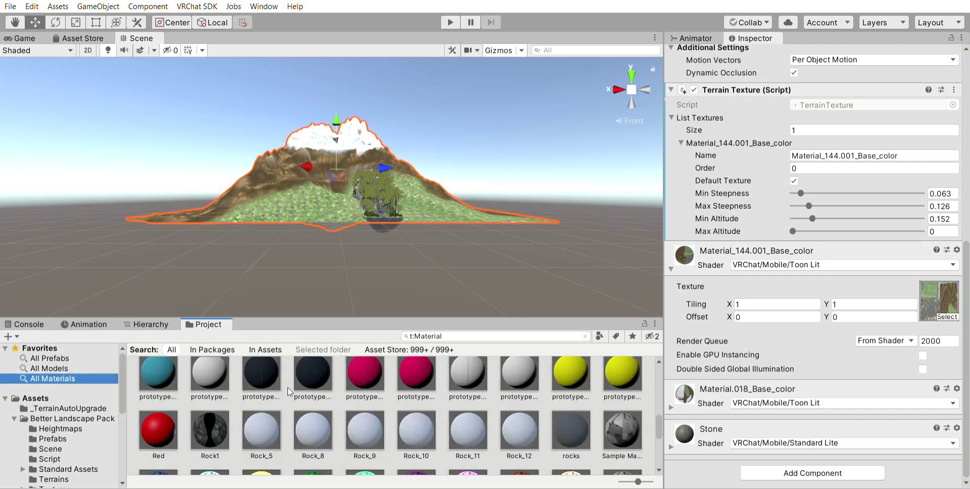
pyautogui.scroll(10, 288, 390)
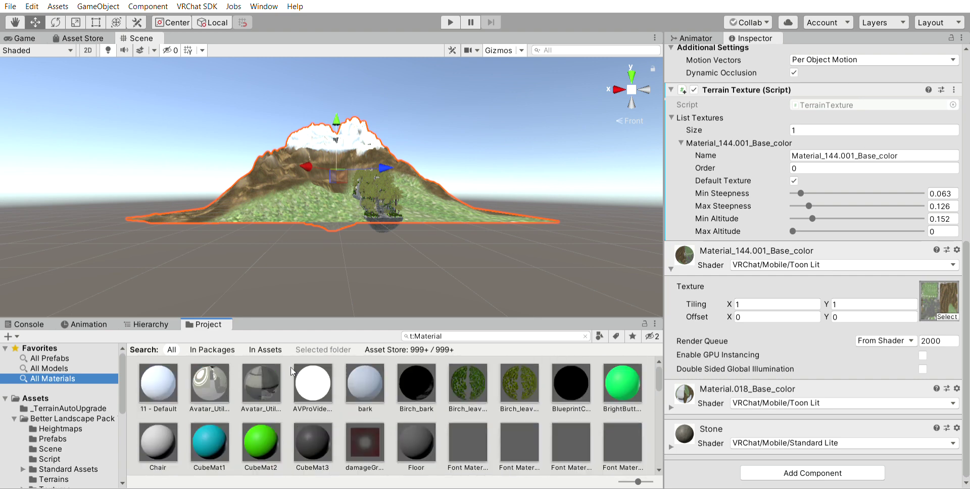
pyautogui.press('Up')
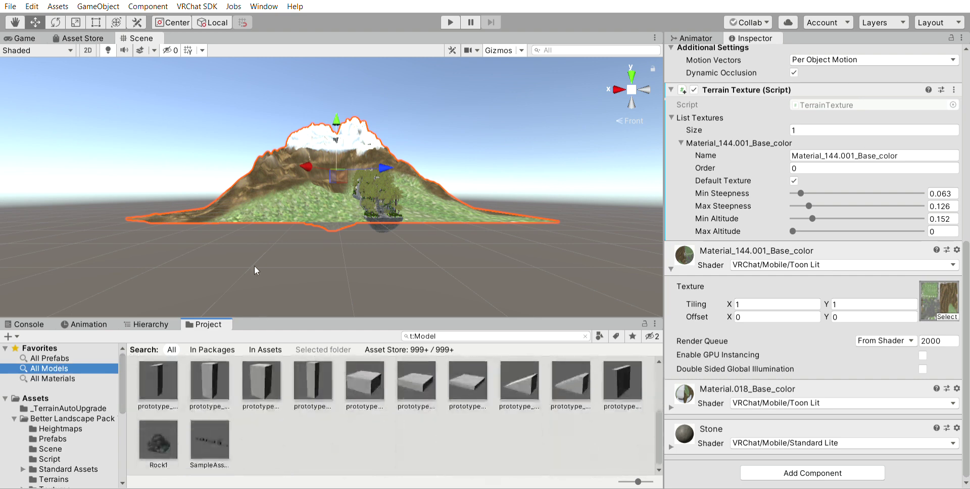
pyautogui.scroll(-4, 254, 265)
# - Place the Terrain_23 prefab beside the mountain and lower it to Y -7
pyautogui.click(635, 77)
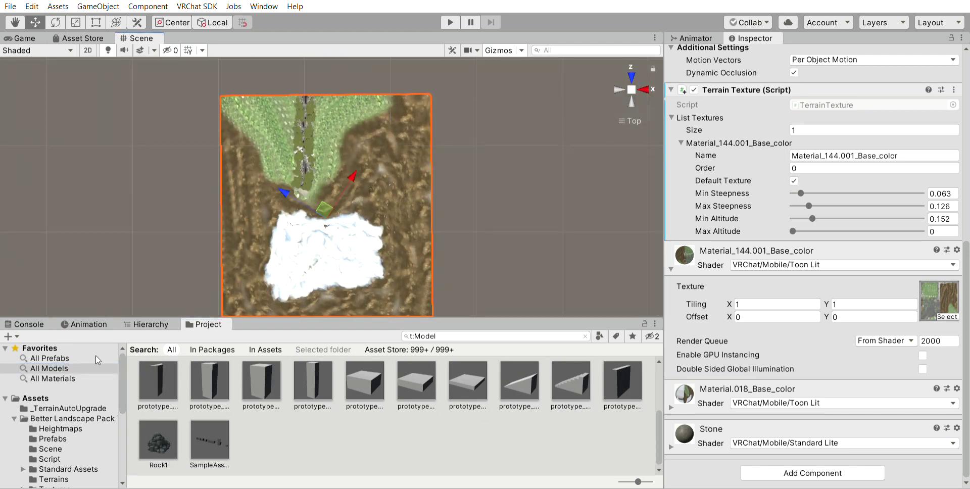
pyautogui.click(49, 359)
pyautogui.scroll(-3, 364, 404)
pyautogui.moveTo(364, 407); pyautogui.dragTo(459, 132)
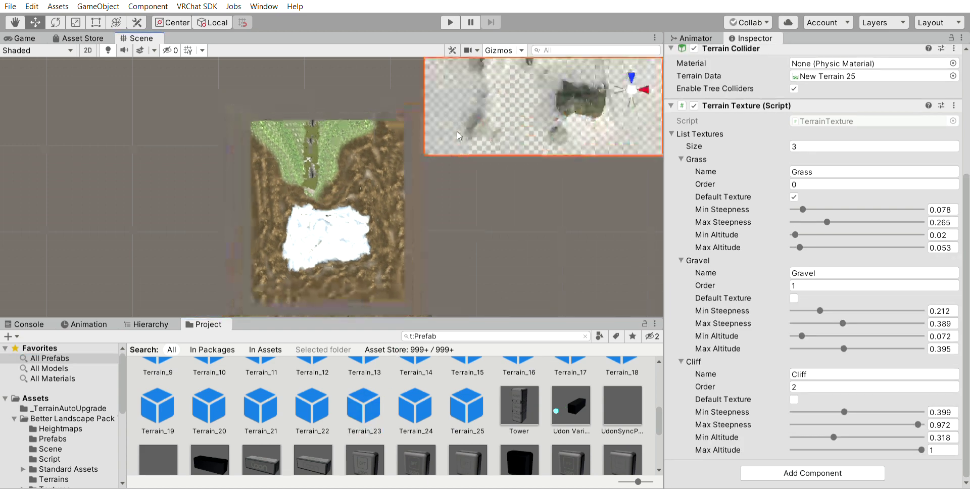
pyautogui.click(620, 75)
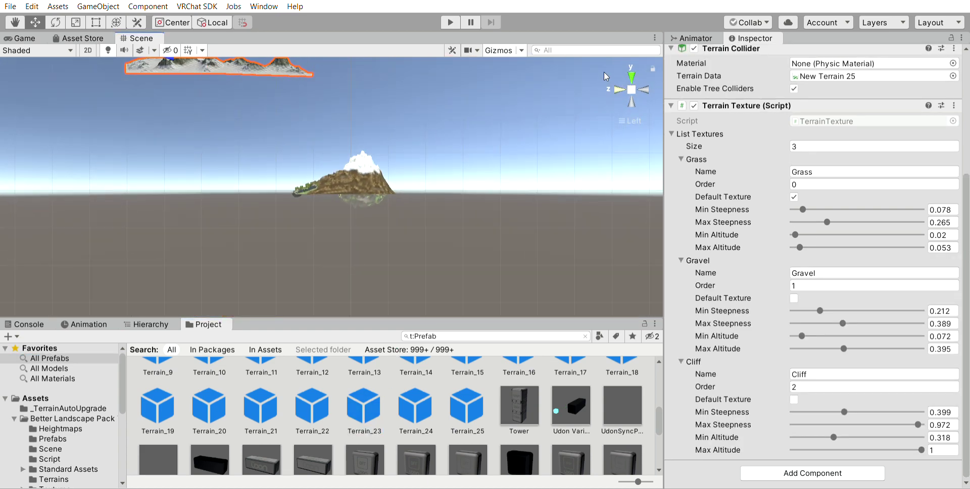
pyautogui.scroll(-3, 245, 74)
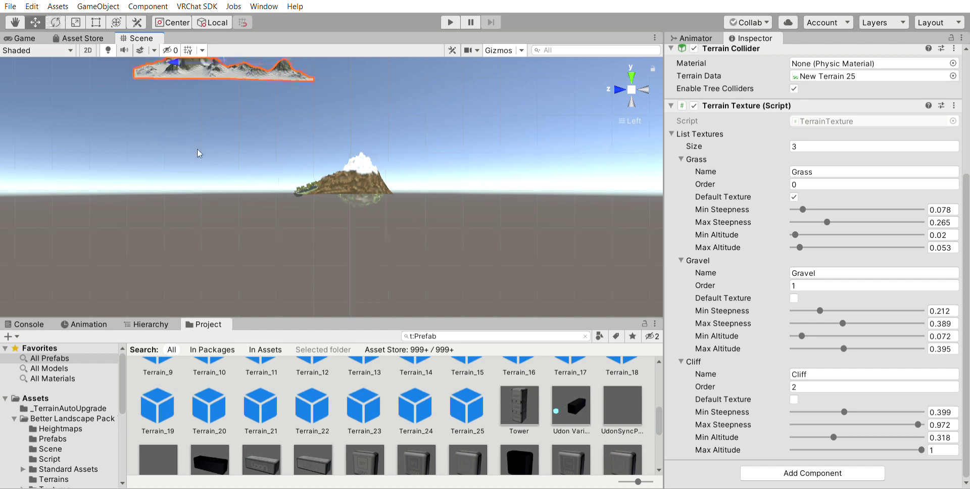
pyautogui.click(253, 73)
pyautogui.moveTo(262, 98); pyautogui.dragTo(276, 128)
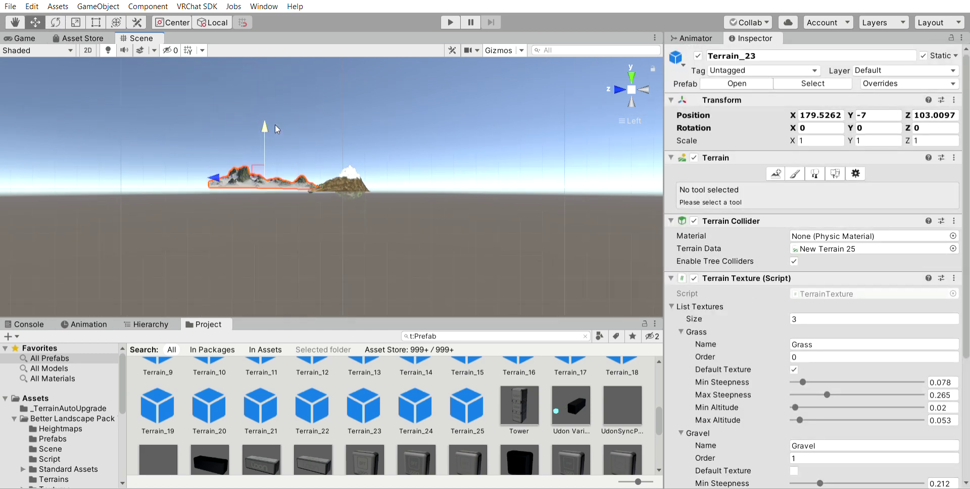
# - Place the Terrain_25 prefab on the opposite side of the mountain from Terrain_23 and lower it to Y -37
pyautogui.click(632, 75)
pyautogui.moveTo(423, 100); pyautogui.dragTo(462, 178)
pyautogui.moveTo(478, 394); pyautogui.dragTo(199, 235)
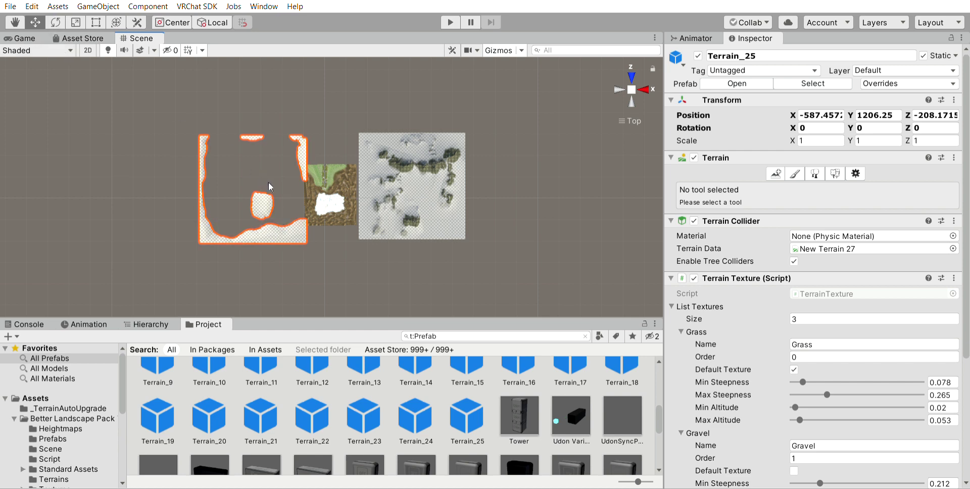
pyautogui.press('r')
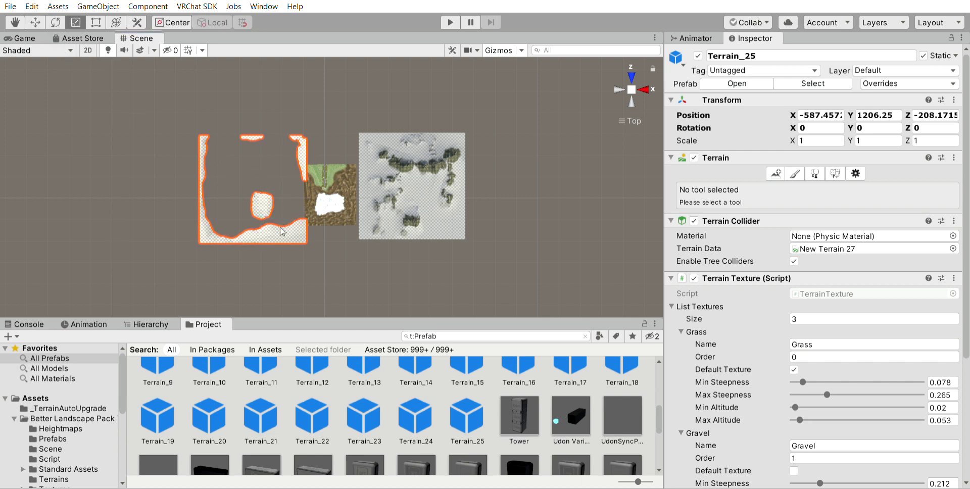
pyautogui.click(615, 77)
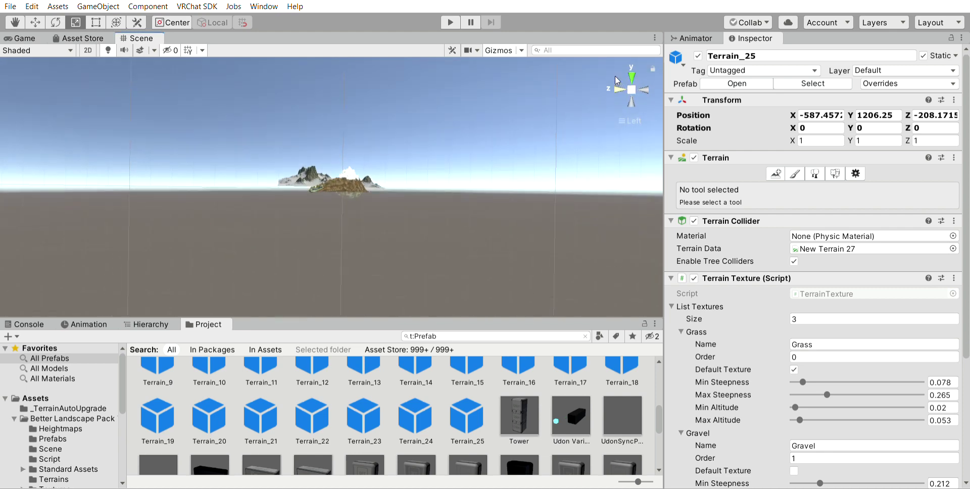
pyautogui.press('w')
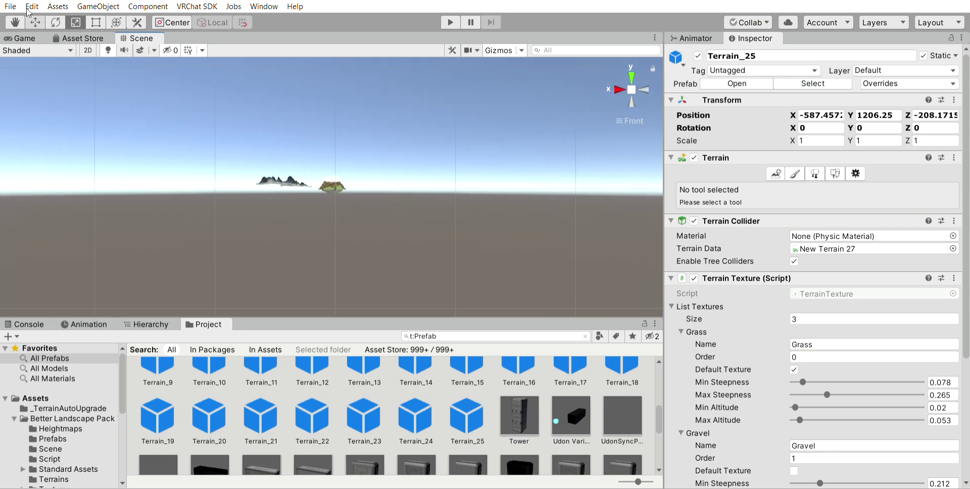
pyautogui.scroll(-5, 272, 129)
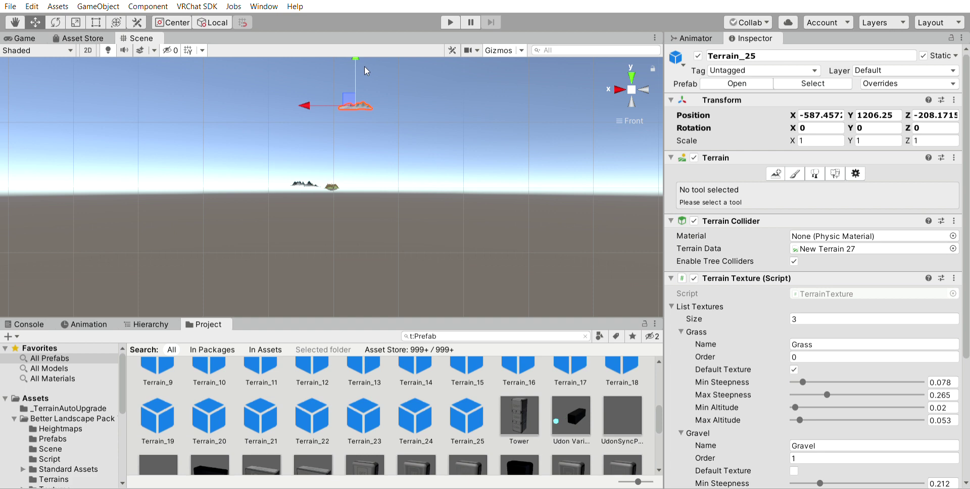
pyautogui.moveTo(355, 56); pyautogui.dragTo(356, 134)
pyautogui.click(631, 75)
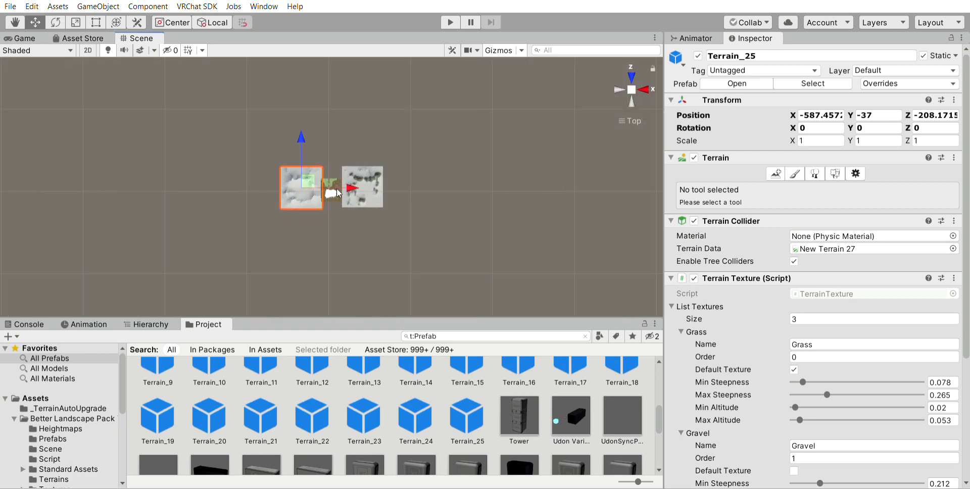
# - Move Terrain_25 to position X -582, Y 0, Z 0
pyautogui.scroll(2, 334, 178)
pyautogui.moveTo(333, 177)
pyautogui.mouseDown()
pyautogui.moveTo(323, 173)
pyautogui.moveTo(332, 171)
pyautogui.mouseUp()
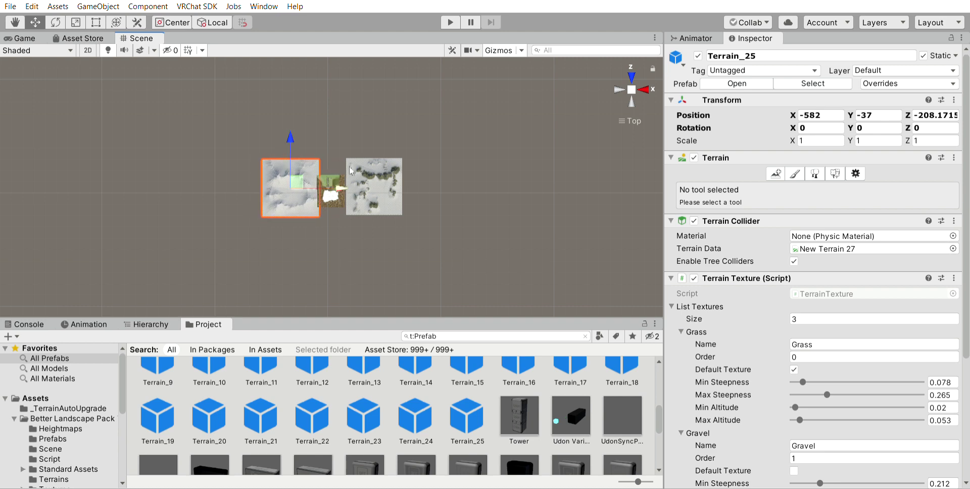
pyautogui.click(619, 89)
pyautogui.click(877, 116)
pyautogui.press('BackSpace')
pyautogui.write('0')
pyautogui.click(931, 115)
pyautogui.write('0')
pyautogui.click(615, 84)
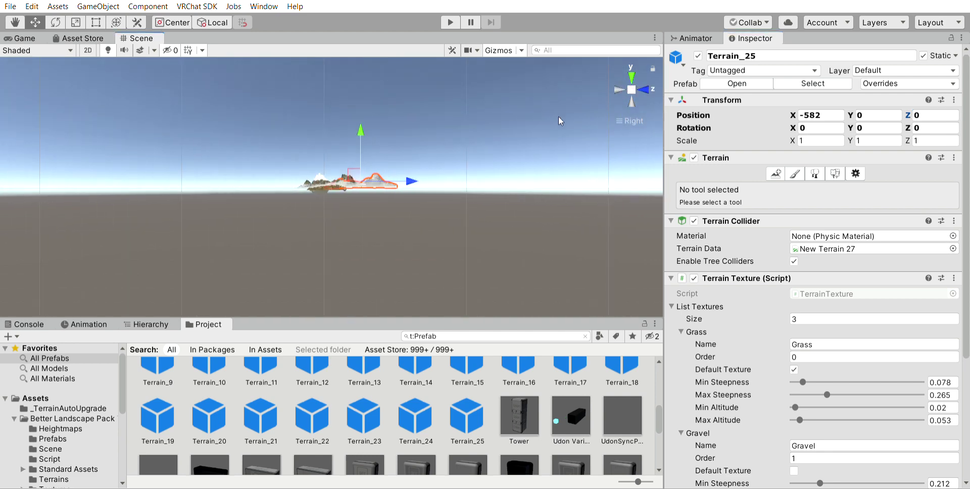
# - Reset the map object's position to X 0, Y 0, Z 0
pyautogui.click(319, 180)
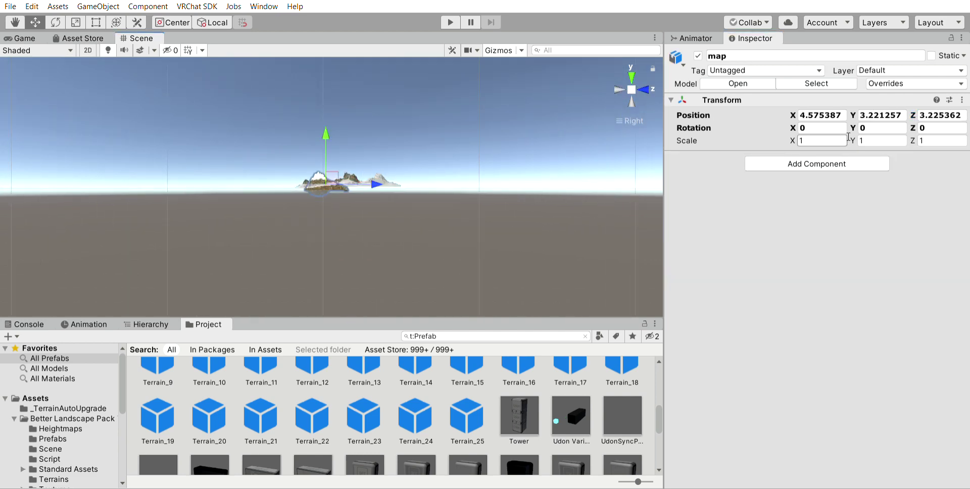
pyautogui.click(930, 115)
pyautogui.press('BackSpace')
pyautogui.write('0')
pyautogui.click(882, 116)
pyautogui.write('0')
pyautogui.click(814, 115)
pyautogui.hotkey('ctrl', 'a')
pyautogui.press('BackSpace')
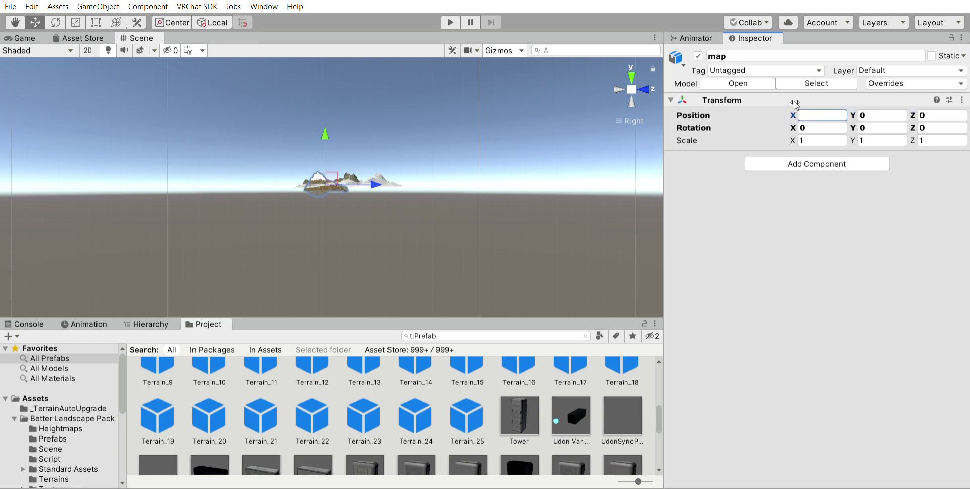
# - Move Terrain_25 clear of the mountain to X -592 and lower it to Y -34
pyautogui.click(619, 90)
pyautogui.scroll(5, 520, 127)
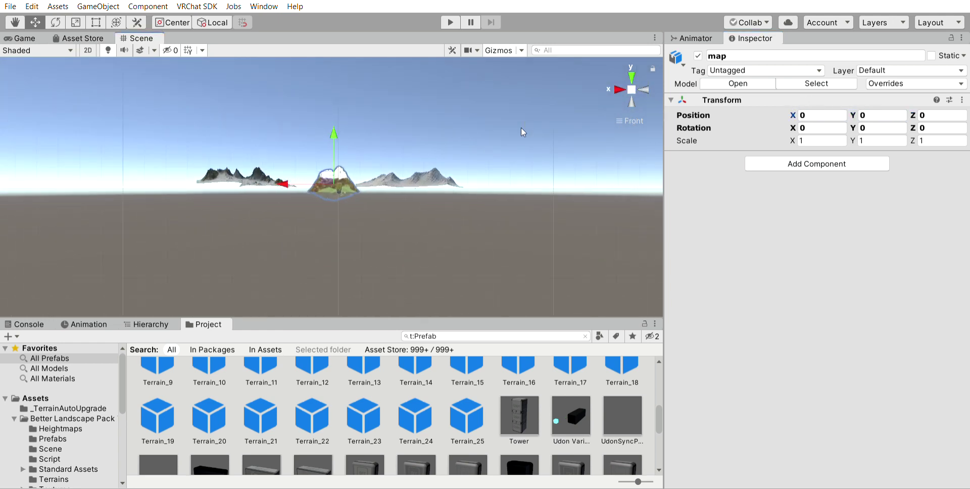
pyautogui.click(488, 156)
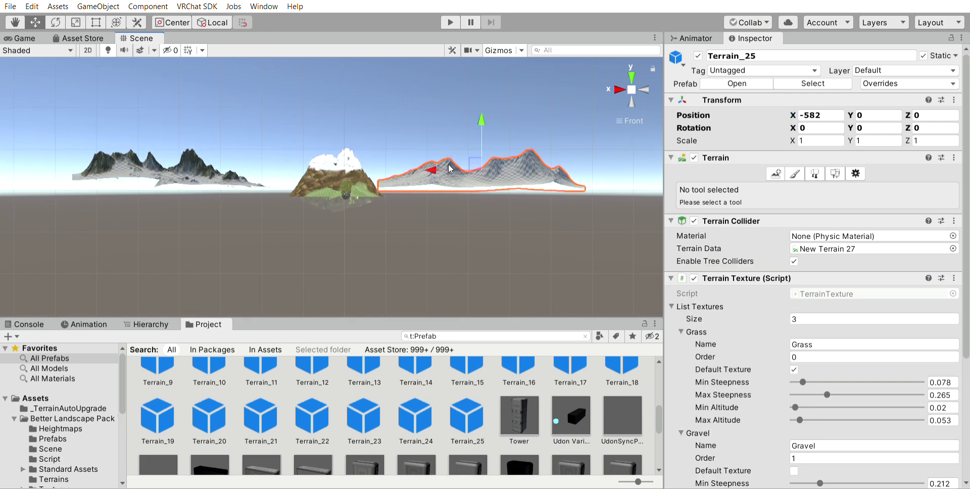
pyautogui.click(477, 130)
pyautogui.click(514, 164)
pyautogui.click(816, 114)
pyautogui.press('BackSpace')
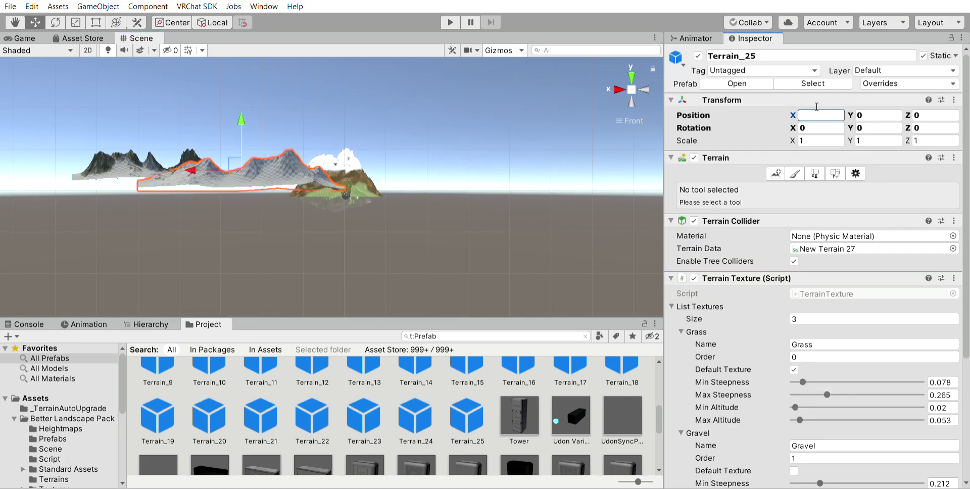
pyautogui.moveTo(191, 171); pyautogui.dragTo(434, 186)
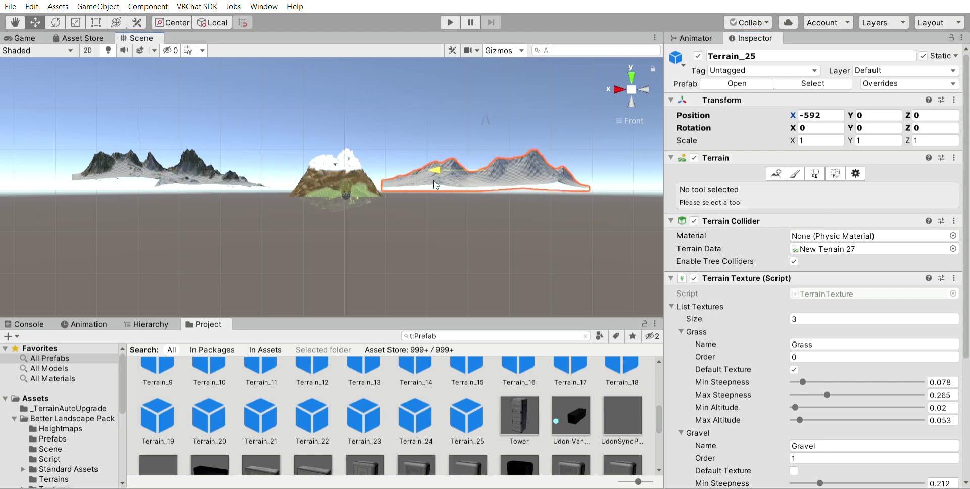
pyautogui.moveTo(483, 112); pyautogui.dragTo(487, 131)
# - Shift Terrain_25 alongside the mountain to Z -120 and set its height to Y -13
pyautogui.click(631, 60)
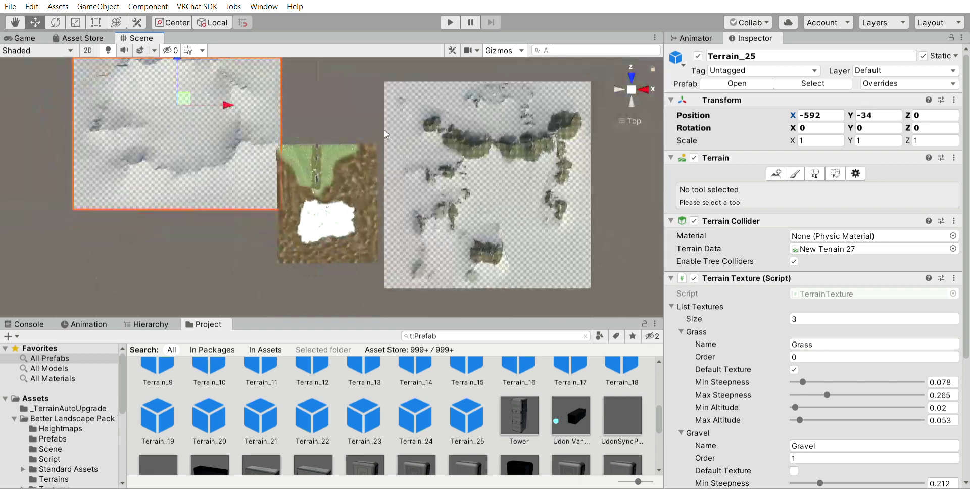
pyautogui.moveTo(197, 60); pyautogui.dragTo(203, 93)
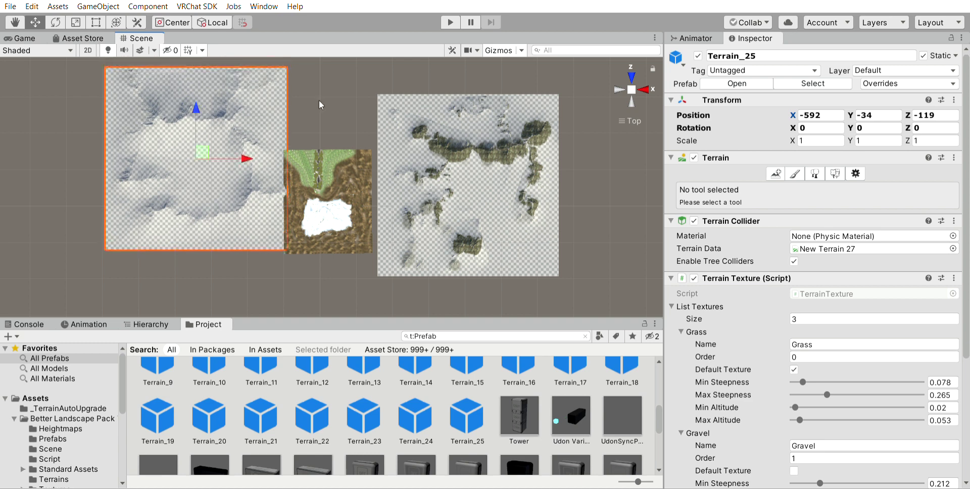
pyautogui.click(632, 90)
pyautogui.click(631, 101)
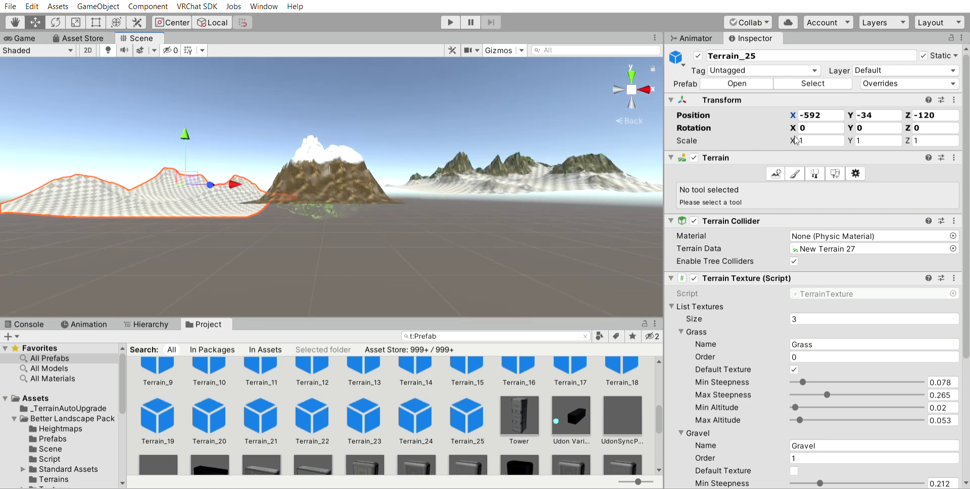
pyautogui.click(874, 115)
pyautogui.press('BackSpace')
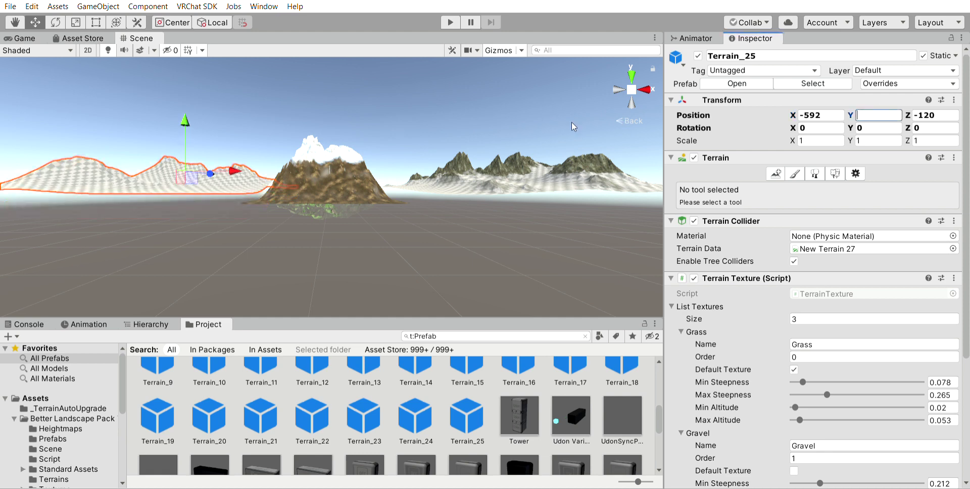
pyautogui.moveTo(184, 122); pyautogui.dragTo(180, 116)
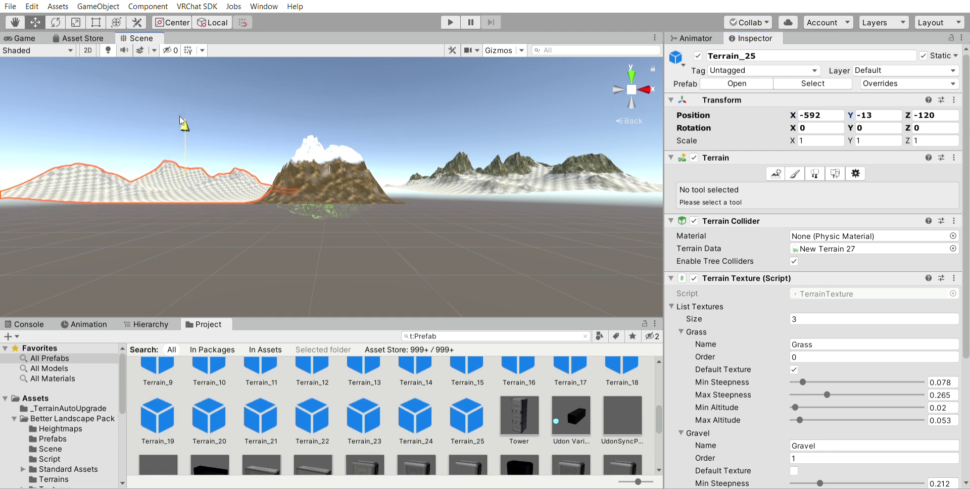
# - Delete Terrain_25 from the scene
pyautogui.click(619, 89)
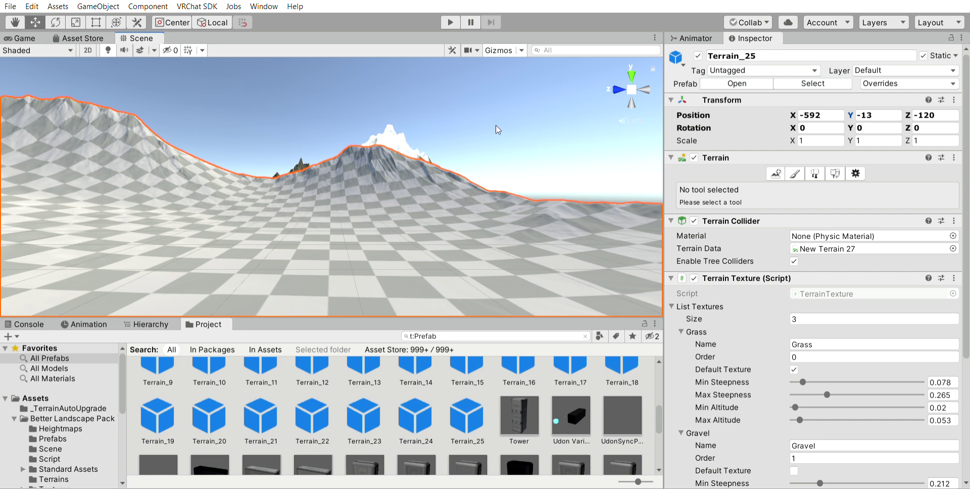
pyautogui.click(619, 90)
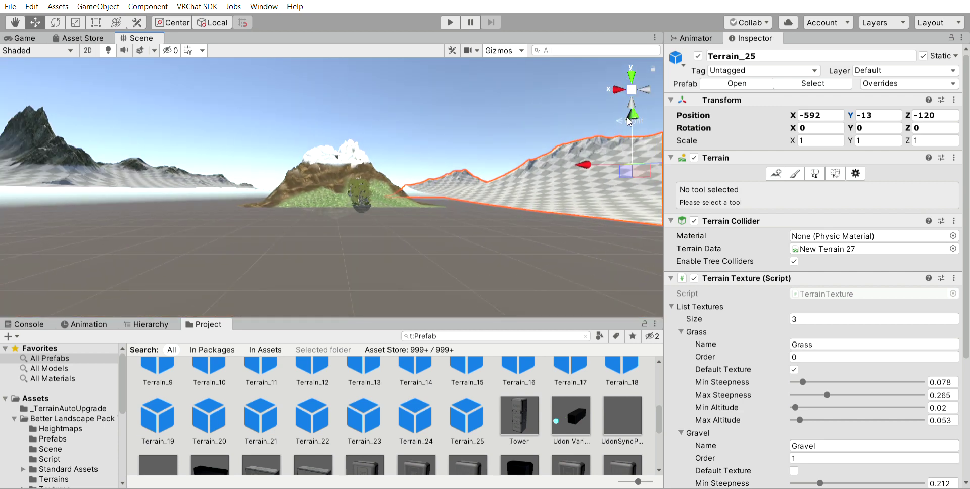
pyautogui.click(157, 324)
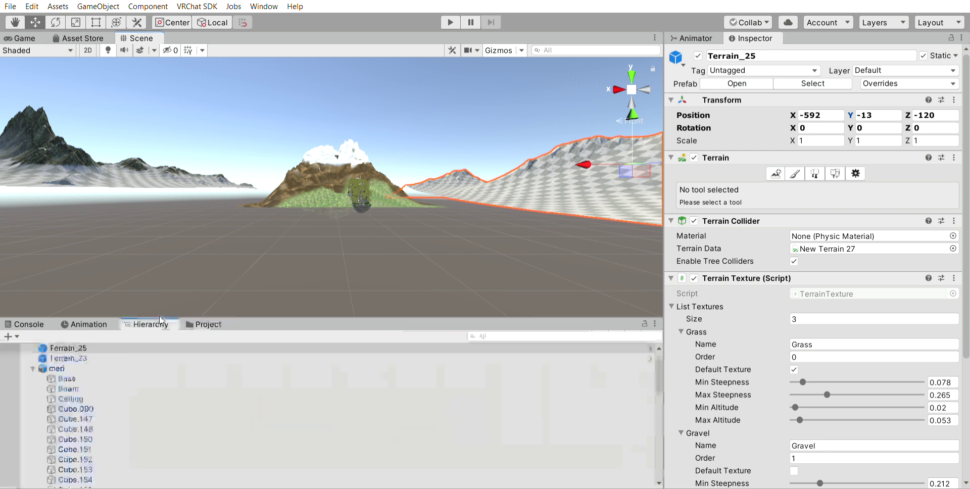
pyautogui.click(151, 348)
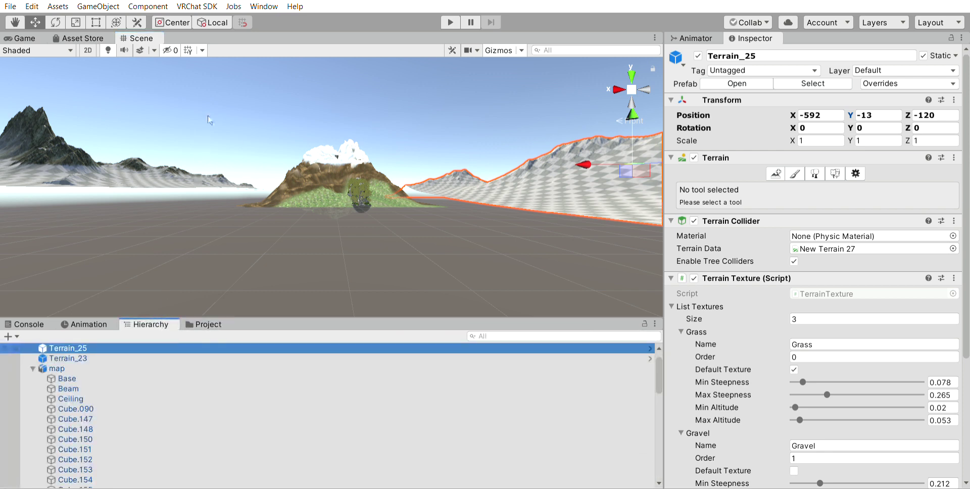
pyautogui.press('Delete')
# - Lower Terrain_23 beside the mountain to Y -31.8
pyautogui.click(199, 174)
pyautogui.moveTo(95, 108); pyautogui.dragTo(103, 122)
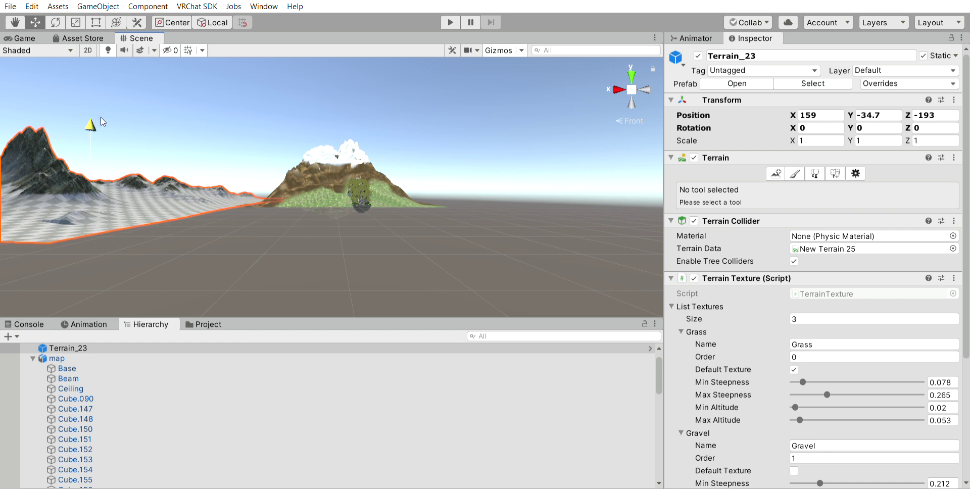
pyautogui.click(632, 76)
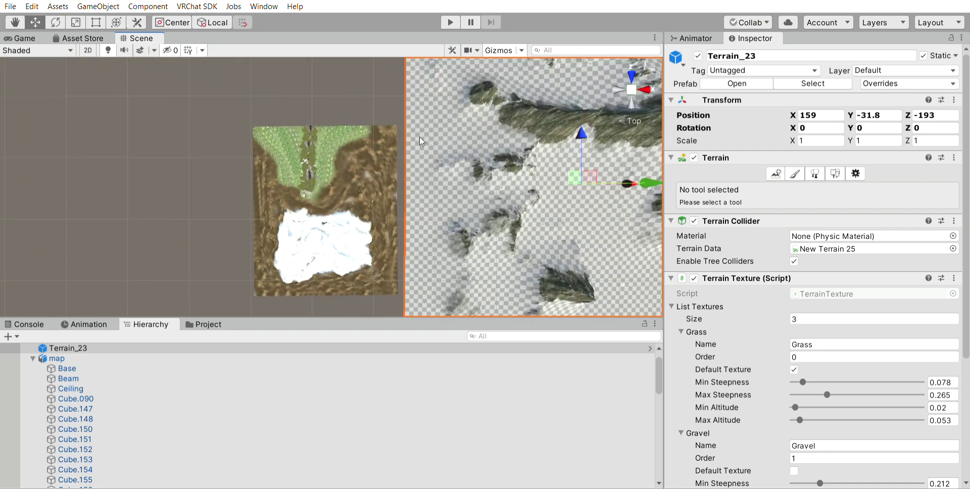
# - Try removing Terrain_23 from the scene and undo the deletion
pyautogui.click(116, 348)
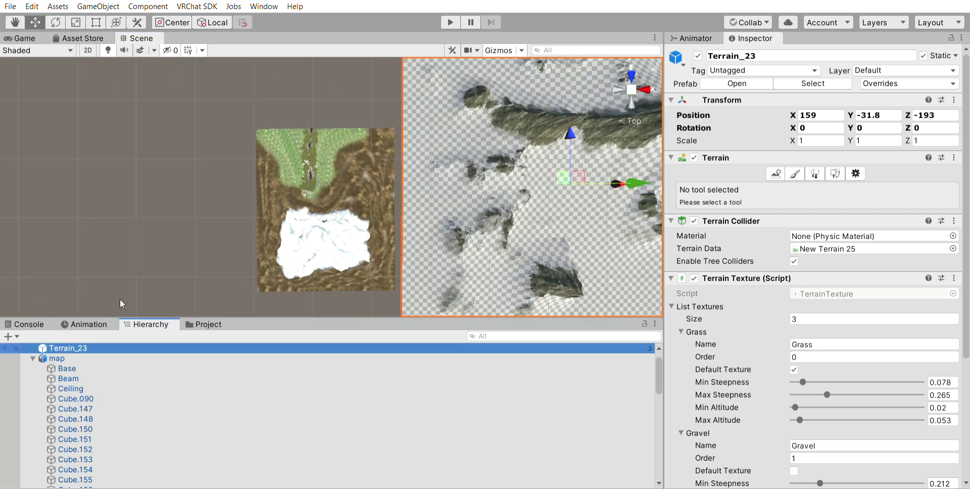
pyautogui.press('Delete')
pyautogui.click(376, 154)
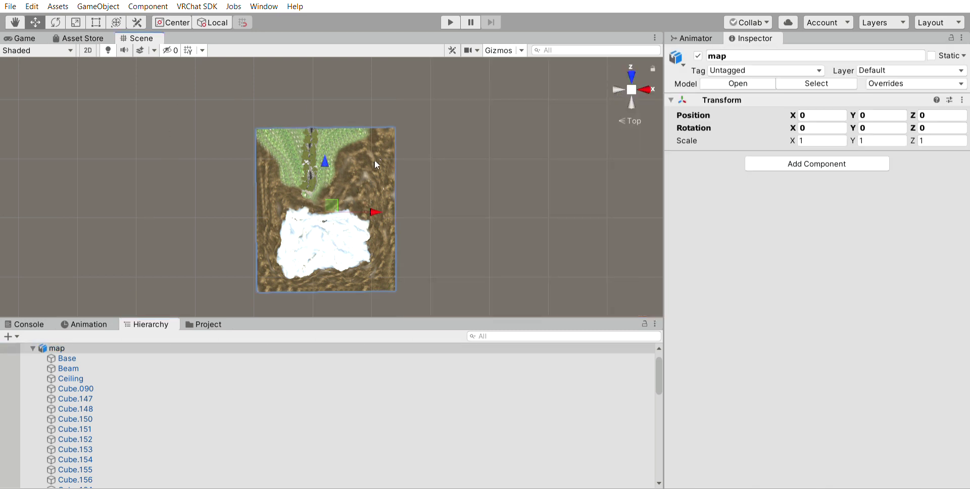
pyautogui.hotkey('ctrl', 'z')
pyautogui.hotkey('ctrl', 'z')
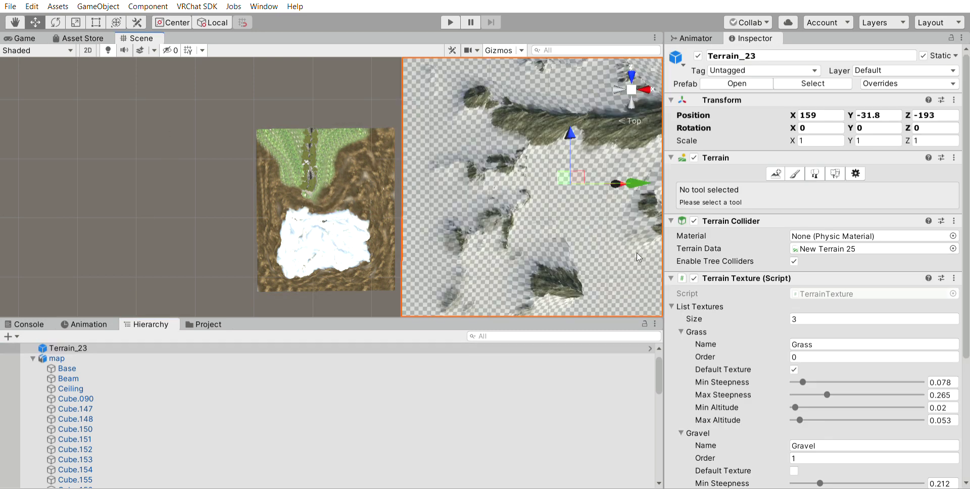
# - Compare the components of Terrain_23 with those of the map's node_id10.014 mesh
pyautogui.click(330, 152)
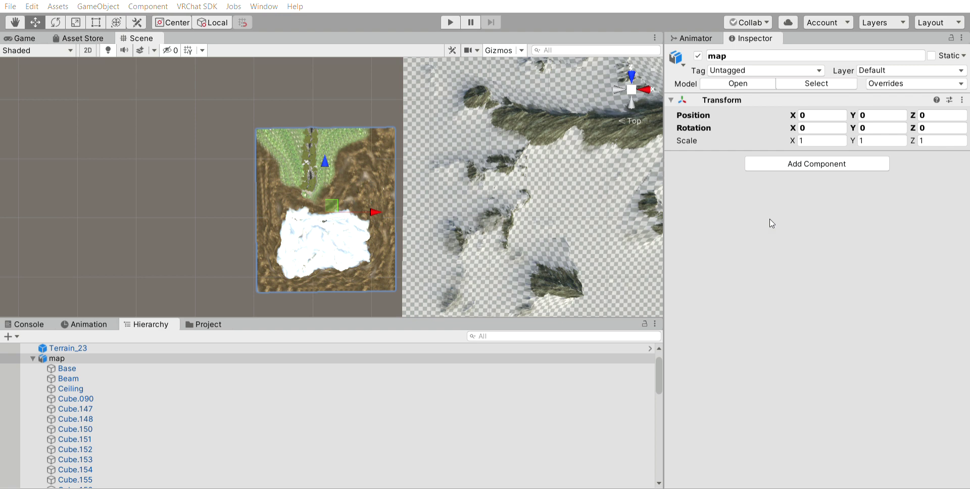
pyautogui.click(504, 233)
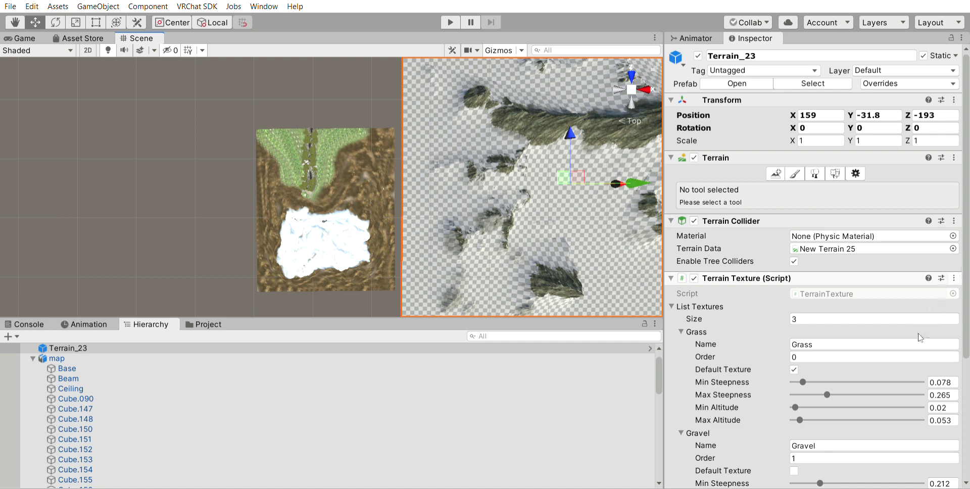
pyautogui.click(314, 183)
pyautogui.click(365, 173)
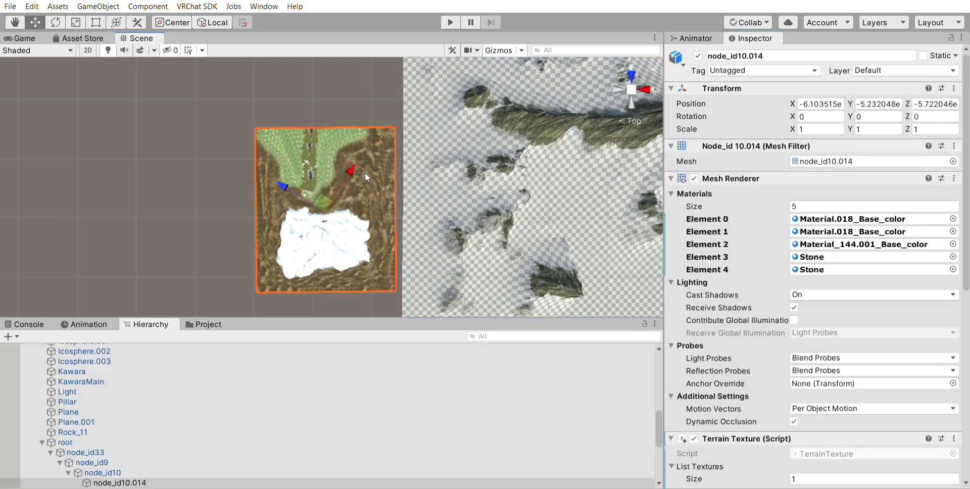
pyautogui.scroll(-10, 837, 299)
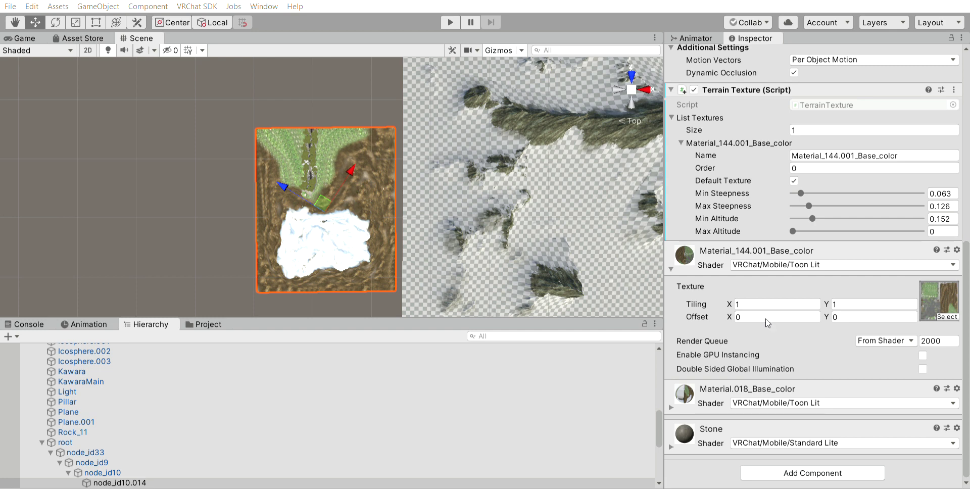
# - Try a Surface Effector 2D component on the node_id10.014 mesh and undo its addition
pyautogui.hotkey('ctrl', 'z')
pyautogui.scroll(-5, 748, 283)
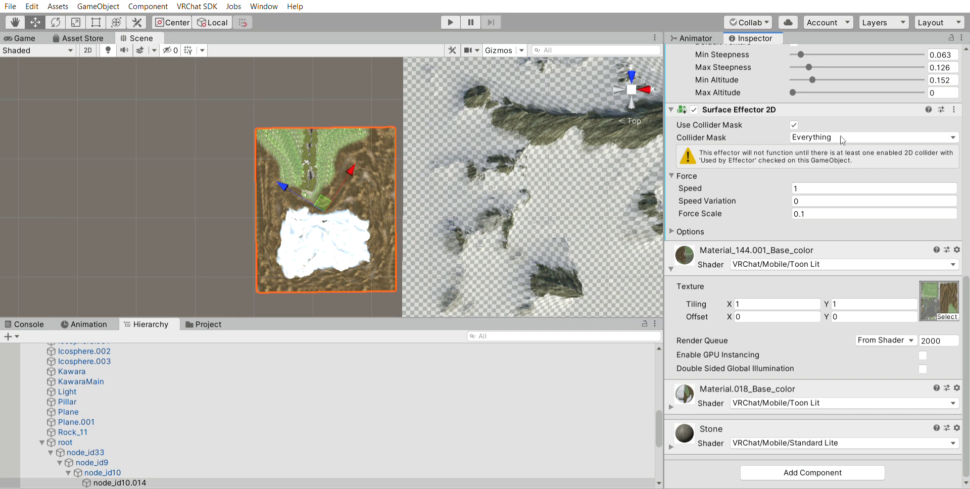
pyautogui.click(756, 144)
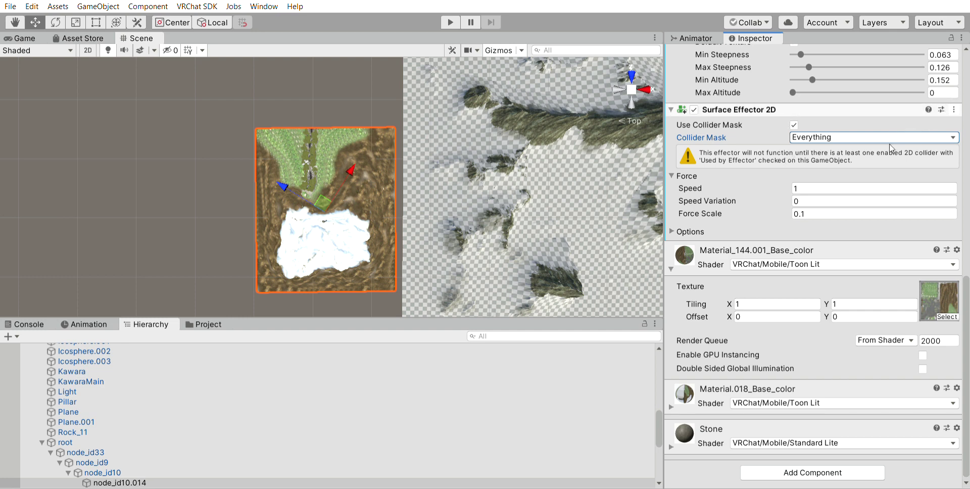
pyautogui.hotkey('ctrl', 'z')
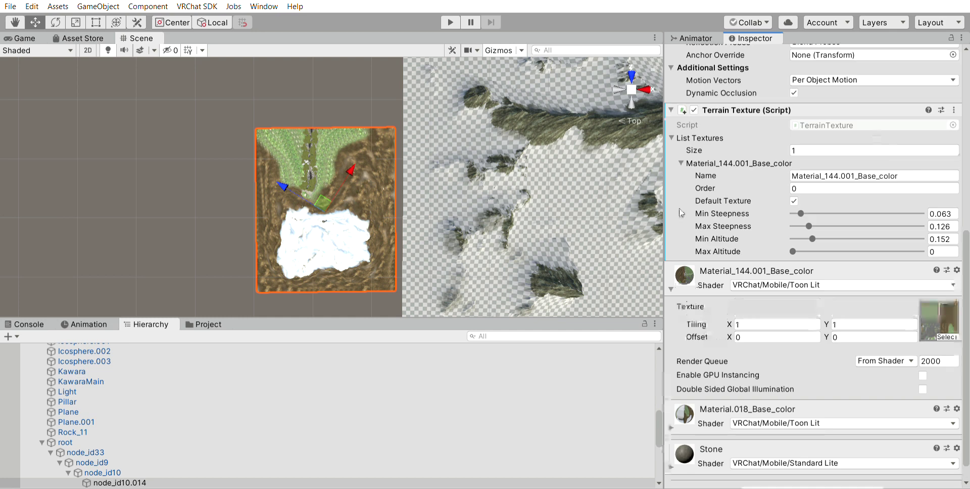
# - Examine Terrain_23's Terrain, Terrain Collider and Terrain Texture script settings, and return to the map object
pyautogui.click(206, 324)
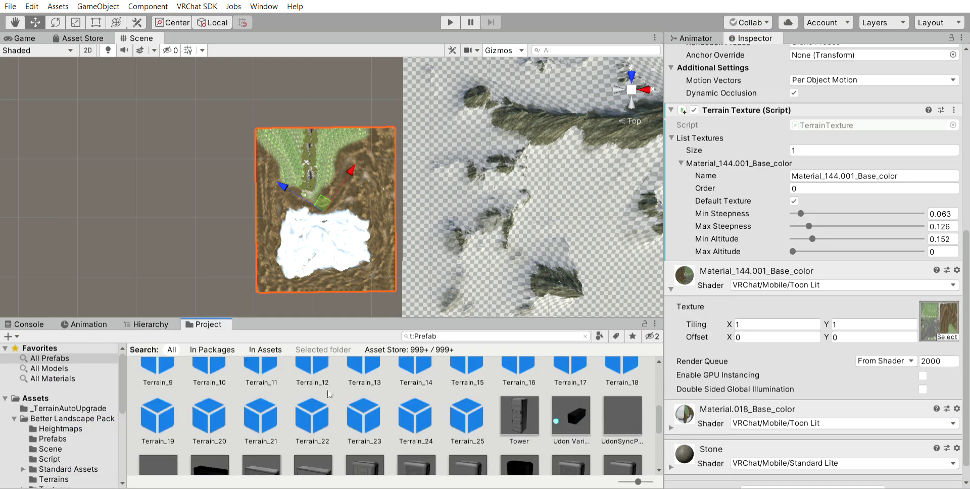
pyautogui.click(479, 245)
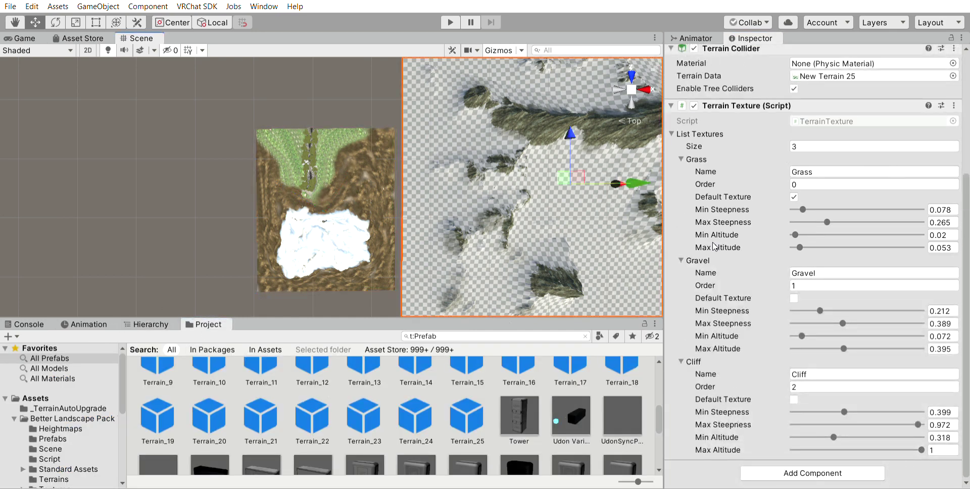
pyautogui.scroll(5, 709, 249)
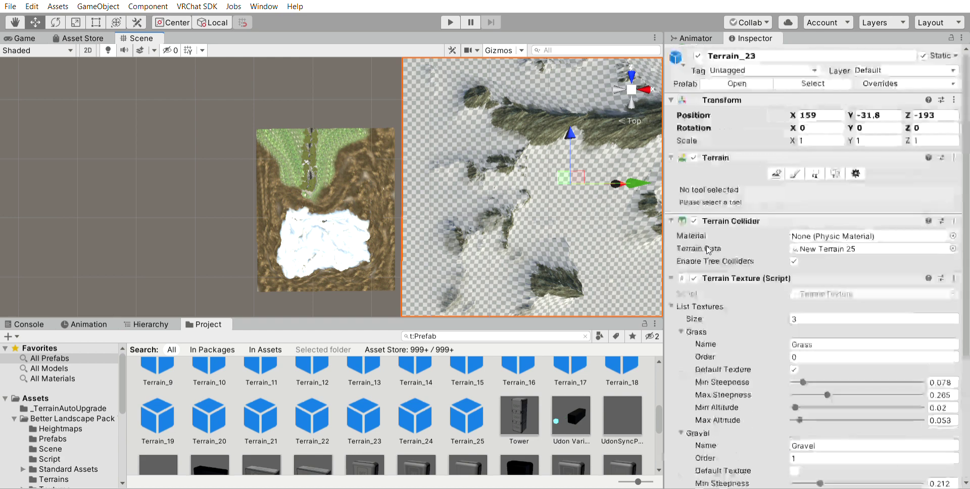
pyautogui.click(937, 275)
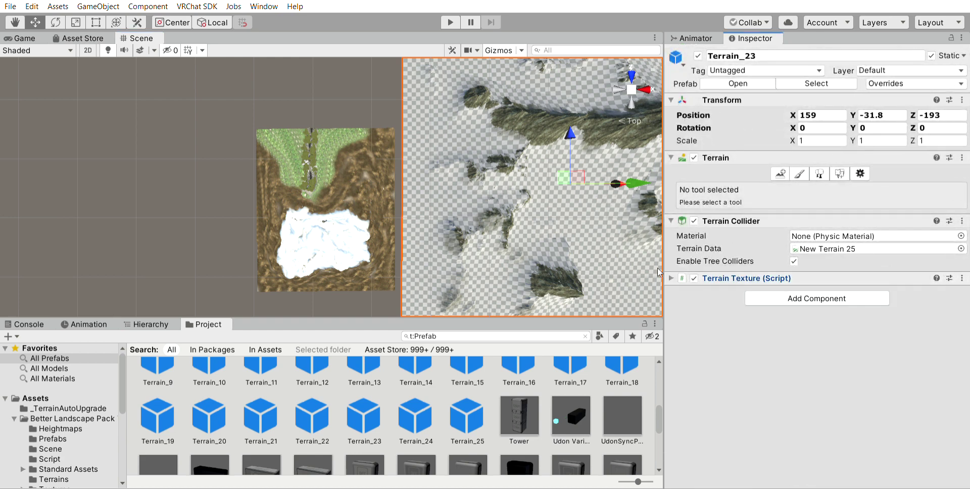
pyautogui.click(686, 277)
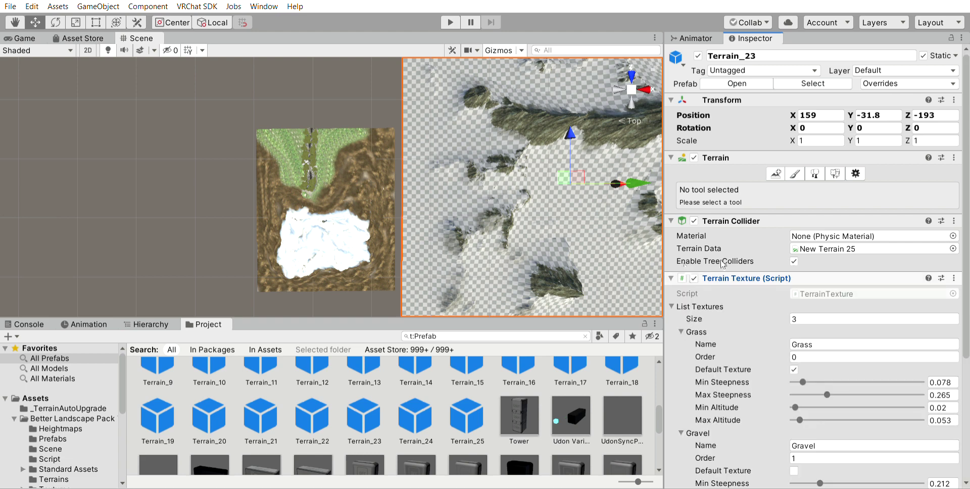
pyautogui.click(326, 182)
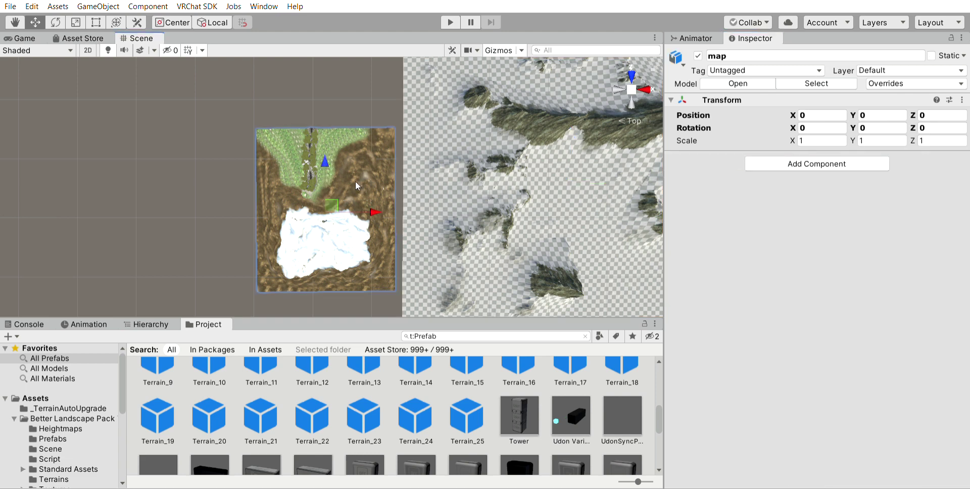
# - Paste Terrain_23's Terrain Texture values, with the Grass, Gravel and Cliff entries, onto the script on the map's node_id10.014 mesh
pyautogui.click(356, 181)
pyautogui.scroll(-5, 787, 251)
pyautogui.scroll(-5, 787, 251)
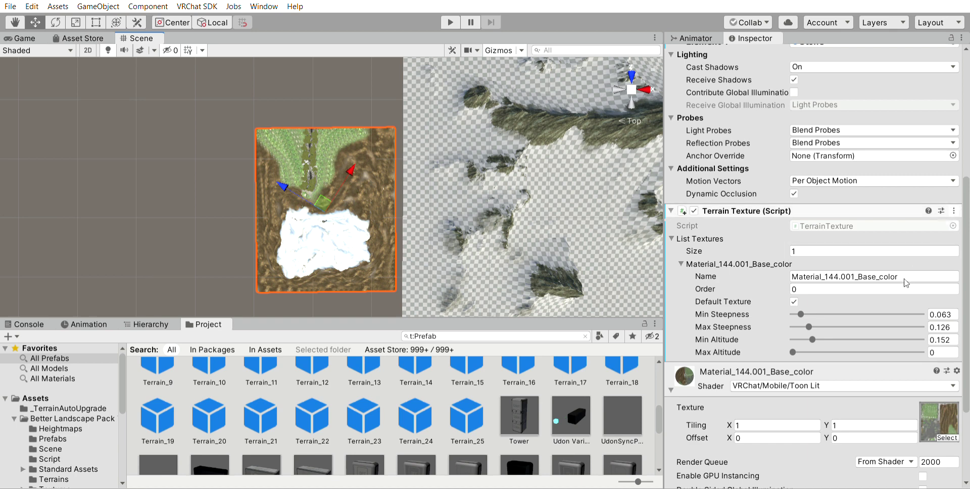
pyautogui.scroll(-15, 826, 286)
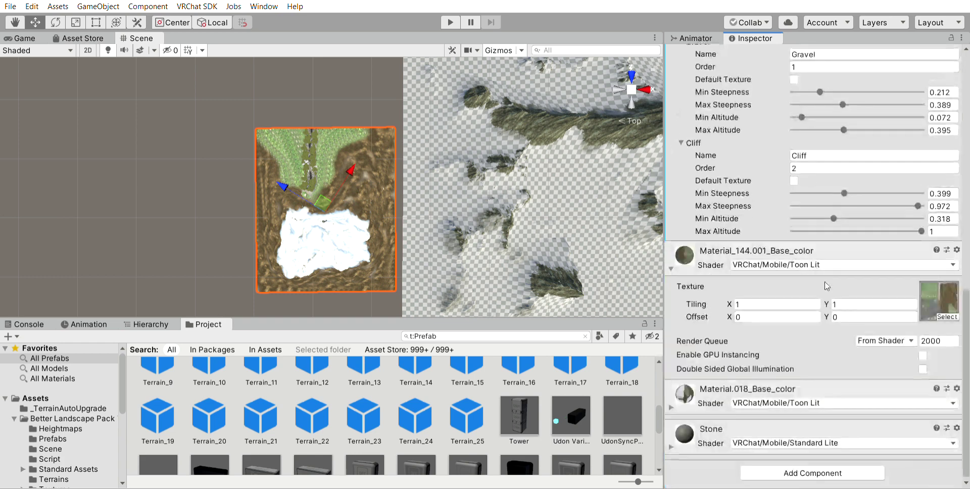
pyautogui.scroll(10, 827, 286)
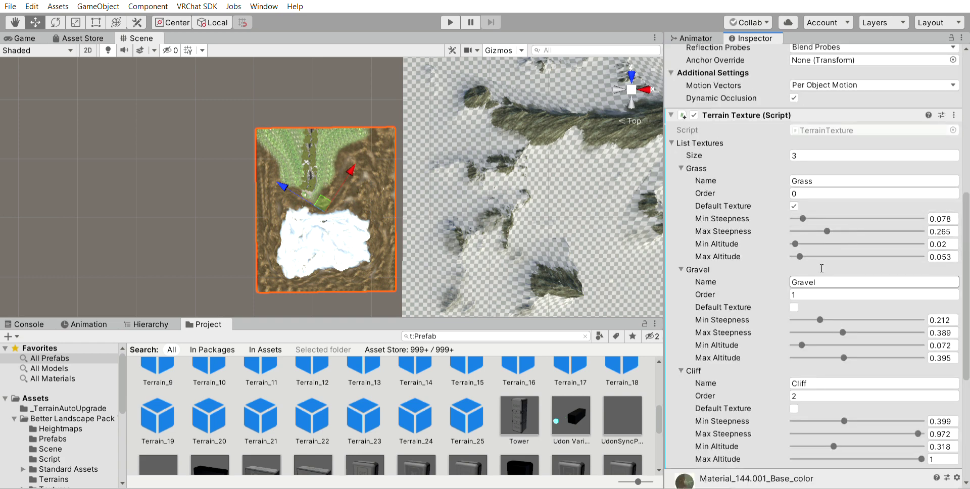
pyautogui.scroll(5, 749, 251)
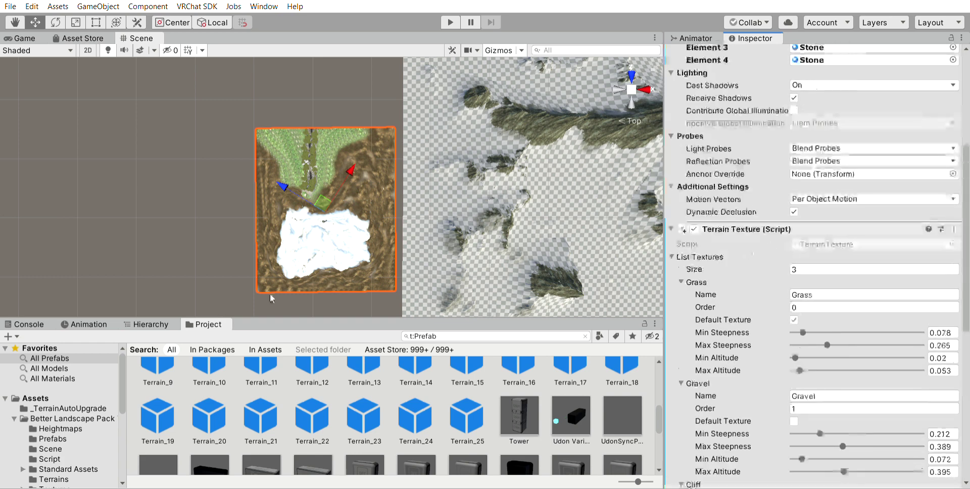
pyautogui.click(152, 324)
pyautogui.click(205, 324)
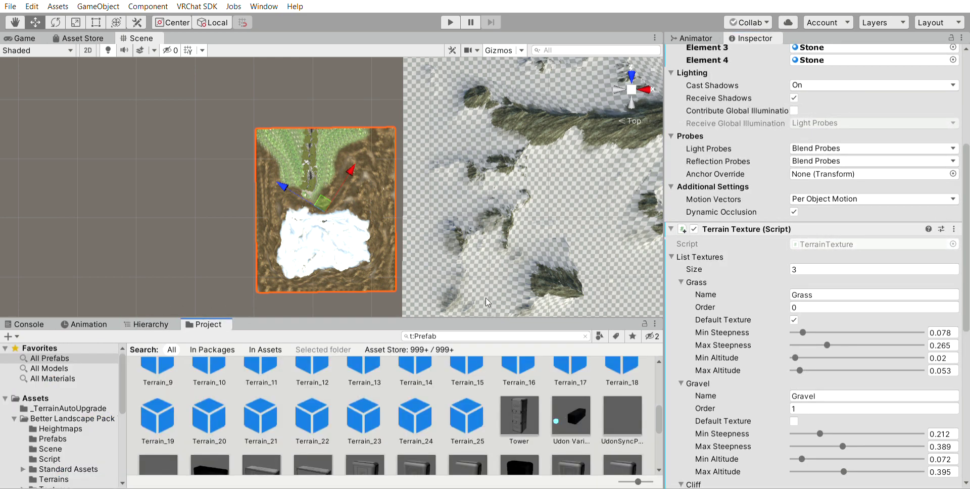
pyautogui.click(162, 324)
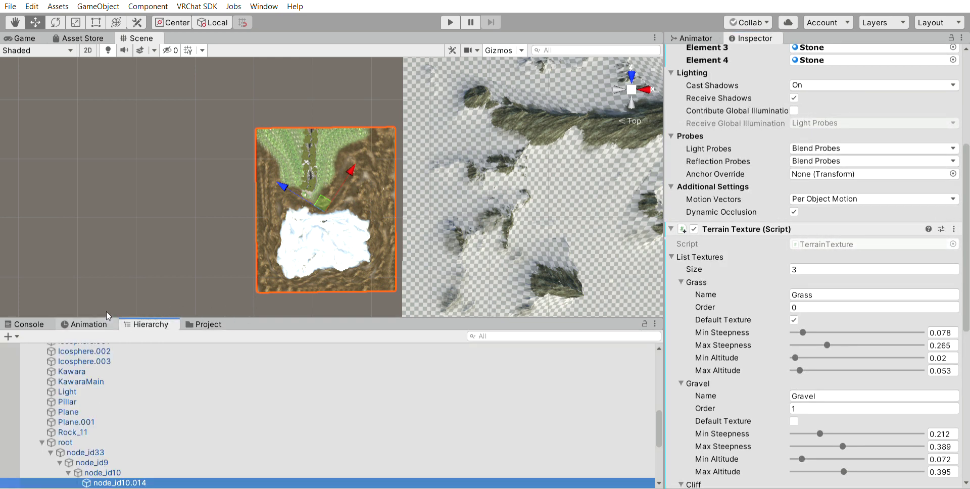
pyautogui.click(206, 323)
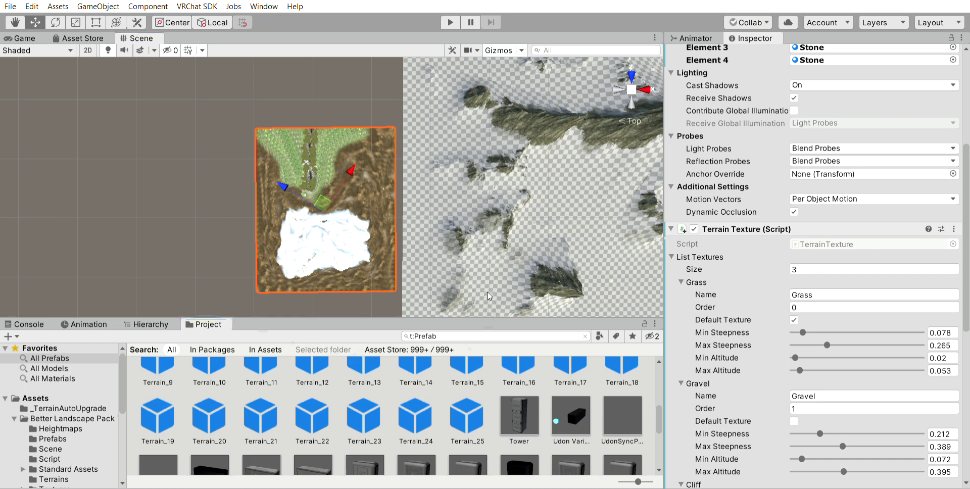
# - Review Terrain_23's components and collapse its Terrain component
pyautogui.click(488, 293)
pyautogui.scroll(5, 951, 218)
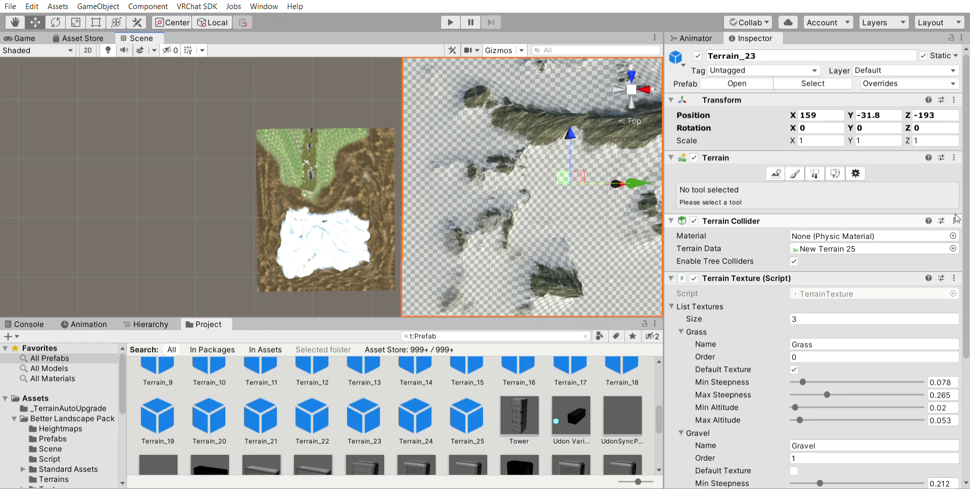
pyautogui.scroll(-3, 783, 212)
pyautogui.scroll(3, 782, 213)
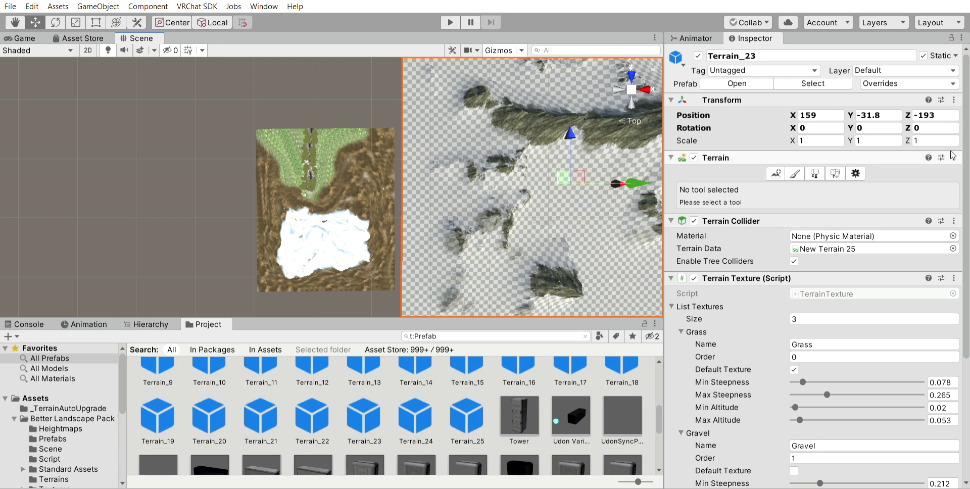
pyautogui.click(710, 158)
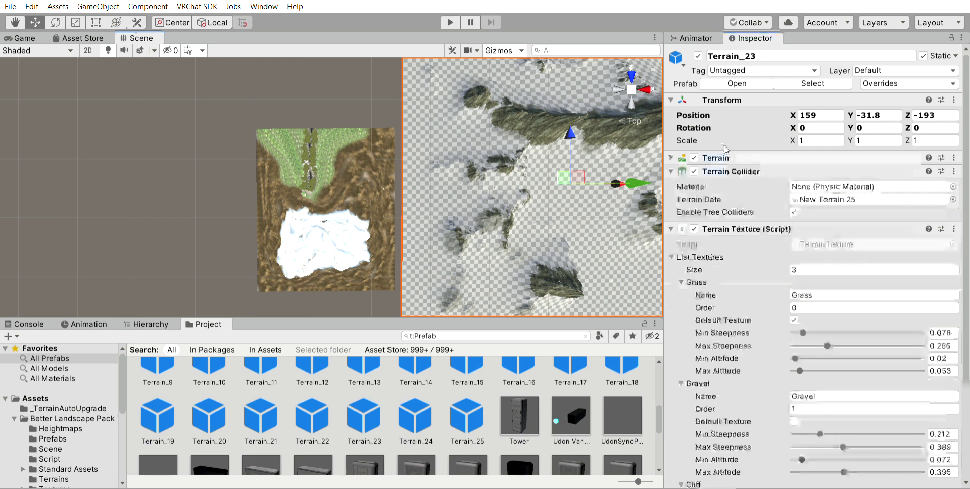
# - Try a Terrain component on the map's node_id10.014 mesh and remove it again
pyautogui.click(378, 173)
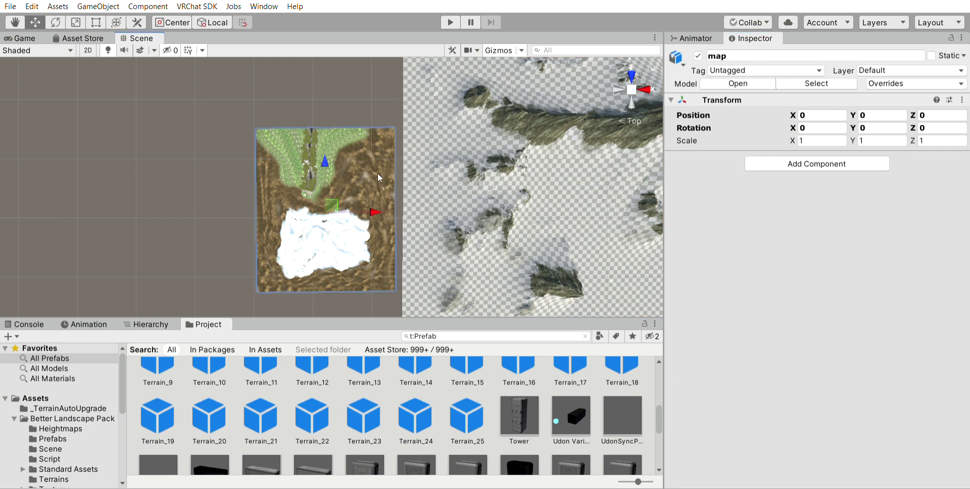
pyautogui.click(388, 174)
pyautogui.click(388, 174)
pyautogui.click(388, 174)
pyautogui.scroll(-15, 743, 237)
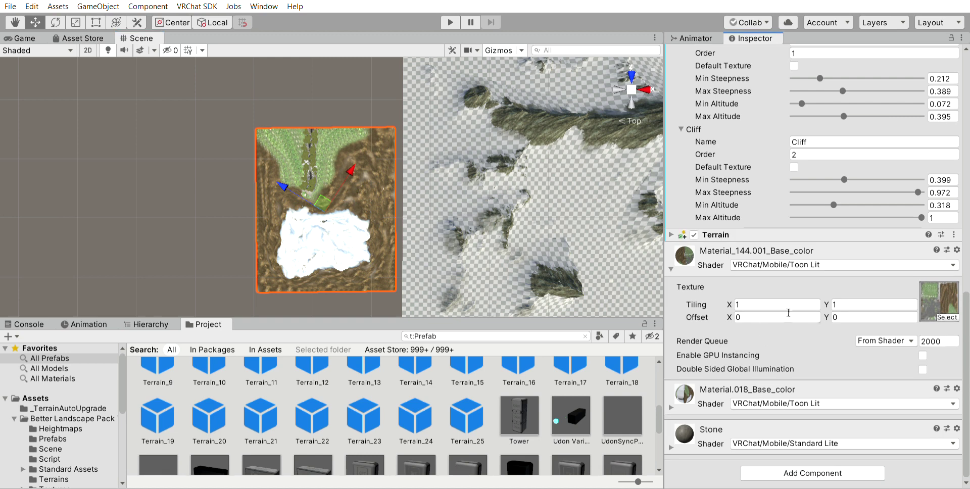
pyautogui.scroll(5, 789, 311)
pyautogui.scroll(8, 788, 311)
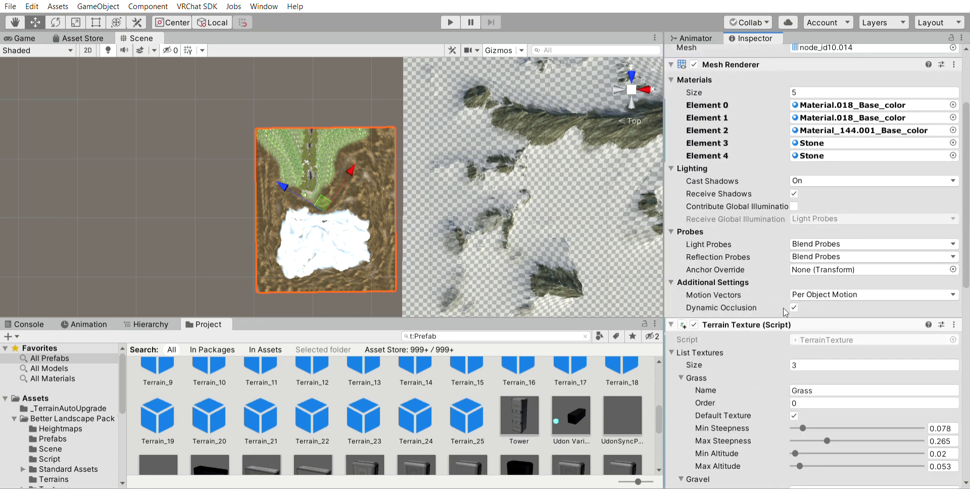
pyautogui.scroll(-5, 784, 308)
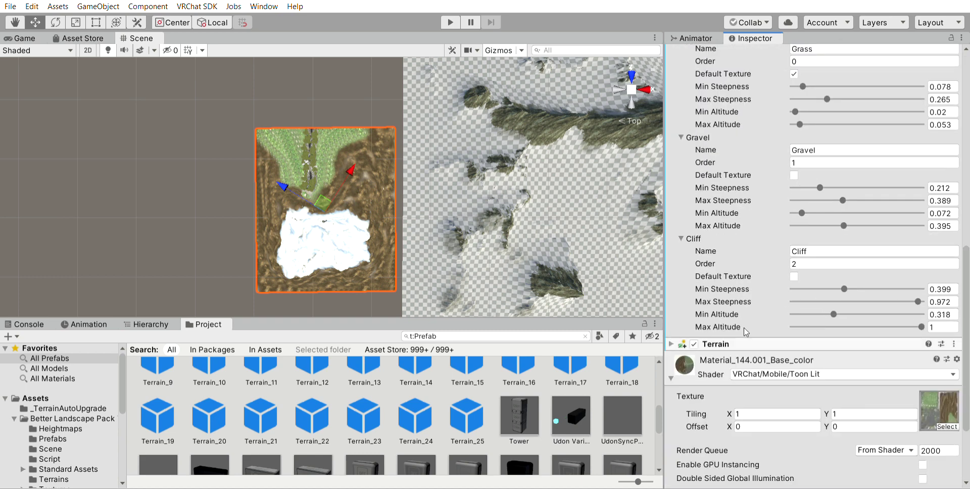
pyautogui.click(746, 343)
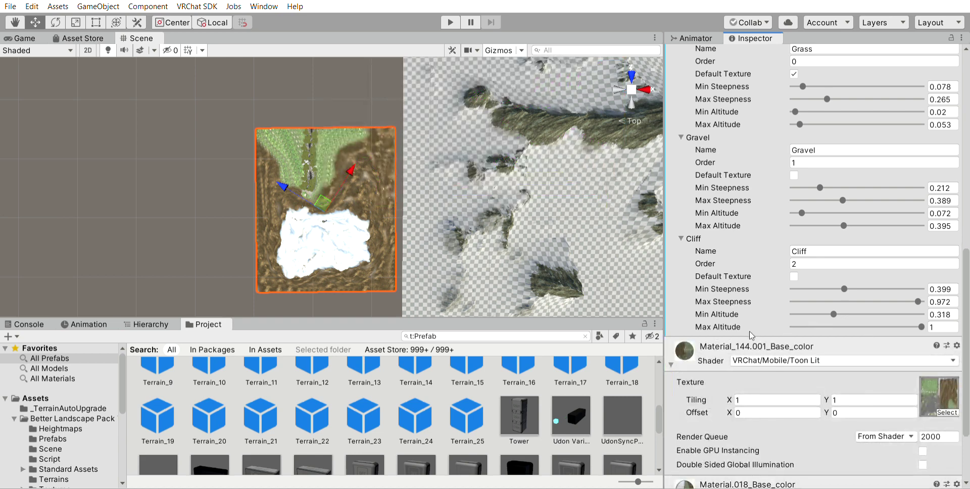
# - Examine the node_id10.014 mesh's renderer materials and its Terrain Texture script settings
pyautogui.scroll(5, 751, 335)
pyautogui.scroll(-9, 866, 243)
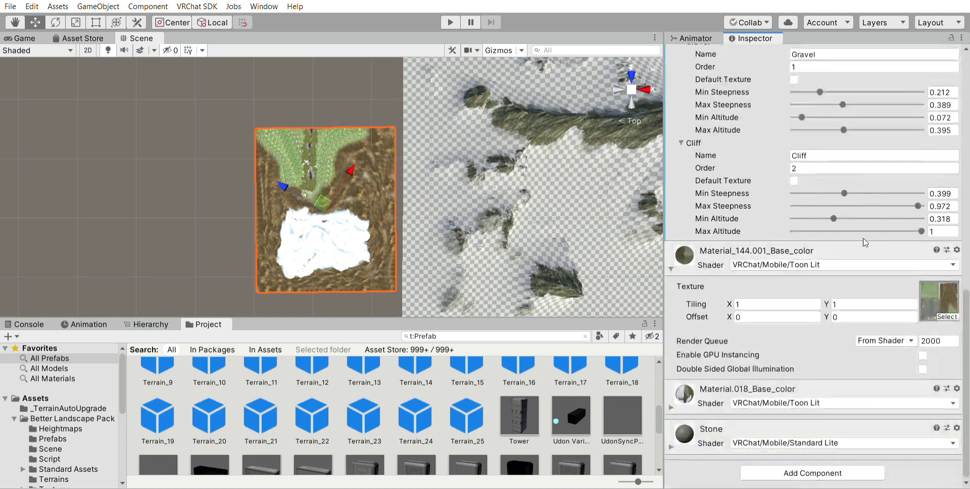
pyautogui.scroll(20, 830, 285)
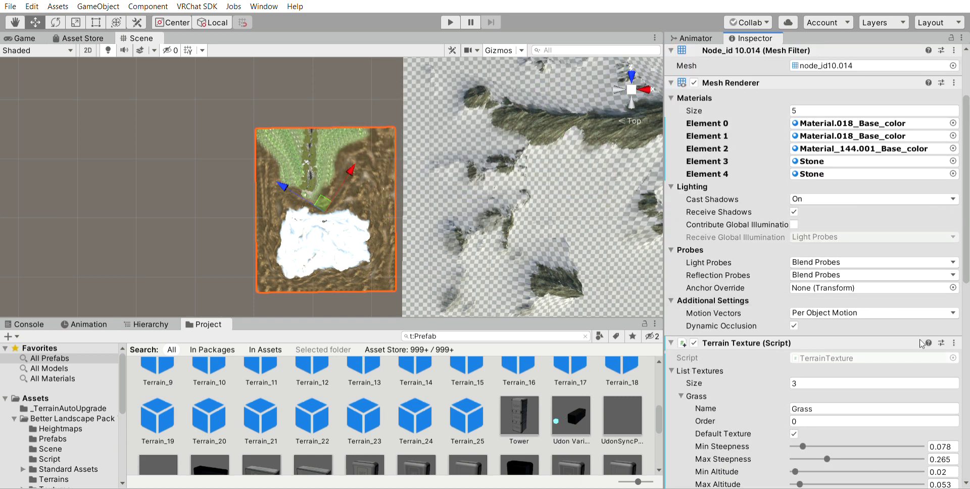
pyautogui.scroll(-5, 907, 293)
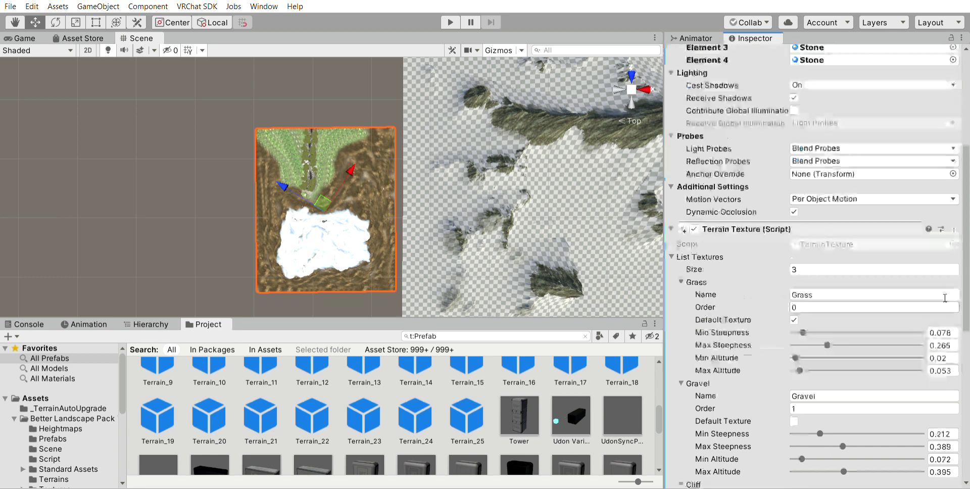
pyautogui.scroll(-15, 879, 277)
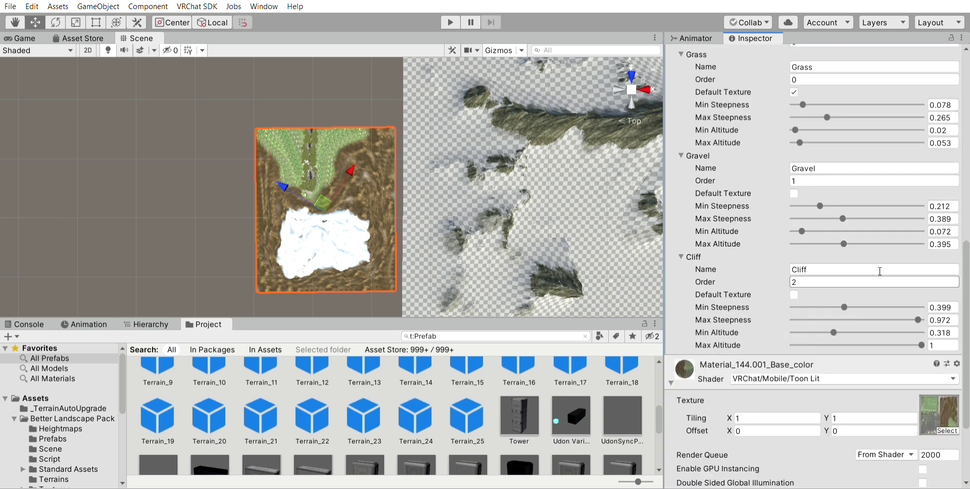
pyautogui.scroll(15, 735, 263)
pyautogui.scroll(-10, 734, 264)
pyautogui.scroll(10, 735, 265)
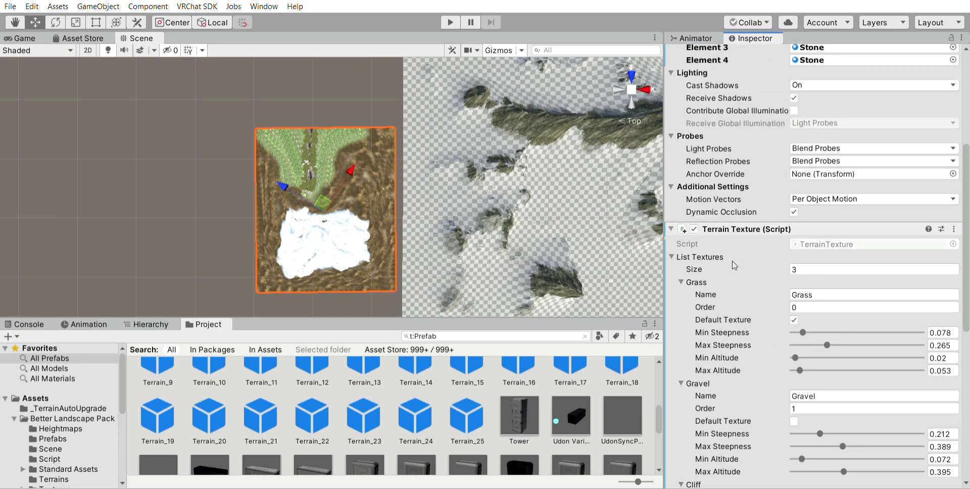
# - Try a Terrain component with an assigned terrain data asset on the node_id10.014 mesh and undo its addition
pyautogui.scroll(-15, 734, 265)
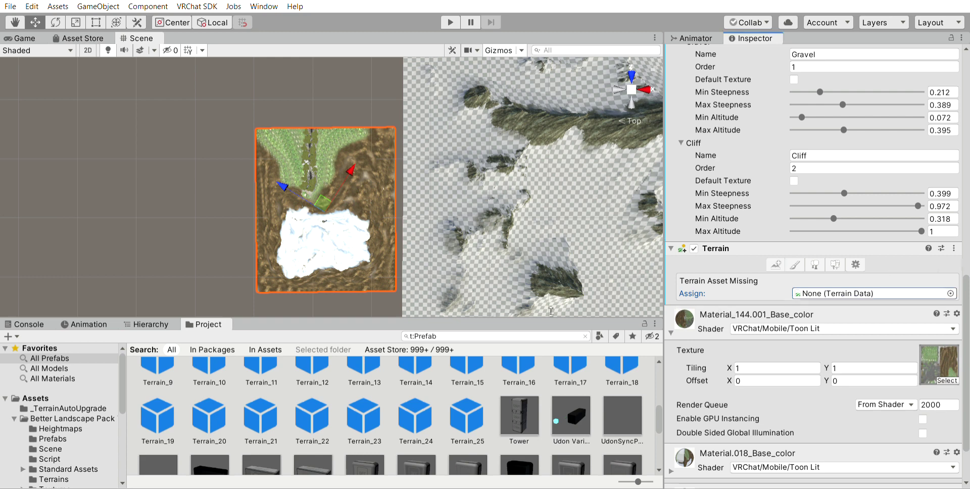
pyautogui.click(166, 324)
pyautogui.moveTo(119, 443); pyautogui.dragTo(801, 309)
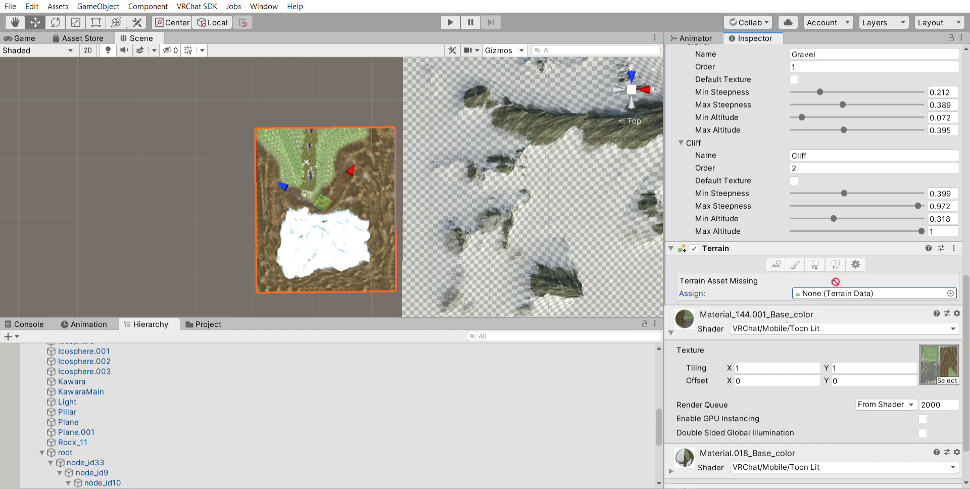
pyautogui.click(950, 293)
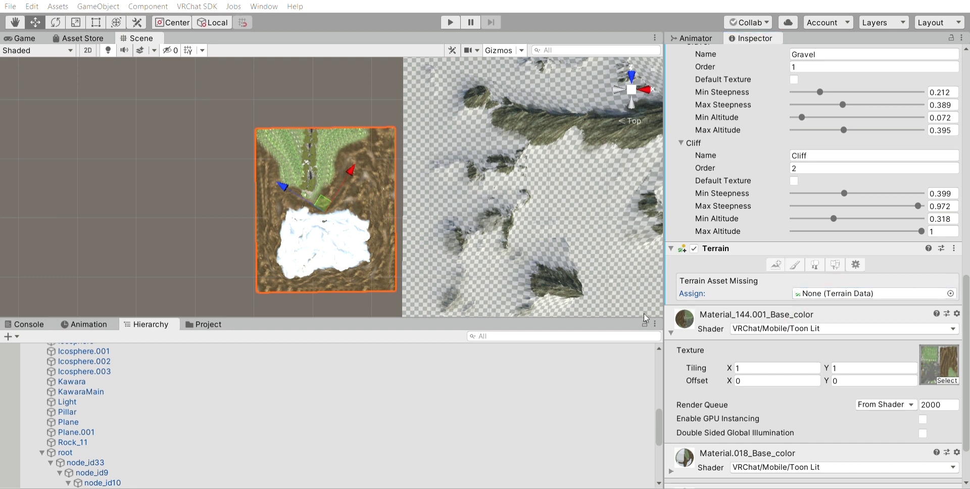
pyautogui.press('Return')
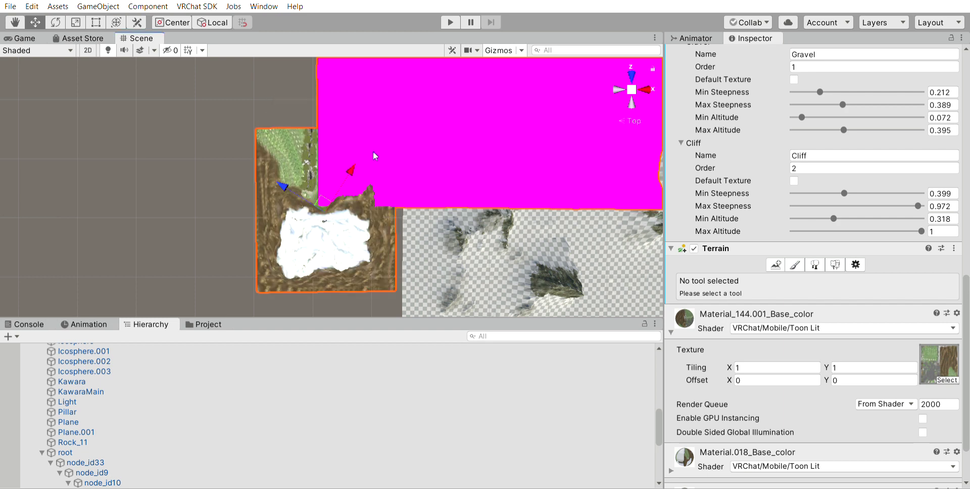
pyautogui.scroll(5, 809, 290)
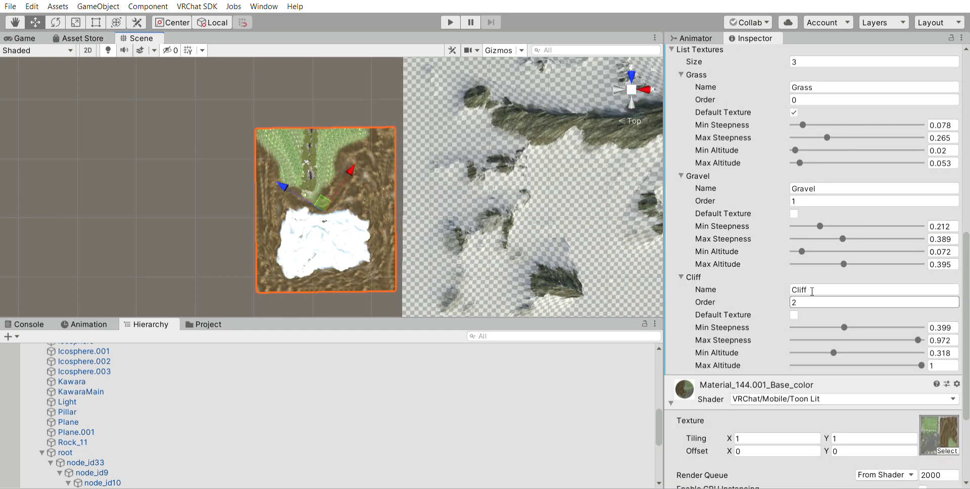
# - Set the Gravel texture's Max Steepness to 0.605 on the node_id10.014 mesh and check the mountain in front view
pyautogui.moveTo(842, 238); pyautogui.dragTo(857, 228)
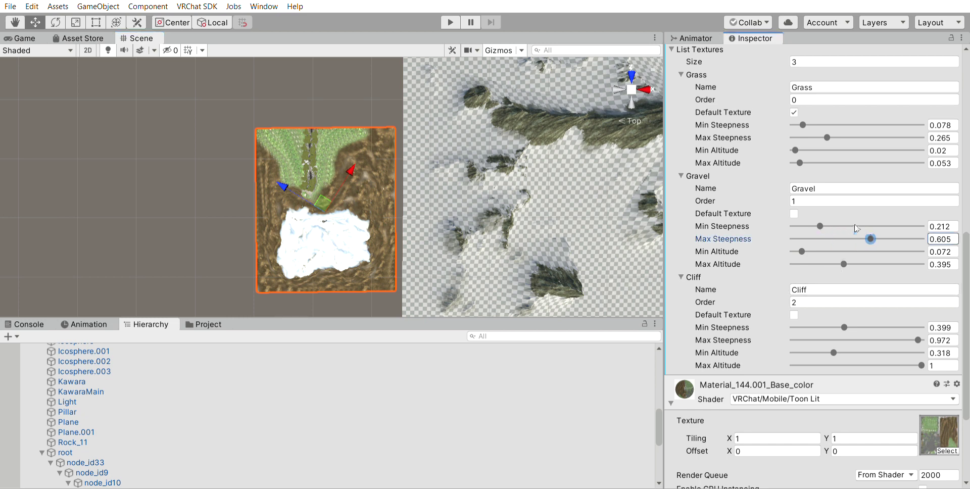
pyautogui.click(624, 90)
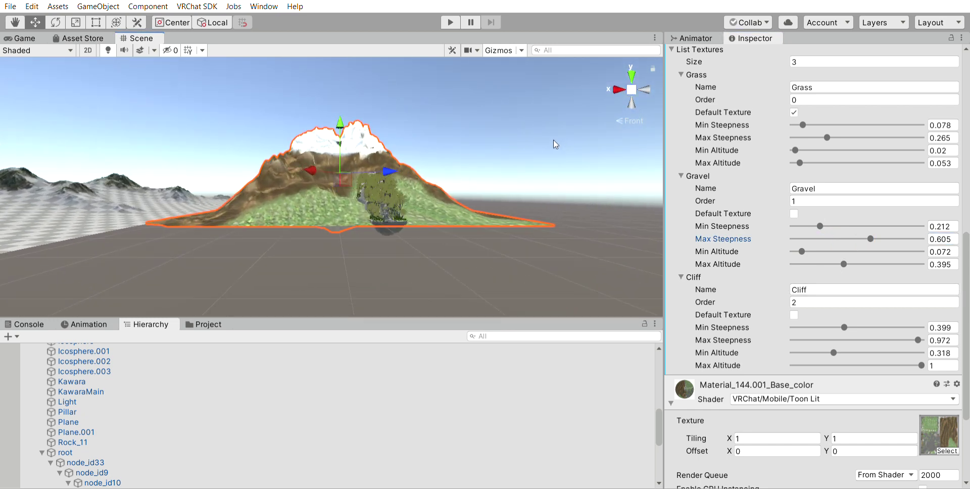
pyautogui.scroll(5, 554, 140)
# - Enable Default Texture for Cliff and Gravel and set Grass's Min Steepness to 0.308 in the node_id10.014 mesh's Terrain Texture script
pyautogui.click(377, 238)
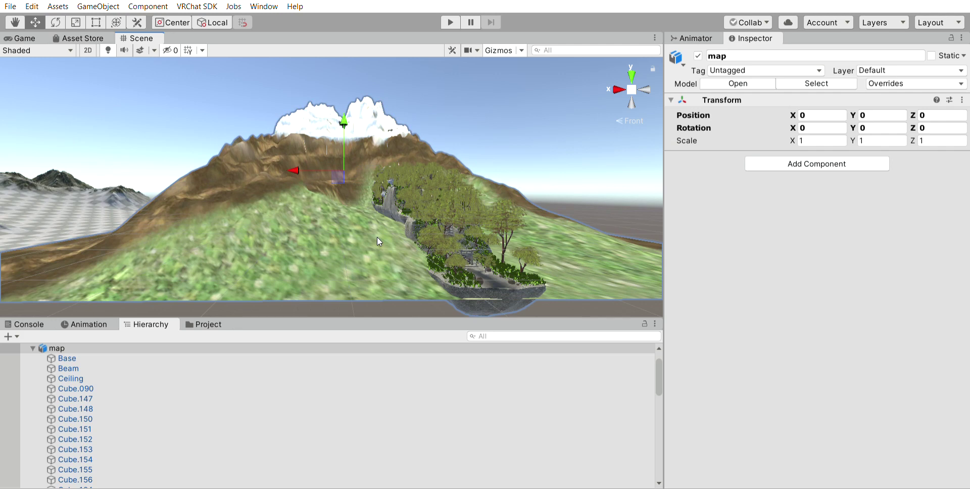
pyautogui.click(377, 238)
pyautogui.scroll(-15, 878, 283)
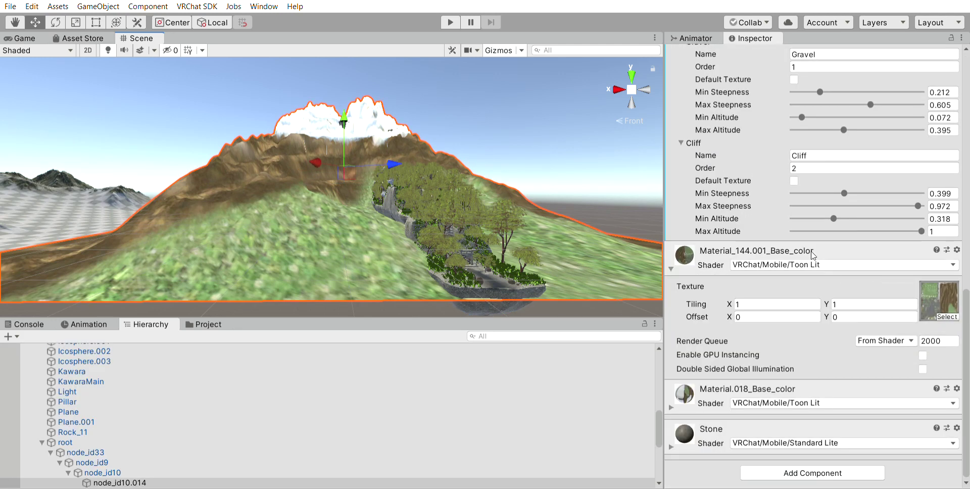
pyautogui.click(794, 181)
pyautogui.scroll(10, 798, 231)
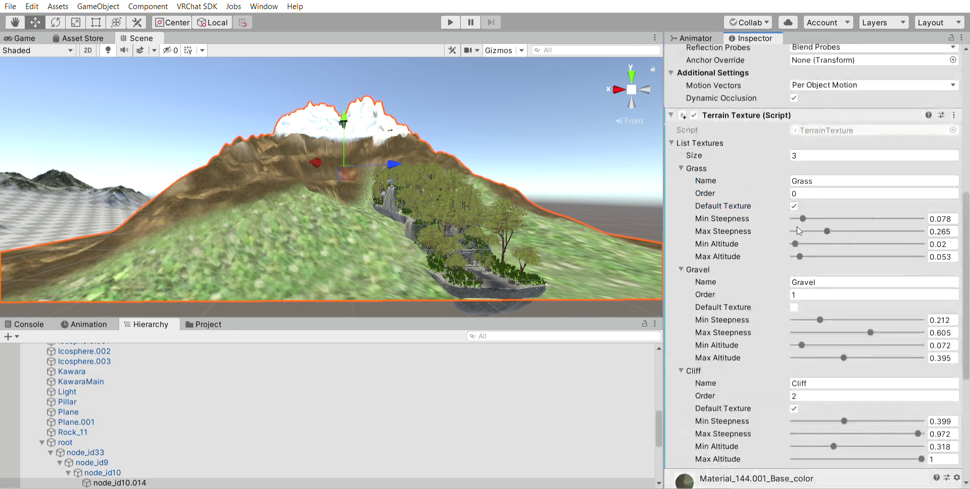
pyautogui.press('Tab')
pyautogui.press('space')
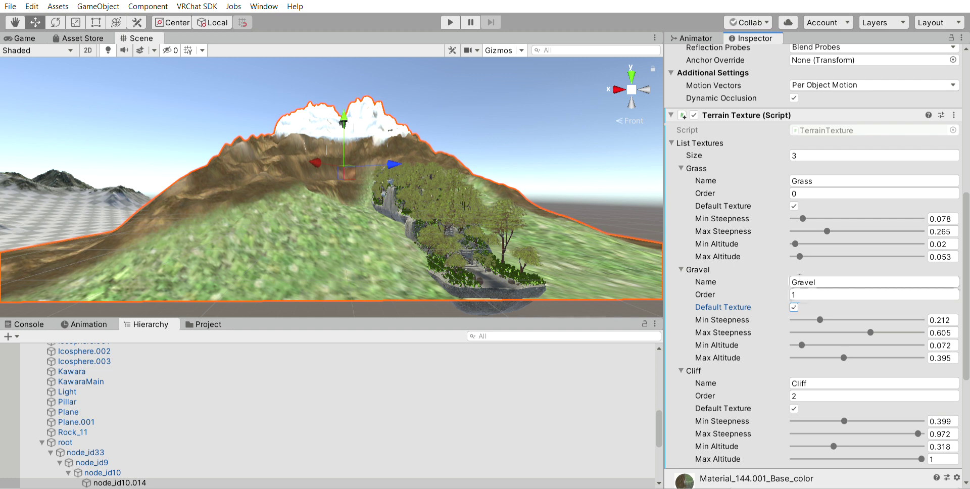
pyautogui.moveTo(803, 218); pyautogui.dragTo(830, 218)
pyautogui.scroll(-10, 841, 285)
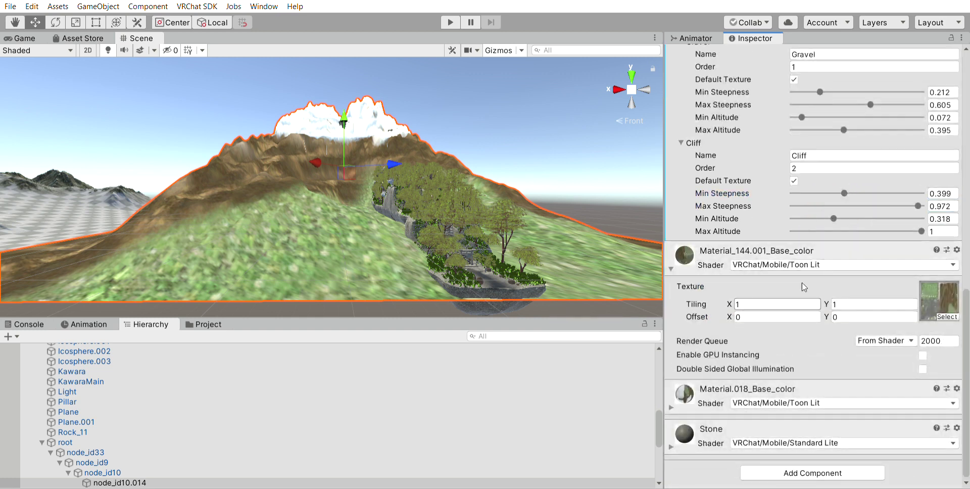
# - Remove the Terrain Texture script from the node_id10.014 mesh and select Terrain_23 in the scene
pyautogui.scroll(8, 810, 260)
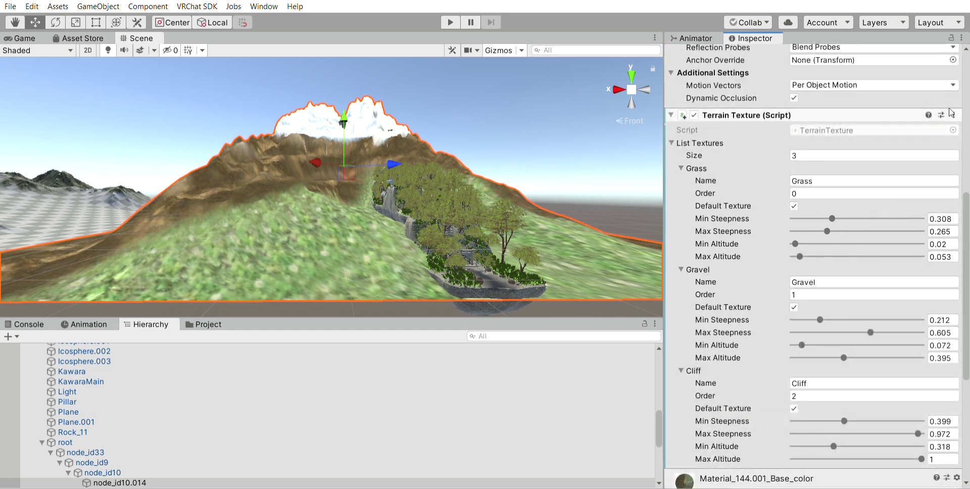
pyautogui.scroll(-6, 399, 202)
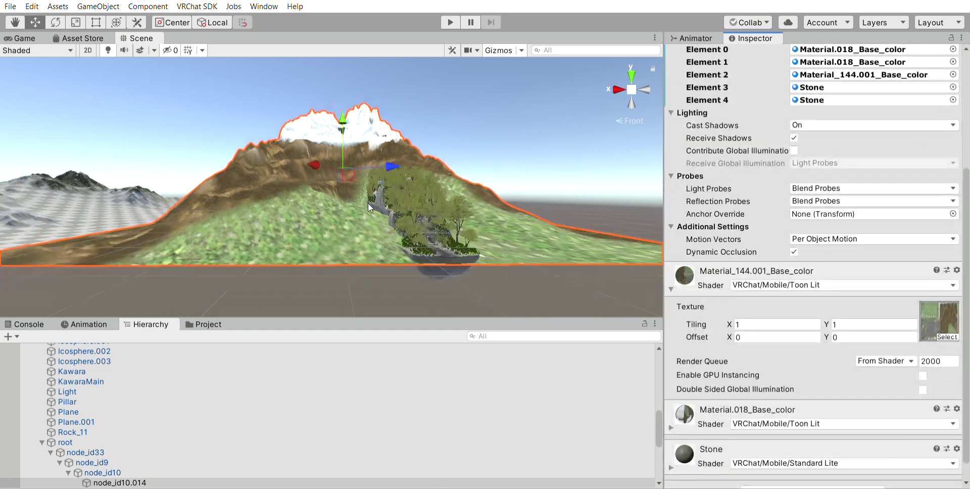
pyautogui.click(145, 185)
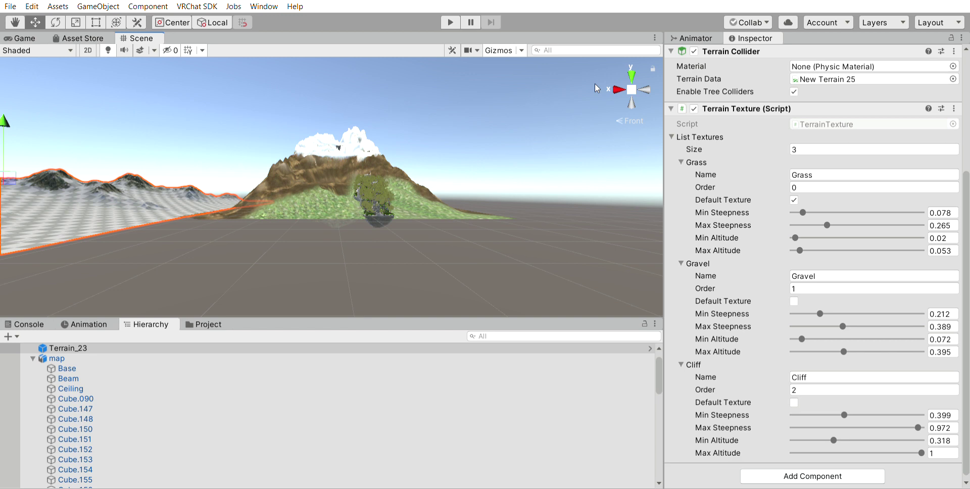
# - Move Terrain_23 closer to the mountain map, at about X 103.6, Y -20.8, Z -193
pyautogui.keyDown('alt'); pyautogui.moveTo(595, 83); pyautogui.dragTo(629, 60); pyautogui.keyUp('alt')
pyautogui.click(639, 77)
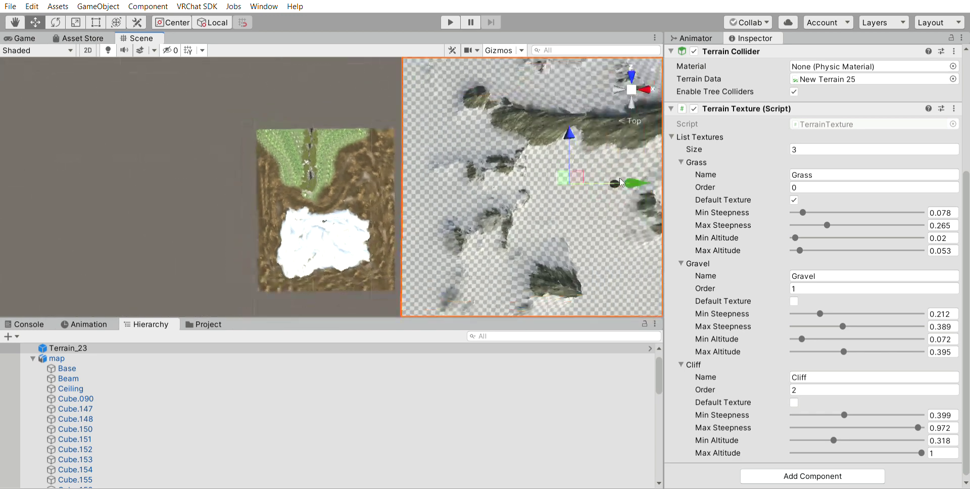
pyautogui.moveTo(622, 175); pyautogui.dragTo(610, 183, button='middle')
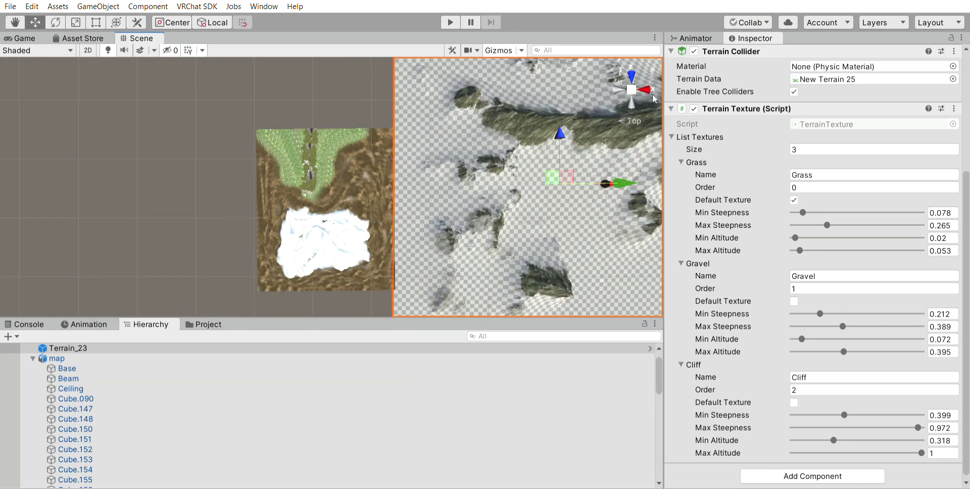
pyautogui.click(646, 89)
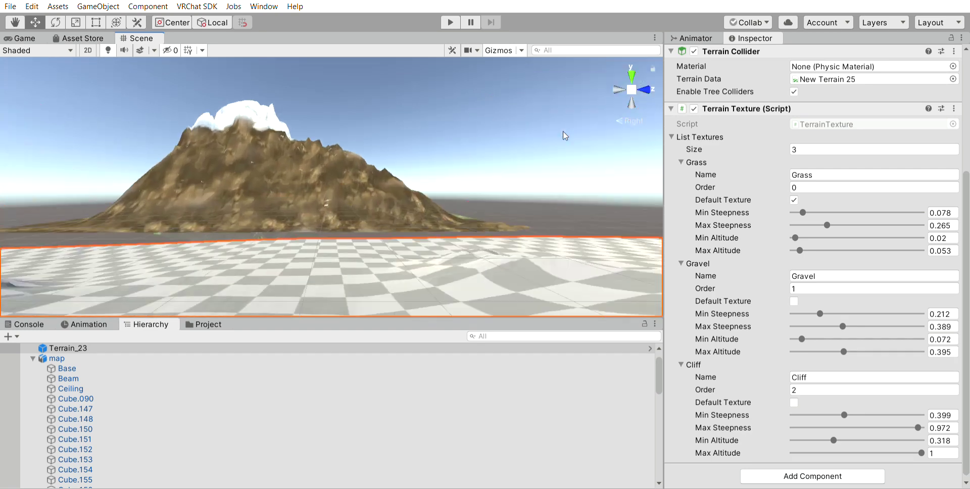
pyautogui.keyDown('alt'); pyautogui.moveTo(563, 131); pyautogui.dragTo(542, 125); pyautogui.keyUp('alt')
pyautogui.click(624, 77)
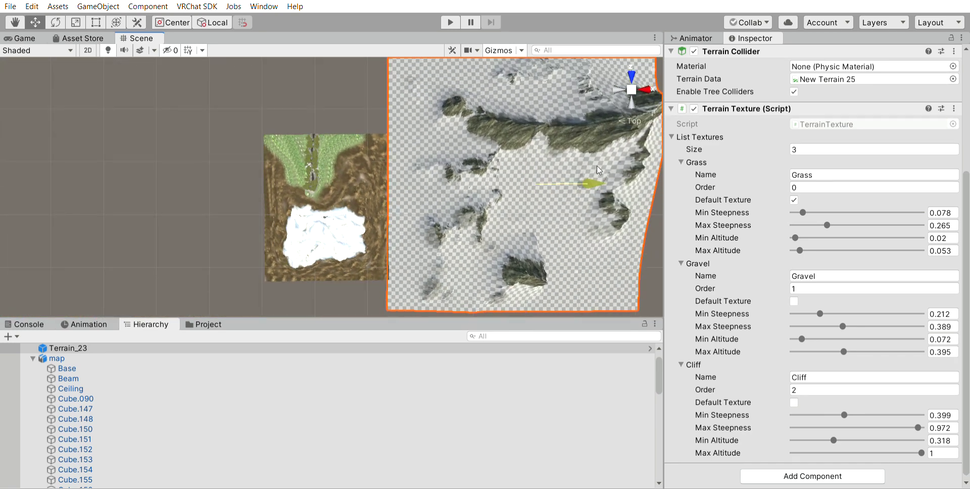
pyautogui.click(621, 84)
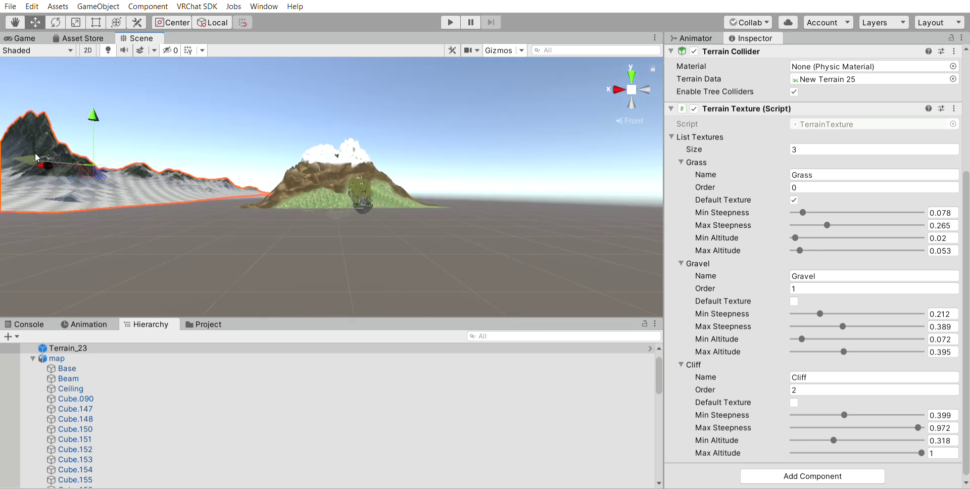
pyautogui.moveTo(42, 165); pyautogui.dragTo(68, 163)
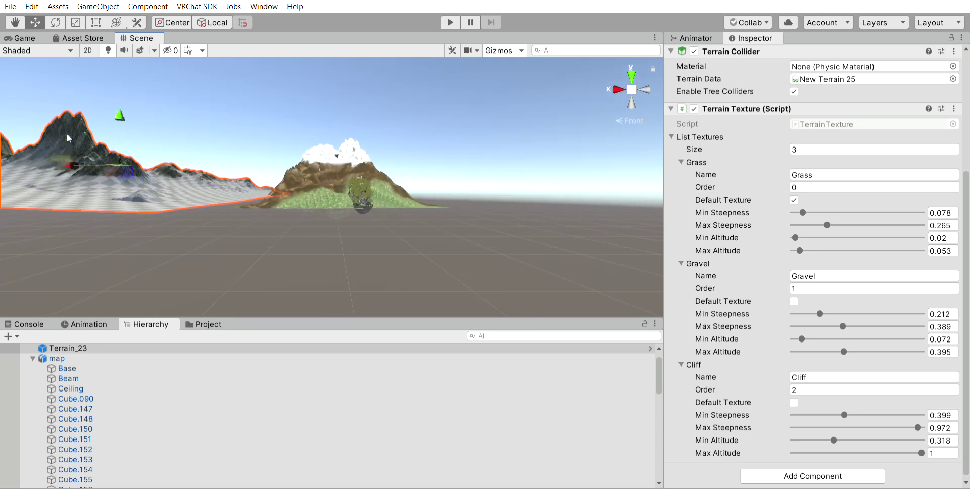
pyautogui.moveTo(120, 114); pyautogui.dragTo(126, 115)
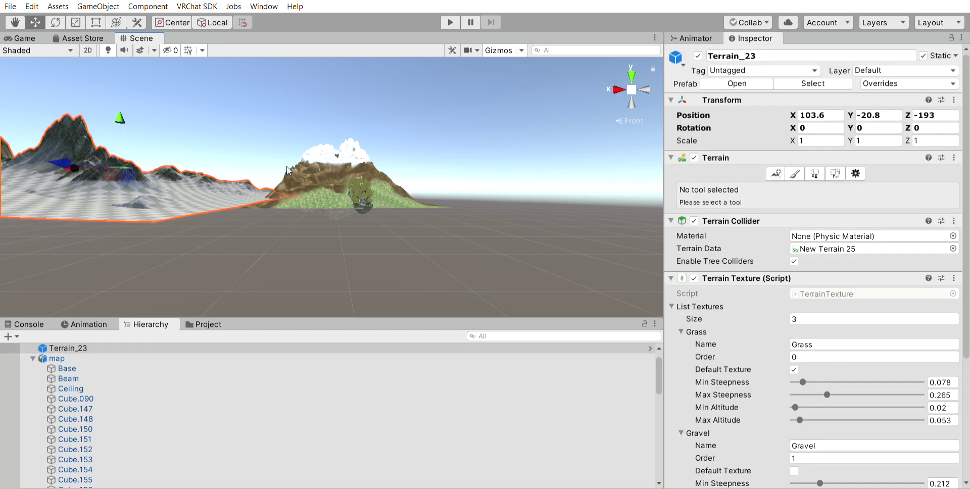
# - Fit Terrain_23 against the mountain map's edge by moving it to about X 130.6 and Y -22.3
pyautogui.click(632, 76)
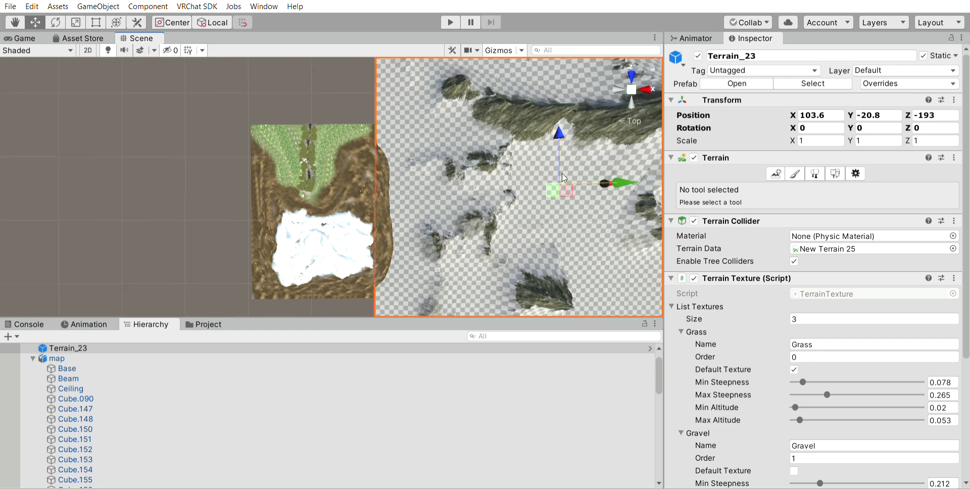
pyautogui.moveTo(611, 181); pyautogui.dragTo(636, 180)
pyautogui.click(632, 104)
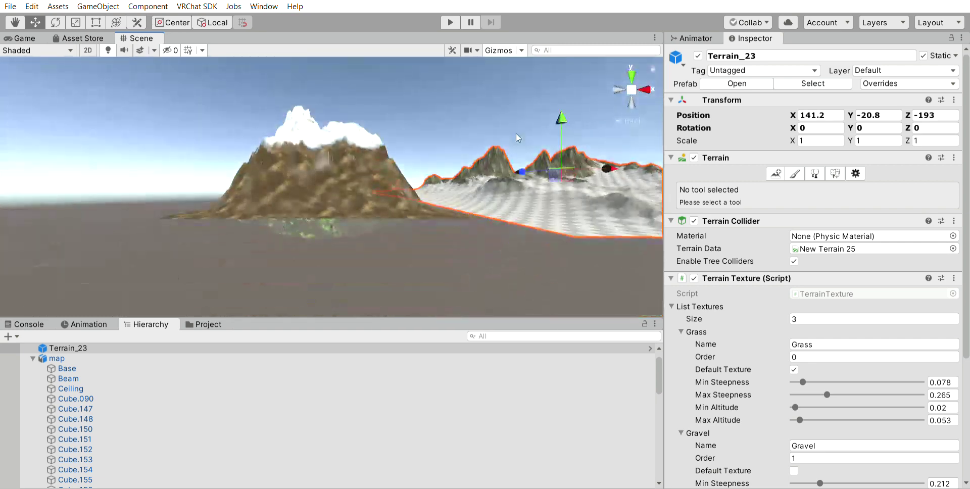
pyautogui.moveTo(354, 132)
pyautogui.mouseDown(button='middle')
pyautogui.moveTo(368, 119)
pyautogui.moveTo(335, 134)
pyautogui.mouseUp(button='middle')
pyautogui.click(35, 22)
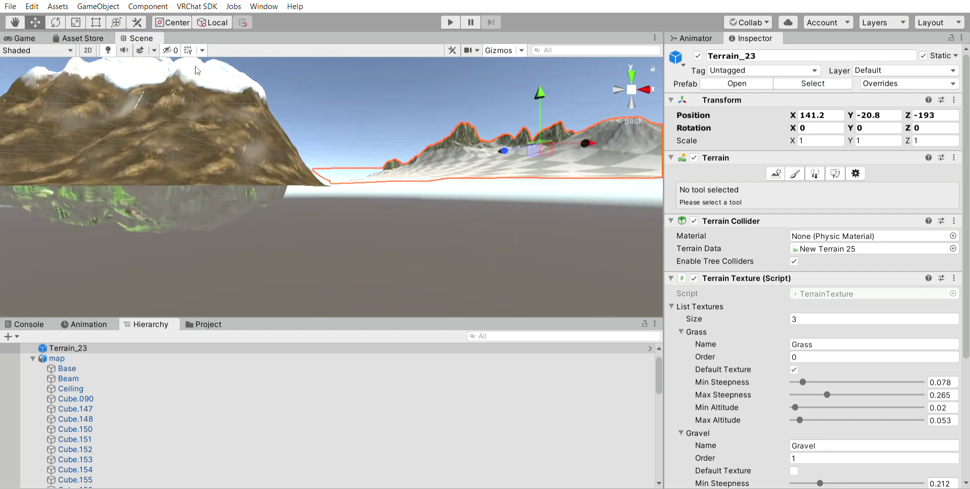
pyautogui.moveTo(540, 92)
pyautogui.mouseDown()
pyautogui.moveTo(541, 101)
pyautogui.moveTo(542, 90)
pyautogui.mouseUp()
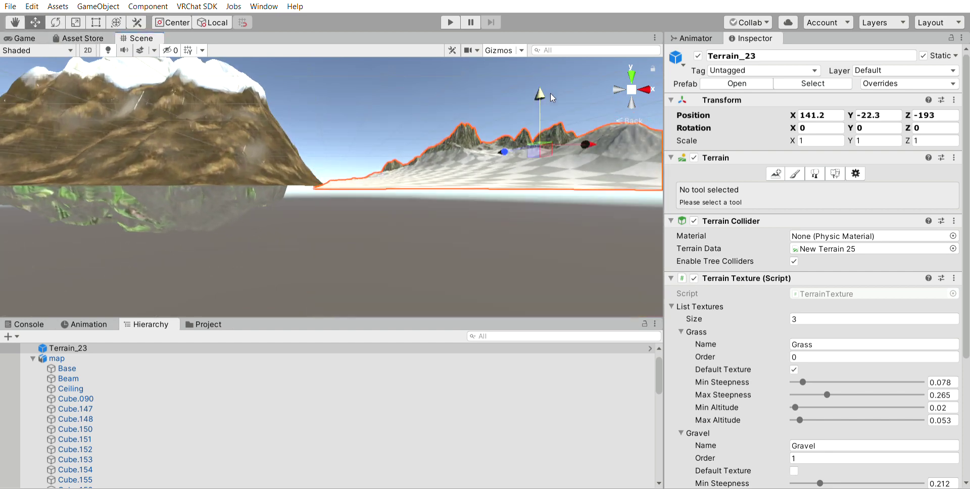
pyautogui.moveTo(585, 145); pyautogui.dragTo(561, 145)
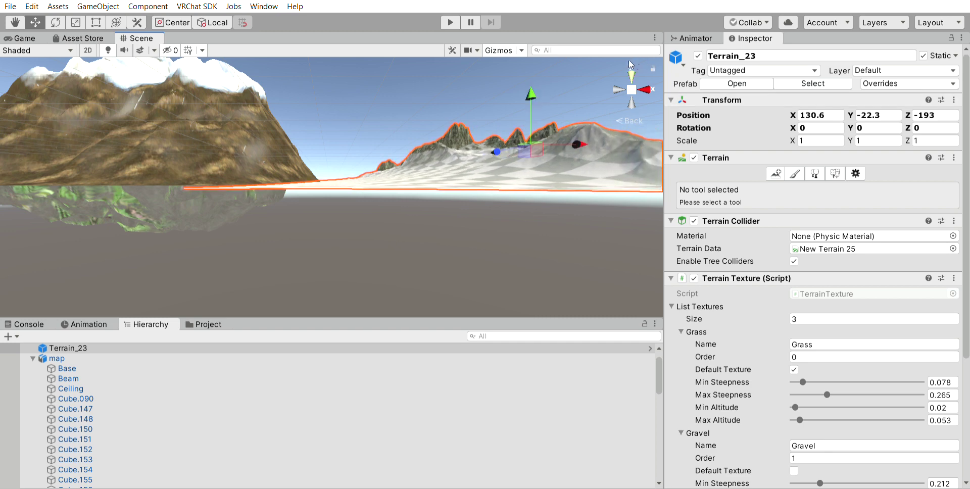
pyautogui.click(632, 76)
pyautogui.scroll(-8, 470, 129)
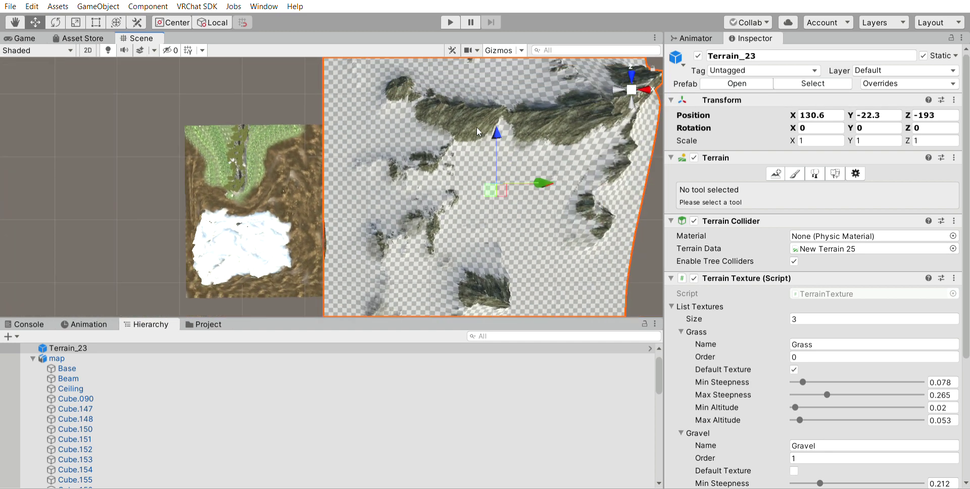
# - Duplicate Terrain_23 and move the copy to the opposite side of the mountain map, at about X -594
pyautogui.click(171, 358)
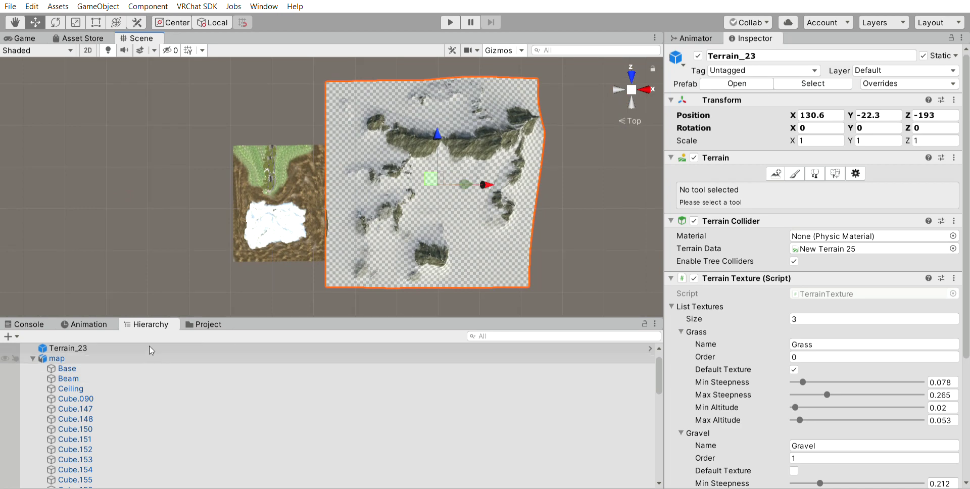
pyautogui.click(139, 348)
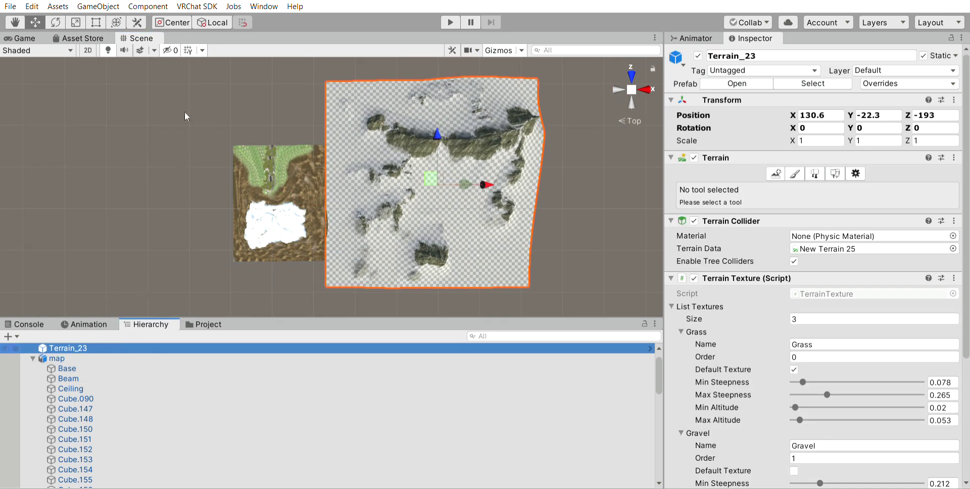
pyautogui.hotkey('ctrl', 'd')
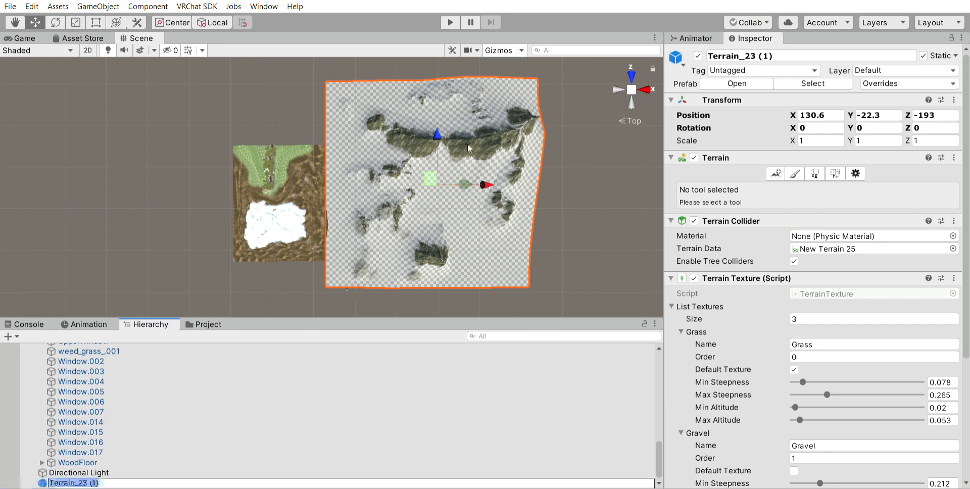
pyautogui.moveTo(495, 172); pyautogui.dragTo(178, 175)
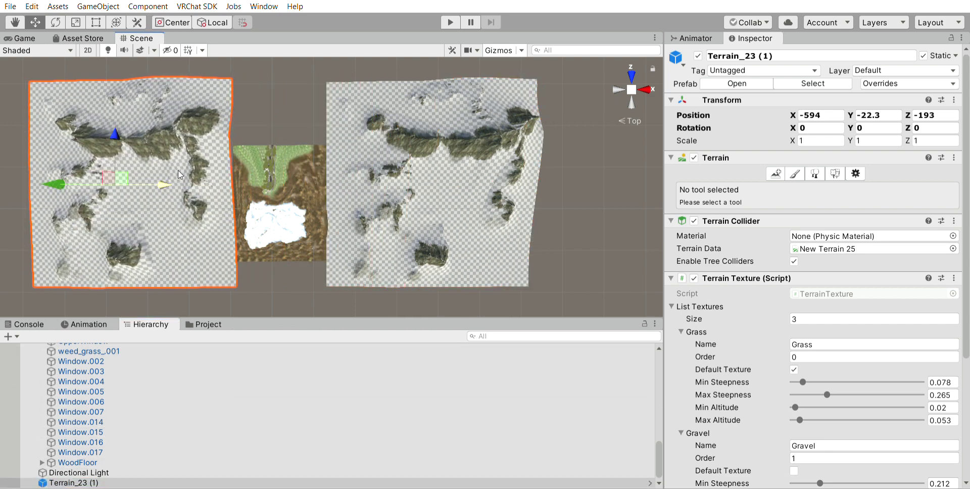
# - Try scaling the terrain copy freehand, including to about 0.525 along X, and undo the scaling
pyautogui.scroll(-1, 262, 177)
pyautogui.click(75, 22)
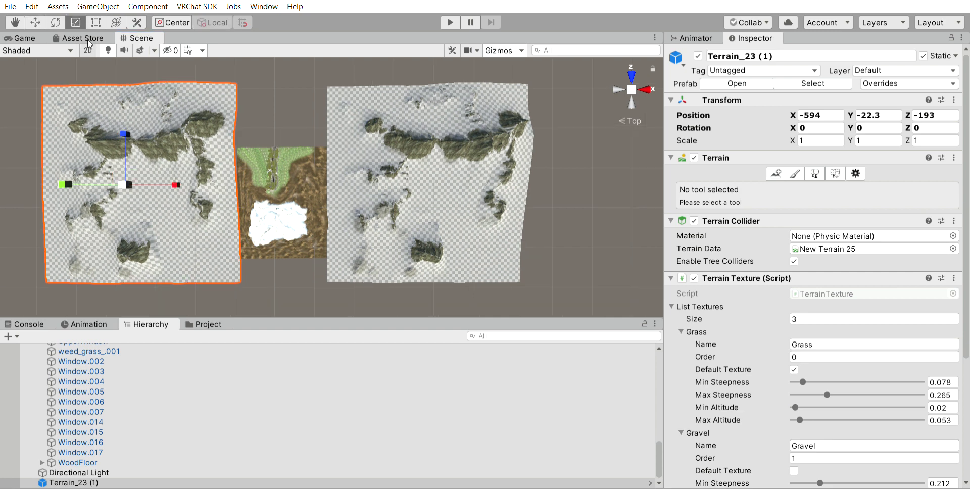
pyautogui.moveTo(176, 184)
pyautogui.mouseDown()
pyautogui.moveTo(80, 163)
pyautogui.moveTo(158, 182)
pyautogui.mouseUp()
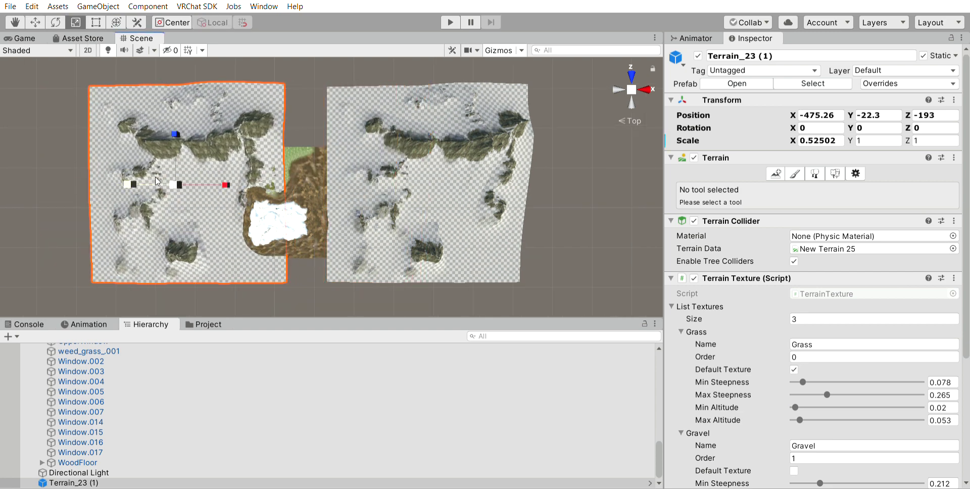
pyautogui.hotkey('ctrl', 'z')
pyautogui.moveTo(64, 185); pyautogui.dragTo(75, 171)
pyautogui.hotkey('ctrl', 'z')
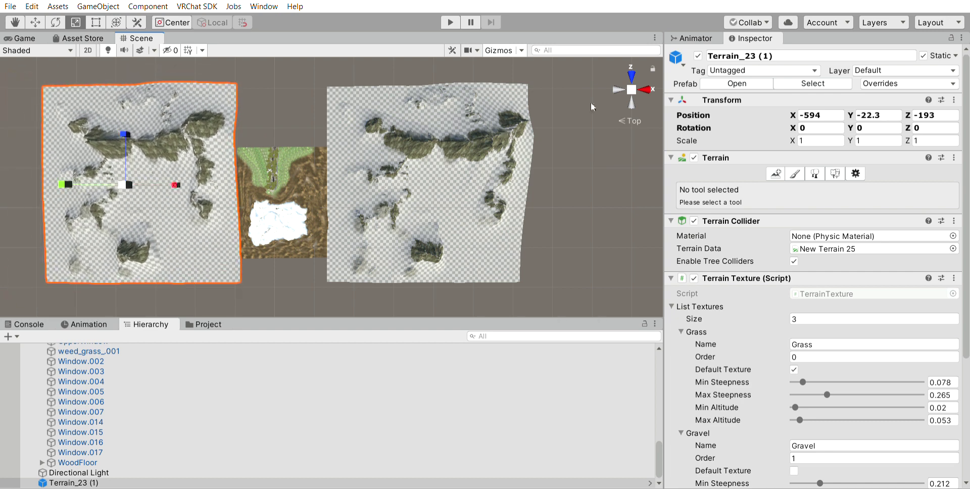
# - Try an X scale of 2 on the terrain copy and undo the change
pyautogui.click(617, 87)
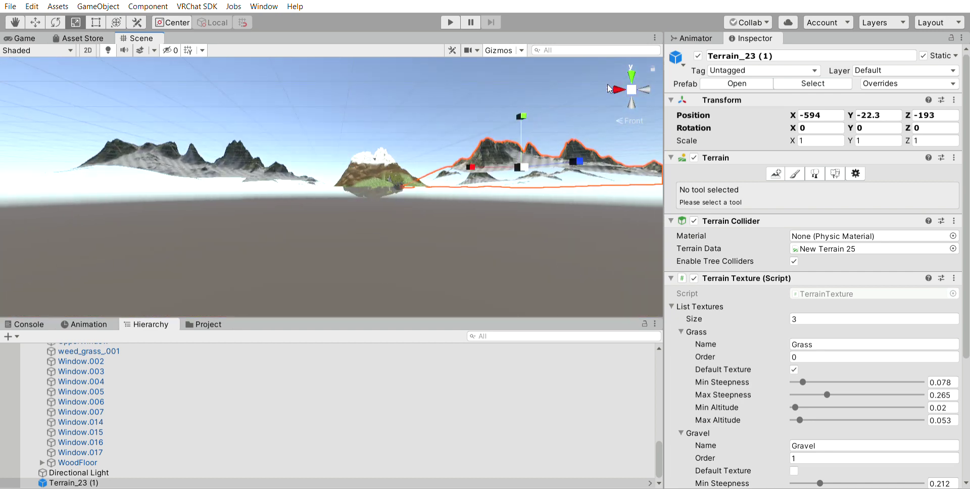
pyautogui.click(631, 75)
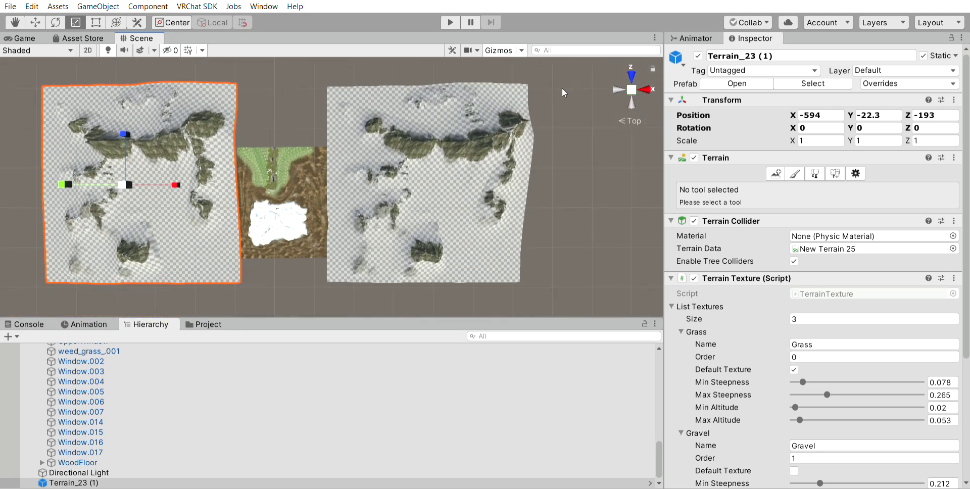
pyautogui.click(821, 140)
pyautogui.write('2')
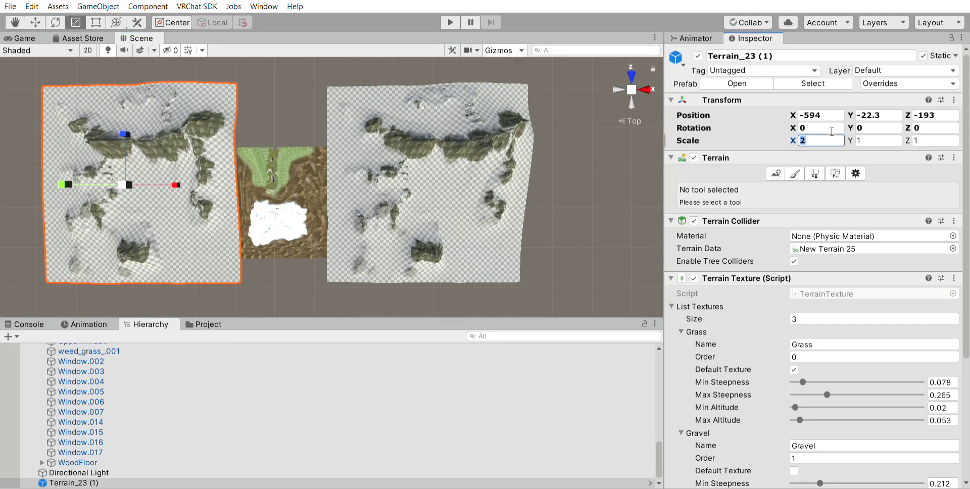
pyautogui.hotkey('ctrl', 'z')
# - Lower the terrain copy to about Y -42 and shift it to about X -597, Z -202
pyautogui.click(631, 77)
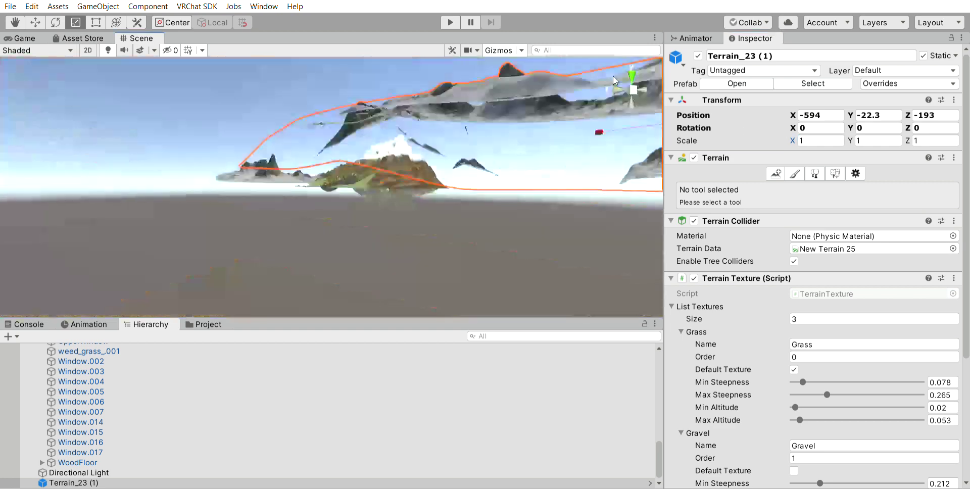
pyautogui.click(36, 22)
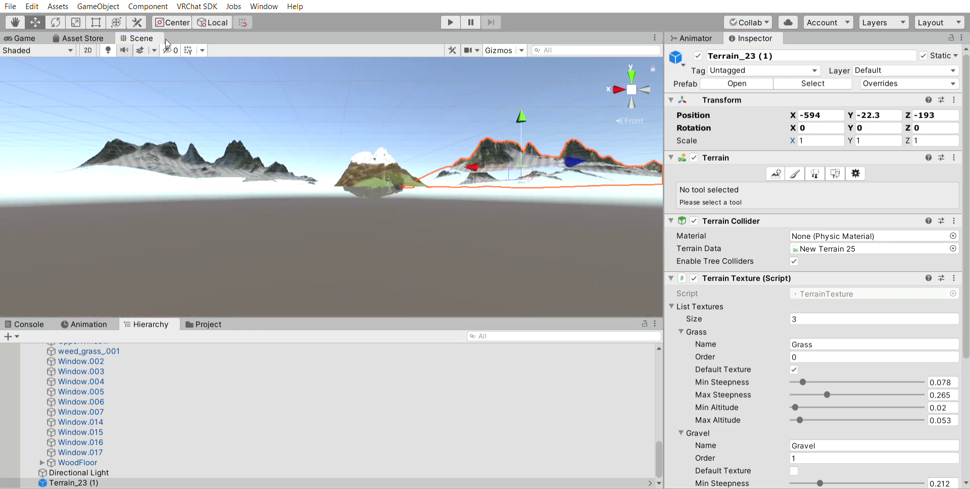
pyautogui.moveTo(525, 105); pyautogui.dragTo(529, 110)
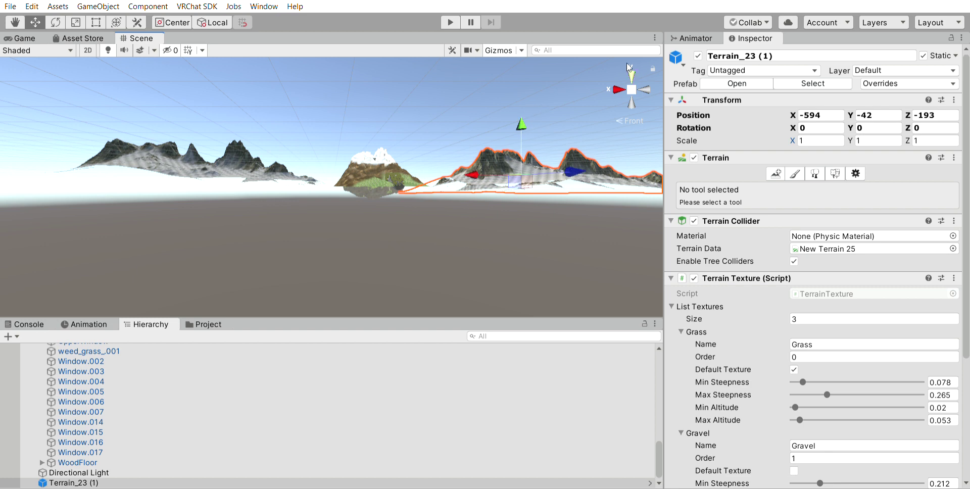
pyautogui.click(636, 72)
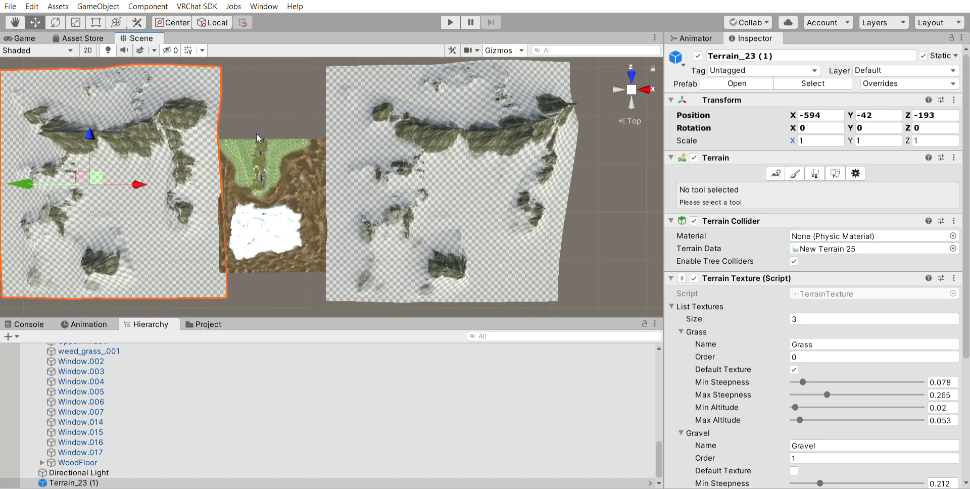
pyautogui.moveTo(137, 184); pyautogui.dragTo(81, 131)
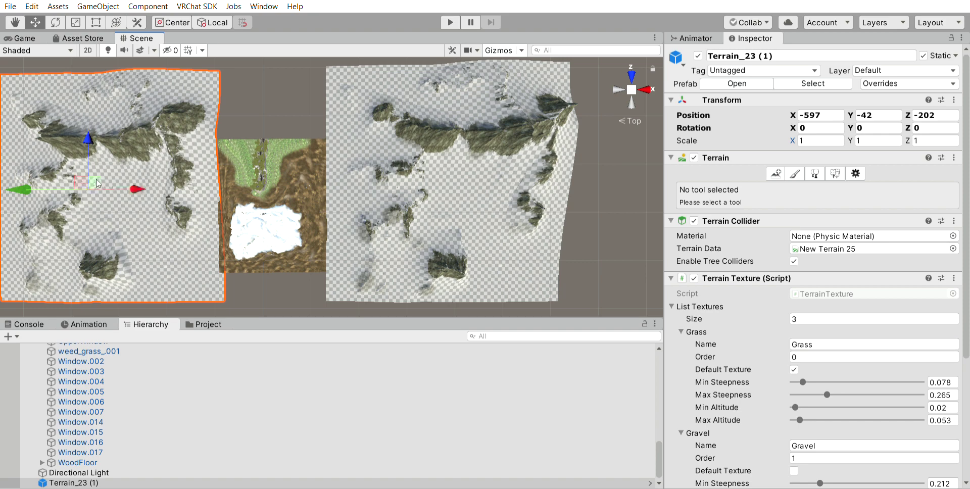
# - Adjust the terrain copy's placement along the Z axis to about -194
pyautogui.click(620, 88)
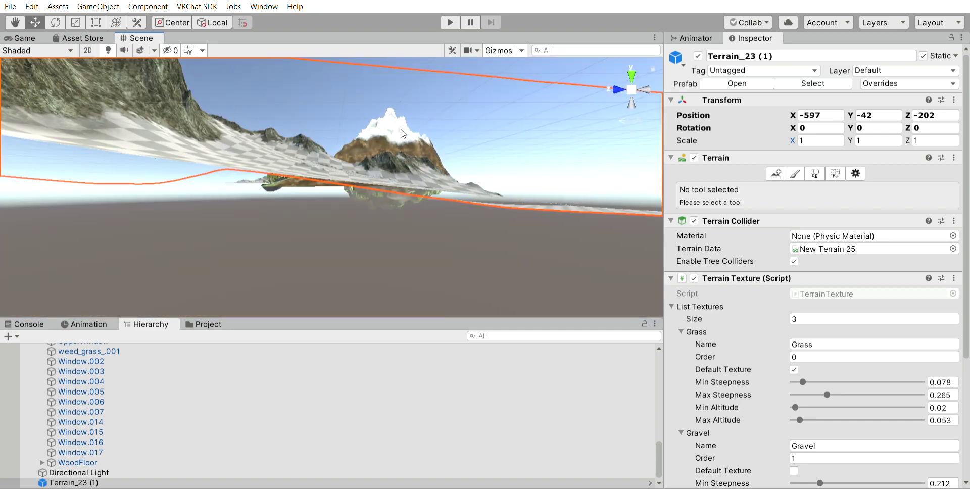
pyautogui.moveTo(283, 154); pyautogui.dragTo(296, 156)
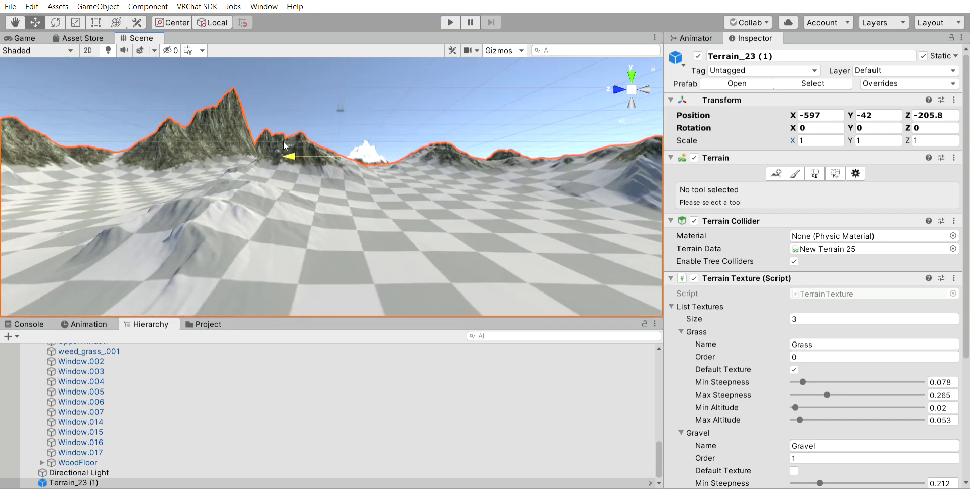
pyautogui.click(632, 76)
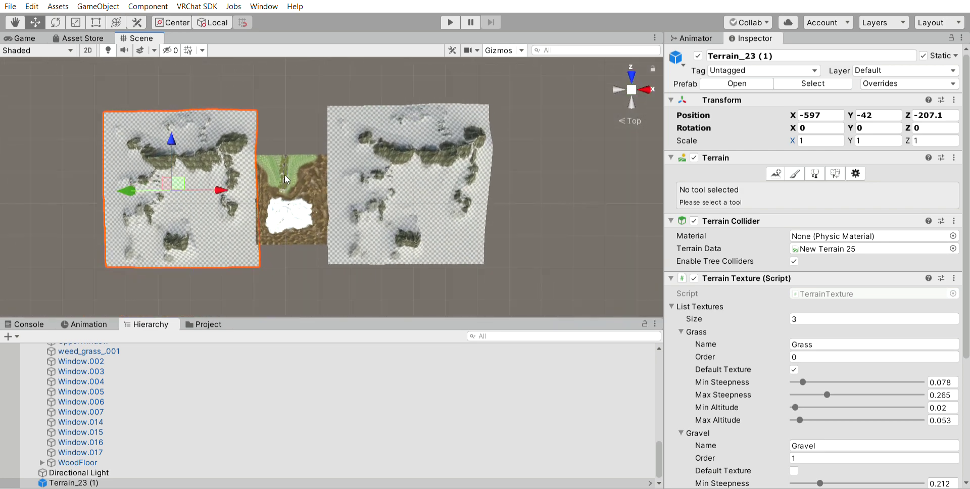
pyautogui.moveTo(171, 140); pyautogui.dragTo(178, 134)
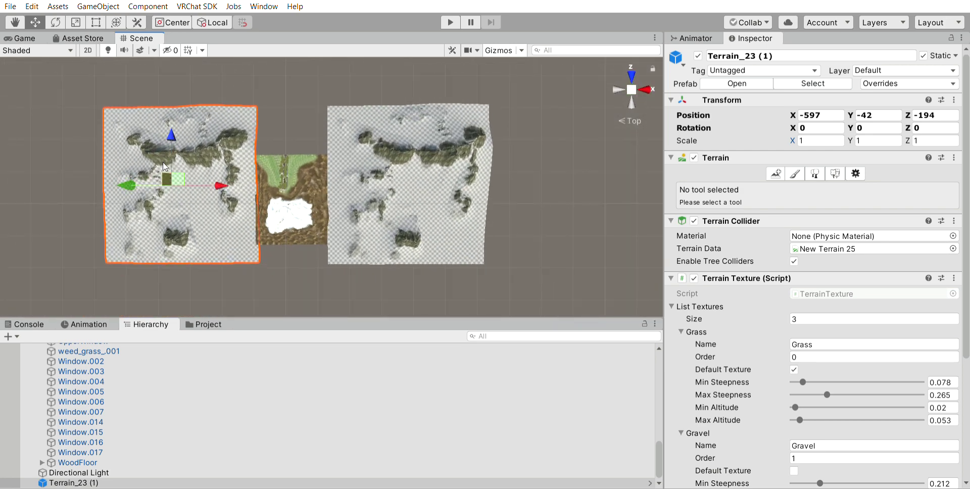
pyautogui.scroll(3, 167, 177)
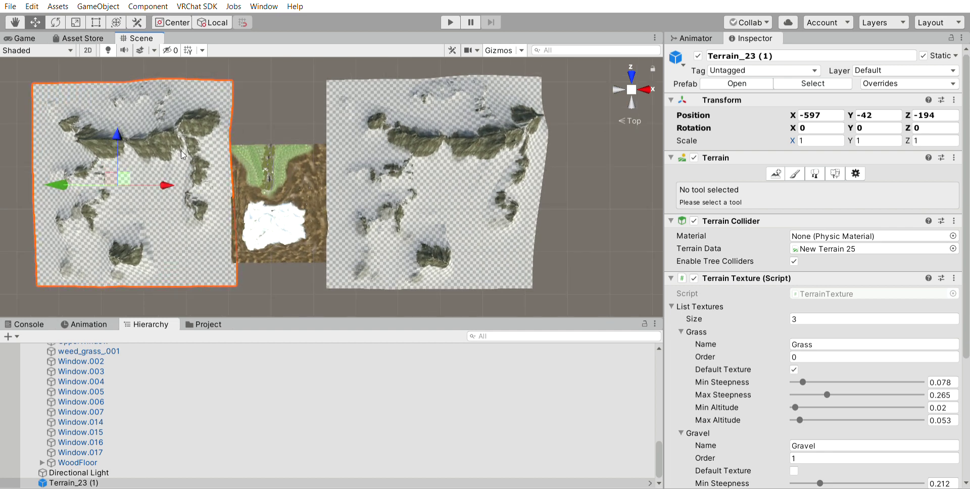
# - Raise the terrain copy to about Y -26.8, shift it to about Z -222.1, and view the layout from above
pyautogui.keyDown('alt'); pyautogui.moveTo(183, 156); pyautogui.dragTo(334, 118); pyautogui.keyUp('alt')
pyautogui.moveTo(384, 71); pyautogui.dragTo(431, 36)
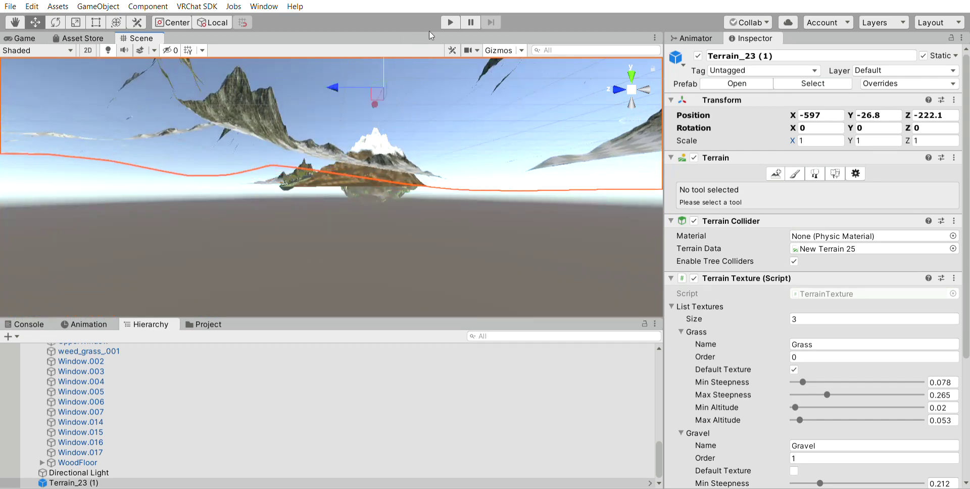
pyautogui.scroll(-3, 637, 71)
pyautogui.click(623, 64)
pyautogui.click(630, 74)
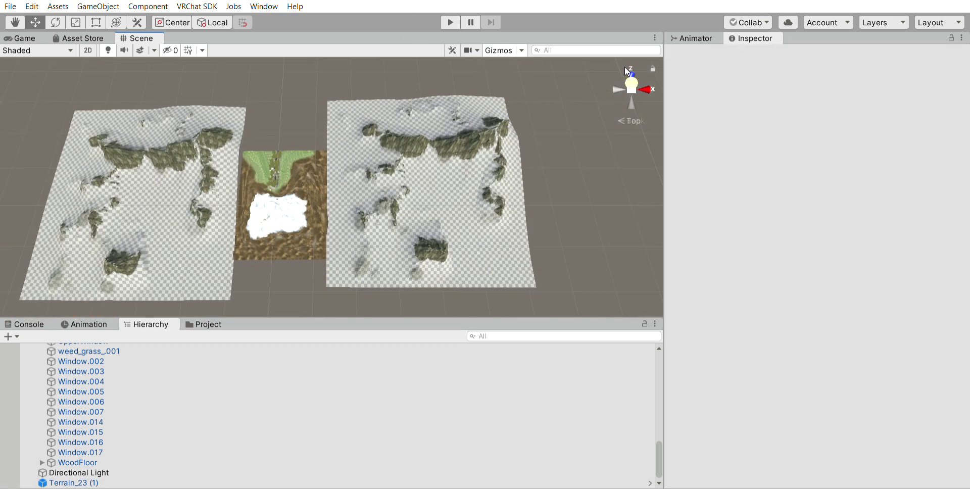
# - Adjust the terrain copy's placement to about X -592 and view the layout from above
pyautogui.click(230, 177)
pyautogui.moveTo(183, 192); pyautogui.dragTo(185, 191)
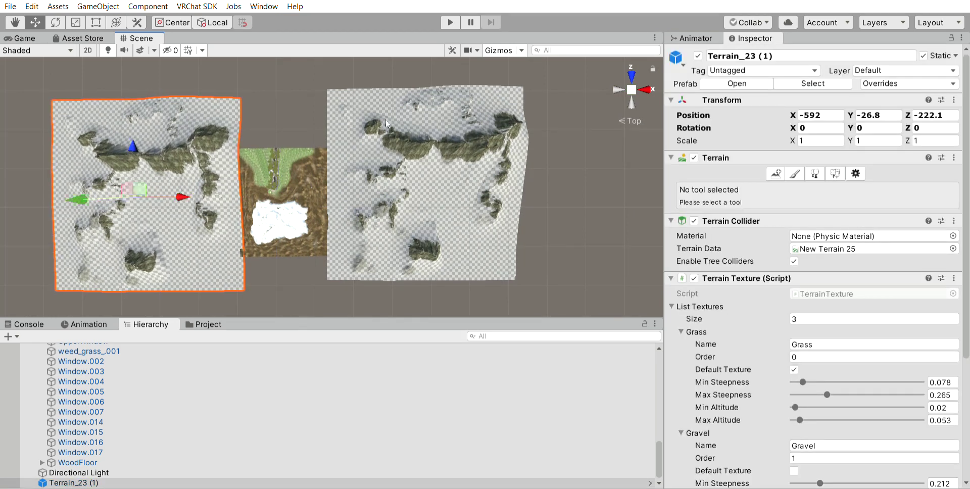
pyautogui.click(630, 77)
pyautogui.moveTo(387, 123); pyautogui.dragTo(465, 98, button='right')
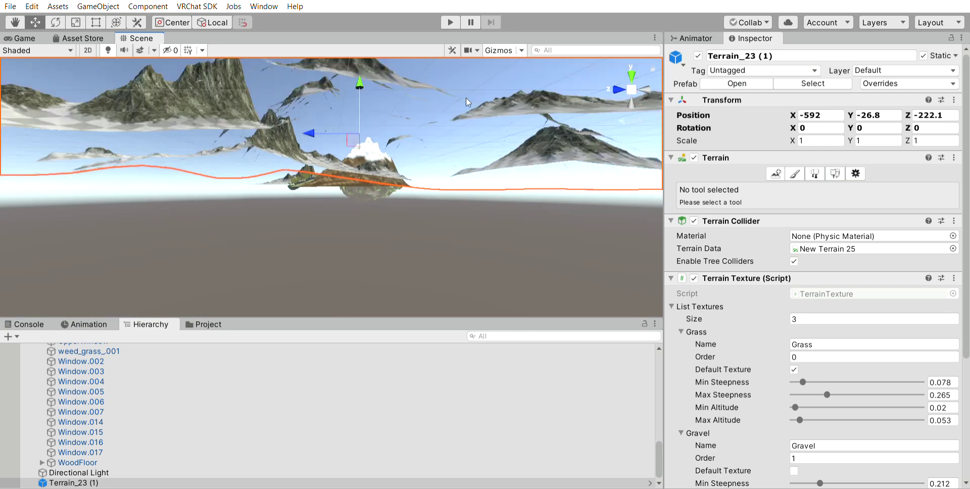
pyautogui.click(631, 72)
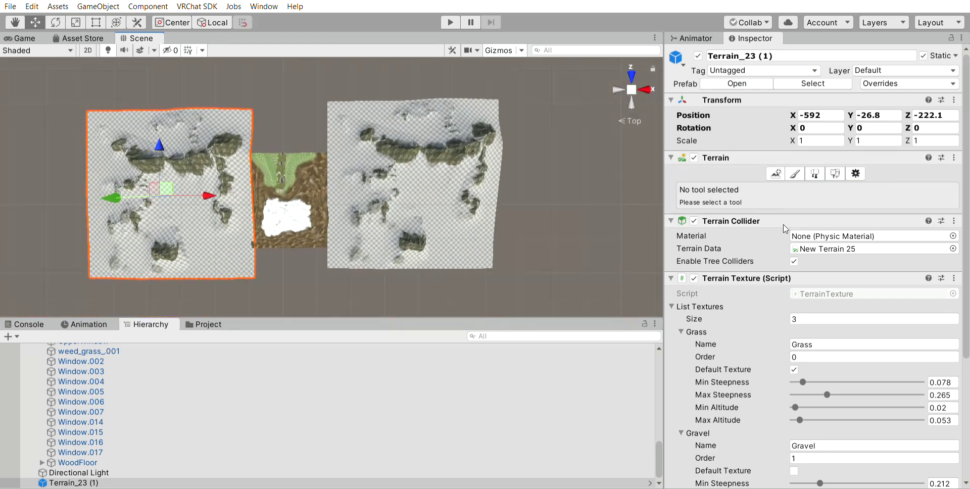
# - Try a Mesh Filter component with the Plane mesh on the terrain copy, clear its mesh and remove the component
pyautogui.scroll(-5, 786, 229)
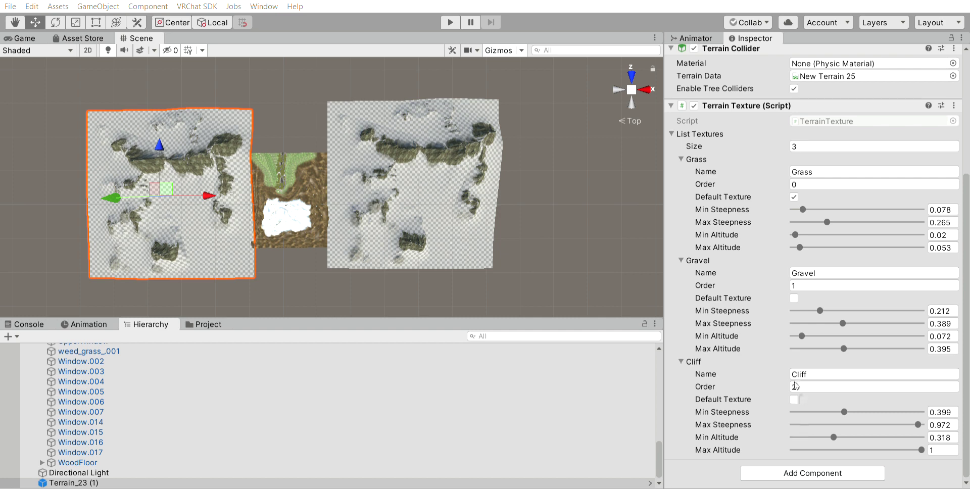
pyautogui.scroll(-1, 781, 362)
pyautogui.click(848, 449)
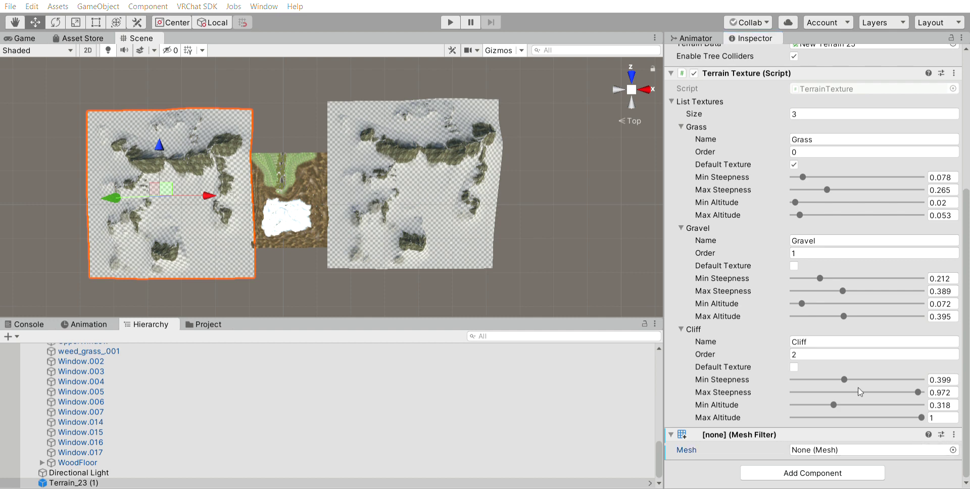
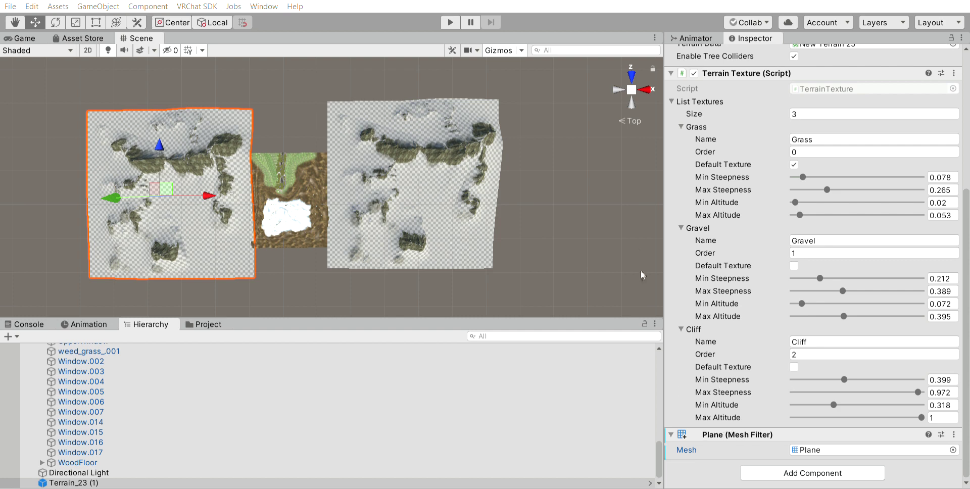
pyautogui.click(860, 450)
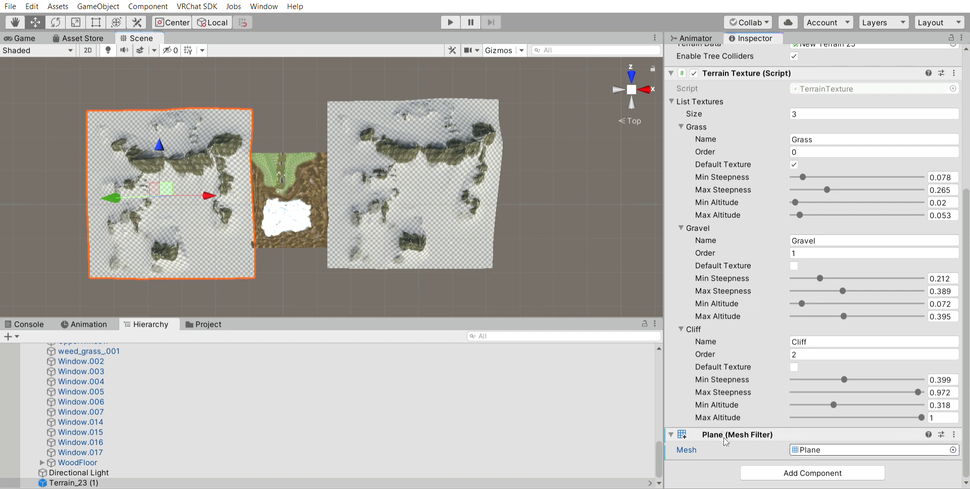
pyautogui.click(955, 436)
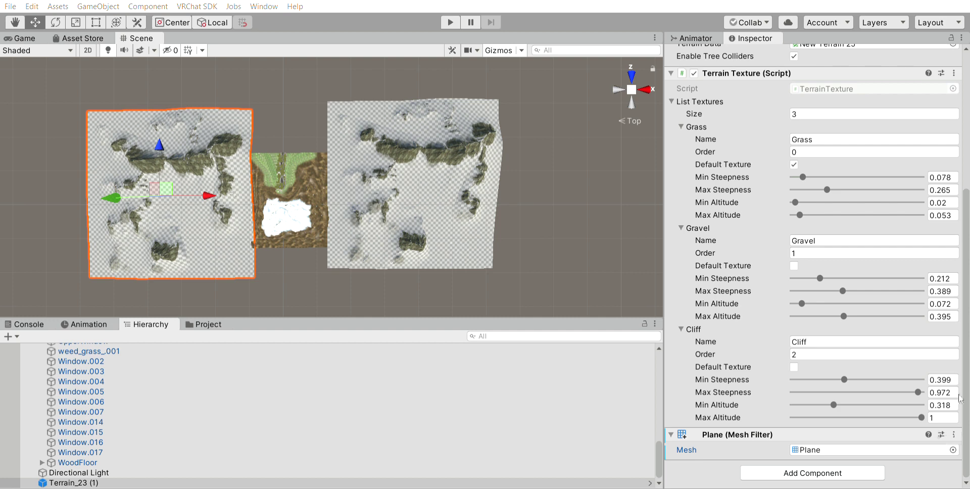
pyautogui.press('Delete')
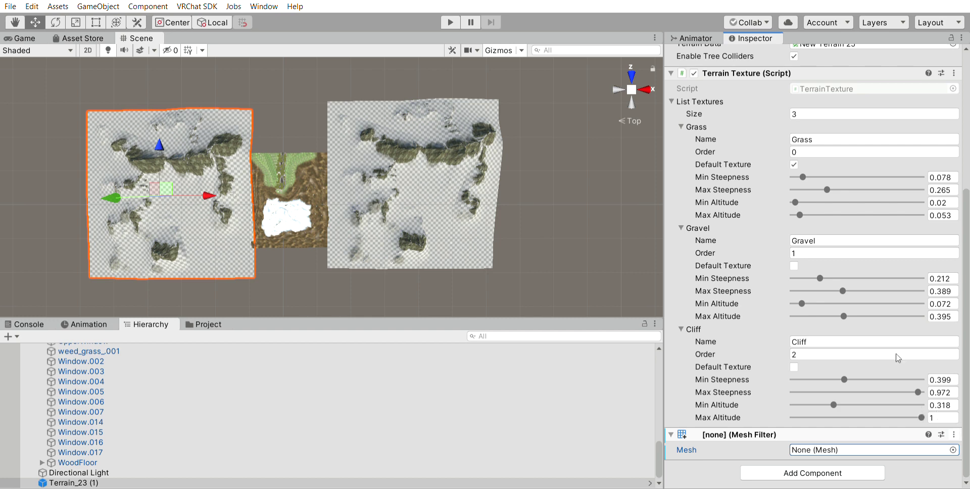
# - Check the terrain alignment from the top, front and right views, and delete both Terrain_23 (1) and Terrain_23 from the scene
pyautogui.scroll(3, 365, 154)
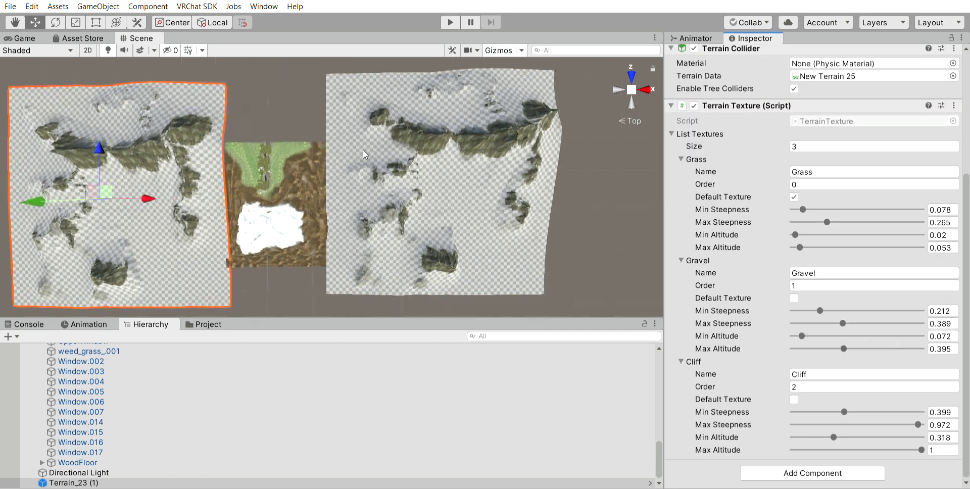
pyautogui.scroll(3, 204, 185)
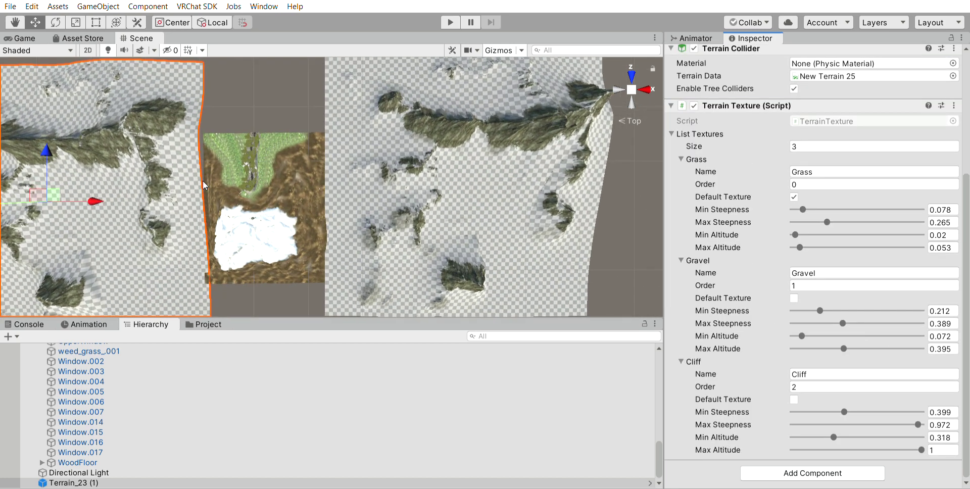
pyautogui.scroll(-5, 193, 178)
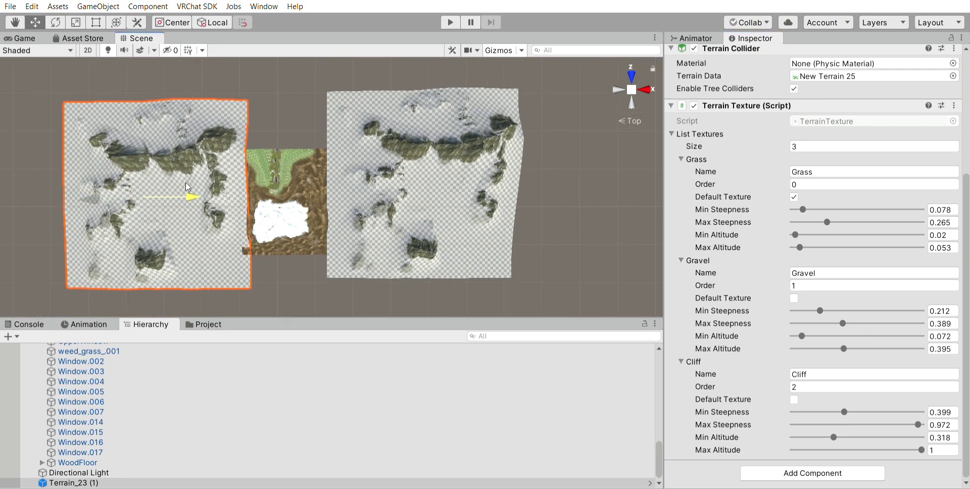
pyautogui.click(620, 89)
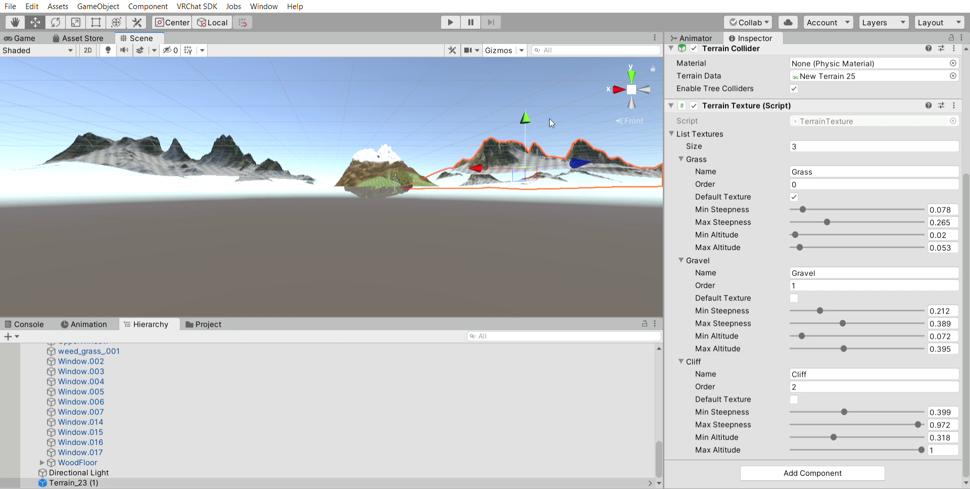
pyautogui.click(619, 89)
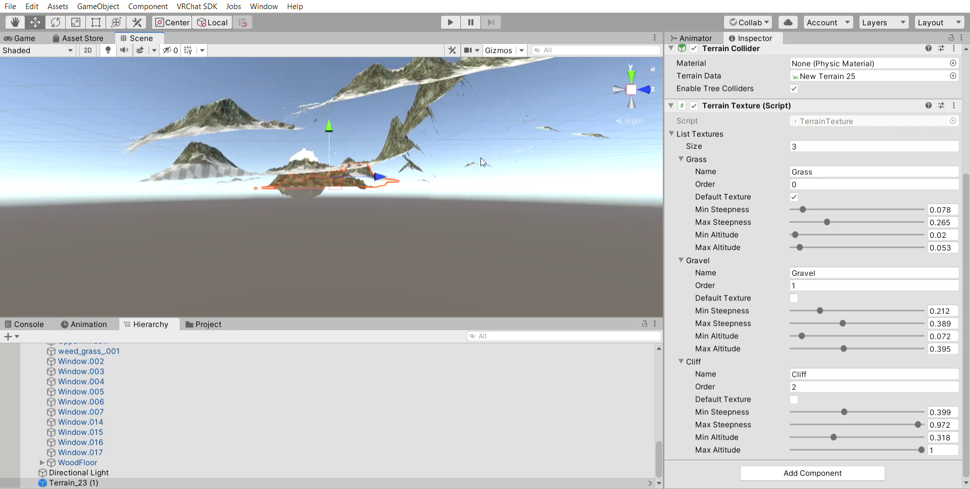
pyautogui.click(633, 72)
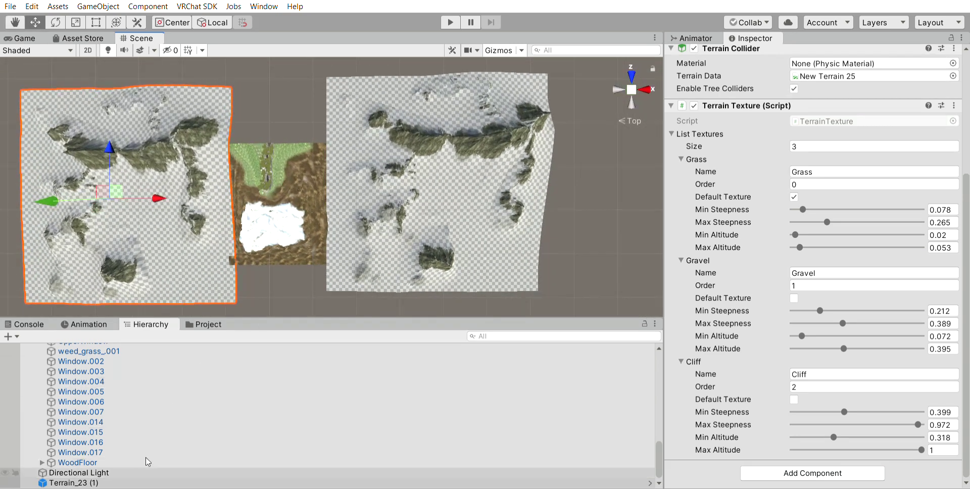
pyautogui.click(139, 482)
pyautogui.press('Delete')
pyautogui.scroll(15, 201, 386)
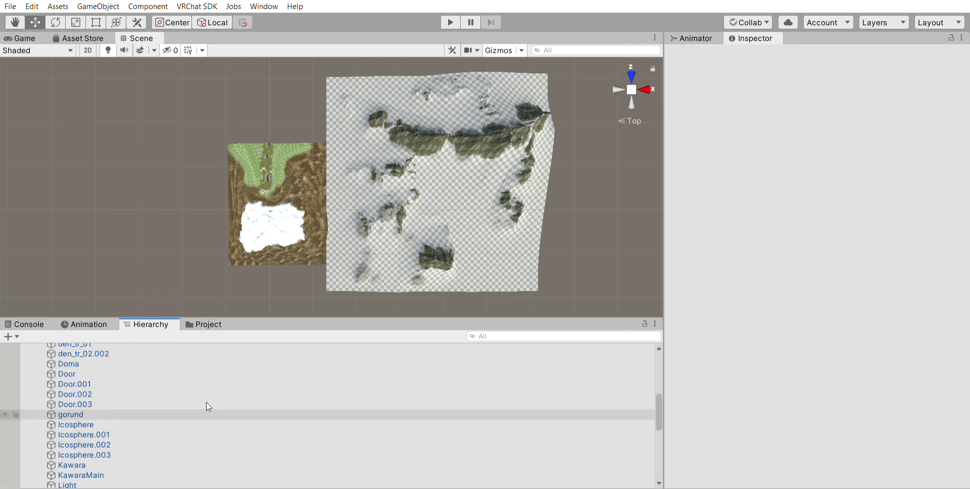
pyautogui.click(141, 368)
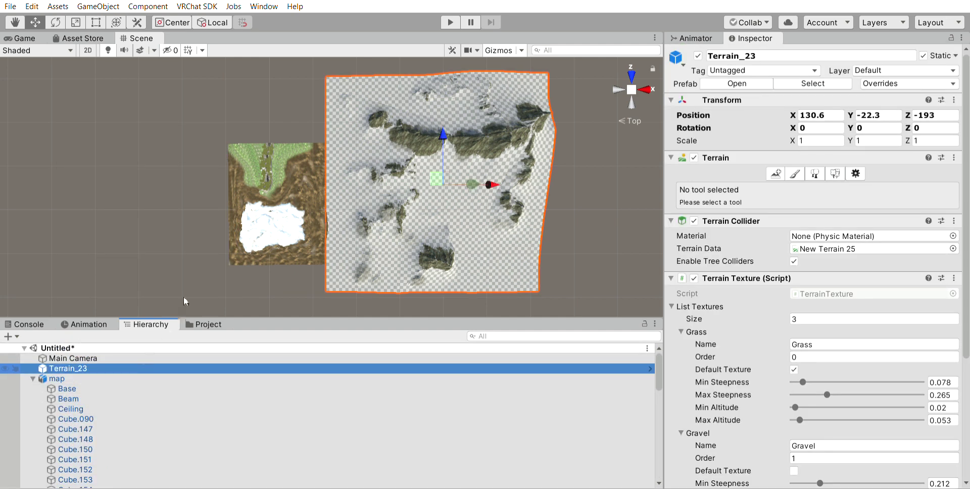
pyautogui.press('Delete')
# - Look through the _TerrainAutoUpgrade folder and the Better Landscape Pack Vol.1 subfolders in the project assets
pyautogui.click(204, 324)
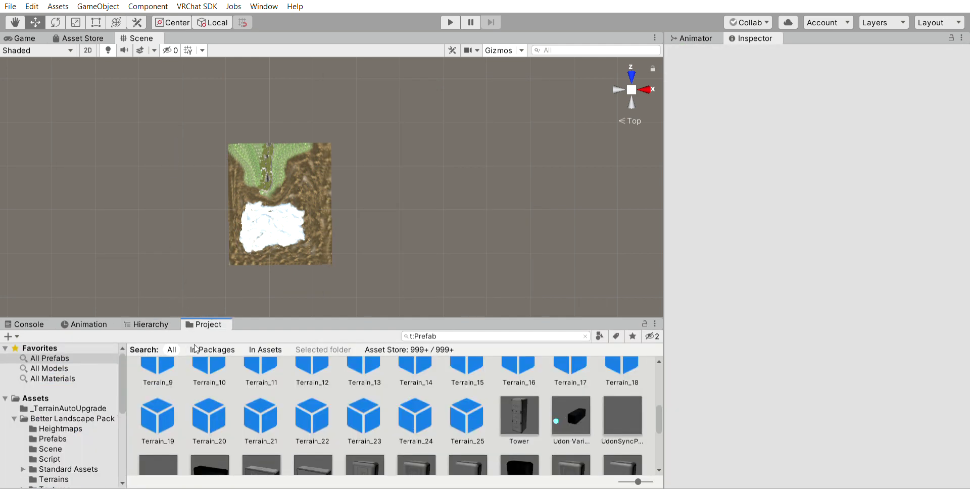
pyautogui.click(104, 407)
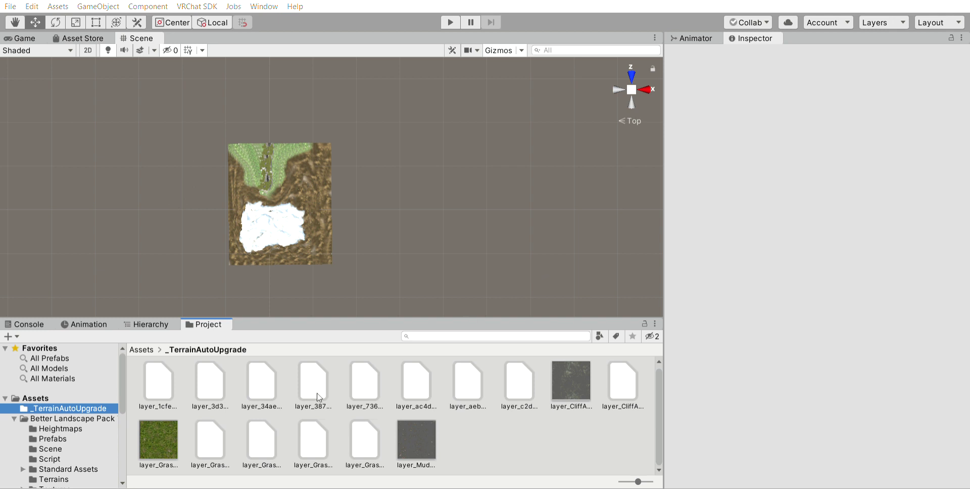
pyautogui.moveTo(158, 440)
pyautogui.mouseDown()
pyautogui.moveTo(101, 451)
pyautogui.moveTo(80, 469)
pyautogui.moveTo(90, 406)
pyautogui.moveTo(99, 406)
pyautogui.mouseUp()
pyautogui.scroll(2, 86, 399)
pyautogui.click(71, 359)
pyautogui.click(76, 378)
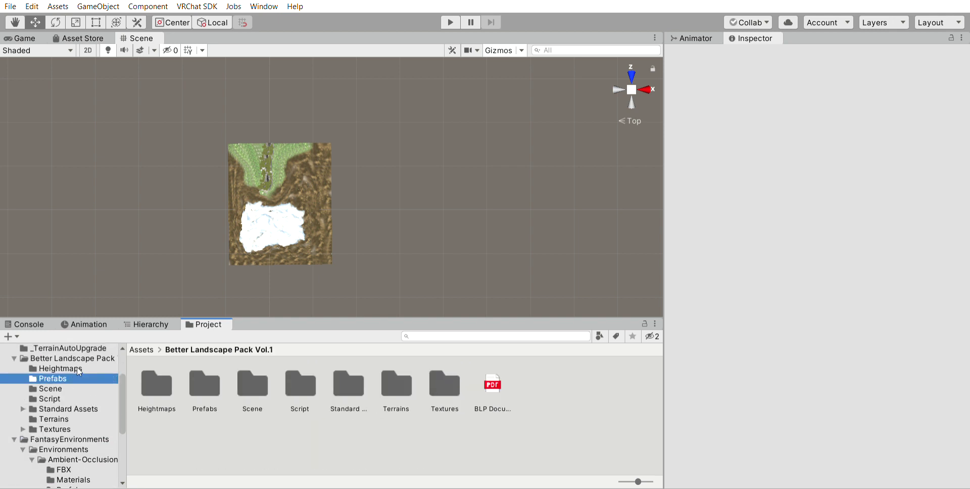
pyautogui.click(76, 387)
pyautogui.click(75, 378)
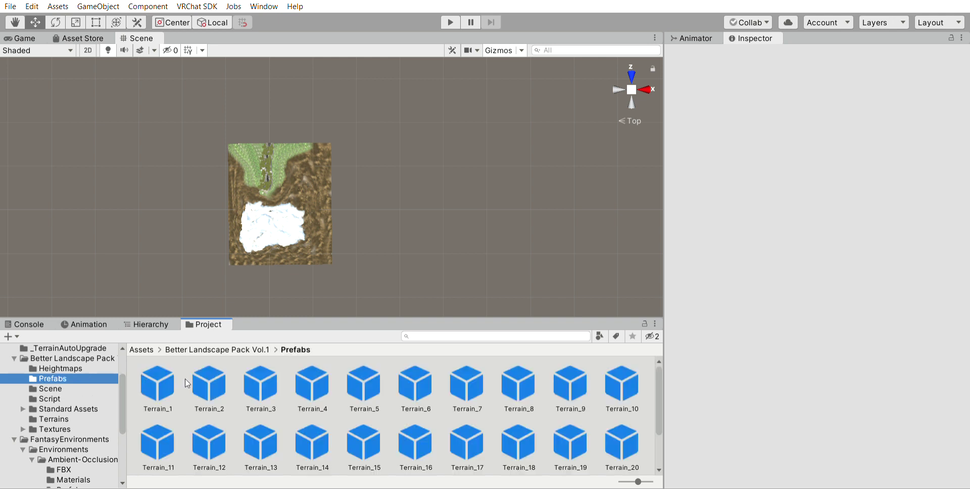
pyautogui.scroll(-2, 272, 393)
pyautogui.click(75, 409)
pyautogui.click(61, 429)
pyautogui.click(71, 419)
# - Delete the Better Landscape Pack Vol.1 folder from the project assets
pyautogui.click(95, 408)
pyautogui.press('Left')
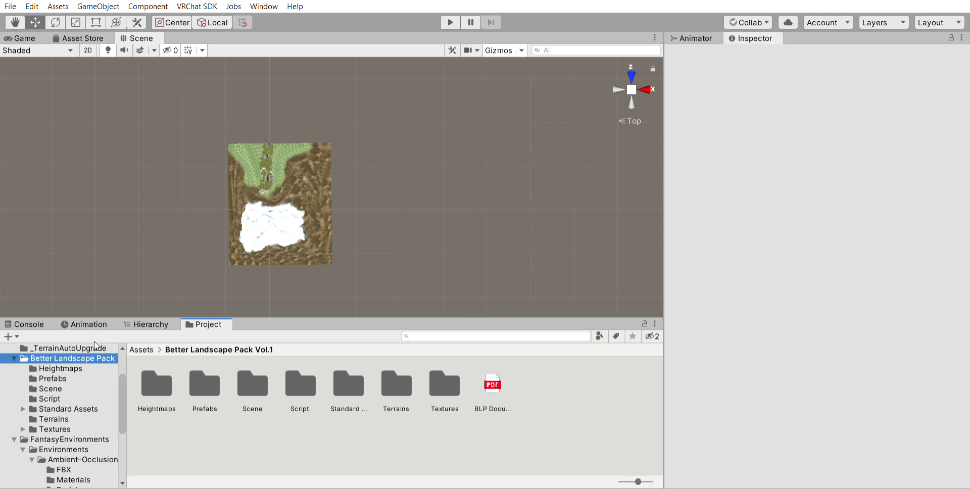
pyautogui.press('Down')
pyautogui.press('Up')
# - Return to the Asset Store's free "landscape" search results and look through the first page for a replacement terrain pack
pyautogui.click(83, 35)
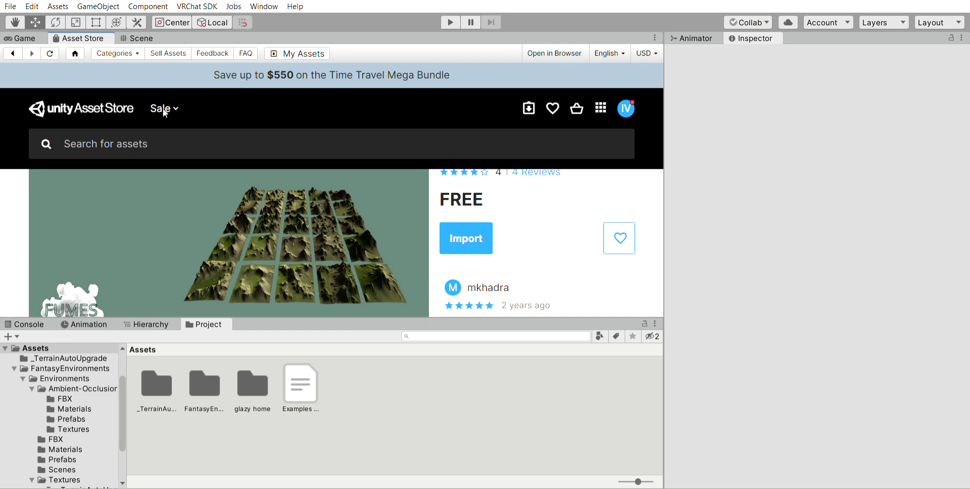
pyautogui.click(19, 56)
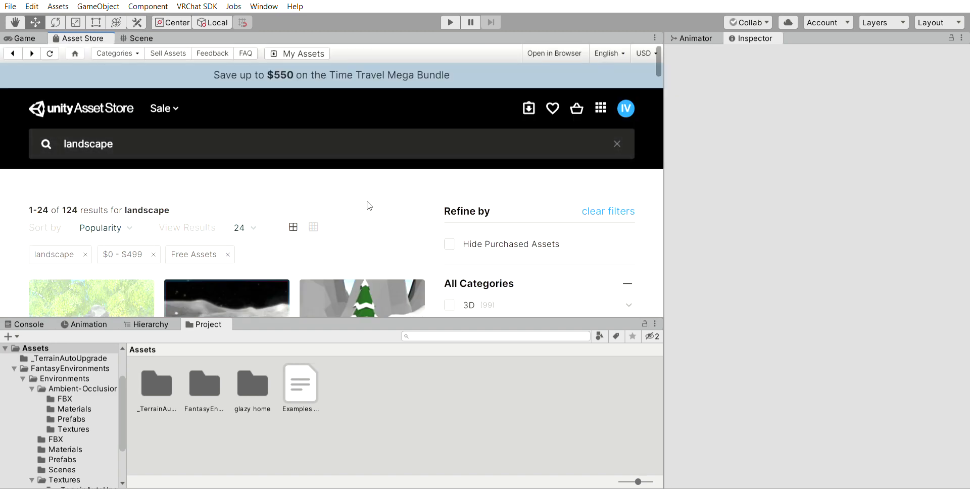
pyautogui.scroll(-4, 366, 206)
pyautogui.scroll(-8, 363, 202)
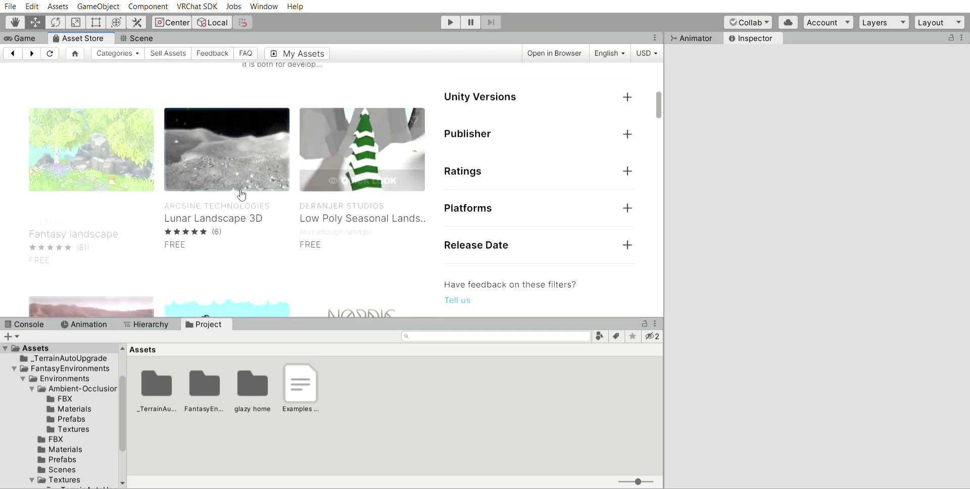
pyautogui.scroll(-7, 234, 192)
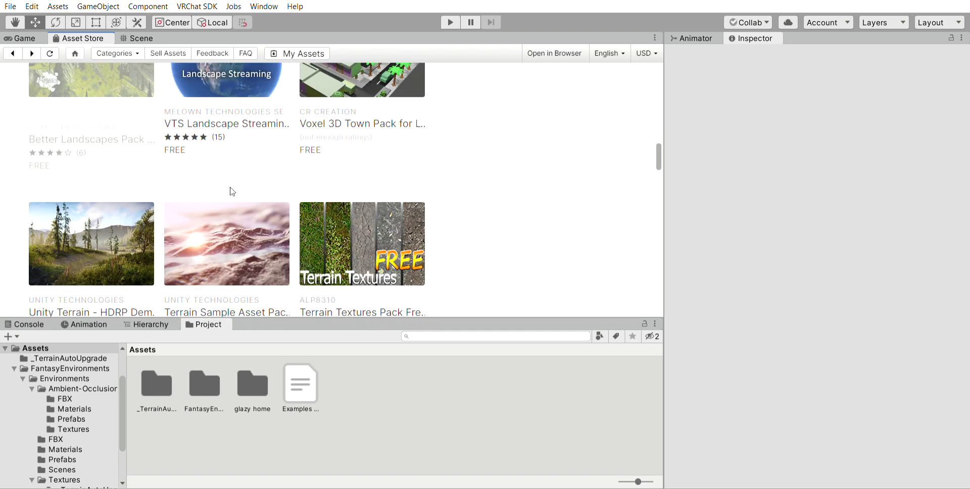
pyautogui.scroll(4, 234, 192)
pyautogui.scroll(-3, 234, 192)
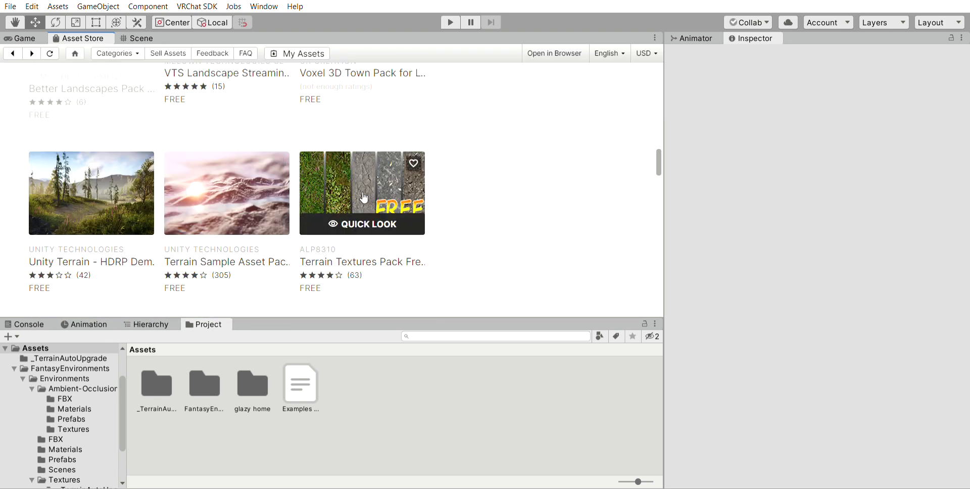
pyautogui.scroll(-5, 106, 152)
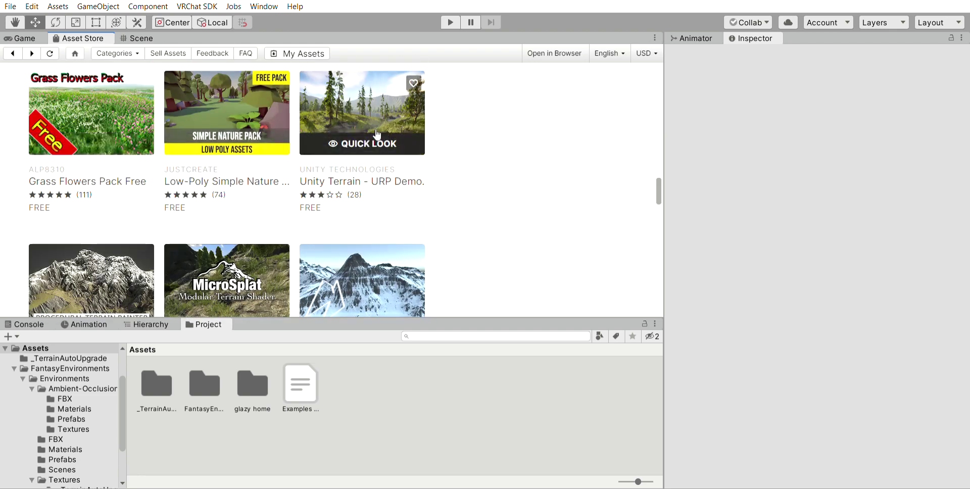
pyautogui.scroll(-2, 373, 130)
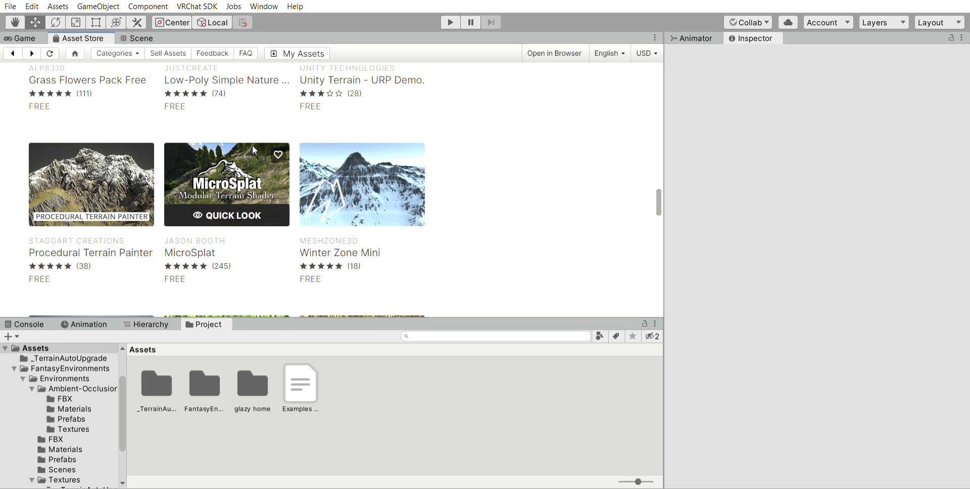
pyautogui.scroll(-3, 253, 147)
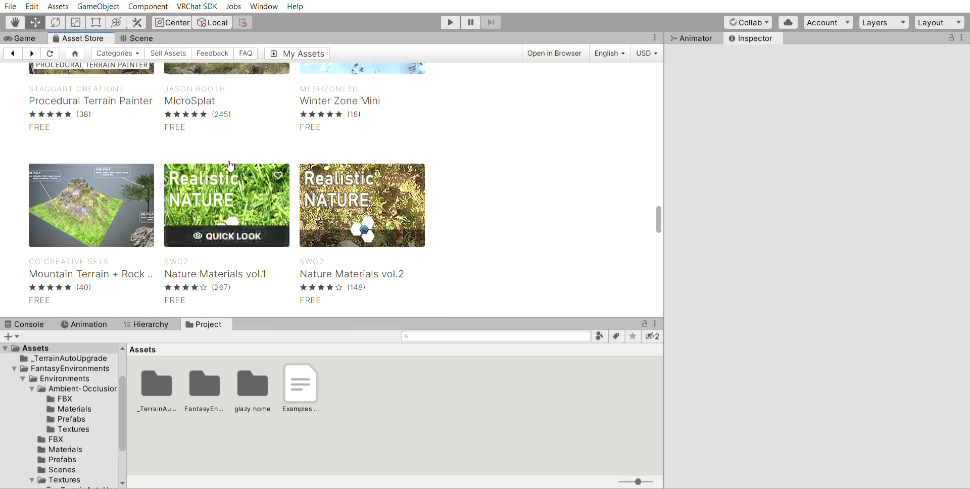
pyautogui.scroll(-4, 230, 165)
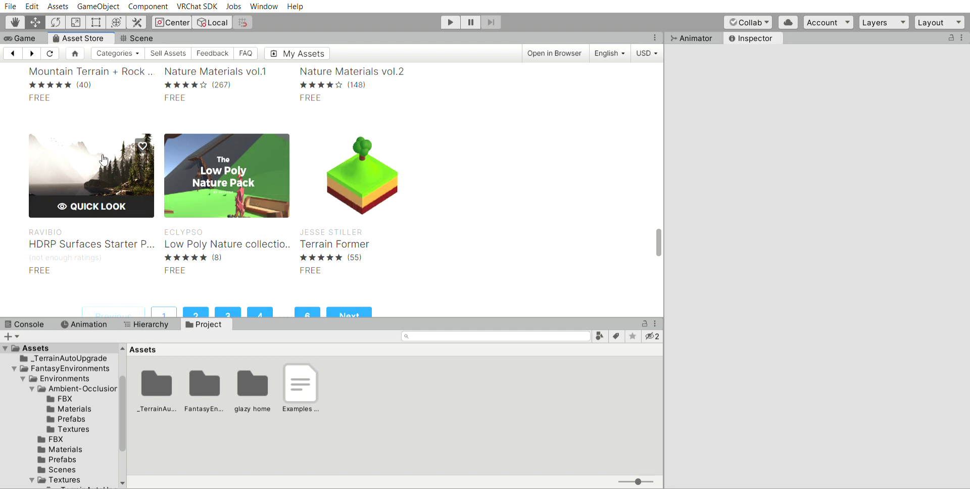
pyautogui.scroll(-1, 195, 201)
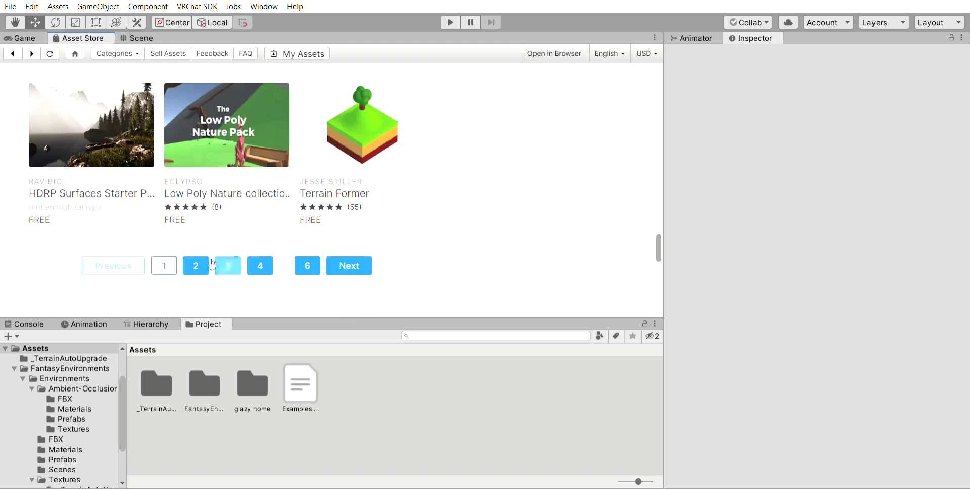
# - Open a further page of the free landscape results and examine the rock, cliff and mountain assets on it
pyautogui.click(212, 264)
pyautogui.scroll(-5, 211, 243)
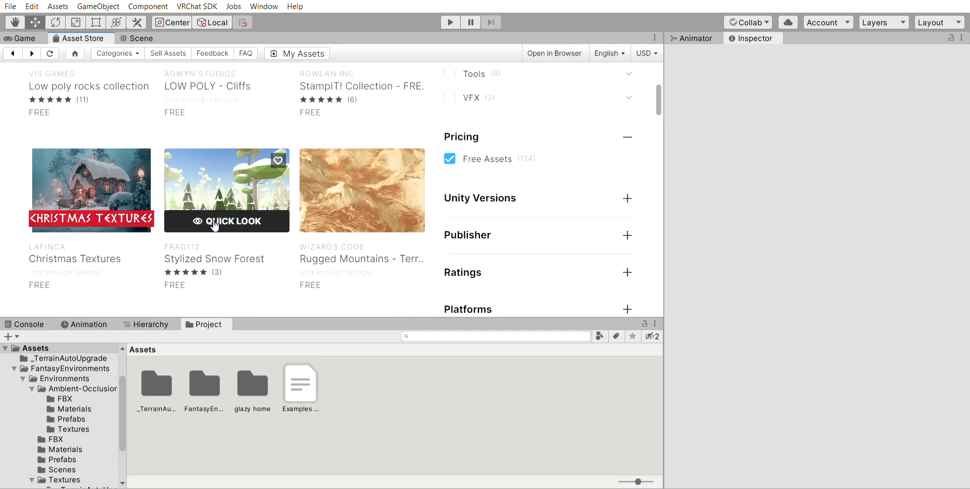
pyautogui.scroll(4, 277, 201)
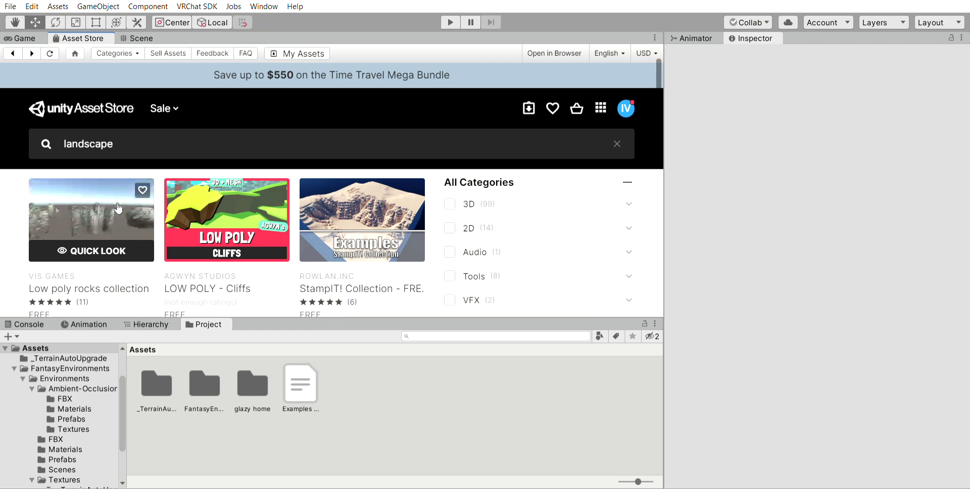
pyautogui.scroll(-3, 117, 204)
pyautogui.scroll(2, 129, 177)
pyautogui.scroll(2, 133, 167)
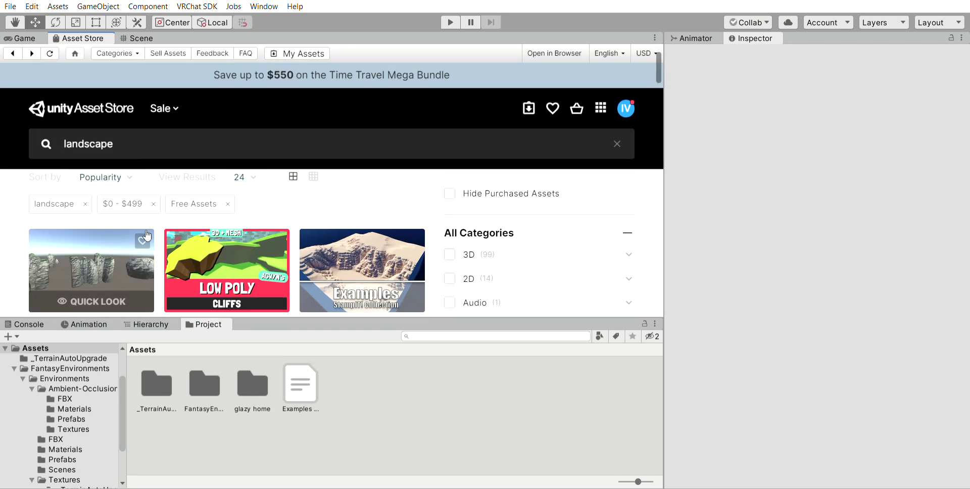
# - Save the Low poly rocks collection asset to the Saved For Later list
pyautogui.click(144, 238)
pyautogui.scroll(-2, 144, 233)
pyautogui.scroll(2, 144, 234)
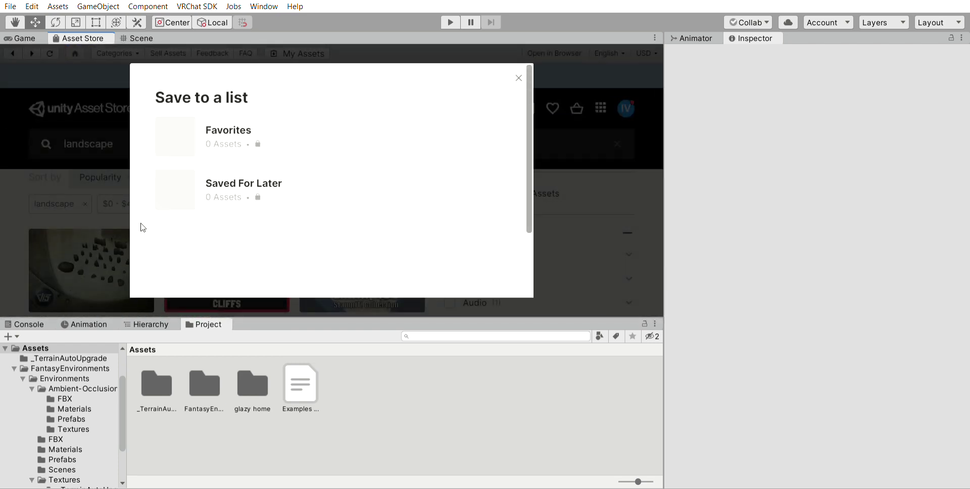
pyautogui.click(186, 127)
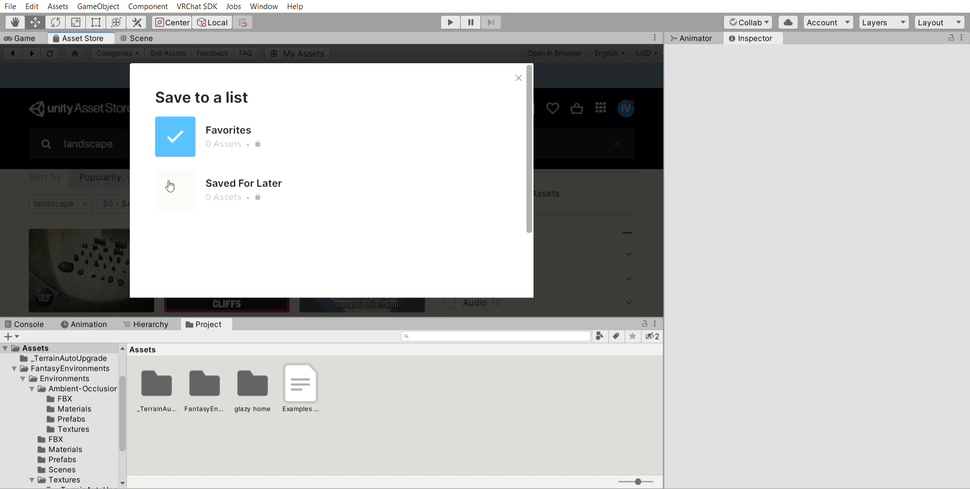
pyautogui.click(188, 130)
pyautogui.click(191, 177)
pyautogui.scroll(-1, 412, 223)
pyautogui.scroll(-2, 412, 223)
pyautogui.click(469, 273)
# - Look through the remaining assets on page 2 of the free landscape results for island, nature and mountain packs
pyautogui.scroll(-12, 38, 218)
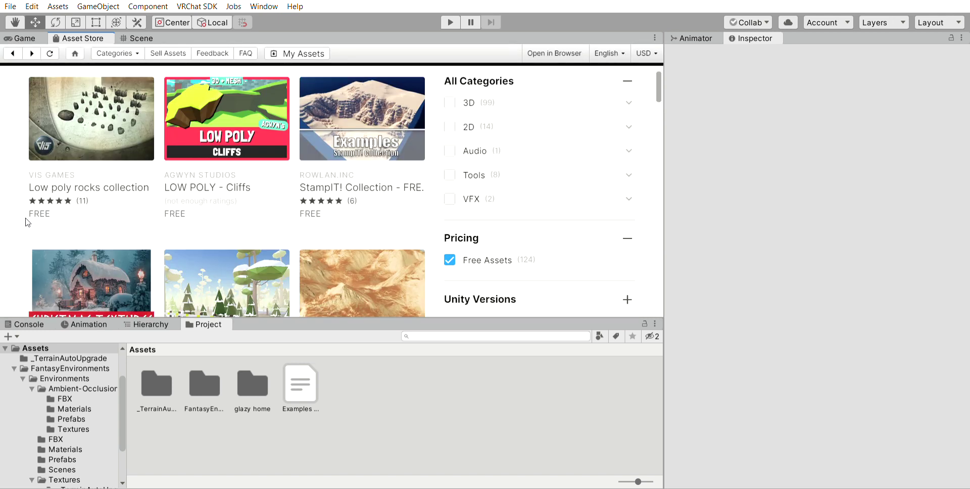
pyautogui.scroll(-7, 42, 216)
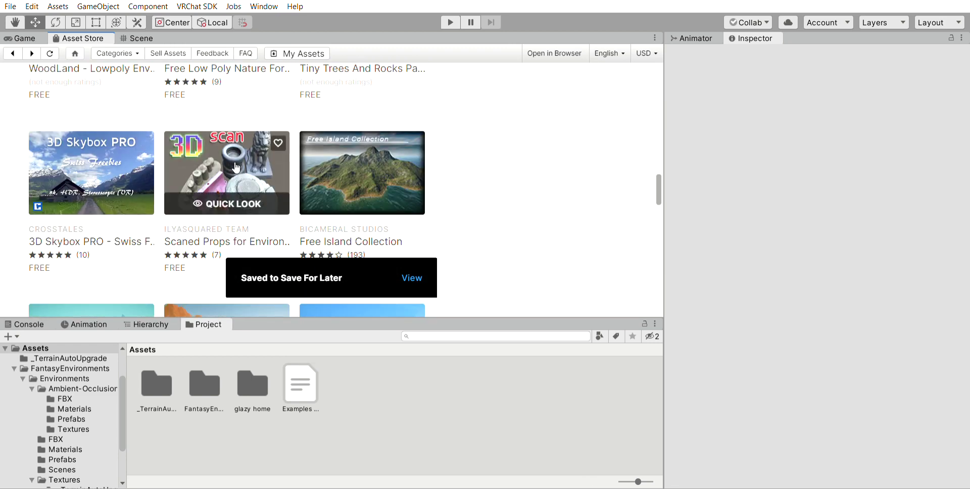
pyautogui.scroll(-3, 369, 173)
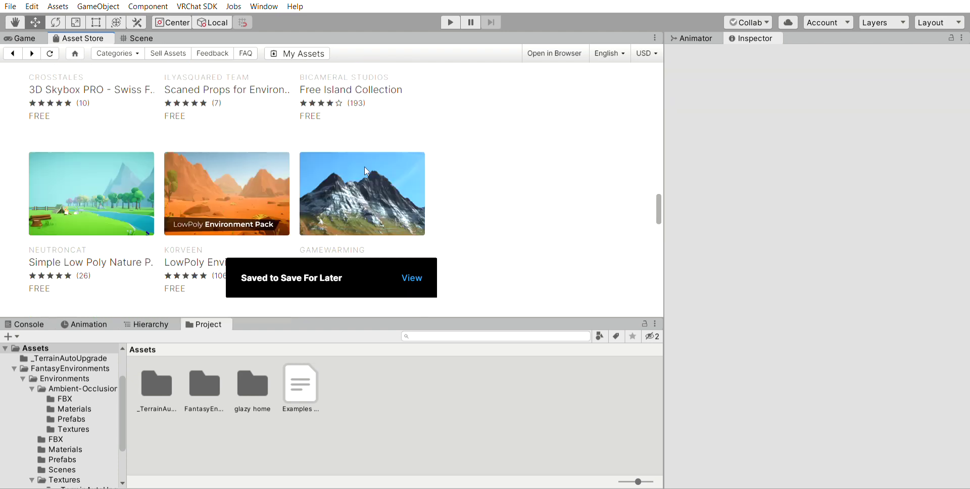
pyautogui.scroll(-3, 212, 182)
pyautogui.scroll(-2, 196, 187)
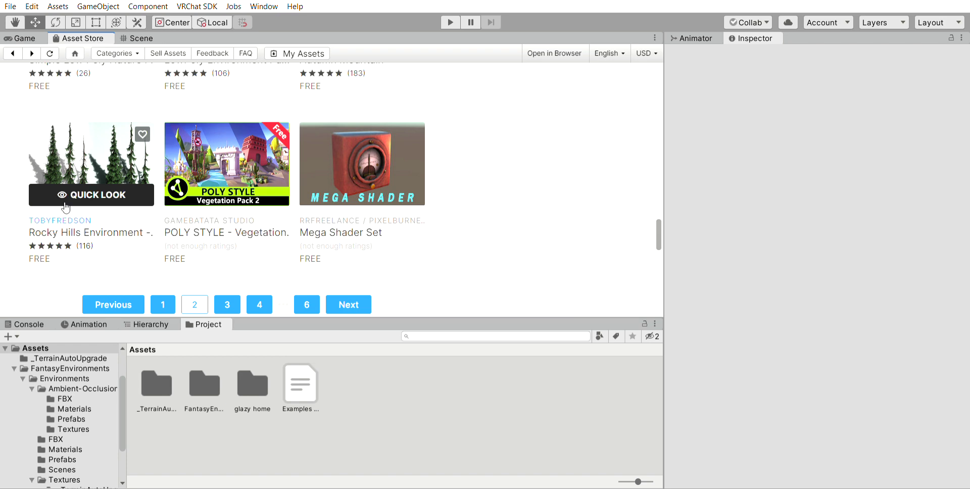
# - Open page 3 of the free landscape results and examine its mountain, cliff and terrain assets
pyautogui.click(224, 302)
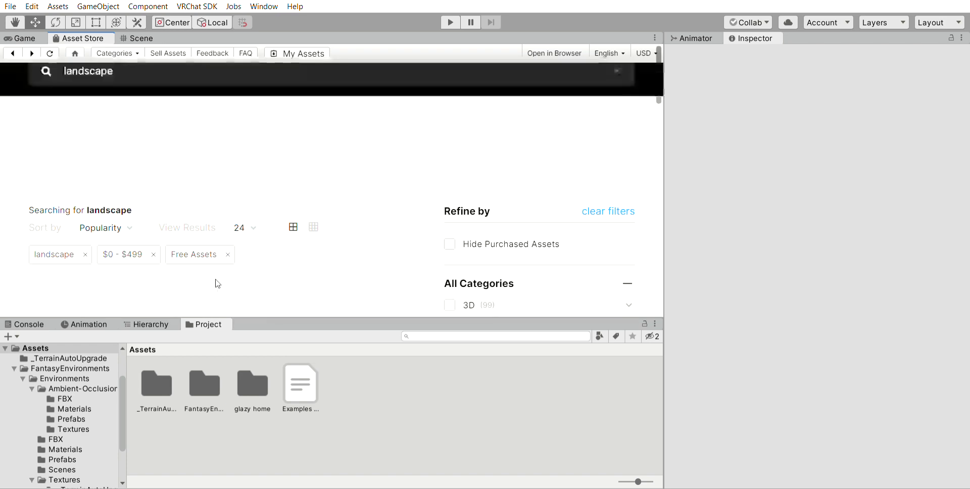
pyautogui.scroll(-4, 215, 244)
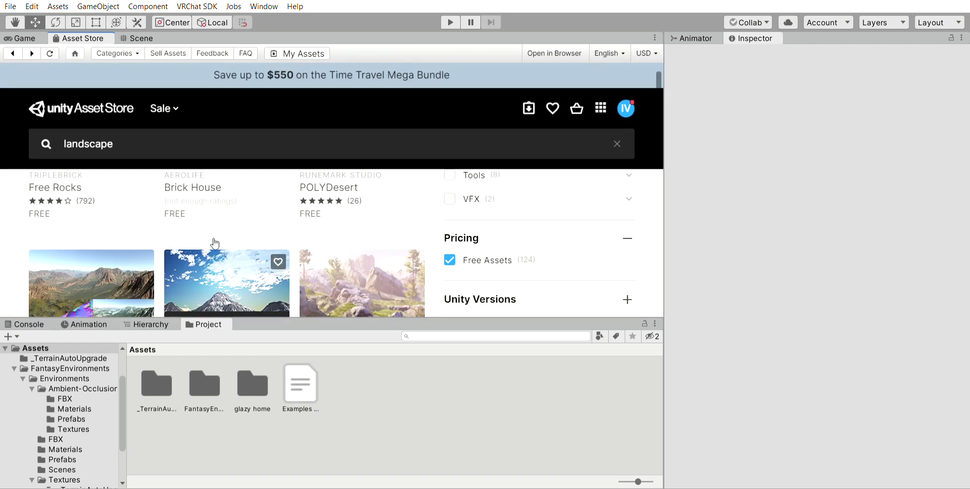
pyautogui.scroll(-2, 215, 243)
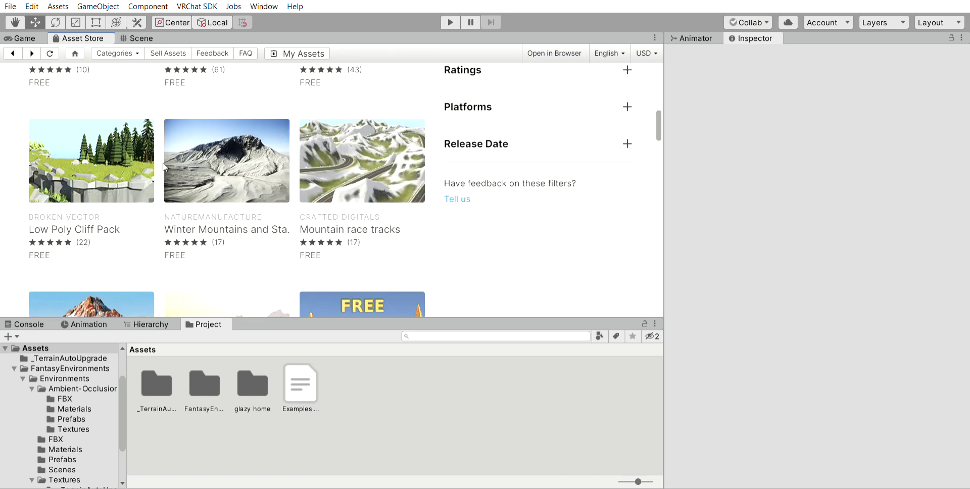
pyautogui.scroll(-1, 380, 175)
pyautogui.scroll(-6, 380, 175)
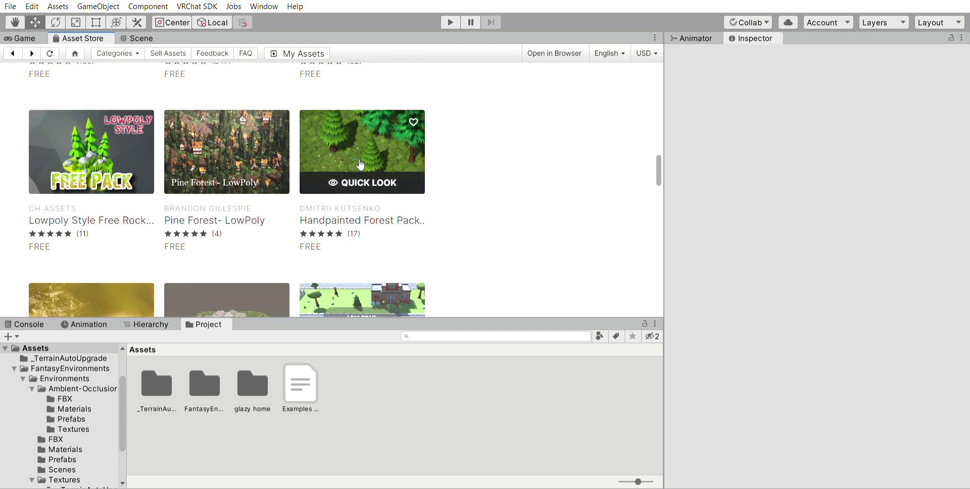
pyautogui.scroll(-3, 357, 162)
pyautogui.scroll(-3, 201, 171)
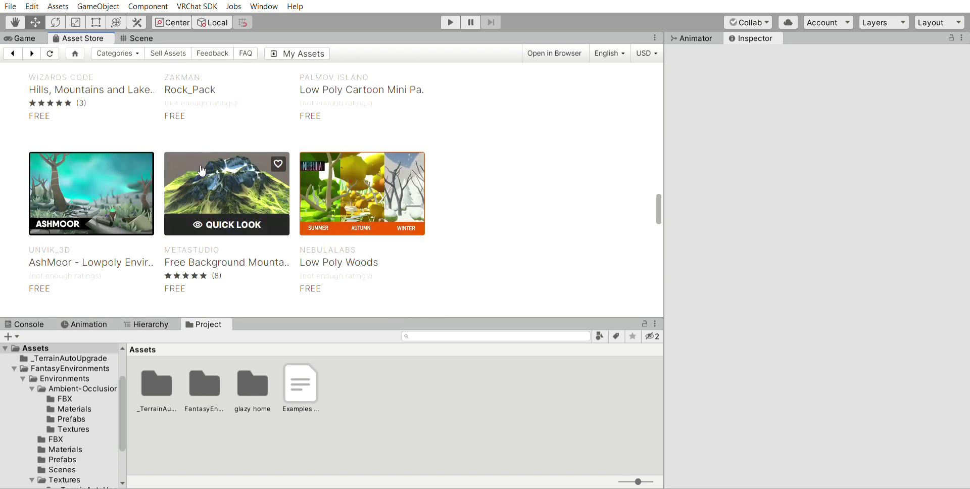
pyautogui.scroll(1, 81, 176)
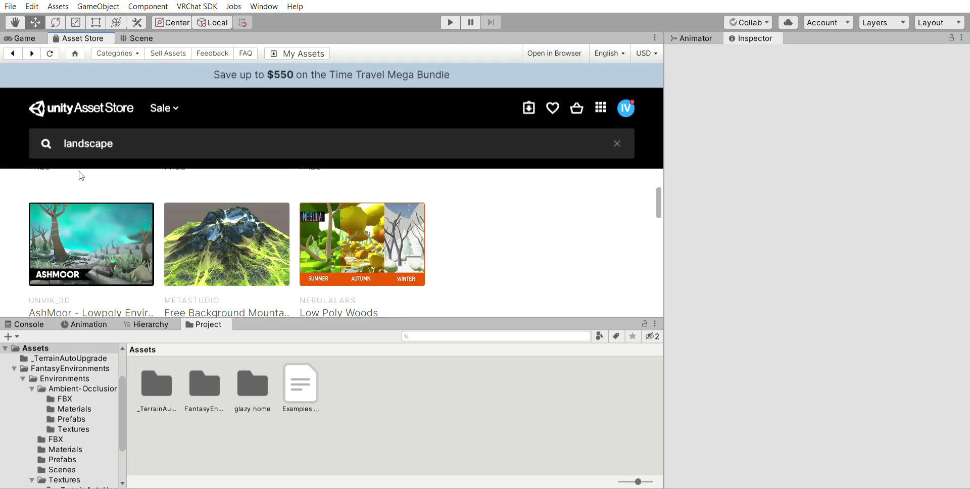
pyautogui.scroll(10, 81, 176)
pyautogui.scroll(2, 124, 210)
pyautogui.scroll(-6, 232, 202)
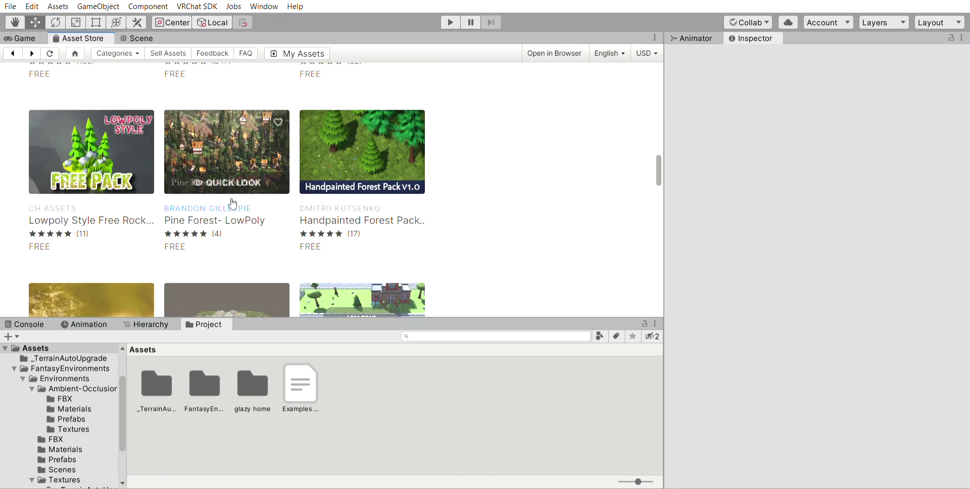
pyautogui.scroll(10, 232, 203)
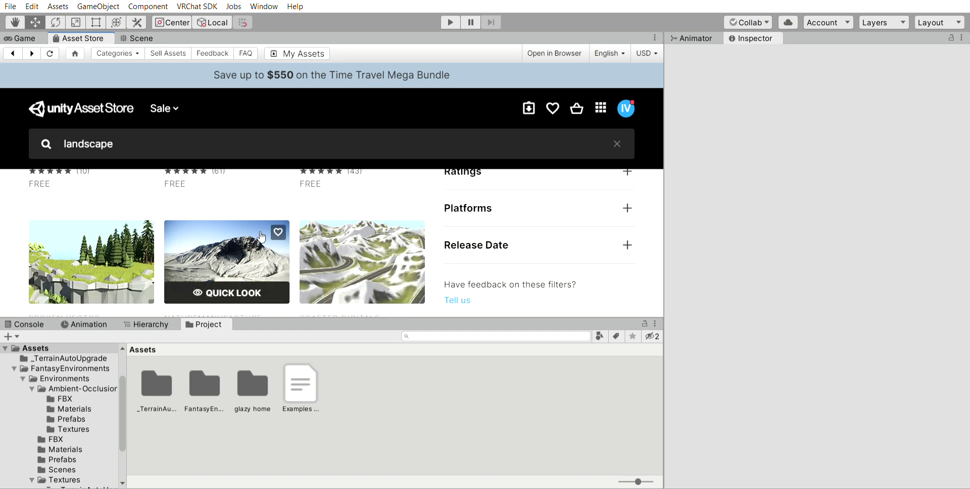
pyautogui.scroll(-1, 263, 235)
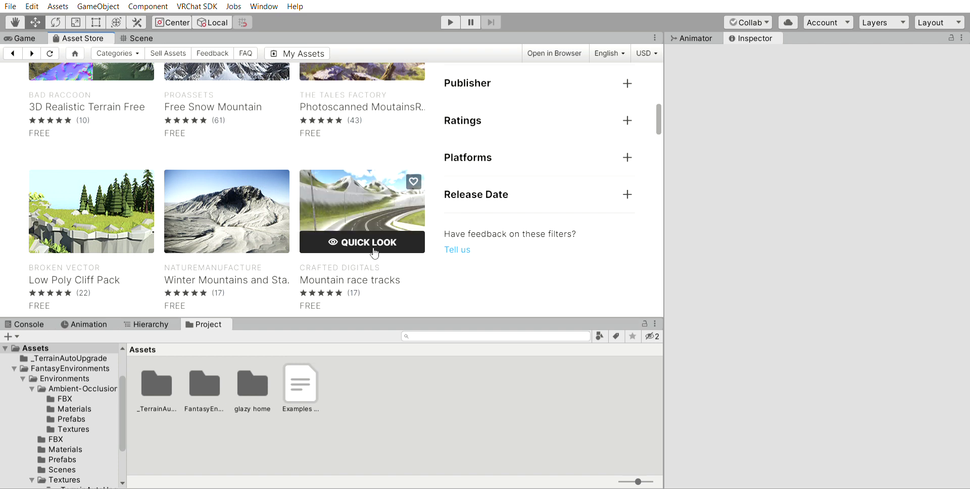
pyautogui.scroll(-7, 375, 208)
pyautogui.scroll(-13, 370, 248)
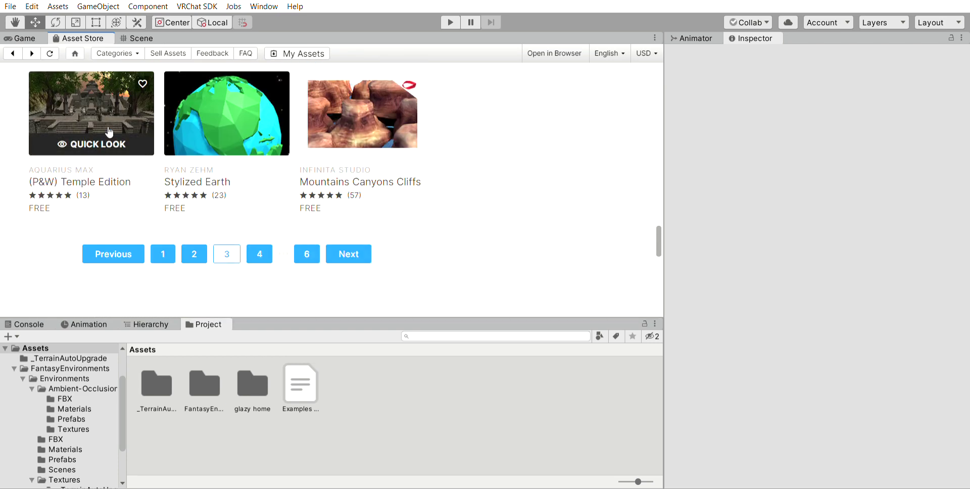
# - Open page 4 of the free landscape results and look through its mountain, rock and terrain packs
pyautogui.click(257, 246)
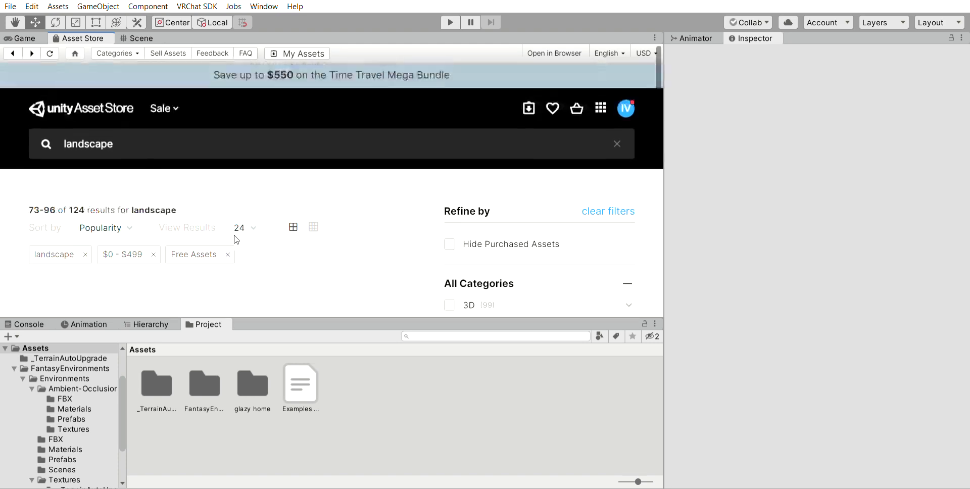
pyautogui.scroll(-6, 180, 219)
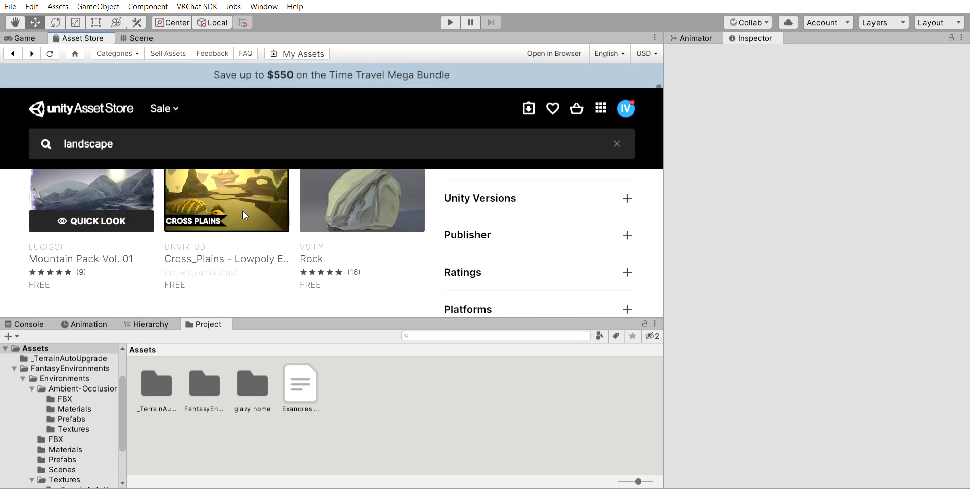
pyautogui.scroll(-4, 121, 215)
pyautogui.scroll(-5, 264, 217)
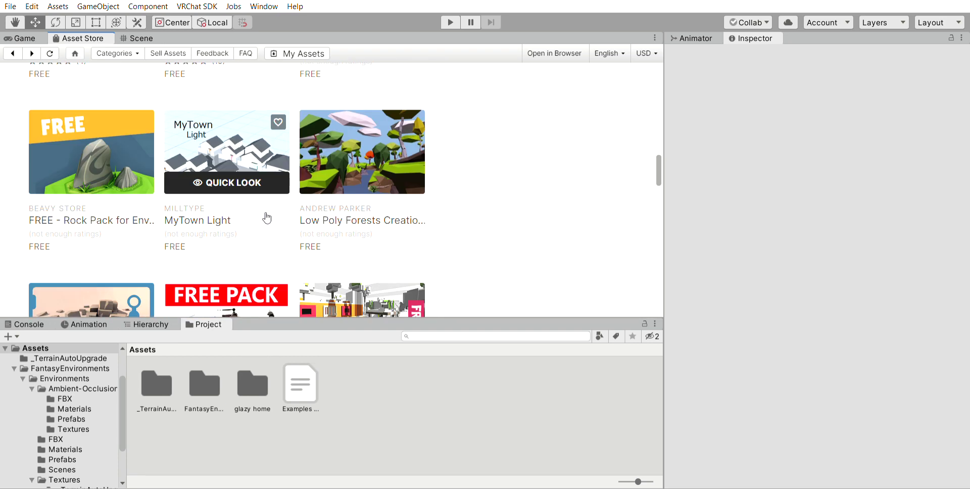
pyautogui.scroll(-5, 267, 217)
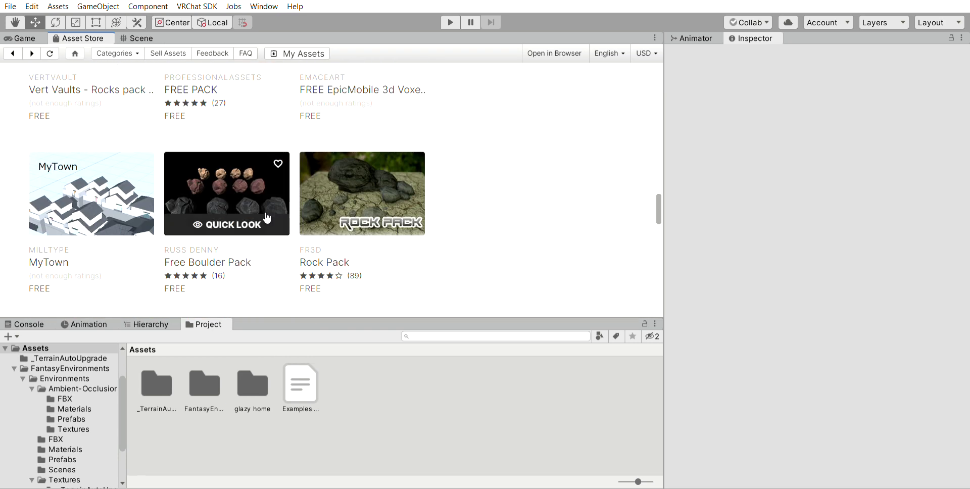
pyautogui.scroll(-2, 265, 217)
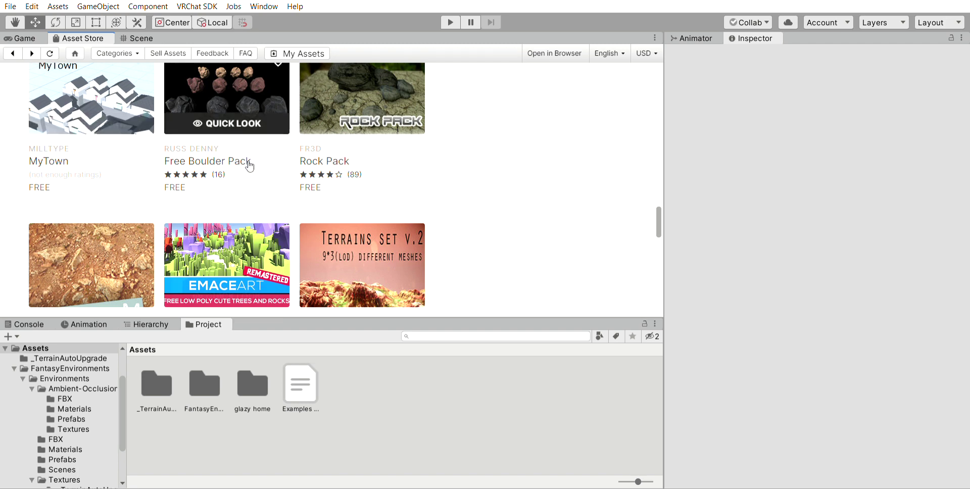
pyautogui.scroll(-3, 247, 163)
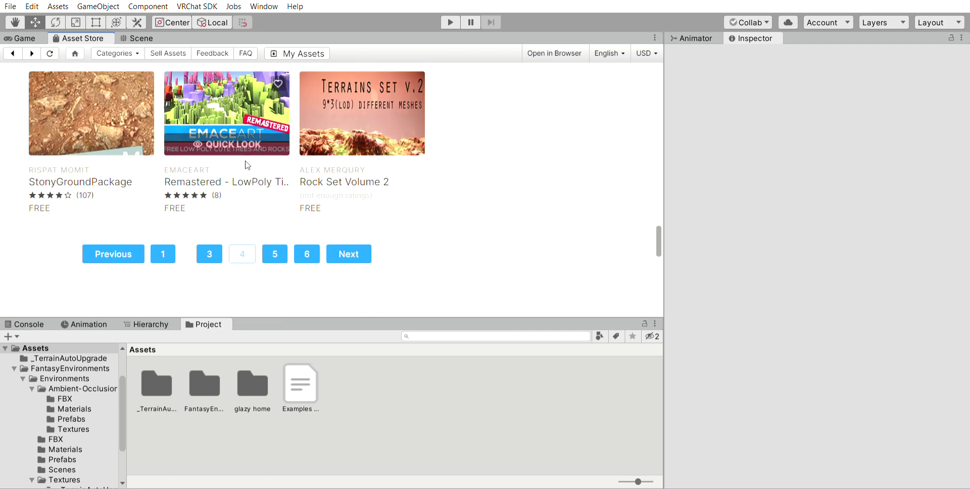
# - Open page 5 of the free landscape results and look through its assets for a suitable terrain
pyautogui.click(280, 249)
pyautogui.scroll(-7, 227, 222)
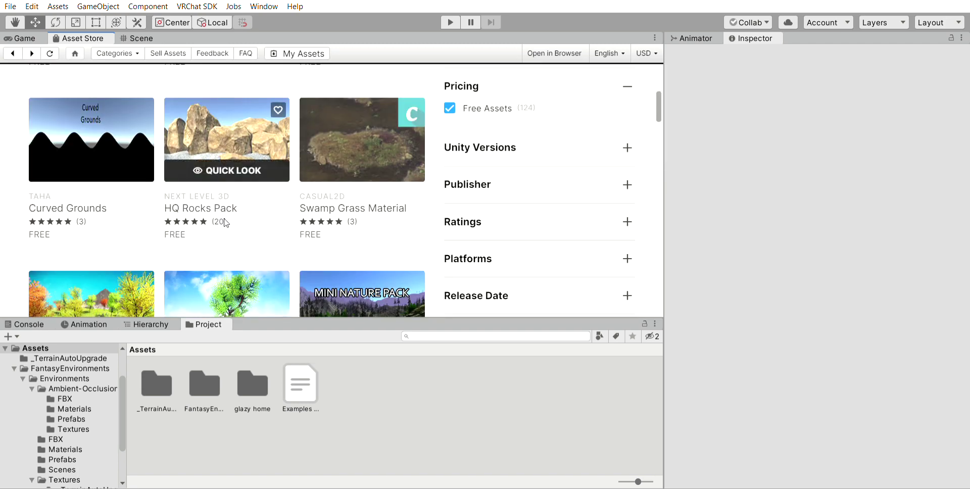
pyautogui.scroll(-6, 231, 222)
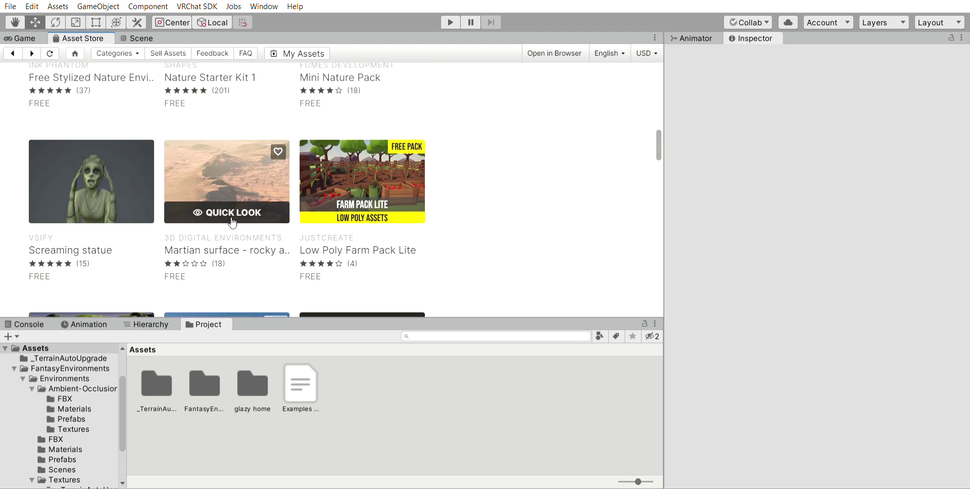
pyautogui.scroll(-4, 232, 223)
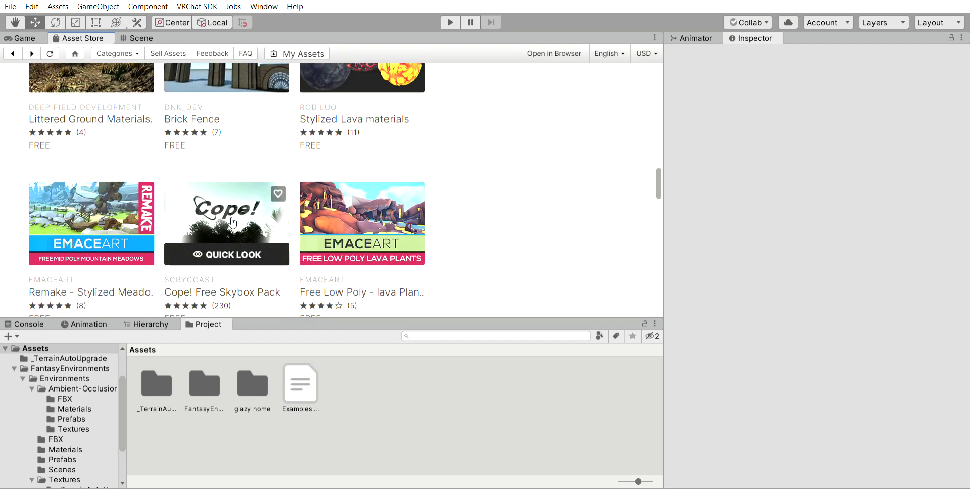
pyautogui.scroll(-6, 231, 221)
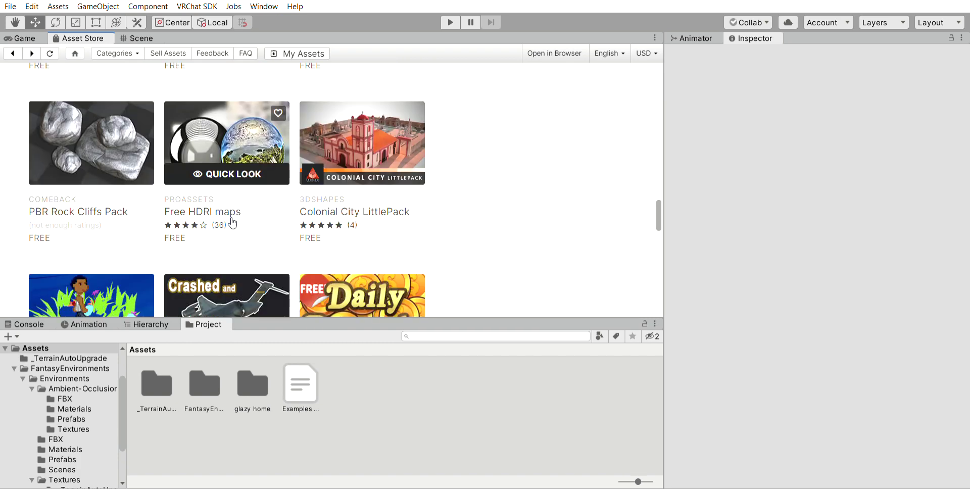
pyautogui.scroll(-2, 232, 222)
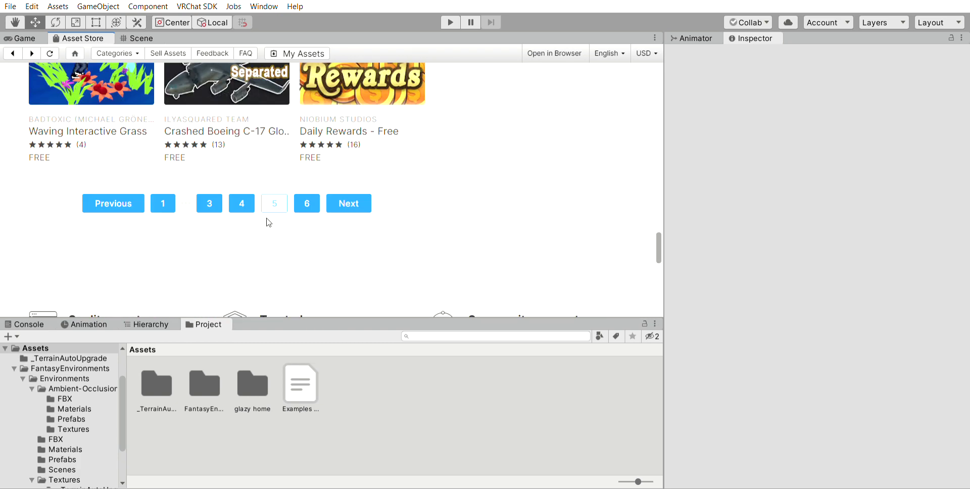
# - Open page 6 of the free landscape results and look at the first assets on it
pyautogui.click(299, 202)
pyautogui.scroll(-5, 233, 197)
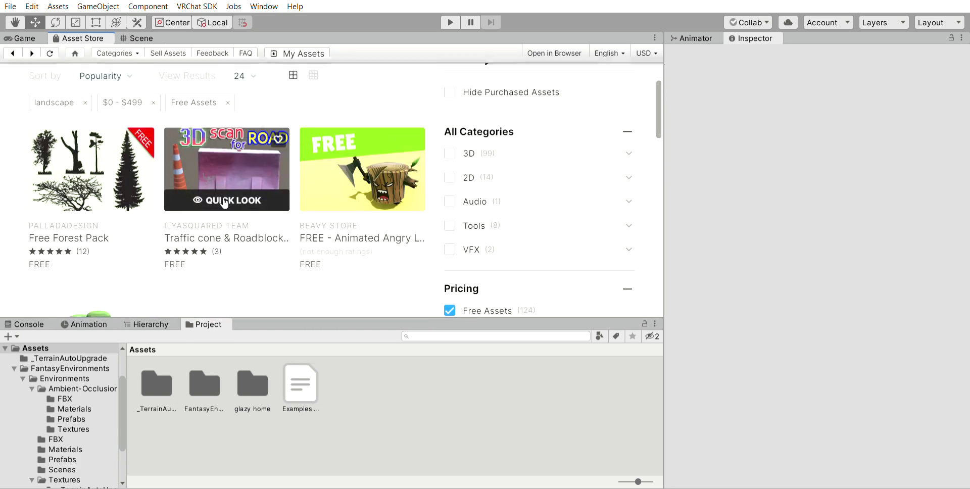
pyautogui.scroll(4, 221, 202)
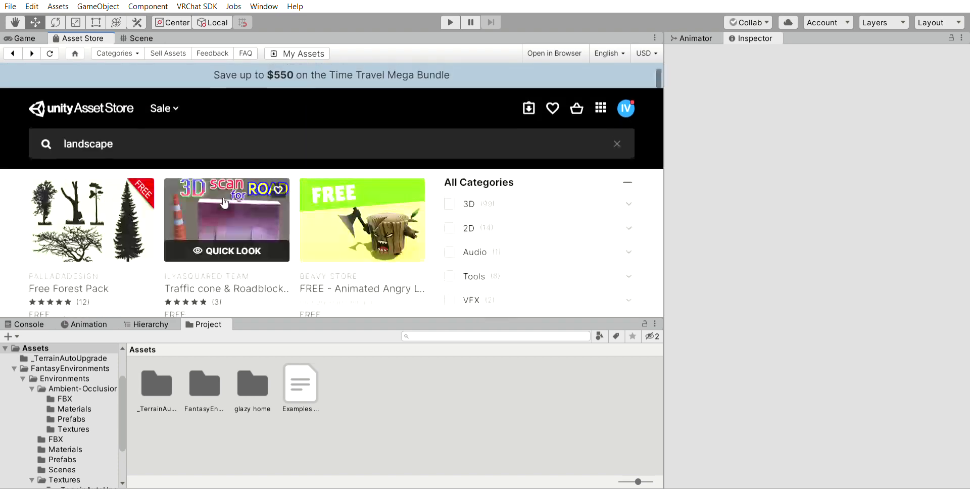
pyautogui.scroll(-2, 231, 203)
# - Return to page 4 of the free landscape results and look through its assets again
pyautogui.click(246, 221)
pyautogui.scroll(-5, 227, 216)
pyautogui.scroll(-8, 227, 216)
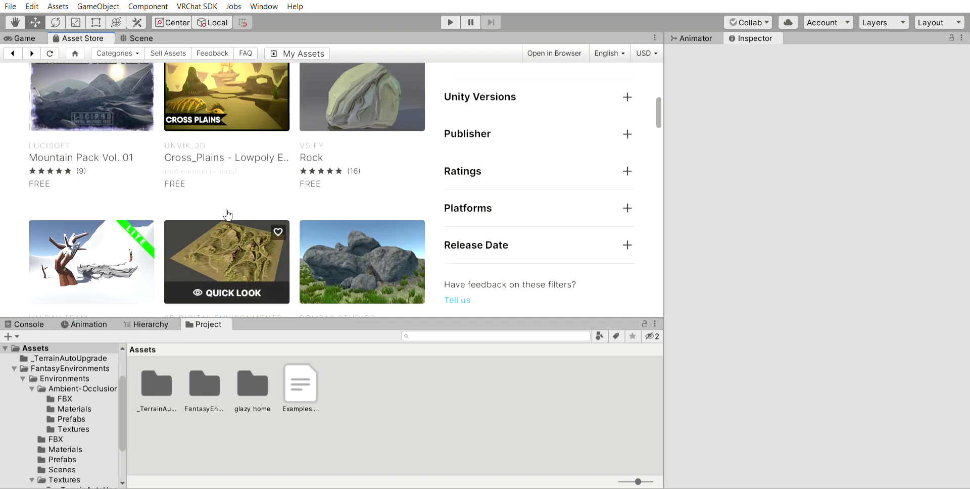
pyautogui.scroll(-3, 228, 215)
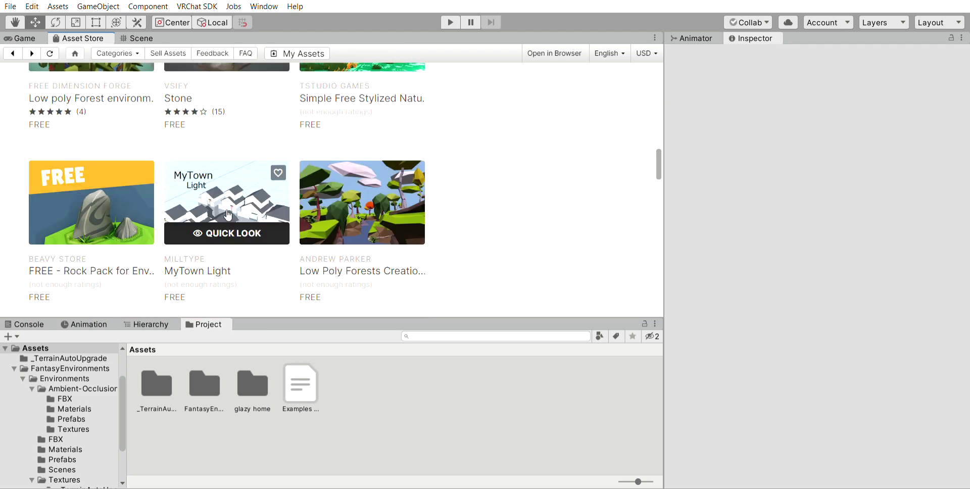
pyautogui.scroll(-2, 351, 156)
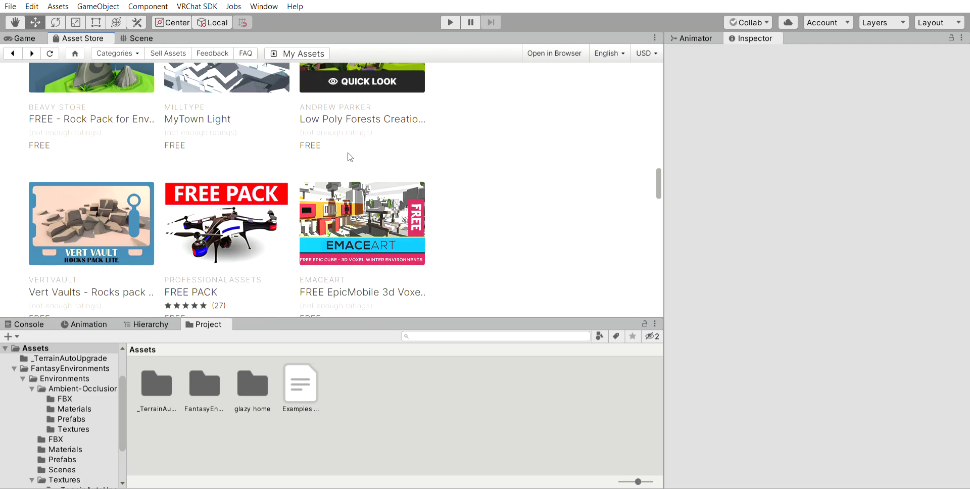
pyautogui.scroll(1, 348, 156)
pyautogui.scroll(-6, 321, 169)
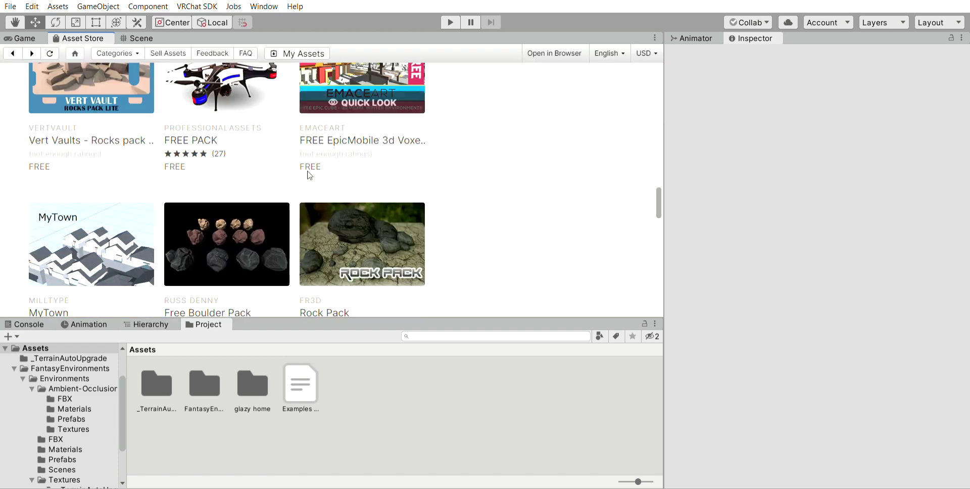
pyautogui.scroll(-4, 252, 195)
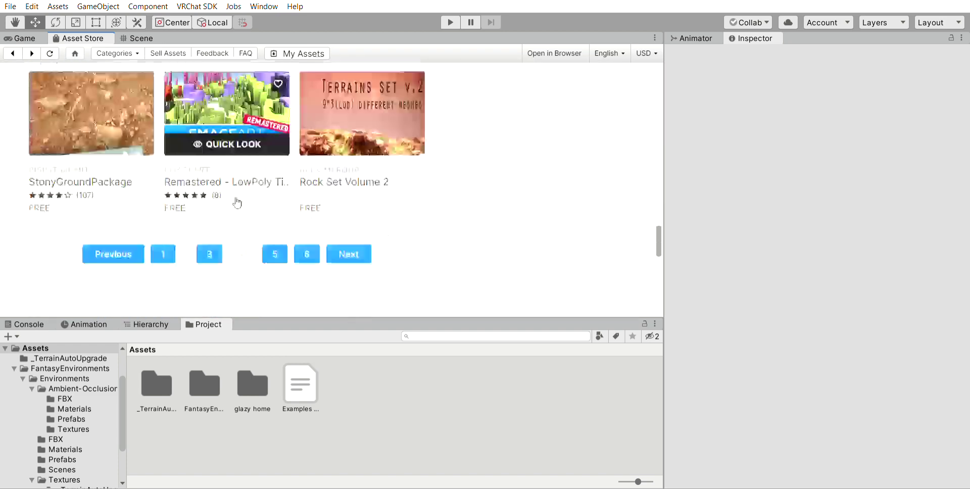
# - Open page 3 of the free landscape results and look through its mountain and cliff packs
pyautogui.click(204, 254)
pyautogui.scroll(-7, 202, 242)
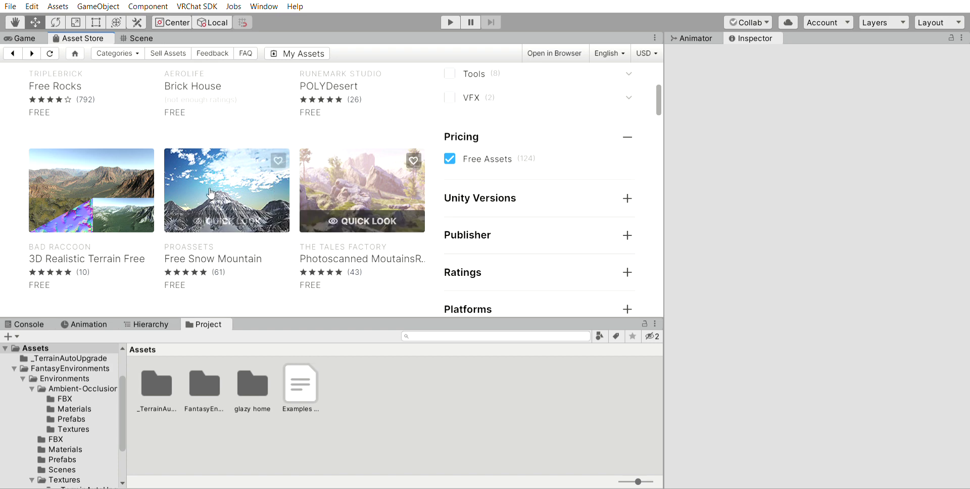
pyautogui.scroll(-4, 211, 221)
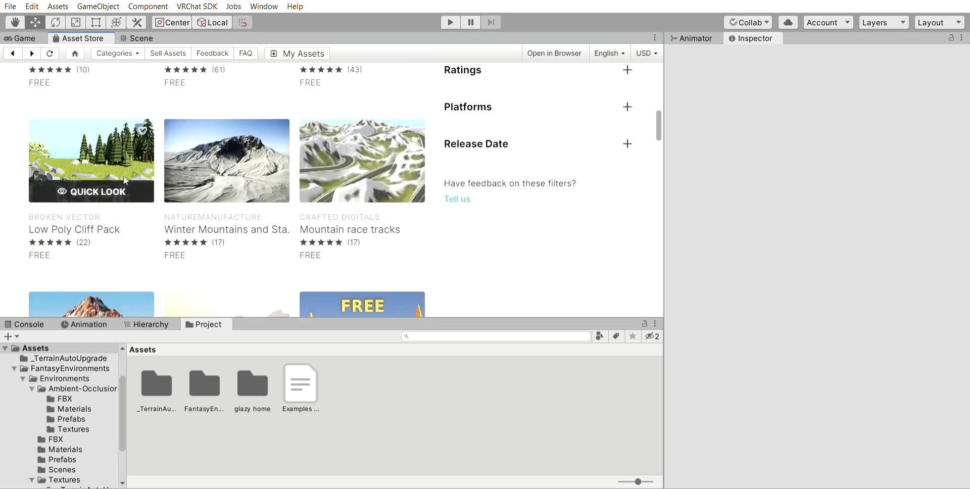
# - Look through the preview images of Low Poly Cliff Pack and download the pack
pyautogui.click(117, 178)
pyautogui.scroll(-2, 113, 172)
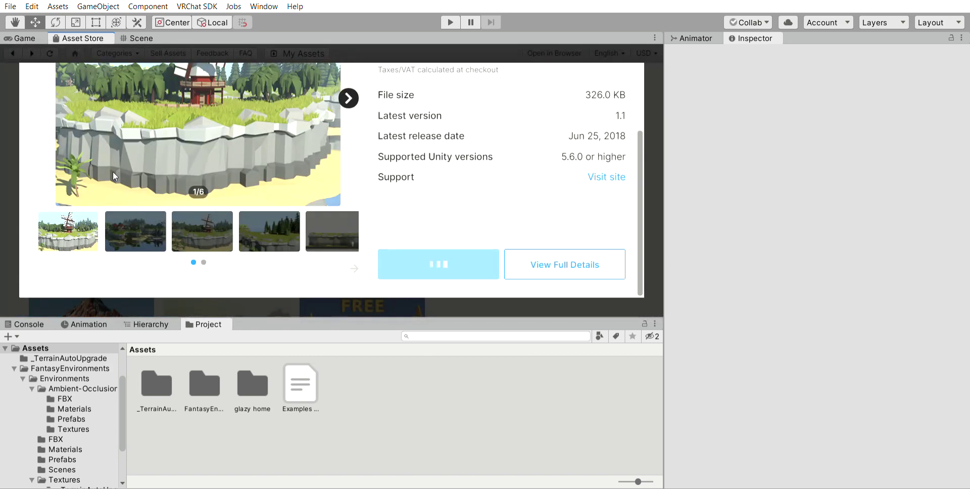
pyautogui.click(191, 213)
pyautogui.click(248, 220)
pyautogui.click(322, 222)
pyautogui.scroll(1, 344, 223)
pyautogui.click(347, 142)
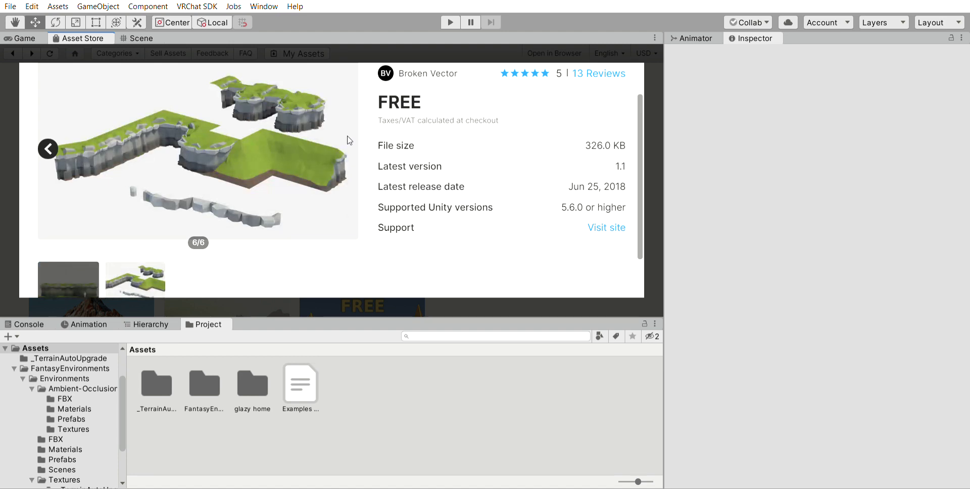
pyautogui.scroll(-1, 348, 140)
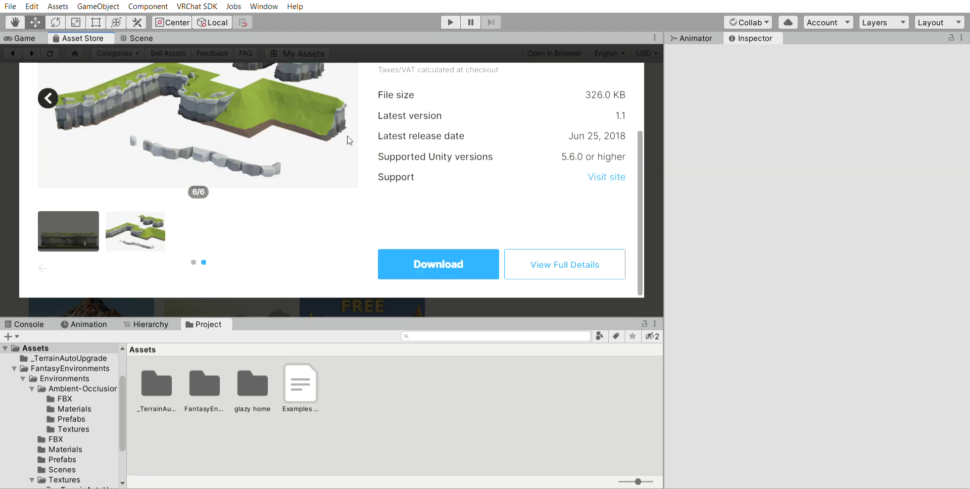
pyautogui.click(470, 251)
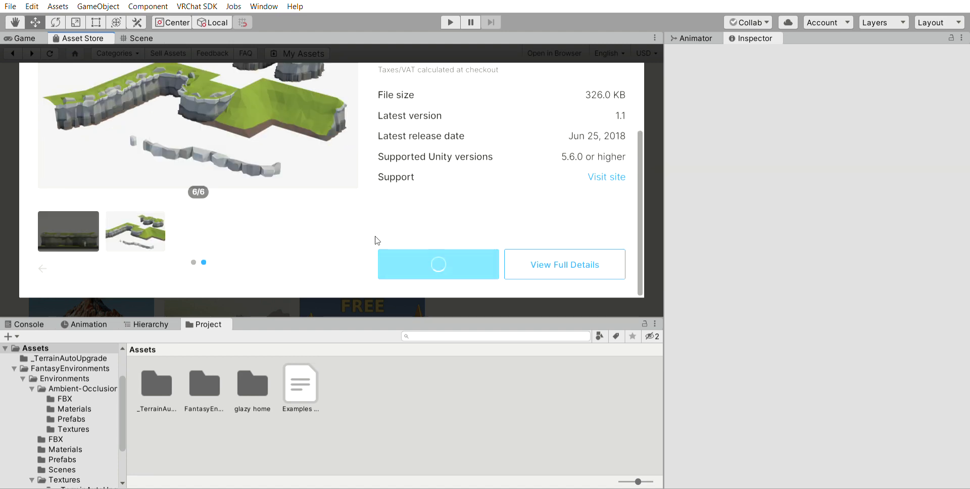
pyautogui.click(5, 168)
# - Download the free Mountains Canyons Cliffs asset from page 3 of the landscape results and import it into the project
pyautogui.scroll(-3, 5, 168)
pyautogui.scroll(-8, 76, 162)
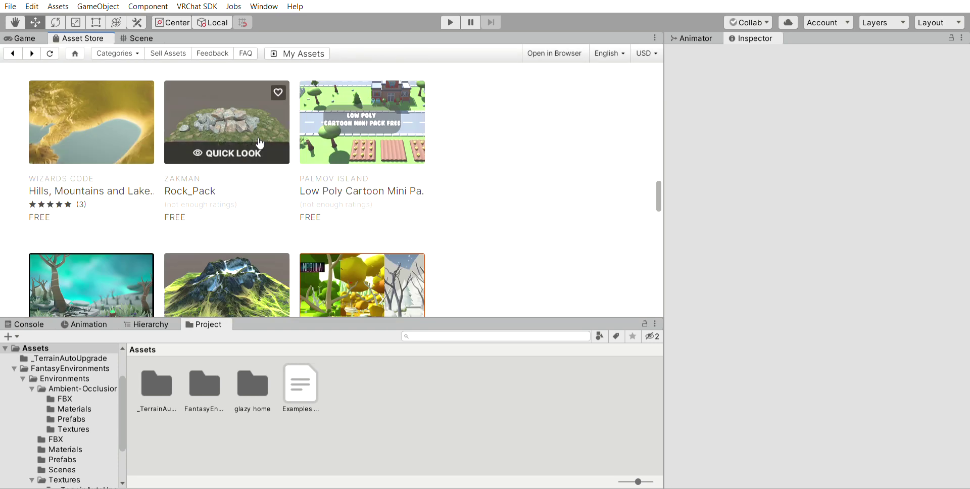
pyautogui.scroll(-3, 329, 152)
pyautogui.scroll(-3, 188, 173)
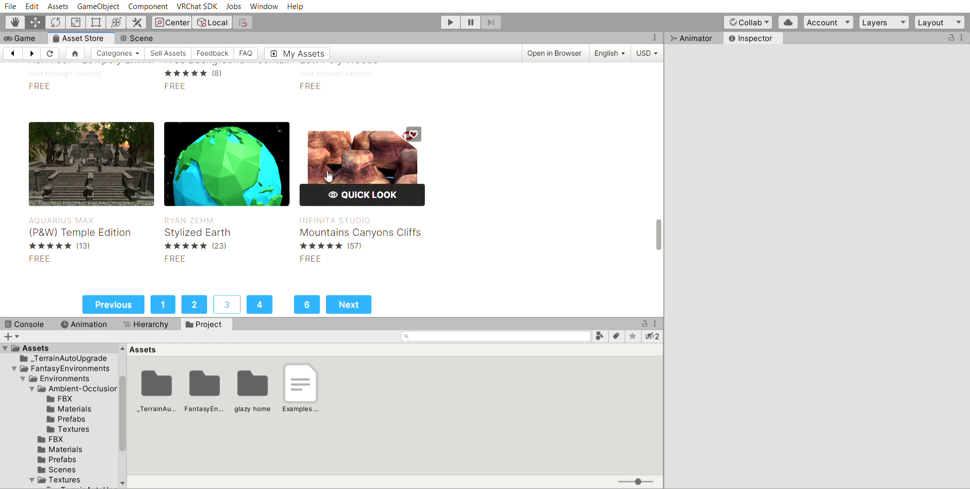
pyautogui.click(346, 162)
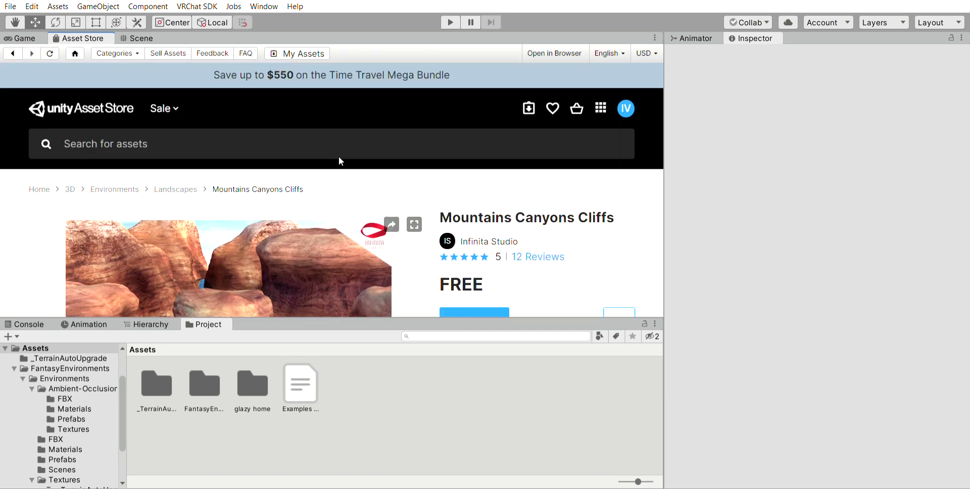
pyautogui.scroll(-2, 321, 188)
pyautogui.click(457, 215)
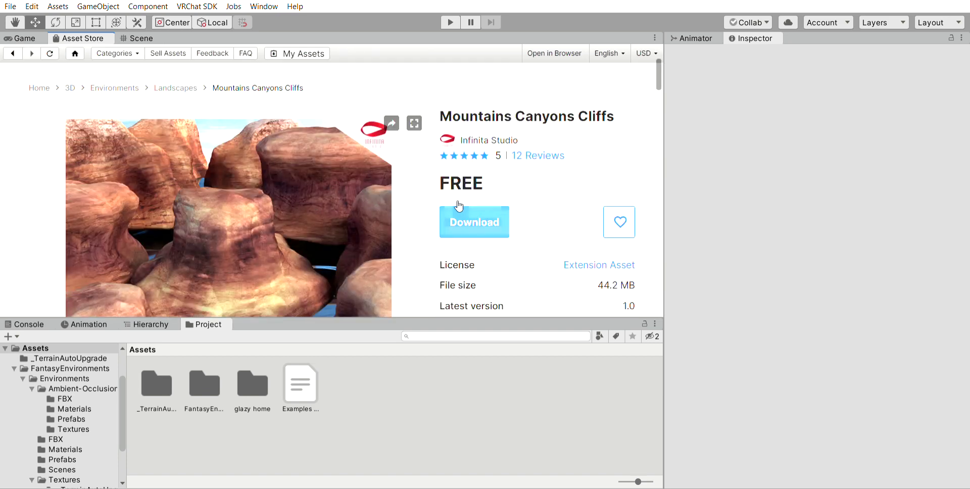
pyautogui.scroll(-1, 299, 184)
pyautogui.scroll(-2, 299, 185)
pyautogui.scroll(4, 299, 180)
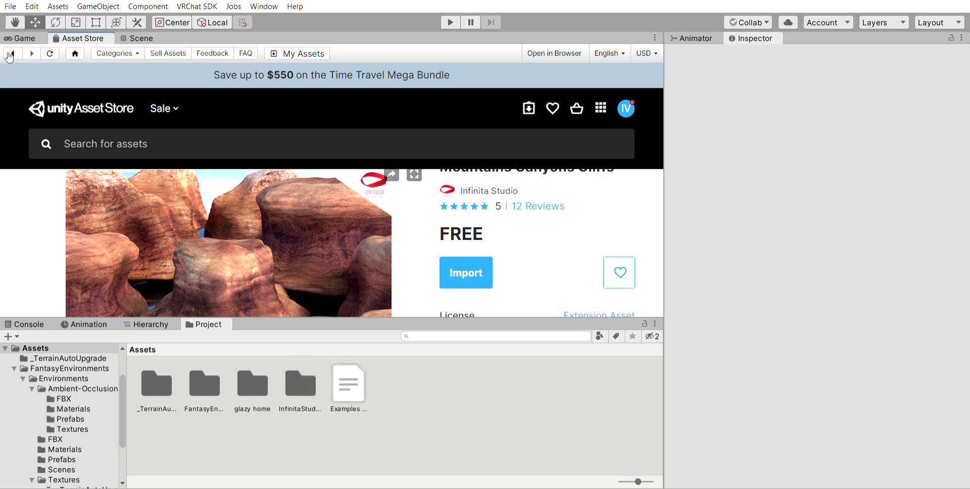
# - Return to the landscape results and import Low Poly Cliff Pack into the project
pyautogui.click(12, 51)
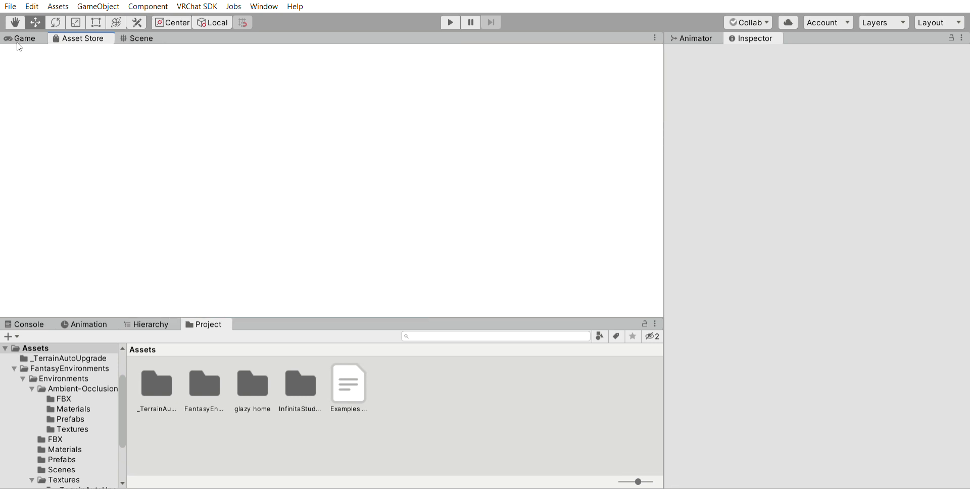
pyautogui.scroll(-2, 256, 196)
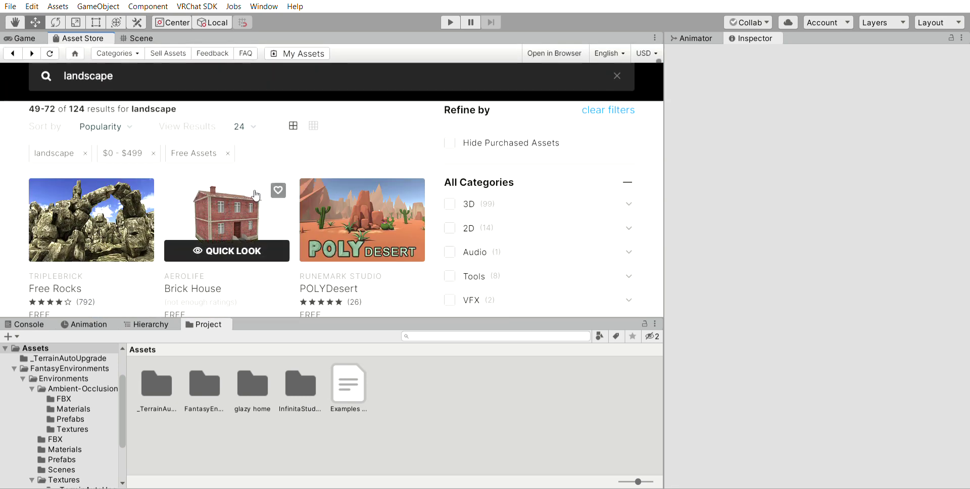
pyautogui.scroll(-10, 256, 196)
pyautogui.scroll(2, 102, 172)
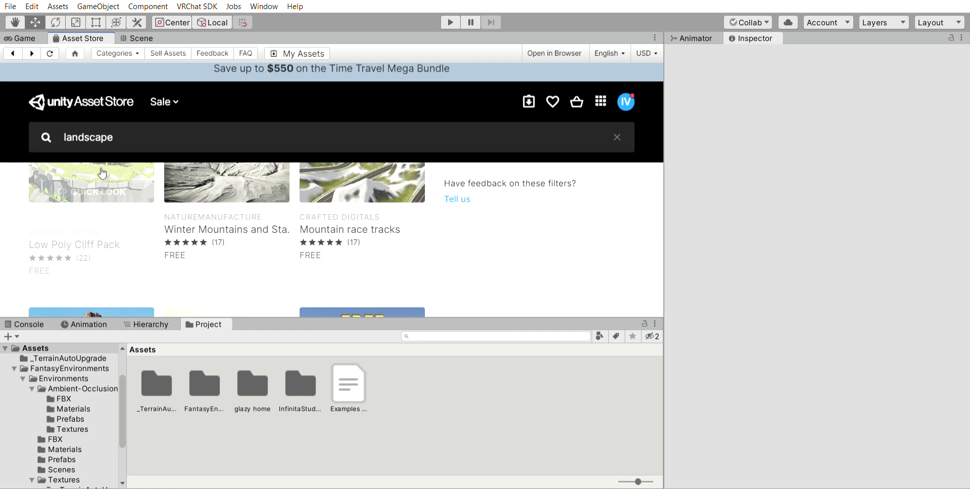
pyautogui.click(92, 196)
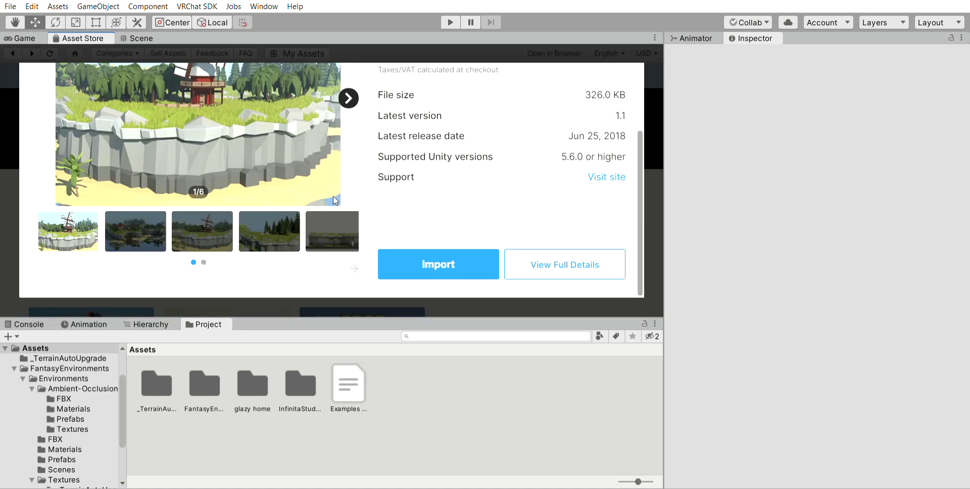
pyautogui.click(421, 255)
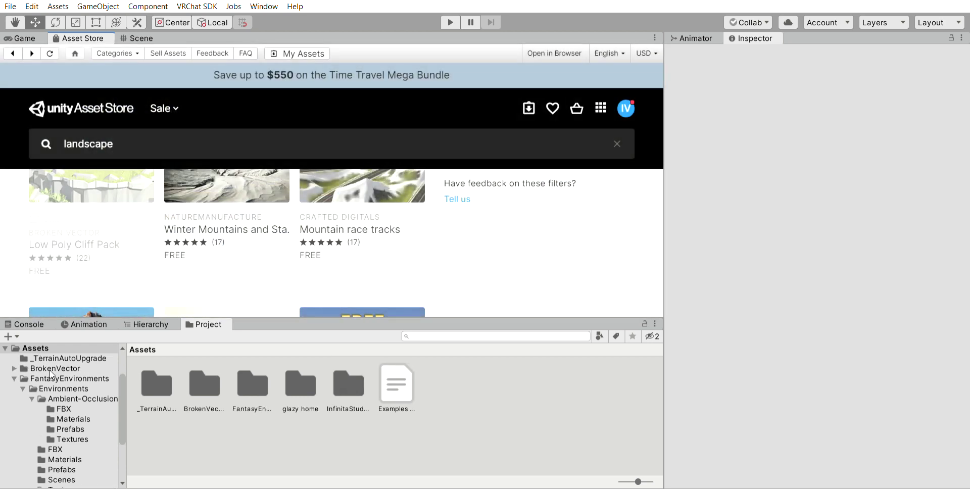
# - List all of the project's prefabs and place a Clifftile Convex tile in the scene beside the mountain map
pyautogui.click(55, 368)
pyautogui.scroll(3, 60, 385)
pyautogui.click(53, 378)
pyautogui.click(49, 358)
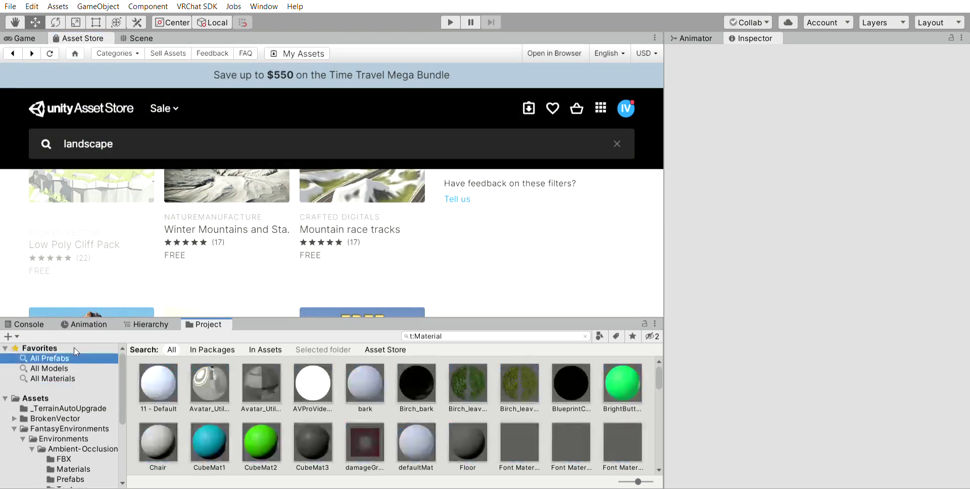
pyautogui.click(142, 39)
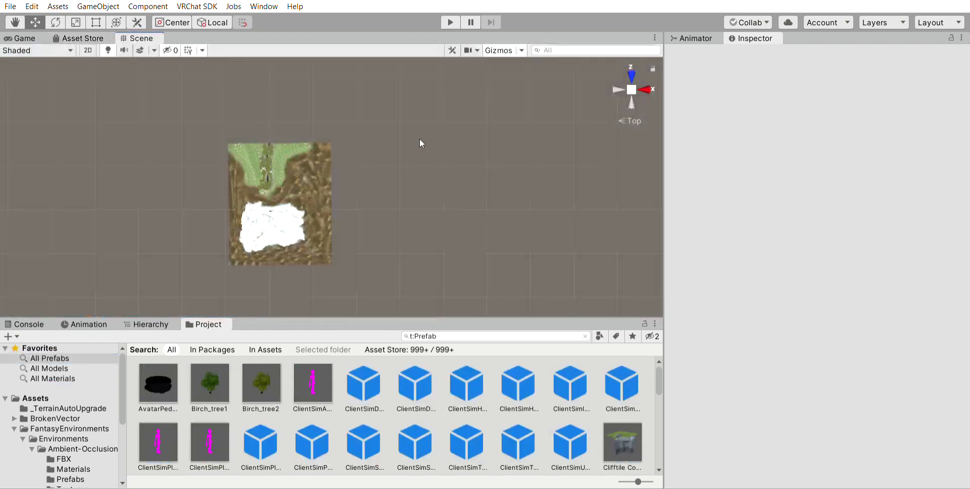
pyautogui.click(619, 89)
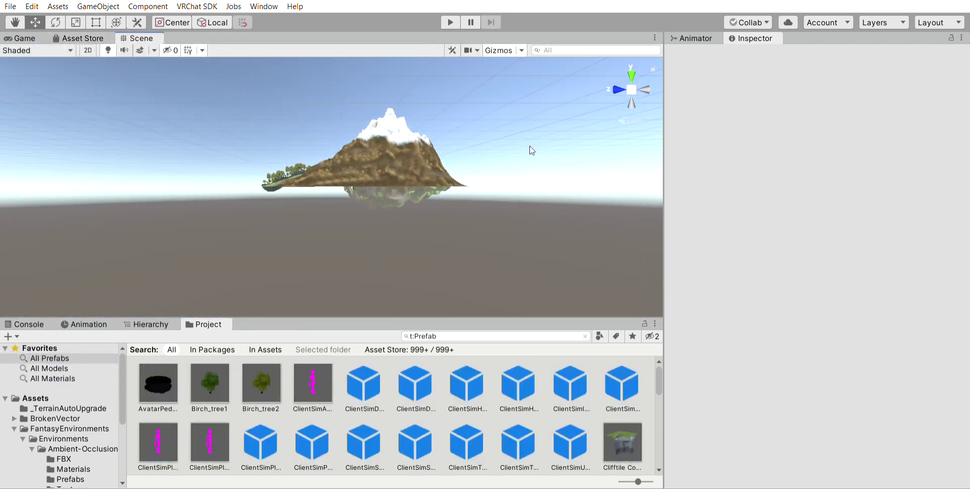
pyautogui.scroll(-2, 580, 365)
pyautogui.moveTo(290, 408); pyautogui.dragTo(310, 259)
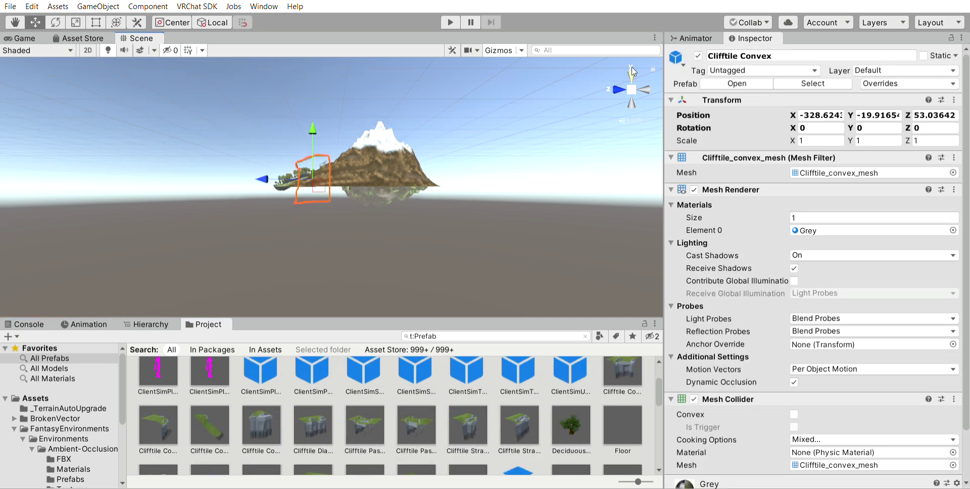
# - Move the Clifftile Convex tile to the corner of the map's grassy edge, at about X -103.3 and Z 146.6
pyautogui.click(620, 89)
pyautogui.moveTo(503, 178); pyautogui.dragTo(438, 175)
pyautogui.scroll(1, 437, 174)
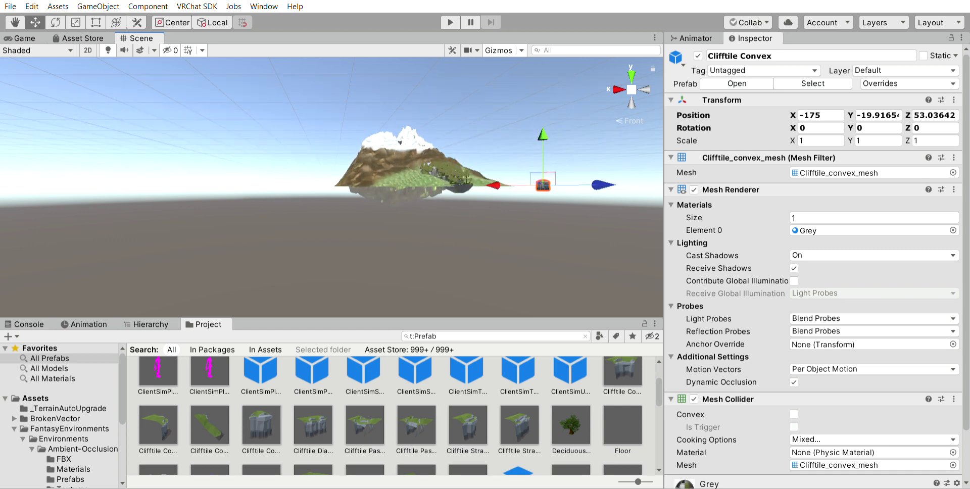
pyautogui.click(15, 22)
pyautogui.moveTo(152, 112); pyautogui.dragTo(556, 111, button='right')
pyautogui.click(631, 80)
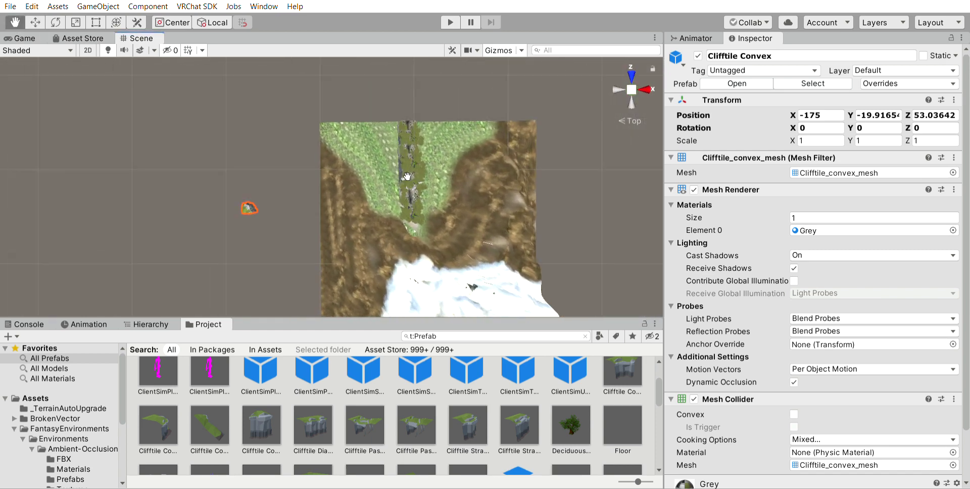
pyautogui.scroll(3, 358, 188)
pyautogui.scroll(-2, 358, 188)
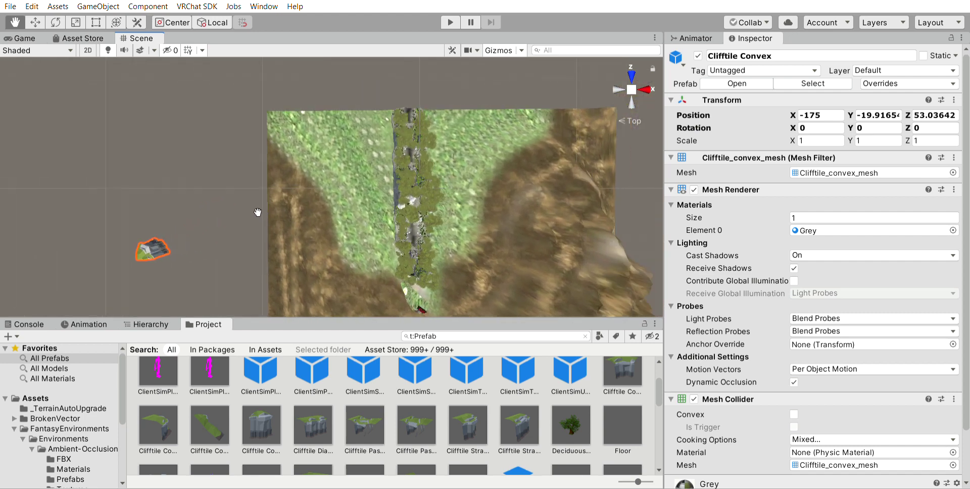
pyautogui.click(35, 22)
pyautogui.moveTo(211, 235); pyautogui.dragTo(298, 134)
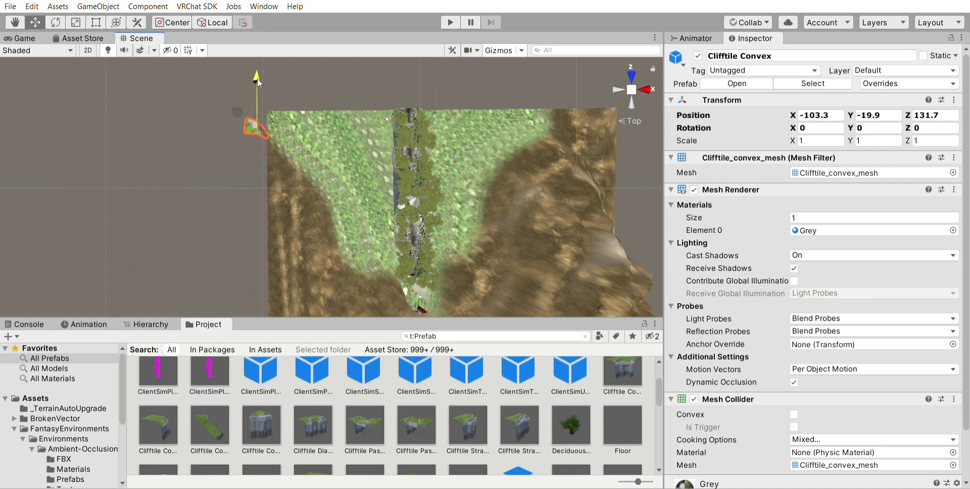
pyautogui.moveTo(257, 78); pyautogui.dragTo(264, 67)
# - Shift the Clifftile Convex tile along the map's grassy edge to about X -19.4 and lower it to about Y -26.7
pyautogui.click(645, 75)
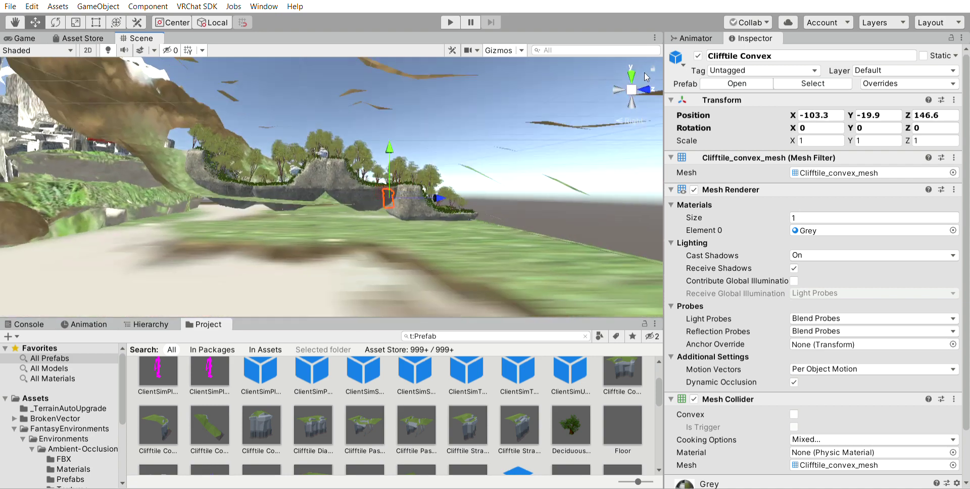
pyautogui.moveTo(453, 205); pyautogui.dragTo(197, 184)
pyautogui.moveTo(241, 152); pyautogui.dragTo(237, 170)
pyautogui.scroll(3, 183, 247)
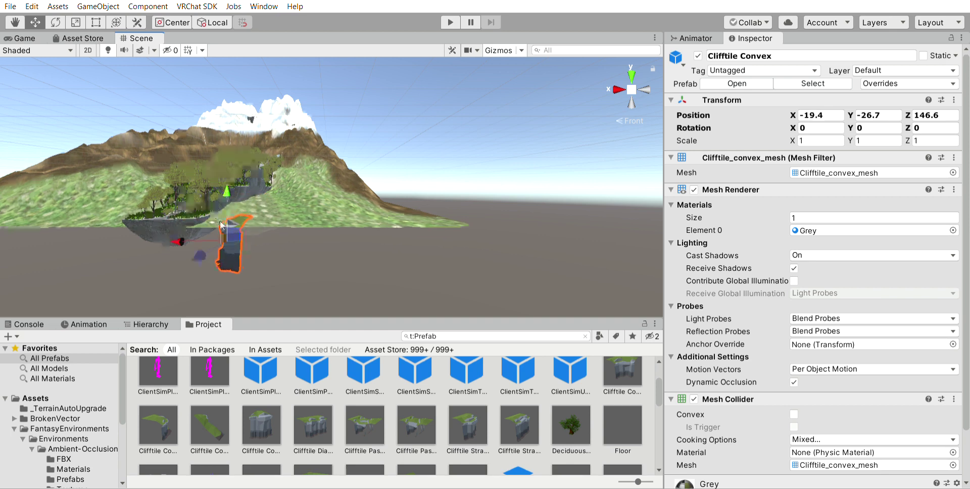
# - Examine from above and from the side how the cliff tile sits against the map's grassy slope
pyautogui.scroll(2, 199, 234)
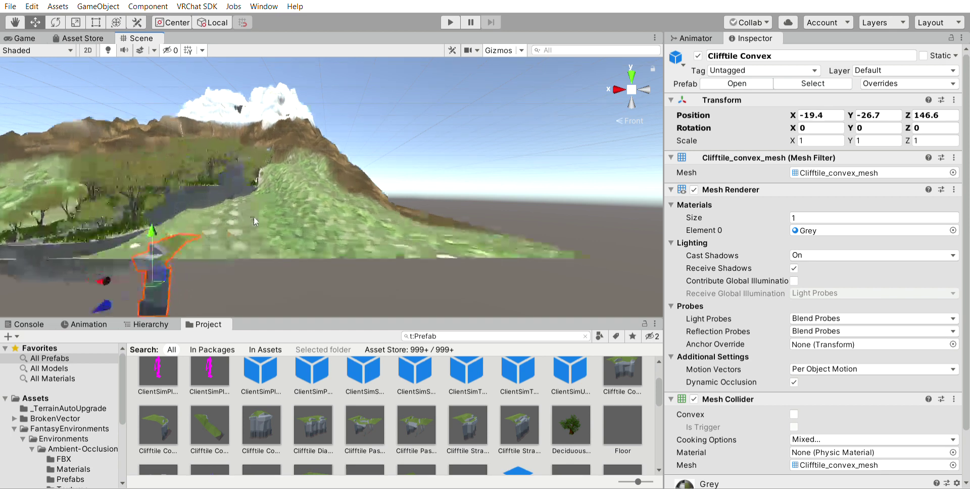
pyautogui.click(631, 77)
pyautogui.scroll(-3, 383, 141)
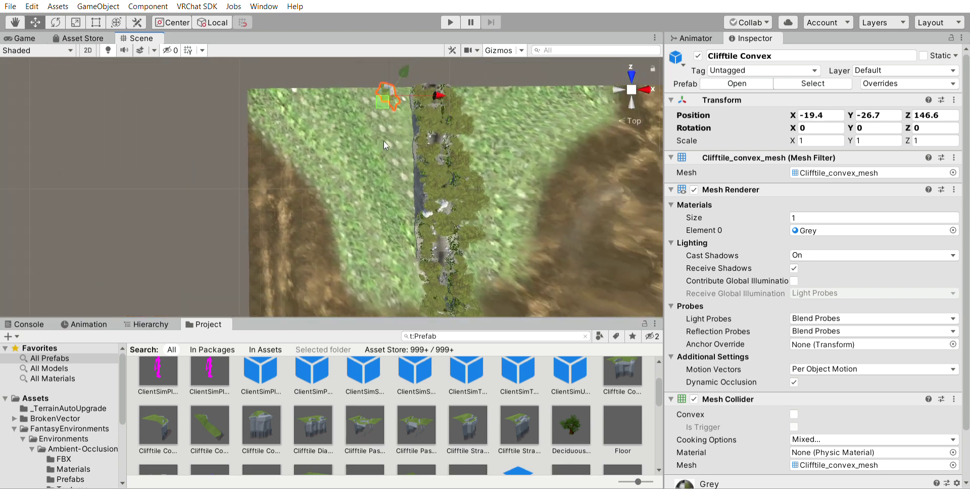
pyautogui.keyDown('alt'); pyautogui.moveTo(384, 141); pyautogui.dragTo(616, 83); pyautogui.keyUp('alt')
pyautogui.click(640, 85)
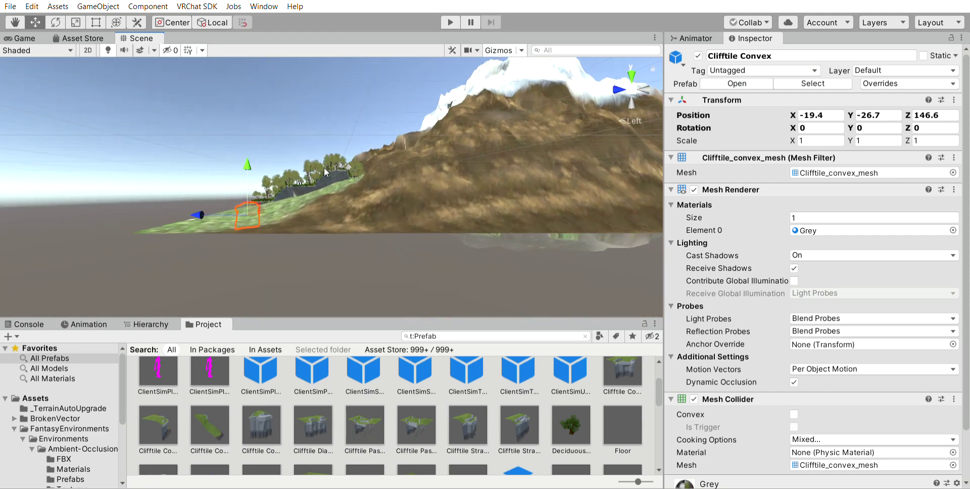
pyautogui.scroll(5, 321, 170)
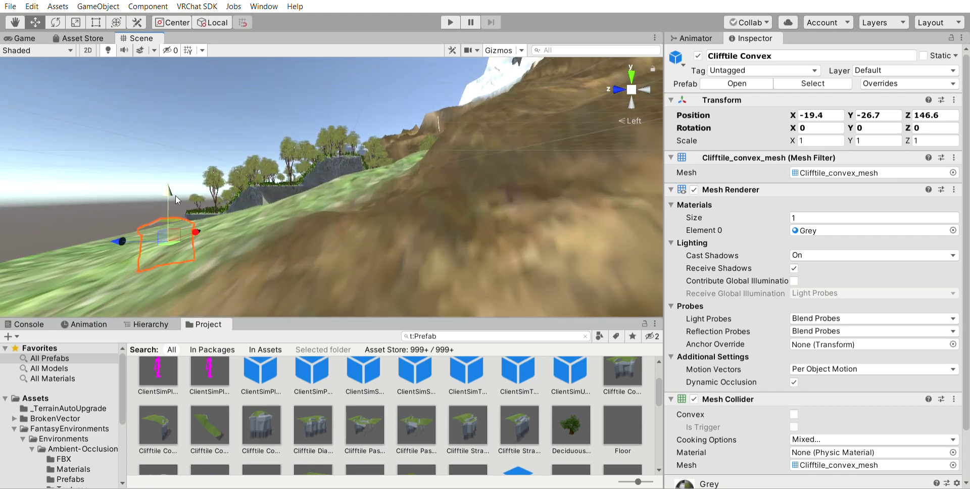
pyautogui.click(15, 22)
pyautogui.moveTo(283, 116); pyautogui.dragTo(409, 126)
# - Look through the project's models and prefabs for other terrain pieces, and show the scene's object hierarchy
pyautogui.click(80, 369)
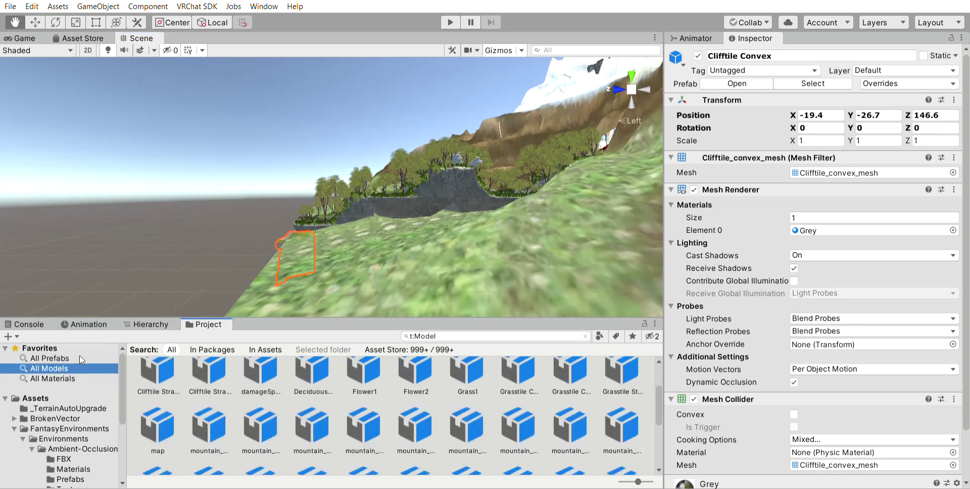
pyautogui.click(79, 378)
pyautogui.click(67, 359)
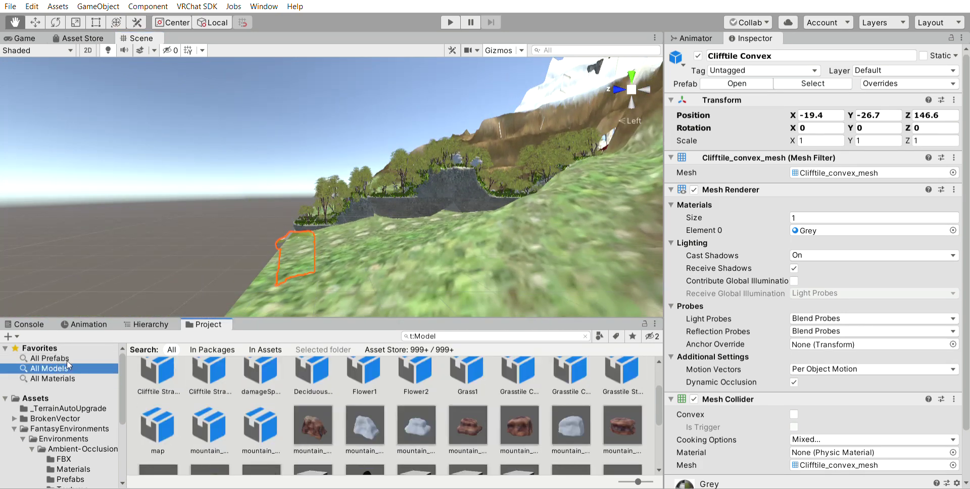
pyautogui.click(147, 324)
pyautogui.click(188, 324)
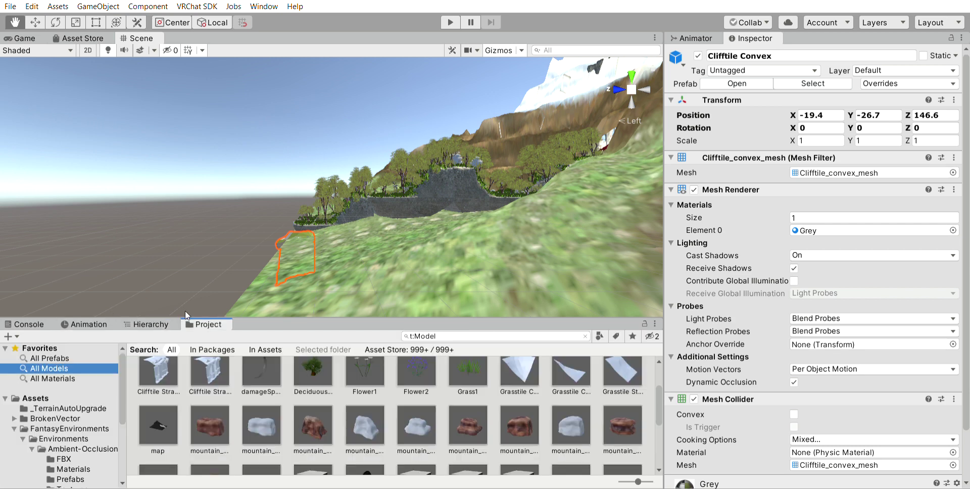
pyautogui.click(85, 359)
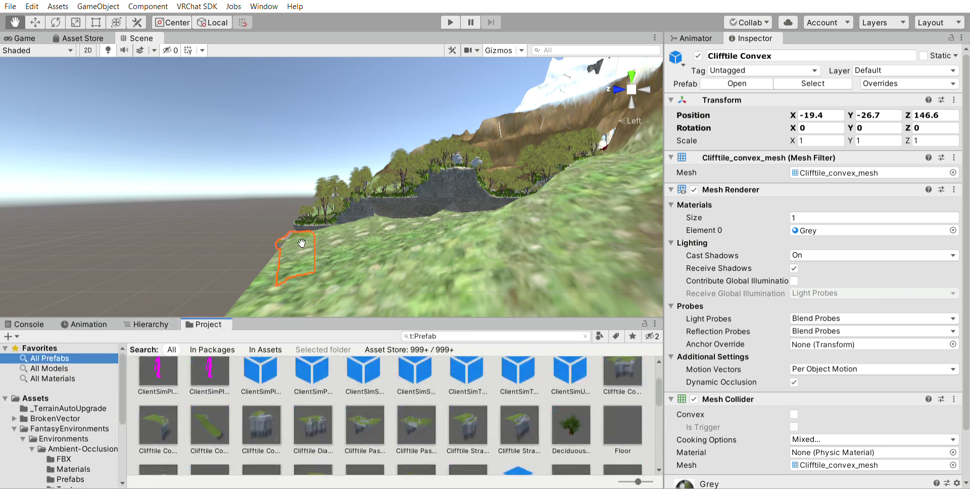
pyautogui.click(151, 324)
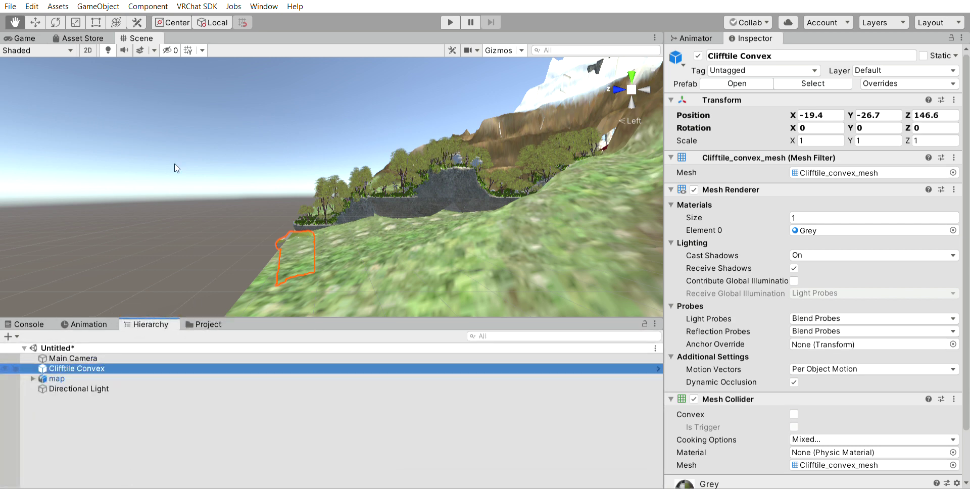
# - Delete the Clifftile Convex tile and place the mountain_canyon_01 model from the project's models in the scene
pyautogui.press('Delete')
pyautogui.click(204, 323)
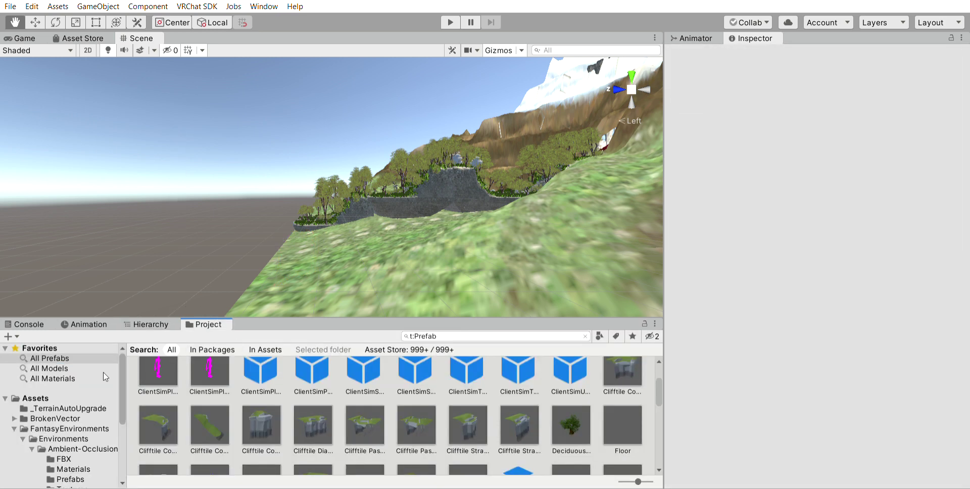
pyautogui.click(76, 377)
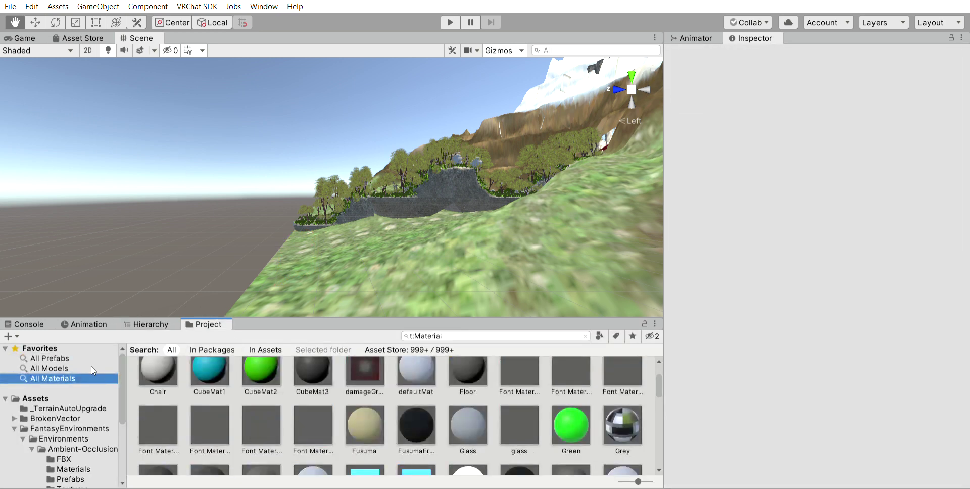
pyautogui.click(73, 368)
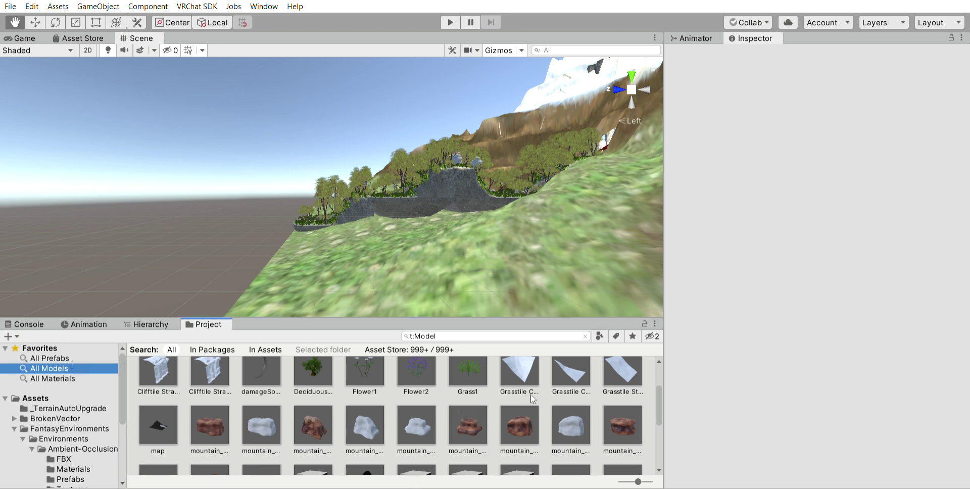
pyautogui.scroll(-2, 489, 411)
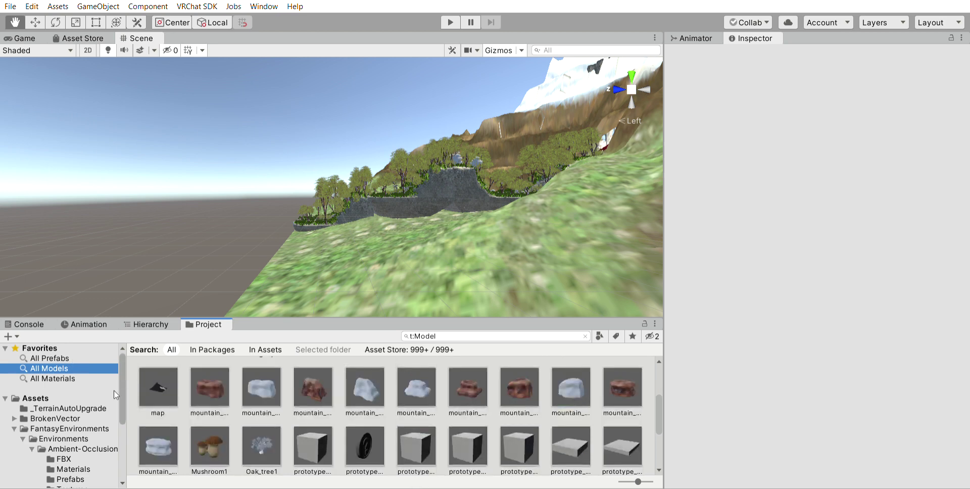
pyautogui.moveTo(210, 387); pyautogui.dragTo(393, 196)
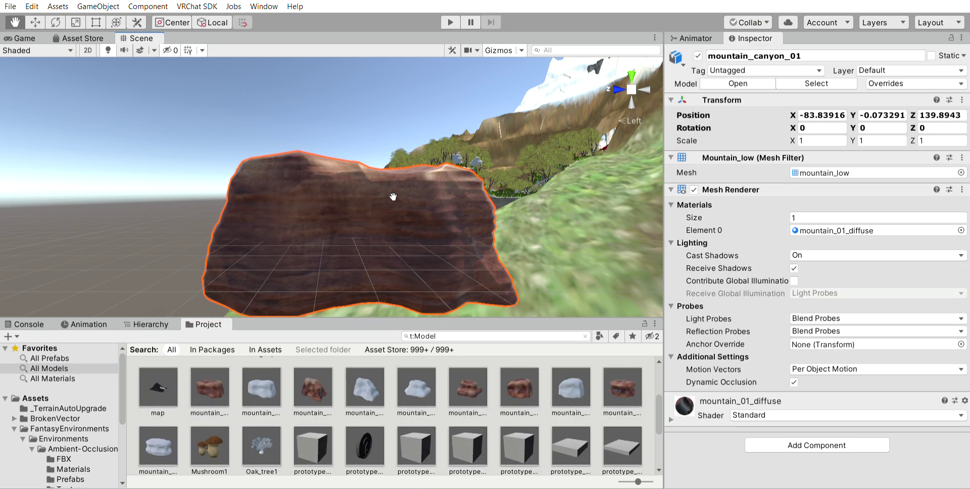
# - Move mountain_canyon_01 down to the map's grassy edge beside the path, at about X -17.7, Y -13 and Z 149.8
pyautogui.click(618, 89)
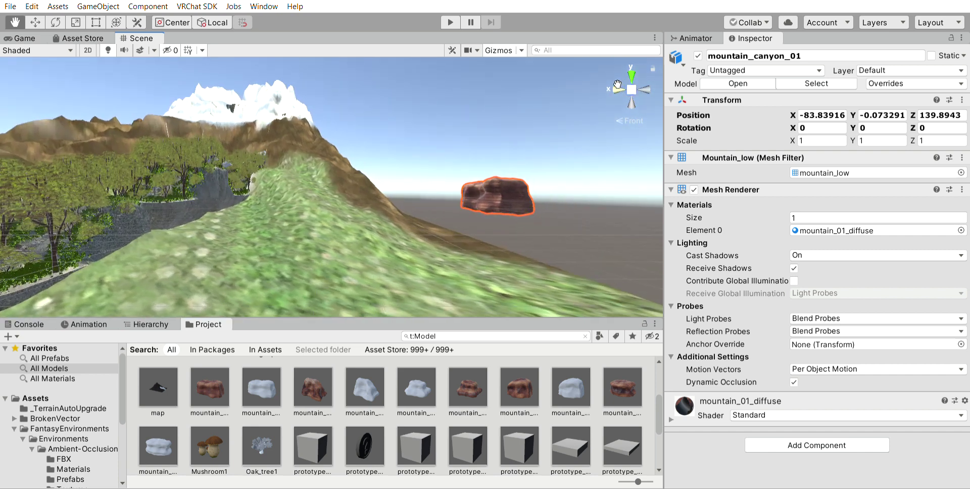
pyautogui.click(35, 22)
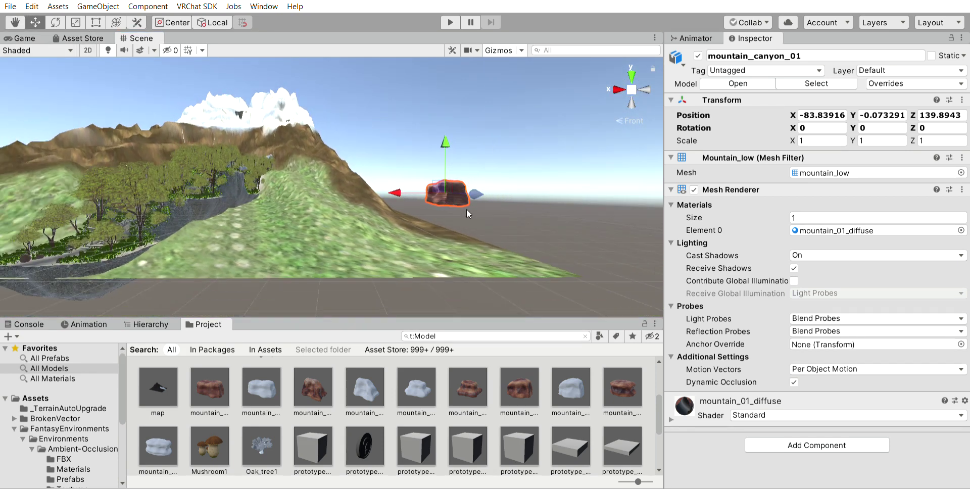
pyautogui.moveTo(405, 180); pyautogui.dragTo(197, 173)
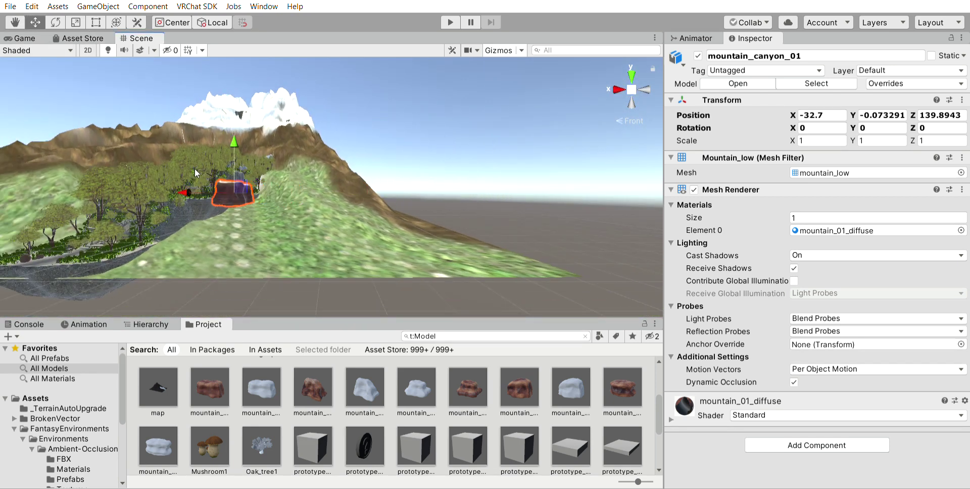
pyautogui.moveTo(230, 131); pyautogui.dragTo(226, 191)
pyautogui.moveTo(202, 241); pyautogui.dragTo(115, 235)
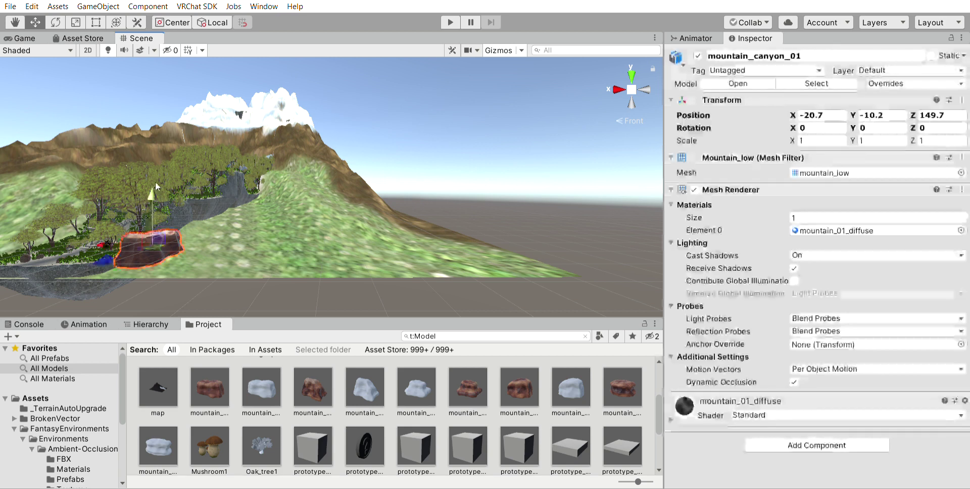
pyautogui.moveTo(152, 192); pyautogui.dragTo(155, 197)
pyautogui.moveTo(105, 260); pyautogui.dragTo(93, 272)
# - Nudge mountain_canyon_01 closer to the tree-lined path, to about X -15.1 and Z 149.3
pyautogui.click(15, 22)
pyautogui.keyDown('alt'); pyautogui.moveTo(240, 101); pyautogui.dragTo(299, 183); pyautogui.keyUp('alt')
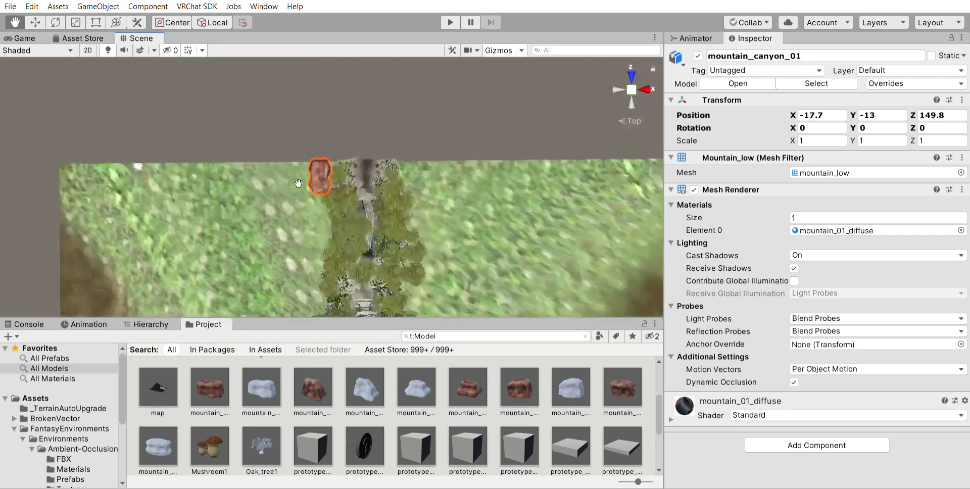
pyautogui.scroll(5, 298, 183)
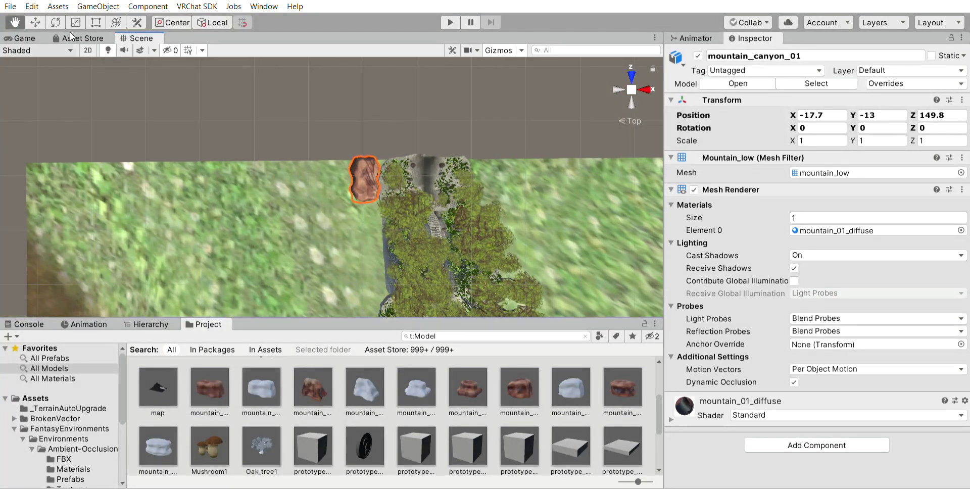
pyautogui.click(45, 20)
pyautogui.moveTo(413, 179); pyautogui.dragTo(424, 178)
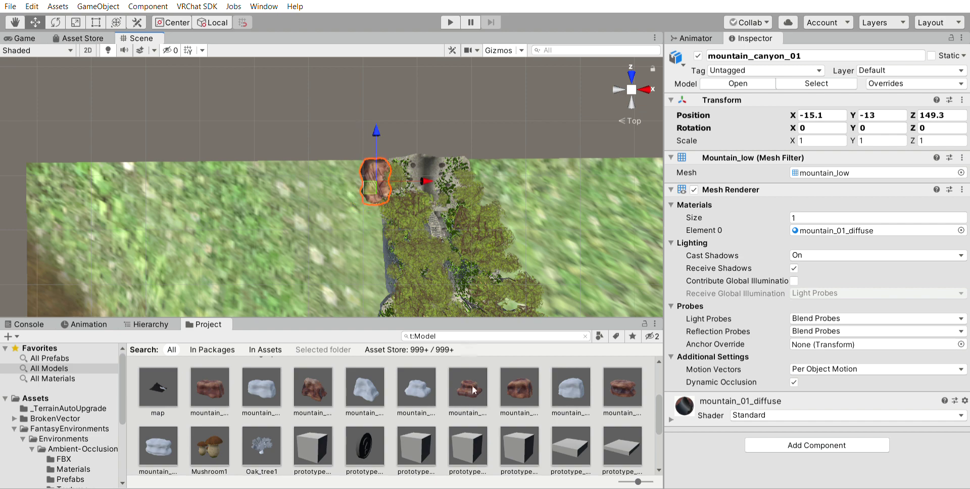
# - Add mountain_canyon_02 and set it against the first rock along the path, at about X -15, Y -13.8 and Z 143.3
pyautogui.moveTo(293, 387); pyautogui.dragTo(337, 260)
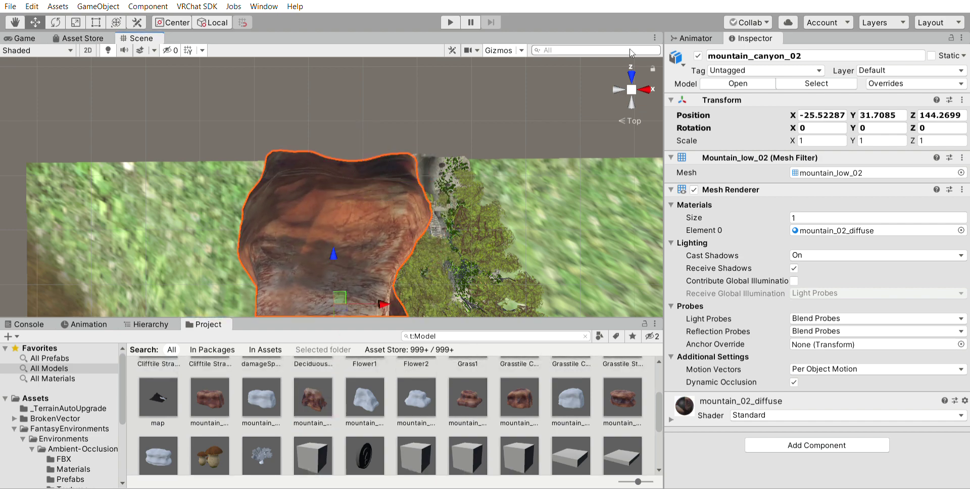
pyautogui.click(618, 89)
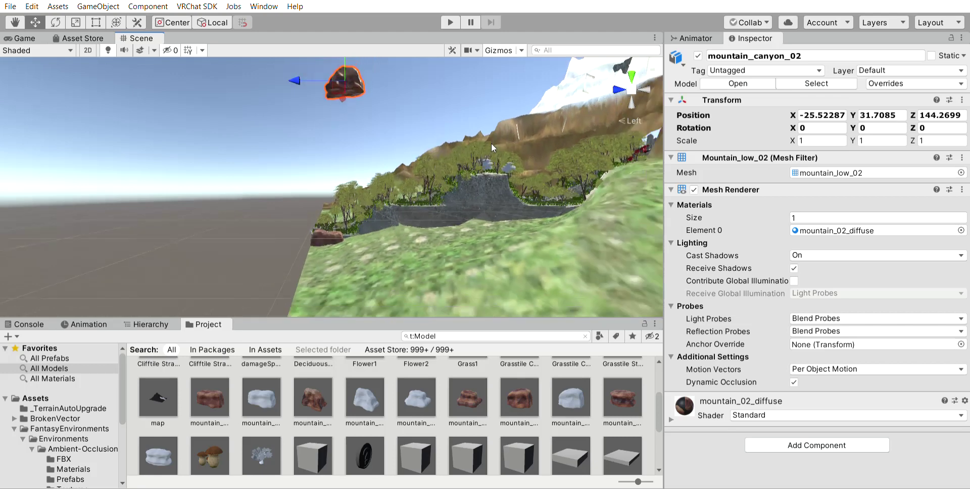
pyautogui.moveTo(343, 109); pyautogui.dragTo(345, 244)
pyautogui.scroll(3, 345, 246)
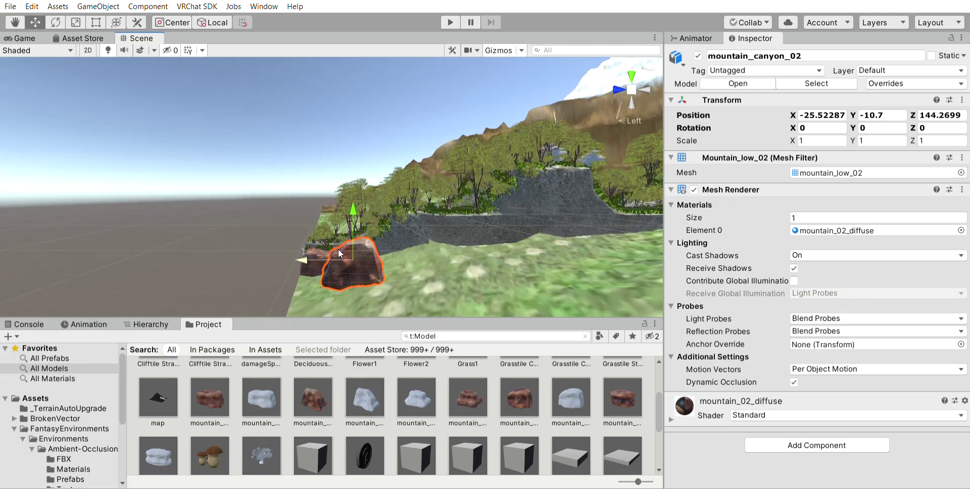
pyautogui.moveTo(349, 240); pyautogui.dragTo(317, 253)
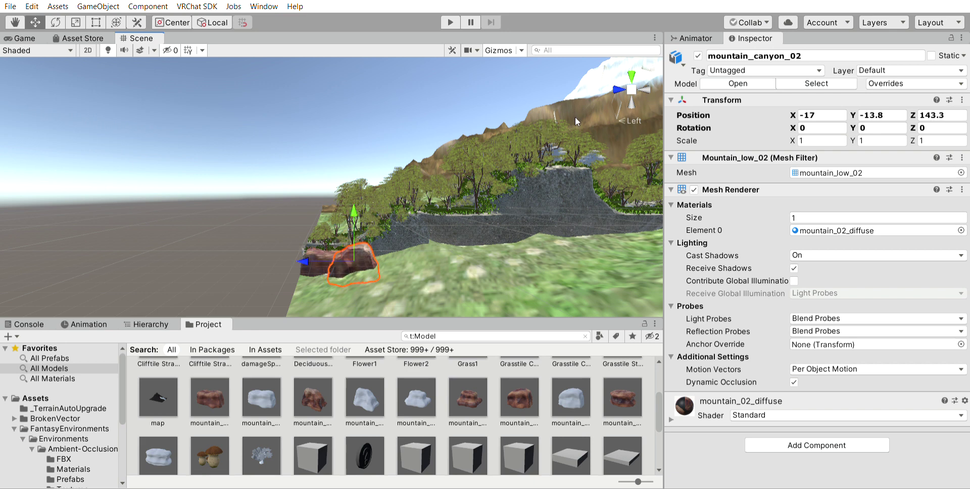
pyautogui.click(619, 90)
pyautogui.moveTo(231, 269)
pyautogui.mouseDown()
pyautogui.moveTo(211, 270)
pyautogui.moveTo(220, 270)
pyautogui.mouseUp()
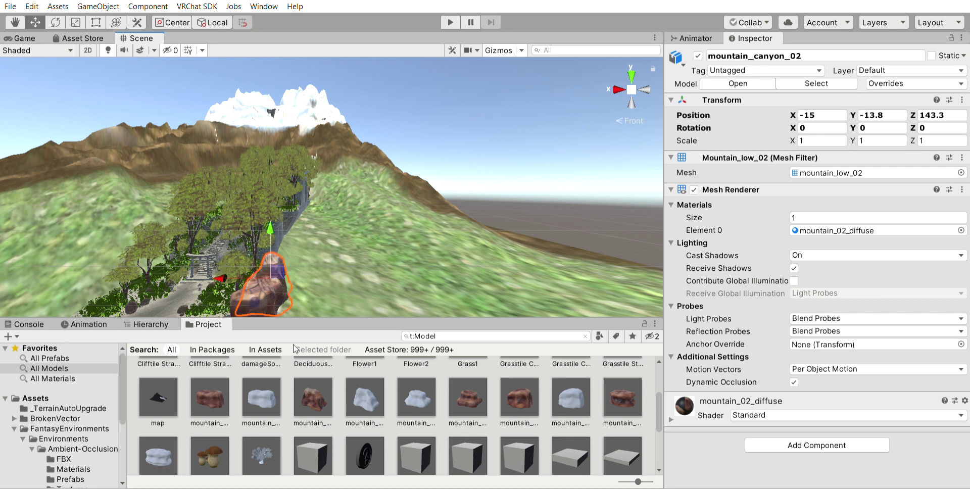
pyautogui.moveTo(317, 408); pyautogui.dragTo(323, 258)
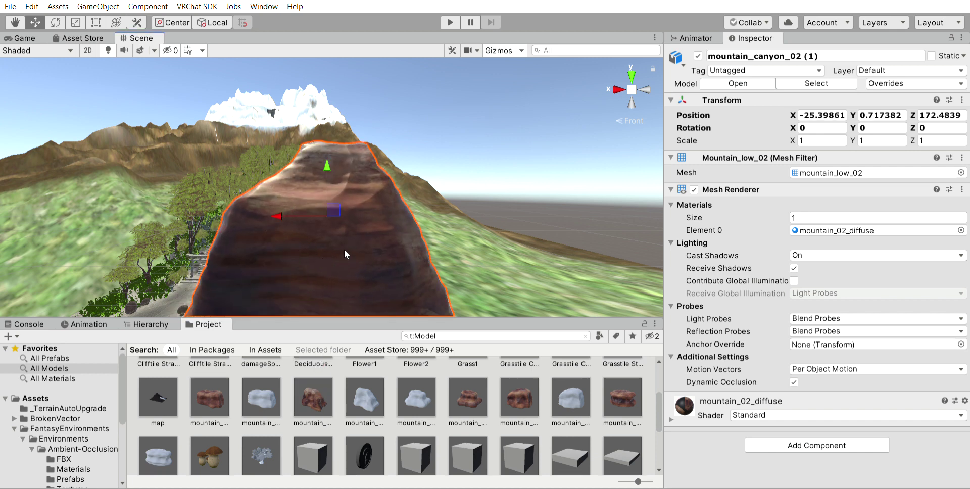
pyautogui.click(632, 74)
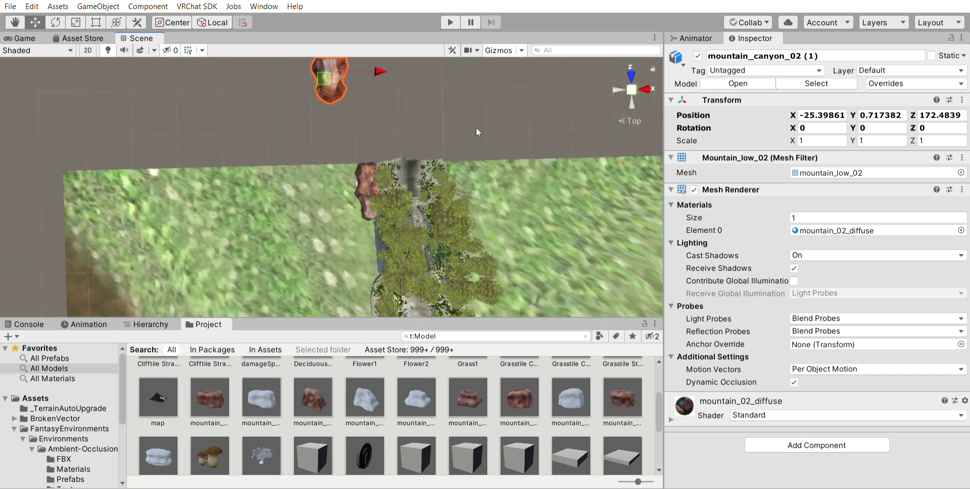
pyautogui.moveTo(335, 51); pyautogui.dragTo(336, 199)
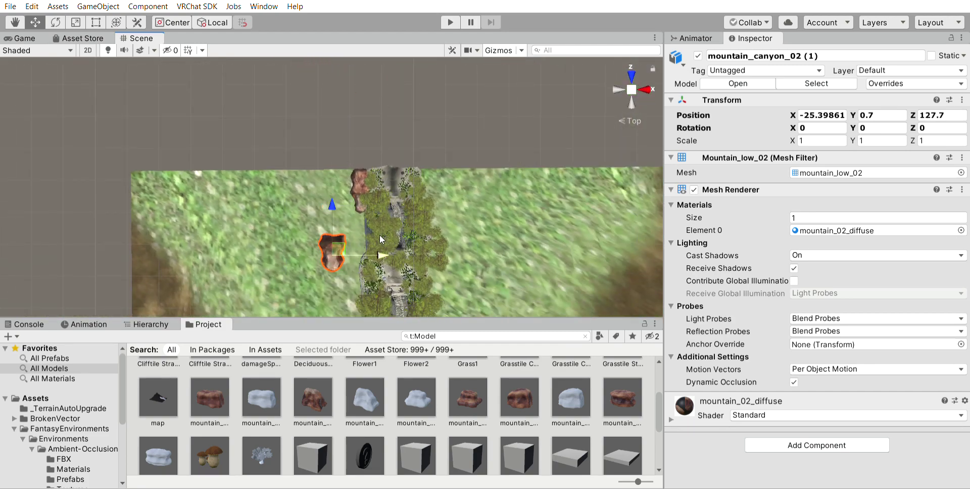
pyautogui.moveTo(387, 250); pyautogui.dragTo(419, 246)
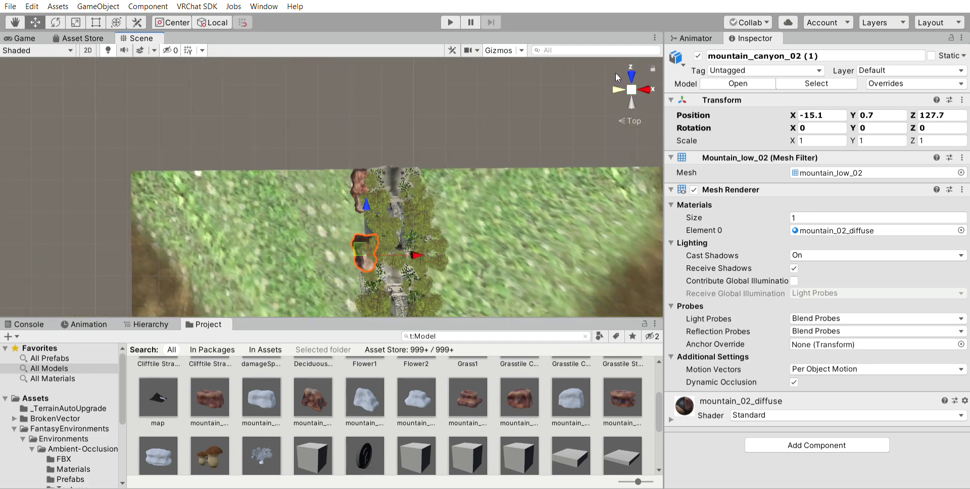
pyautogui.click(618, 86)
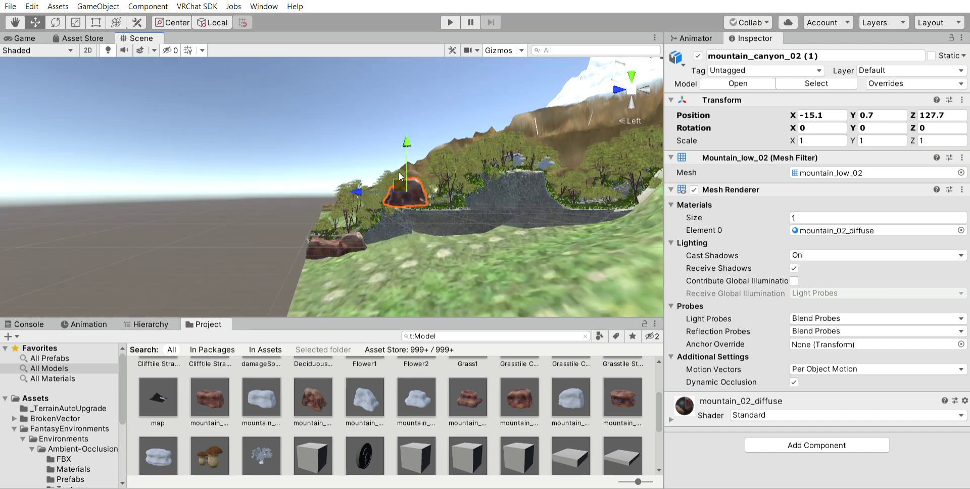
pyautogui.hotkey('ctrl', 'z')
pyautogui.hotkey('ctrl', 'z')
pyautogui.hotkey('ctrl', 'z')
pyautogui.hotkey('ctrl', 'z')
# - Add mountain_canyon_03 and move it in line with the other rocks beside the path, at about X -19.2 and Z 133.1
pyautogui.moveTo(480, 382); pyautogui.dragTo(439, 265)
pyautogui.click(630, 73)
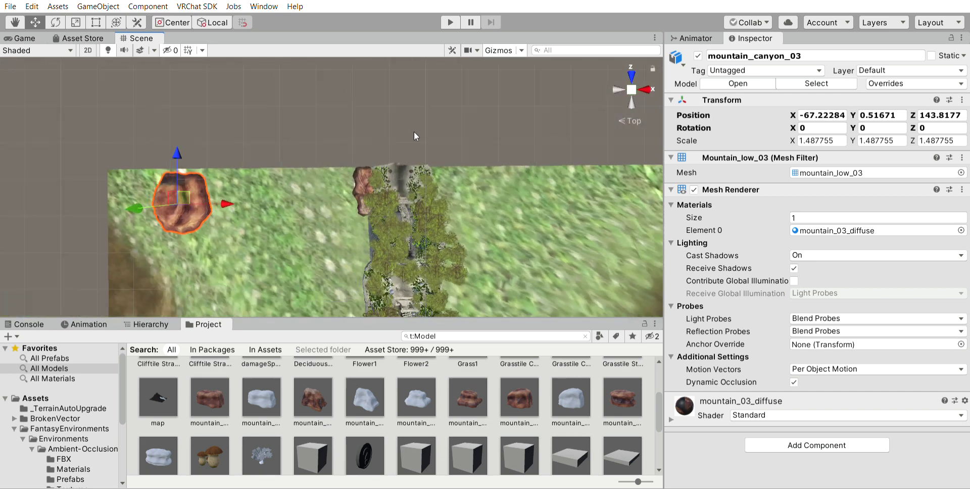
pyautogui.moveTo(234, 197); pyautogui.dragTo(408, 237)
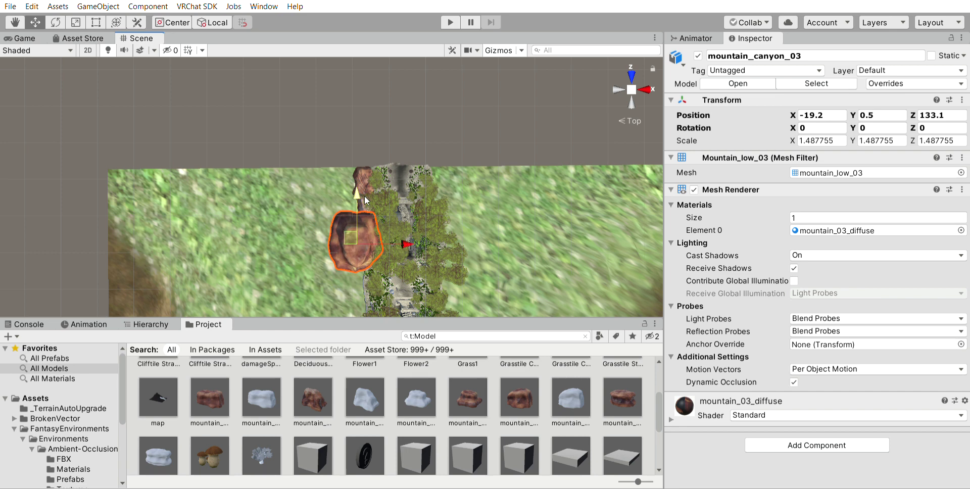
pyautogui.scroll(-1, 382, 153)
pyautogui.scroll(-1, 361, 150)
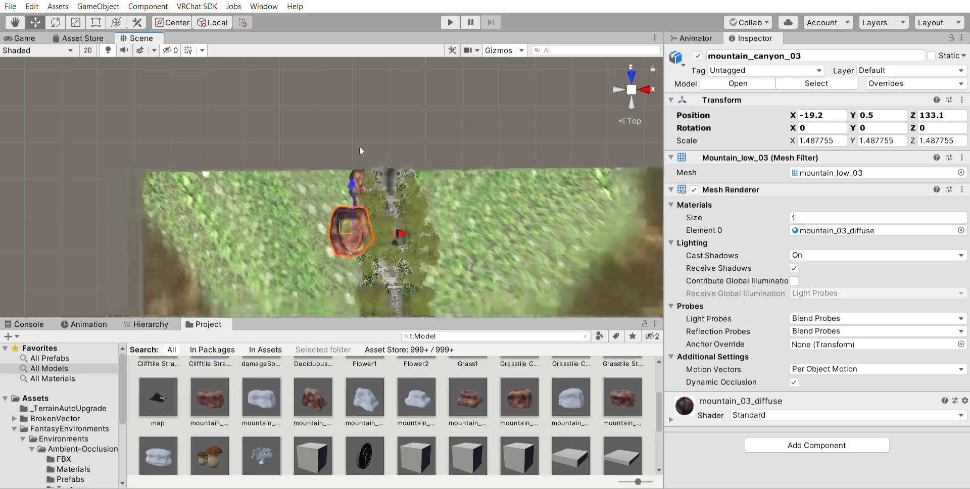
# - Lower mountain_canyon_03 onto the grass to about Y -9.7 and shift it toward the path to about X -16.4
pyautogui.click(624, 85)
pyautogui.moveTo(377, 143); pyautogui.dragTo(380, 161)
pyautogui.scroll(3, 495, 131)
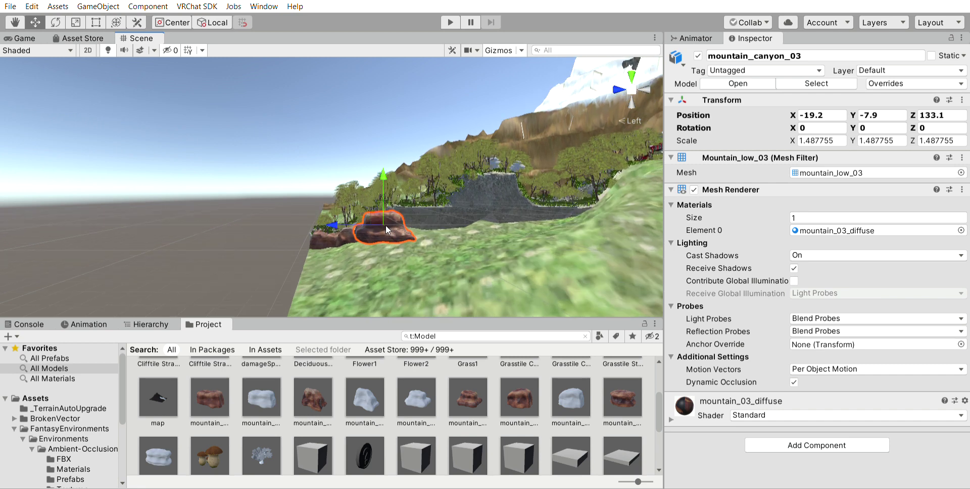
pyautogui.click(616, 85)
pyautogui.moveTo(284, 239); pyautogui.dragTo(231, 236)
pyautogui.scroll(3, 255, 213)
pyautogui.scroll(3, 328, 211)
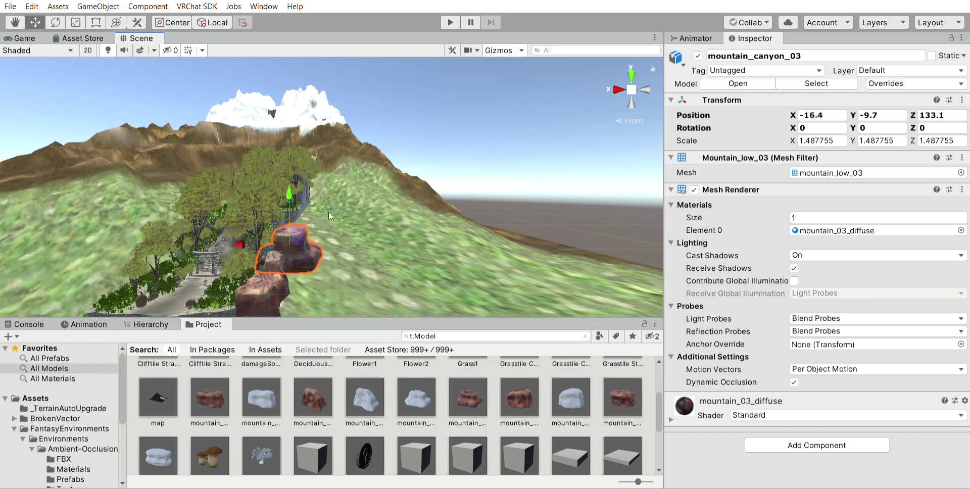
# - Add mountain_canyon_05 and move it next to mountain_canyon_03 at the path's edge, at about X -17.92
pyautogui.click(641, 84)
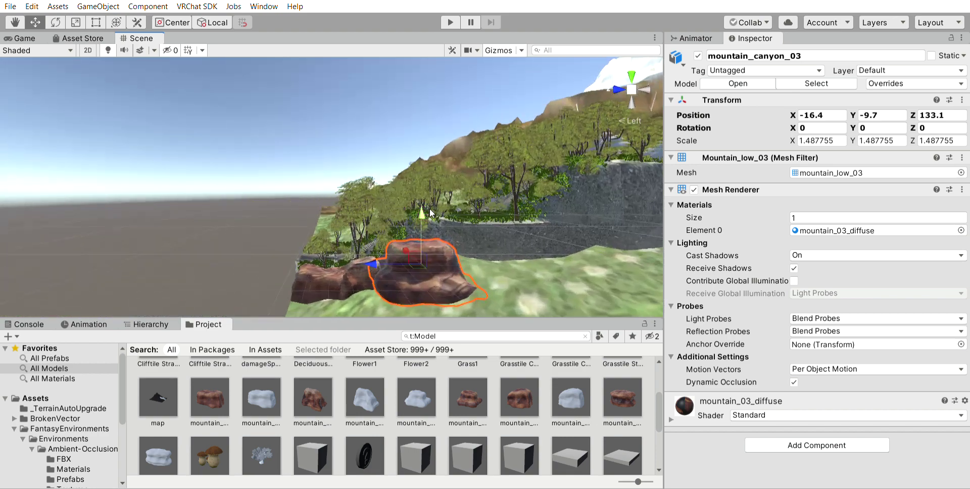
pyautogui.moveTo(368, 234); pyautogui.dragTo(324, 163, button='middle')
pyautogui.scroll(2, 324, 163)
pyautogui.moveTo(653, 408); pyautogui.dragTo(450, 252)
pyautogui.click(631, 72)
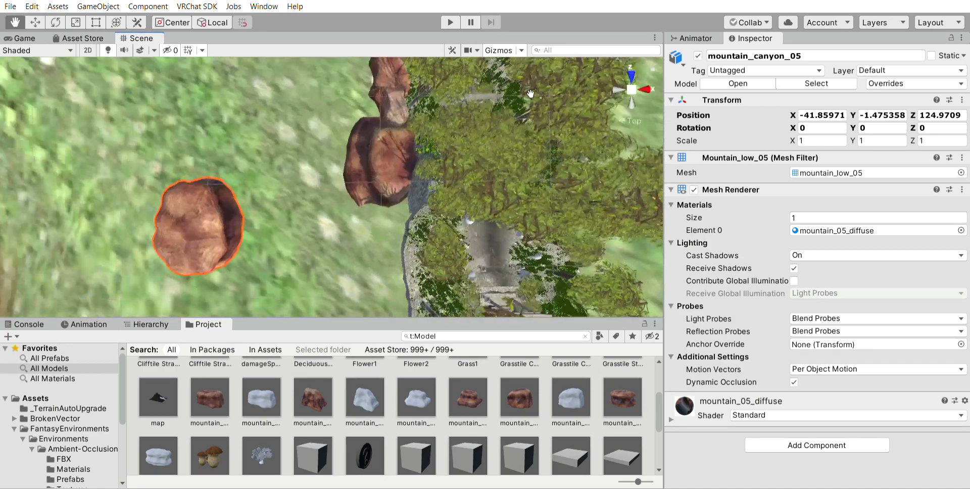
pyautogui.click(37, 22)
pyautogui.moveTo(253, 237); pyautogui.dragTo(438, 204)
# - Lower mountain_canyon_05 to about Y -8.57 and fit it against the neighbouring rock at about X -15.91 and Z 124.19
pyautogui.click(618, 85)
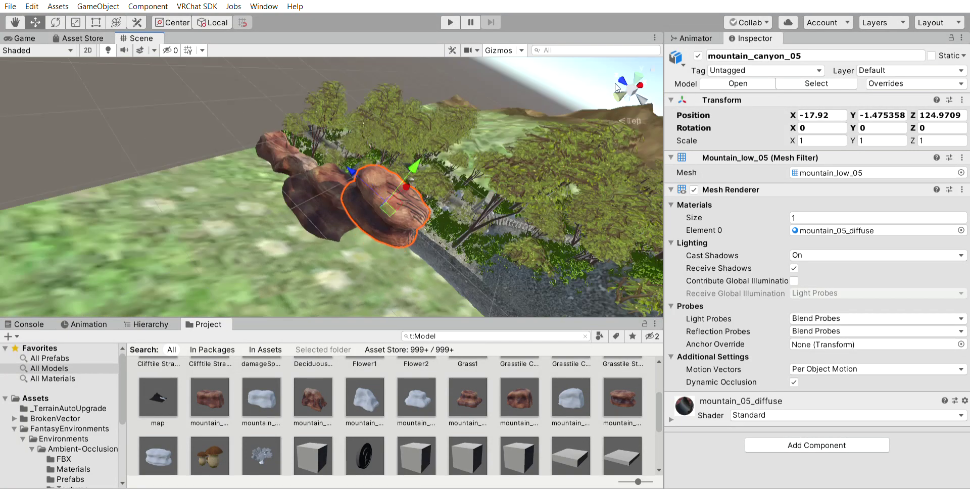
pyautogui.moveTo(366, 170); pyautogui.dragTo(356, 209)
pyautogui.moveTo(313, 244); pyautogui.dragTo(308, 243)
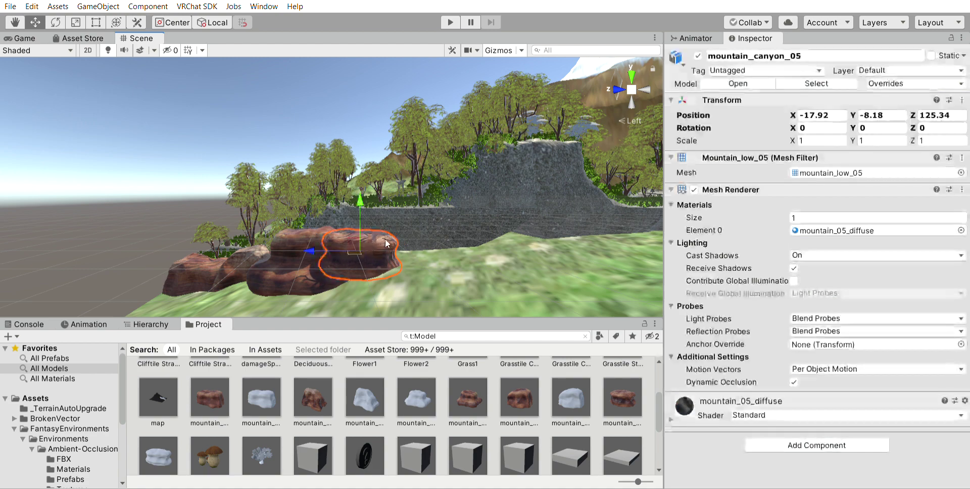
pyautogui.click(631, 77)
pyautogui.moveTo(419, 212); pyautogui.dragTo(441, 205)
pyautogui.moveTo(399, 162); pyautogui.dragTo(396, 170)
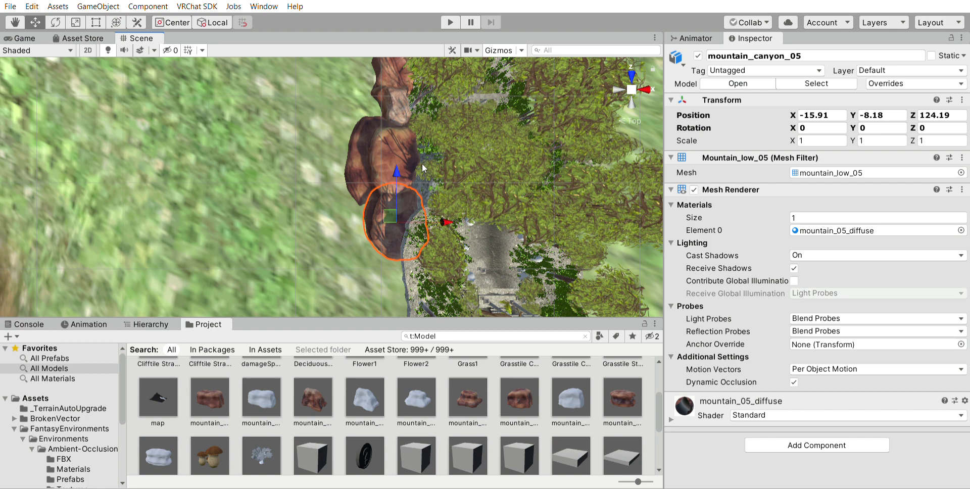
pyautogui.click(618, 90)
pyautogui.moveTo(368, 193); pyautogui.dragTo(367, 196)
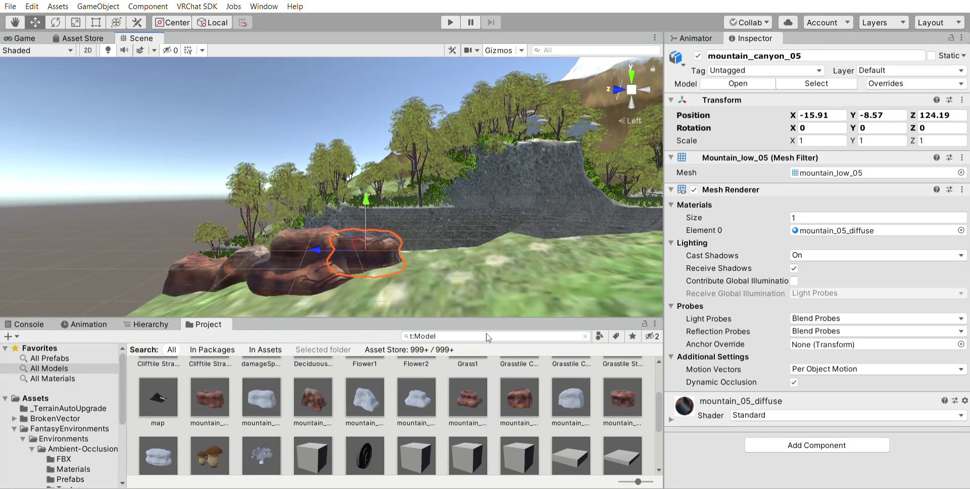
# - Add a second mountain_canyon_05 and move it to continue the rock row beside the path, at about X -18.1 and Z 113.9
pyautogui.moveTo(617, 390); pyautogui.dragTo(514, 227)
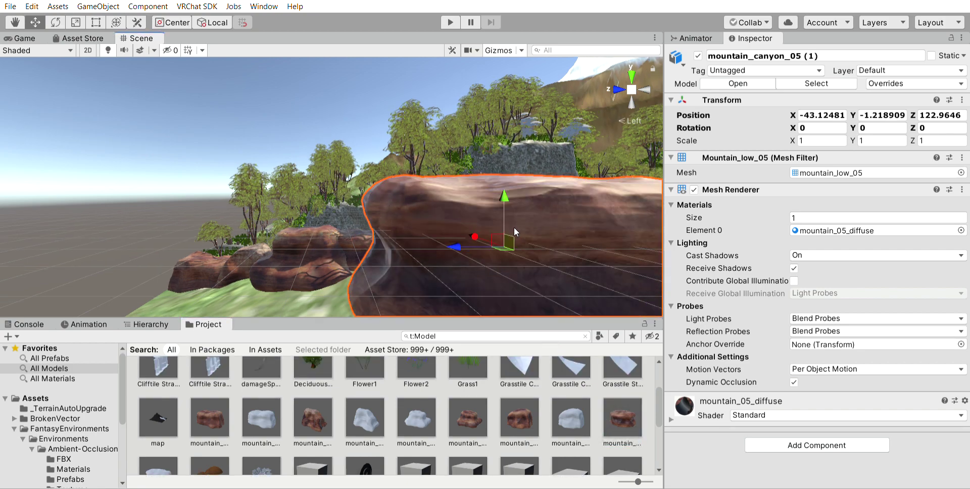
pyautogui.scroll(-3, 571, 146)
pyautogui.click(631, 76)
pyautogui.moveTo(268, 221); pyautogui.dragTo(428, 227)
pyautogui.moveTo(378, 178); pyautogui.dragTo(377, 232)
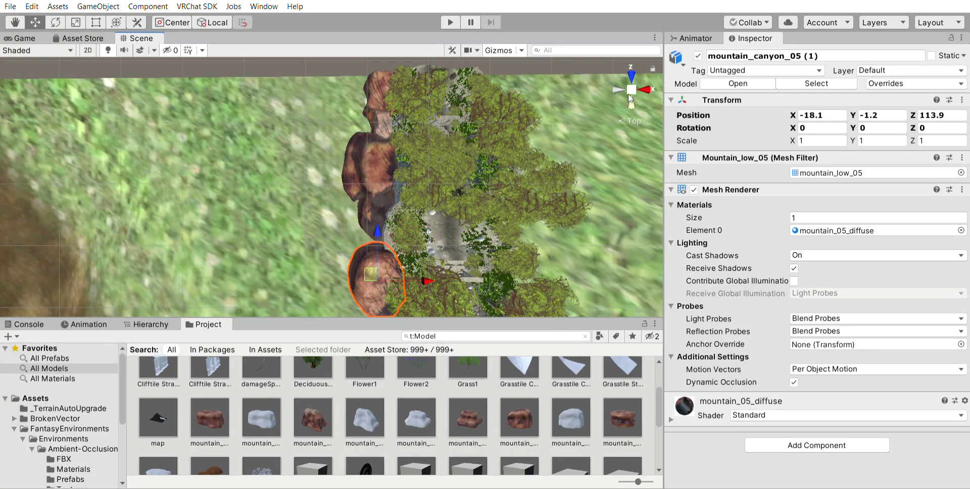
# - Lower the second mountain_canyon_05 to about Y -7.8 and shift it toward the path to about X -13.9
pyautogui.click(622, 76)
pyautogui.moveTo(419, 167)
pyautogui.mouseDown()
pyautogui.moveTo(407, 239)
pyautogui.moveTo(394, 206)
pyautogui.moveTo(413, 183)
pyautogui.mouseUp()
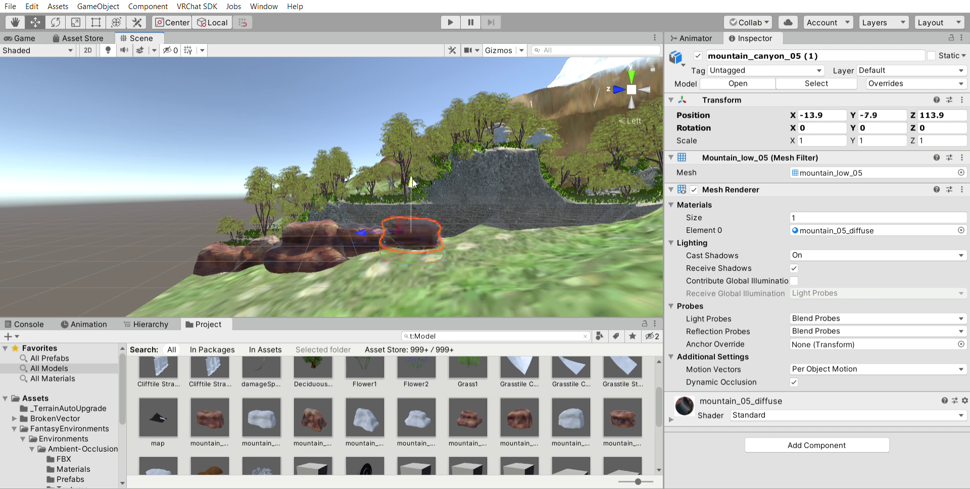
pyautogui.scroll(-2, 262, 390)
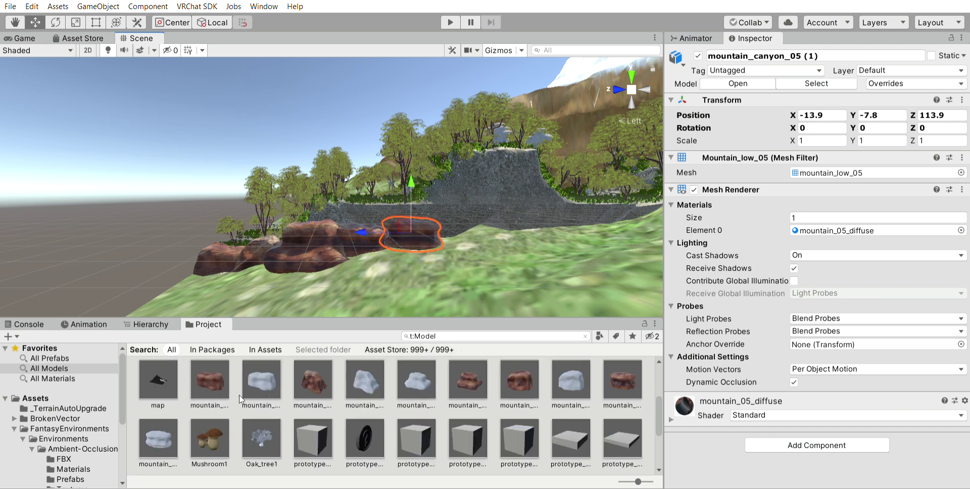
# - Add mountain_canyon_01 and place it next in the rock row, at about X -16.7, Y -9.3 and Z 103.3
pyautogui.scroll(1, 220, 372)
pyautogui.moveTo(219, 371); pyautogui.dragTo(445, 238)
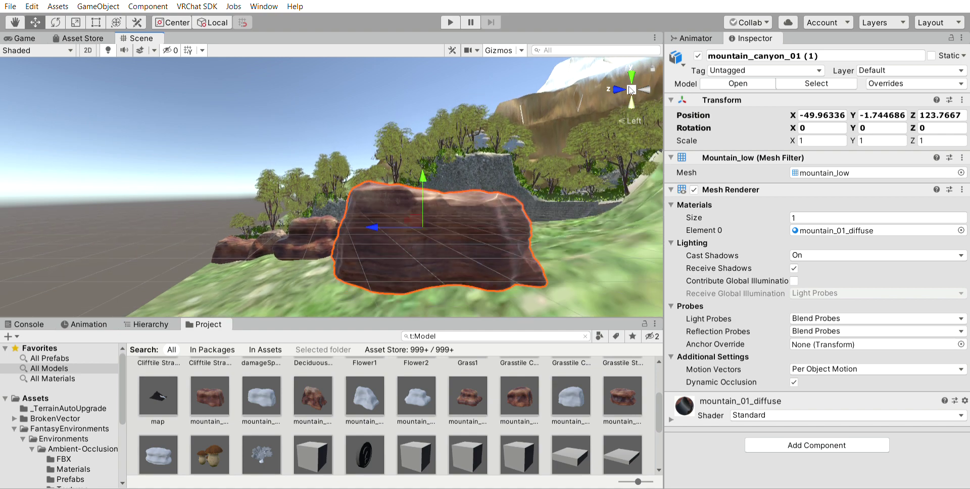
pyautogui.click(631, 75)
pyautogui.moveTo(255, 212); pyautogui.dragTo(428, 284)
pyautogui.click(619, 88)
pyautogui.moveTo(426, 138); pyautogui.dragTo(409, 233)
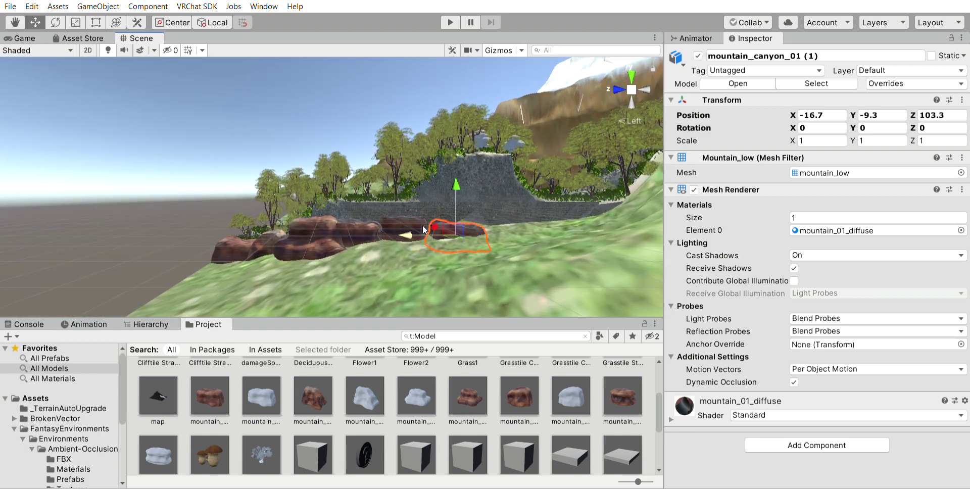
# - Add mountain_canyon_02, move it to the end of the rock row at about X -18.2 and Z 100.3, and lower it into the grass
pyautogui.moveTo(271, 388); pyautogui.dragTo(484, 234)
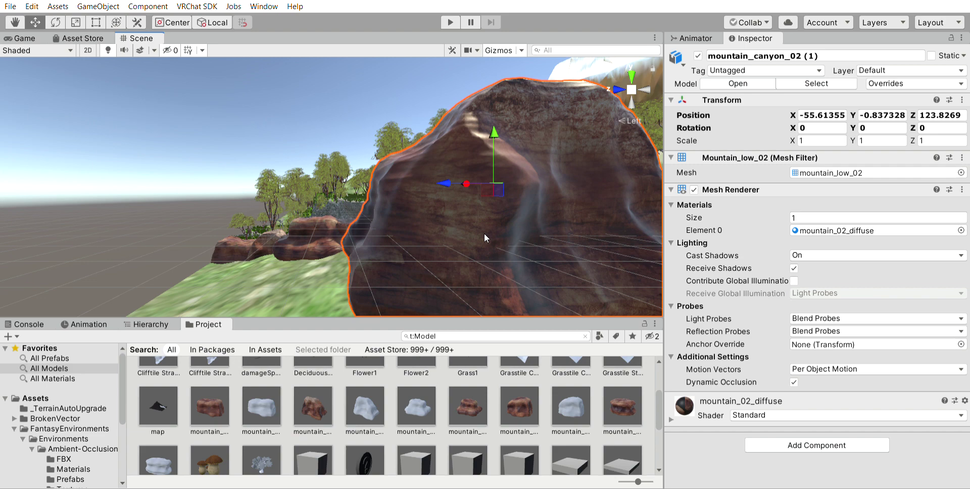
pyautogui.moveTo(413, 181); pyautogui.dragTo(512, 146)
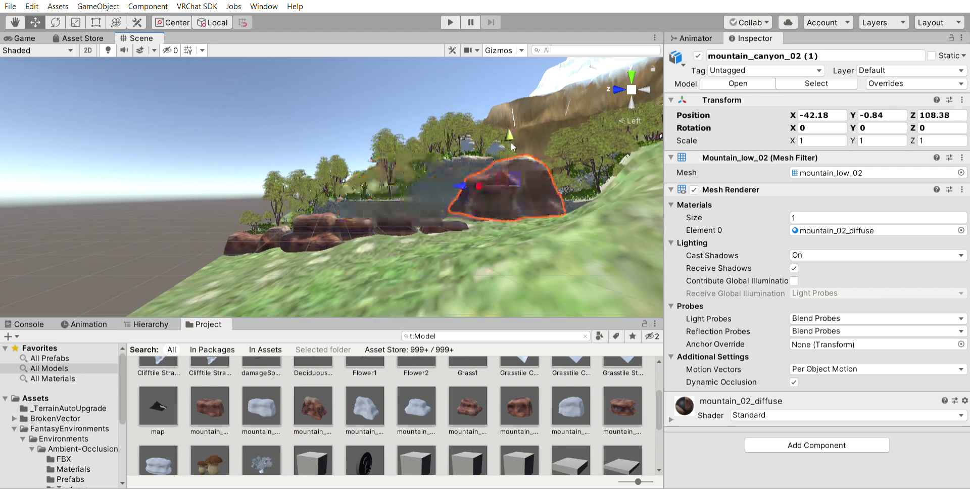
pyautogui.click(632, 76)
pyautogui.moveTo(263, 277); pyautogui.dragTo(360, 311)
pyautogui.click(618, 89)
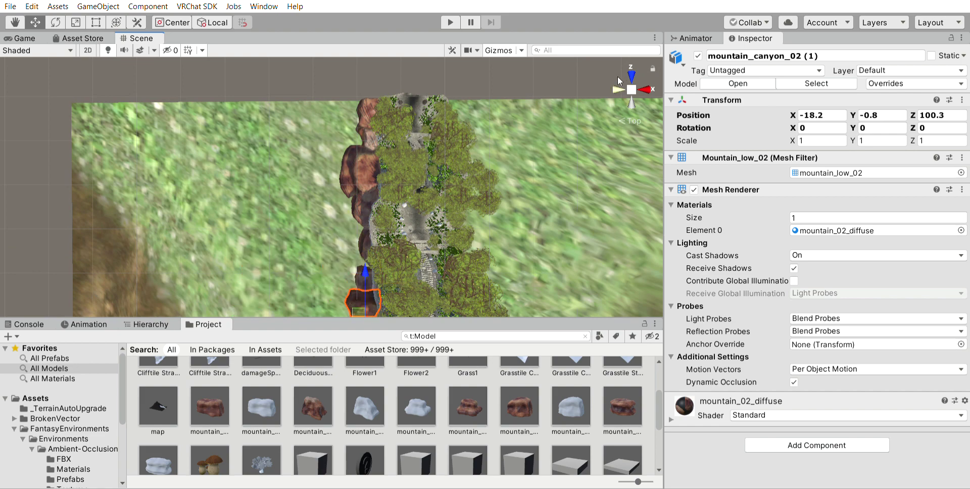
pyautogui.moveTo(458, 139); pyautogui.dragTo(461, 166)
pyautogui.moveTo(408, 202); pyautogui.dragTo(420, 226)
# - Reposition the mountain_canyon_01 rock in the row to about X -15.7, Y -7.6 and Z 104.2
pyautogui.scroll(2, 430, 202)
pyautogui.click(460, 225)
pyautogui.moveTo(465, 186); pyautogui.dragTo(442, 205)
pyautogui.scroll(-1, 486, 177)
pyautogui.click(618, 90)
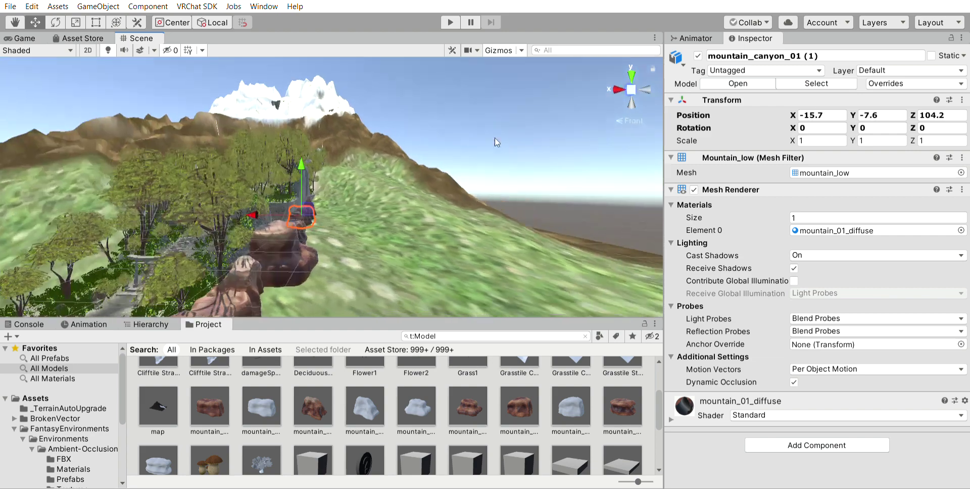
# - Add a third mountain_canyon_05 and move it to the opposite side of the path entrance, at about X 10.2 and Z 153.4
pyautogui.click(450, 138)
pyautogui.press('q')
pyautogui.moveTo(169, 91); pyautogui.dragTo(505, 202)
pyautogui.moveTo(624, 404); pyautogui.dragTo(399, 232)
pyautogui.click(632, 71)
pyautogui.press('f')
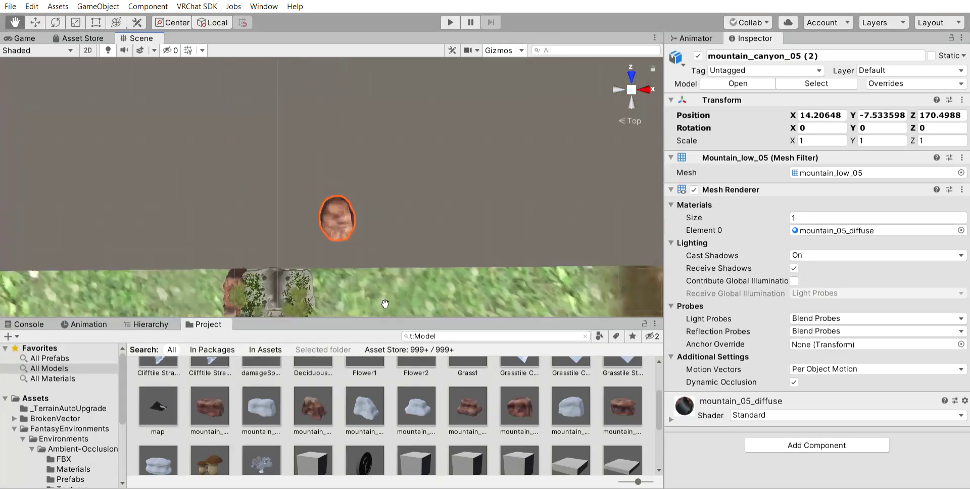
pyautogui.click(35, 23)
pyautogui.moveTo(338, 202); pyautogui.dragTo(378, 262)
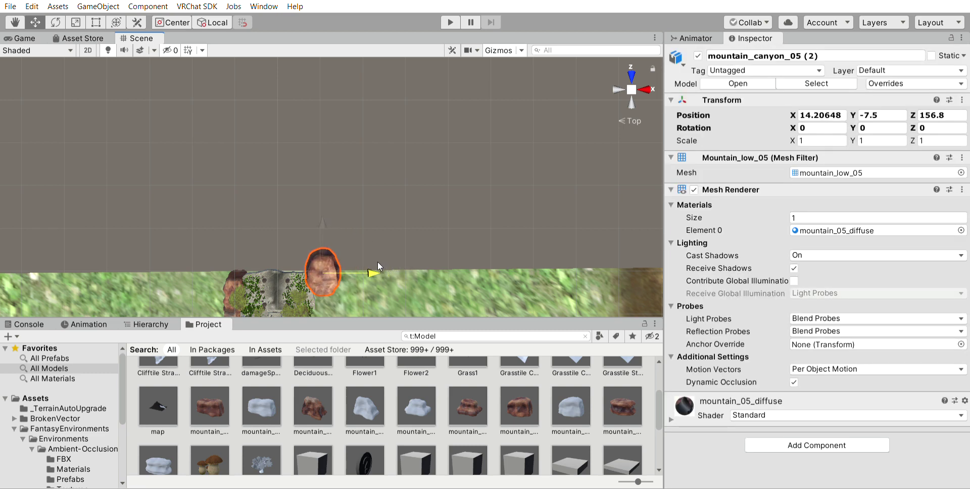
pyautogui.moveTo(322, 224); pyautogui.dragTo(344, 235)
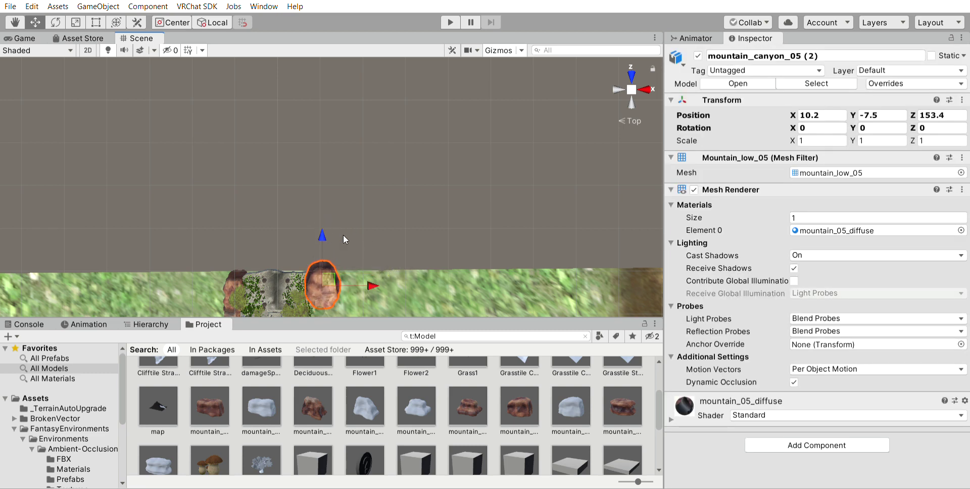
# - Lower the third mountain_canyon_05 to about Y -12.3 and shift it to about X 9.8 and Z 150.5
pyautogui.click(618, 90)
pyautogui.moveTo(399, 197); pyautogui.dragTo(419, 208)
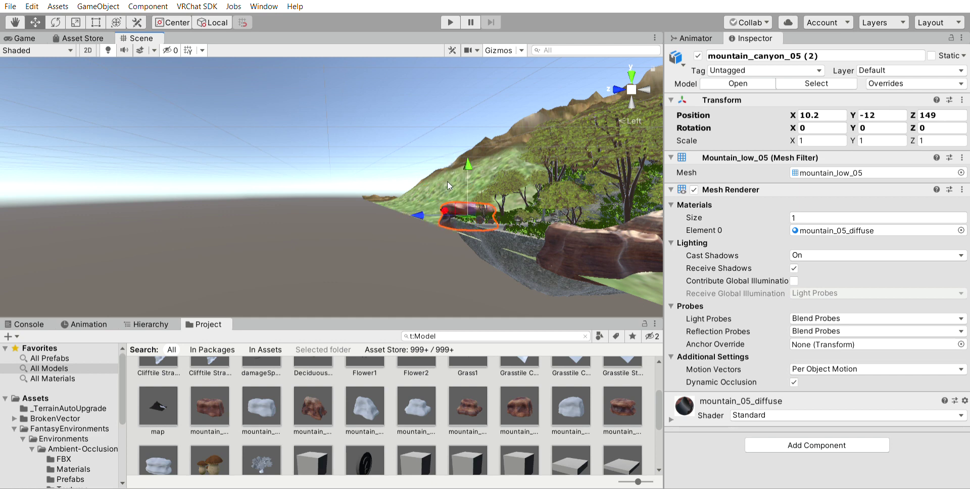
pyautogui.moveTo(467, 167); pyautogui.dragTo(467, 165)
pyautogui.moveTo(429, 206); pyautogui.dragTo(424, 205)
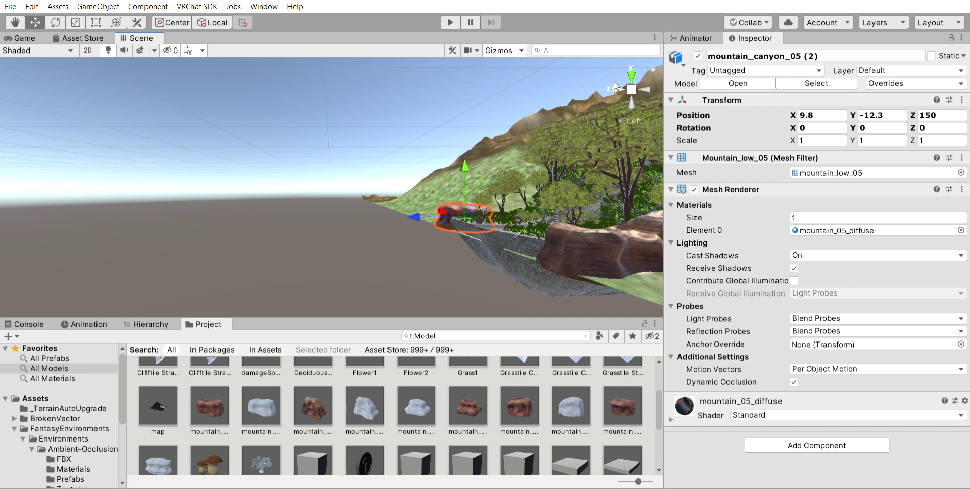
pyautogui.click(632, 77)
pyautogui.moveTo(327, 234); pyautogui.dragTo(329, 229)
# - Fit the third mountain_canyon_05 tighter against the path entrance at about X 8.67, Y -12.66 and Z 149.12
pyautogui.moveTo(629, 87); pyautogui.dragTo(622, 85)
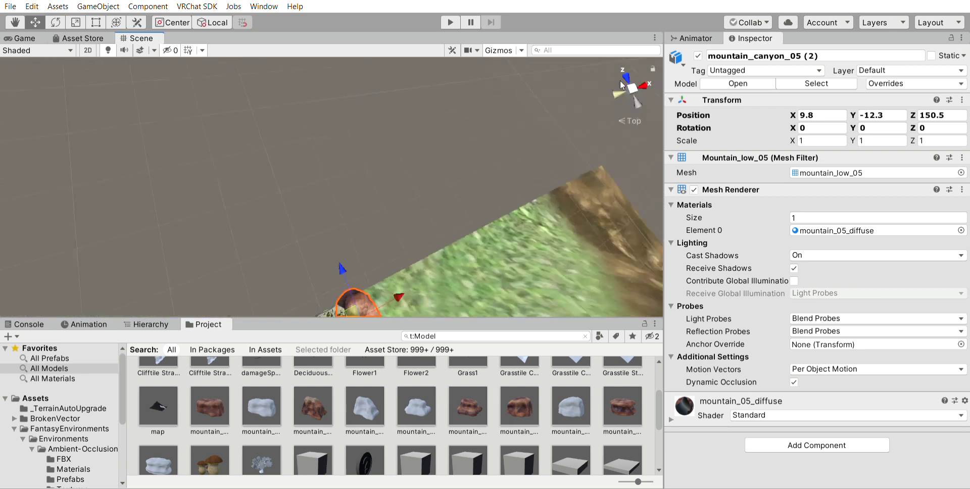
pyautogui.click(622, 85)
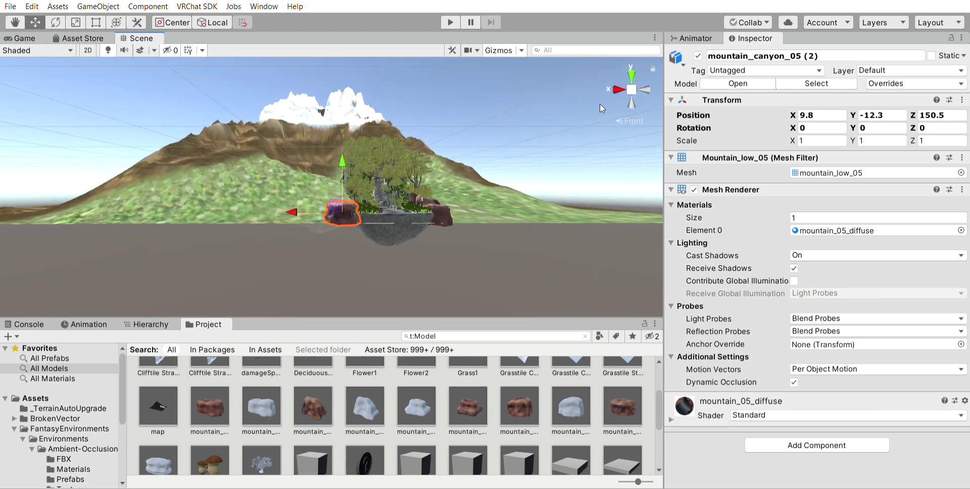
pyautogui.click(600, 104)
pyautogui.click(619, 89)
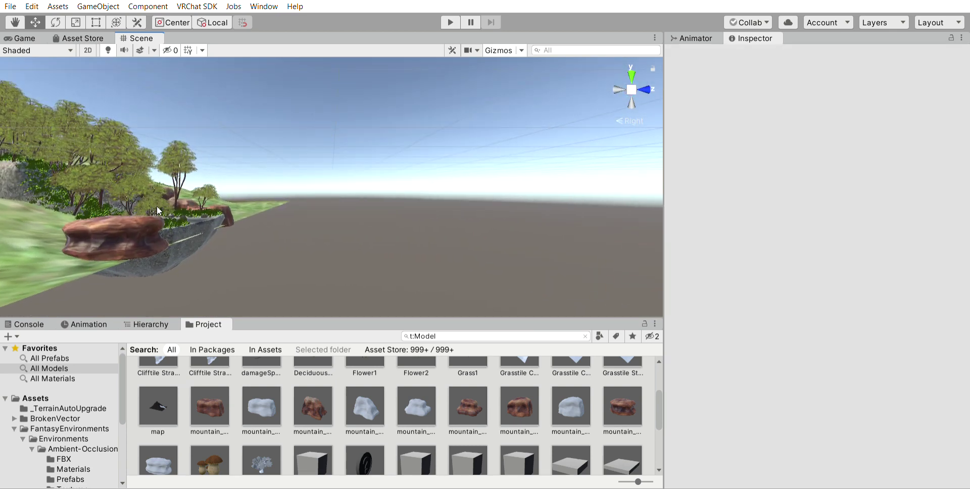
pyautogui.click(86, 218)
pyautogui.moveTo(157, 235); pyautogui.dragTo(63, 238)
pyautogui.moveTo(111, 185); pyautogui.dragTo(110, 190)
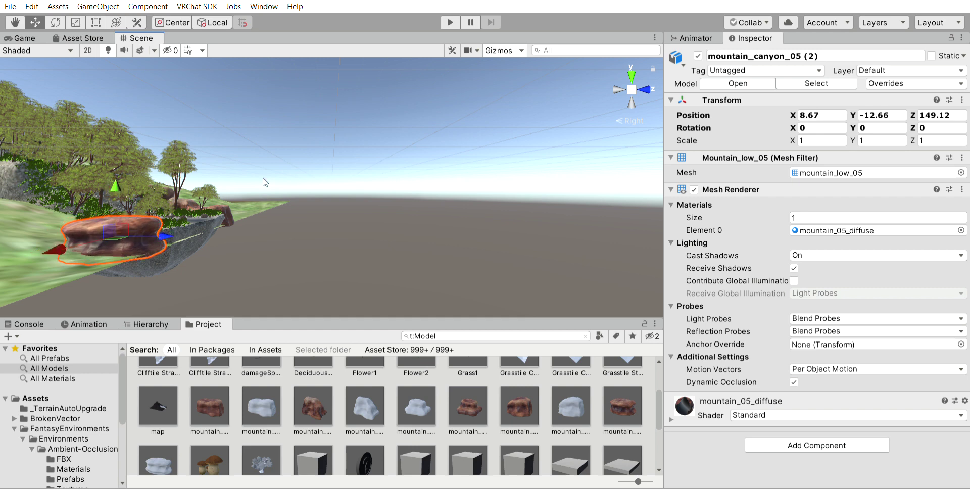
# - Add another mountain_canyon_03 and move it behind the entrance rock along the path's edge, at about X 11.16 and Z 138.19
pyautogui.click(645, 89)
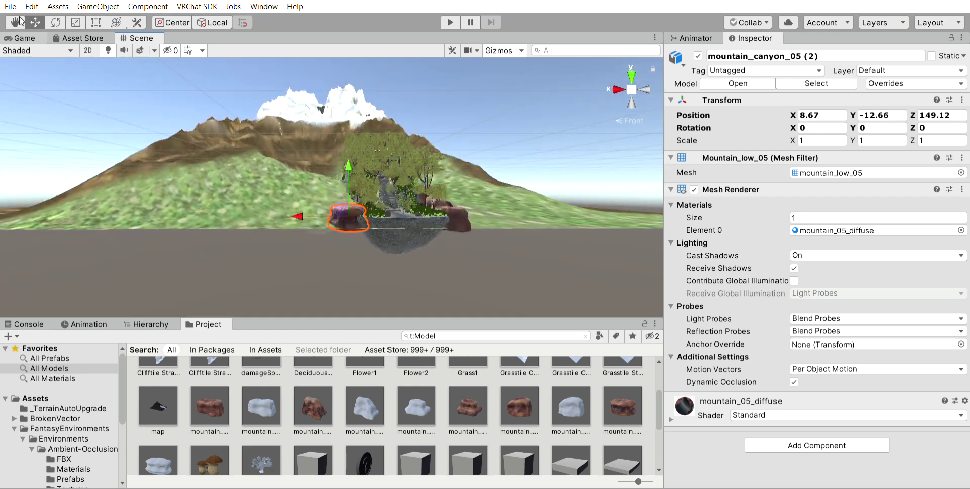
pyautogui.click(16, 24)
pyautogui.click(632, 89)
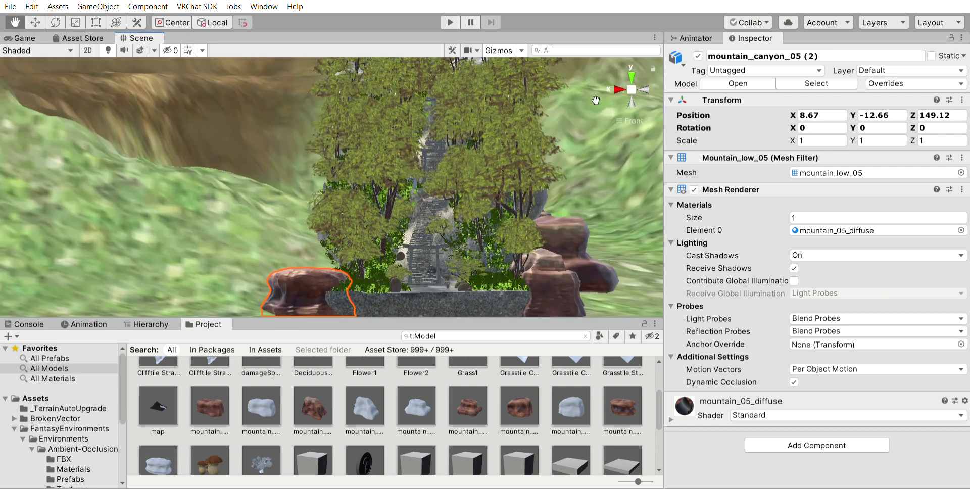
pyautogui.click(631, 77)
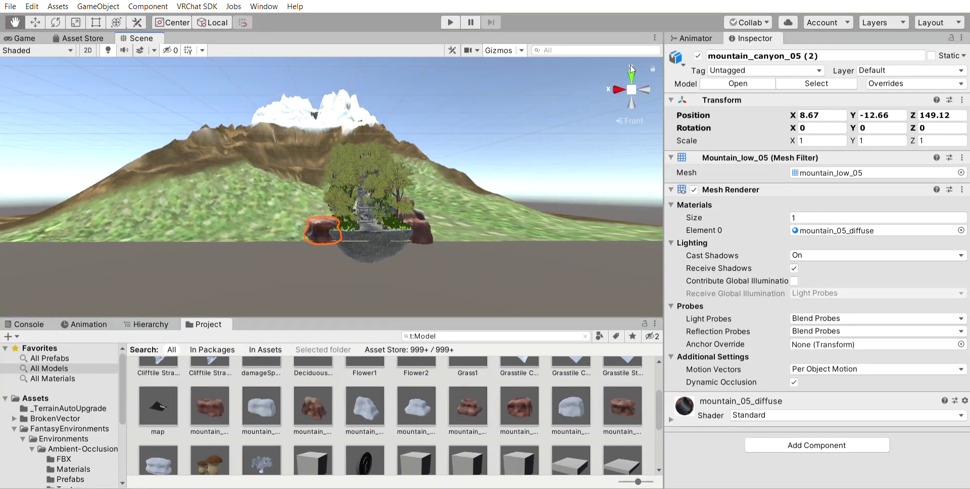
pyautogui.click(619, 86)
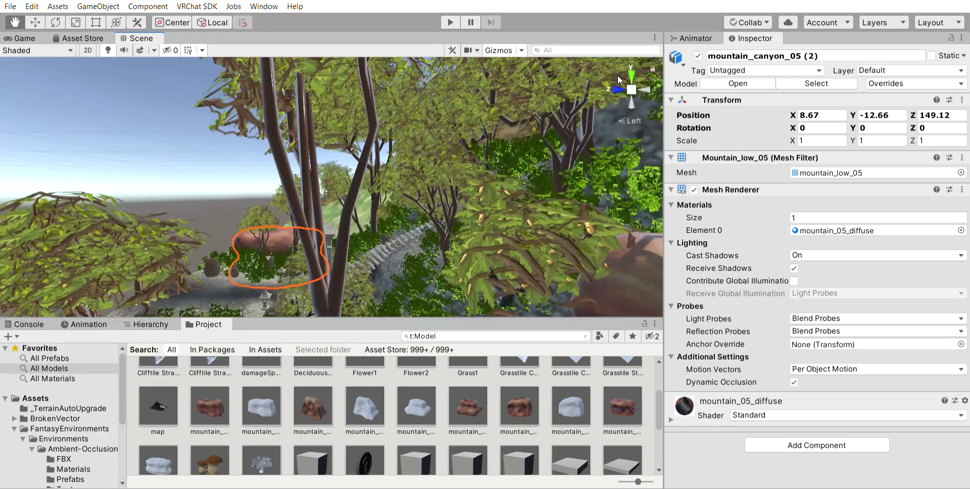
pyautogui.keyDown('alt'); pyautogui.moveTo(619, 80); pyautogui.dragTo(401, 206); pyautogui.keyUp('alt')
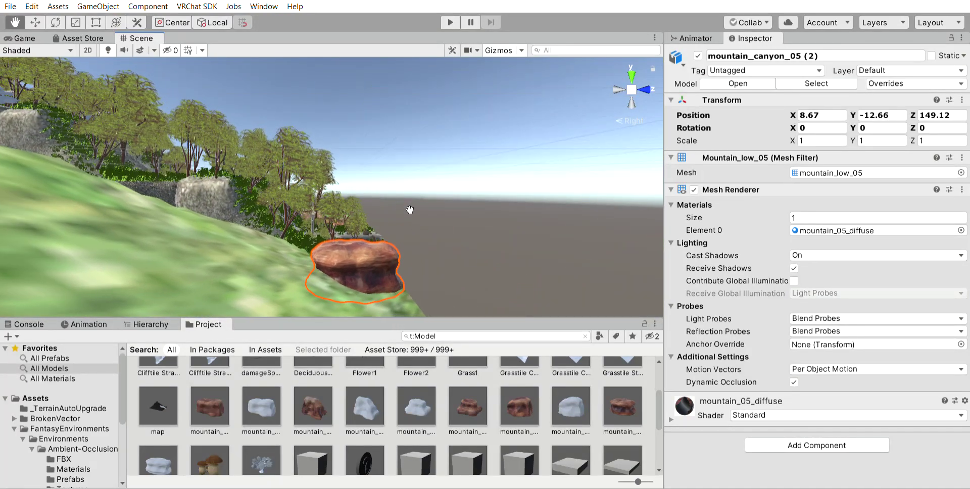
pyautogui.moveTo(463, 393); pyautogui.dragTo(282, 219)
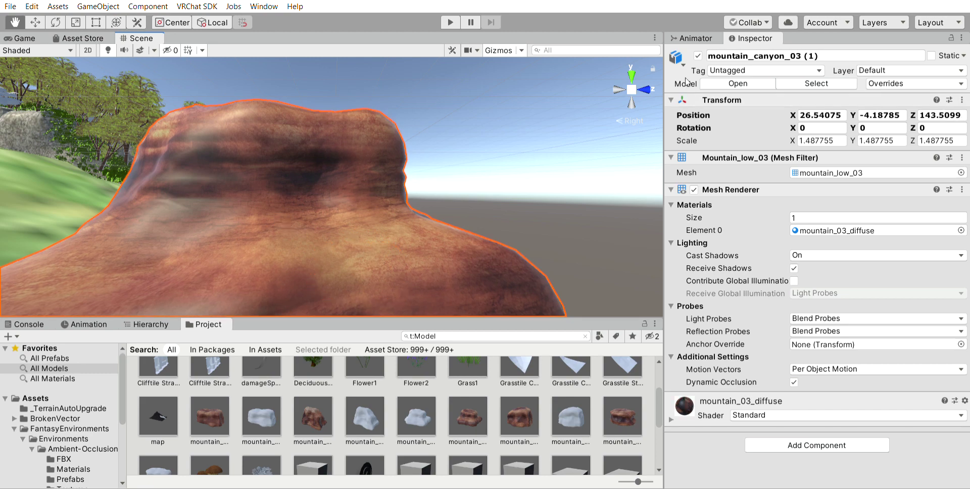
pyautogui.click(631, 76)
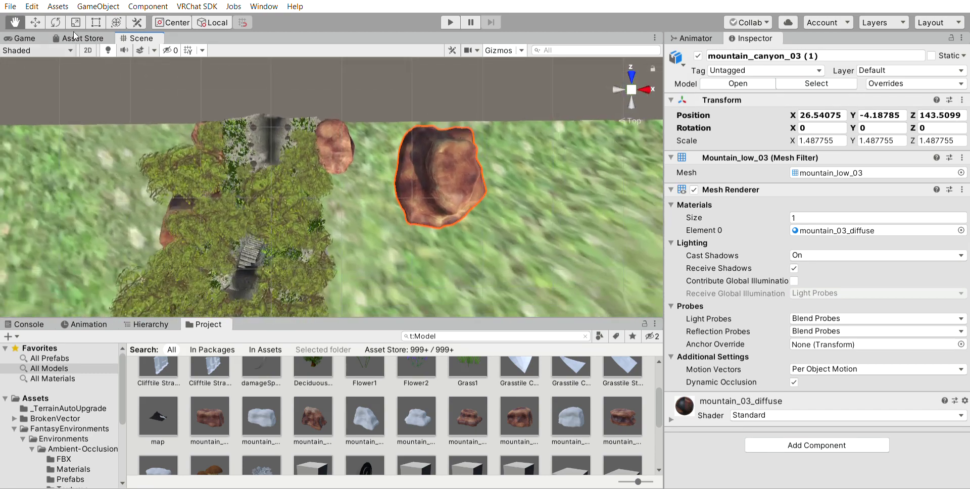
pyautogui.click(35, 22)
pyautogui.moveTo(438, 130); pyautogui.dragTo(343, 170)
# - Lower the new mountain_canyon_03 to about Y -11 and shift it toward the path to about X 8.5
pyautogui.click(644, 90)
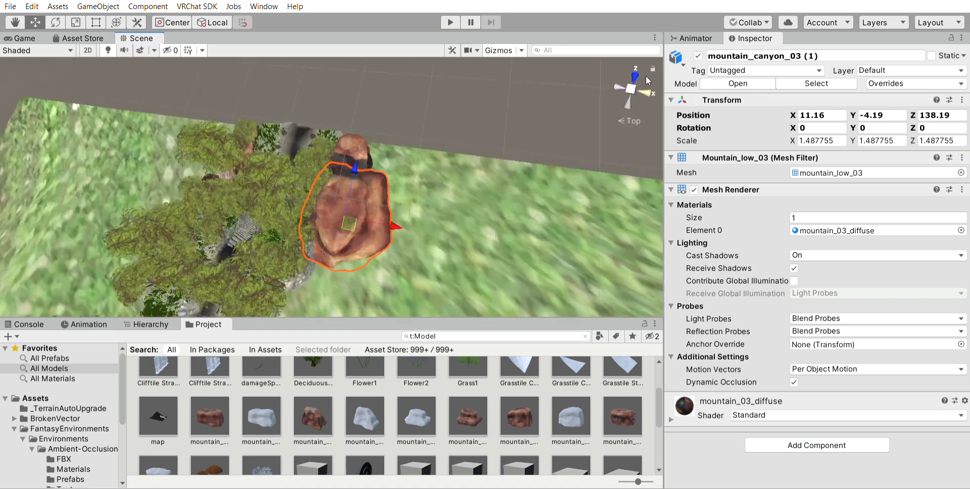
pyautogui.moveTo(308, 135); pyautogui.dragTo(304, 177)
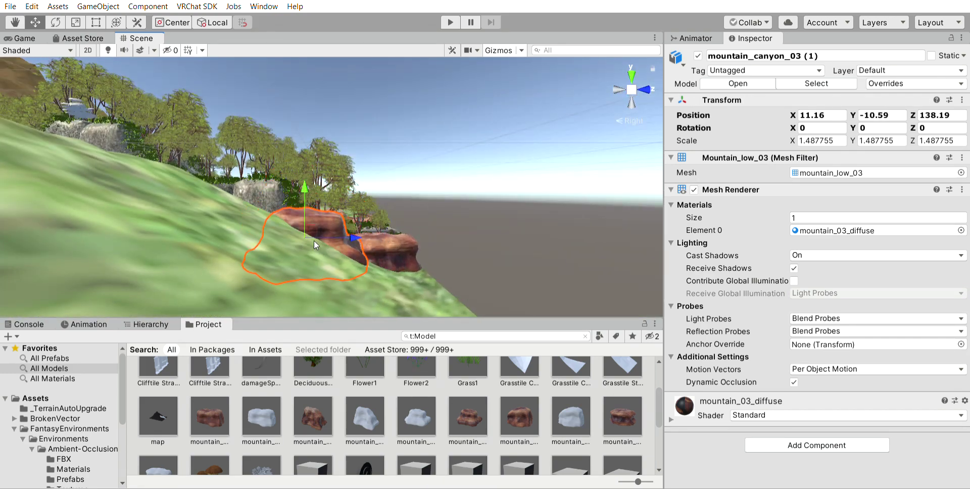
pyautogui.moveTo(296, 240); pyautogui.dragTo(298, 233)
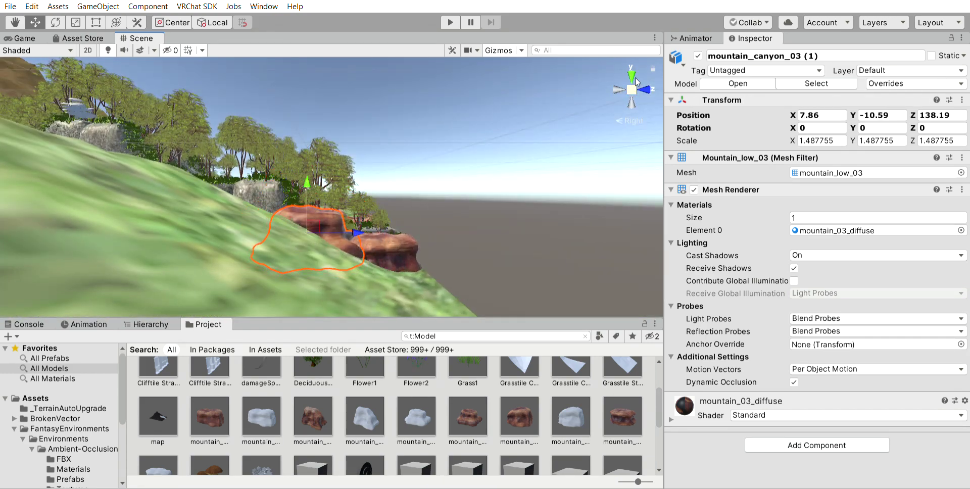
pyautogui.click(646, 90)
pyautogui.moveTo(285, 211)
pyautogui.mouseDown()
pyautogui.moveTo(272, 219)
pyautogui.moveTo(286, 204)
pyautogui.moveTo(289, 214)
pyautogui.mouseUp()
pyautogui.moveTo(329, 178); pyautogui.dragTo(330, 180)
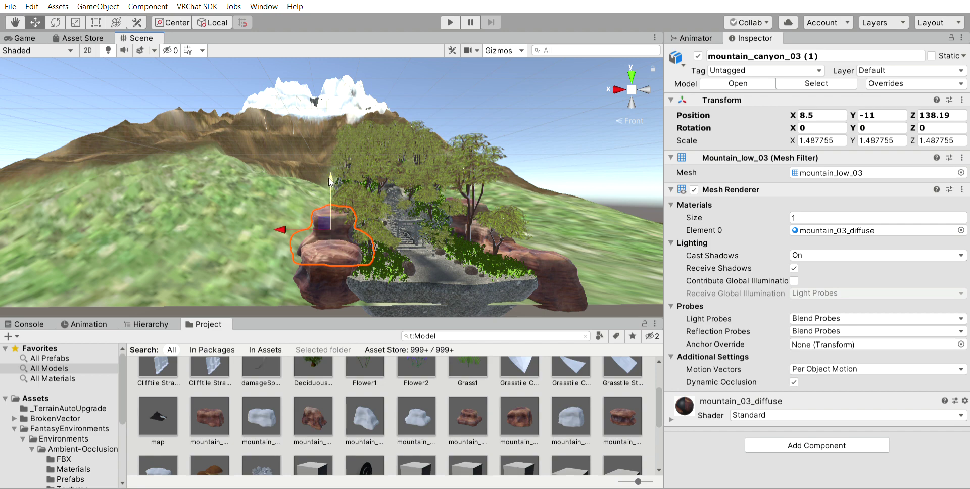
# - Deselect the rock and examine the rocks on both sides of the path entrance from the front and the side
pyautogui.scroll(-3, 332, 180)
pyautogui.click(46, 76)
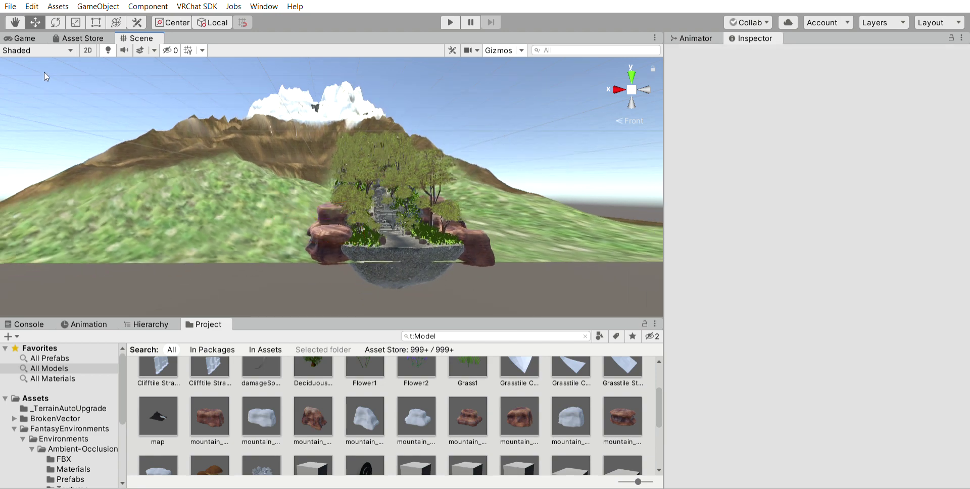
pyautogui.click(15, 22)
pyautogui.scroll(8, 261, 119)
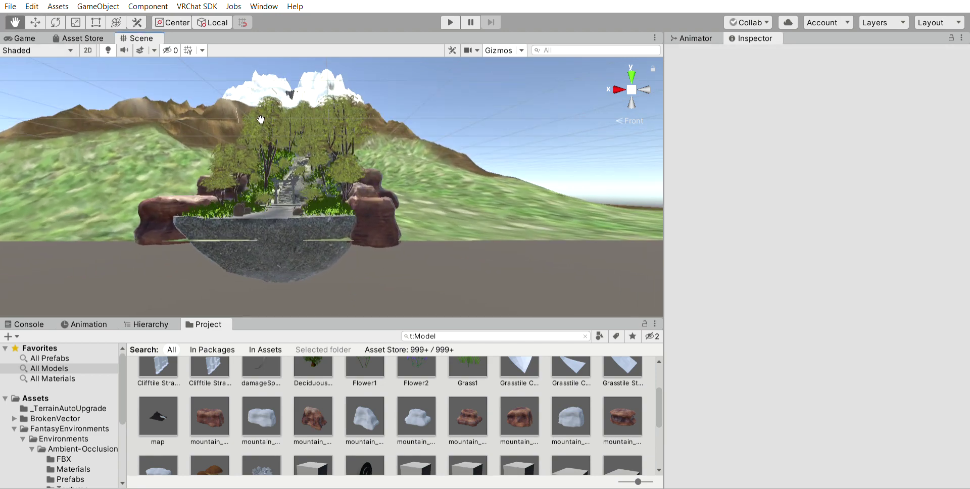
pyautogui.scroll(5, 401, 130)
pyautogui.scroll(4, 443, 154)
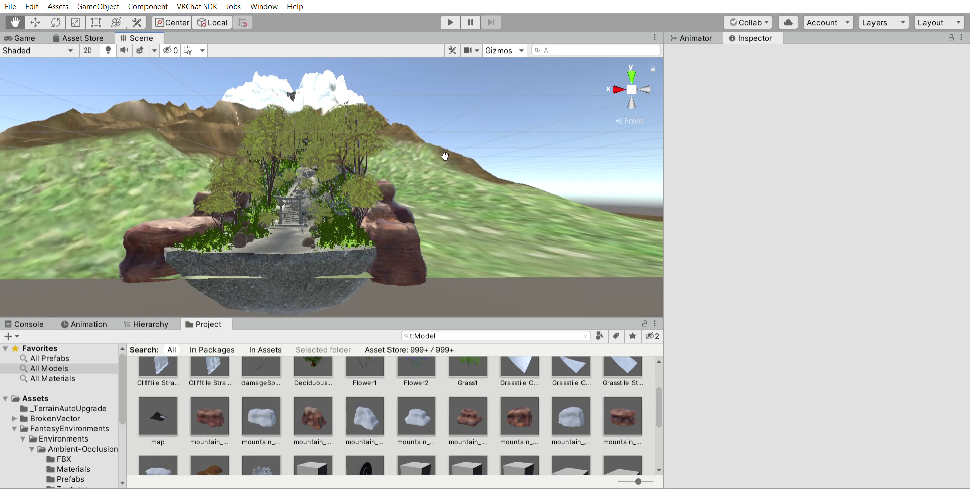
pyautogui.click(617, 86)
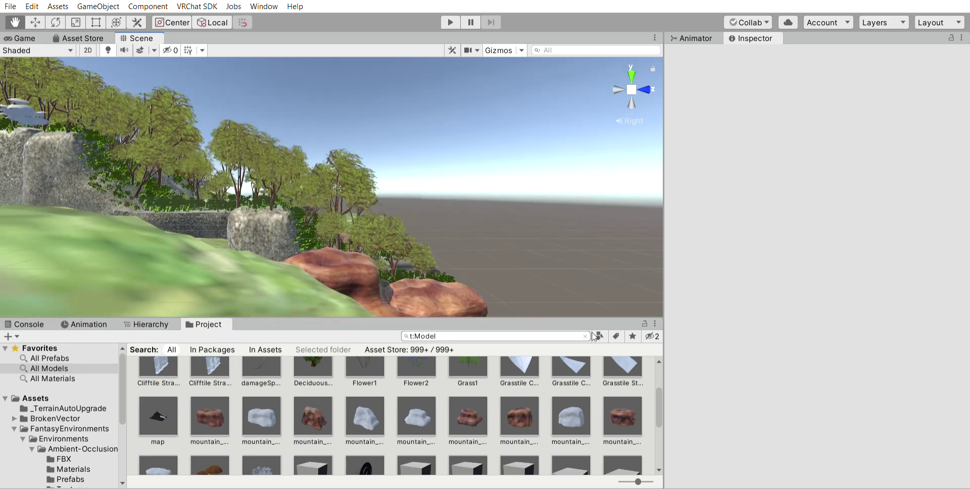
# - Add a mountain_canyon_05 rock to the scene and move it toward the tree-lined path, to about X 12.3, Z 133.7
pyautogui.moveTo(618, 395); pyautogui.dragTo(223, 202)
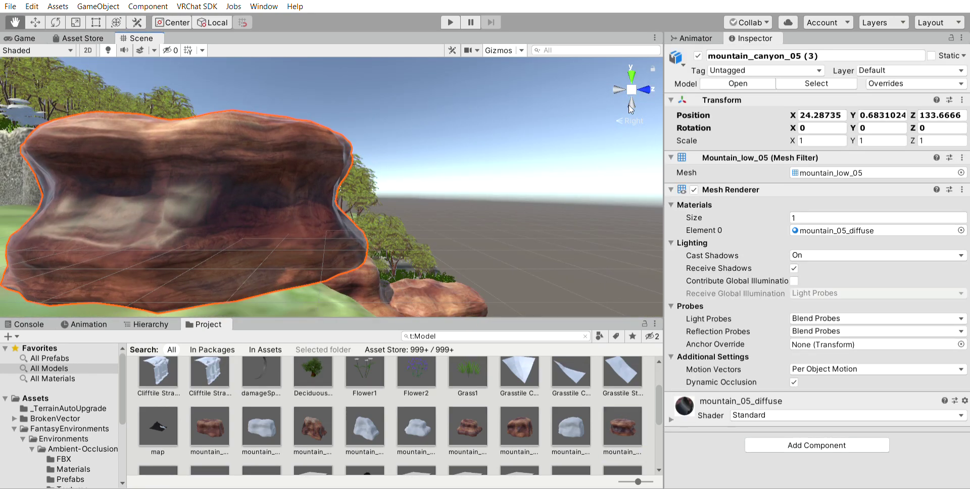
pyautogui.click(632, 76)
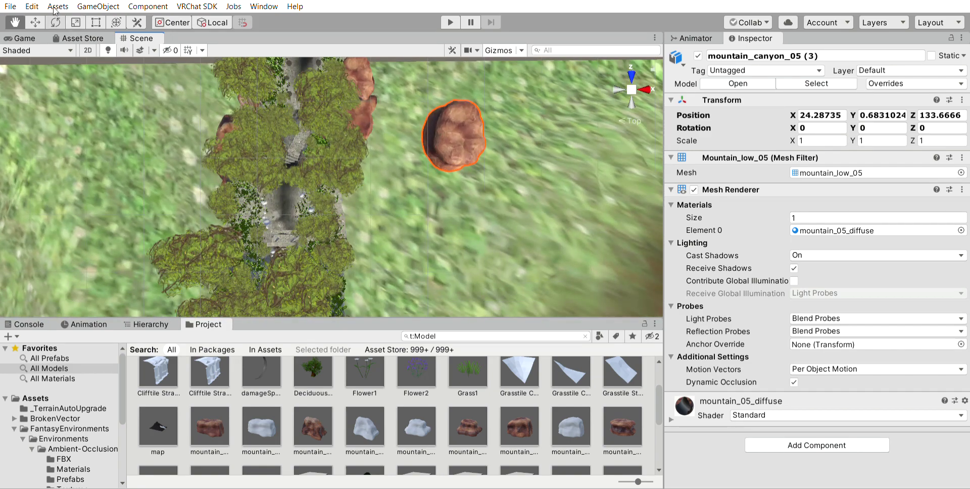
pyautogui.press('w')
pyautogui.moveTo(508, 126); pyautogui.dragTo(395, 134)
# - Reposition the new mountain_canyon_05 rock against the stone wall beside the path, at about X 7.41, Y -4.26, Z 122.67
pyautogui.click(623, 85)
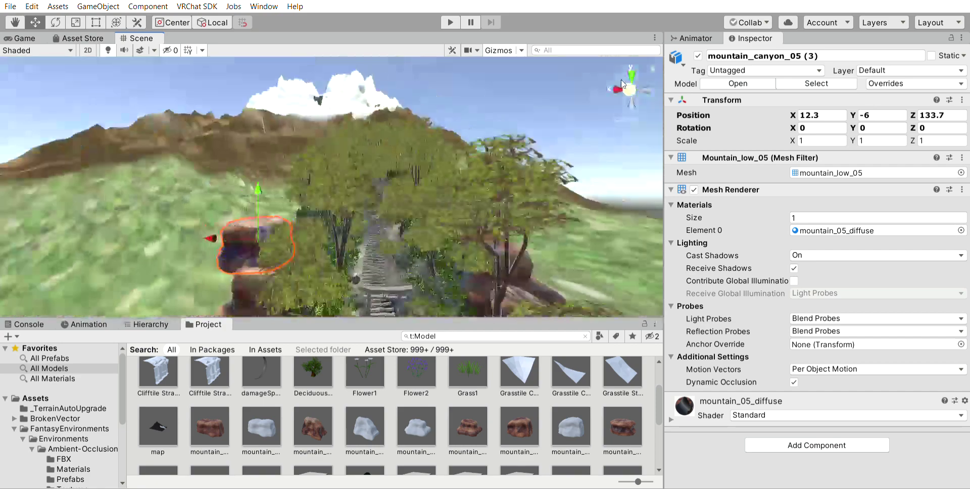
pyautogui.moveTo(217, 220); pyautogui.dragTo(281, 215)
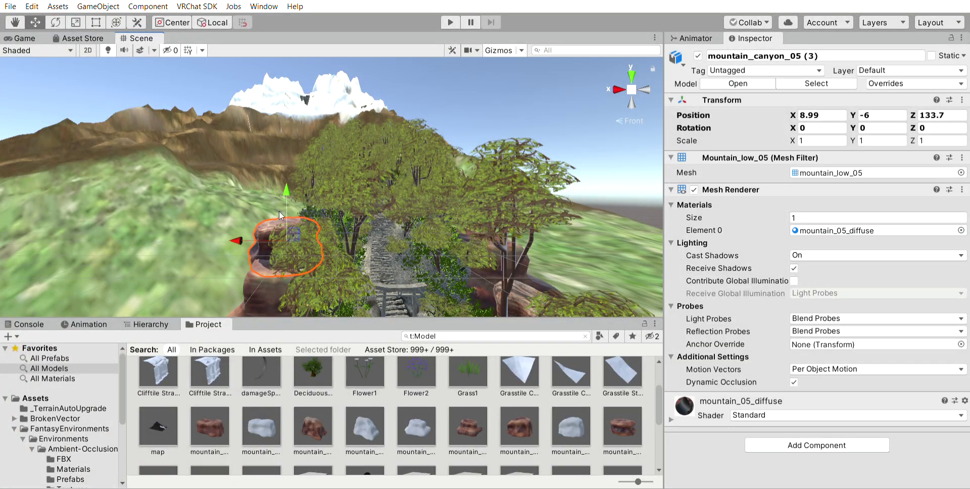
pyautogui.click(619, 90)
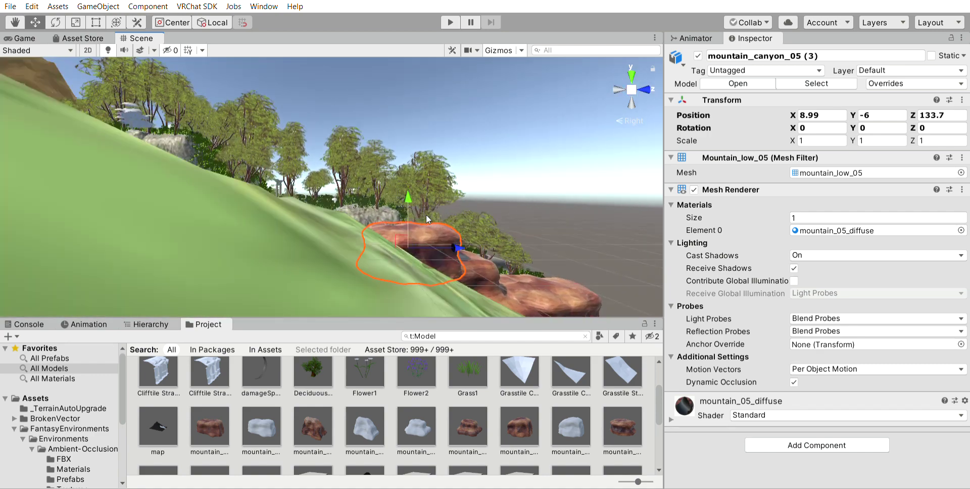
pyautogui.moveTo(502, 285); pyautogui.dragTo(332, 194)
pyautogui.click(632, 76)
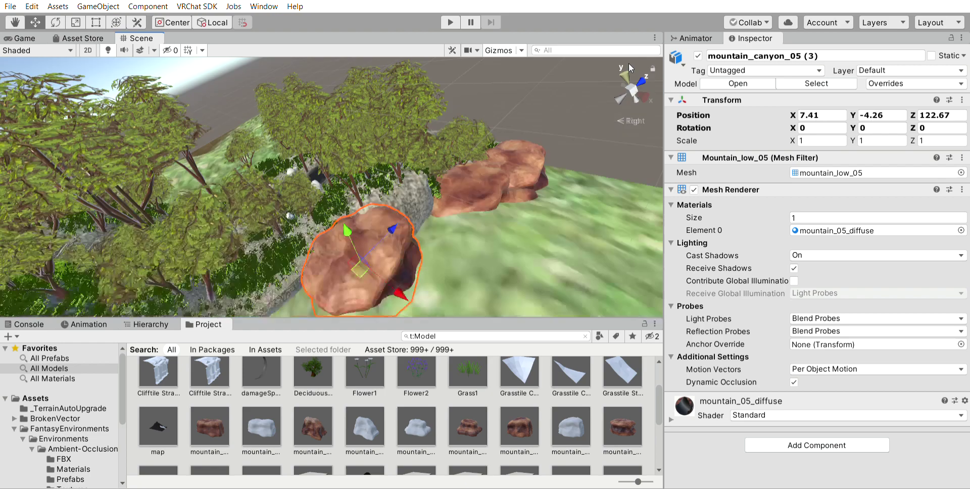
pyautogui.click(645, 86)
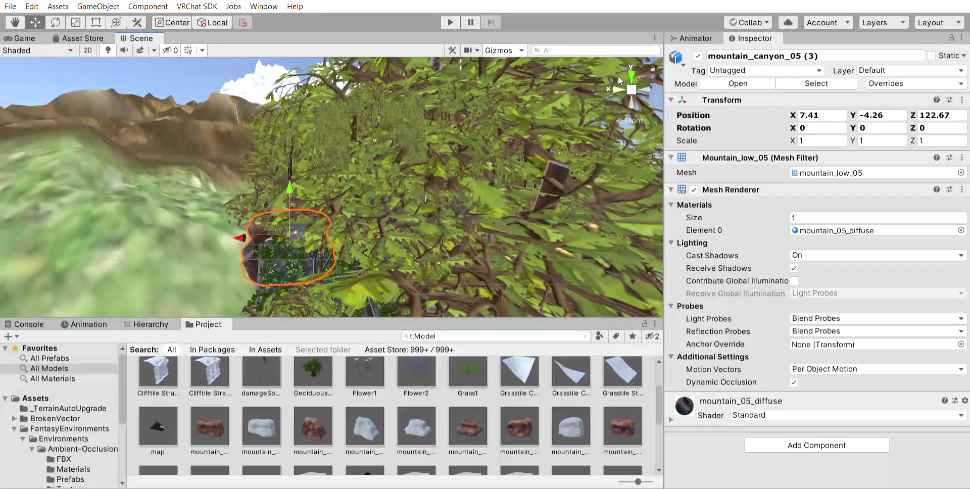
pyautogui.click(619, 82)
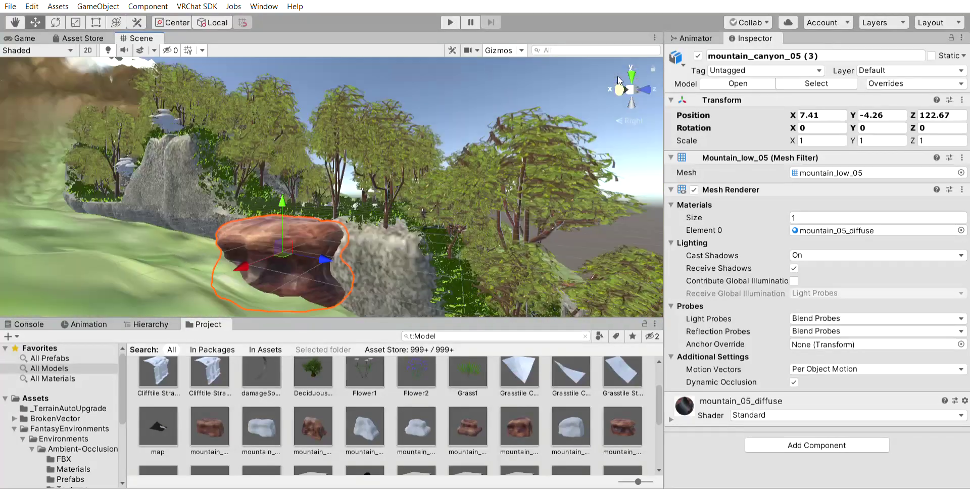
# - Try placing a mountain_canyon_03 rock on the slope between the existing rocks, at about X 10.1, Y -6.34, Z 128.47
pyautogui.moveTo(468, 426); pyautogui.dragTo(447, 269)
pyautogui.click(632, 73)
pyautogui.moveTo(480, 162); pyautogui.dragTo(443, 152)
pyautogui.click(619, 88)
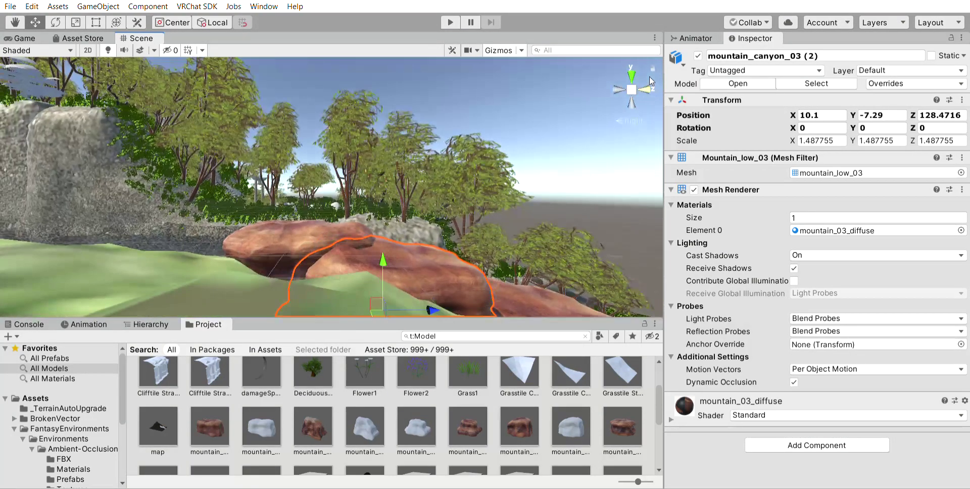
pyautogui.click(645, 89)
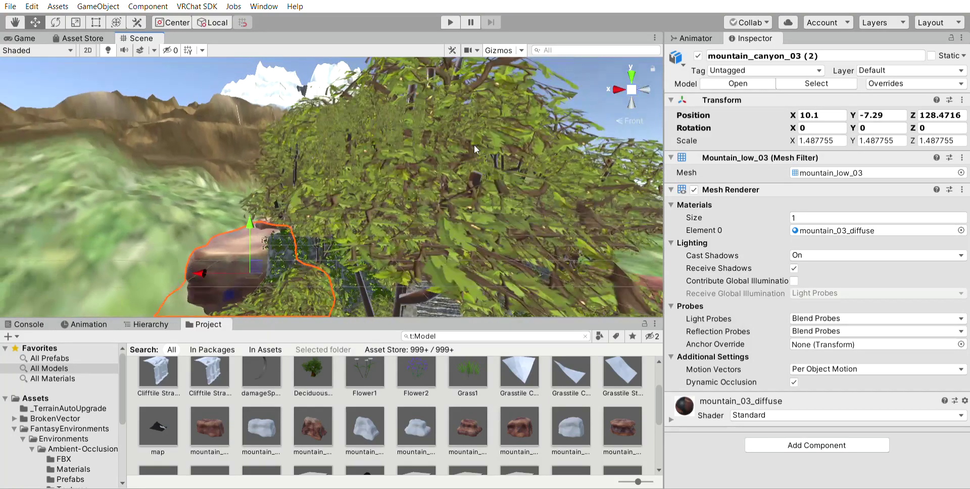
pyautogui.moveTo(281, 189); pyautogui.dragTo(294, 181)
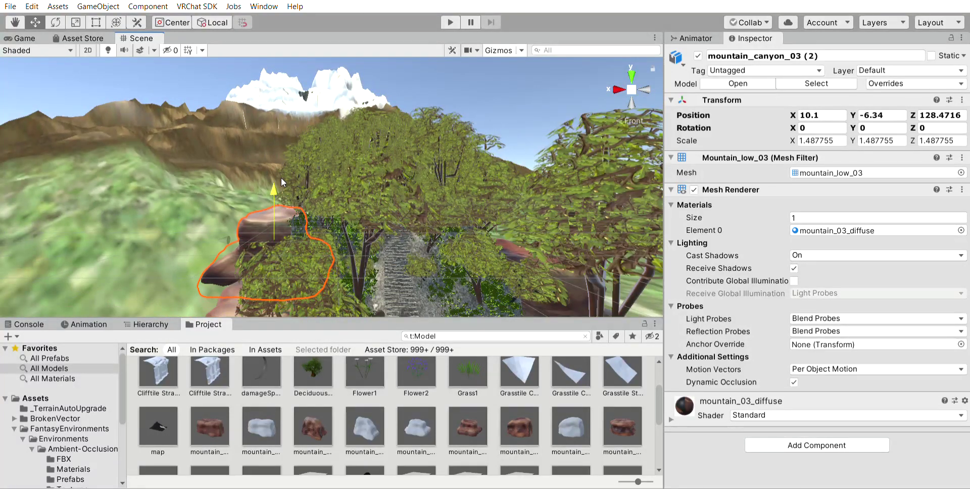
pyautogui.click(616, 88)
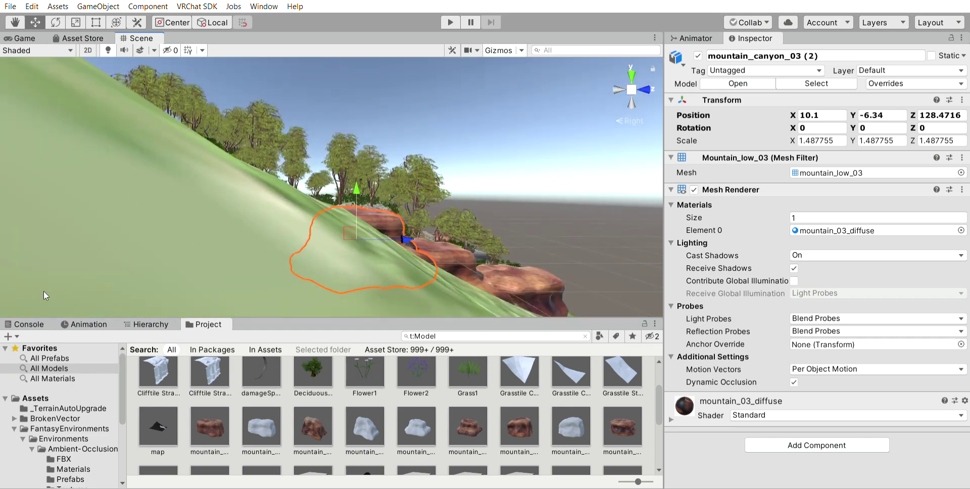
# - Delete the mountain_canyon_03 rock that was just placed from the scene hierarchy
pyautogui.click(152, 324)
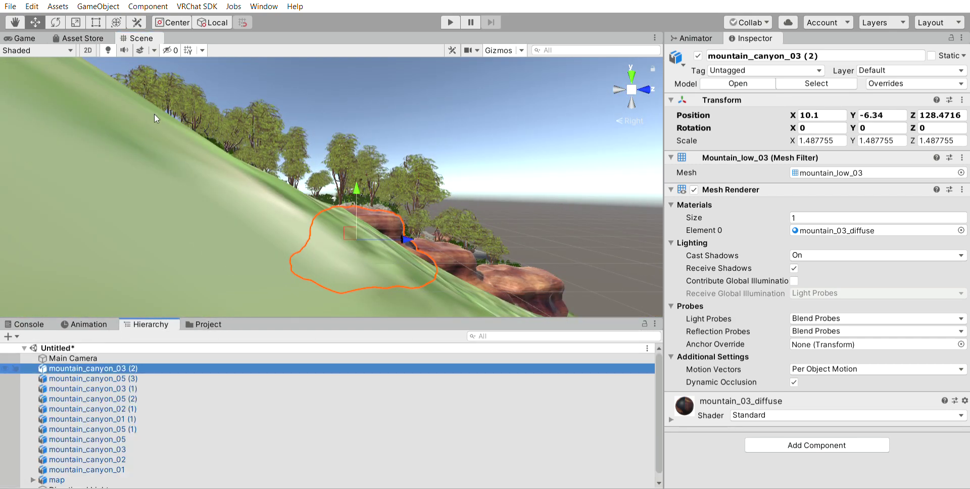
pyautogui.press('Delete')
# - Nest all the mountain_canyon rocks under mountain_canyon_01 in the scene hierarchy and collapse the group
pyautogui.moveTo(117, 460); pyautogui.dragTo(117, 419)
pyautogui.moveTo(117, 460); pyautogui.dragTo(114, 420)
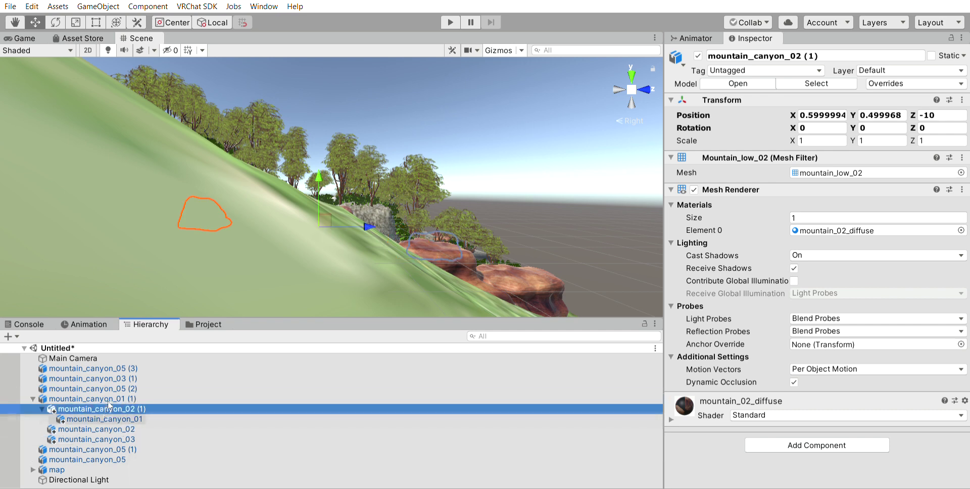
pyautogui.moveTo(109, 388)
pyautogui.mouseDown()
pyautogui.moveTo(115, 429)
pyautogui.moveTo(112, 353)
pyautogui.moveTo(112, 389)
pyautogui.mouseUp()
pyautogui.click(111, 388)
pyautogui.moveTo(113, 419); pyautogui.dragTo(112, 404)
pyautogui.moveTo(112, 439)
pyautogui.mouseDown()
pyautogui.moveTo(119, 399)
pyautogui.moveTo(108, 427)
pyautogui.mouseUp()
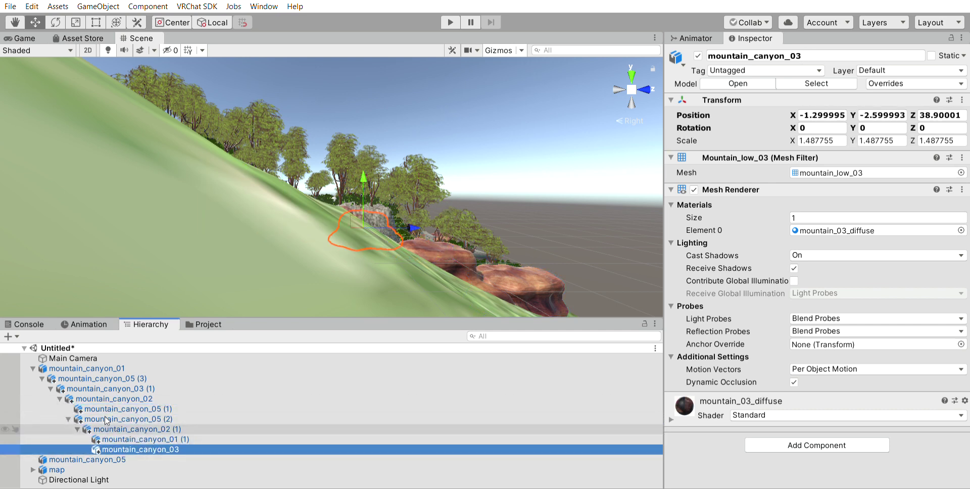
pyautogui.click(33, 368)
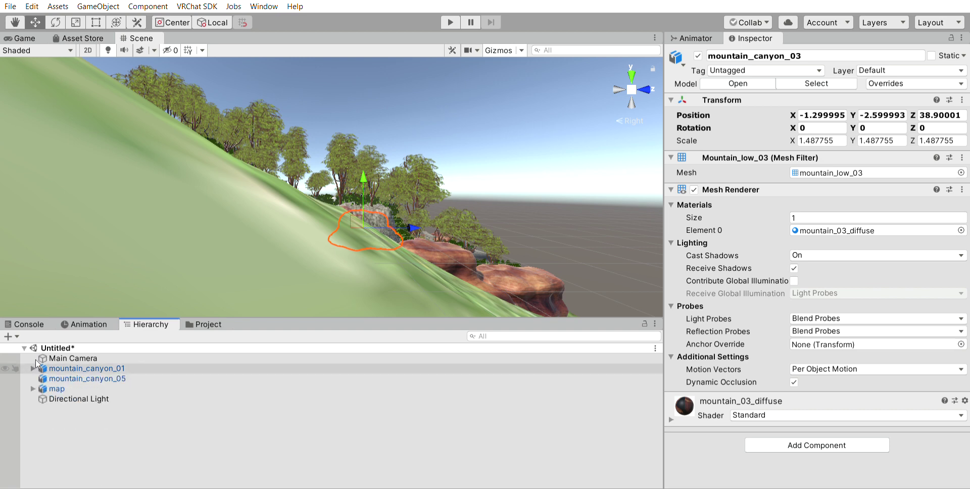
pyautogui.moveTo(76, 378); pyautogui.dragTo(68, 368)
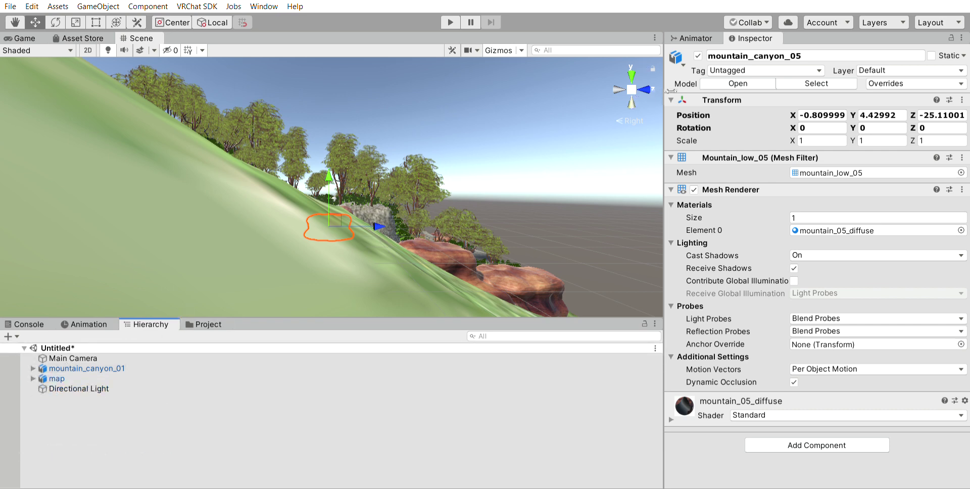
# - Examine the rocks and path edge from front and side views, and check the components of the gorund mesh
pyautogui.click(618, 90)
pyautogui.click(567, 102)
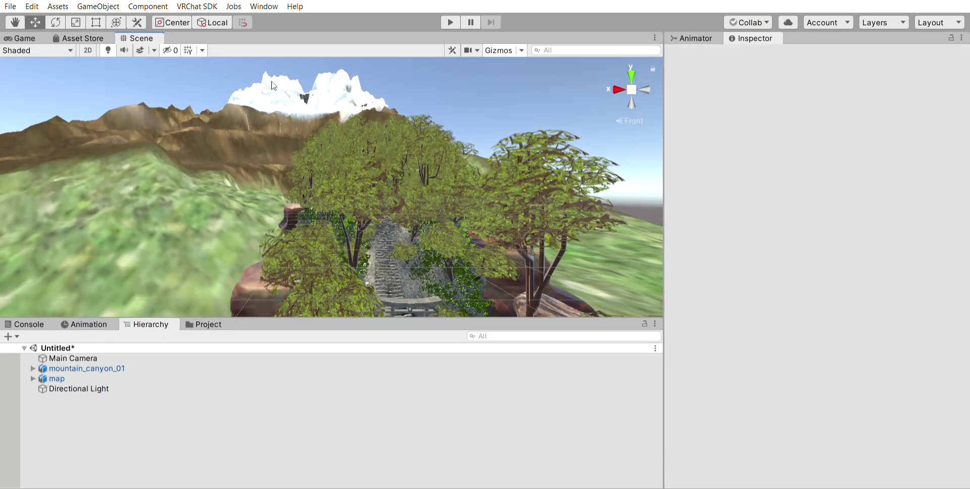
pyautogui.click(14, 22)
pyautogui.moveTo(364, 143); pyautogui.dragTo(485, 158)
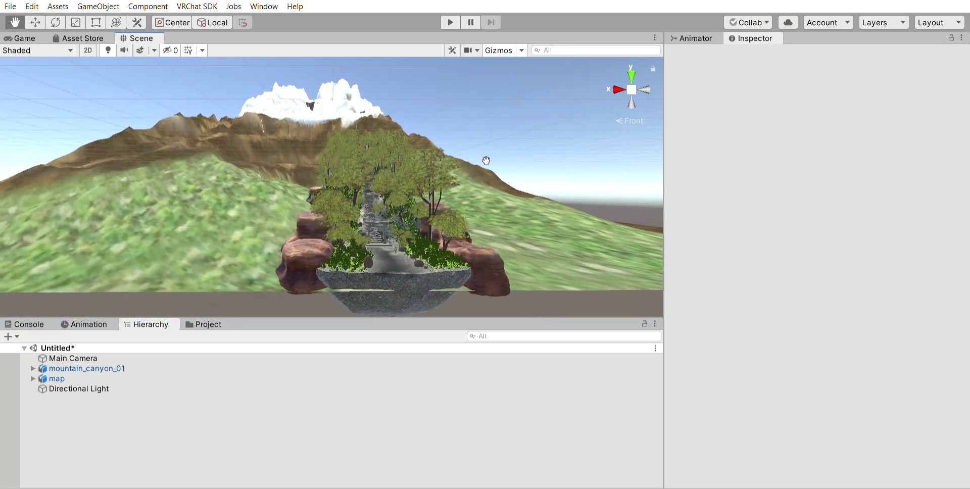
pyautogui.click(620, 92)
pyautogui.scroll(5, 331, 180)
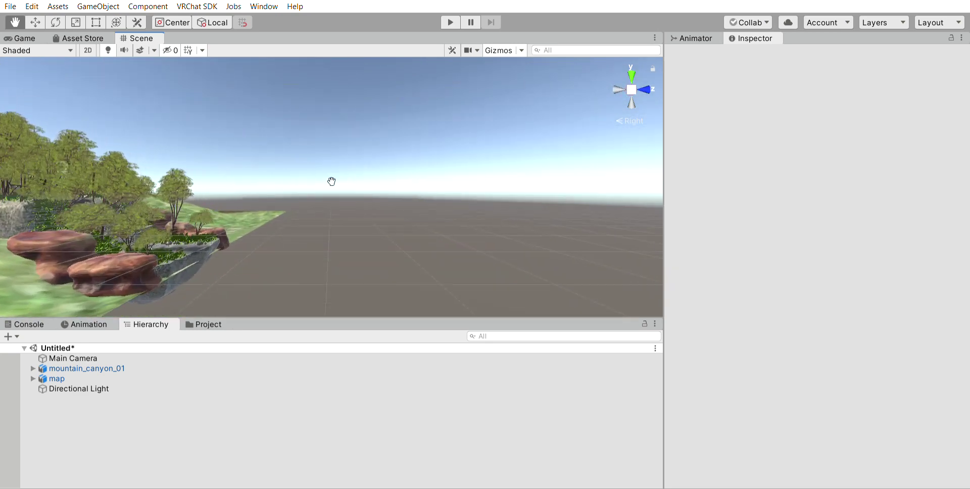
pyautogui.scroll(5, 345, 172)
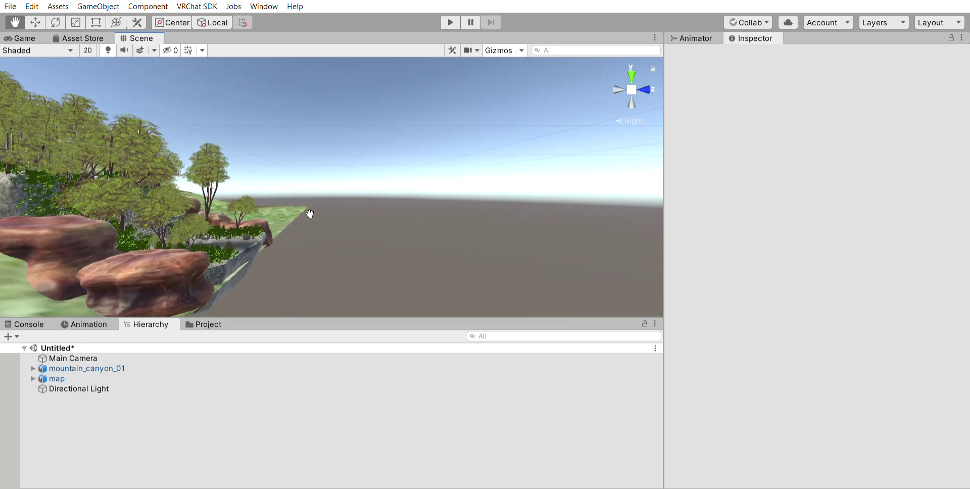
pyautogui.click(646, 87)
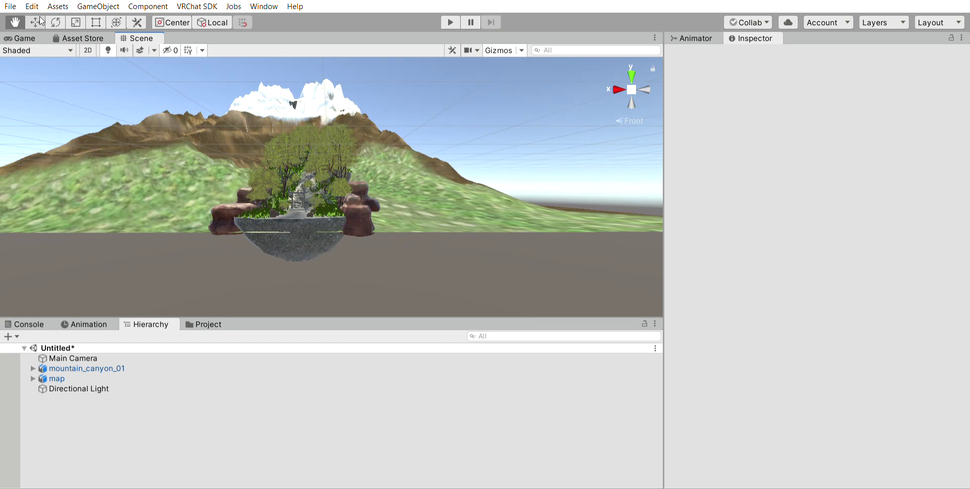
pyautogui.click(302, 222)
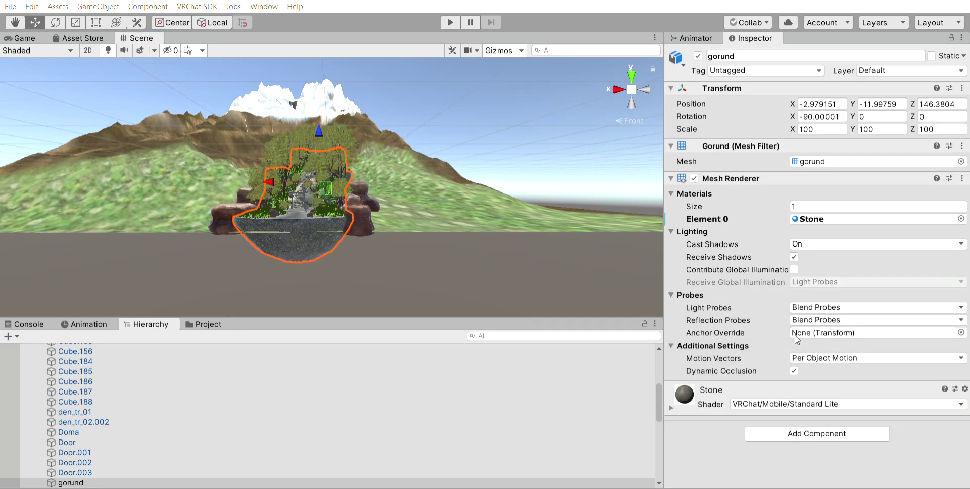
pyautogui.scroll(3, 621, 82)
pyautogui.moveTo(621, 82); pyautogui.dragTo(190, 236, button='right')
# - Add a Mesh Collider component to the den_tr_01 trees
pyautogui.click(182, 242)
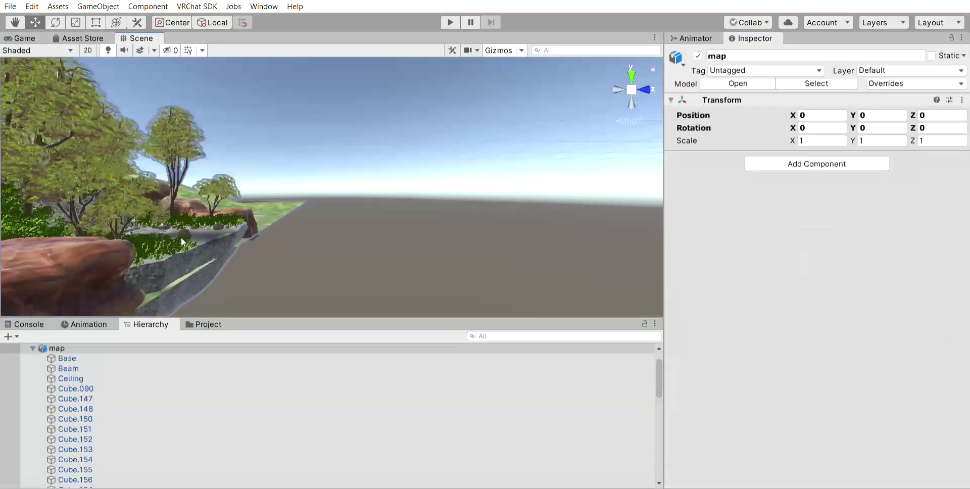
pyautogui.click(167, 239)
pyautogui.click(73, 116)
pyautogui.click(83, 122)
pyautogui.scroll(-1, 800, 434)
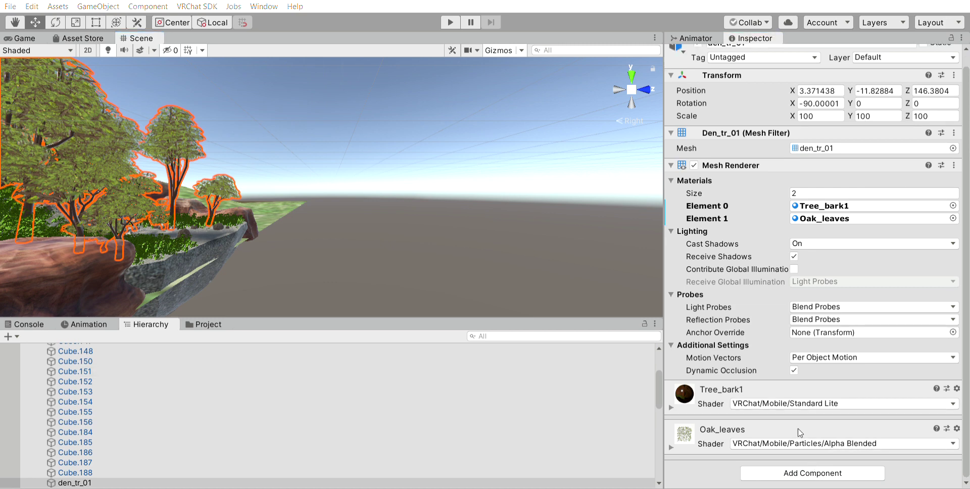
pyautogui.hotkey('ctrl', 'shift', 'm')
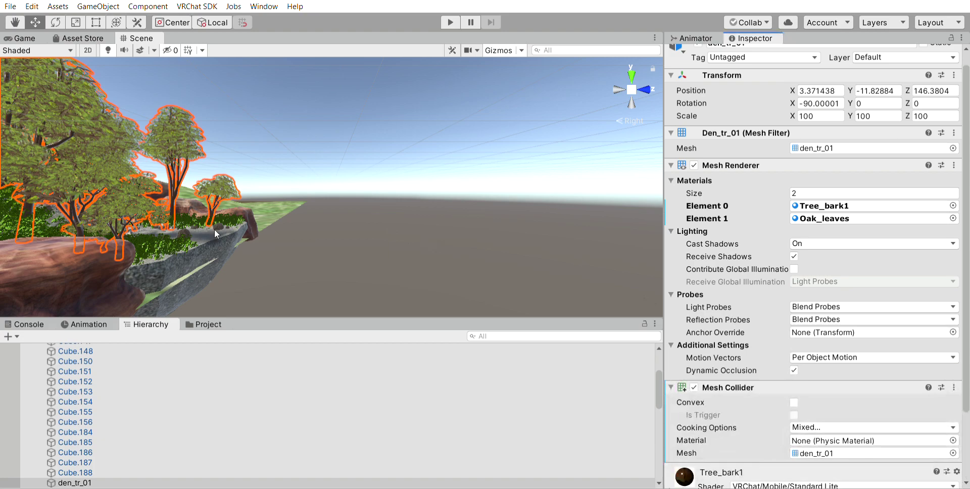
# - Find the Birch_leaves material in the project and apply it to the white tree foliage above the large rock
pyautogui.click(205, 158)
pyautogui.click(13, 22)
pyautogui.moveTo(273, 198); pyautogui.dragTo(183, 314, button='right')
pyautogui.click(205, 324)
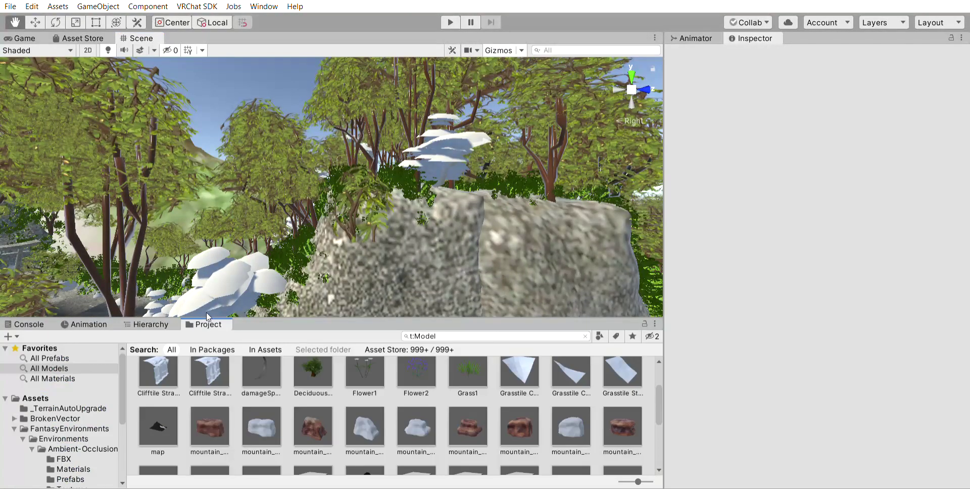
pyautogui.click(53, 378)
pyautogui.scroll(-10, 238, 394)
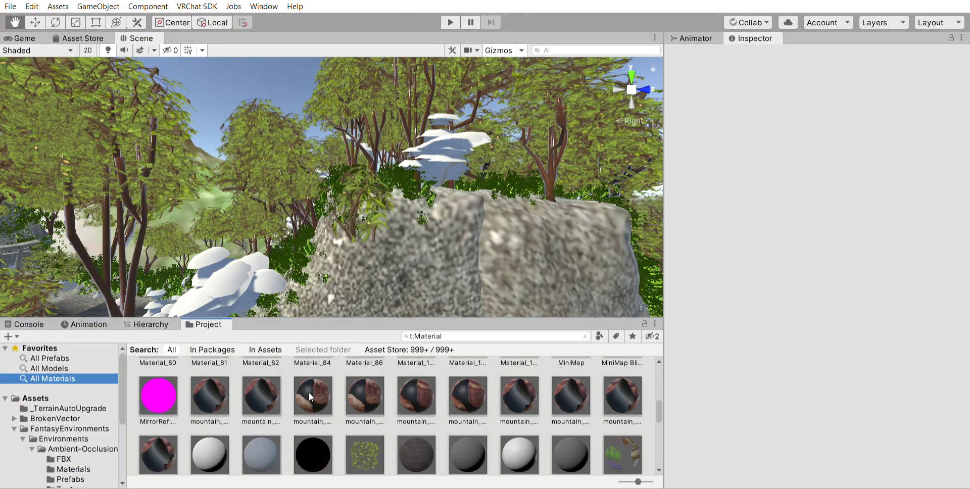
pyautogui.scroll(-6, 364, 411)
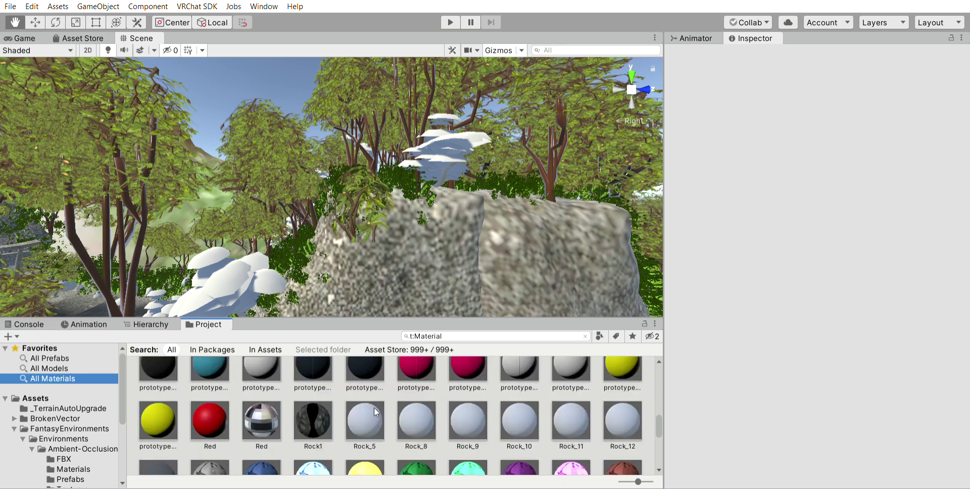
pyautogui.scroll(15, 373, 410)
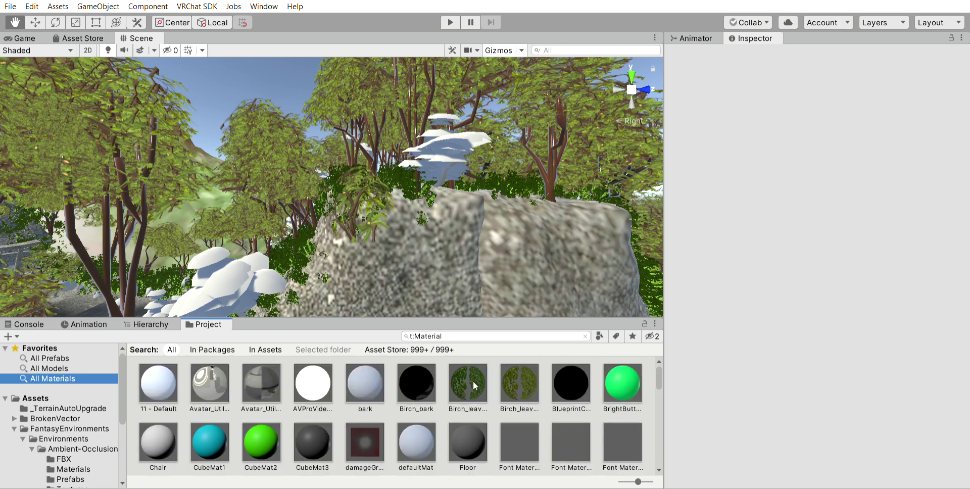
pyautogui.moveTo(401, 188); pyautogui.dragTo(281, 228)
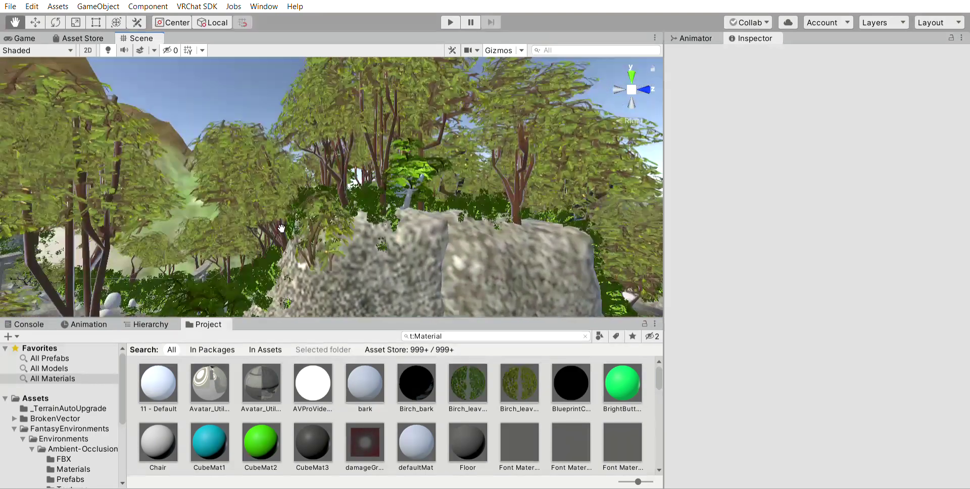
# - Select the Birch_leaves material for the bright green foliage above the large rock
pyautogui.scroll(10, 283, 230)
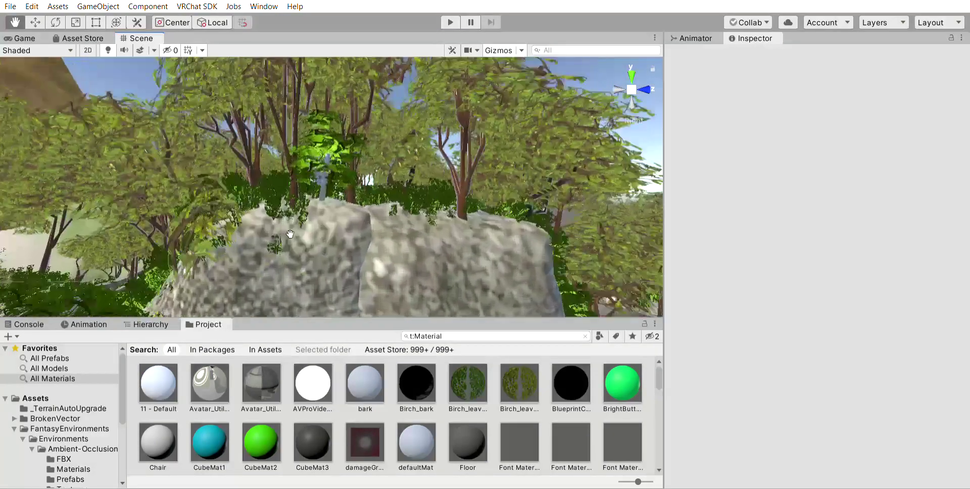
pyautogui.scroll(5, 293, 253)
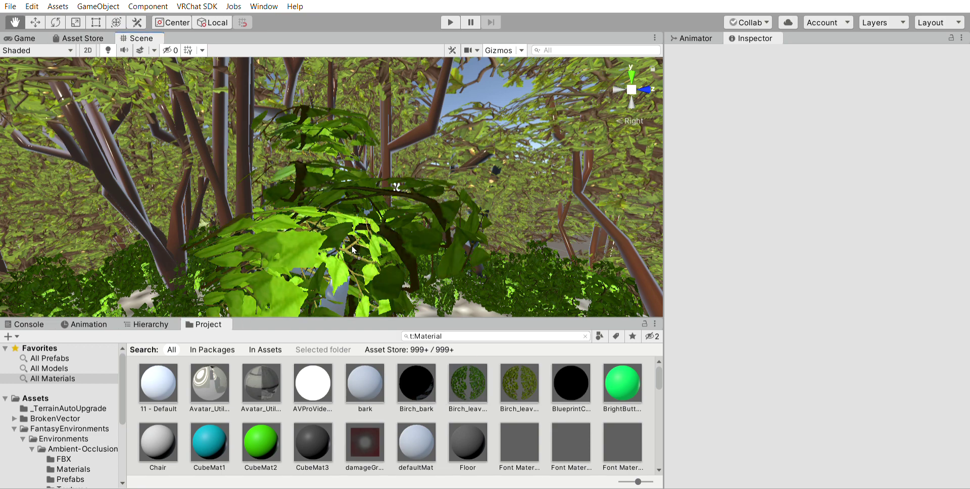
pyautogui.click(468, 384)
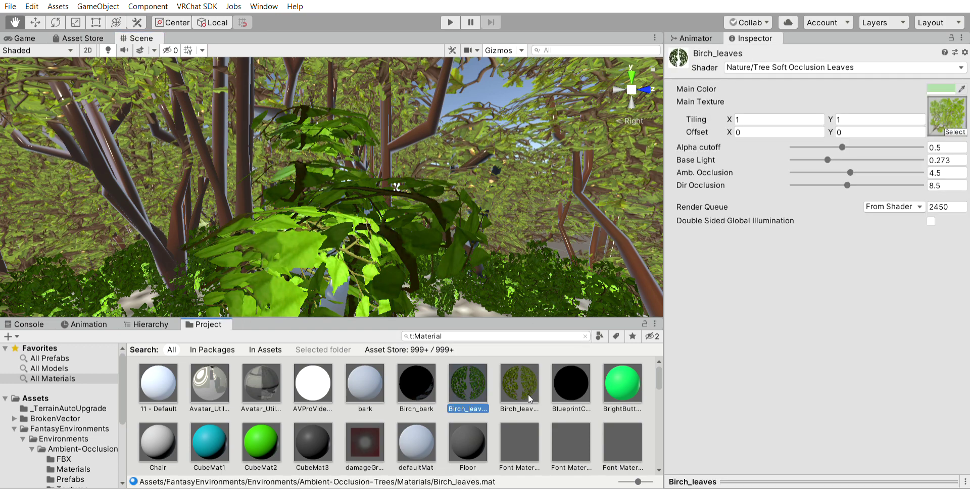
pyautogui.click(453, 329)
pyautogui.moveTo(450, 378); pyautogui.dragTo(330, 261)
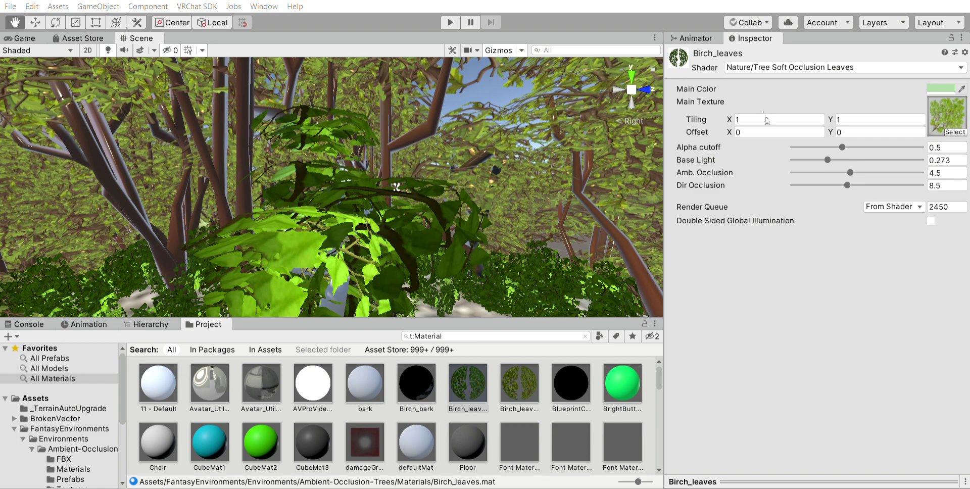
# - Try the VRChat/Mobile/Standard Lite and VRChat/Mobile/Particles/Multiply shaders on the Birch_leaves material
pyautogui.hotkey('ctrl', 'z')
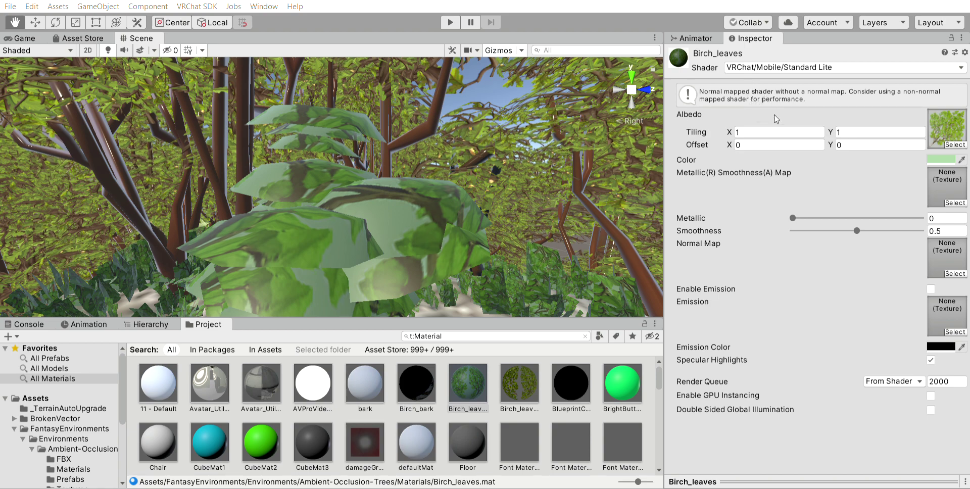
pyautogui.hotkey('ctrl', 'z')
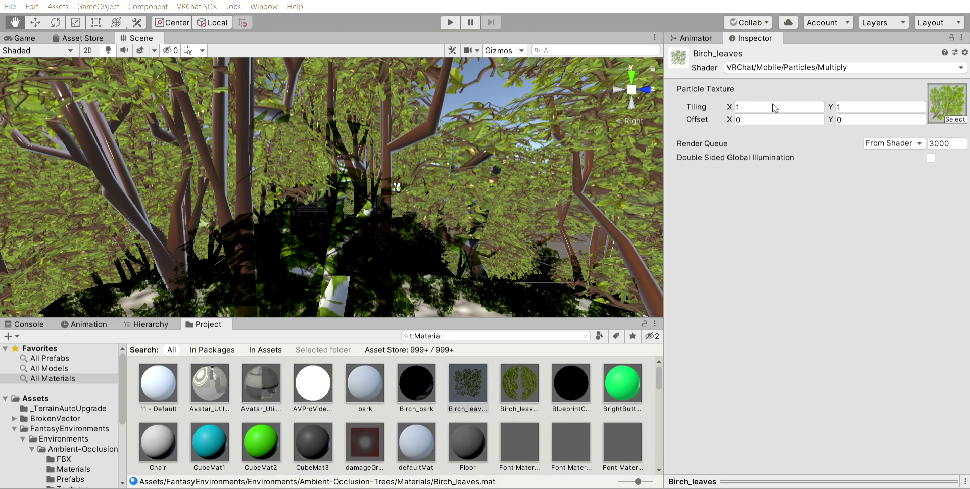
pyautogui.hotkey('ctrl', 'z')
# - Set the Birch_leaves shader to VRChat/Mobile/Particles/Alpha Blended and check the foliage around the large rock
pyautogui.scroll(-10, 562, 119)
pyautogui.scroll(-3, 562, 119)
pyautogui.scroll(10, 383, 184)
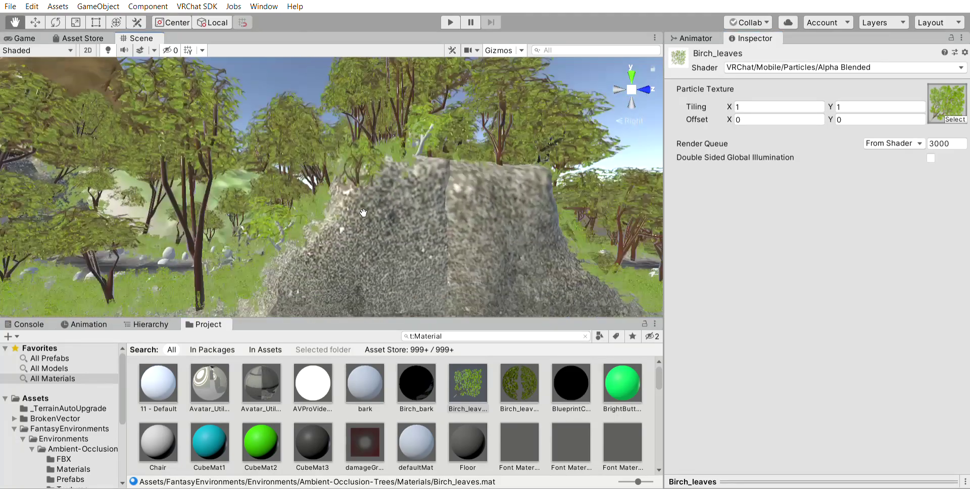
pyautogui.scroll(5, 384, 184)
pyautogui.scroll(-8, 238, 242)
pyautogui.moveTo(317, 244); pyautogui.dragTo(313, 225)
pyautogui.scroll(3, 313, 225)
# - Set the Birch_bark material's Base Light to 0.255 and Amb. Occlusion to 1.07
pyautogui.click(423, 367)
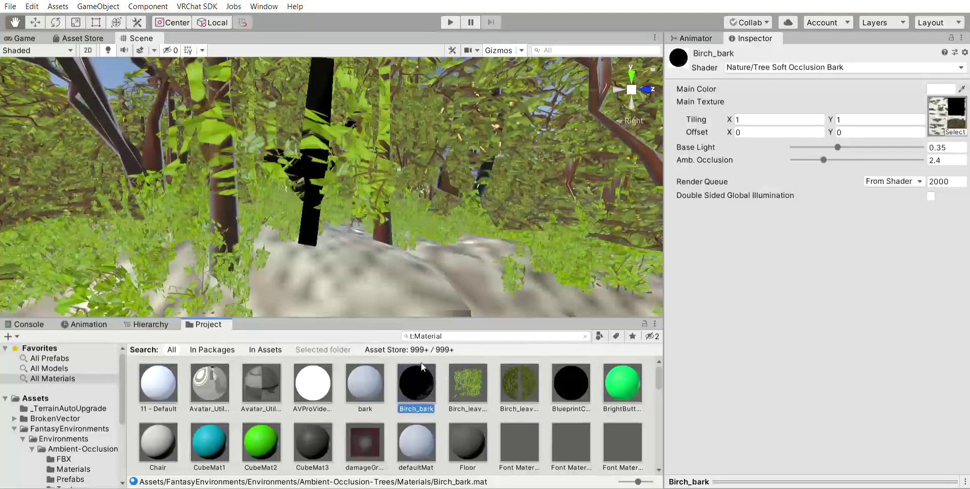
pyautogui.scroll(-3, 411, 357)
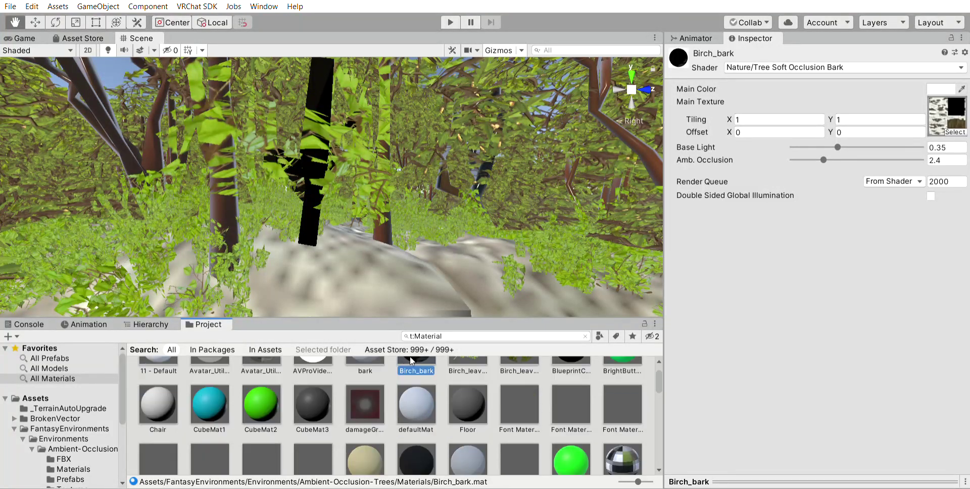
pyautogui.scroll(-3, 410, 356)
pyautogui.moveTo(407, 394)
pyautogui.mouseDown()
pyautogui.moveTo(316, 230)
pyautogui.moveTo(403, 359)
pyautogui.mouseUp()
pyautogui.scroll(6, 404, 360)
pyautogui.moveTo(425, 393)
pyautogui.mouseDown()
pyautogui.moveTo(325, 244)
pyautogui.moveTo(360, 311)
pyautogui.moveTo(434, 383)
pyautogui.mouseUp()
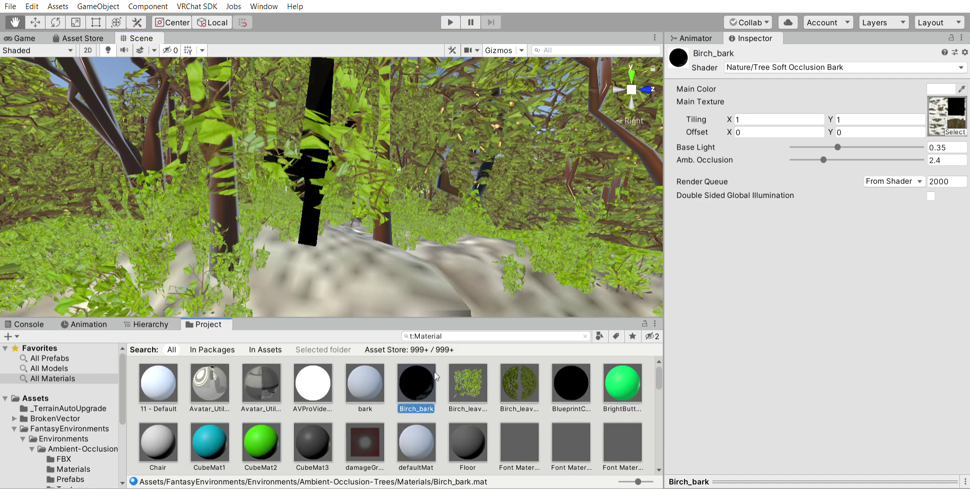
pyautogui.moveTo(838, 148); pyautogui.dragTo(843, 134)
pyautogui.moveTo(837, 146); pyautogui.dragTo(808, 146)
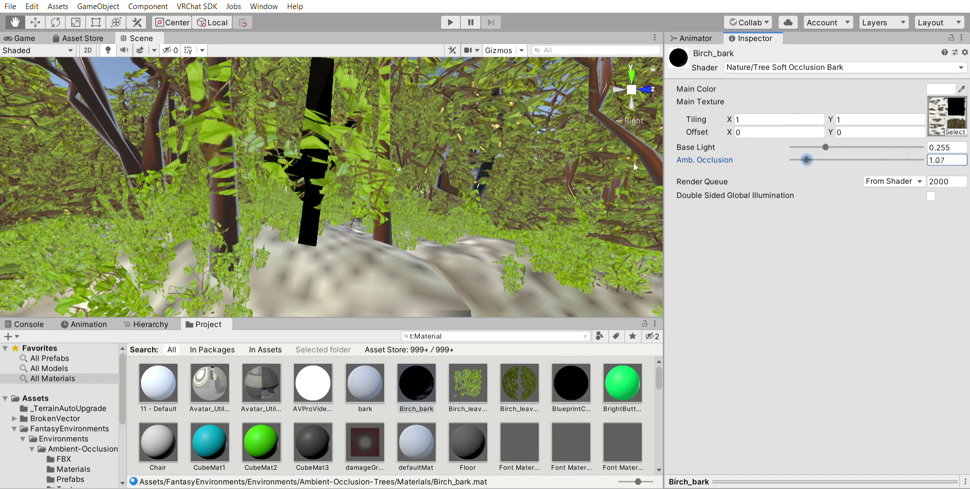
# - Apply a reddish-brown mountain material to the black tree trunk above the large rock
pyautogui.scroll(-10, 534, 361)
pyautogui.moveTo(365, 390); pyautogui.dragTo(318, 221)
pyautogui.scroll(-1, 464, 384)
pyautogui.moveTo(468, 392); pyautogui.dragTo(310, 210)
pyautogui.scroll(3, 358, 261)
# - Try the VRChat/Mobile/Standard Lite shader on the nine mountain materials
pyautogui.click(312, 380)
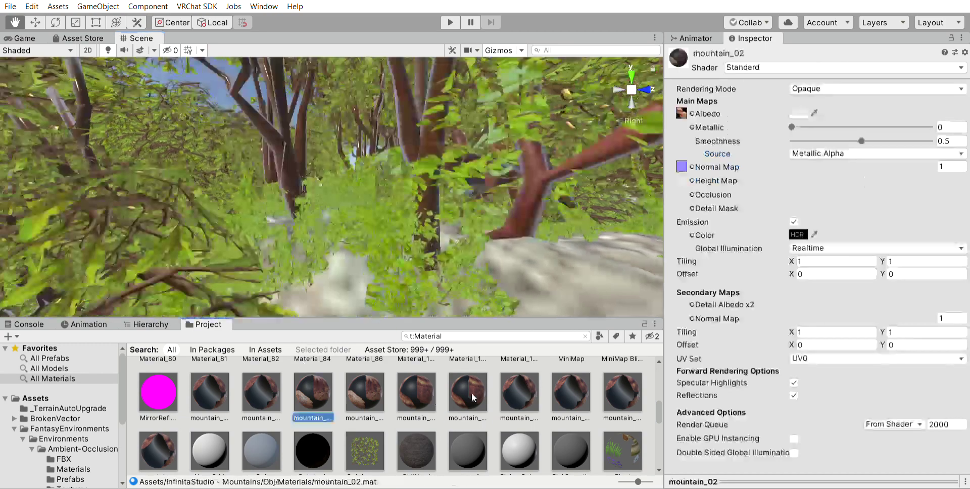
pyautogui.click(210, 393)
pyautogui.keyDown('shift'); pyautogui.click(623, 392); pyautogui.keyUp('shift')
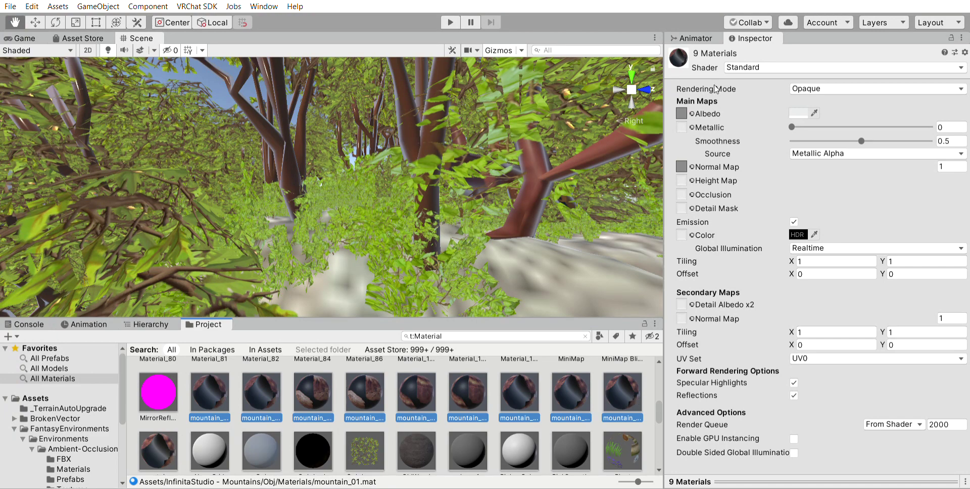
pyautogui.click(738, 56)
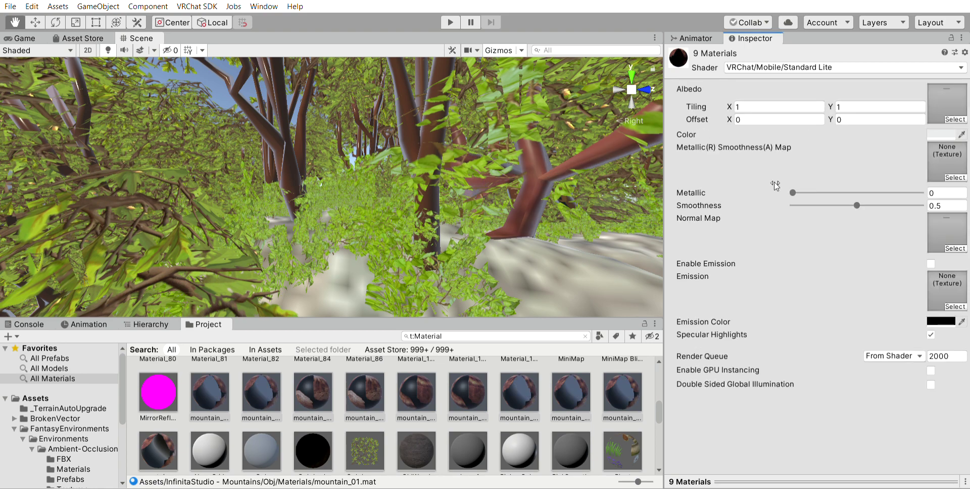
pyautogui.hotkey('ctrl', 'z')
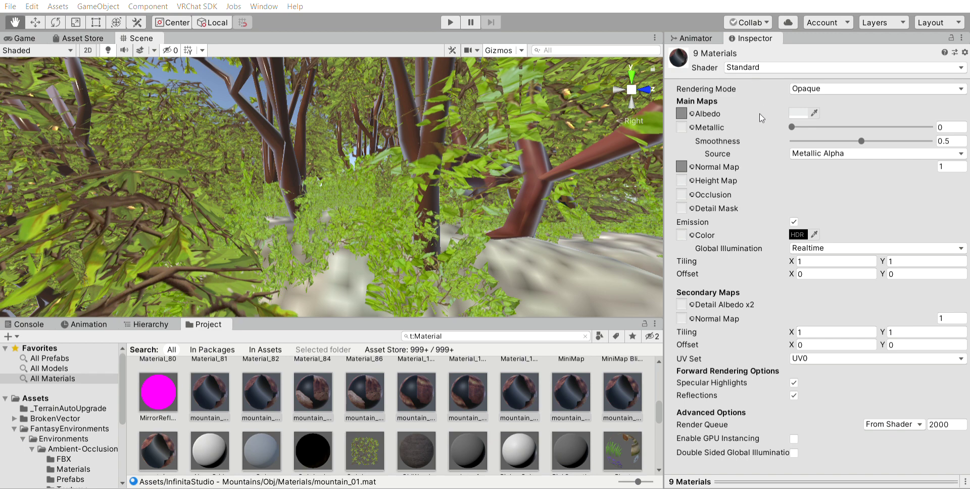
# - Inspect the mountain materials' albedo and normal maps and locate the albedo texture of mountain_03_diffuse in the project
pyautogui.click(684, 112)
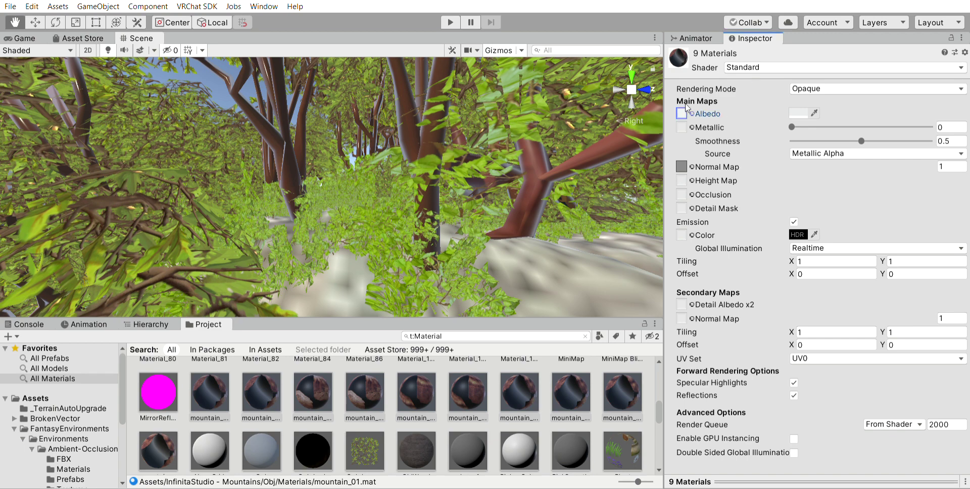
pyautogui.click(700, 171)
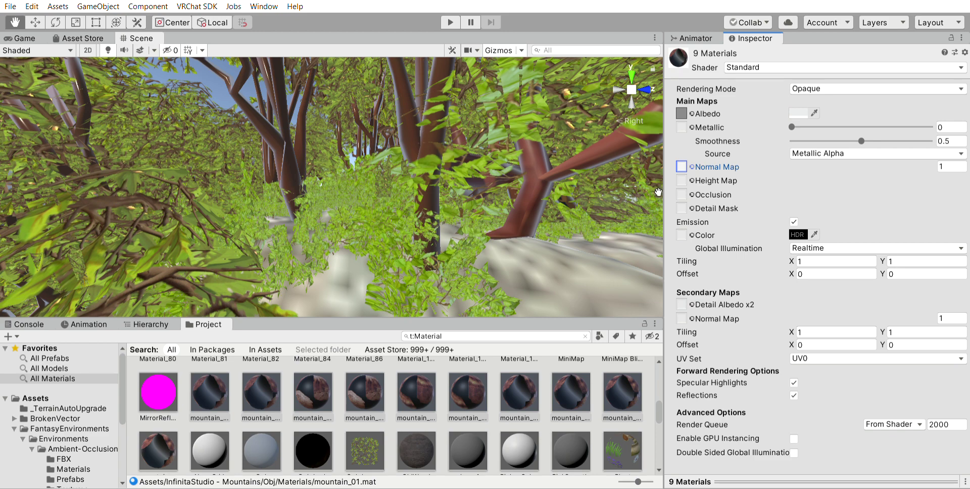
pyautogui.click(465, 392)
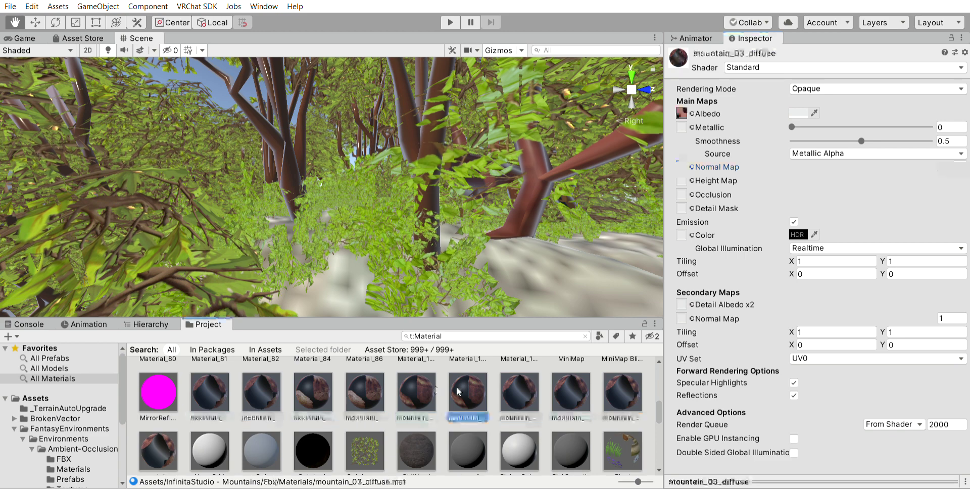
pyautogui.click(682, 111)
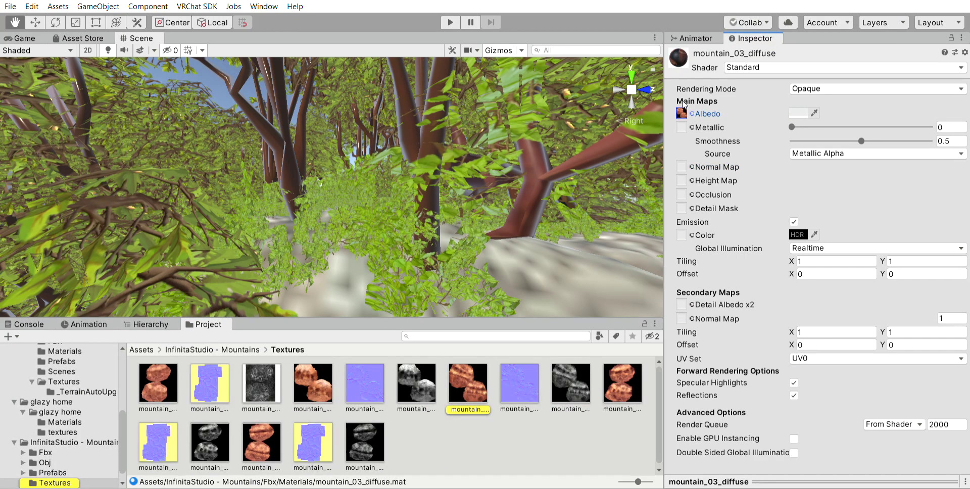
# - Apply a mountain albedo texture from the InfinitaStudio - Mountains Textures folder to the den_tr_01 tree trunks
pyautogui.click(74, 463)
pyautogui.click(73, 469)
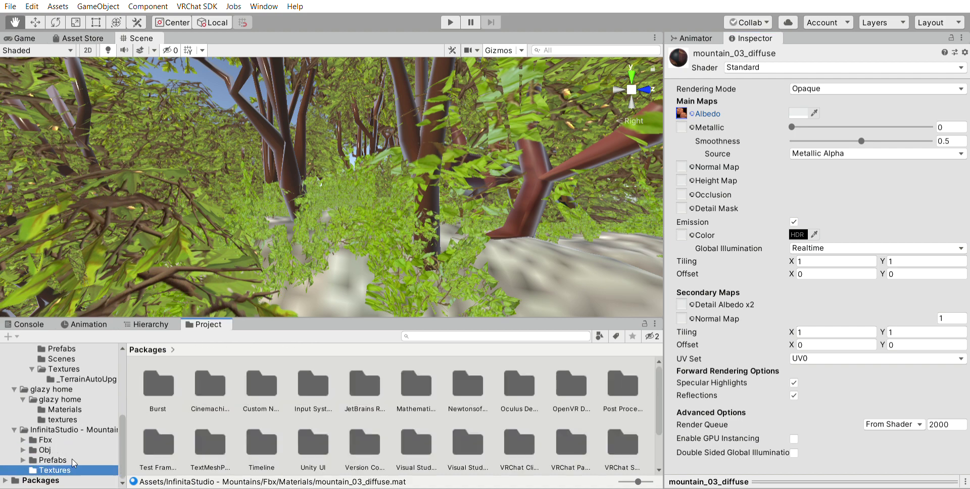
pyautogui.click(464, 368)
pyautogui.click(444, 181)
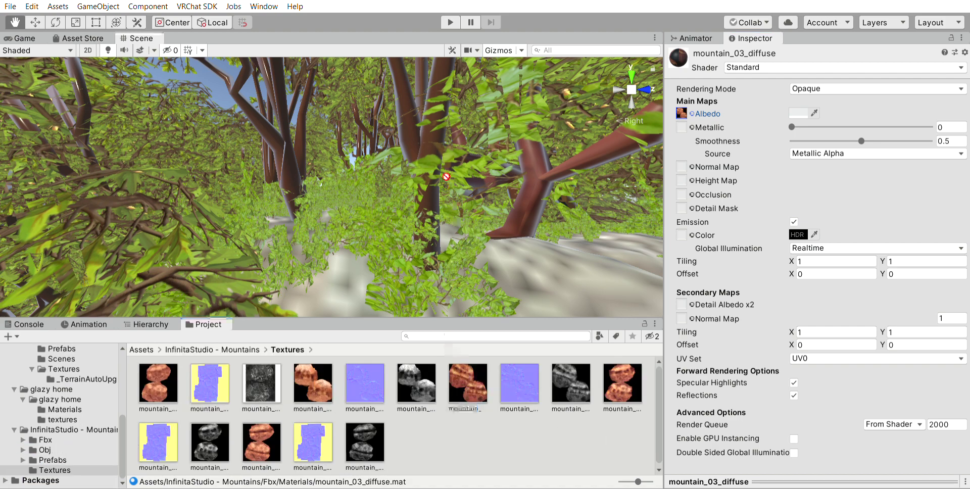
pyautogui.click(34, 23)
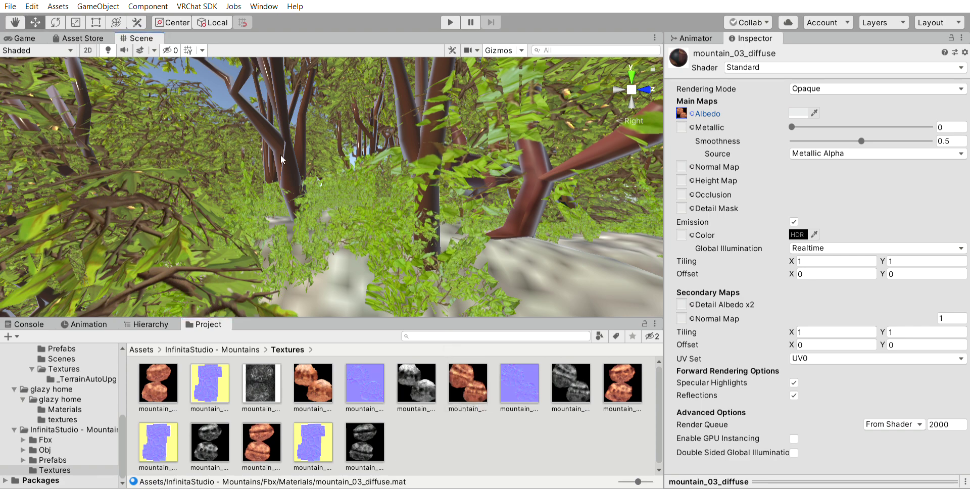
pyautogui.click(251, 132)
pyautogui.moveTo(293, 154); pyautogui.dragTo(292, 157)
pyautogui.press('Escape')
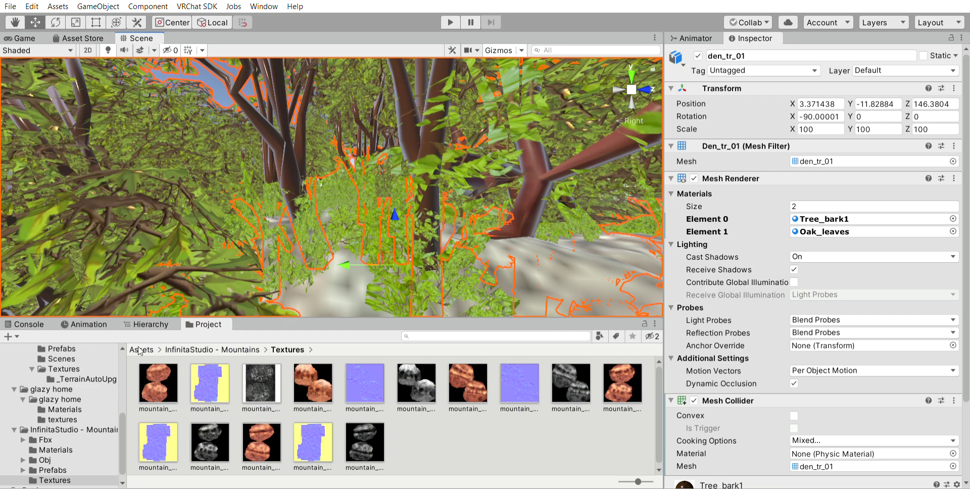
# - Apply the mountain material from the InfinitaStudio - Mountains Materials folder to the tree trunks and inspect the map
pyautogui.click(84, 448)
pyautogui.moveTo(157, 382); pyautogui.dragTo(269, 168)
pyautogui.scroll(-5, 269, 168)
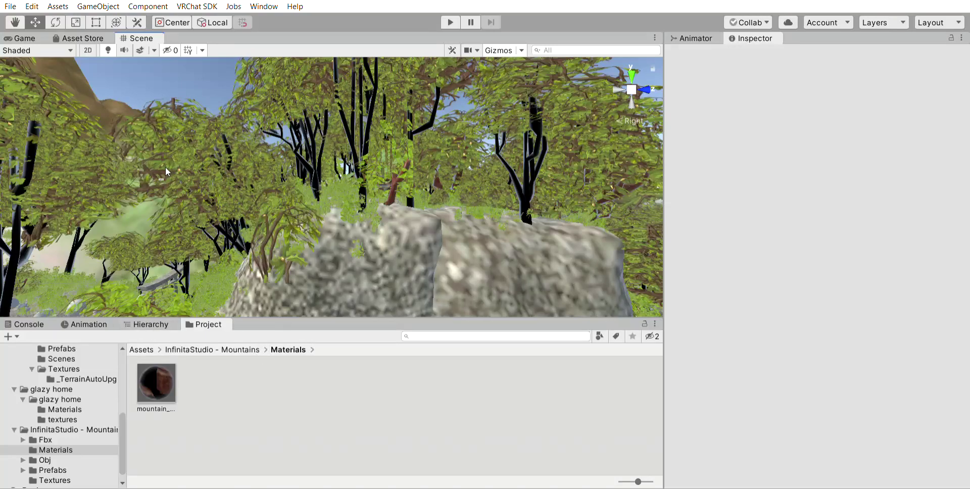
pyautogui.click(187, 64)
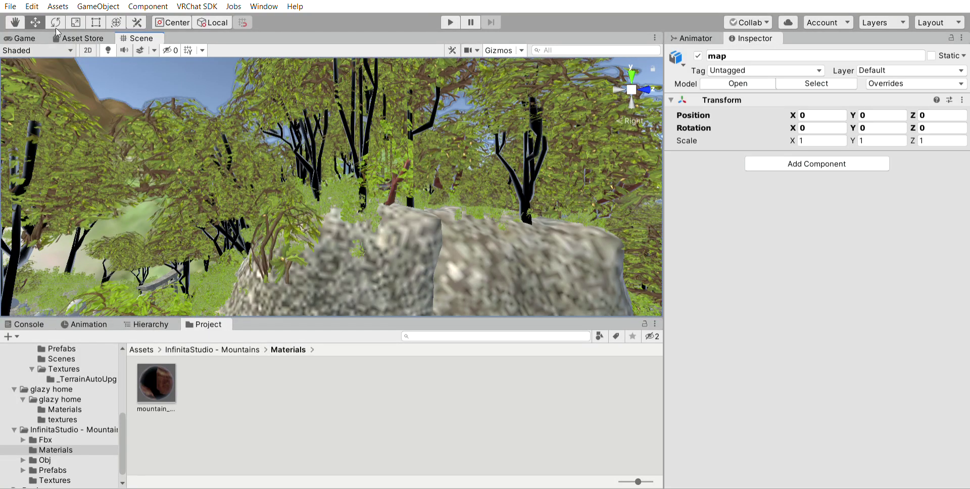
pyautogui.moveTo(353, 96); pyautogui.dragTo(323, 268, button='middle')
pyautogui.moveTo(156, 382); pyautogui.dragTo(307, 234)
pyautogui.moveTo(317, 238); pyautogui.dragTo(503, 188, button='middle')
pyautogui.scroll(10, 84, 384)
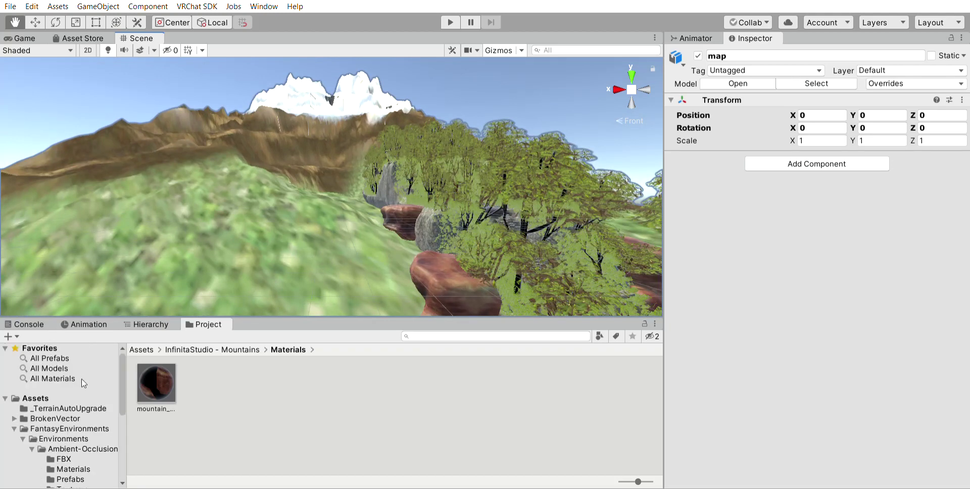
# - Try placing and rotating the untextured Clifftile Concave model beside the path in top view
pyautogui.click(76, 368)
pyautogui.moveTo(455, 253); pyautogui.dragTo(344, 226, button='middle')
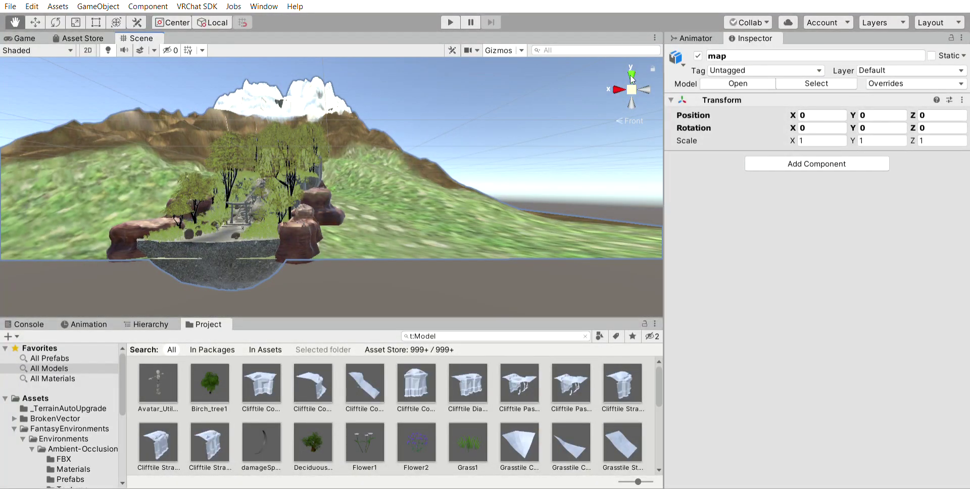
pyautogui.click(632, 74)
pyautogui.moveTo(265, 380); pyautogui.dragTo(210, 133)
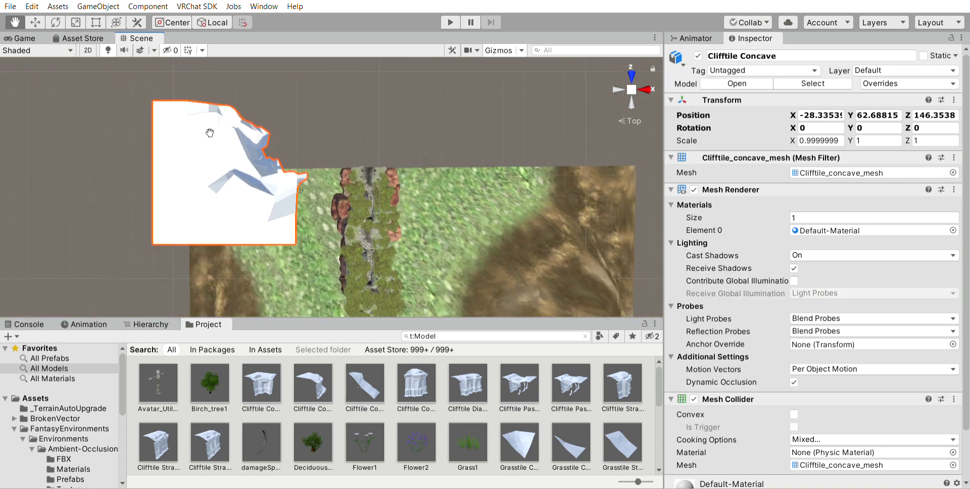
pyautogui.scroll(-2, 210, 132)
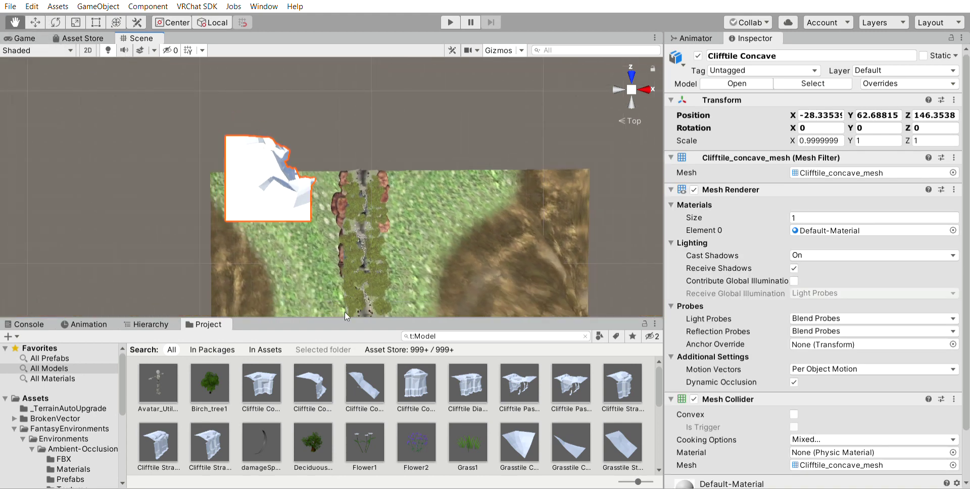
pyautogui.scroll(-3, 354, 364)
pyautogui.click(56, 22)
pyautogui.moveTo(222, 167); pyautogui.dragTo(512, 270)
pyautogui.hotkey('ctrl', 'z')
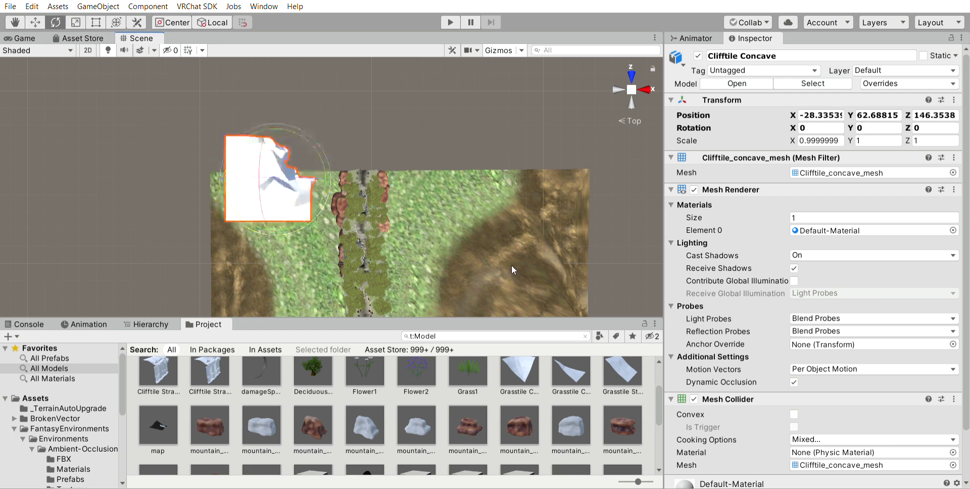
pyautogui.hotkey('ctrl', 'z')
# - List all project prefabs and place the textured Clifftile Concave prefab on the grass beside the end of the path
pyautogui.click(106, 359)
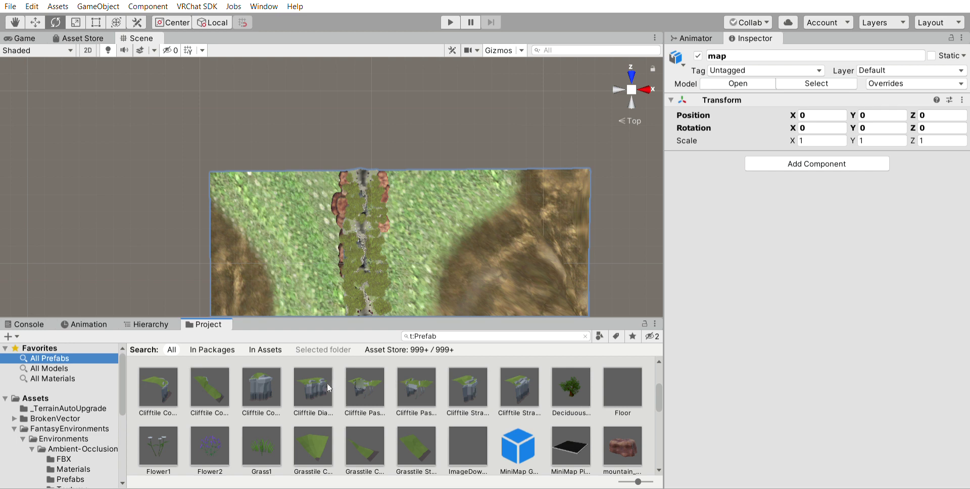
pyautogui.scroll(-2, 327, 383)
pyautogui.scroll(5, 327, 384)
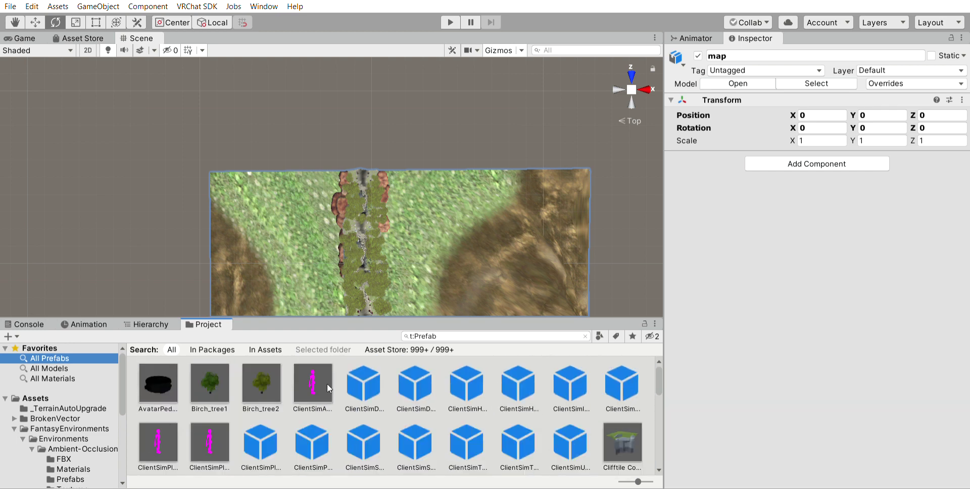
pyautogui.scroll(-1, 327, 383)
pyautogui.moveTo(629, 405); pyautogui.dragTo(202, 164)
# - Rotate the Clifftile Concave prefab about its vertical axis to about 84.3 degrees
pyautogui.scroll(-3, 202, 164)
pyautogui.moveTo(278, 129); pyautogui.dragTo(341, 123)
pyautogui.hotkey('ctrl', 'z')
pyautogui.moveTo(278, 132); pyautogui.dragTo(399, 133)
# - Lower the Clifftile Concave prefab to ground level at about Y -7.6 and view it from above
pyautogui.click(618, 85)
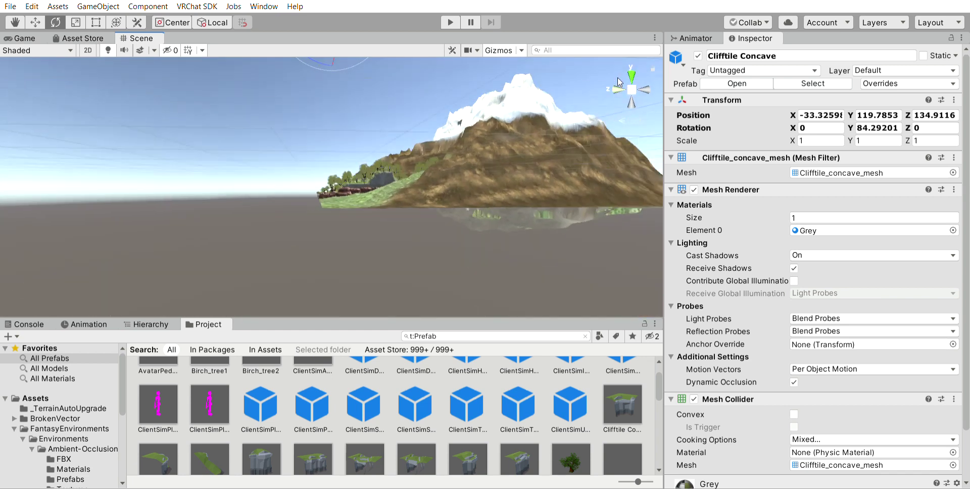
pyautogui.click(35, 23)
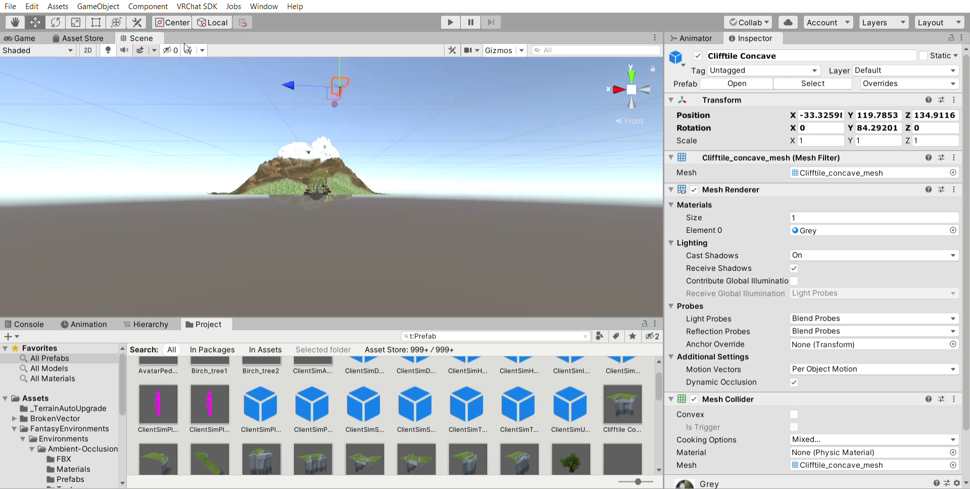
pyautogui.scroll(-2, 391, 106)
pyautogui.moveTo(339, 59); pyautogui.dragTo(339, 144)
pyautogui.scroll(3, 338, 144)
pyautogui.click(631, 76)
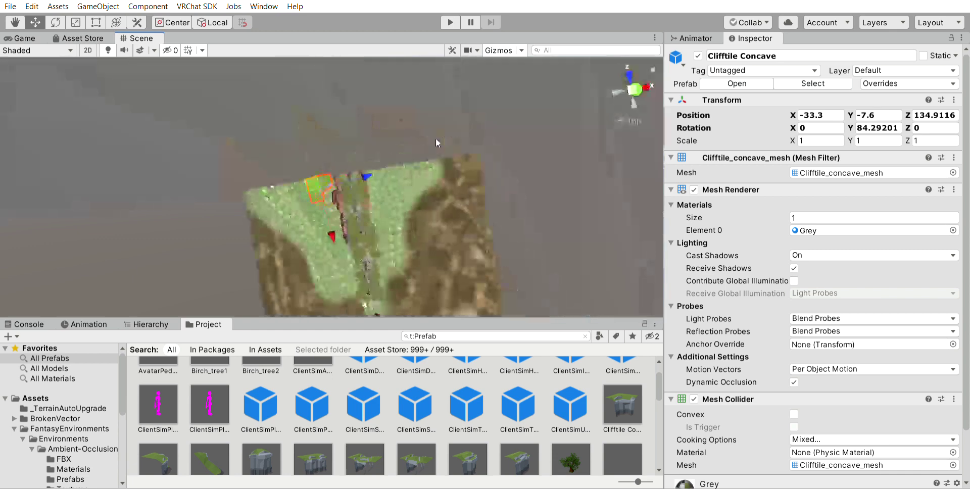
# - Move the Clifftile Concave prefab beyond the edge of the grass to about X -114.7, Y -18.4, Z 141.1
pyautogui.moveTo(323, 227); pyautogui.dragTo(320, 202)
pyautogui.moveTo(318, 163); pyautogui.dragTo(240, 172)
pyautogui.click(15, 22)
pyautogui.moveTo(301, 129); pyautogui.dragTo(325, 136)
pyautogui.click(647, 81)
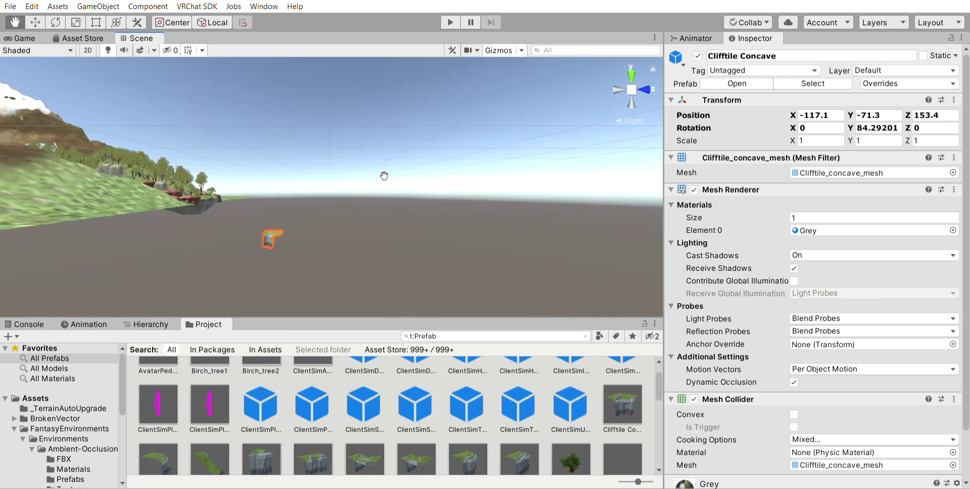
pyautogui.click(36, 22)
pyautogui.moveTo(301, 202); pyautogui.dragTo(241, 271)
pyautogui.moveTo(254, 196); pyautogui.dragTo(254, 184)
pyautogui.click(618, 81)
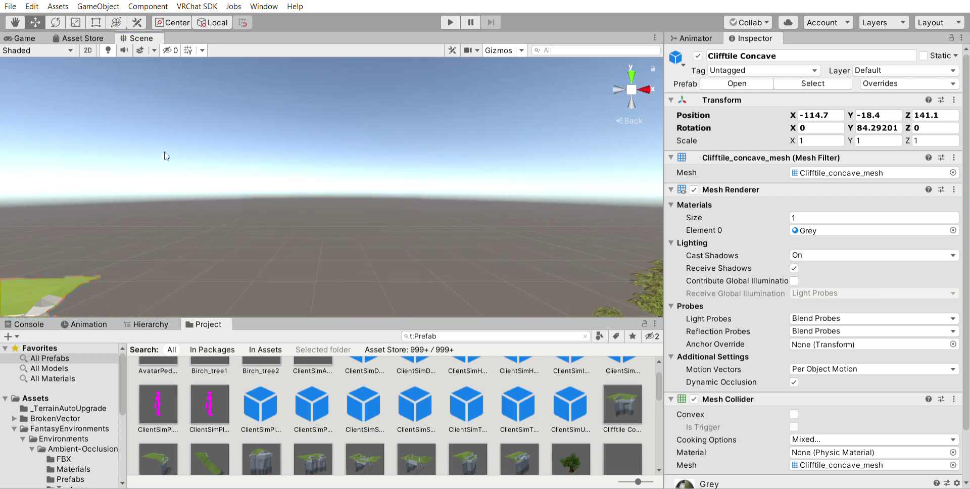
# - Shift the Clifftile Concave prefab against the corner of the grass at about X -105.1, Y -17.7, Z 149.2 and check it from above
pyautogui.click(157, 123)
pyautogui.click(22, 37)
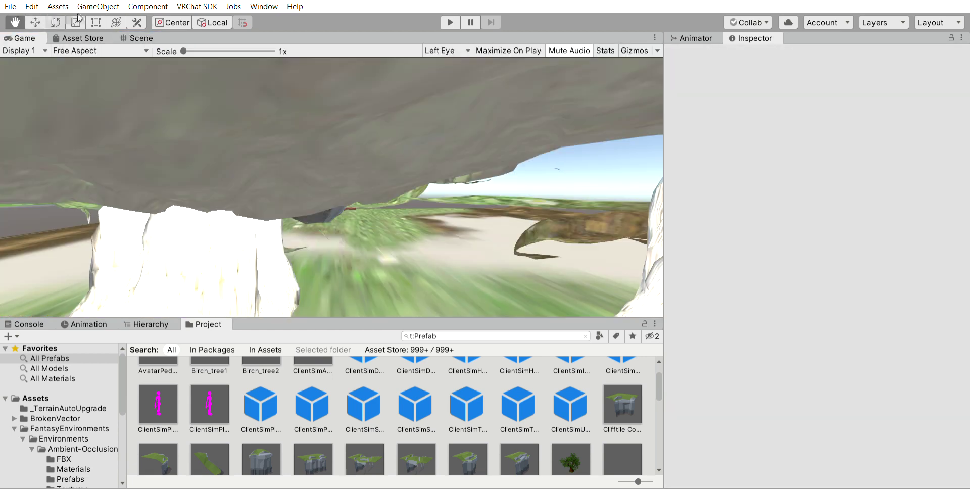
pyautogui.click(141, 38)
pyautogui.moveTo(146, 60); pyautogui.dragTo(82, 91, button='right')
pyautogui.click(35, 22)
pyautogui.click(187, 248)
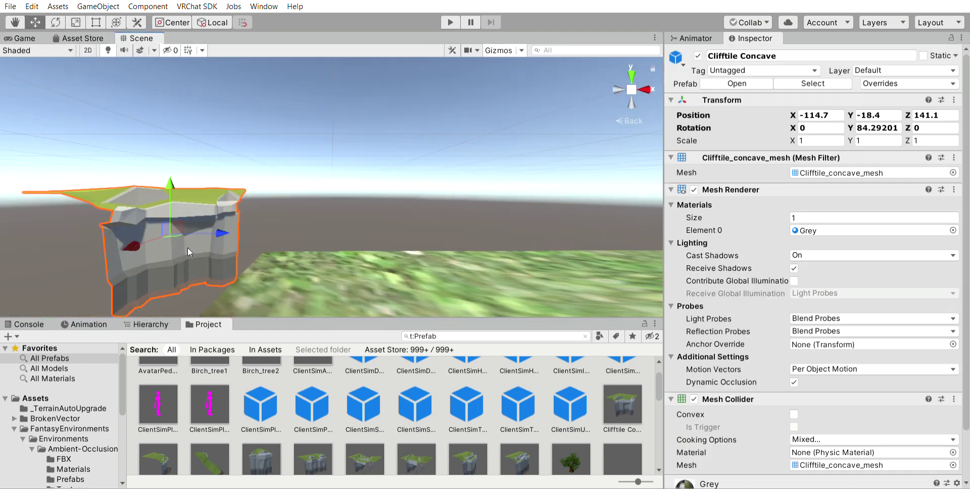
pyautogui.moveTo(172, 232); pyautogui.dragTo(289, 222)
pyautogui.moveTo(251, 169)
pyautogui.mouseDown()
pyautogui.moveTo(249, 156)
pyautogui.moveTo(253, 163)
pyautogui.mouseUp()
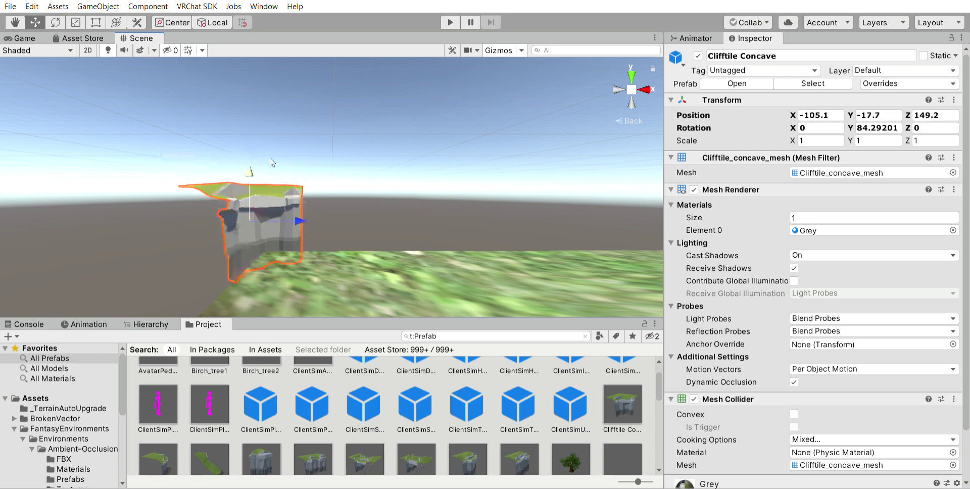
pyautogui.click(631, 76)
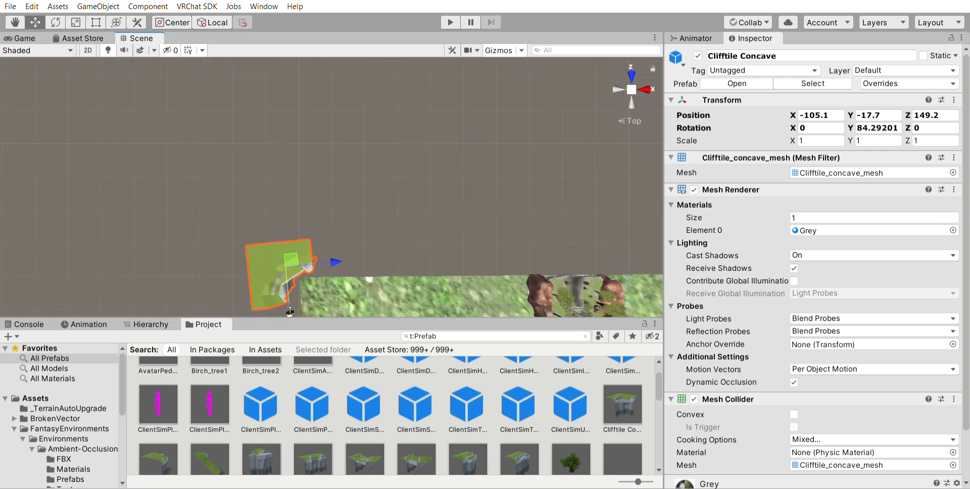
# - Delete the Clifftile Concave object from the scene
pyautogui.scroll(-5, 425, 412)
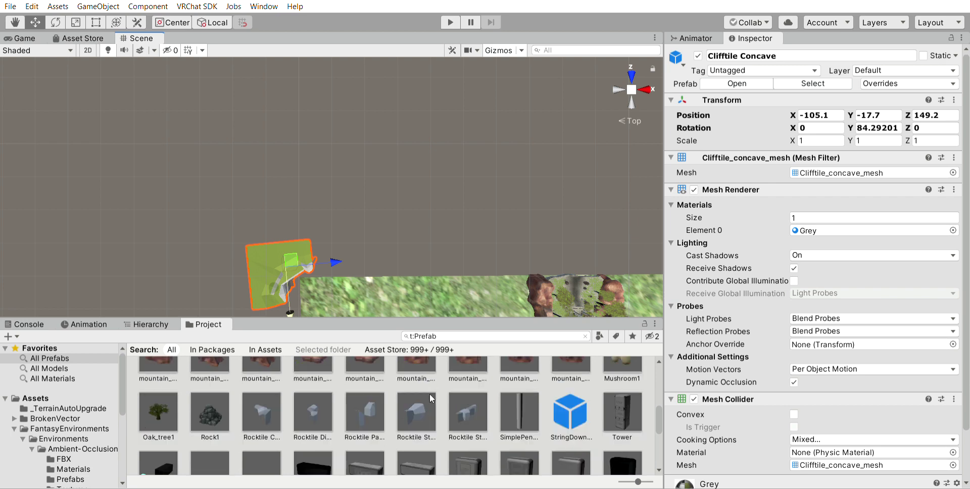
pyautogui.click(145, 323)
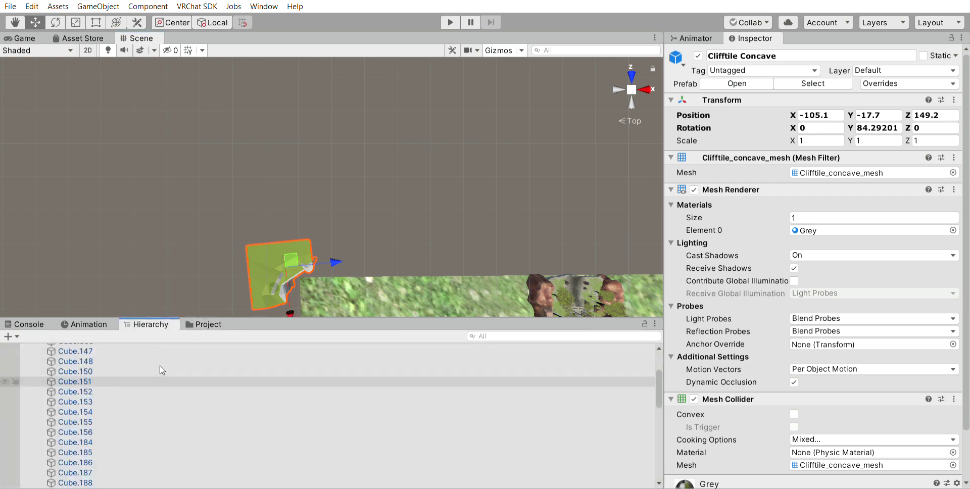
pyautogui.scroll(10, 159, 366)
pyautogui.press('Down')
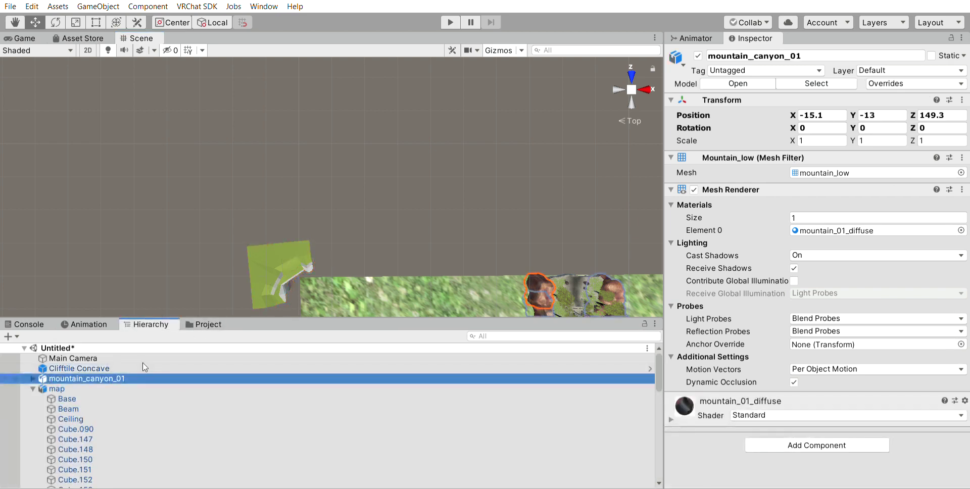
pyautogui.press('Up')
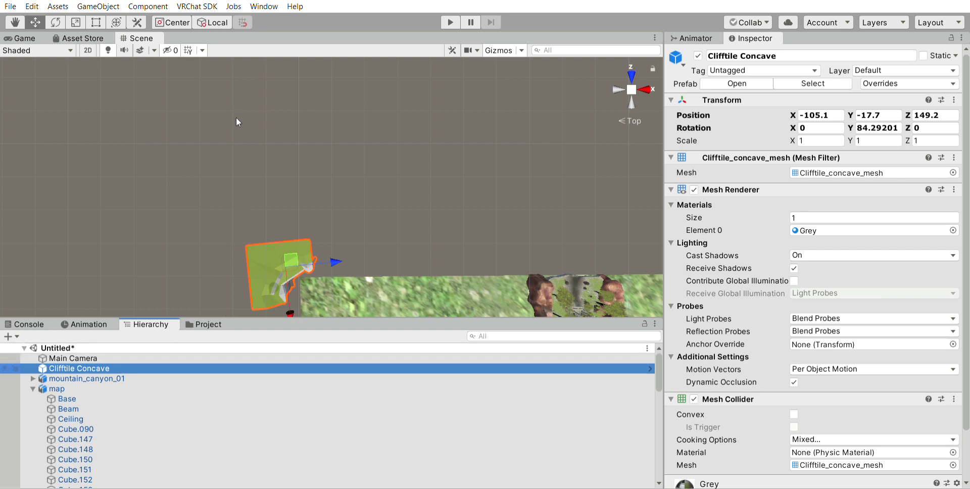
pyautogui.press('Delete')
# - Inspect the mountain and its path from the front and side, and go into the tatami room of the Japanese house
pyautogui.click(630, 77)
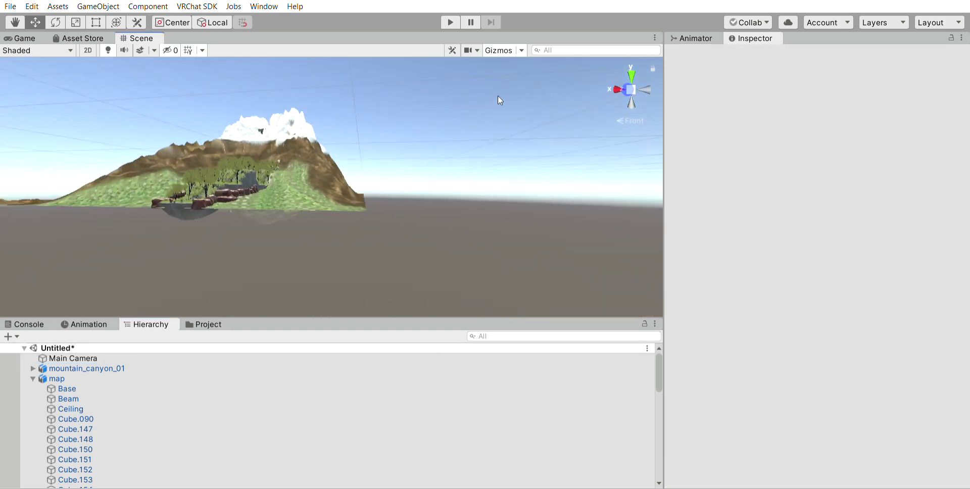
pyautogui.click(20, 22)
pyautogui.moveTo(293, 131); pyautogui.dragTo(372, 159)
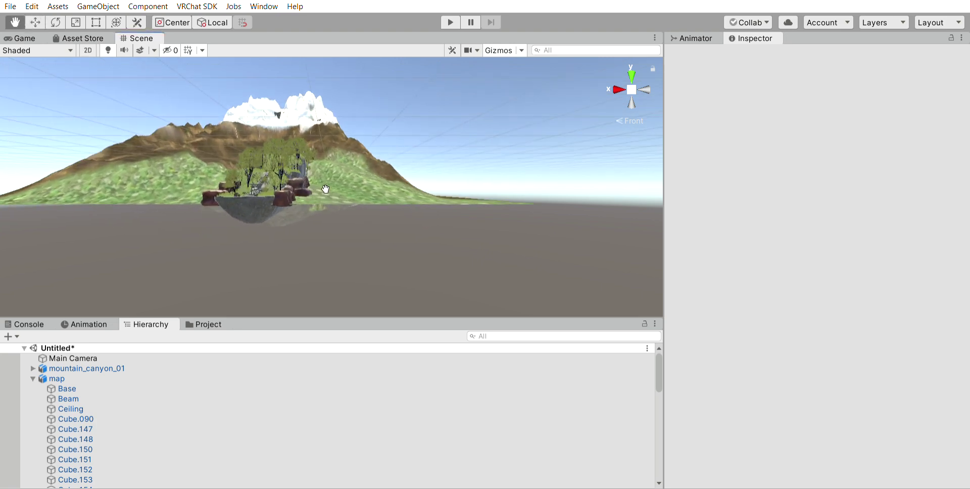
pyautogui.scroll(5, 299, 219)
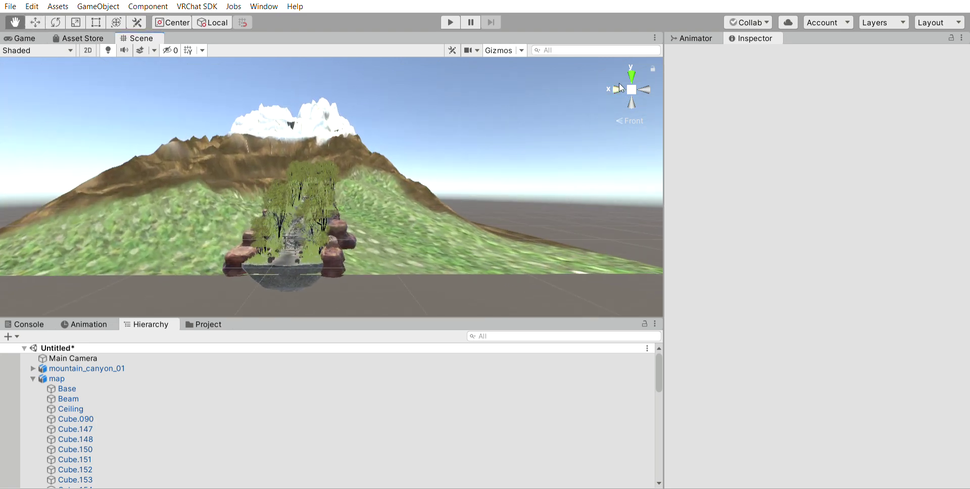
pyautogui.click(620, 88)
pyautogui.scroll(10, 192, 264)
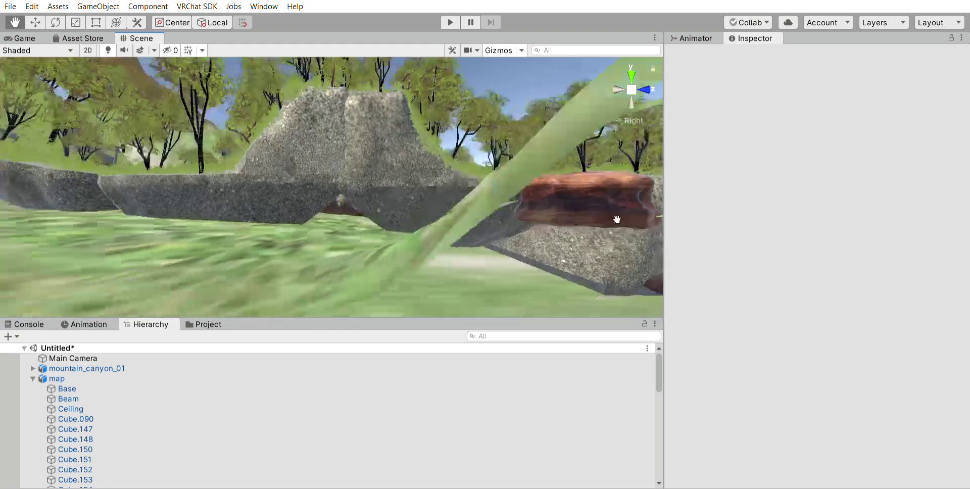
pyautogui.scroll(10, 403, 244)
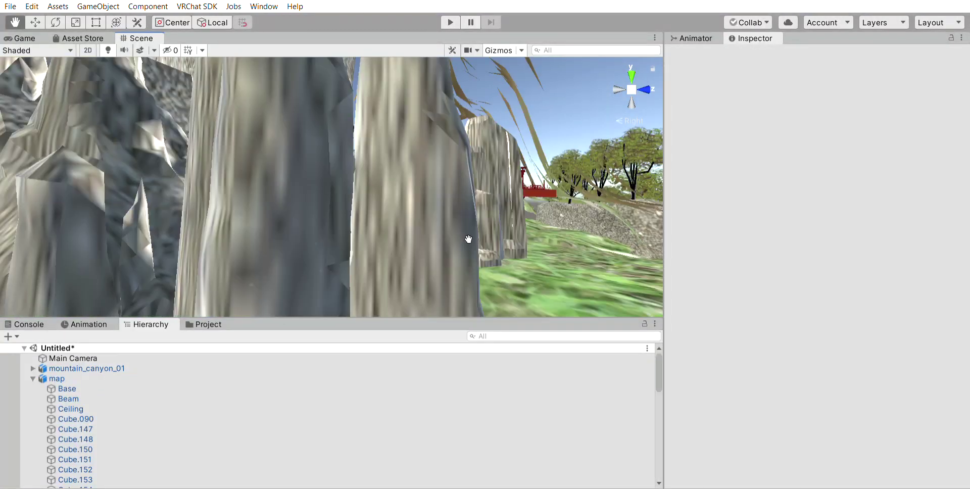
pyautogui.scroll(10, 370, 214)
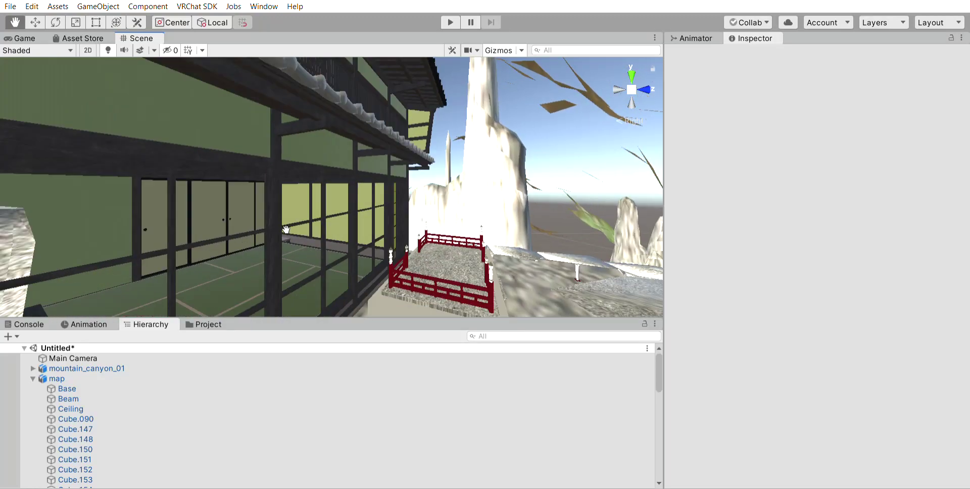
pyautogui.scroll(8, 286, 230)
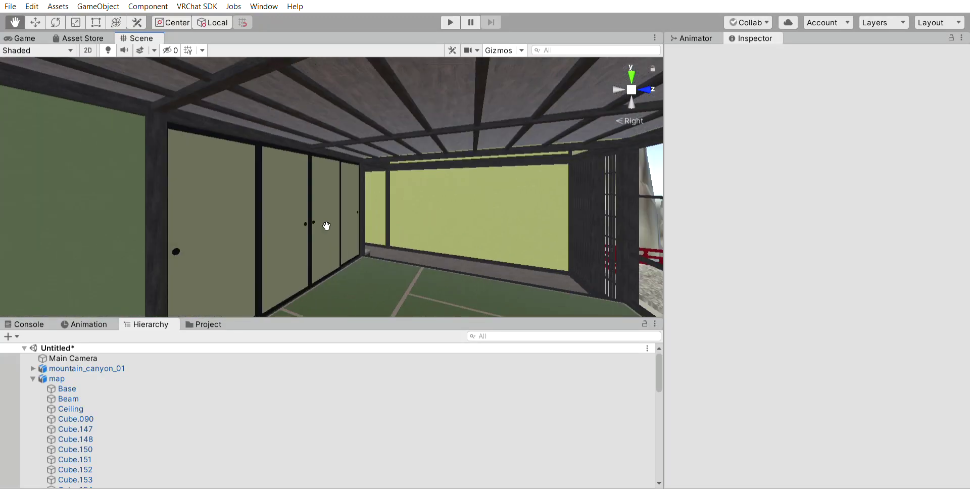
# - Select the nearest sliding door panel in the room and locate its Fusuma material in the project files
pyautogui.click(35, 22)
pyautogui.click(238, 217)
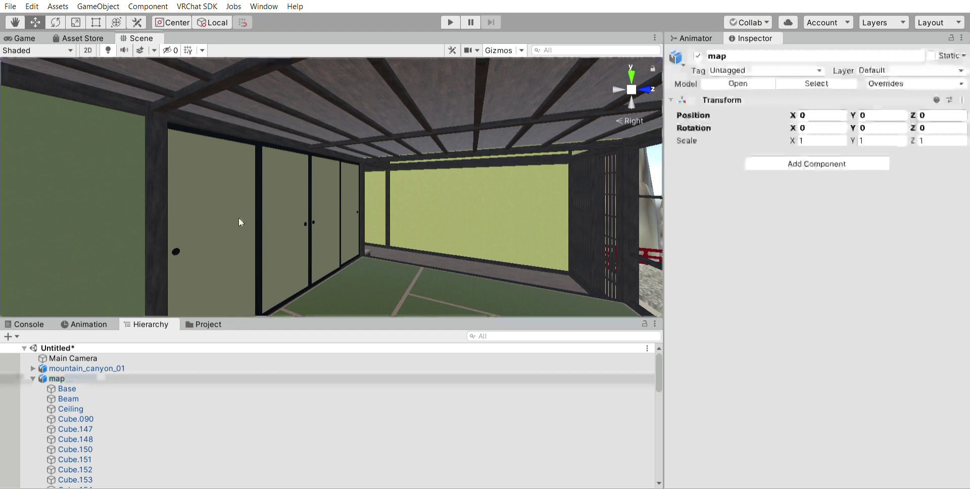
pyautogui.click(239, 217)
pyautogui.click(817, 231)
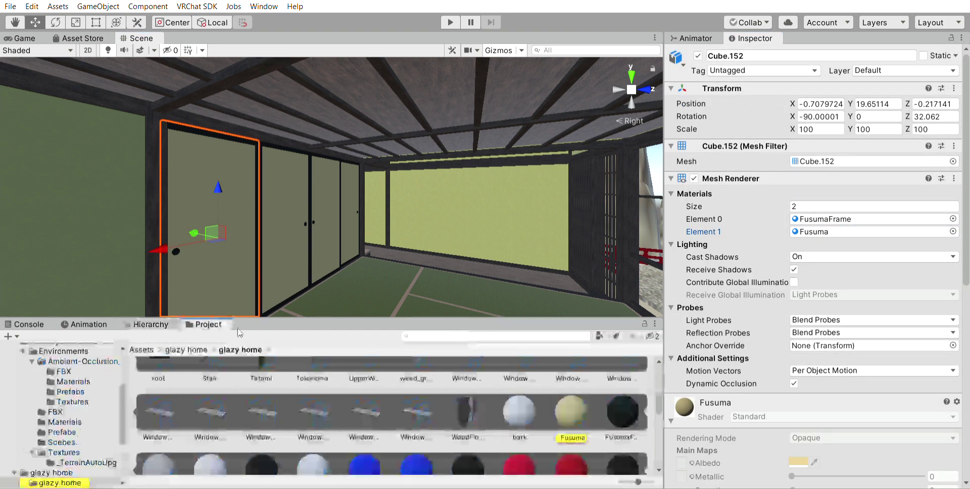
# - Browse the materials embedded in the map model, including OldWood, for one to use on the sliding doors
pyautogui.click(526, 396)
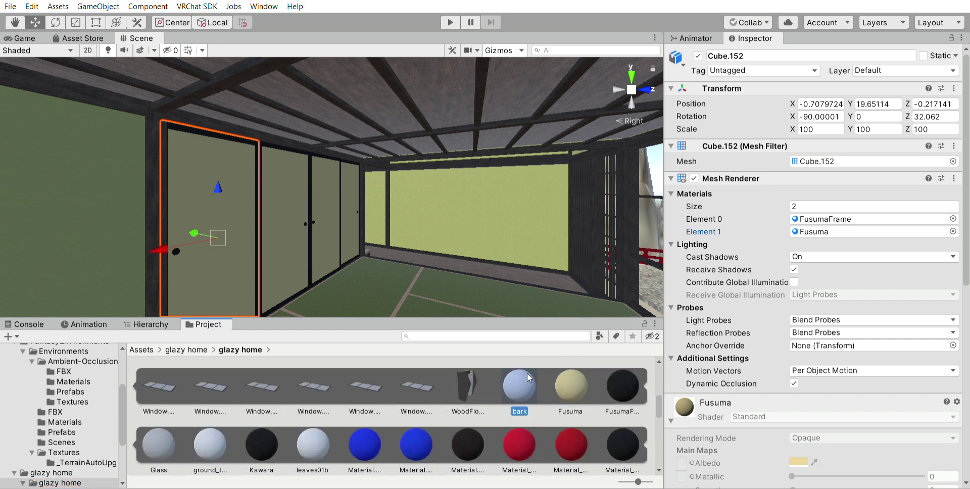
pyautogui.keyDown('shift'); pyautogui.click(623, 432); pyautogui.keyUp('shift')
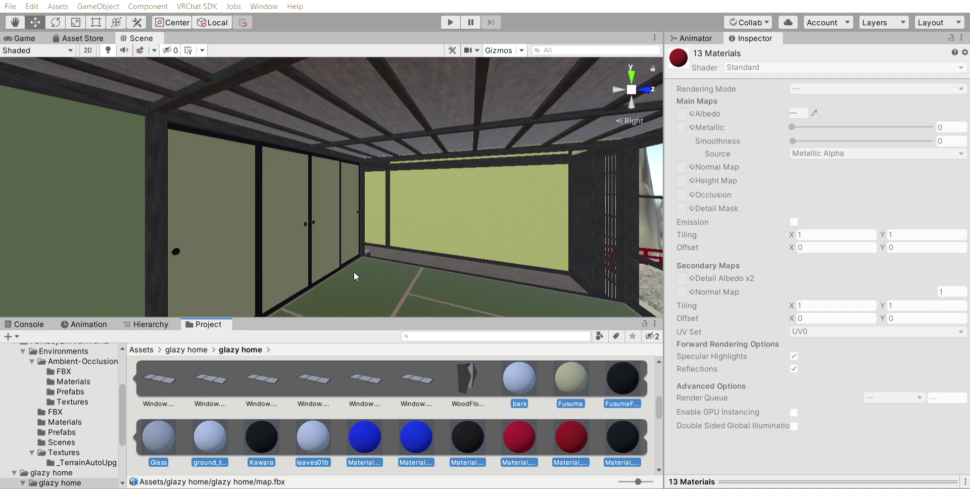
pyautogui.click(364, 437)
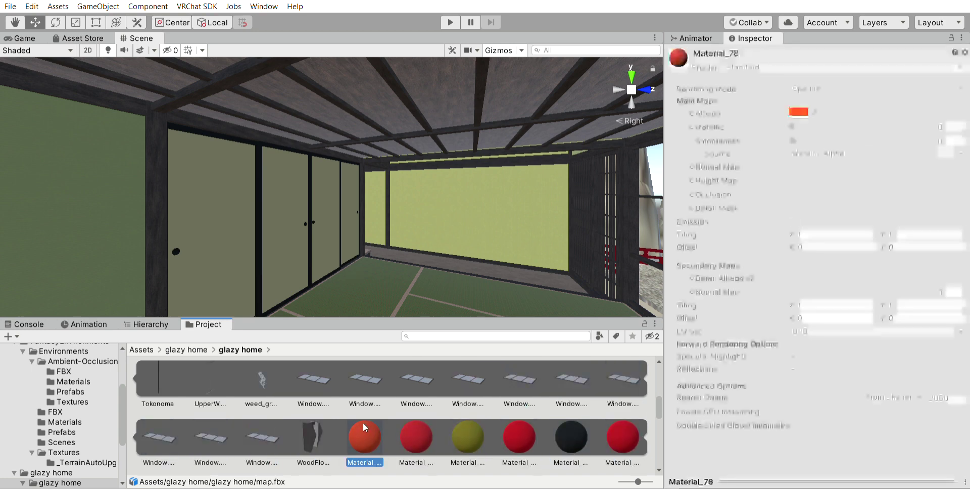
pyautogui.scroll(-3, 528, 404)
pyautogui.scroll(1, 528, 404)
pyautogui.click(317, 415)
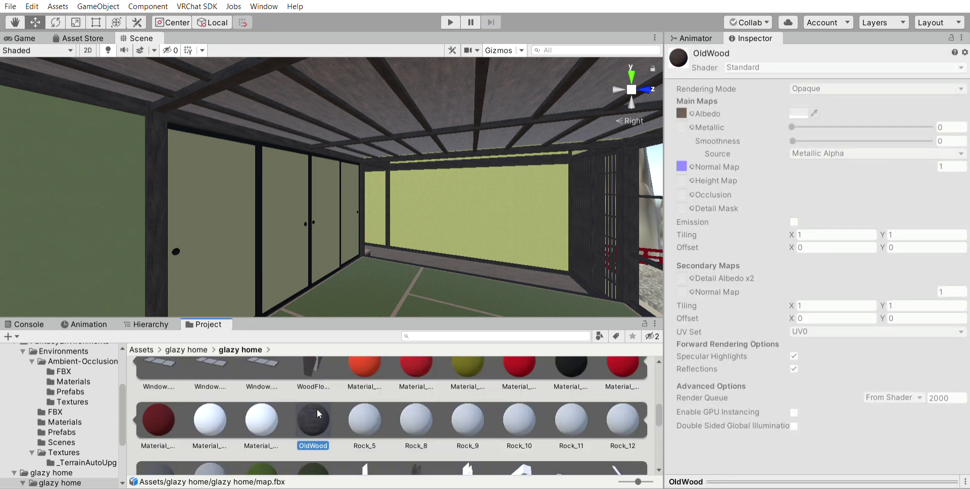
pyautogui.scroll(-10, 304, 410)
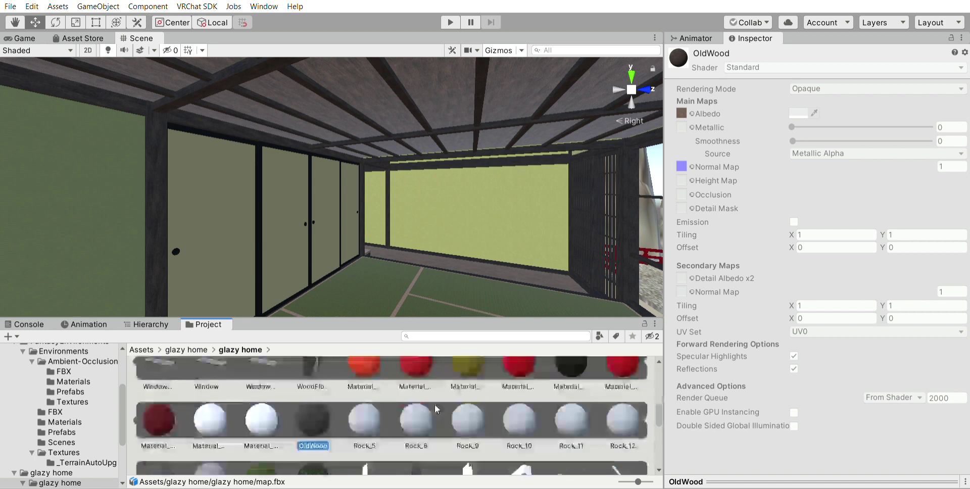
pyautogui.scroll(8, 372, 405)
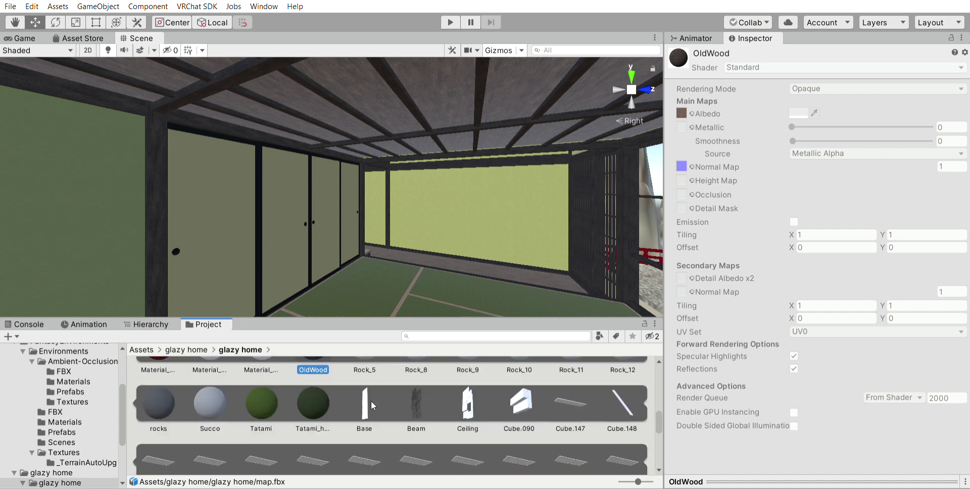
# - Try a red material on the sliding doors, undo it, and apply the green Tatami material to the doors instead
pyautogui.moveTo(520, 400); pyautogui.dragTo(247, 296)
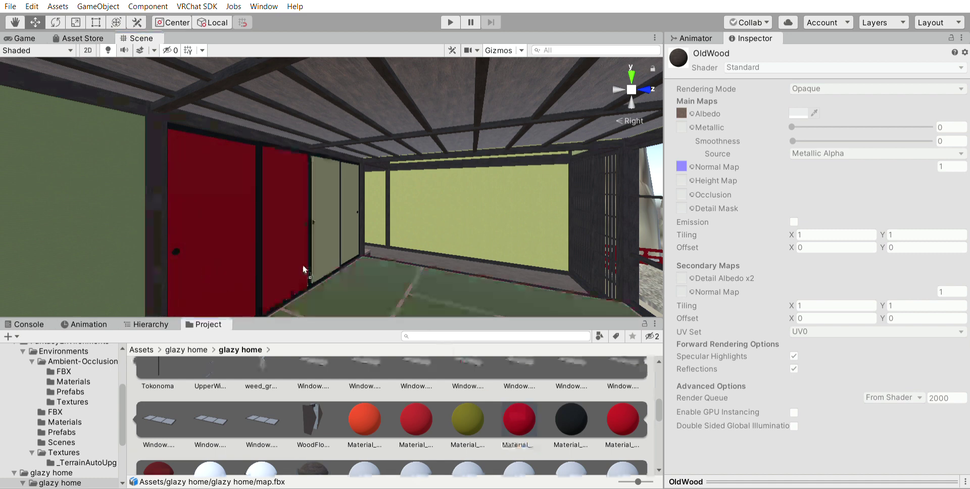
pyautogui.hotkey('ctrl', 'z')
pyautogui.scroll(-2, 465, 401)
pyautogui.moveTo(262, 424); pyautogui.dragTo(201, 291)
pyautogui.moveTo(270, 411); pyautogui.dragTo(292, 268)
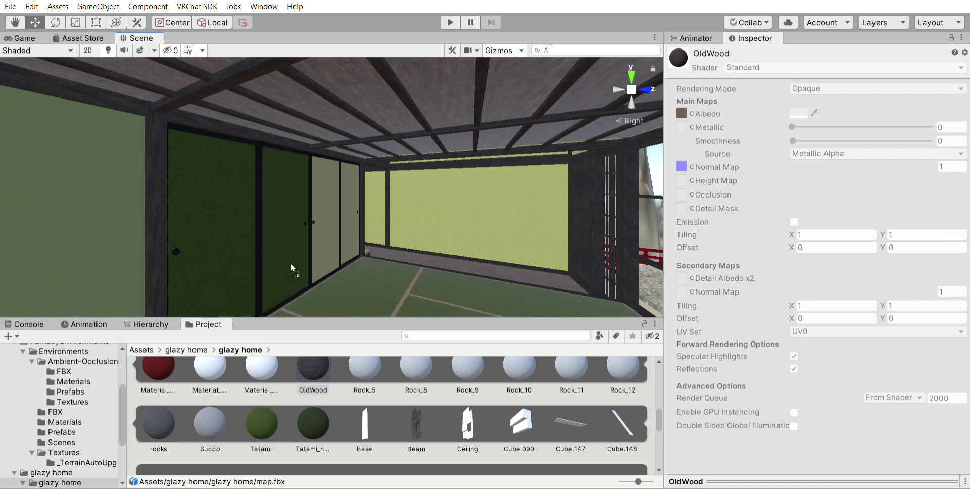
pyautogui.moveTo(254, 410); pyautogui.dragTo(346, 243)
pyautogui.moveTo(346, 243); pyautogui.dragTo(308, 240, button='right')
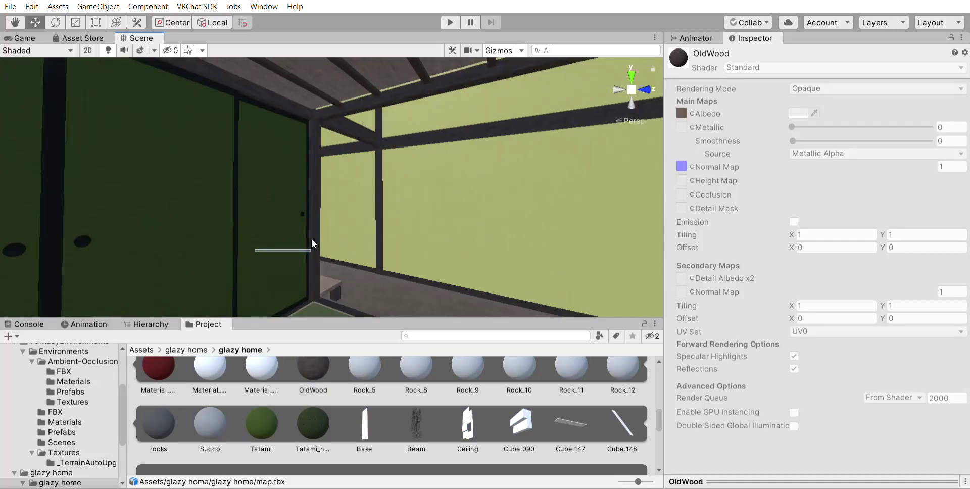
# - Apply the standalone Fusuma material from the glazy home folder to the green sliding doors
pyautogui.scroll(3, 95, 370)
pyautogui.scroll(6, 220, 359)
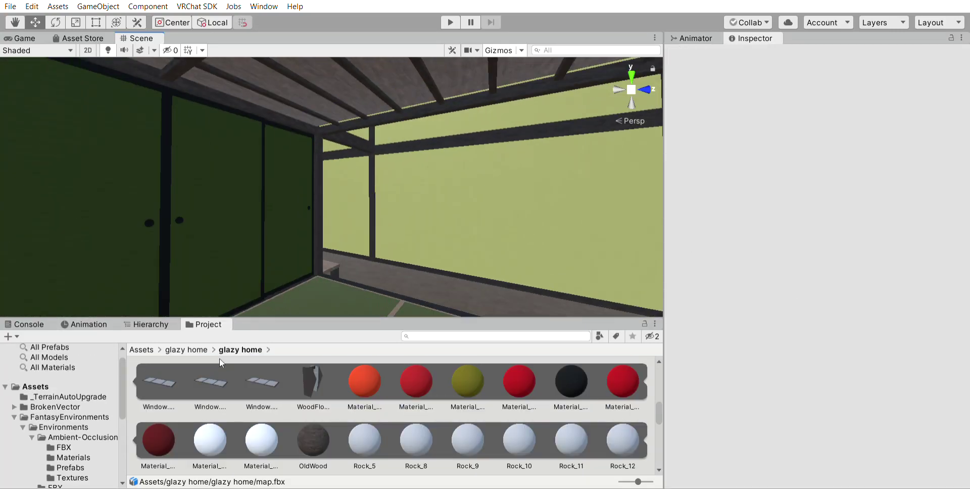
pyautogui.scroll(3, 308, 370)
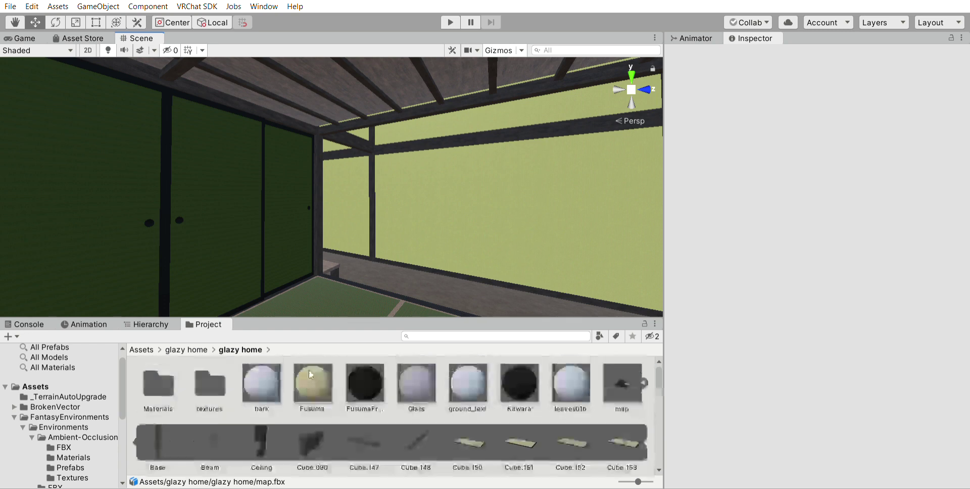
pyautogui.moveTo(308, 370); pyautogui.dragTo(235, 268)
pyautogui.moveTo(312, 383); pyautogui.dragTo(109, 246)
# - Give the Fusuma material a dark sparkling galaxy texture and switch its shader to VRChat/Mobile/Toon Lit
pyautogui.click(311, 372)
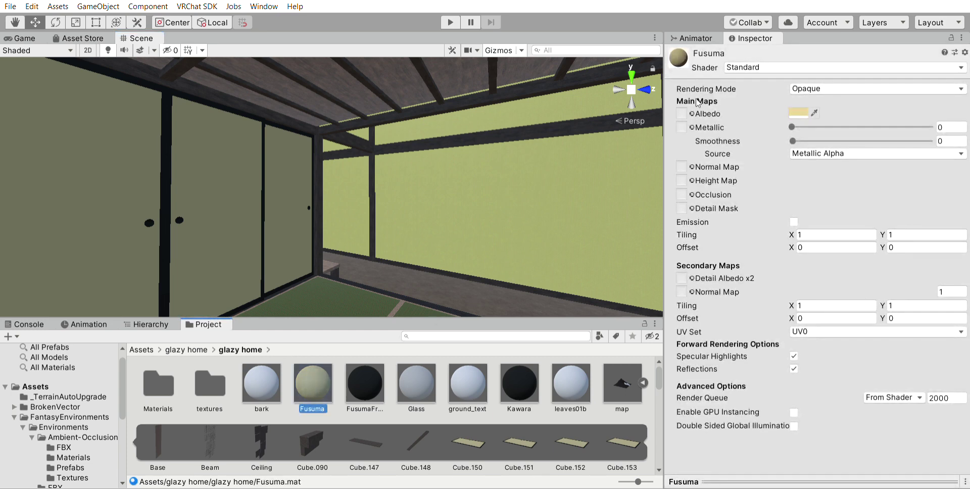
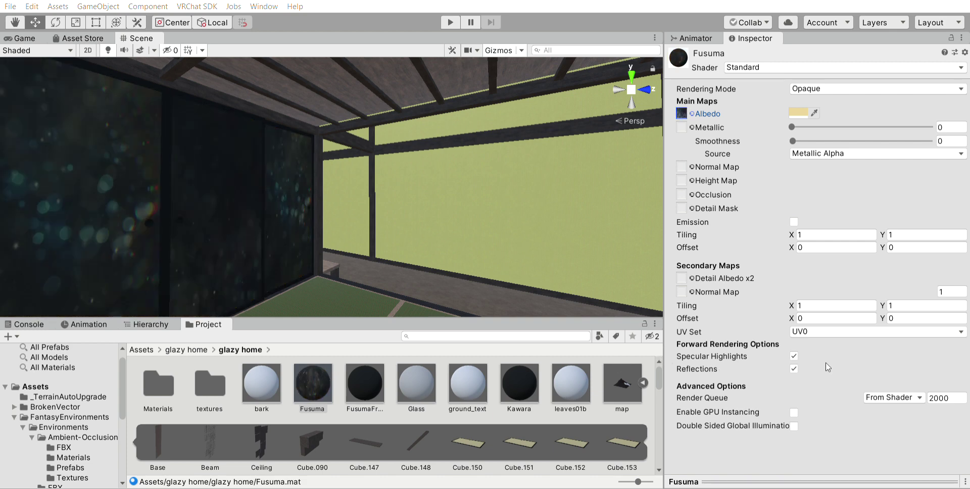
pyautogui.moveTo(442, 239); pyautogui.dragTo(172, 170, button='right')
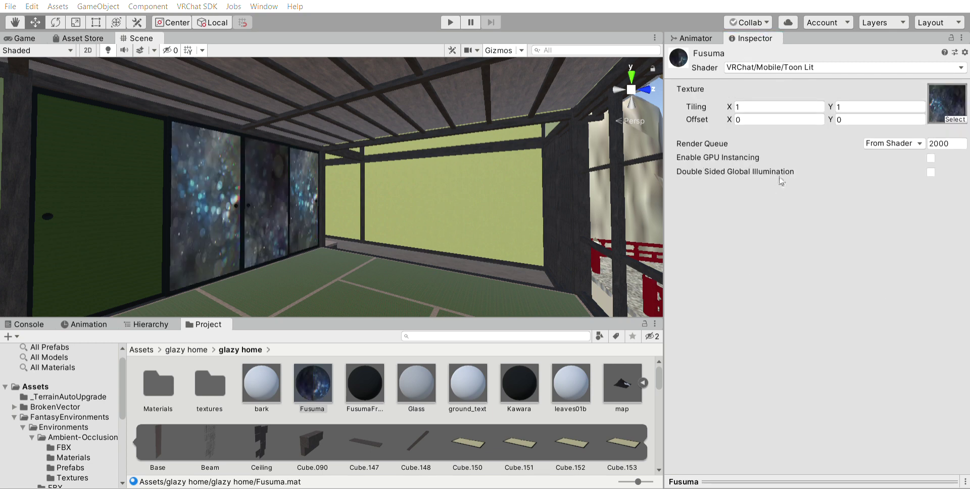
# - Apply the textured Fusuma material to the remaining dark green sliding door
pyautogui.click(303, 377)
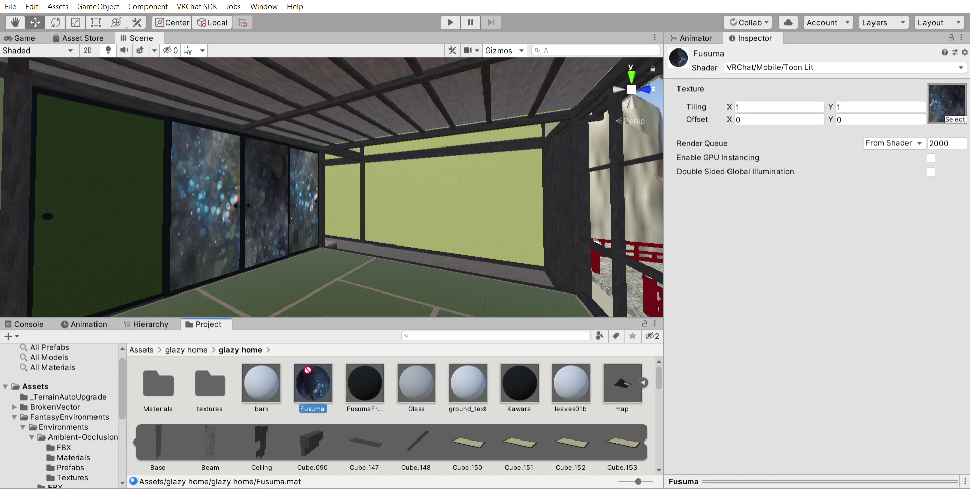
pyautogui.moveTo(319, 379); pyautogui.dragTo(116, 259)
pyautogui.click(92, 184)
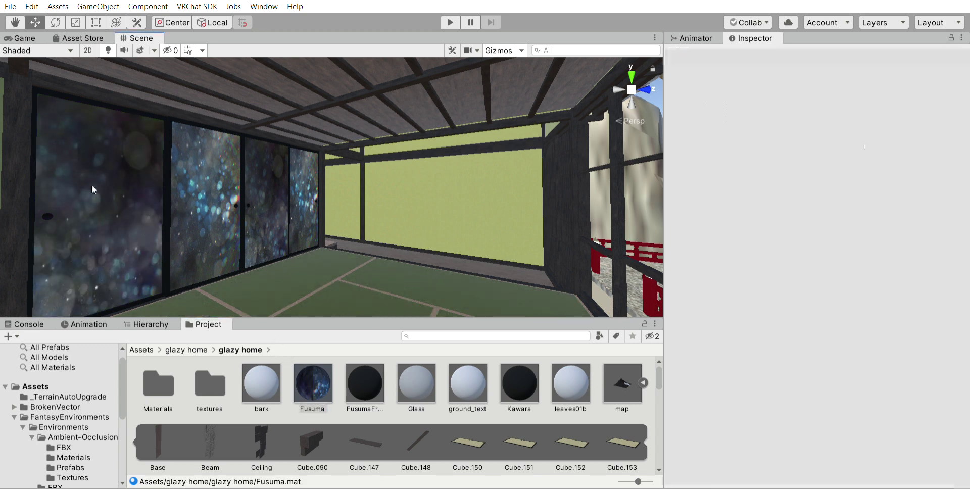
# - Give the FusumaFrame material a dark sparkling texture and switch its shader to VRChat/Mobile/Toon Lit
pyautogui.moveTo(92, 184); pyautogui.dragTo(273, 203, button='middle')
pyautogui.scroll(-3, 156, 132)
pyautogui.scroll(5, 277, 201)
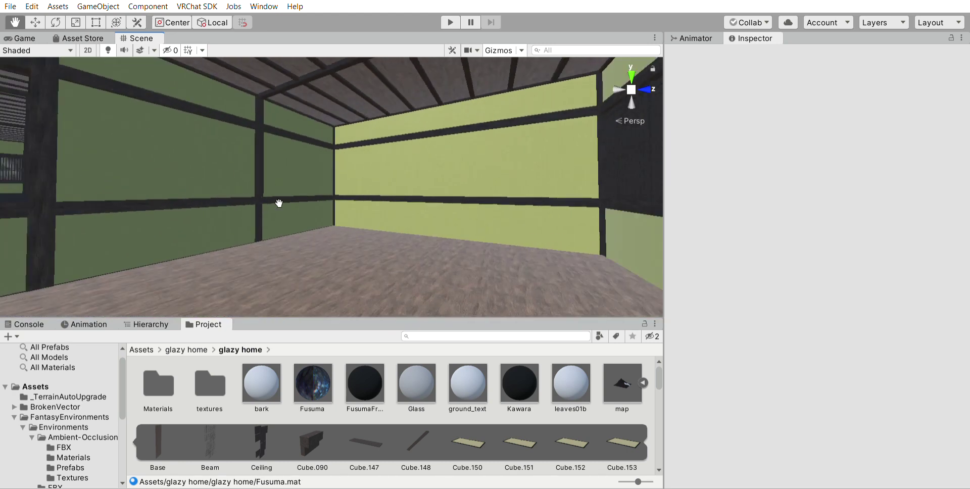
pyautogui.moveTo(297, 180); pyautogui.dragTo(310, 193, button='middle')
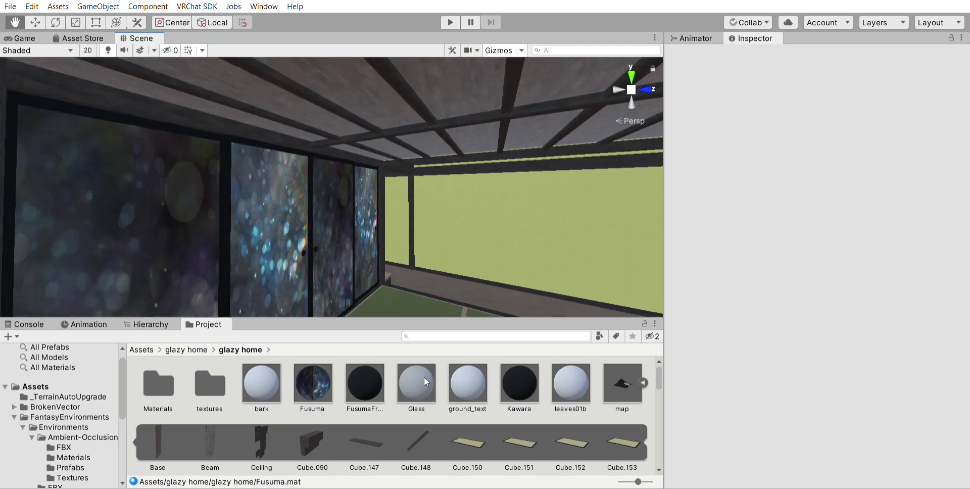
pyautogui.click(377, 375)
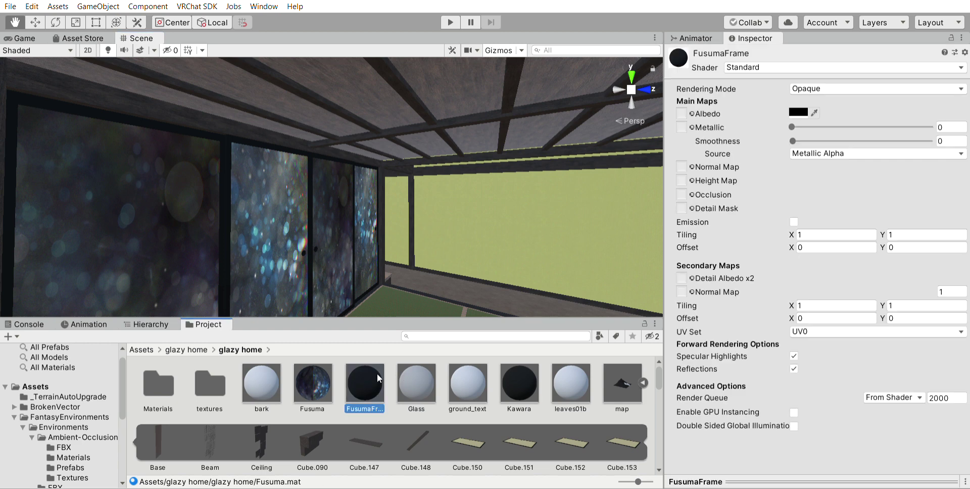
pyautogui.click(705, 114)
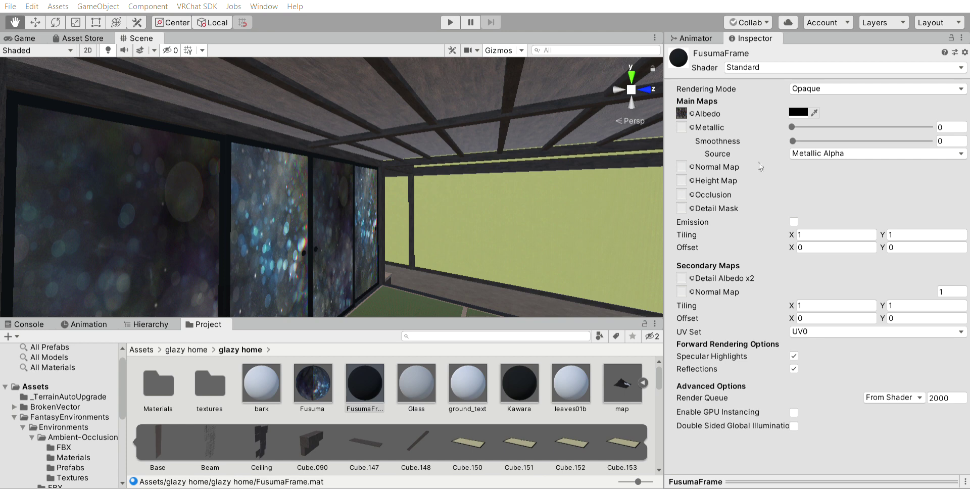
pyautogui.hotkey('ctrl', 'z')
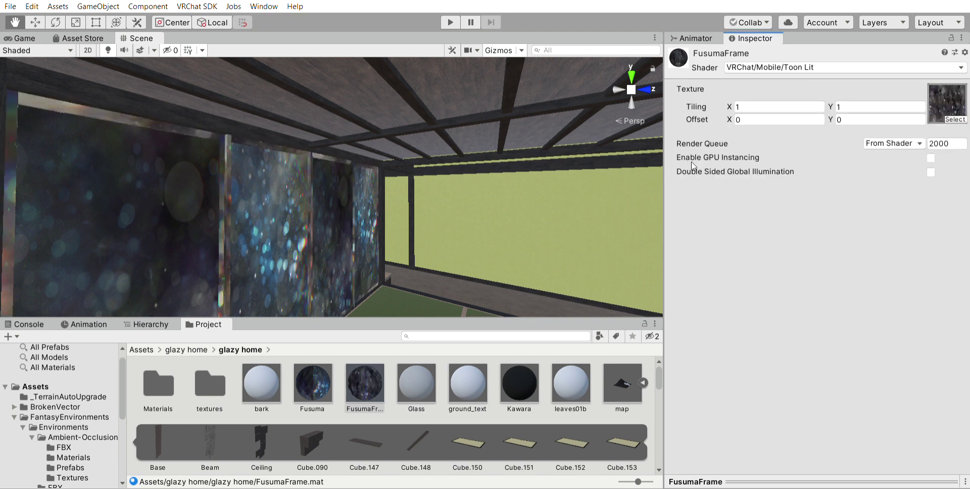
# - Apply the Rock1 material from the FantasyEnvironments Materials folder to the frame of the nearest sliding door
pyautogui.scroll(2, 314, 136)
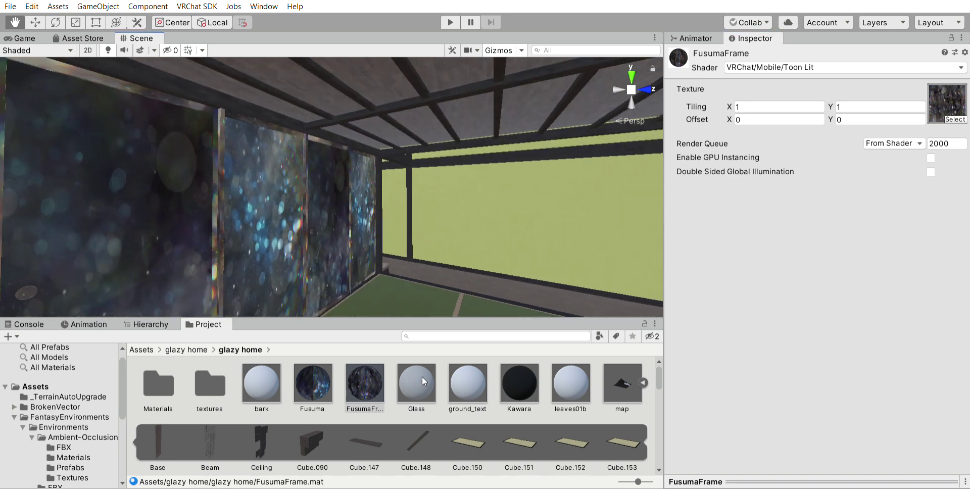
pyautogui.scroll(-2, 424, 373)
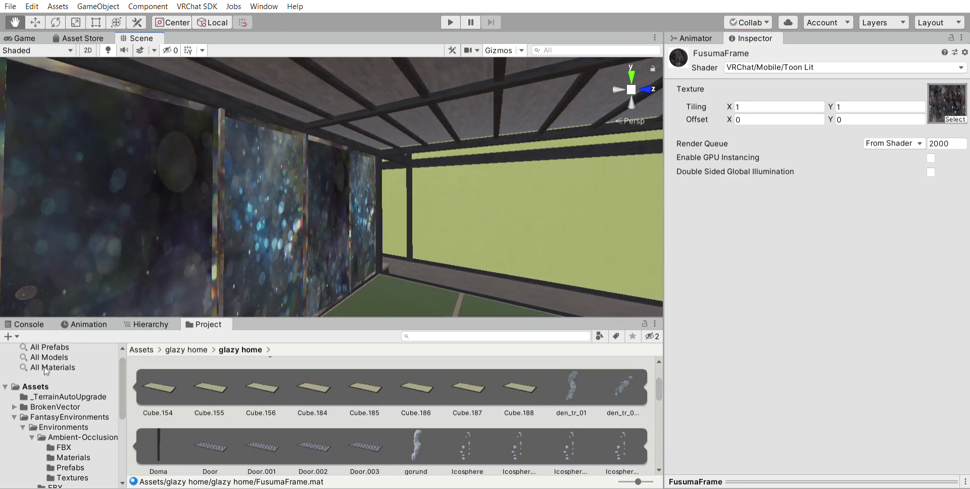
pyautogui.scroll(-4, 82, 401)
pyautogui.click(80, 410)
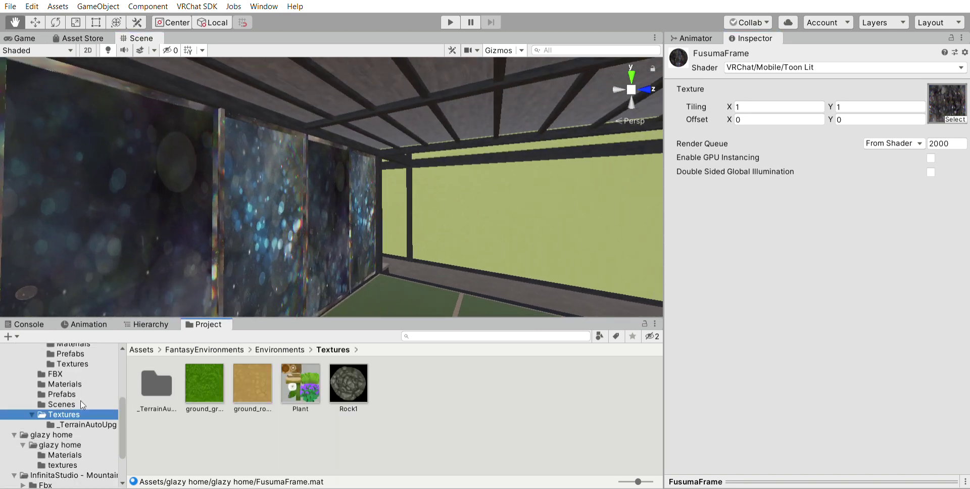
pyautogui.press('Up')
pyautogui.press('Down')
pyautogui.press('Up')
pyautogui.press('Up')
pyautogui.click(80, 383)
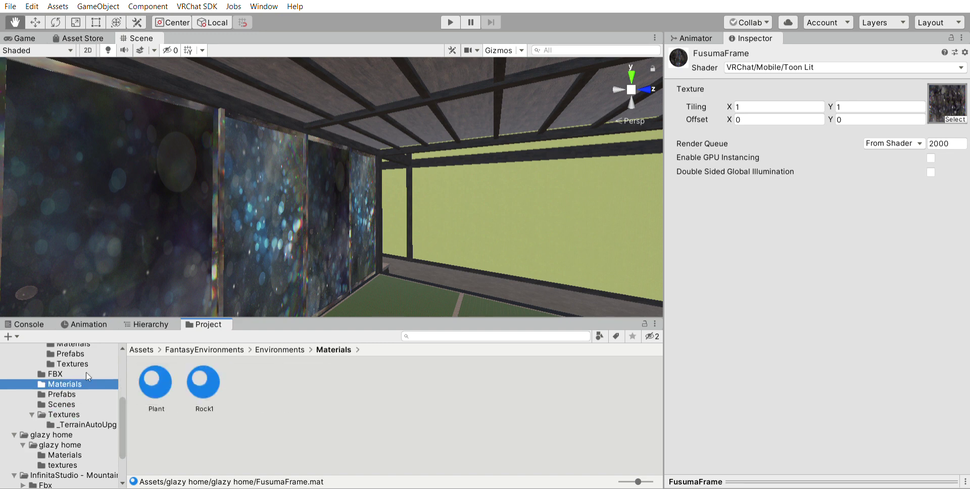
pyautogui.moveTo(204, 382); pyautogui.dragTo(217, 241)
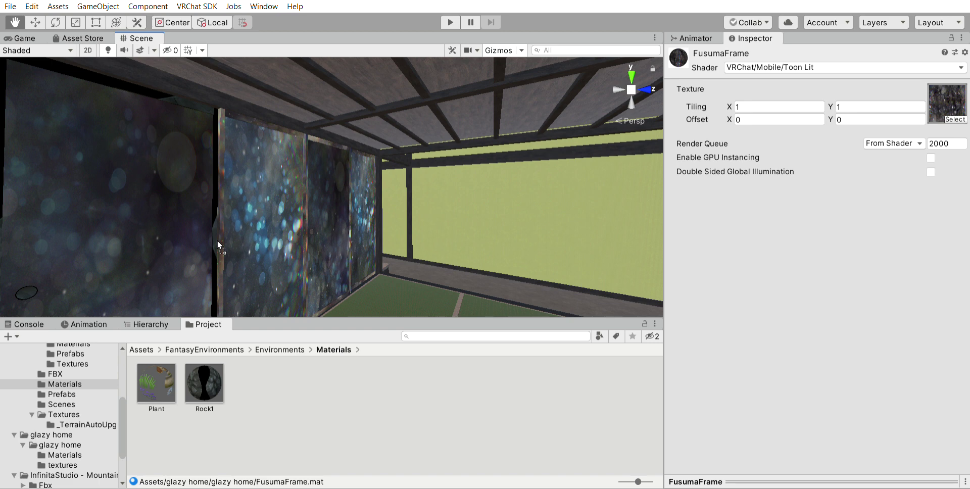
# - Look through the Ambient-Occlusion-Trees and InfinitaStudio material and texture folders for a suitable house material
pyautogui.scroll(3, 85, 365)
pyautogui.click(83, 392)
pyautogui.click(83, 382)
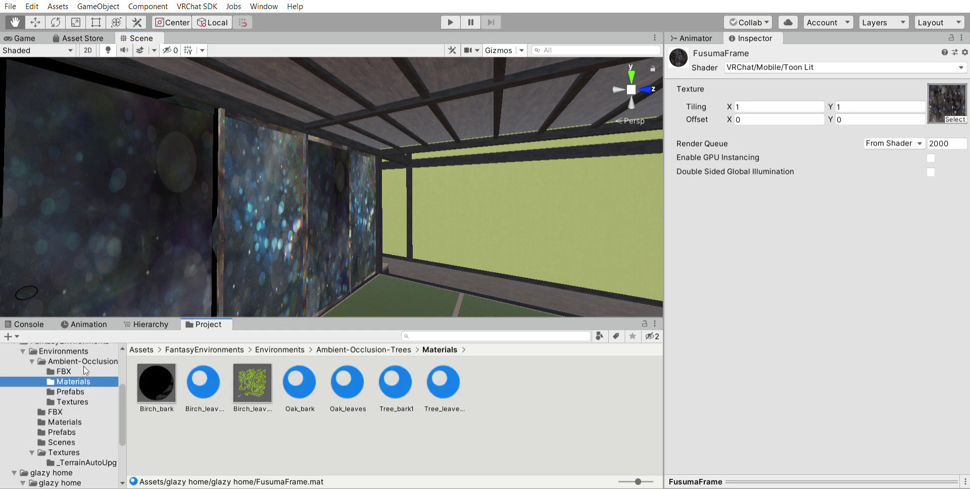
pyautogui.scroll(-5, 65, 430)
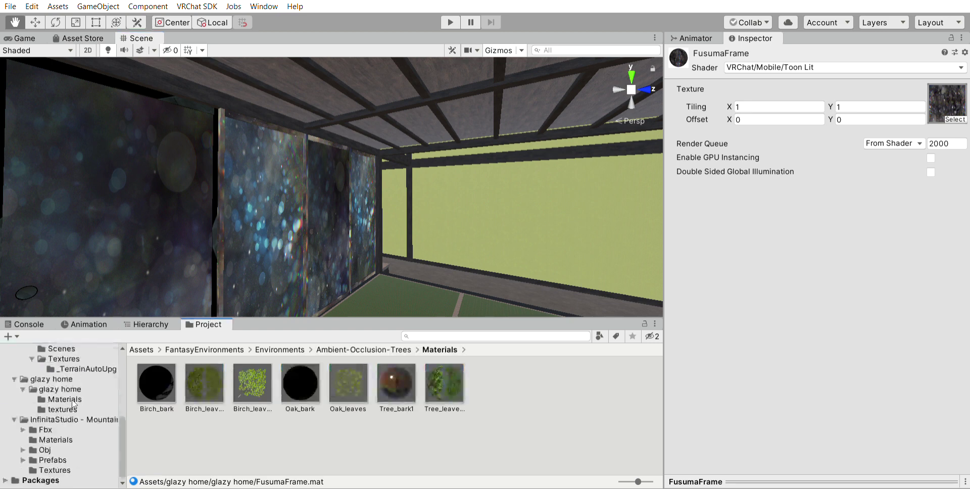
pyautogui.click(64, 438)
pyautogui.click(53, 460)
pyautogui.click(55, 470)
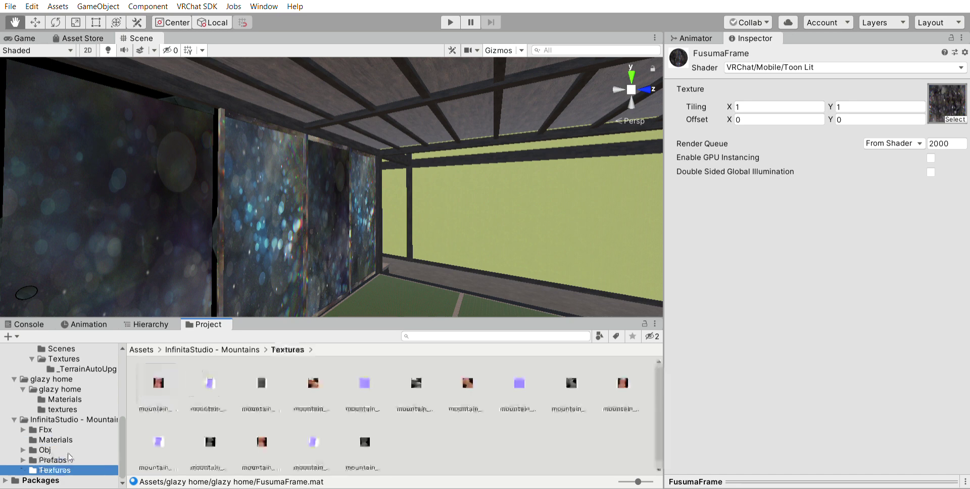
pyautogui.scroll(5, 85, 415)
pyautogui.click(81, 429)
pyautogui.click(81, 439)
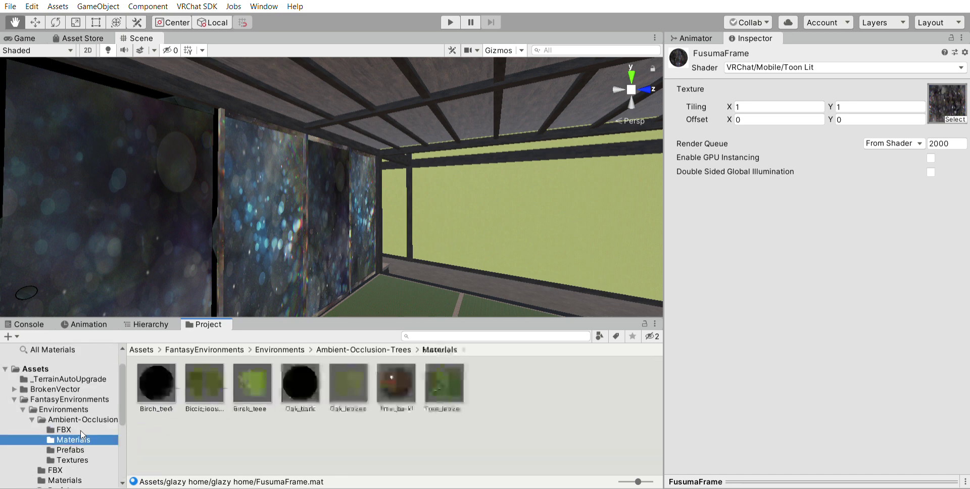
pyautogui.scroll(-3, 76, 430)
pyautogui.click(55, 394)
pyautogui.click(73, 384)
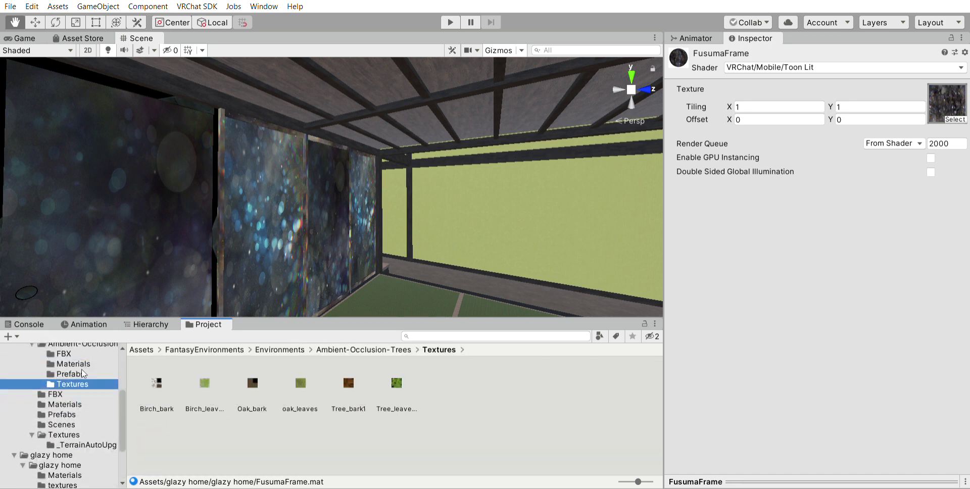
pyautogui.scroll(5, 77, 388)
# - List all project materials and apply WoodOld to the house's dark posts and beams
pyautogui.click(73, 380)
pyautogui.scroll(-15, 377, 389)
pyautogui.moveTo(377, 389); pyautogui.dragTo(236, 350)
pyautogui.moveTo(261, 448); pyautogui.dragTo(283, 153)
# - Try the FusumaFrame material on the green interior wall
pyautogui.scroll(5, 373, 372)
pyautogui.scroll(10, 375, 374)
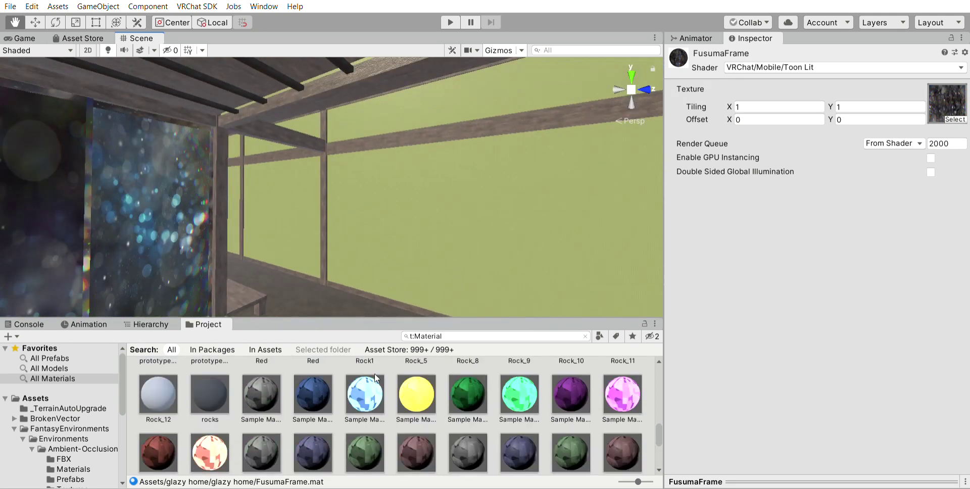
pyautogui.scroll(3, 368, 378)
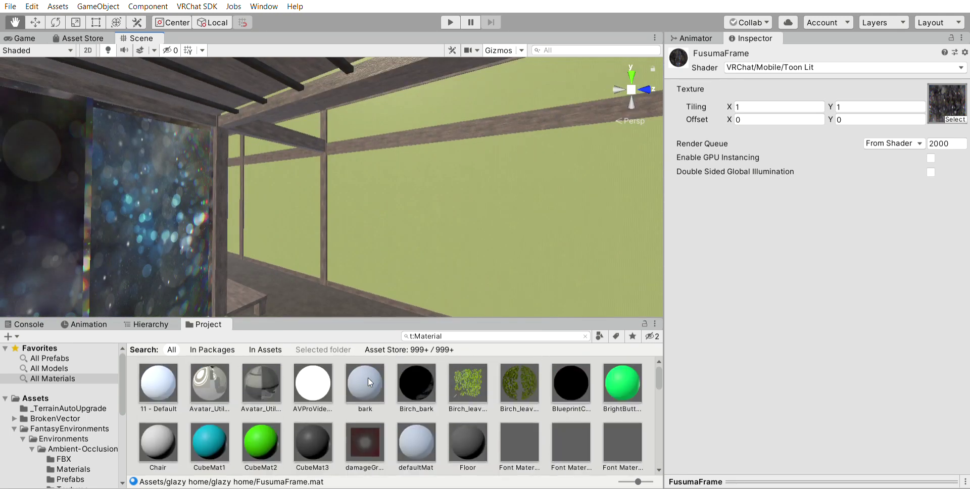
pyautogui.scroll(-2, 368, 378)
pyautogui.moveTo(416, 386); pyautogui.dragTo(455, 247)
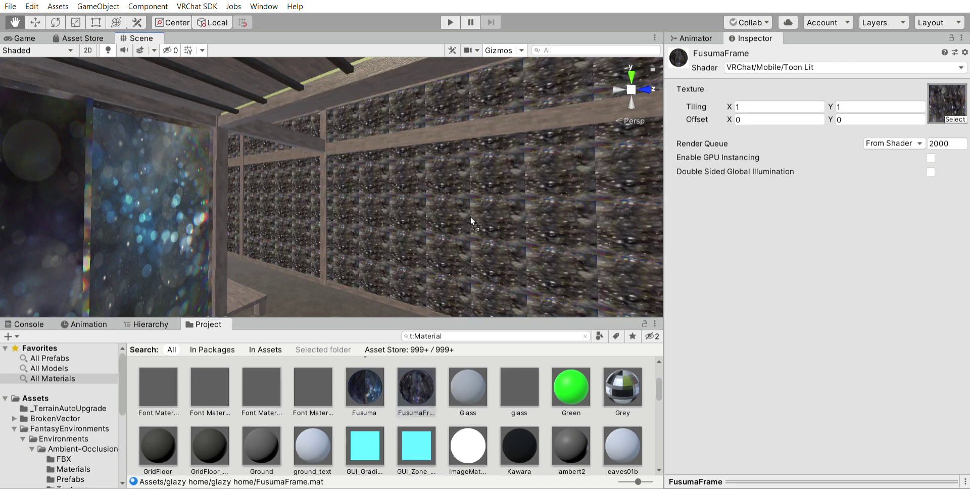
pyautogui.moveTo(475, 227); pyautogui.dragTo(319, 257, button='right')
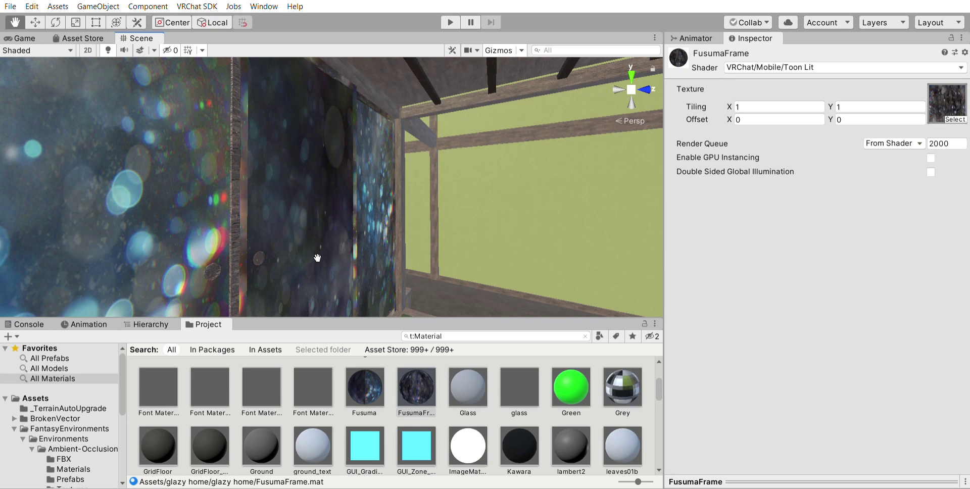
pyautogui.moveTo(448, 286); pyautogui.dragTo(510, 338, button='right')
# - Look through the full list of project materials for one that suits the house interior
pyautogui.moveTo(623, 386); pyautogui.dragTo(597, 375)
pyautogui.scroll(3, 596, 375)
pyautogui.moveTo(543, 397); pyautogui.dragTo(393, 361)
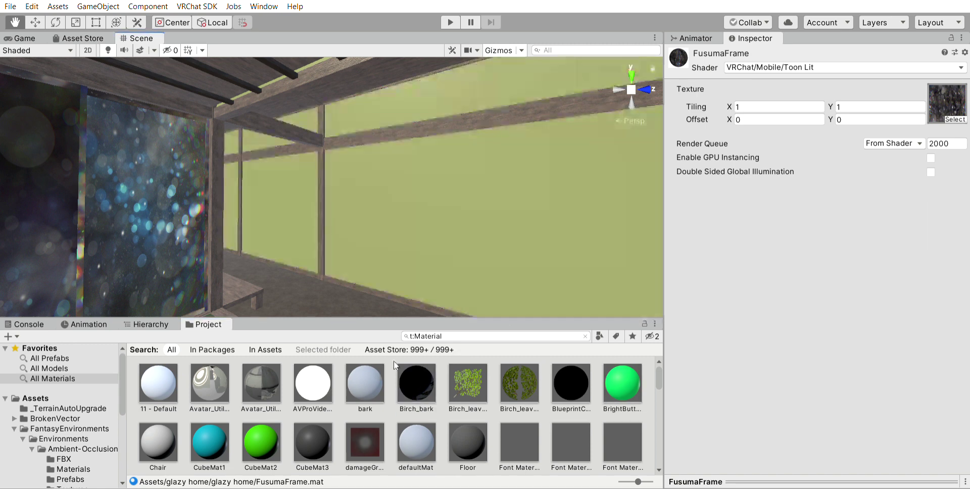
pyautogui.scroll(-3, 374, 376)
pyautogui.moveTo(361, 389); pyautogui.dragTo(447, 397)
pyautogui.scroll(-5, 418, 396)
pyautogui.moveTo(343, 396); pyautogui.dragTo(454, 373)
pyautogui.scroll(-6, 477, 371)
pyautogui.scroll(-3, 454, 373)
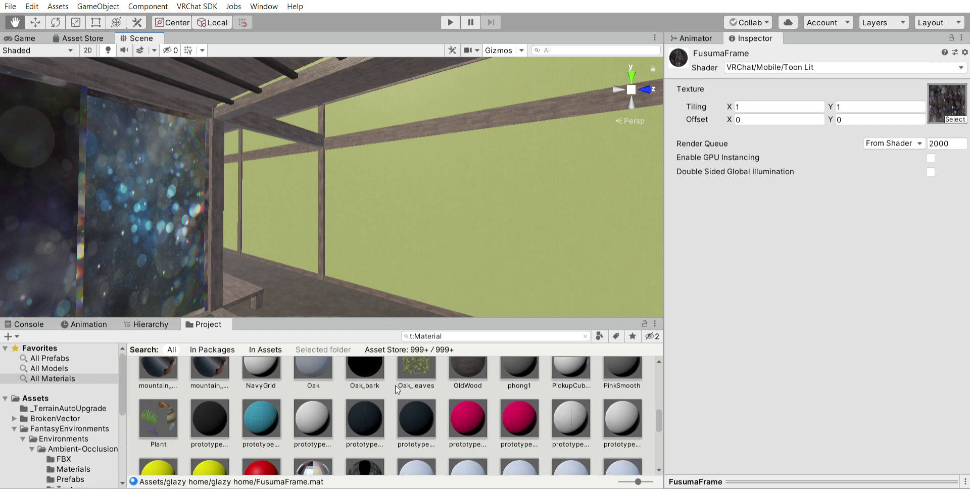
pyautogui.scroll(-1, 368, 384)
pyautogui.scroll(-1, 279, 380)
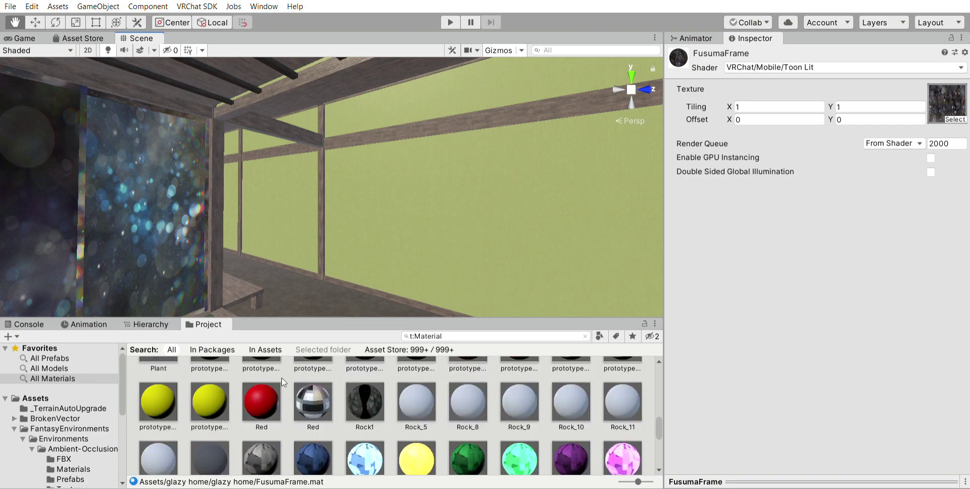
pyautogui.scroll(-2, 283, 383)
# - Inspect the house interior and apply the WoodOld material to the dark diagonal beam in front of the green wall
pyautogui.scroll(8, 373, 270)
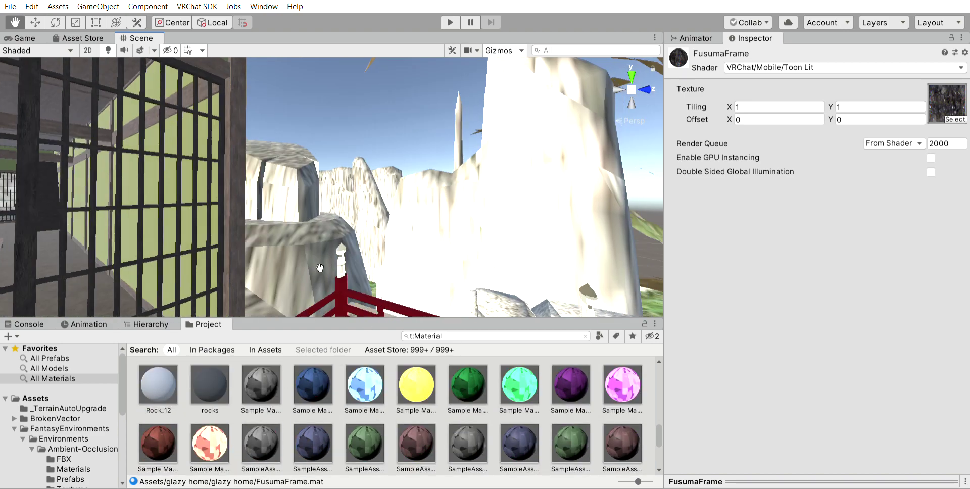
pyautogui.scroll(-8, 262, 272)
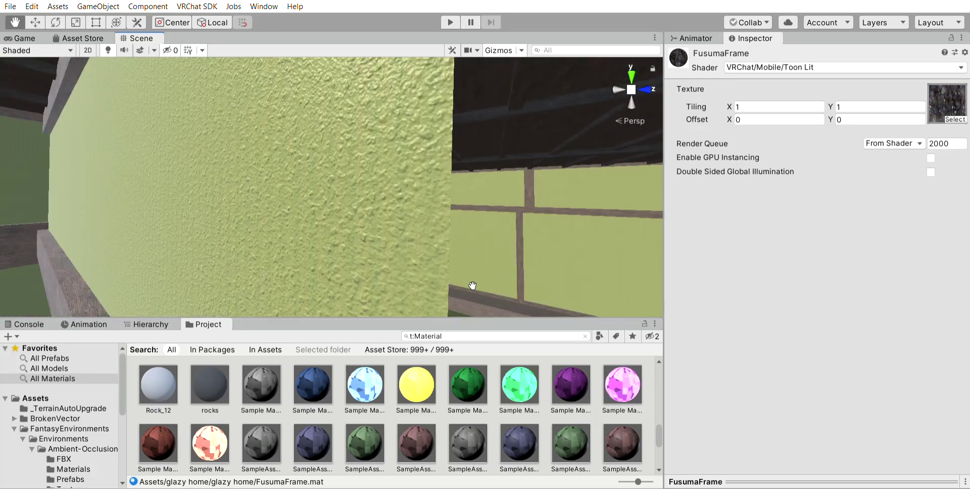
pyautogui.scroll(6, 421, 269)
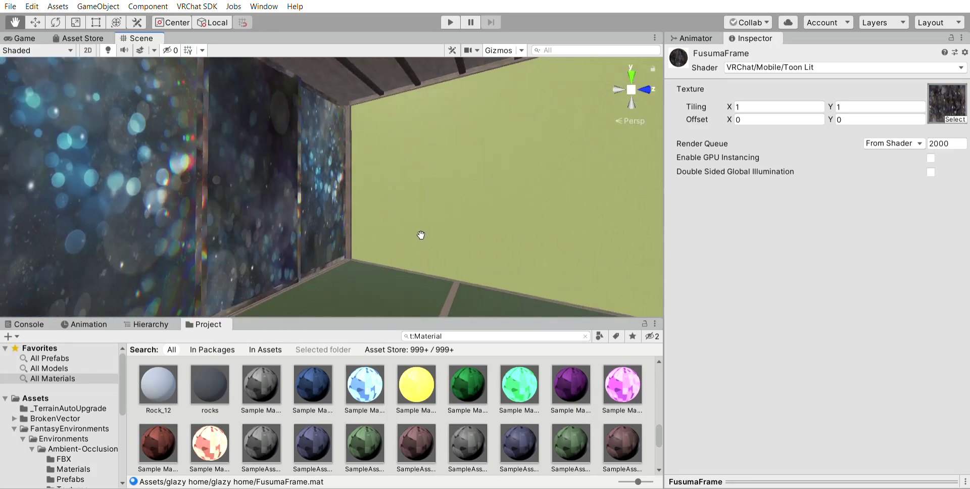
pyautogui.scroll(-6, 444, 238)
pyautogui.scroll(5, 432, 238)
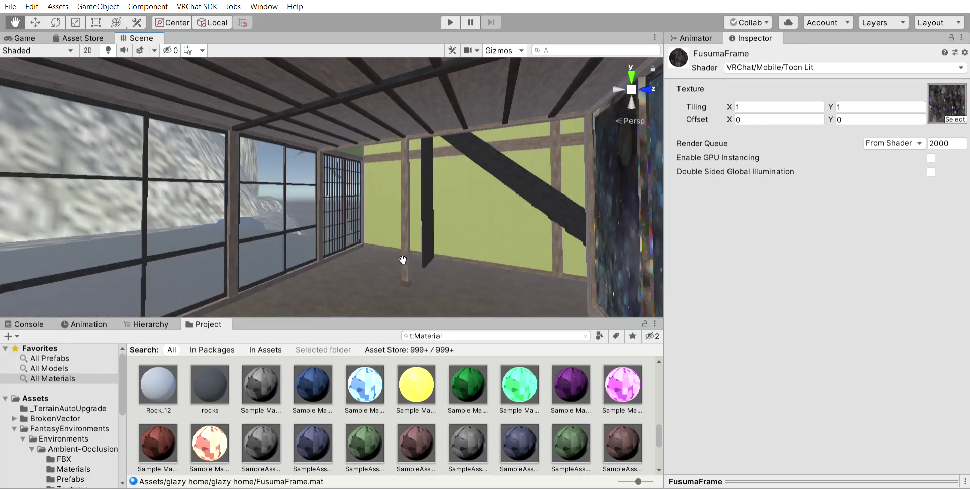
pyautogui.scroll(5, 352, 267)
pyautogui.scroll(-5, 251, 380)
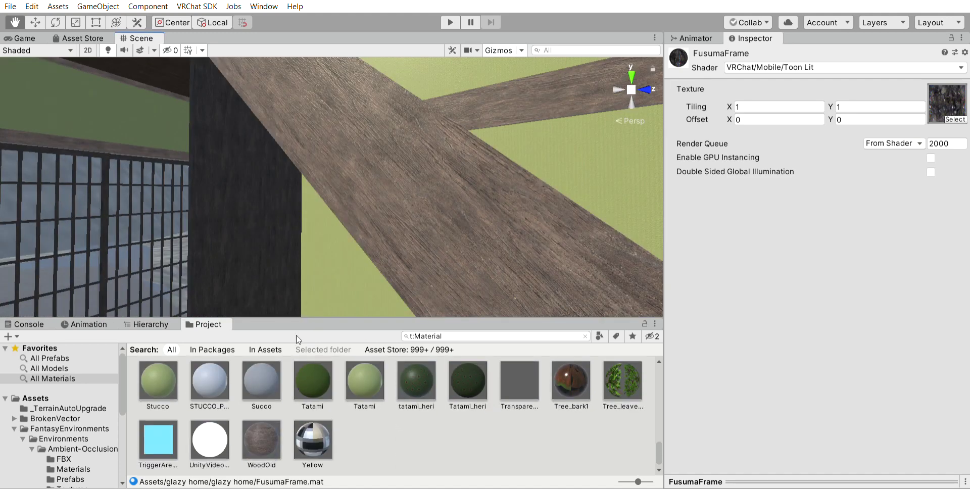
pyautogui.moveTo(310, 186); pyautogui.dragTo(234, 297, button='right')
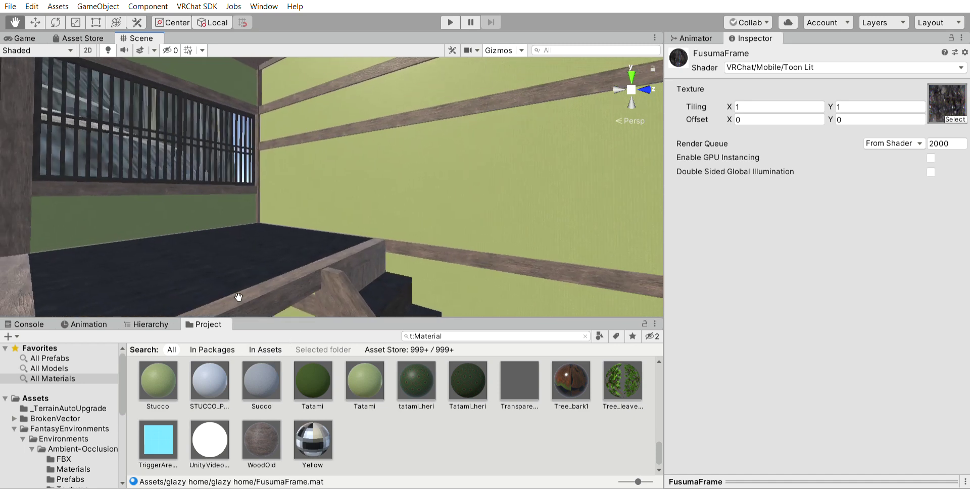
# - Select the dark WoodFloor object inside the house and locate its assigned OldWood material in the project
pyautogui.click(36, 20)
pyautogui.scroll(5, 420, 383)
pyautogui.click(229, 260)
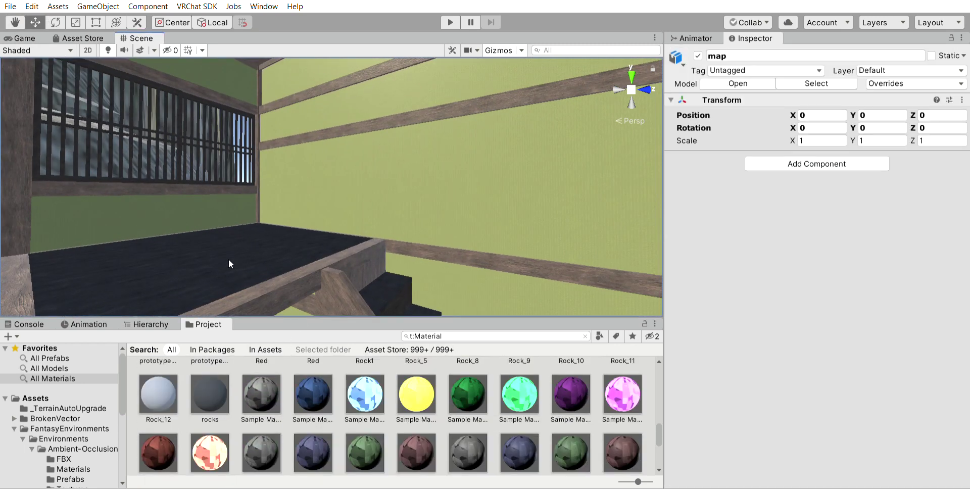
pyautogui.click(230, 261)
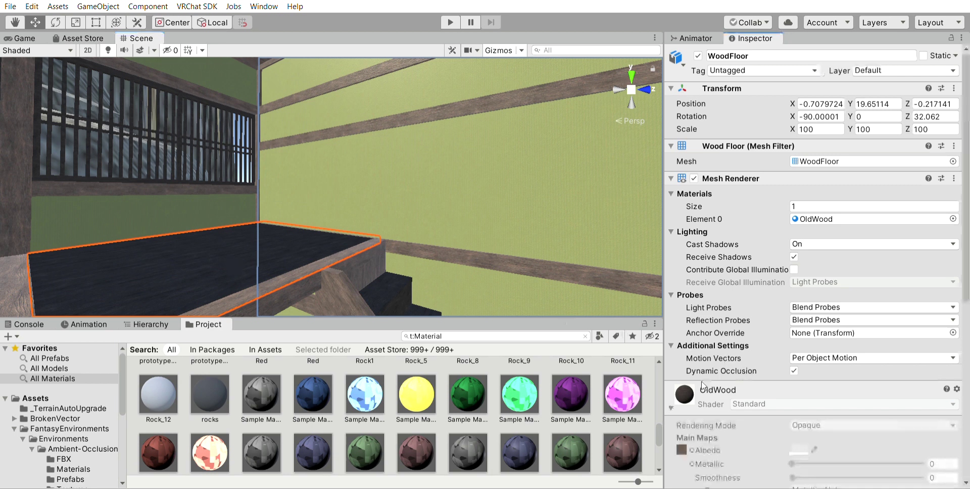
pyautogui.click(819, 218)
# - Switch the standalone OldWood material in the glazy home folder to the VRChat/Mobile/Toon Lit shader
pyautogui.click(312, 410)
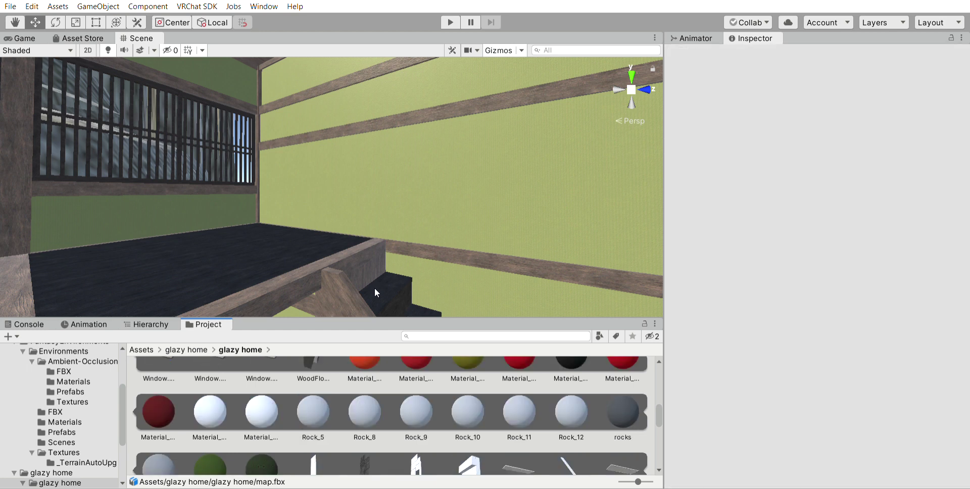
pyautogui.scroll(2, 403, 397)
pyautogui.scroll(-10, 402, 398)
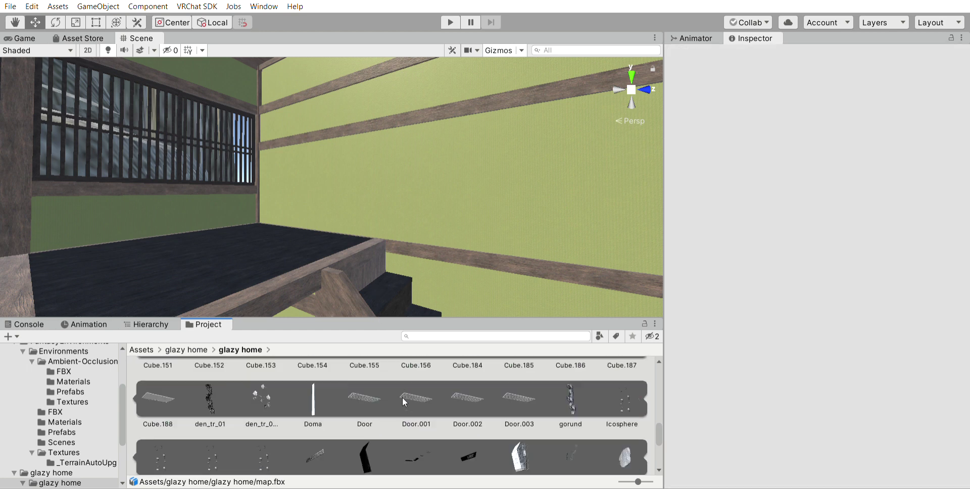
pyautogui.click(388, 438)
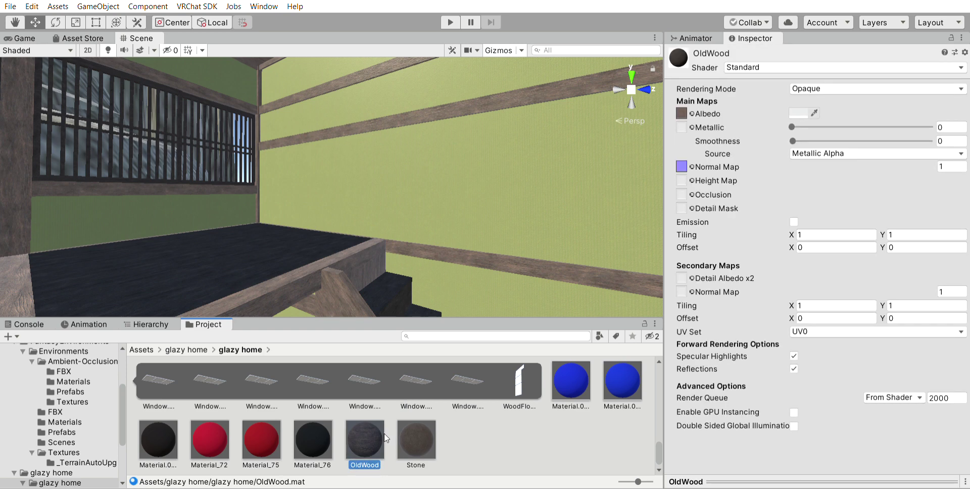
pyautogui.click(756, 62)
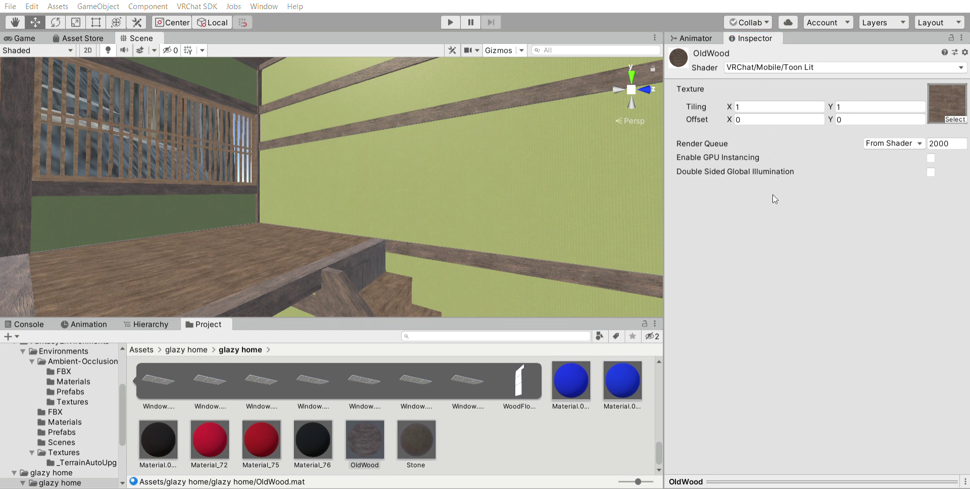
pyautogui.scroll(-5, 574, 172)
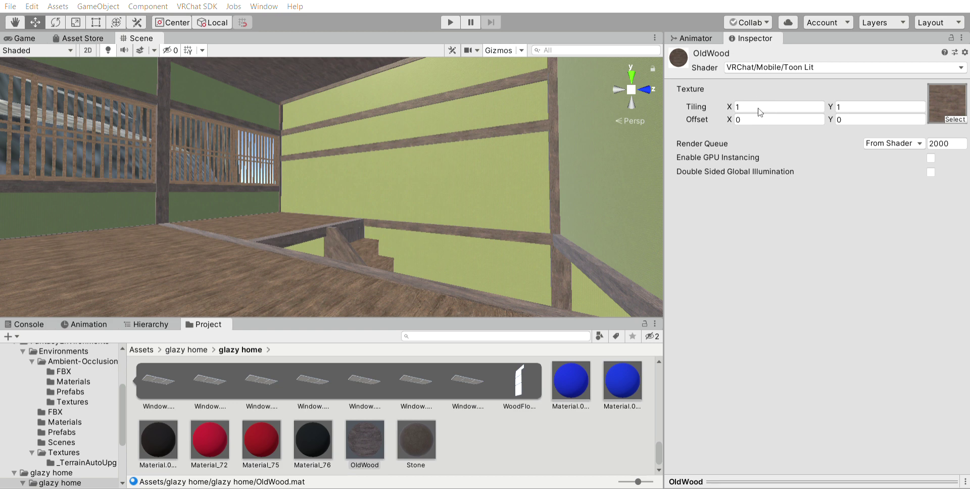
# - Switch the OldWood material to the VRChat/Mobile/Standard Lite shader and set its Metallic value to 1
pyautogui.click(774, 180)
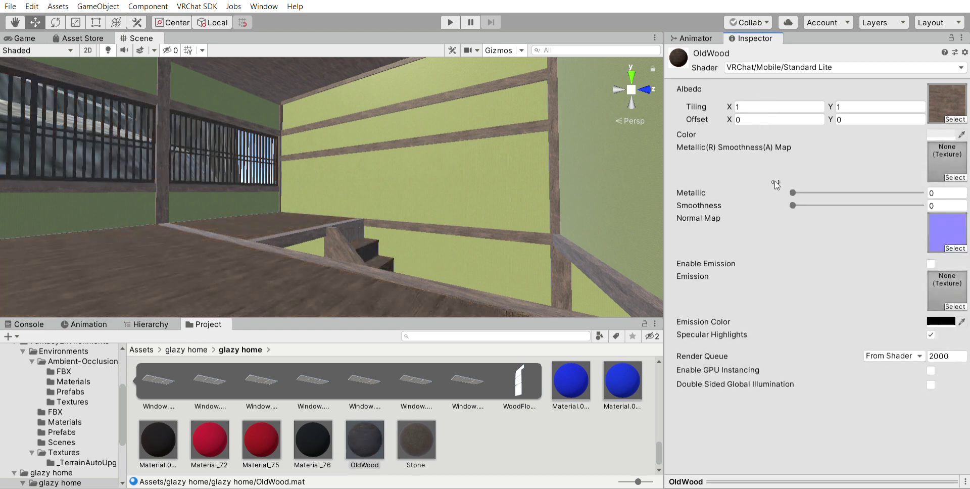
pyautogui.moveTo(793, 193); pyautogui.dragTo(925, 192)
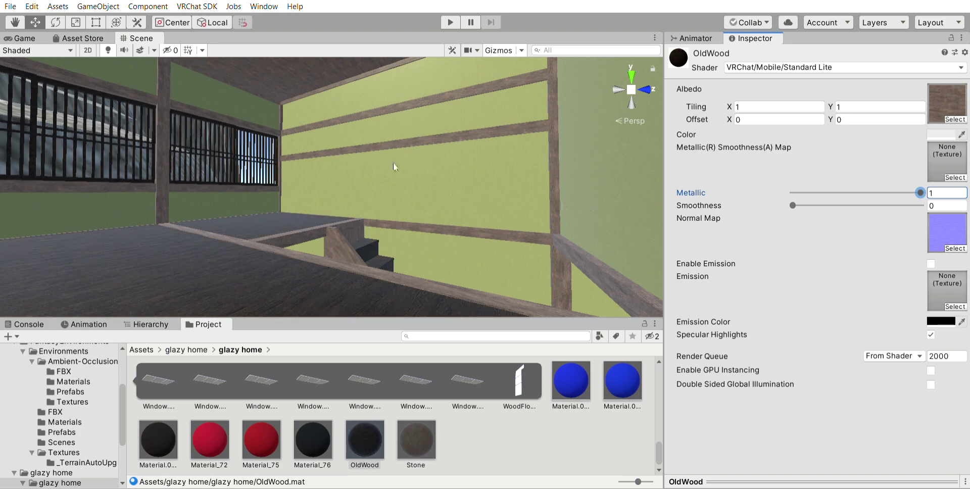
# - Apply the OldWood material to the frames of the interior sliding doors beside the green wall
pyautogui.moveTo(394, 167); pyautogui.dragTo(314, 187, button='middle')
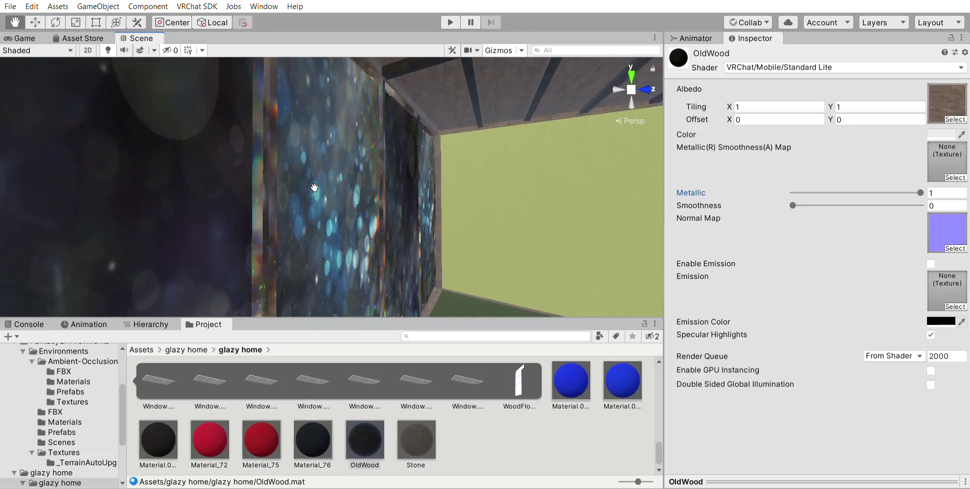
pyautogui.moveTo(365, 440); pyautogui.dragTo(259, 250)
pyautogui.scroll(-4, 260, 249)
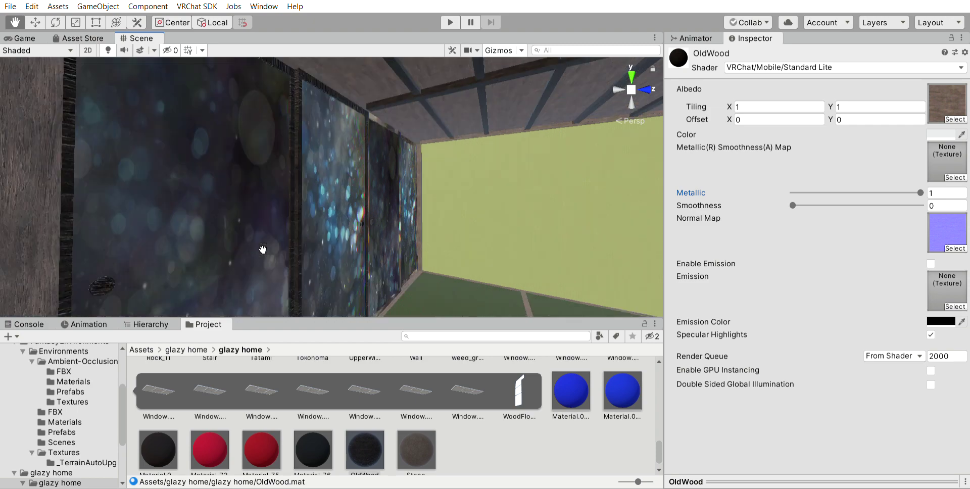
pyautogui.moveTo(263, 244); pyautogui.dragTo(234, 258, button='middle')
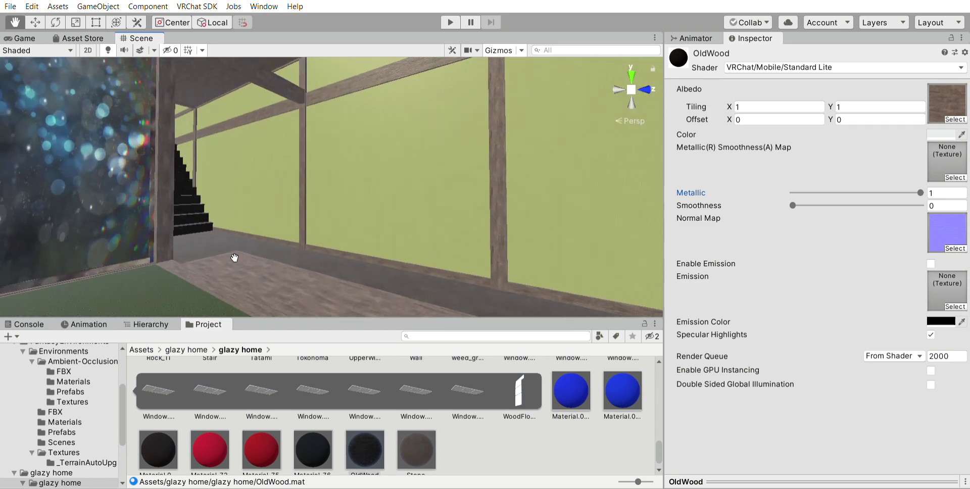
pyautogui.moveTo(343, 275); pyautogui.dragTo(419, 346, button='middle')
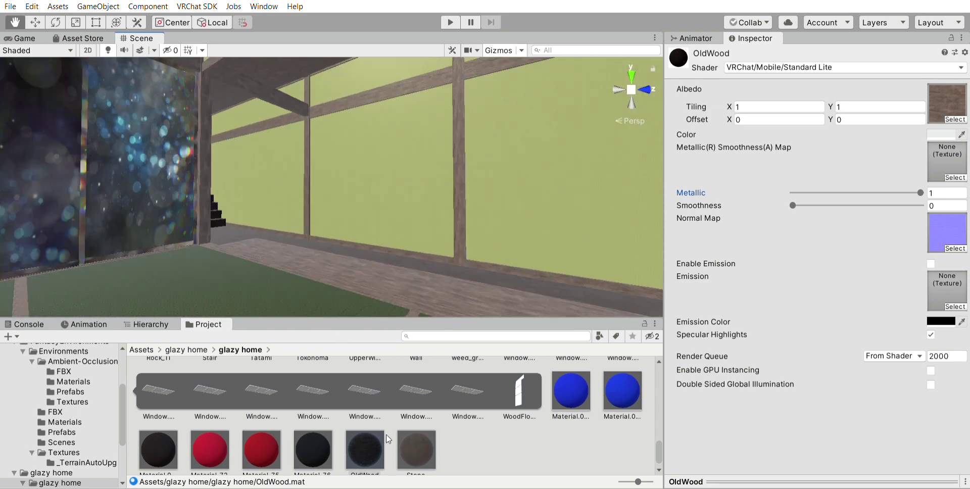
# - Apply the OldWood material to the large base floor at the house's ground level
pyautogui.scroll(-1, 388, 438)
pyautogui.moveTo(418, 283); pyautogui.dragTo(377, 287, button='middle')
pyautogui.moveTo(377, 287); pyautogui.dragTo(243, 99, button='right')
pyautogui.scroll(5, 243, 99)
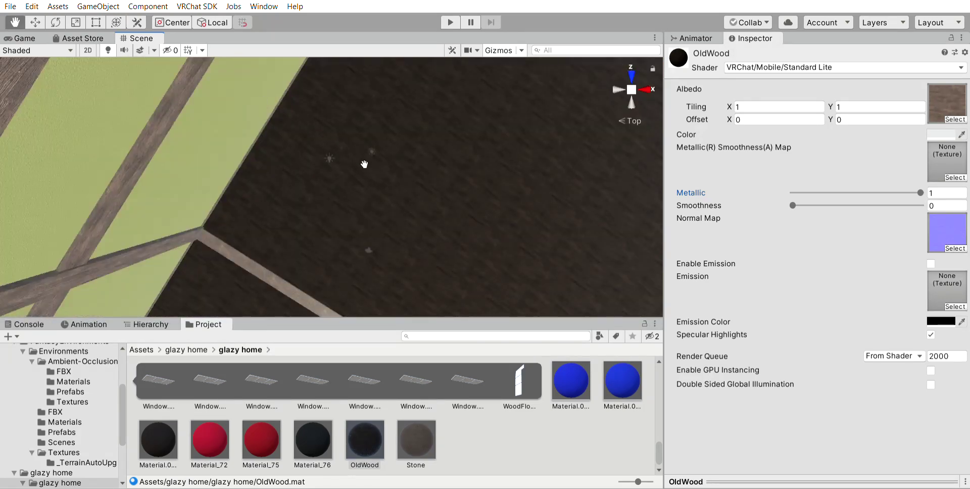
pyautogui.click(618, 90)
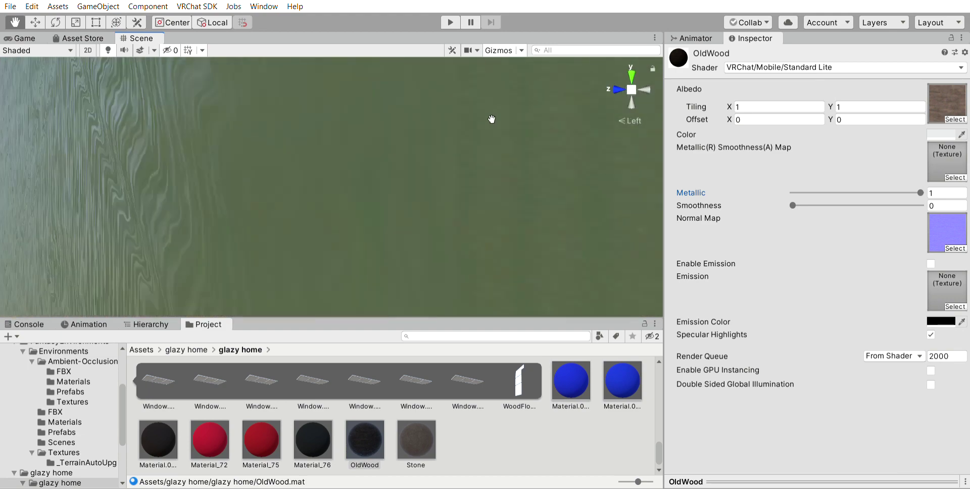
pyautogui.moveTo(365, 440); pyautogui.dragTo(183, 291)
pyautogui.moveTo(183, 290); pyautogui.dragTo(227, 227, button='middle')
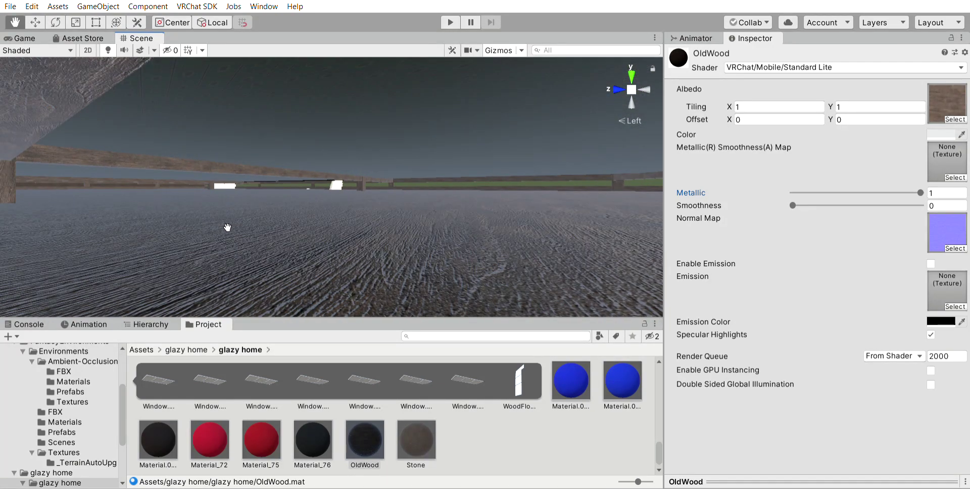
# - Preview the scene in the Game view, return to the Scene view and inspect the house's Base floor object
pyautogui.click(24, 38)
pyautogui.click(36, 20)
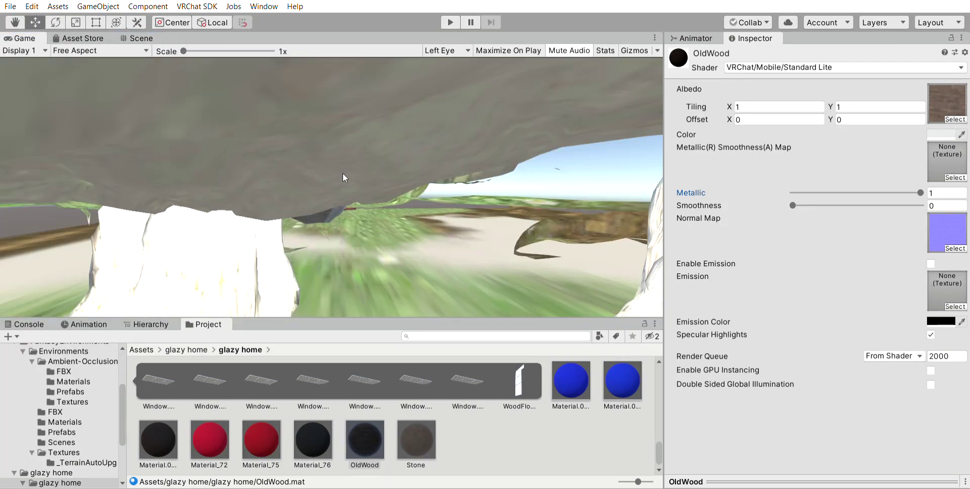
pyautogui.click(141, 38)
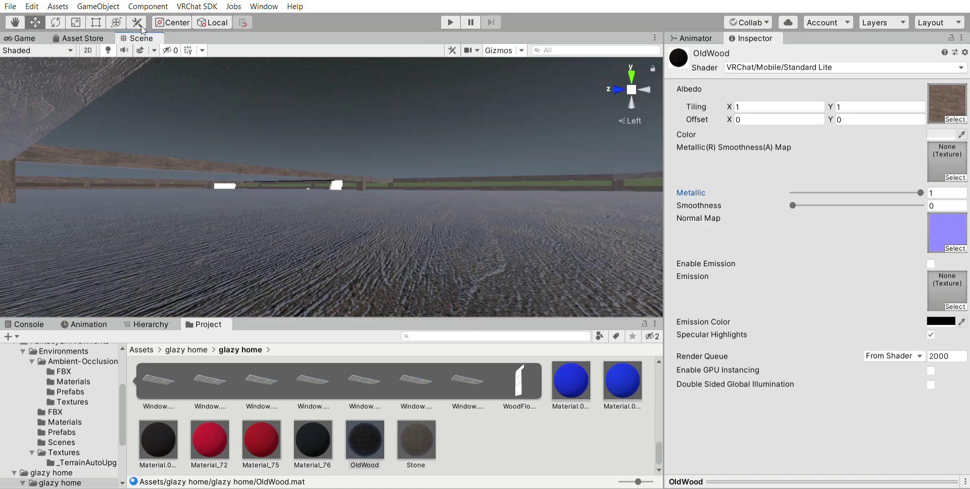
pyautogui.click(262, 162)
pyautogui.click(318, 237)
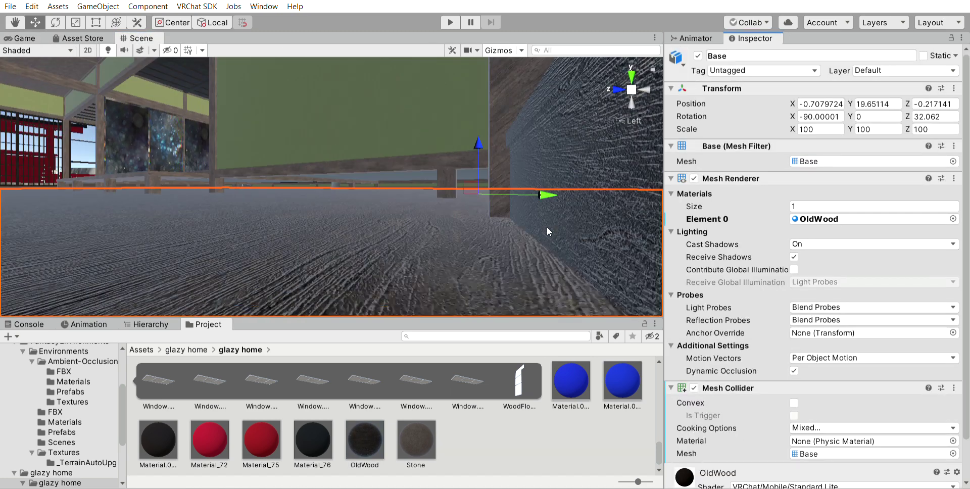
pyautogui.scroll(5, 547, 227)
pyautogui.click(620, 89)
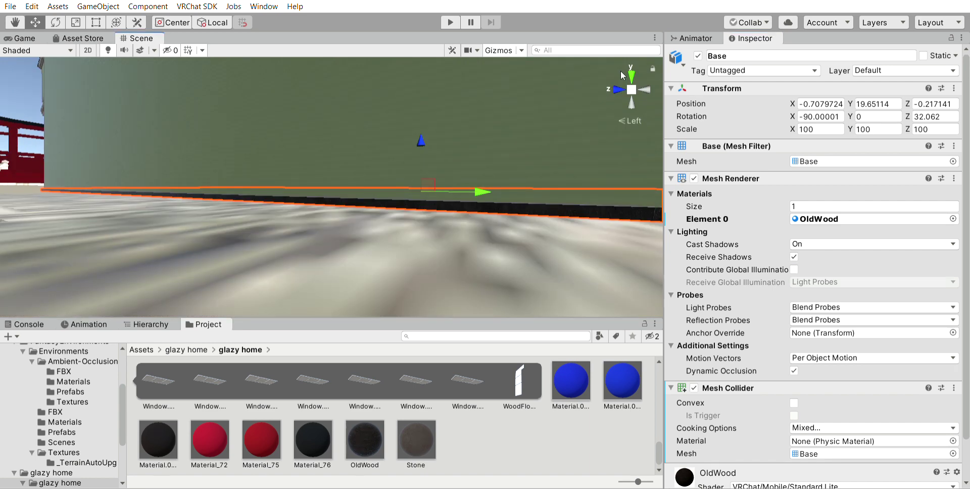
# - Select the Wall object, switch its Tatami material to the VRChat/Mobile/Standard Lite shader and set Metallic to 1
pyautogui.click(456, 160)
pyautogui.click(563, 151)
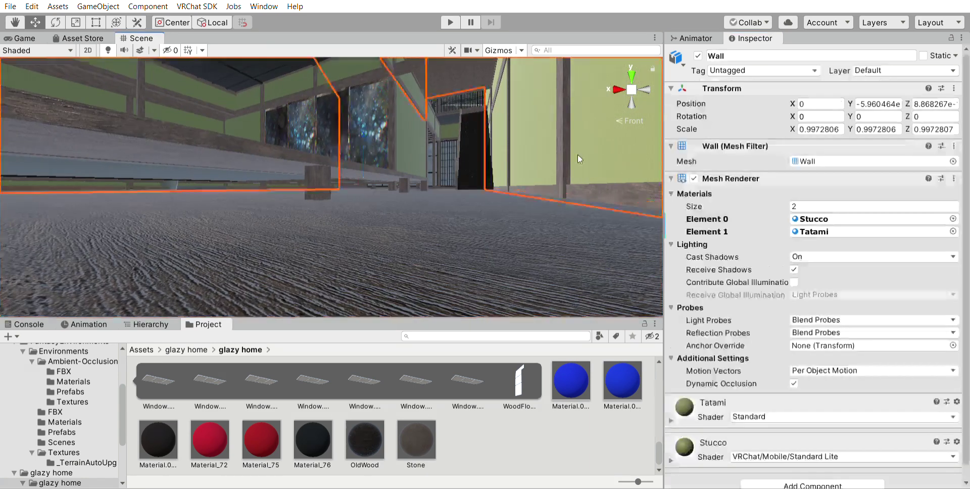
pyautogui.scroll(-1, 773, 404)
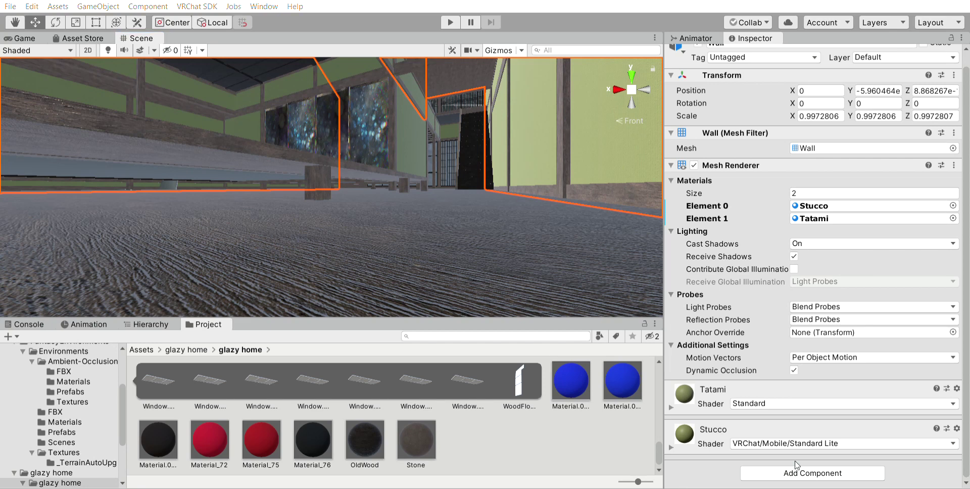
pyautogui.scroll(-3, 783, 397)
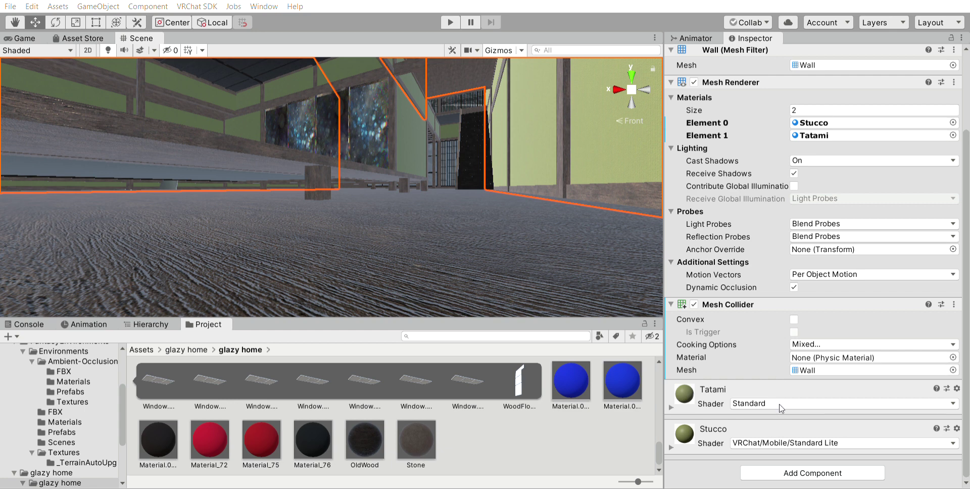
pyautogui.click(717, 392)
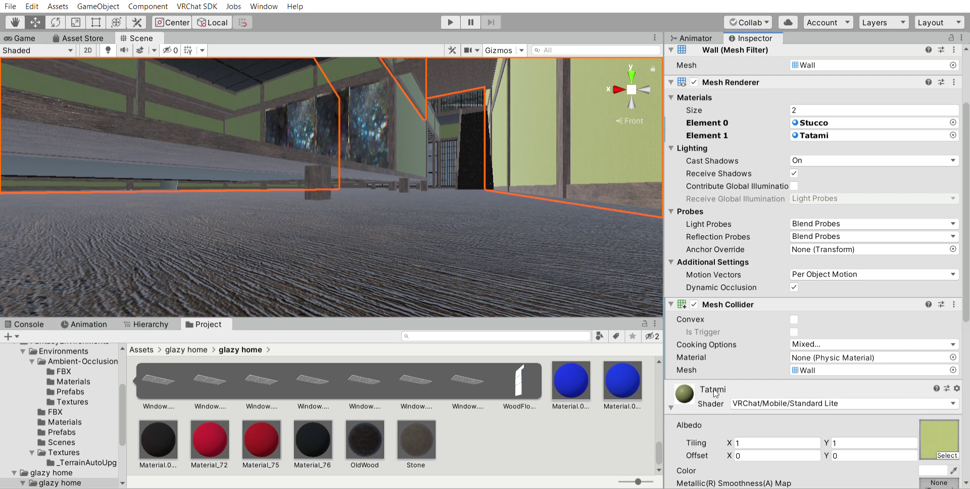
pyautogui.scroll(-4, 718, 394)
pyautogui.moveTo(846, 411); pyautogui.dragTo(923, 413)
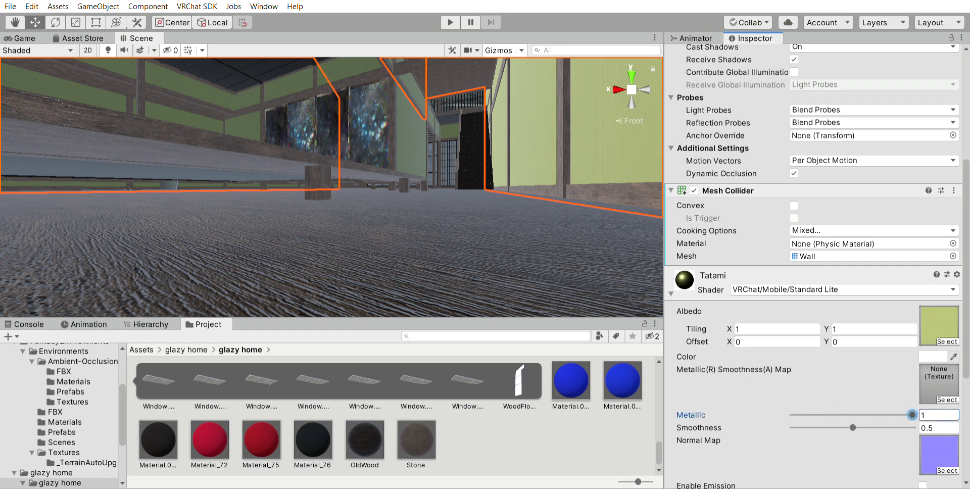
# - Try the OldWood material on the interior beams and posts along the green walls
pyautogui.click(16, 22)
pyautogui.moveTo(303, 202); pyautogui.dragTo(471, 179)
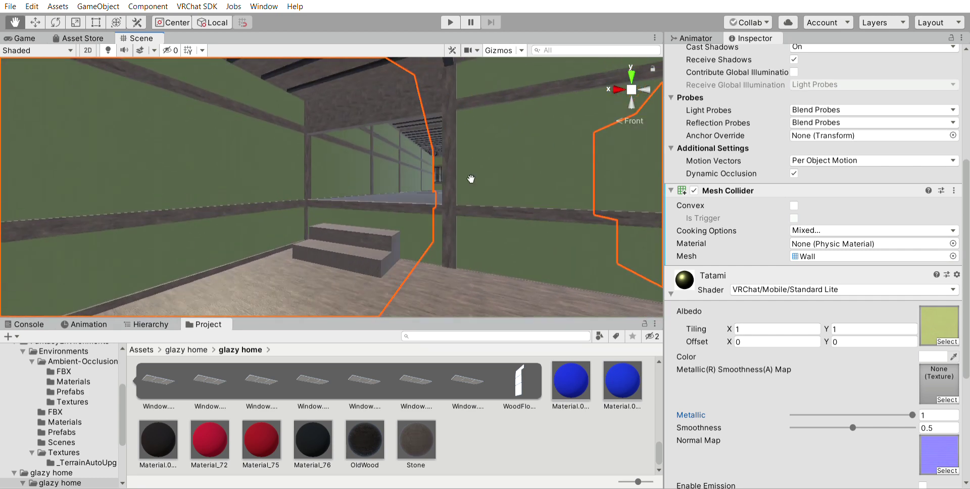
pyautogui.scroll(3, 471, 179)
pyautogui.moveTo(368, 435); pyautogui.dragTo(391, 123)
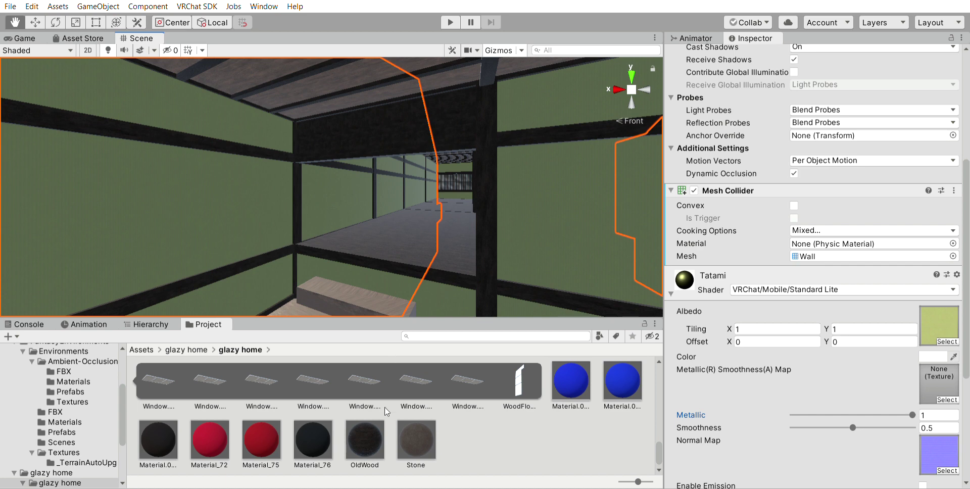
pyautogui.moveTo(485, 306); pyautogui.dragTo(413, 316)
pyautogui.moveTo(332, 435); pyautogui.dragTo(358, 236)
# - Try the tree leaves and Tree_bark1 materials from the Ambient-Occlusion-Trees folder on the house's upper ceiling, undoing the leaves
pyautogui.scroll(1, 326, 391)
pyautogui.scroll(6, 425, 384)
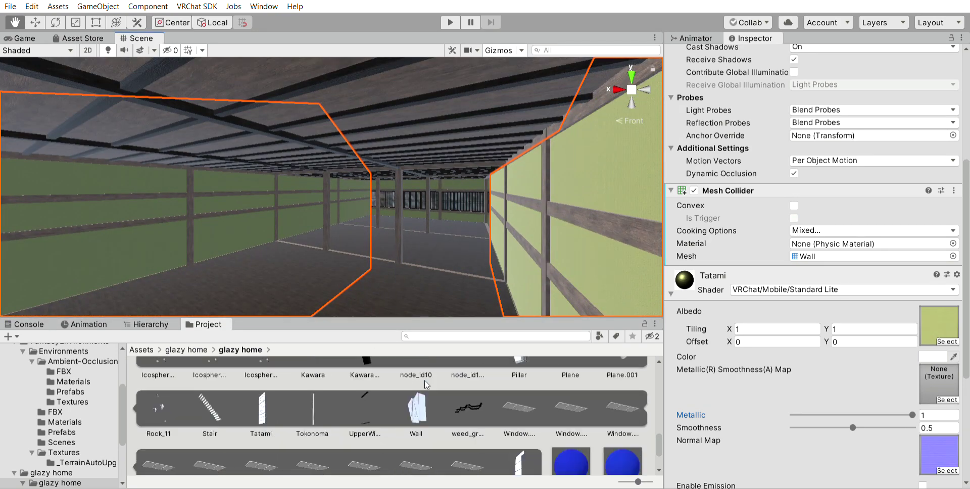
pyautogui.scroll(-3, 425, 380)
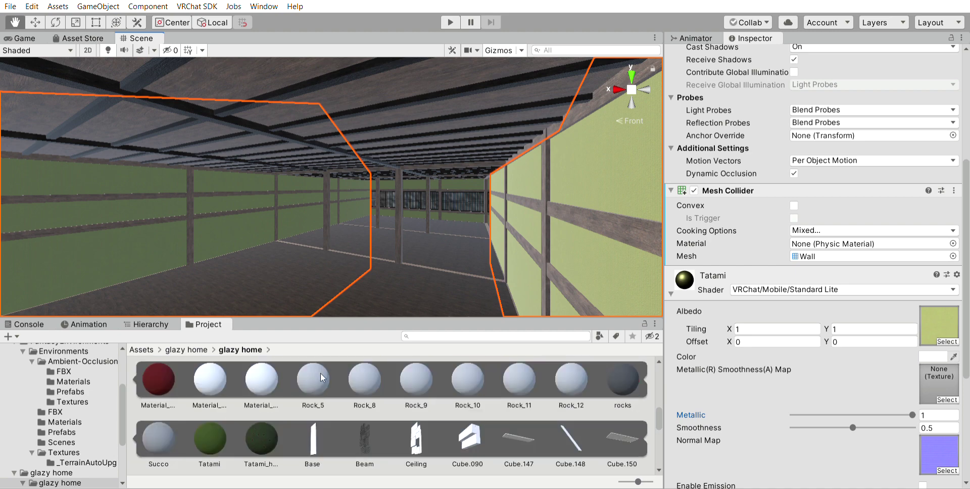
pyautogui.click(75, 402)
pyautogui.click(73, 381)
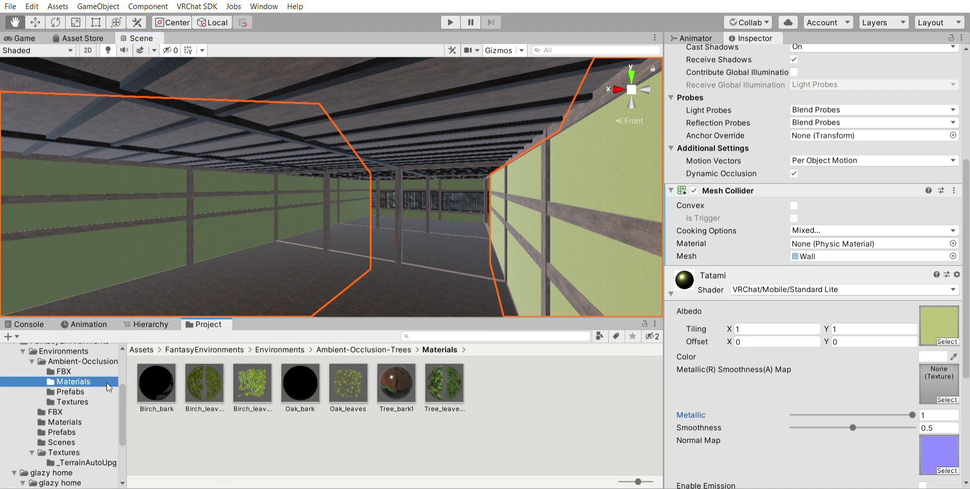
pyautogui.moveTo(444, 383); pyautogui.dragTo(361, 96)
pyautogui.moveTo(360, 79); pyautogui.dragTo(358, 140, button='middle')
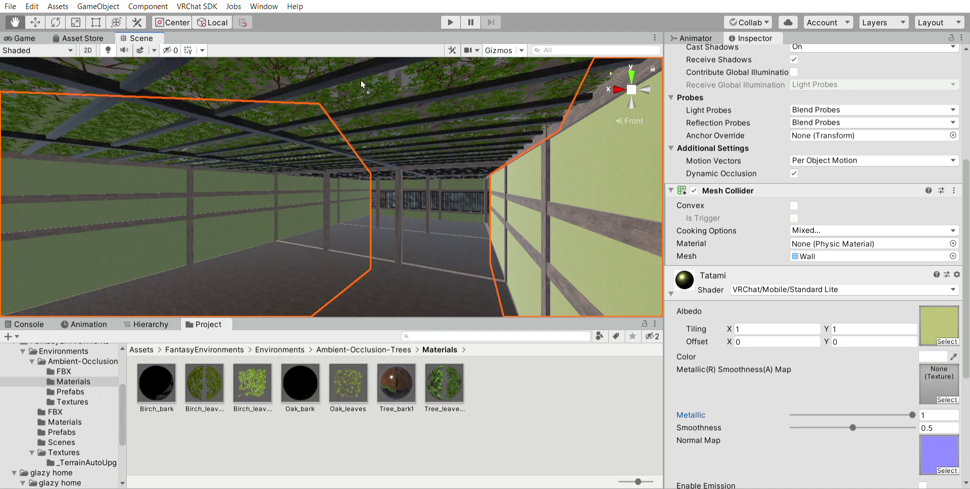
pyautogui.hotkey('ctrl', 'z')
pyautogui.moveTo(304, 377); pyautogui.dragTo(335, 379)
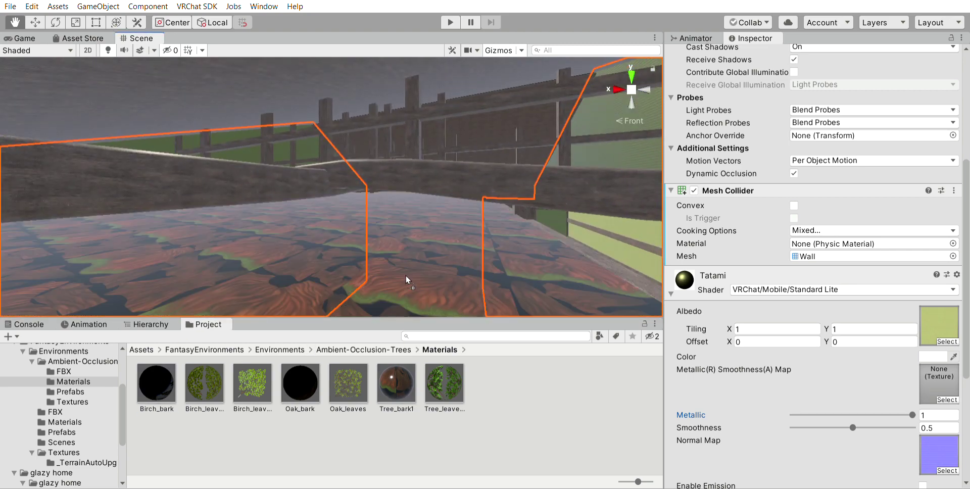
pyautogui.scroll(-8, 399, 273)
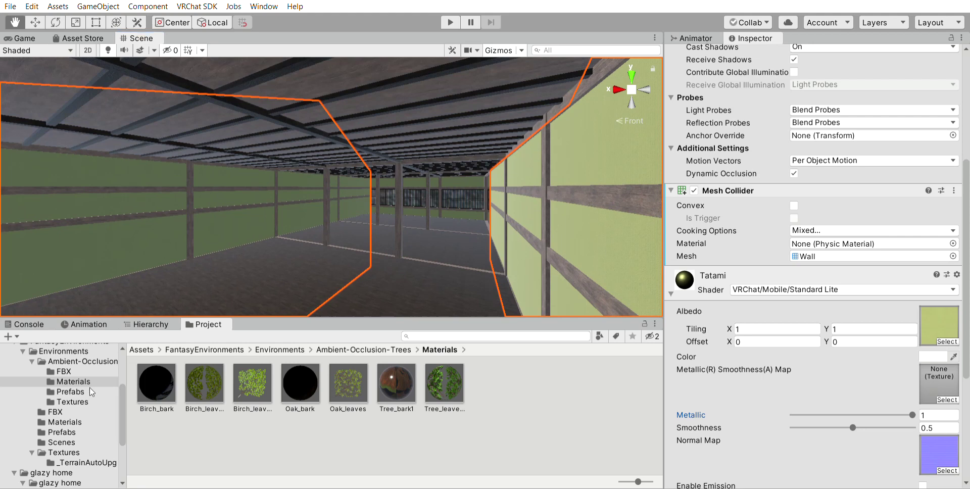
# - List all project materials, apply the Fusuma material to the house's upper ceiling and inspect it from both sides
pyautogui.click(84, 420)
pyautogui.press('Down')
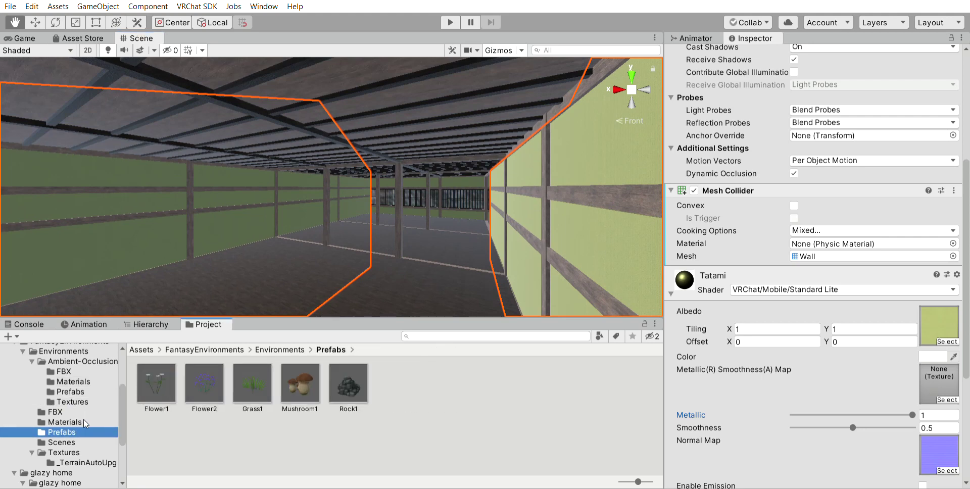
pyautogui.click(84, 422)
pyautogui.scroll(5, 83, 404)
pyautogui.click(53, 367)
pyautogui.scroll(-3, 307, 375)
pyautogui.scroll(3, 317, 368)
pyautogui.moveTo(364, 425); pyautogui.dragTo(399, 94)
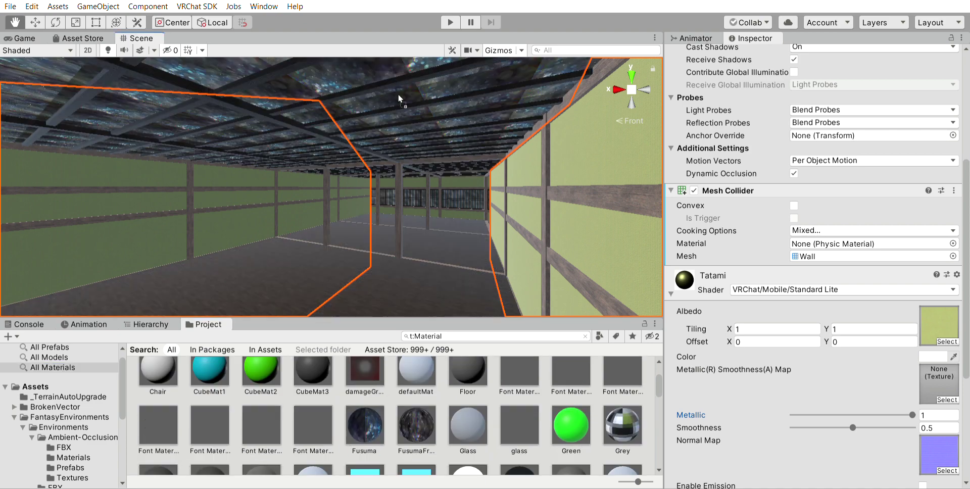
pyautogui.press('f')
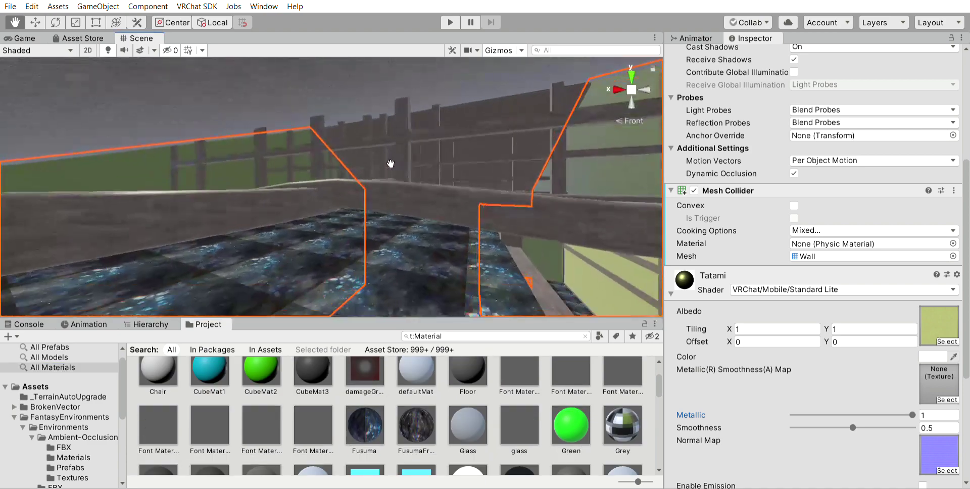
pyautogui.scroll(2, 517, 362)
pyautogui.scroll(2, 481, 264)
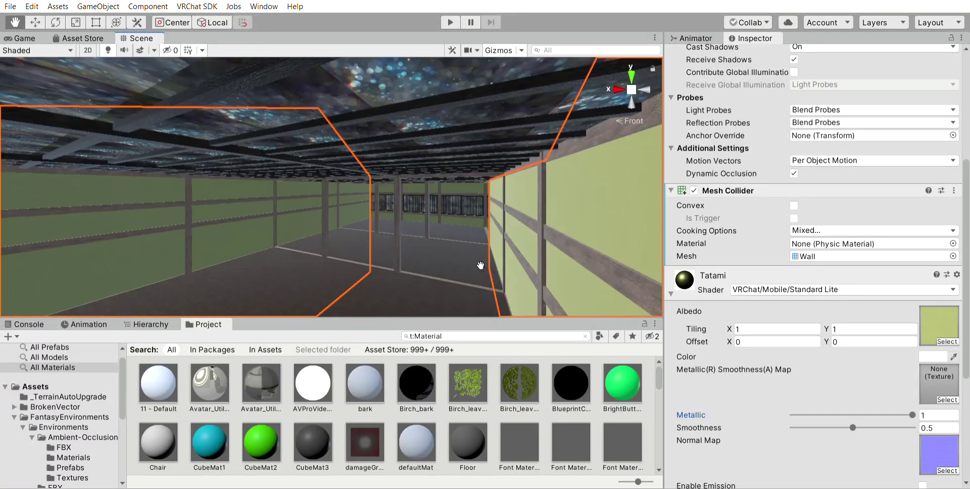
pyautogui.scroll(5, 483, 254)
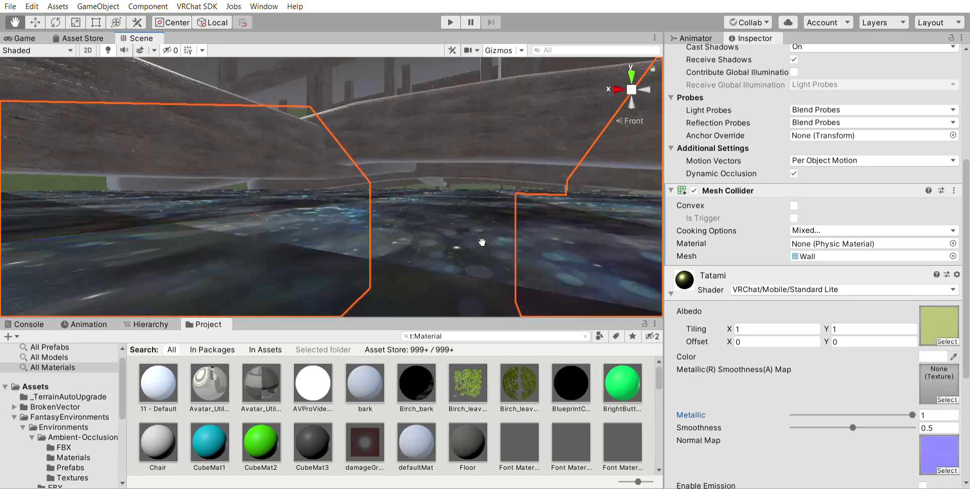
# - Browse through the project's materials and try a dark green one on the house's interior ceiling
pyautogui.scroll(-5, 417, 363)
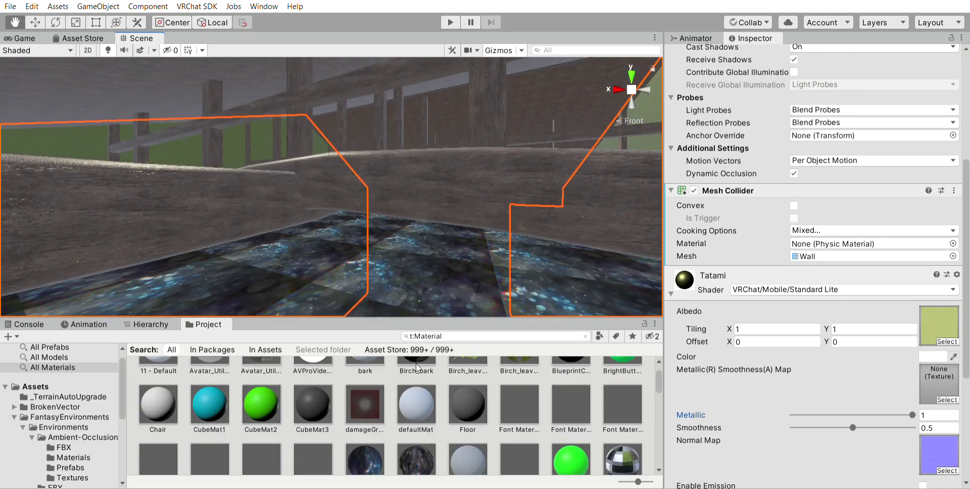
pyautogui.moveTo(410, 347); pyautogui.dragTo(318, 188)
pyautogui.moveTo(373, 215); pyautogui.dragTo(398, 148)
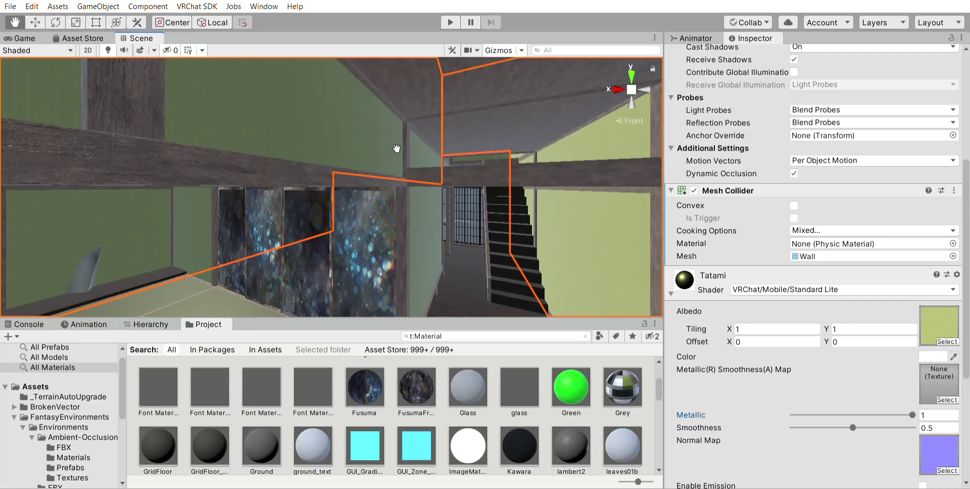
pyautogui.scroll(-15, 556, 354)
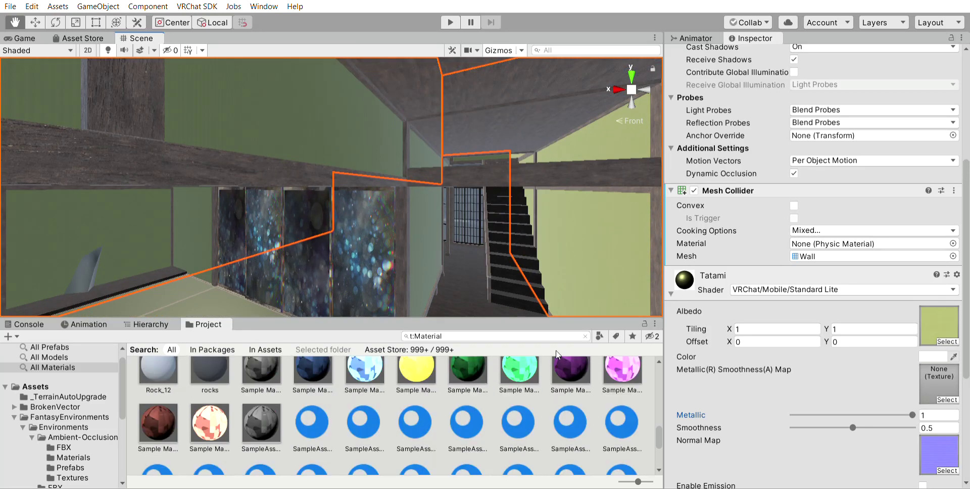
pyautogui.scroll(-2, 495, 384)
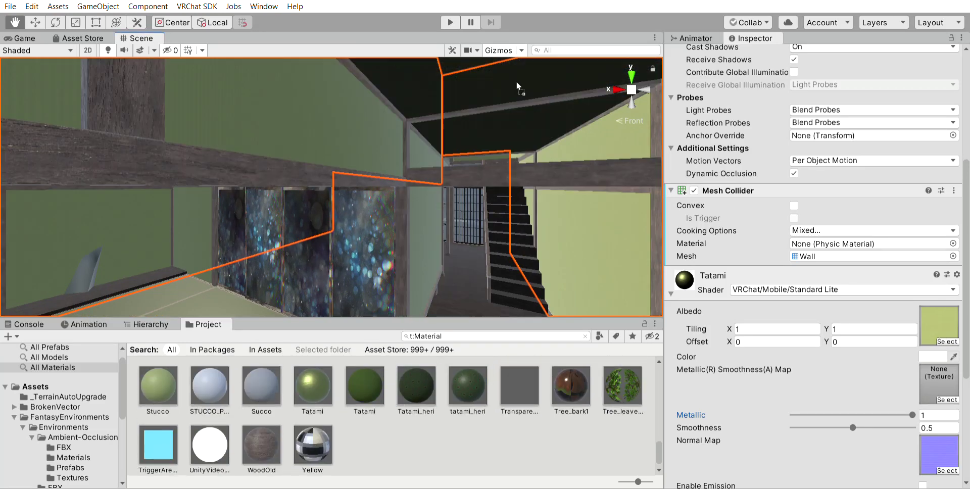
pyautogui.moveTo(512, 81); pyautogui.dragTo(349, 205)
# - Try to add a component to map and all of its child objects down to WoodFloor at once
pyautogui.scroll(5, 562, 392)
pyautogui.scroll(-6, 349, 205)
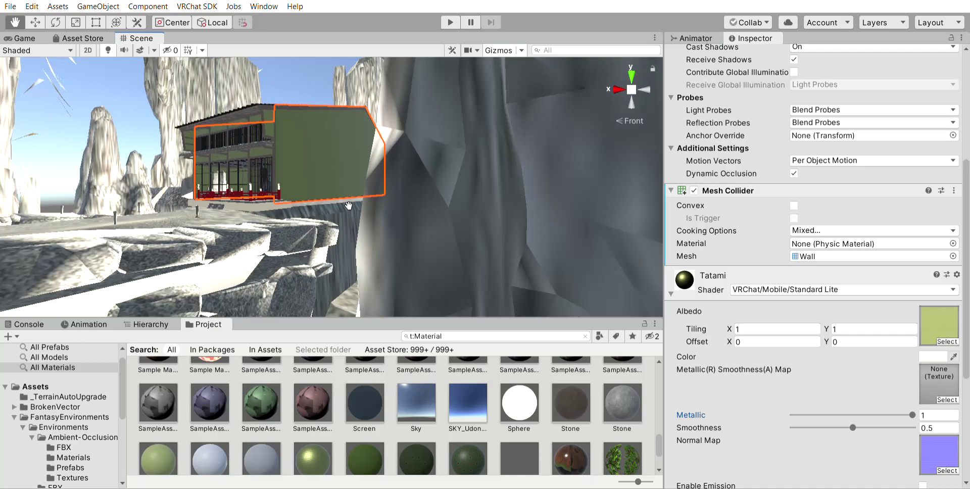
pyautogui.scroll(-5, 386, 209)
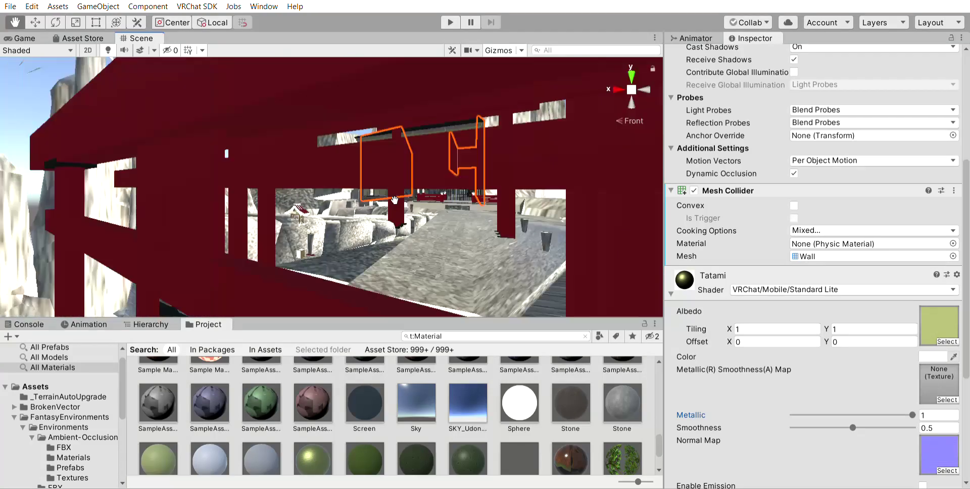
pyautogui.click(151, 324)
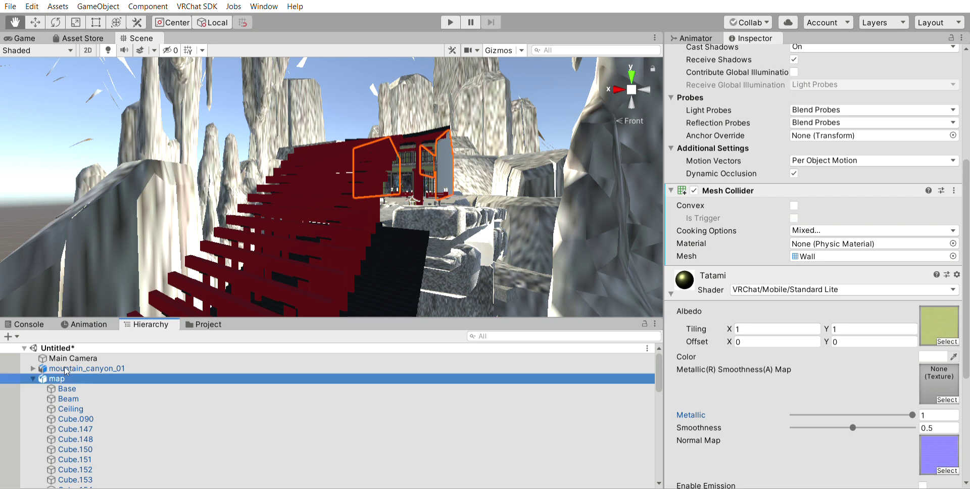
pyautogui.click(57, 379)
pyautogui.scroll(-20, 94, 380)
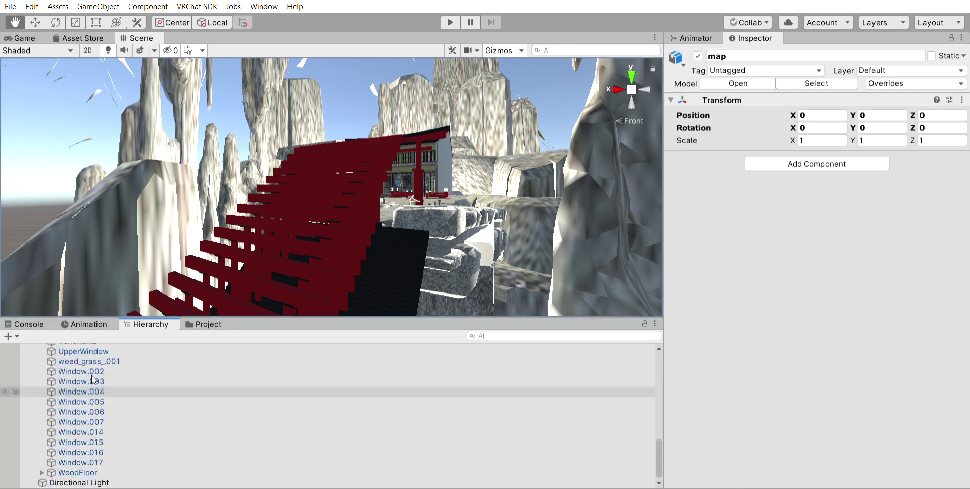
pyautogui.keyDown('shift'); pyautogui.click(115, 460); pyautogui.keyUp('shift')
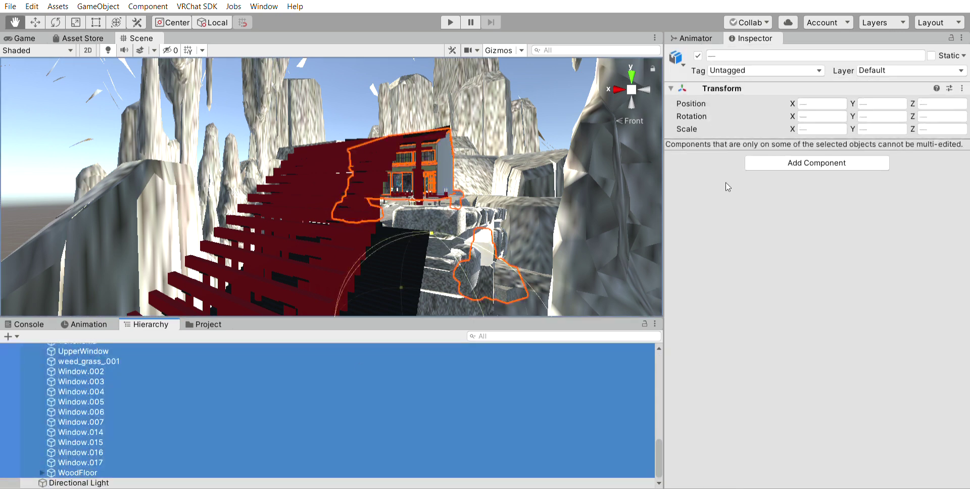
pyautogui.click(779, 184)
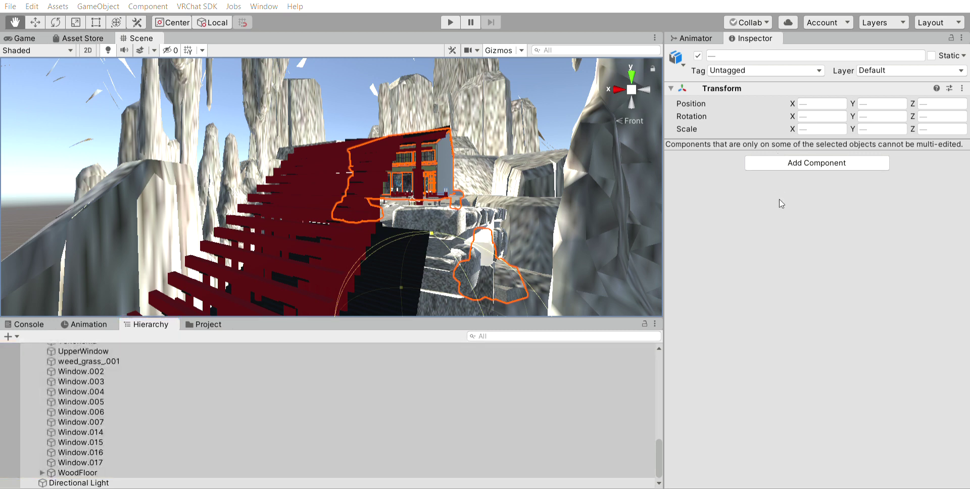
pyautogui.hotkey('ctrl', 'z')
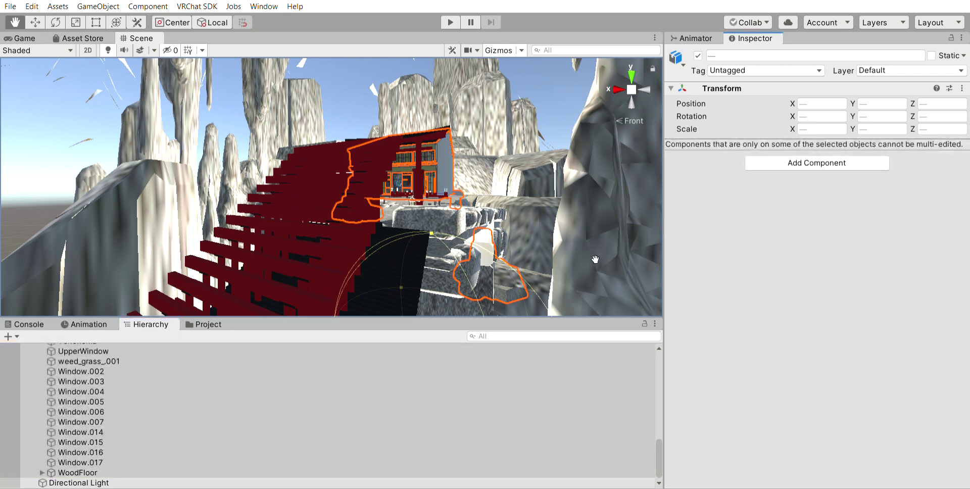
# - Expand WoodFloor and examine the Mesh Renderer and Mesh Collider settings of its child object Wall
pyautogui.click(42, 463)
pyautogui.click(42, 472)
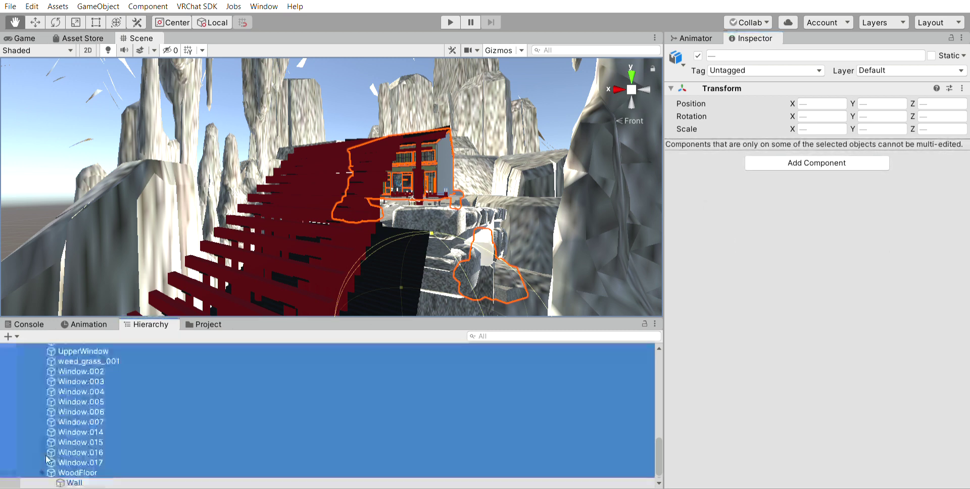
pyautogui.click(75, 472)
pyautogui.click(75, 483)
pyautogui.scroll(-10, 747, 338)
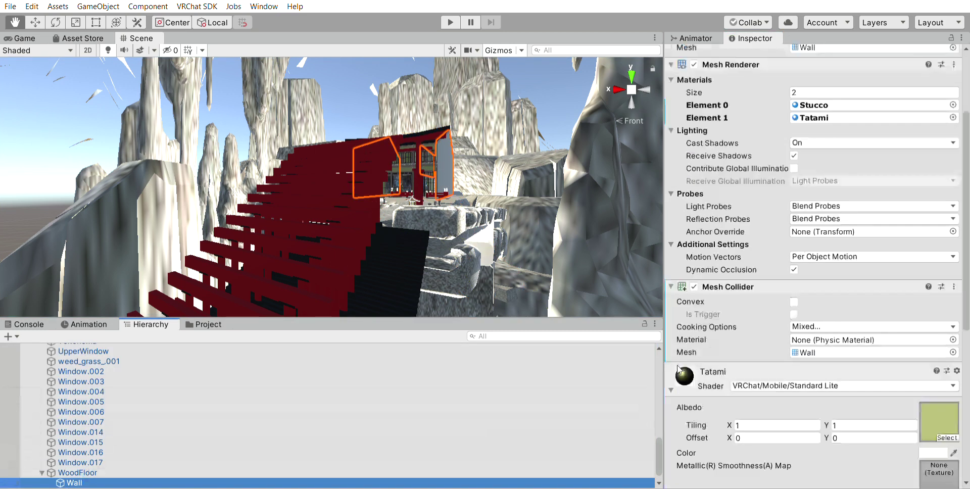
pyautogui.scroll(8, 747, 340)
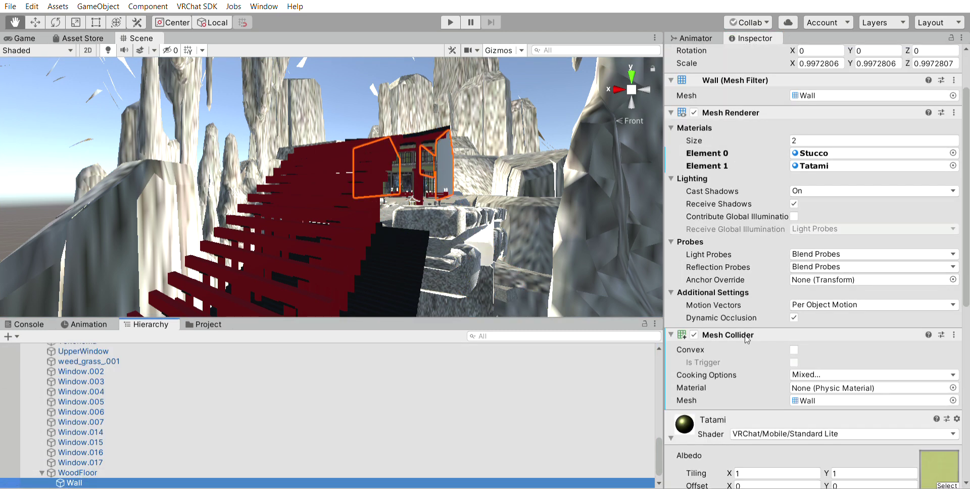
# - Frame Window.007 at the front of the house and examine which components it has
pyautogui.click(199, 422)
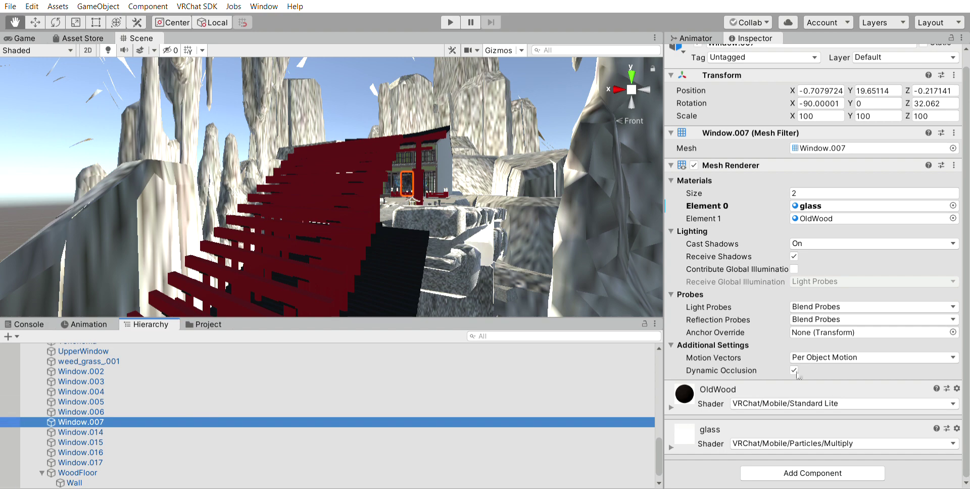
pyautogui.scroll(3, 522, 233)
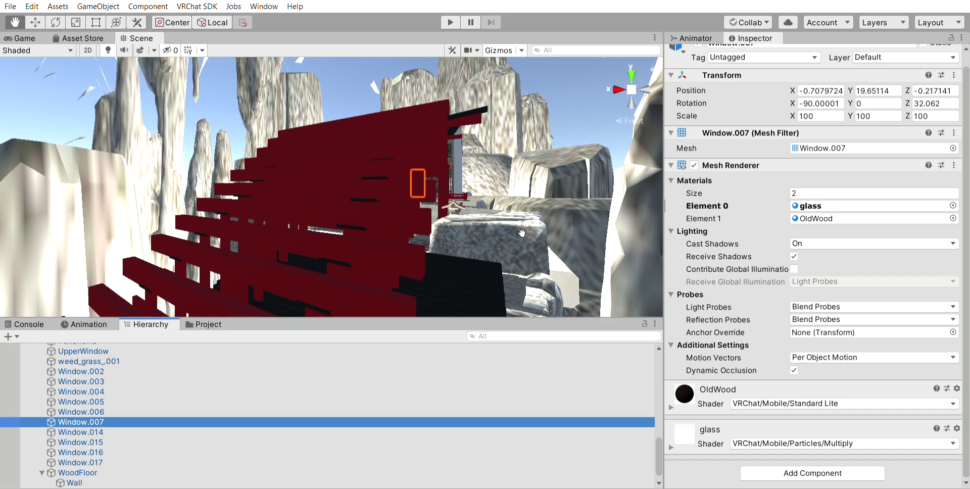
pyautogui.press('f')
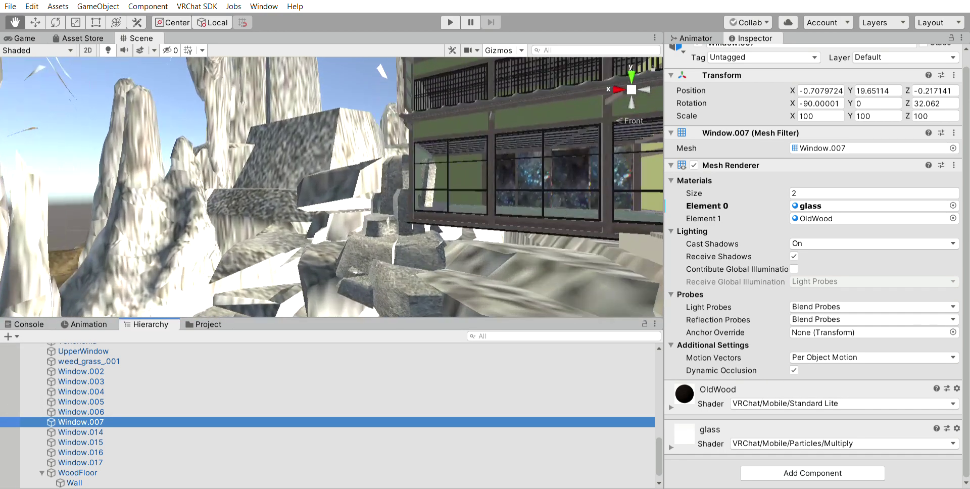
pyautogui.click(296, 83)
pyautogui.press('f')
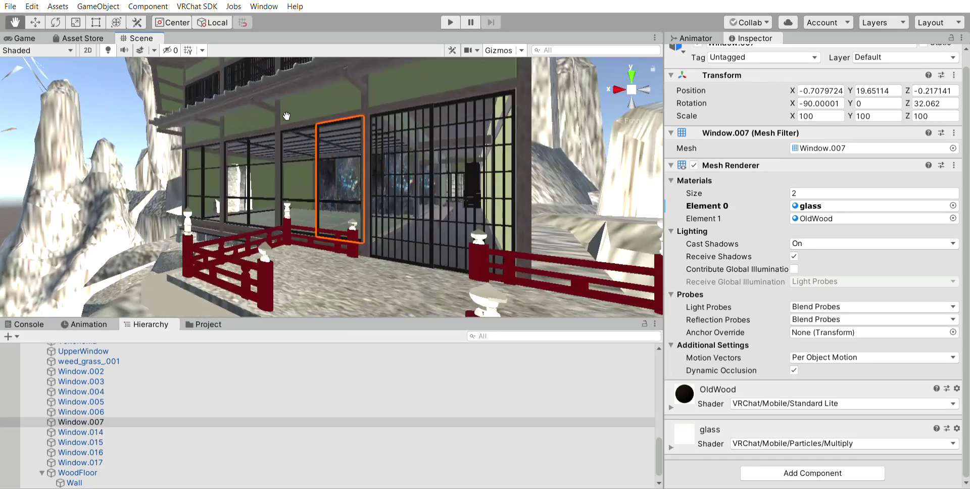
pyautogui.press('w')
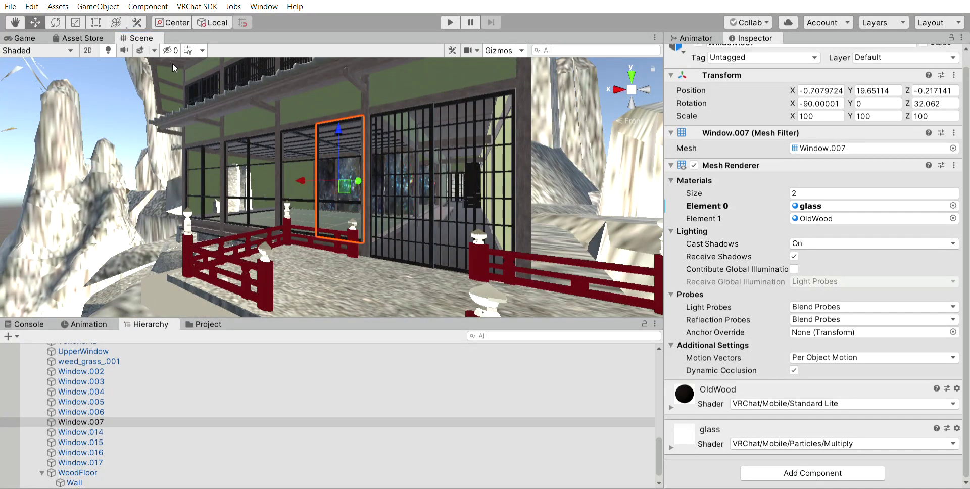
pyautogui.click(443, 162)
pyautogui.click(429, 168)
pyautogui.click(429, 169)
pyautogui.click(202, 376)
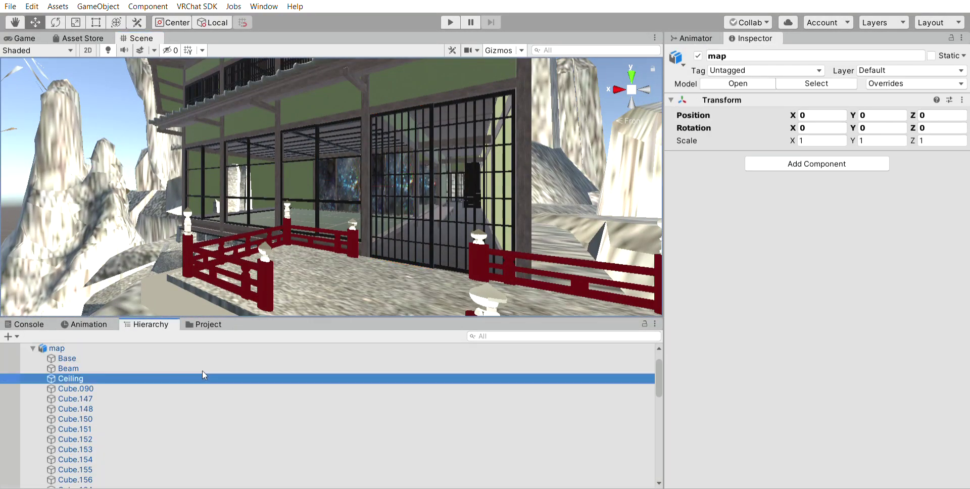
pyautogui.click(326, 154)
pyautogui.click(336, 159)
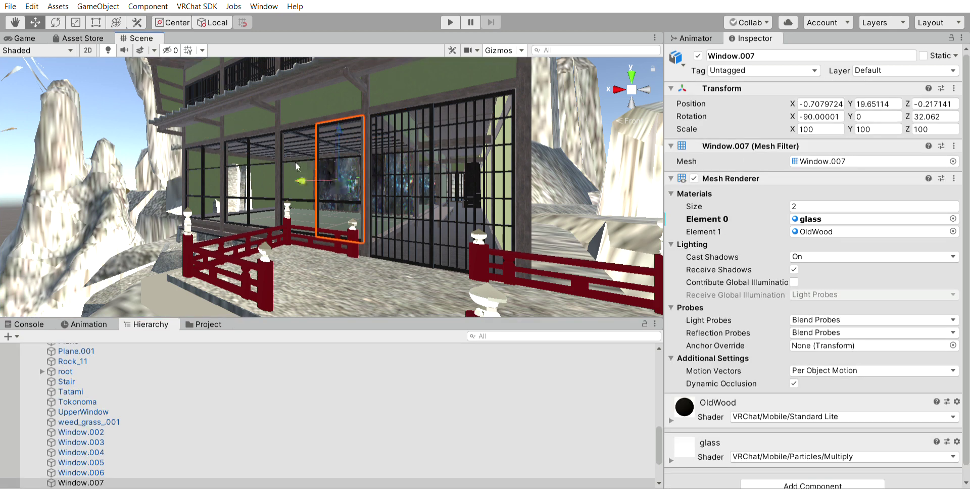
# - Select the house's Pillar object and add a Mesh Collider component to it
pyautogui.click(311, 110)
pyautogui.click(311, 109)
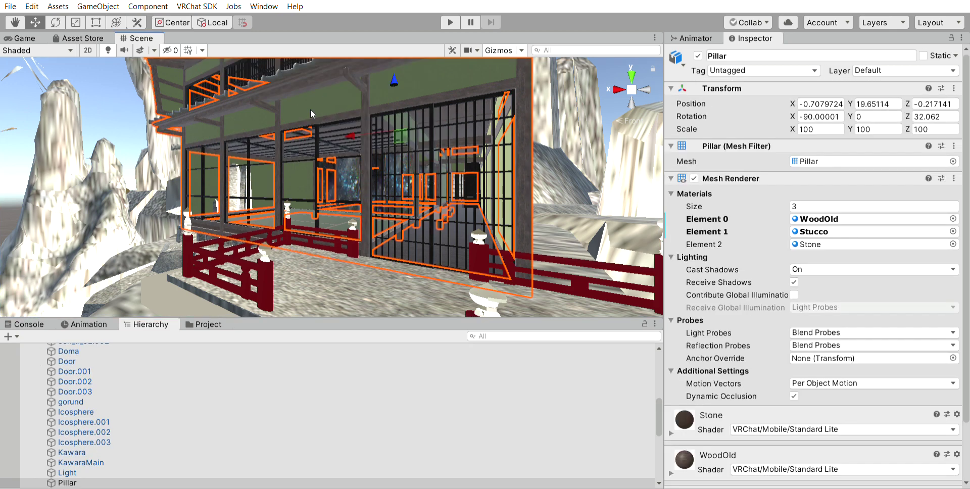
pyautogui.scroll(-3, 779, 333)
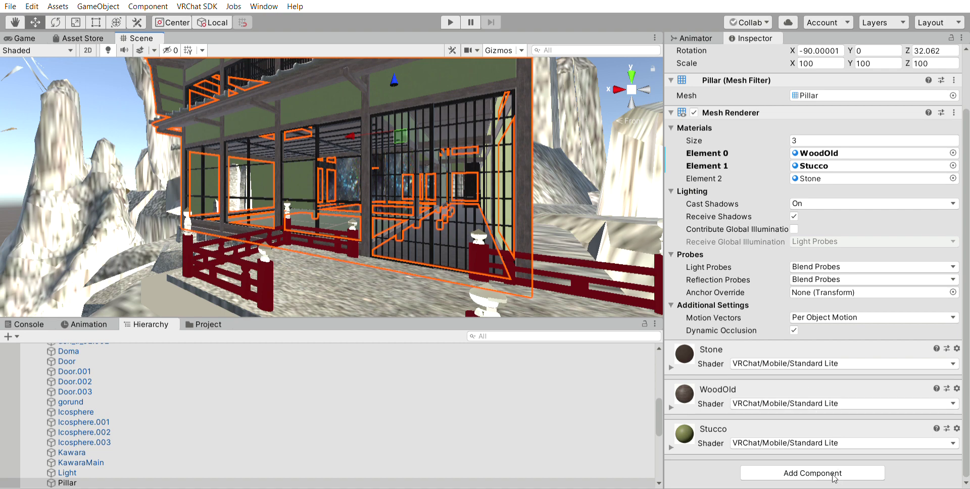
pyautogui.scroll(10, 256, 229)
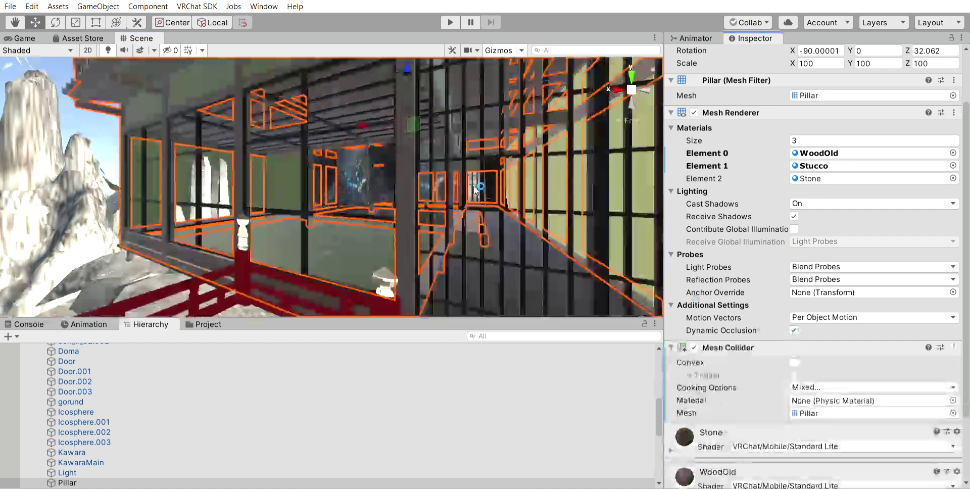
# - Check the Tatami floor's components and add a Mesh Collider to the Base object around it
pyautogui.click(255, 230)
pyautogui.click(262, 237)
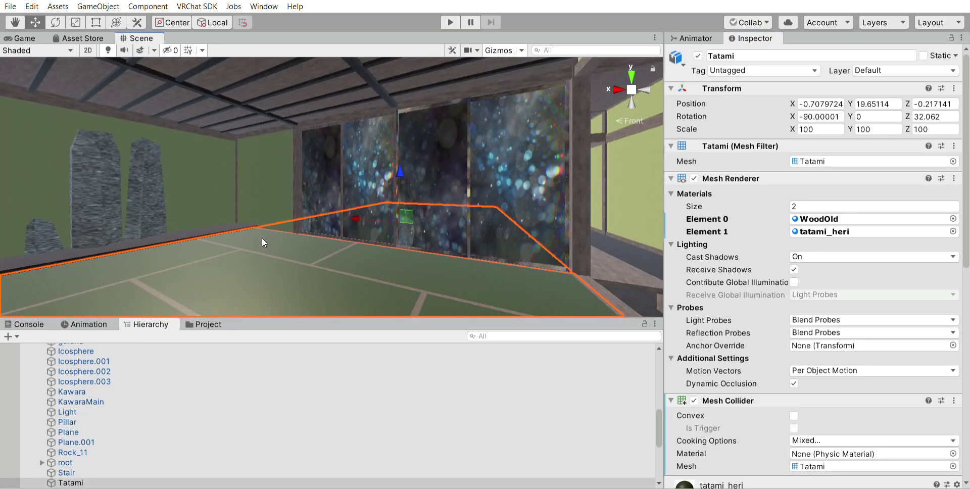
pyautogui.scroll(-10, 786, 306)
pyautogui.scroll(-5, 786, 310)
pyautogui.click(638, 282)
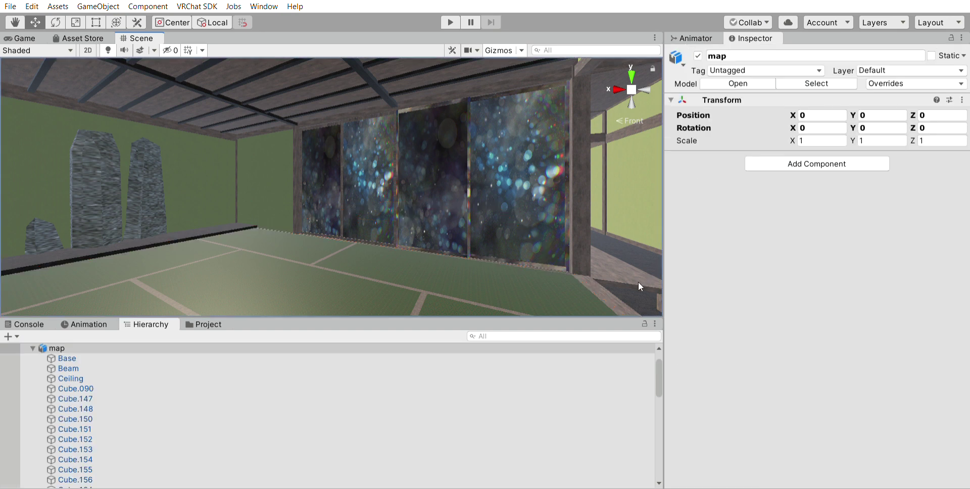
pyautogui.click(638, 290)
pyautogui.scroll(-3, 679, 299)
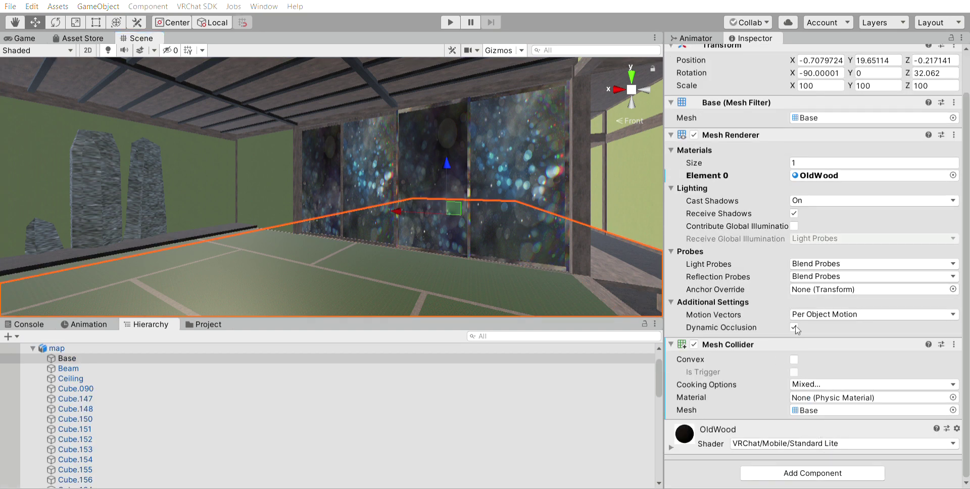
# - Examine the house's interior objects, including Wall, and the front window to see which ones have a Mesh Collider
pyautogui.click(412, 262)
pyautogui.click(412, 262)
pyautogui.scroll(-10, 734, 325)
pyautogui.click(205, 192)
pyautogui.click(205, 192)
pyautogui.press('f')
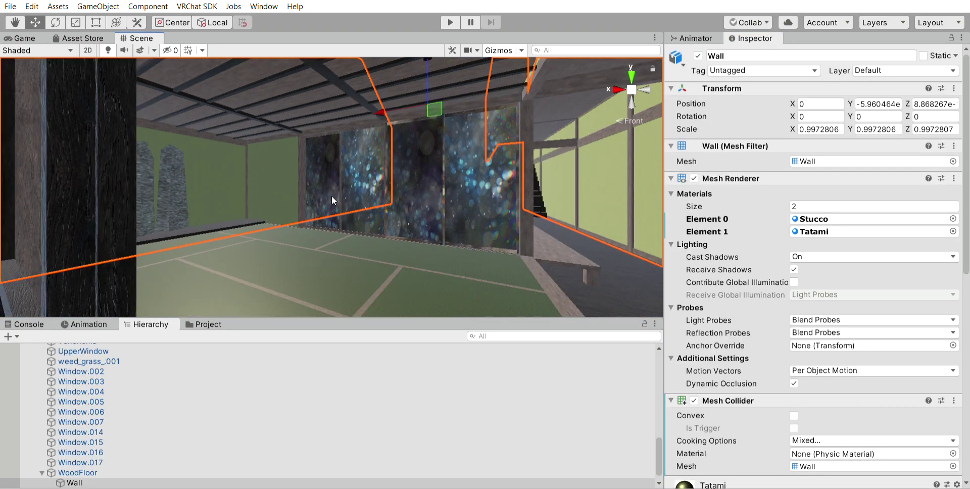
pyautogui.click(320, 90)
pyautogui.click(336, 90)
pyautogui.click(334, 90)
pyautogui.click(334, 90)
pyautogui.click(268, 147)
pyautogui.press('f')
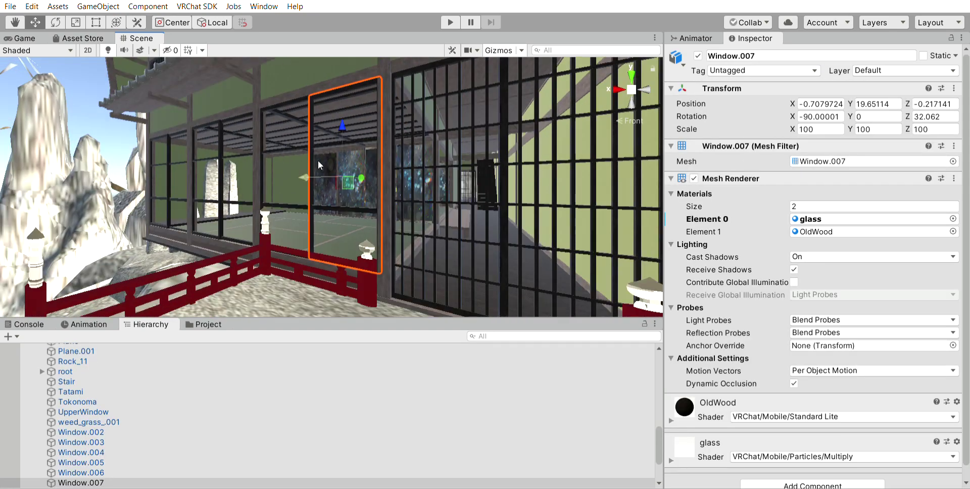
# - Check the Pillar object's components and add a Mesh Collider to the Kawara roof tiles above the ground floor
pyautogui.click(316, 74)
pyautogui.scroll(-3, 316, 75)
pyautogui.click(317, 75)
pyautogui.press('f')
pyautogui.scroll(-3, 317, 118)
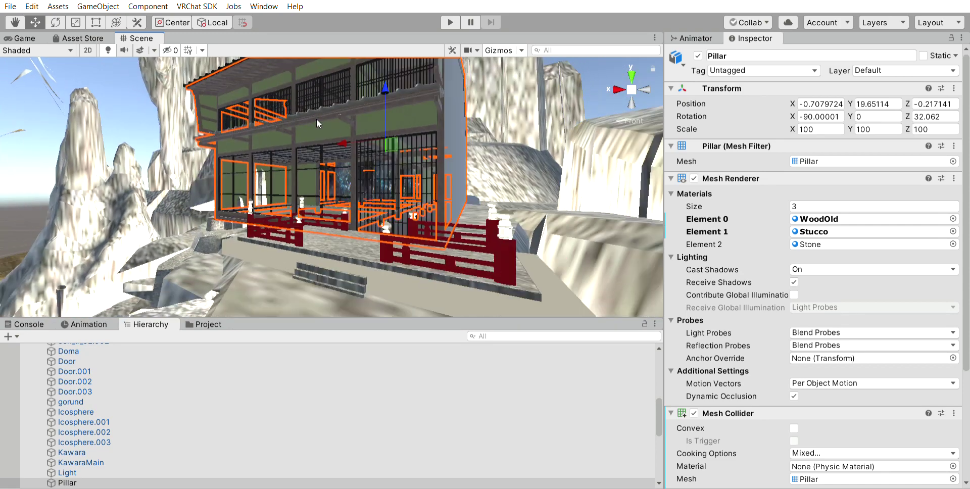
pyautogui.click(342, 89)
pyautogui.click(354, 97)
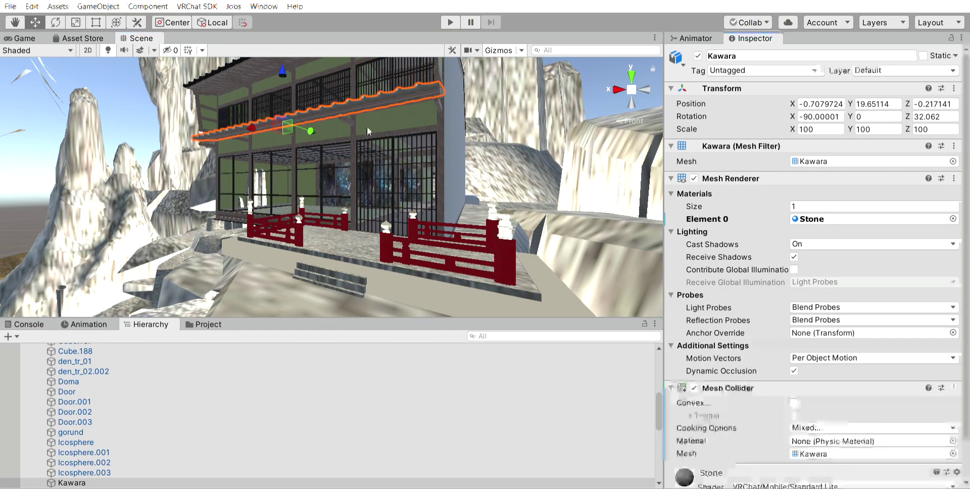
# - Select the ground-floor windows Window.002 through Window.007 and add a Mesh Collider to all of them
pyautogui.scroll(3, 366, 125)
pyautogui.click(334, 166)
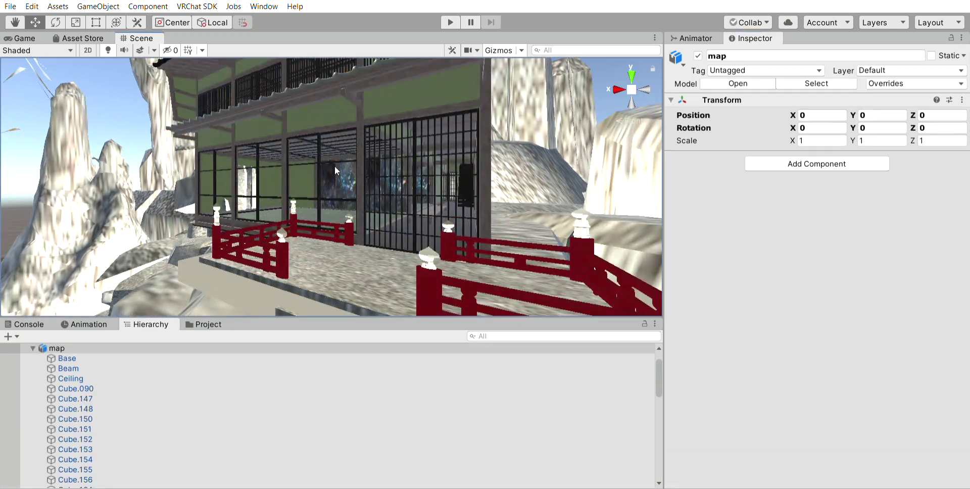
pyautogui.click(335, 165)
pyautogui.scroll(3, 324, 170)
pyautogui.scroll(2, 322, 171)
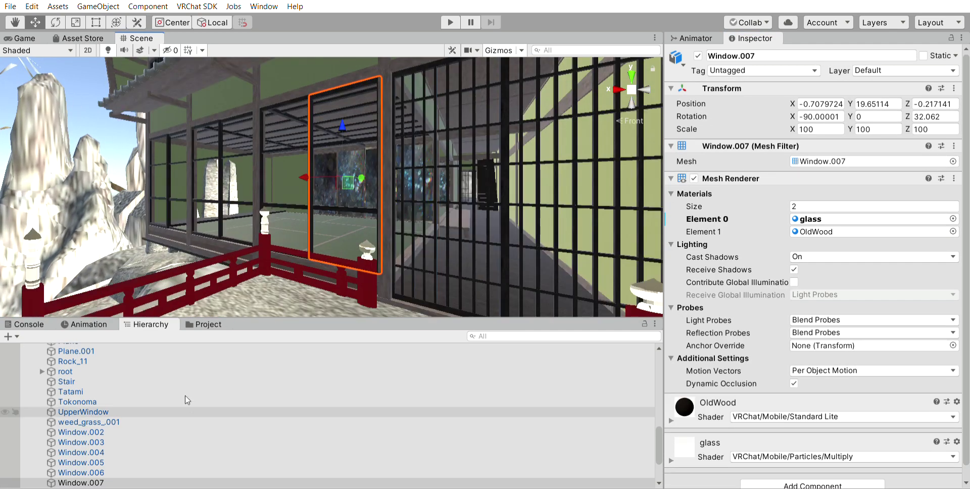
pyautogui.keyDown('shift'); pyautogui.click(186, 433); pyautogui.keyUp('shift')
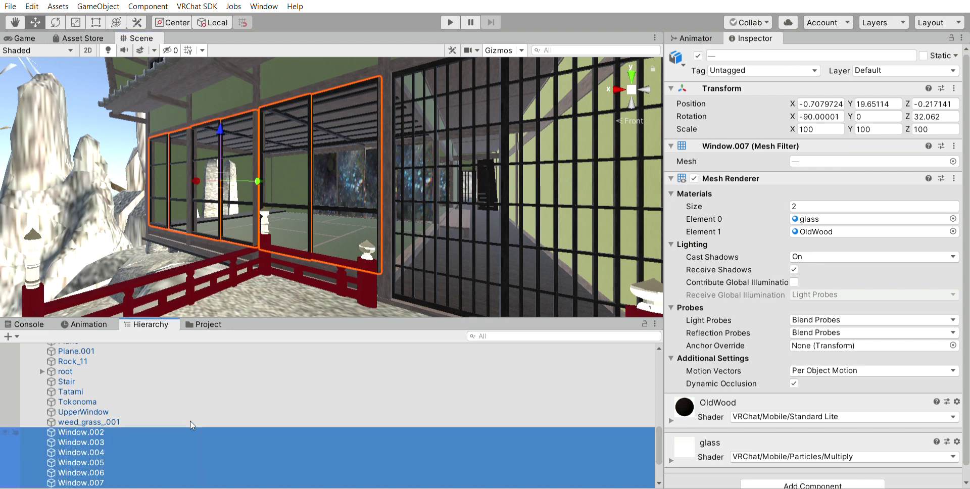
pyautogui.scroll(-2, 190, 420)
pyautogui.scroll(-4, 307, 244)
pyautogui.moveTo(324, 150); pyautogui.dragTo(373, 178, button='middle')
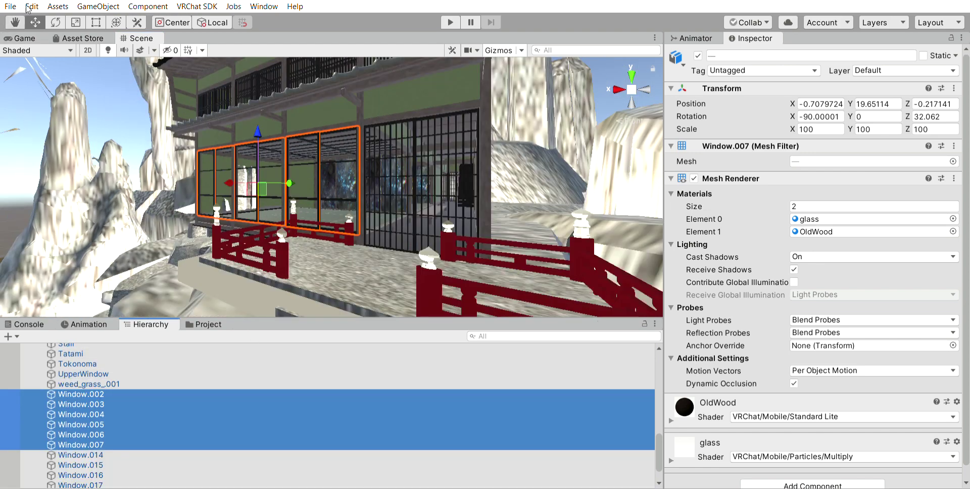
pyautogui.scroll(4, 373, 178)
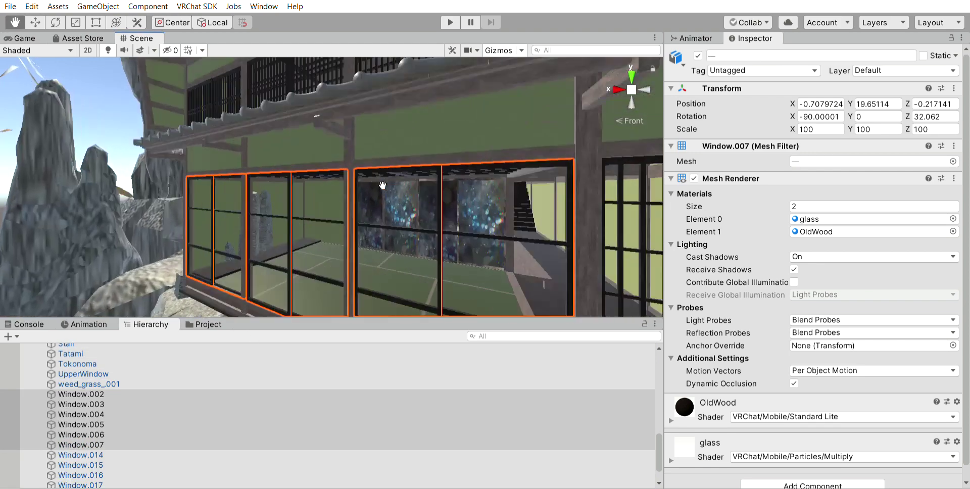
pyautogui.scroll(-1, 744, 418)
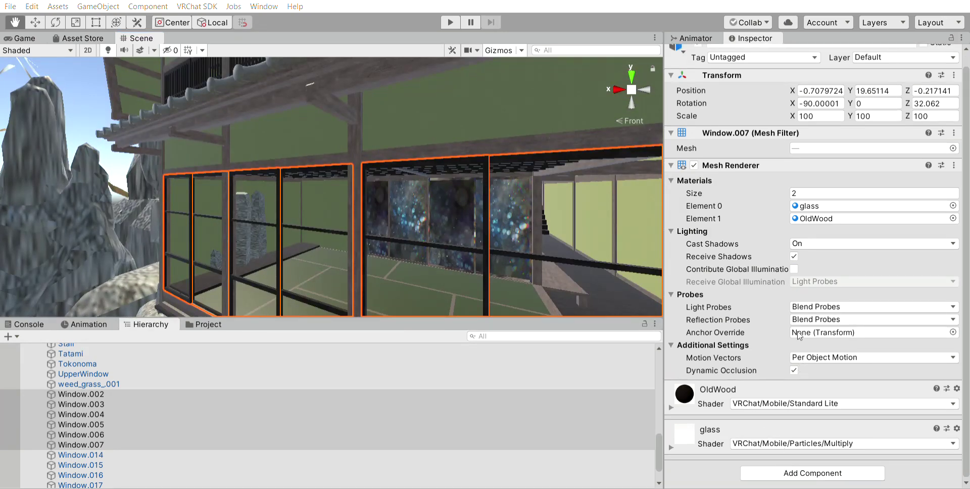
# - Select the UpperWindow lattice above the roof tiles and add a Mesh Collider to it
pyautogui.moveTo(510, 202); pyautogui.dragTo(309, 186)
pyautogui.scroll(-3, 309, 186)
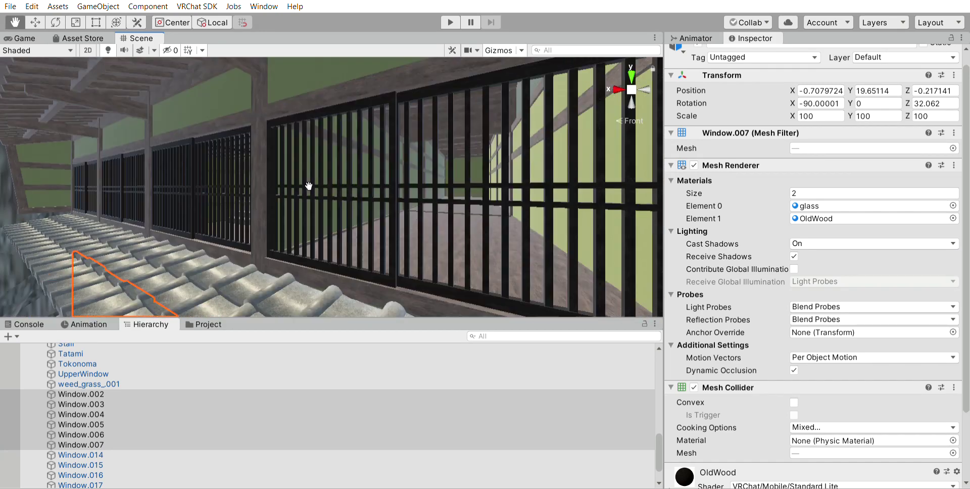
pyautogui.press('w')
pyautogui.click(378, 184)
pyautogui.click(387, 188)
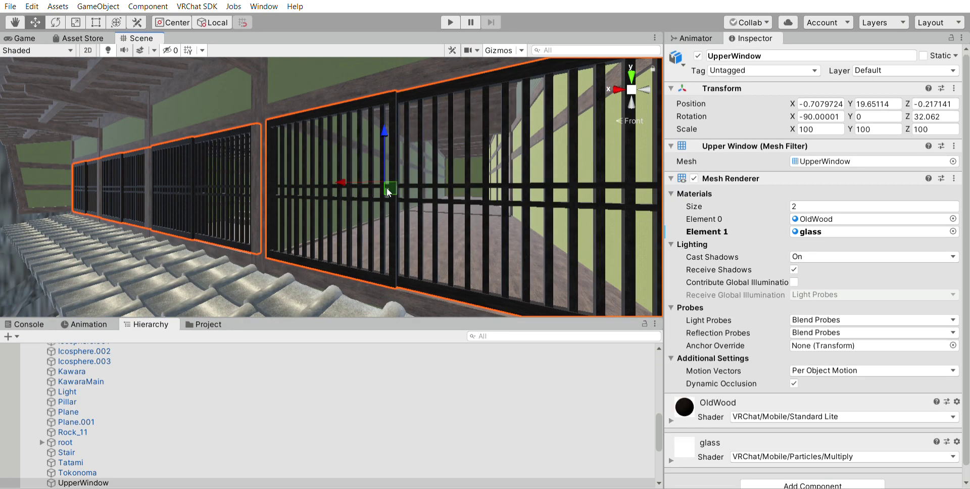
pyautogui.scroll(-1, 791, 445)
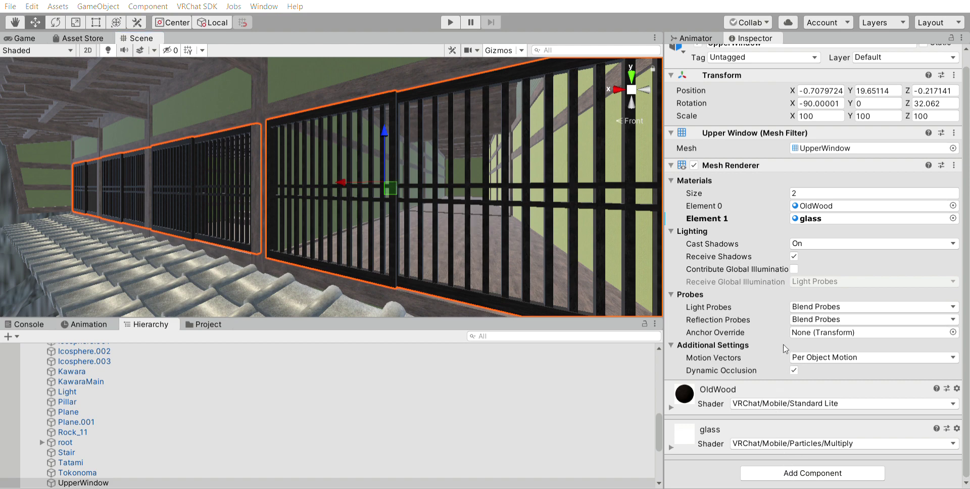
# - Select the four adjoining glass window panes inside the house, including Window.014 and Window.015, and add a Mesh Collider to them
pyautogui.scroll(-8, 537, 220)
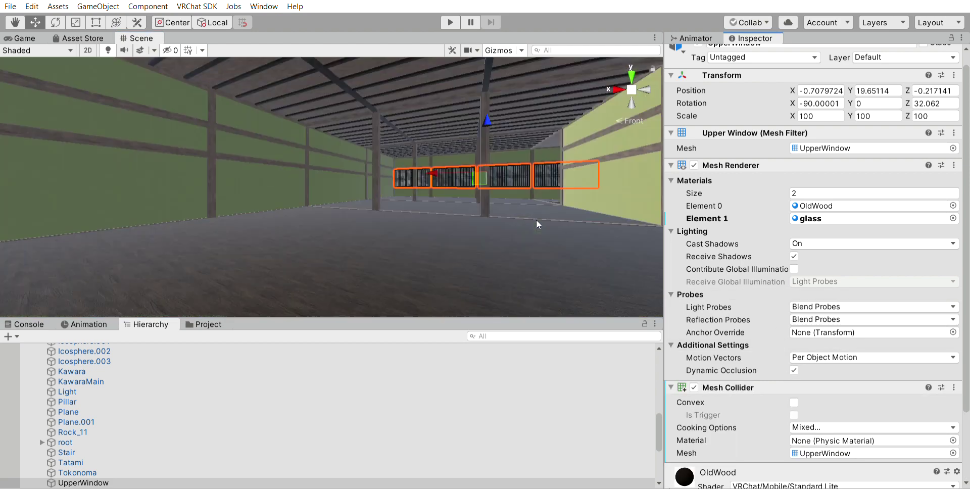
pyautogui.press('f')
pyautogui.moveTo(310, 163); pyautogui.dragTo(351, 193, button='middle')
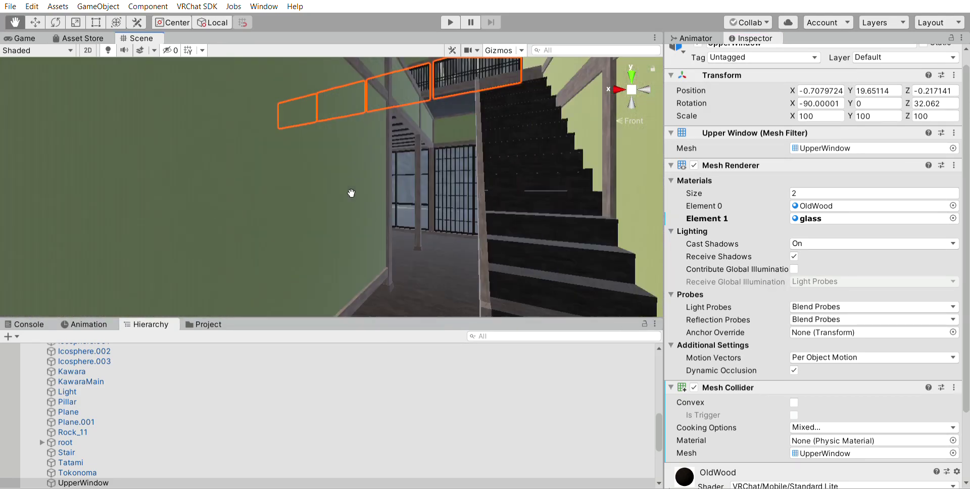
pyautogui.scroll(10, 351, 193)
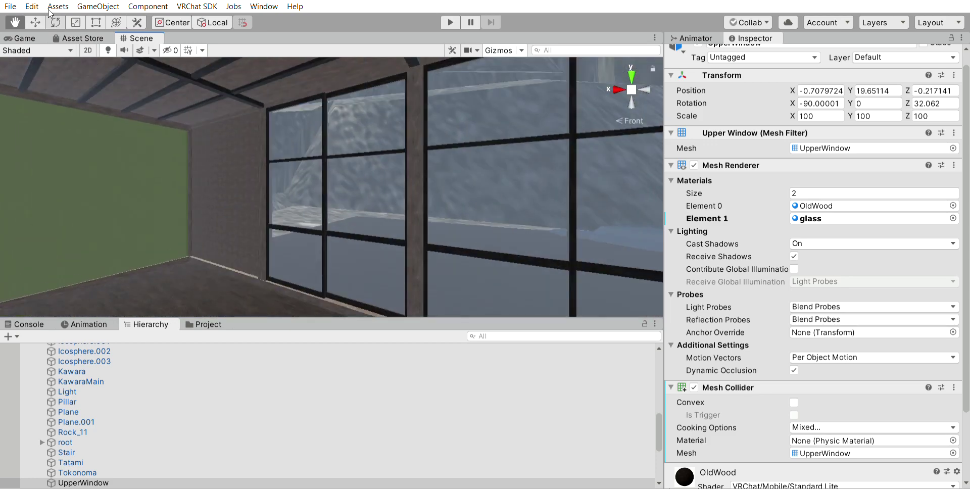
pyautogui.click(36, 22)
pyautogui.click(330, 168)
pyautogui.click(331, 168)
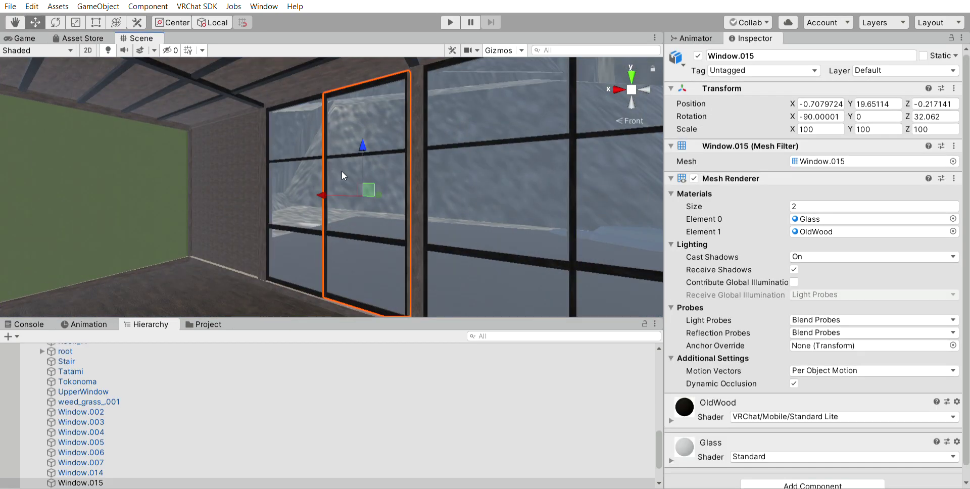
pyautogui.keyDown('ctrl'); pyautogui.click(299, 174); pyautogui.keyUp('ctrl')
pyautogui.scroll(-5, 301, 174)
pyautogui.keyDown('ctrl'); pyautogui.click(471, 195); pyautogui.keyUp('ctrl')
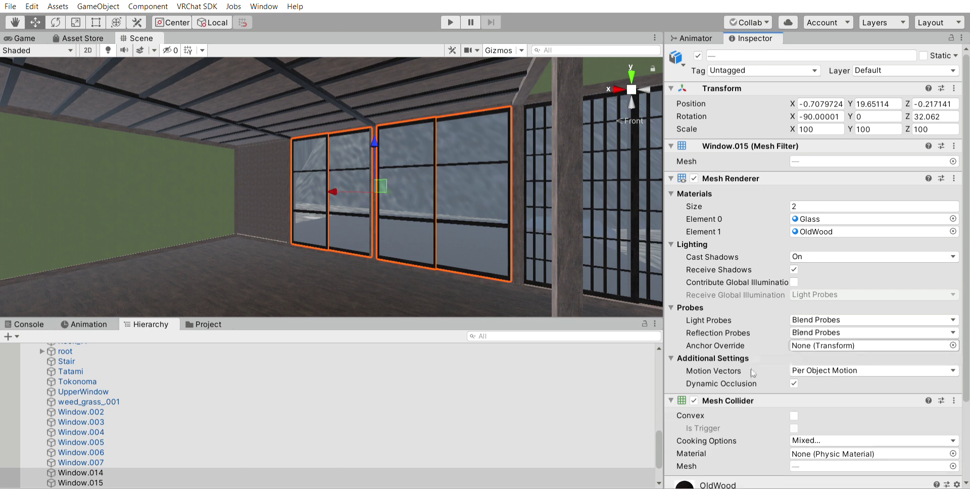
# - Search the project's materials for "gl" and apply the lowercase glass material to the selected window panes
pyautogui.scroll(-3, 808, 329)
pyautogui.press('f')
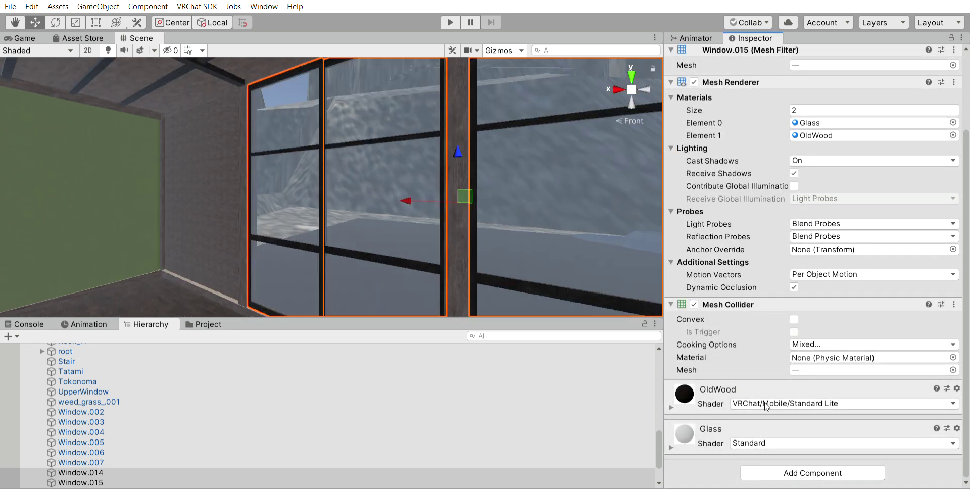
pyautogui.click(205, 324)
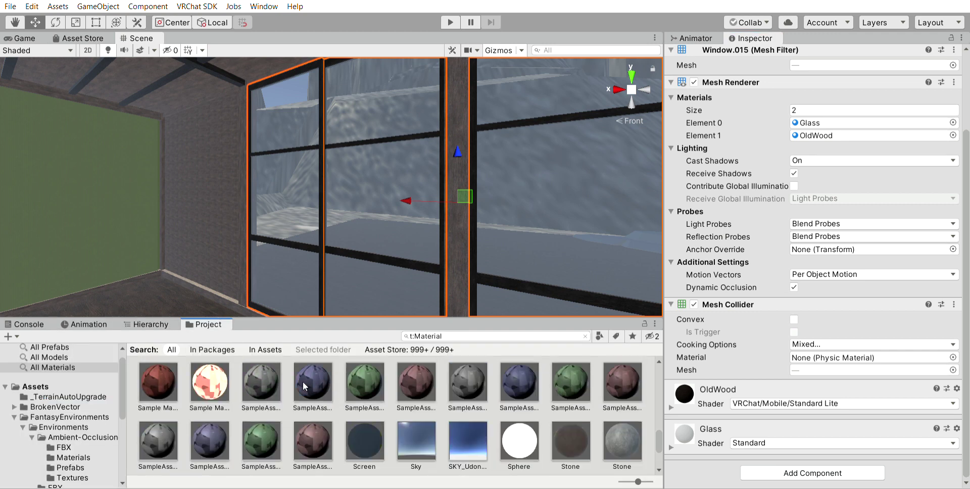
pyautogui.scroll(15, 310, 391)
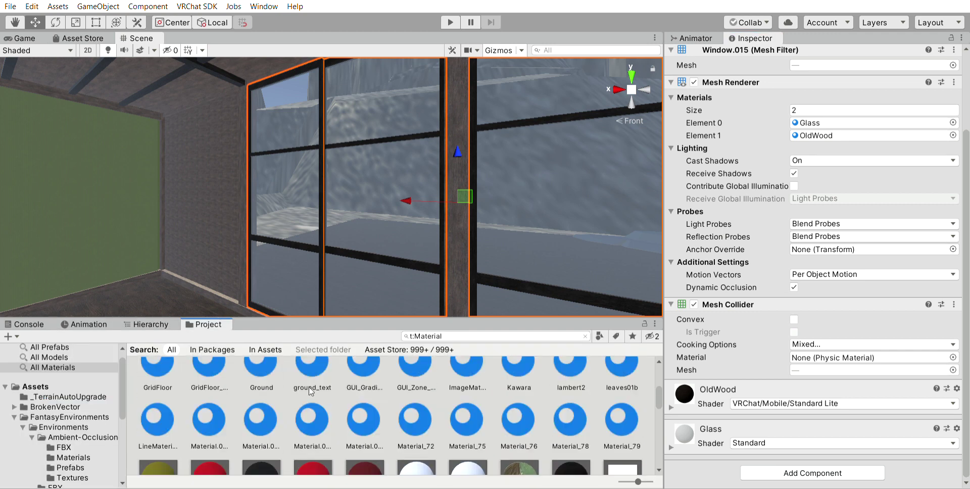
pyautogui.scroll(2, 308, 386)
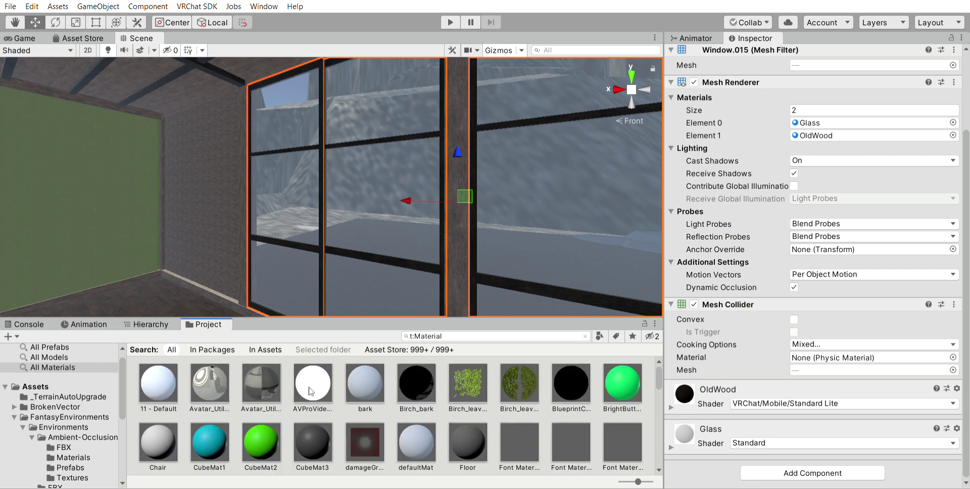
pyautogui.click(465, 332)
pyautogui.write('gl')
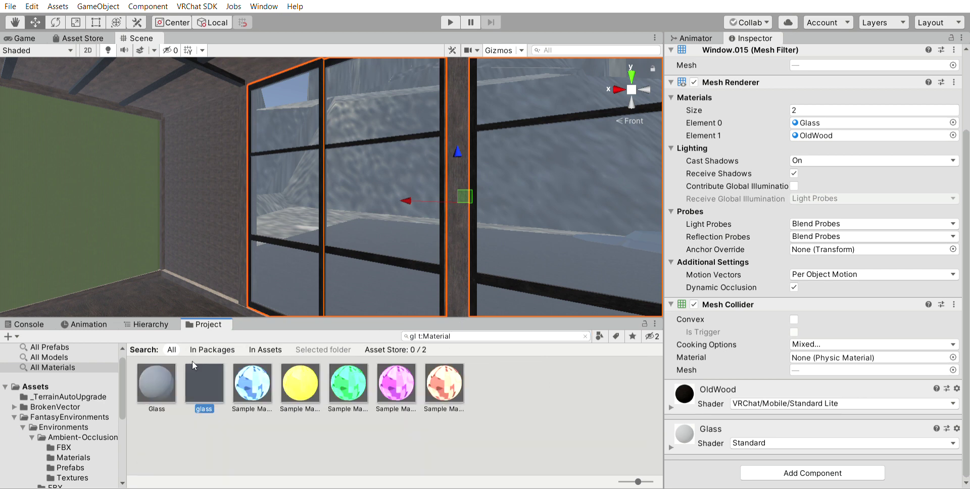
pyautogui.moveTo(204, 383); pyautogui.dragTo(593, 199)
# - Apply the glass material to the lattice door next to the selected windows
pyautogui.click(15, 22)
pyautogui.moveTo(384, 187); pyautogui.dragTo(332, 186)
pyautogui.scroll(5, 332, 186)
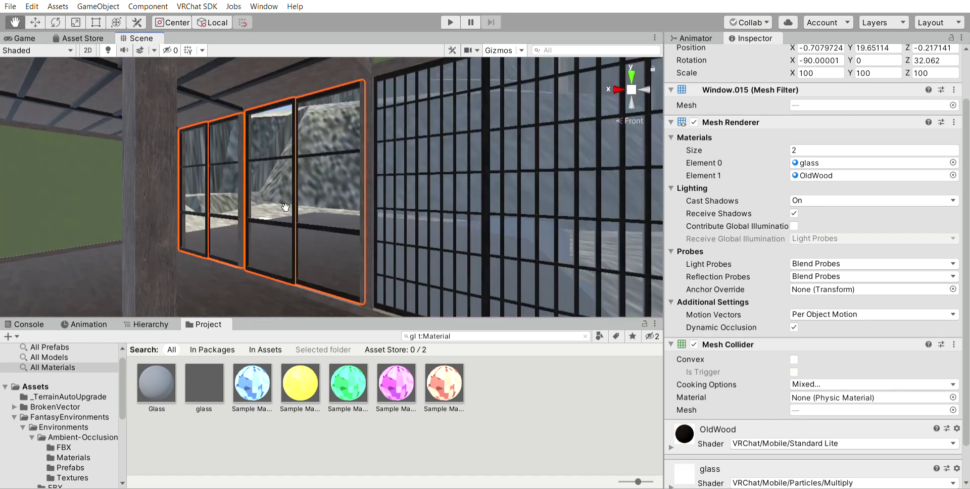
pyautogui.moveTo(205, 382); pyautogui.dragTo(478, 201)
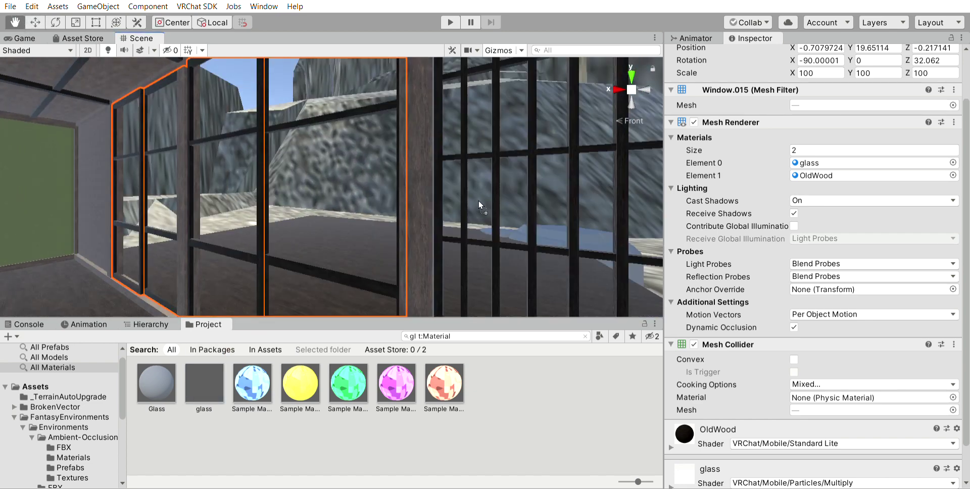
# - Expand the glass material's settings and open the texture choice for its Particle Texture
pyautogui.scroll(-2, 803, 429)
pyautogui.click(697, 424)
pyautogui.scroll(-3, 696, 420)
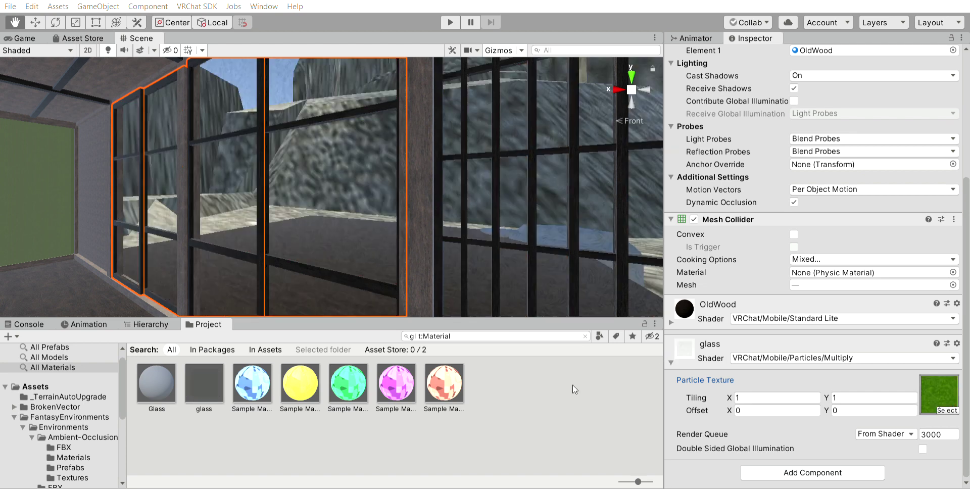
# - Try different particle textures on the glass material, including a plain grey one, and inspect the windows with it
pyautogui.press('Right')
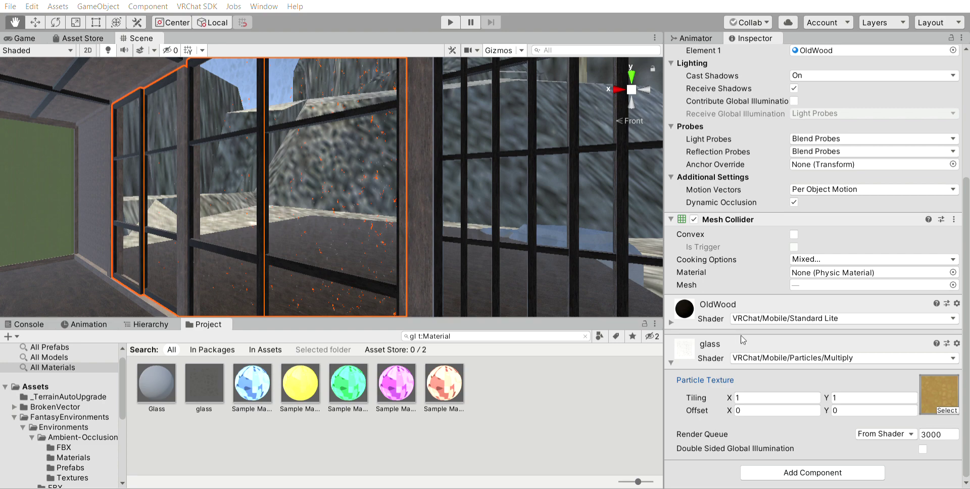
pyautogui.press('Right')
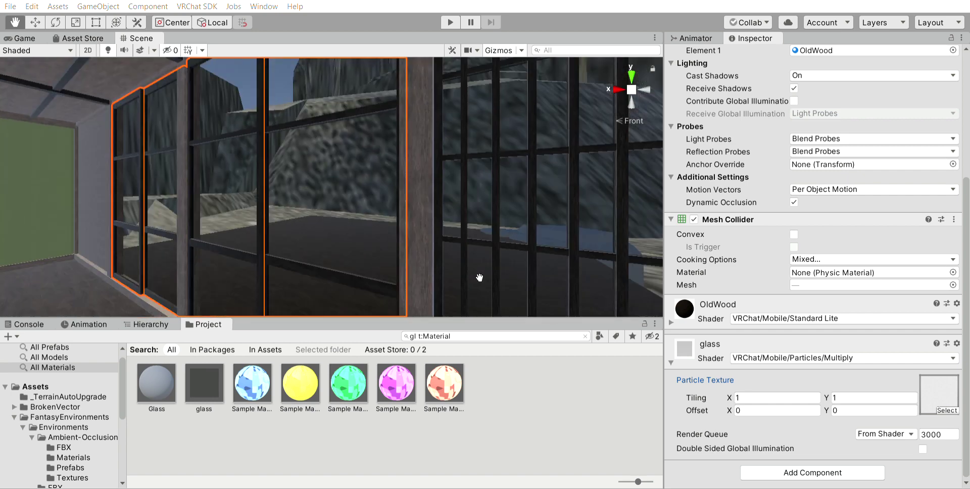
pyautogui.moveTo(210, 112); pyautogui.dragTo(470, 195)
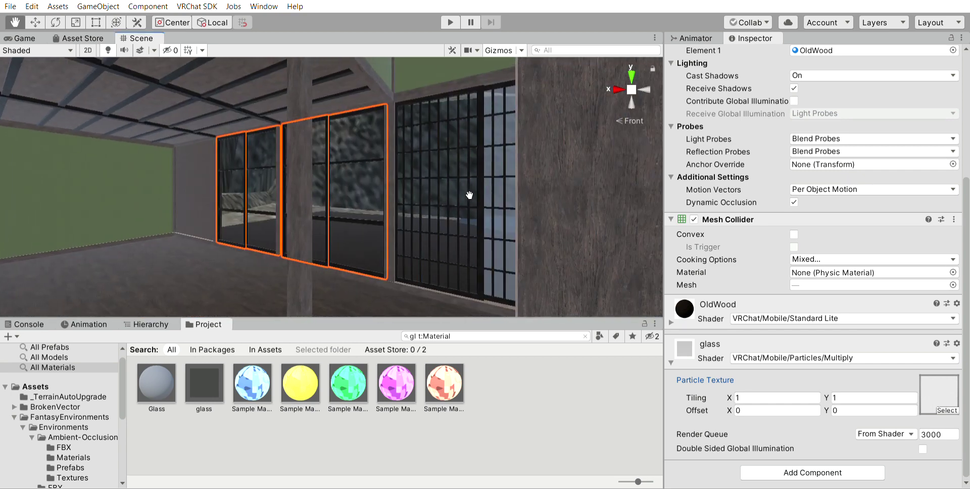
pyautogui.moveTo(552, 254); pyautogui.dragTo(397, 203)
pyautogui.moveTo(549, 186); pyautogui.dragTo(525, 202)
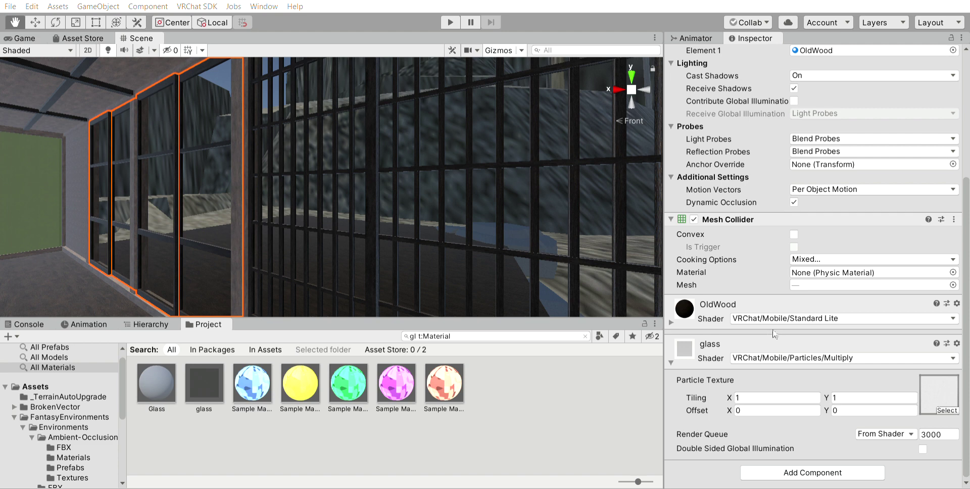
# - Switch the glass material to the VRChat/Mobile/Particles/Additive shader and try various particle textures, ending on the dark purple speckled one
pyautogui.hotkey('ctrl', 'z')
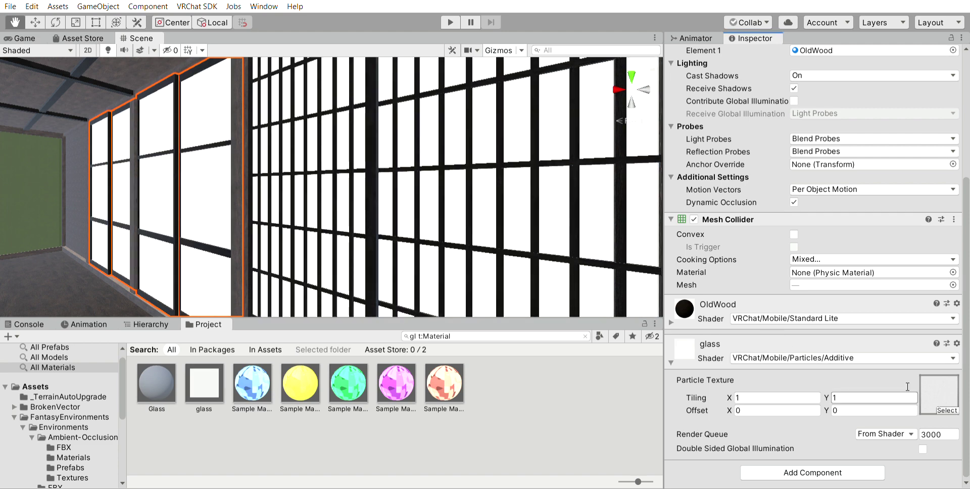
pyautogui.hotkey('ctrl', 'z')
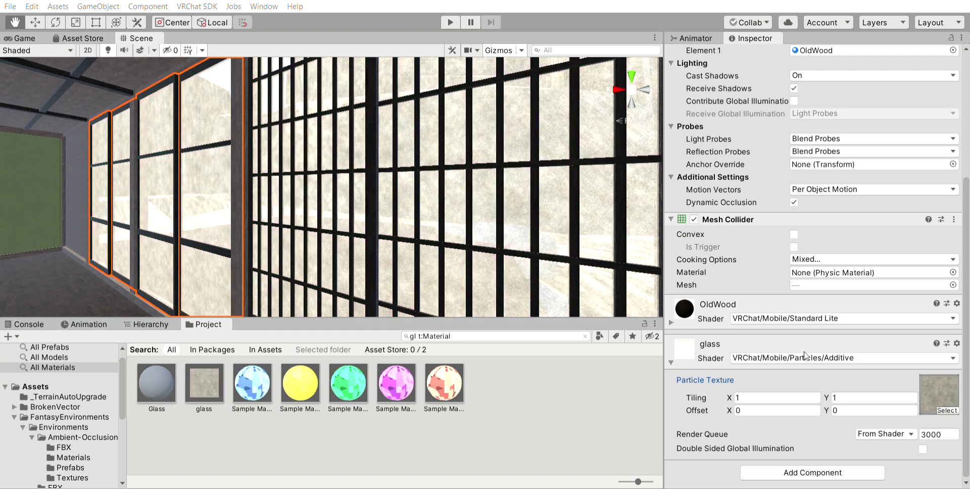
pyautogui.hotkey('ctrl', 'z')
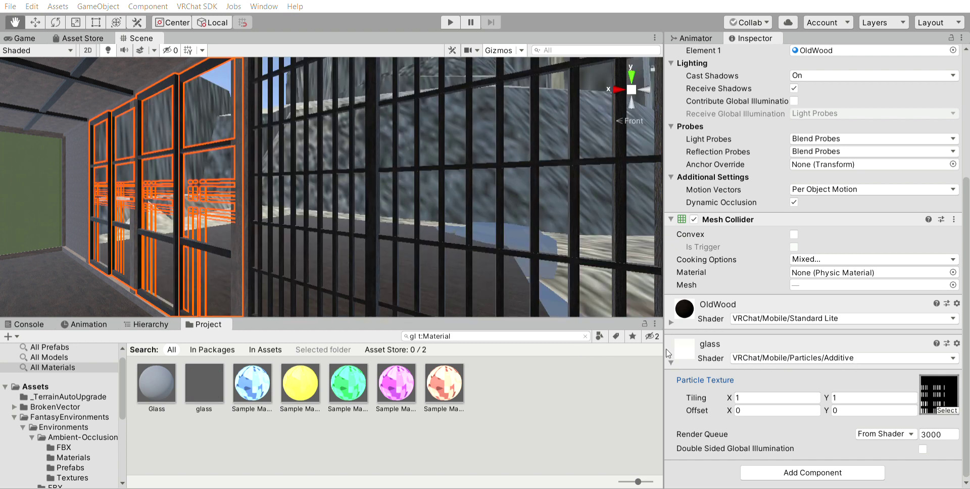
pyautogui.hotkey('ctrl', 'y')
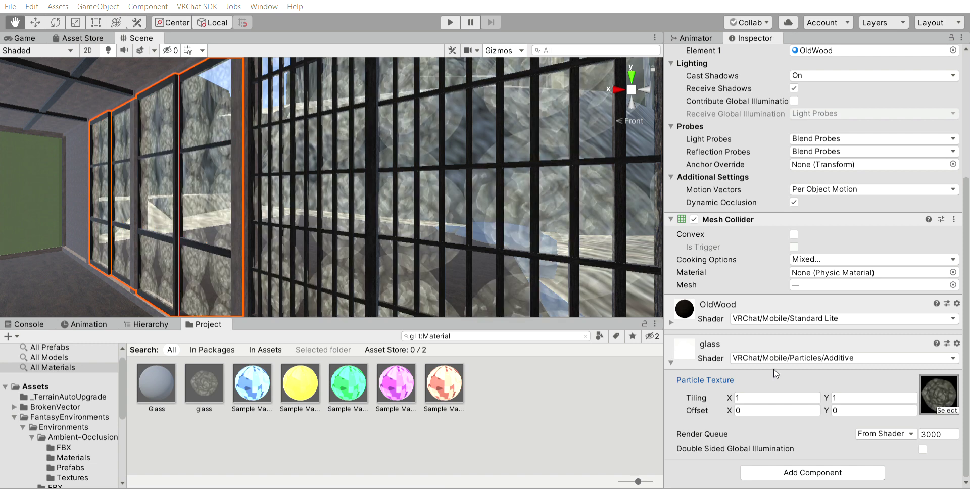
pyautogui.hotkey('ctrl', 'y')
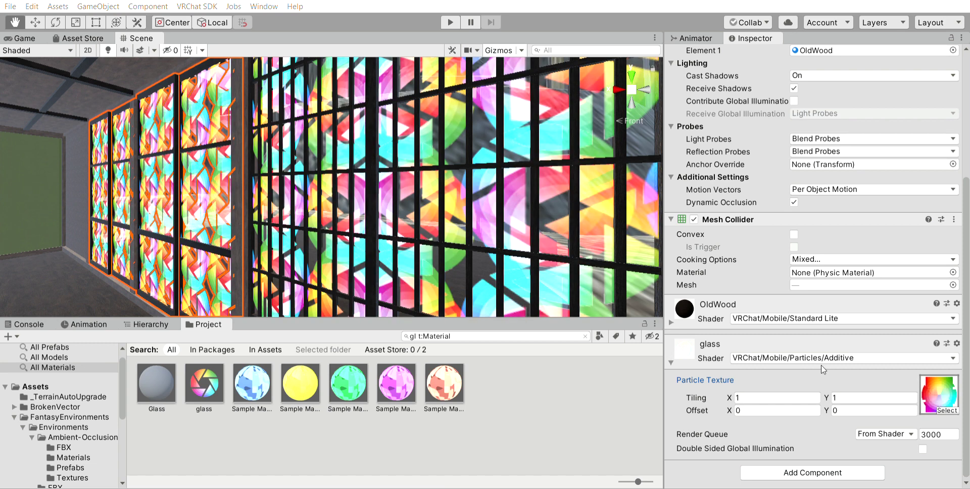
pyautogui.hotkey('ctrl', 'y')
pyautogui.hotkey('ctrl', 'y')
pyautogui.hotkey('ctrl', 'y')
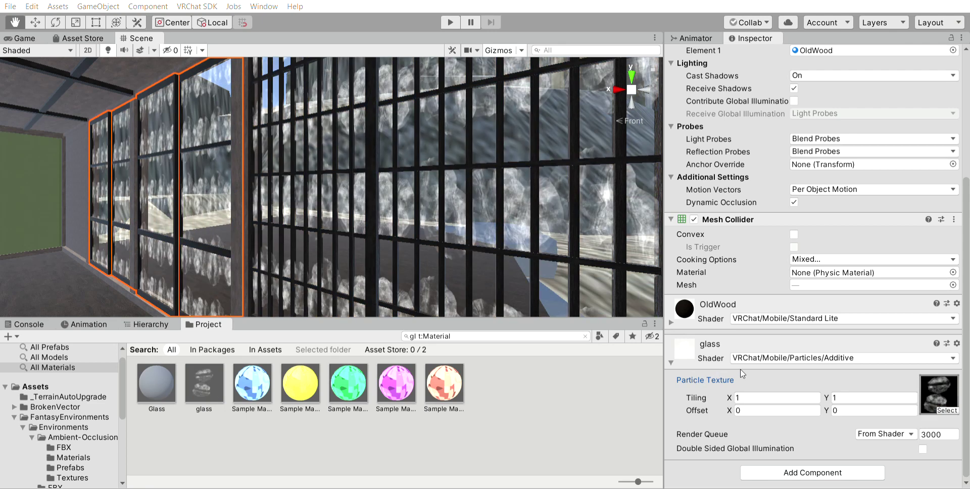
pyautogui.hotkey('ctrl', 'z')
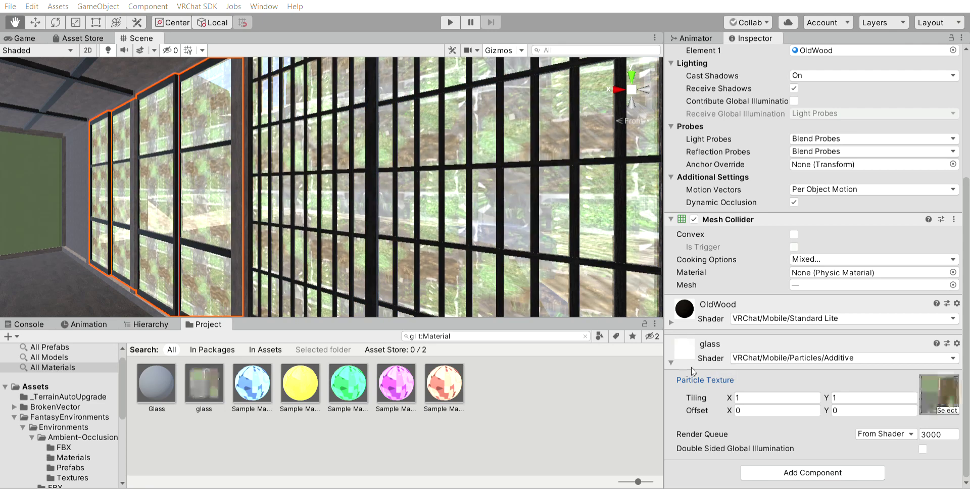
pyautogui.hotkey('ctrl', 'y')
pyautogui.hotkey('ctrl', 'y')
pyautogui.hotkey('ctrl', 'y')
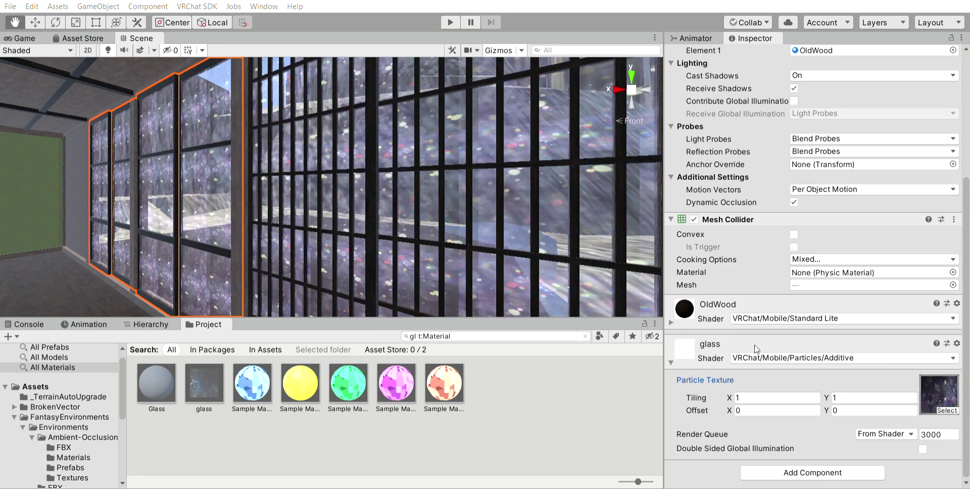
pyautogui.moveTo(564, 263); pyautogui.dragTo(517, 180, button='right')
pyautogui.moveTo(516, 180); pyautogui.dragTo(563, 182)
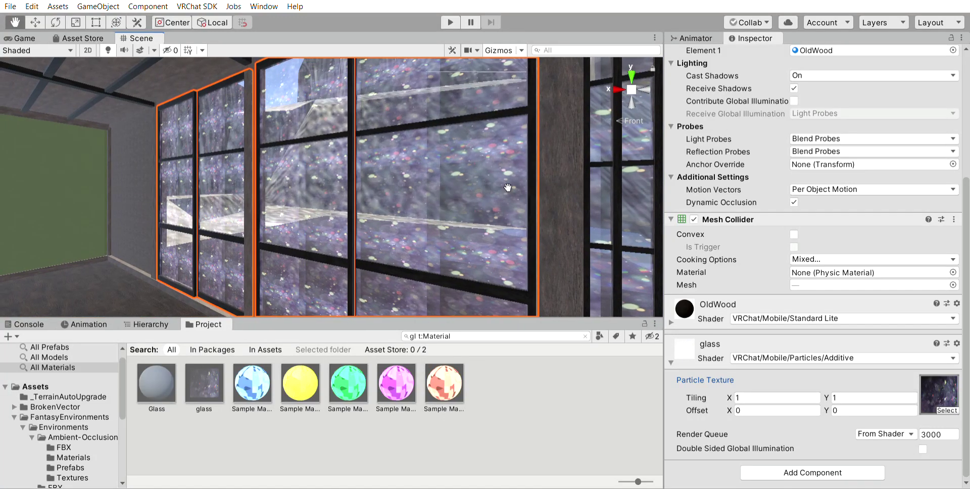
# - Try more particle textures on the glass material, including a green grass one, and settle on the dark grey speckled LensDirt03
pyautogui.click(943, 393)
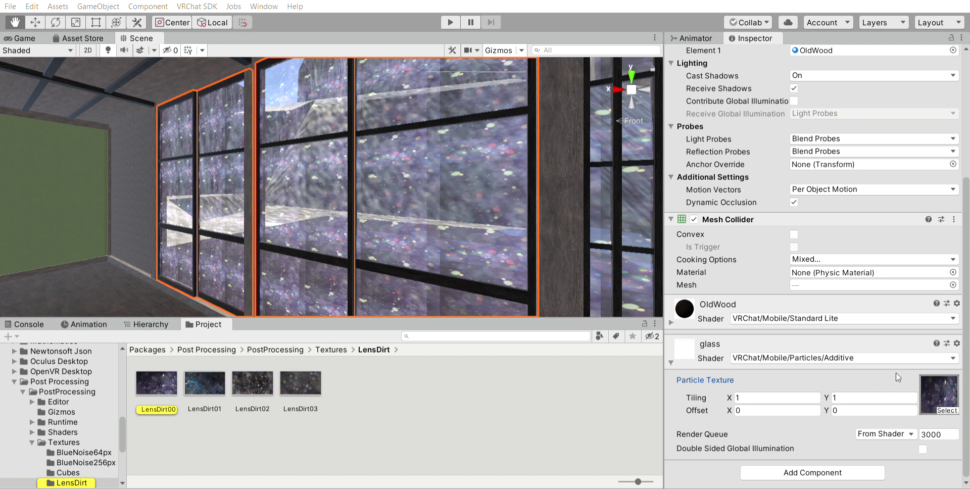
pyautogui.press('Right')
pyautogui.press('Right')
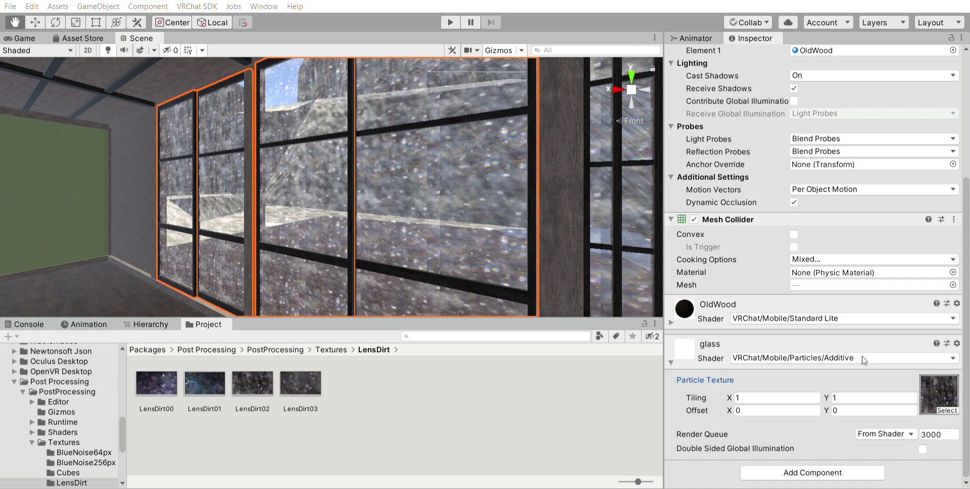
pyautogui.press('Right')
pyautogui.press('Right')
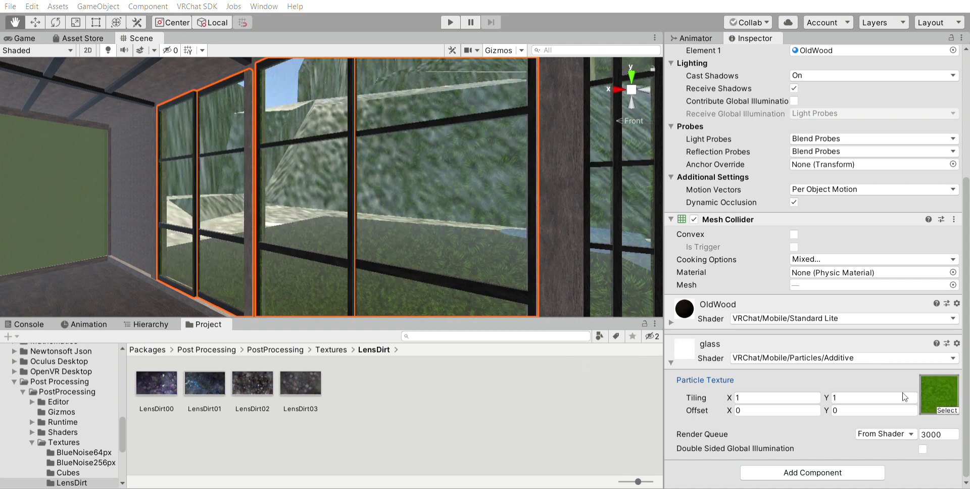
pyautogui.press('Right')
pyautogui.press('Left')
pyautogui.press('Right')
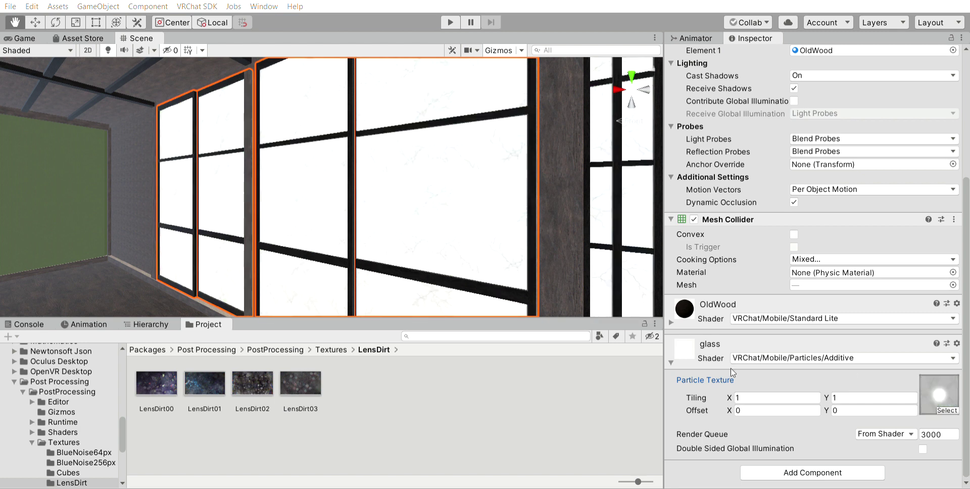
pyautogui.press('Right')
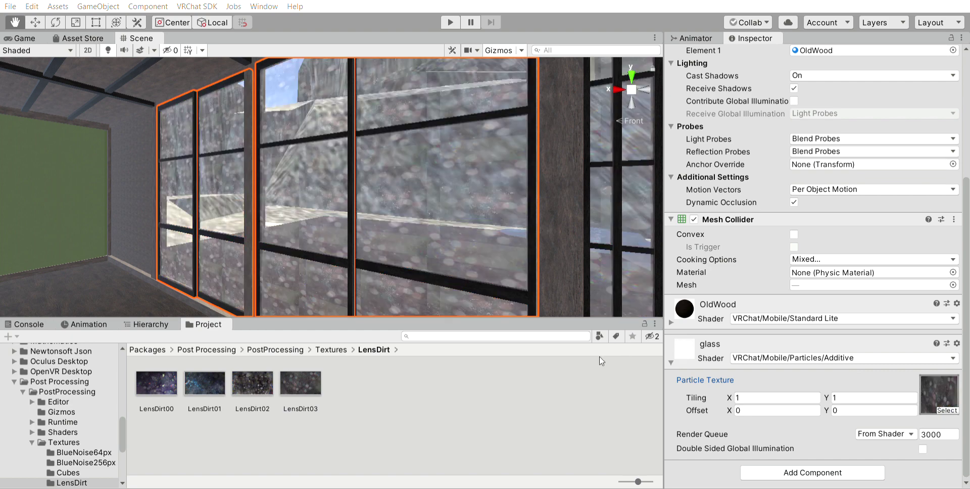
# - Apply the mountain material from the InfinitaStudio - Mountains Materials folder to the plain blue rocks beside the house's deck
pyautogui.moveTo(427, 234); pyautogui.dragTo(419, 262)
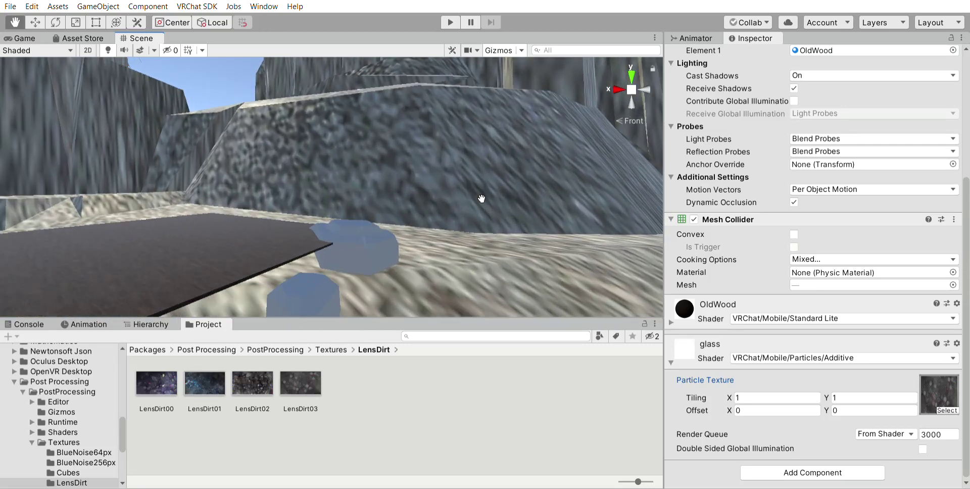
pyautogui.click(87, 422)
pyautogui.click(90, 411)
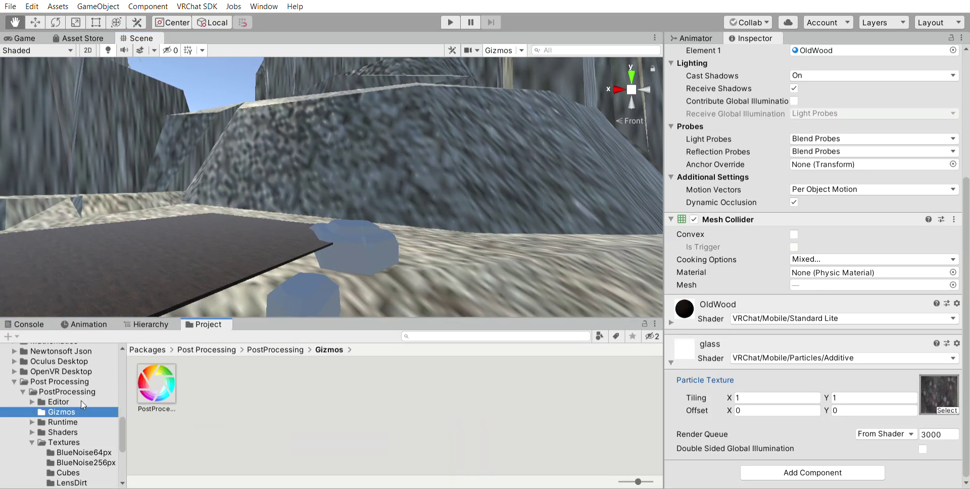
pyautogui.click(94, 372)
pyautogui.scroll(15, 94, 357)
pyautogui.scroll(-2, 94, 356)
pyautogui.scroll(-2, 94, 357)
pyautogui.scroll(-4, 92, 384)
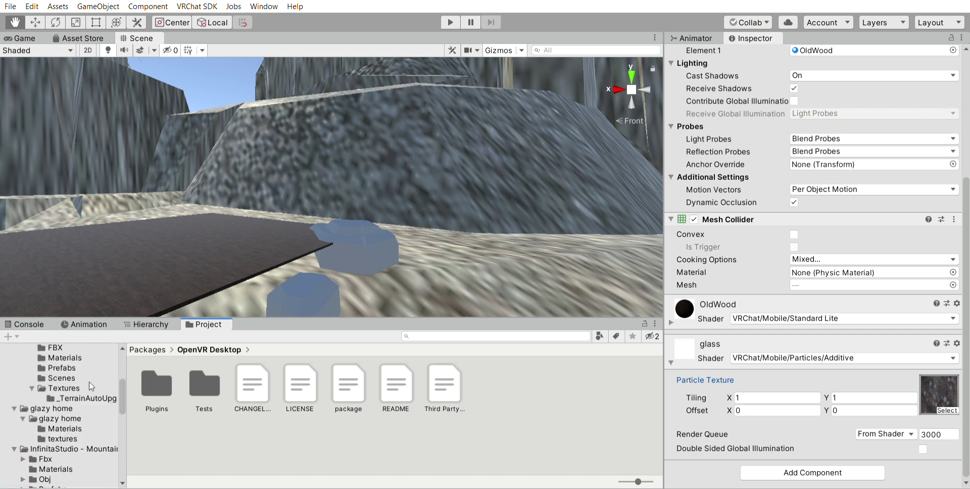
pyautogui.scroll(-3, 87, 402)
pyautogui.click(92, 421)
pyautogui.click(90, 440)
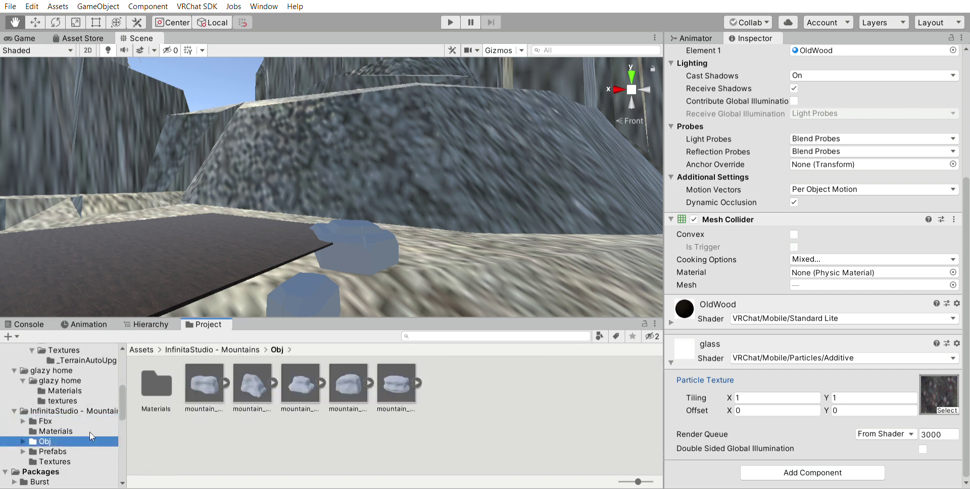
pyautogui.click(56, 431)
pyautogui.moveTo(156, 383); pyautogui.dragTo(374, 246)
pyautogui.scroll(-4, 374, 246)
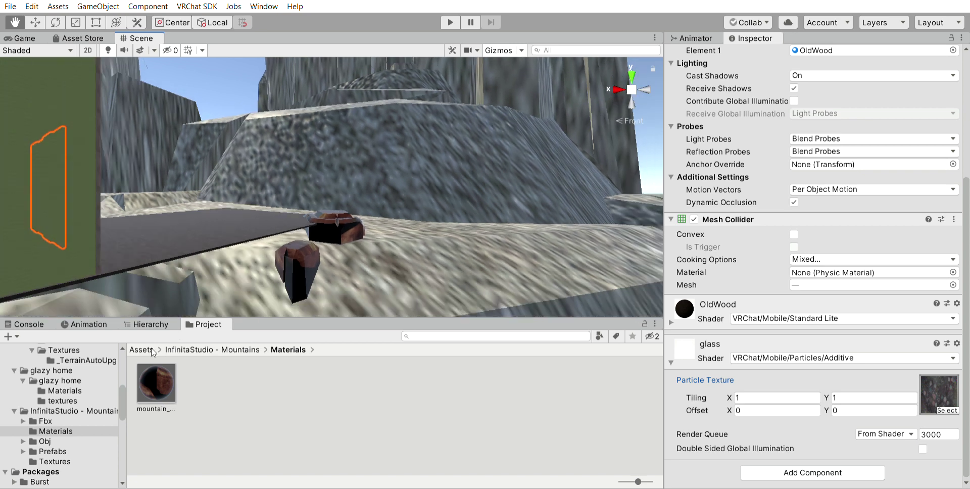
# - Place the mountain_canyon_05 model from the InfinitaStudio - Mountains Fbx folder at the house's deck
pyautogui.click(78, 448)
pyautogui.click(80, 442)
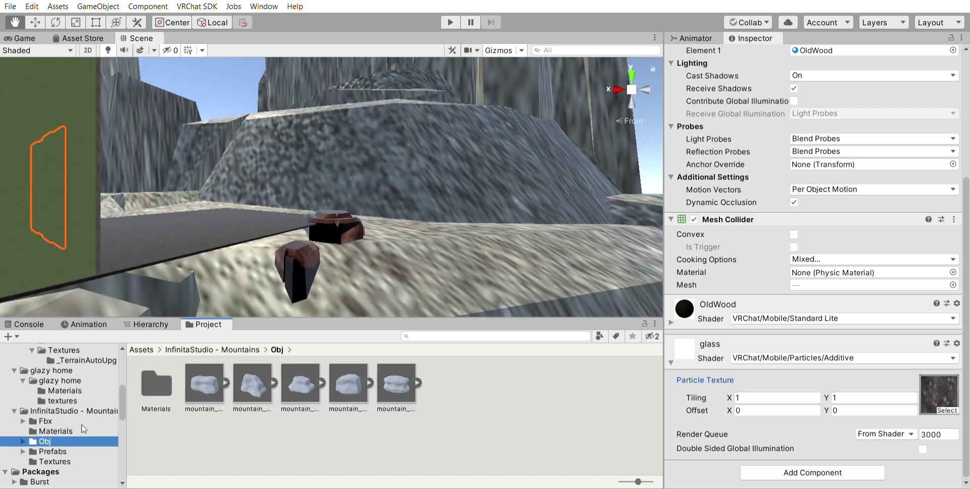
pyautogui.click(73, 451)
pyautogui.click(77, 431)
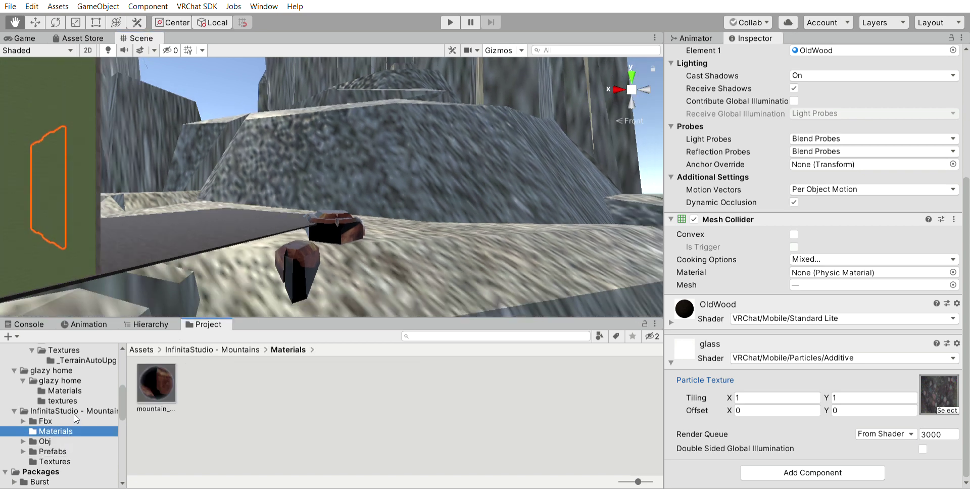
pyautogui.click(45, 421)
pyautogui.moveTo(477, 378); pyautogui.dragTo(317, 282)
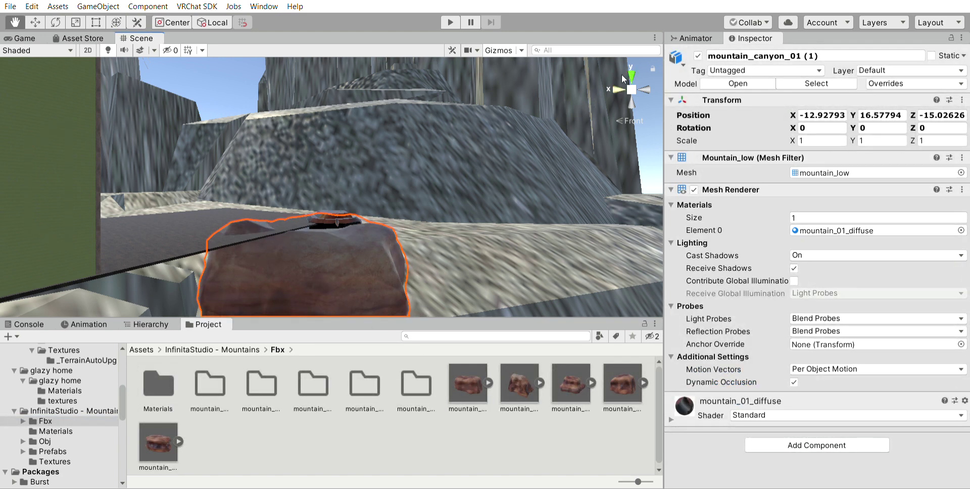
pyautogui.hotkey('ctrl', 'z')
pyautogui.moveTo(158, 442); pyautogui.dragTo(225, 283)
pyautogui.scroll(-3, 225, 281)
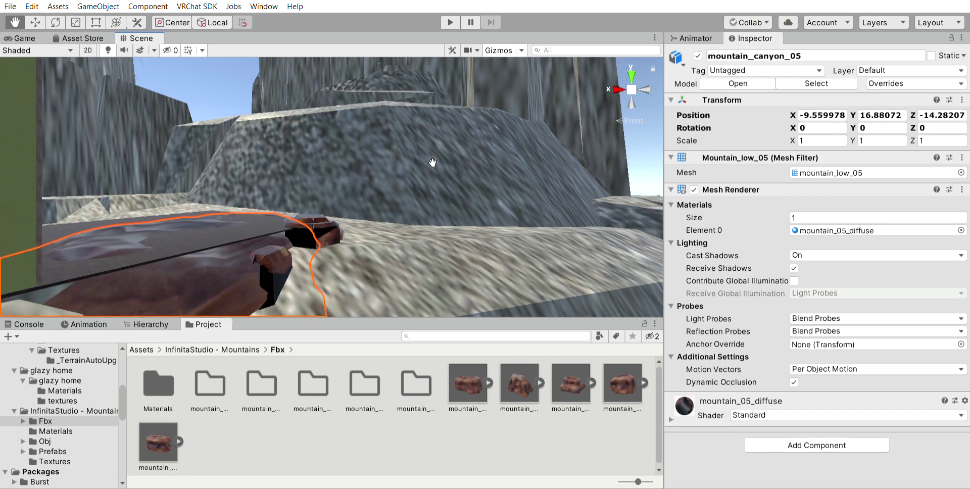
# - Lower the mountain_canyon_05 rock at the house's deck and deselect it
pyautogui.moveTo(433, 163); pyautogui.dragTo(465, 64, button='right')
pyautogui.press('f')
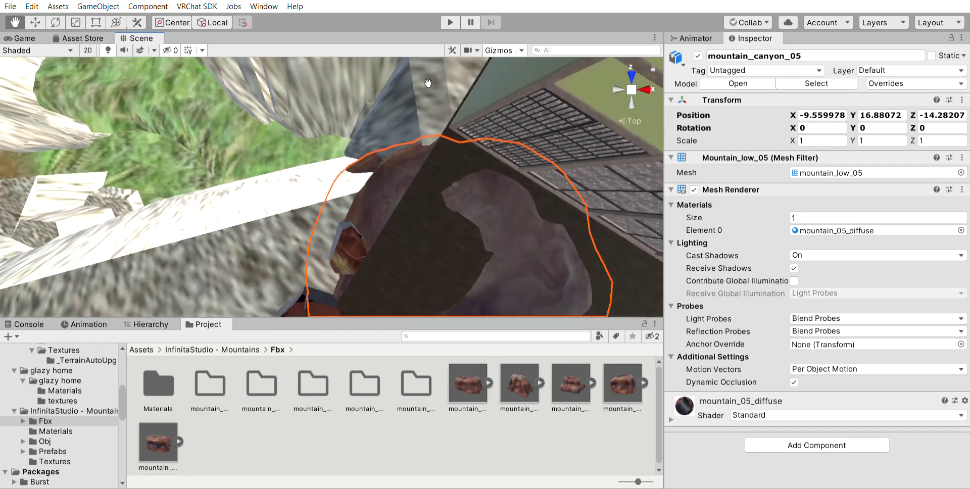
pyautogui.scroll(5, 403, 216)
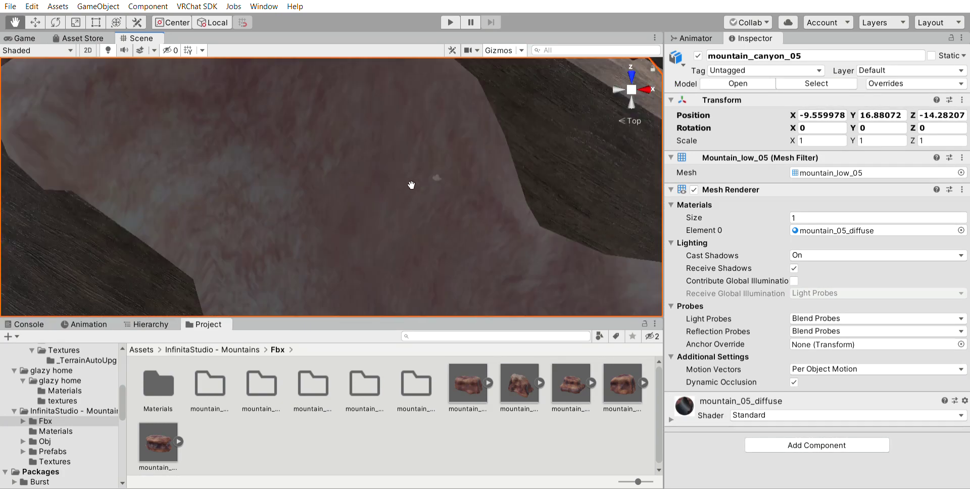
pyautogui.scroll(-5, 308, 210)
pyautogui.scroll(5, 516, 173)
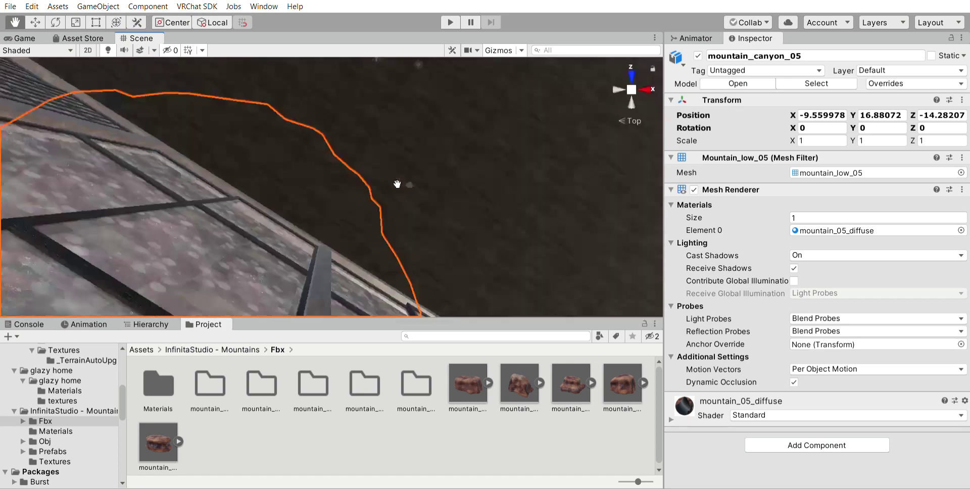
pyautogui.scroll(-5, 487, 184)
pyautogui.scroll(2, 486, 185)
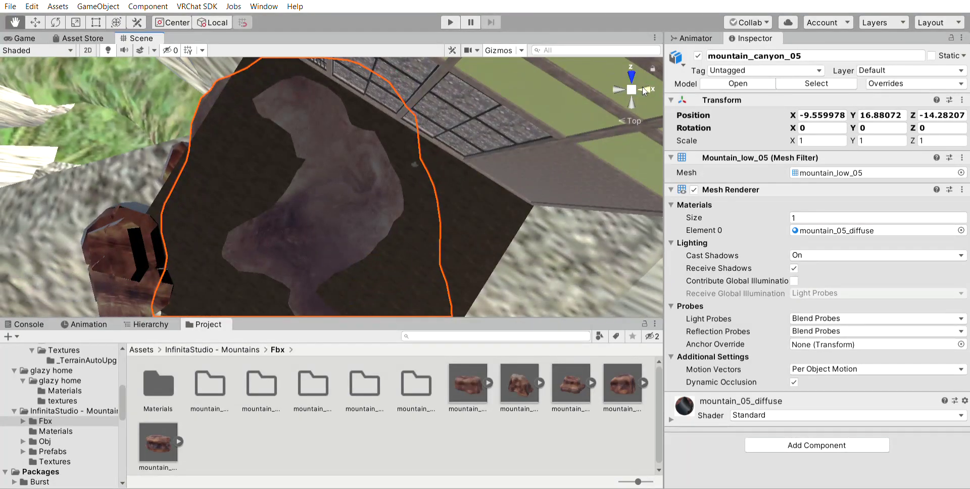
pyautogui.click(632, 96)
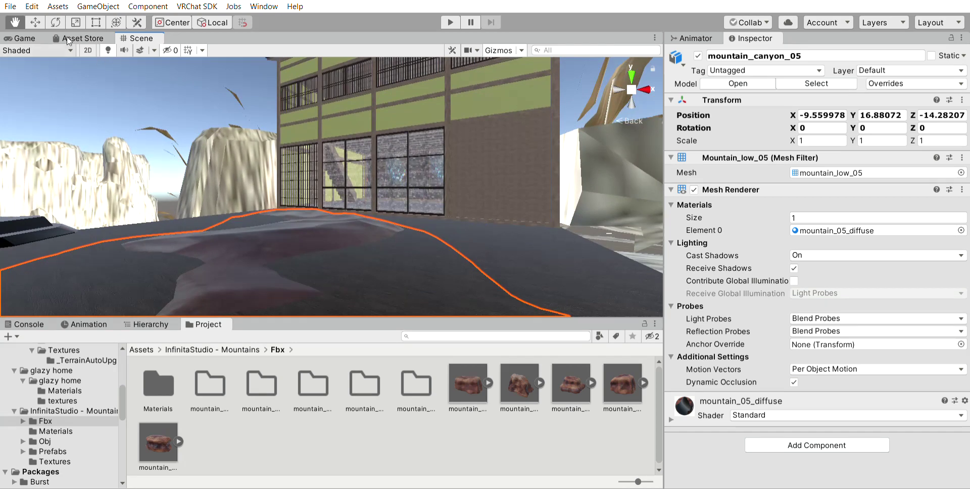
pyautogui.click(35, 23)
pyautogui.scroll(-5, 299, 263)
pyautogui.moveTo(295, 243); pyautogui.dragTo(300, 252)
pyautogui.click(526, 121)
# - Inspect the house, the rocks around its deck and the surrounding mountains from several sides and distances
pyautogui.click(619, 89)
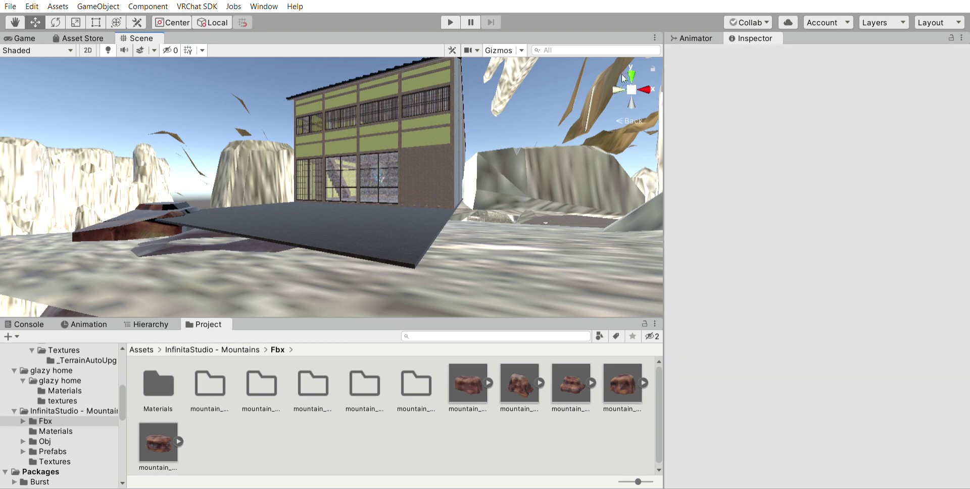
pyautogui.scroll(-5, 575, 111)
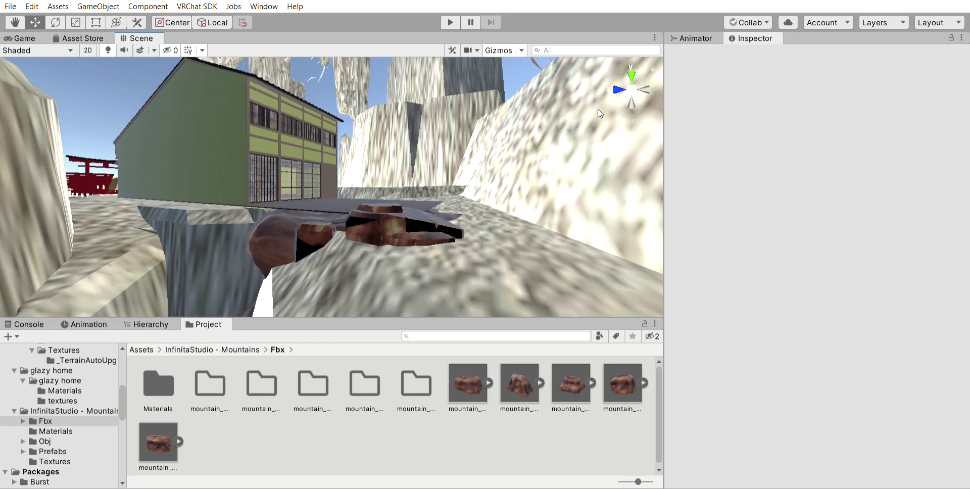
pyautogui.scroll(-2, 562, 118)
pyautogui.press('q')
pyautogui.moveTo(562, 117); pyautogui.dragTo(645, 193)
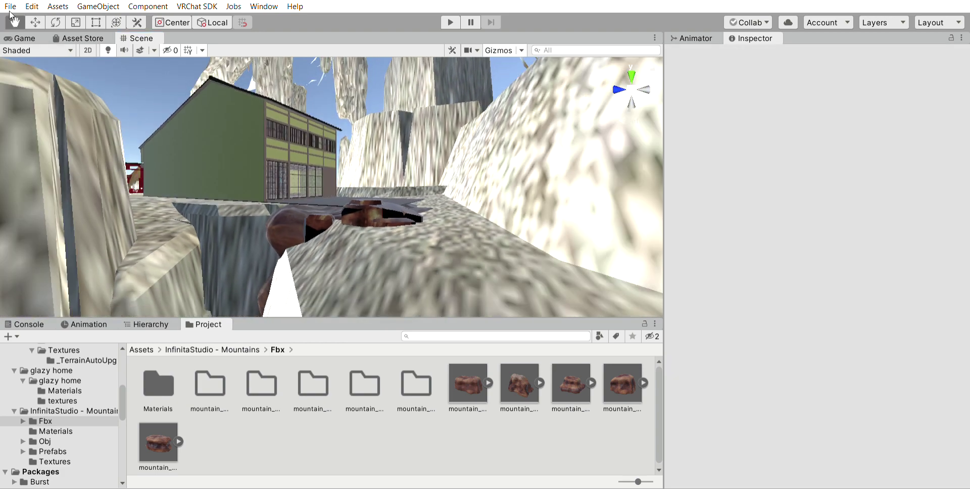
pyautogui.scroll(-2, 448, 186)
pyautogui.scroll(6, 535, 207)
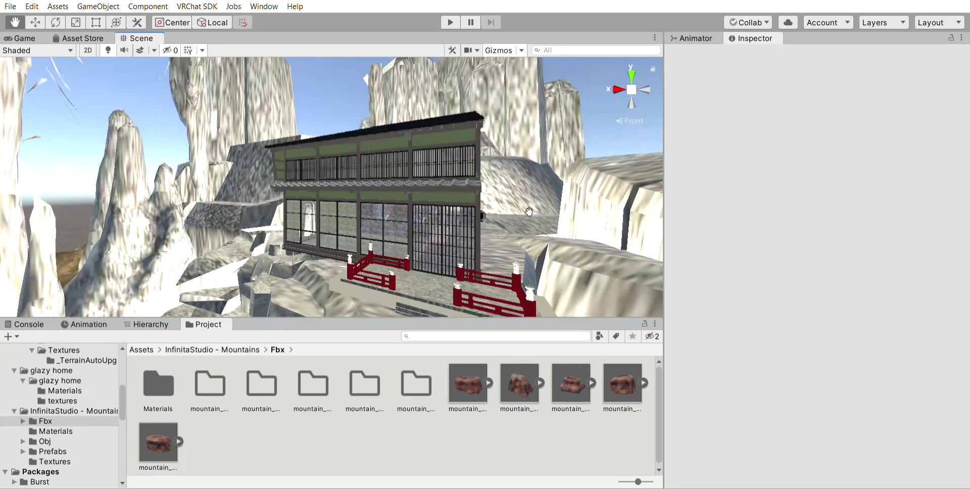
pyautogui.scroll(-8, 530, 207)
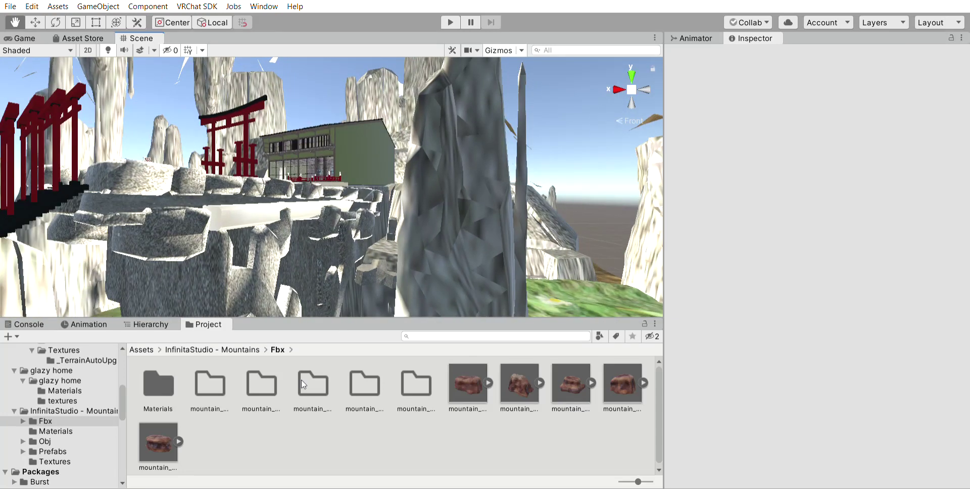
# - Try a mountain material from the Fbx Materials folder on the pale path along the cliff
pyautogui.click(156, 386)
pyautogui.doubleClick(156, 385)
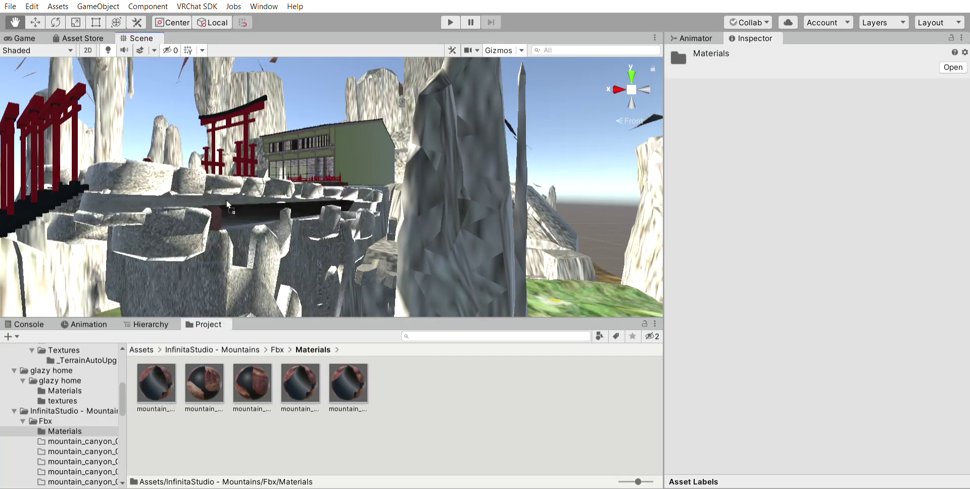
pyautogui.scroll(3, 273, 251)
pyautogui.keyDown('alt'); pyautogui.moveTo(273, 251); pyautogui.dragTo(355, 259); pyautogui.keyUp('alt')
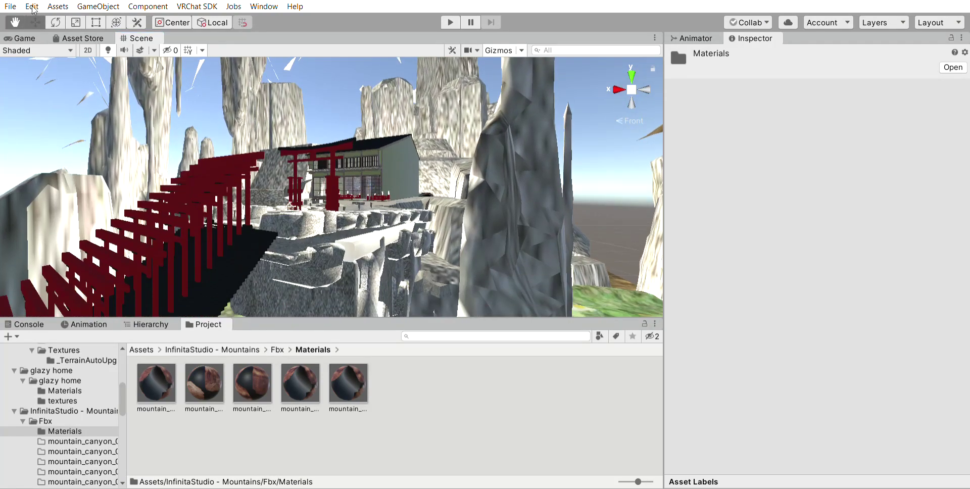
# - Add a Mesh Collider to the model containing the red torii gates, railings and staircase
pyautogui.click(356, 259)
pyautogui.click(301, 262)
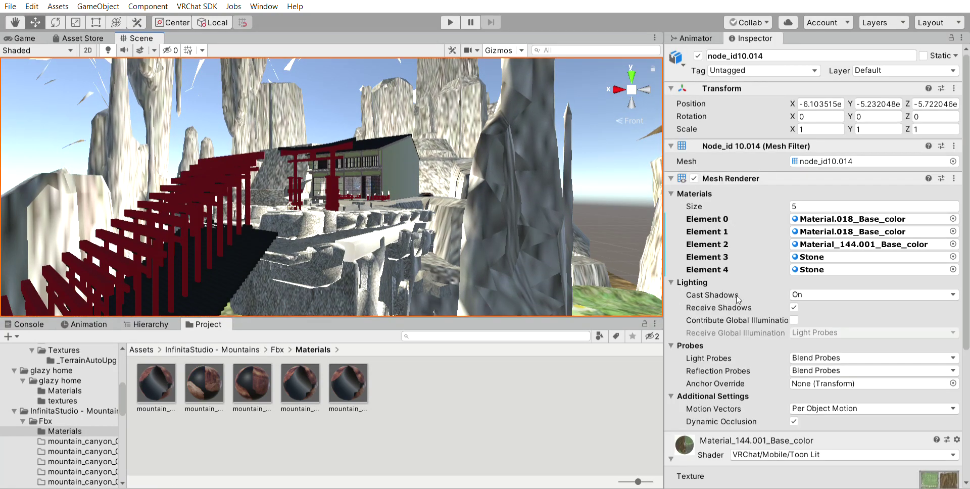
pyautogui.scroll(-5, 738, 299)
pyautogui.click(309, 252)
pyautogui.click(308, 251)
pyautogui.click(257, 231)
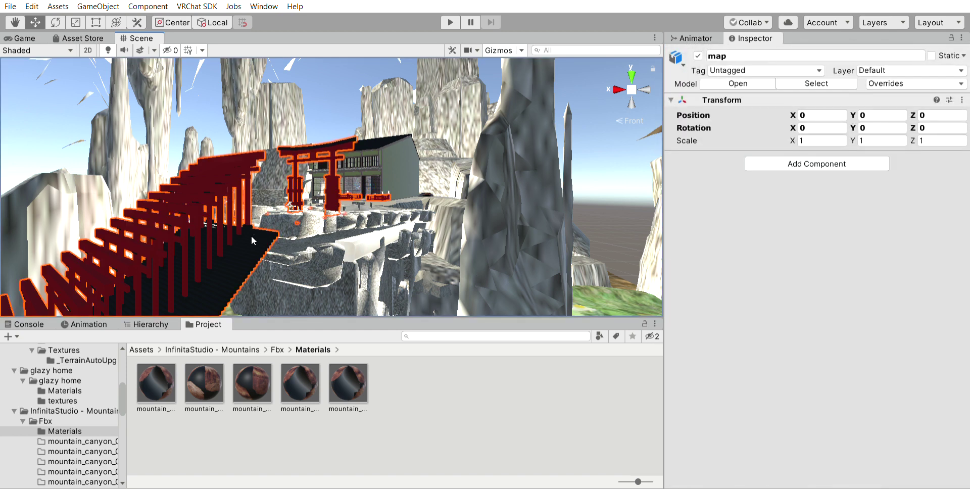
pyautogui.click(251, 235)
pyautogui.scroll(-5, 781, 356)
pyautogui.scroll(-5, 781, 356)
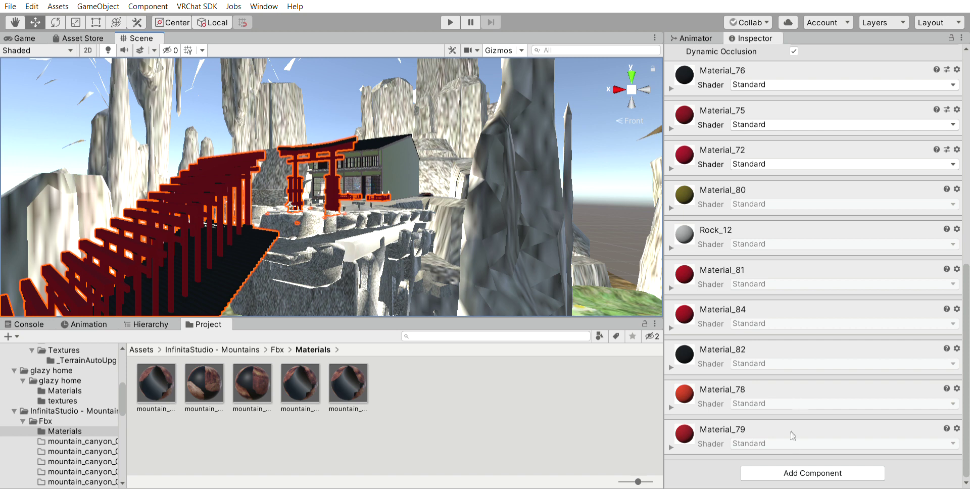
pyautogui.click(809, 470)
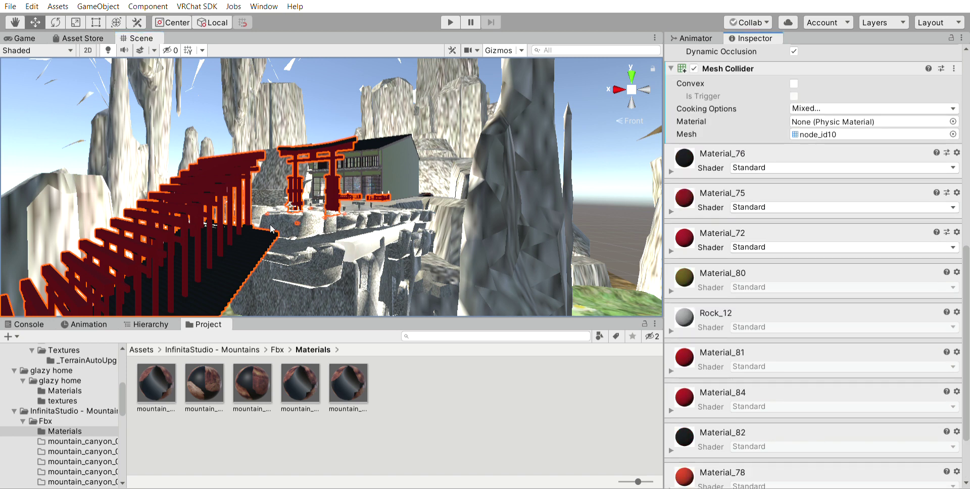
# - Apply the FusumaFrame material to the torii platform's floor and the glass material to the staircase behind the gate
pyautogui.click(15, 23)
pyautogui.moveTo(354, 152); pyautogui.dragTo(388, 127, button='right')
pyautogui.click(84, 392)
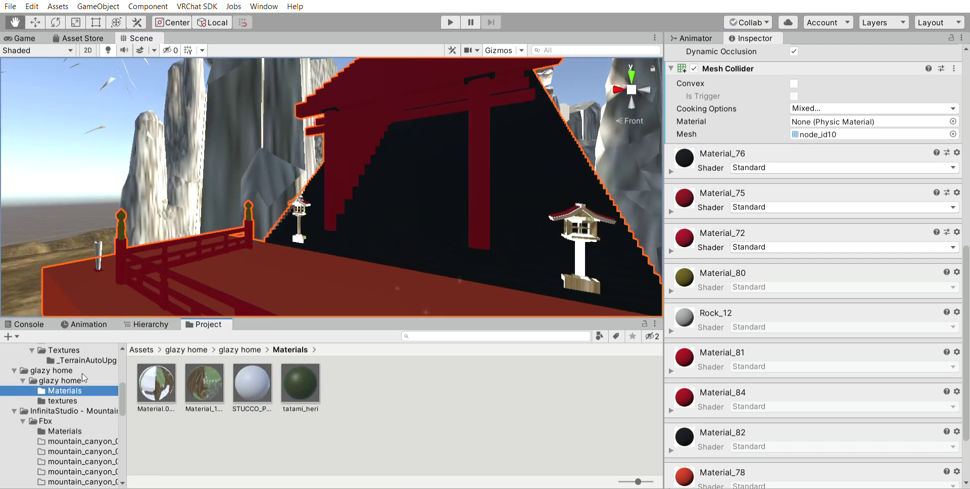
pyautogui.moveTo(149, 392); pyautogui.dragTo(312, 290)
pyautogui.moveTo(301, 384); pyautogui.dragTo(65, 377)
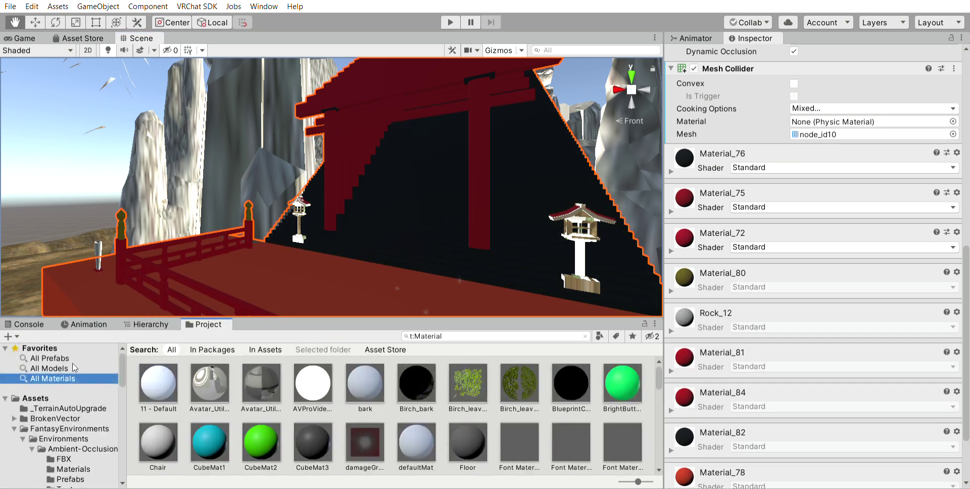
pyautogui.scroll(-1, 443, 387)
pyautogui.moveTo(409, 417); pyautogui.dragTo(352, 144)
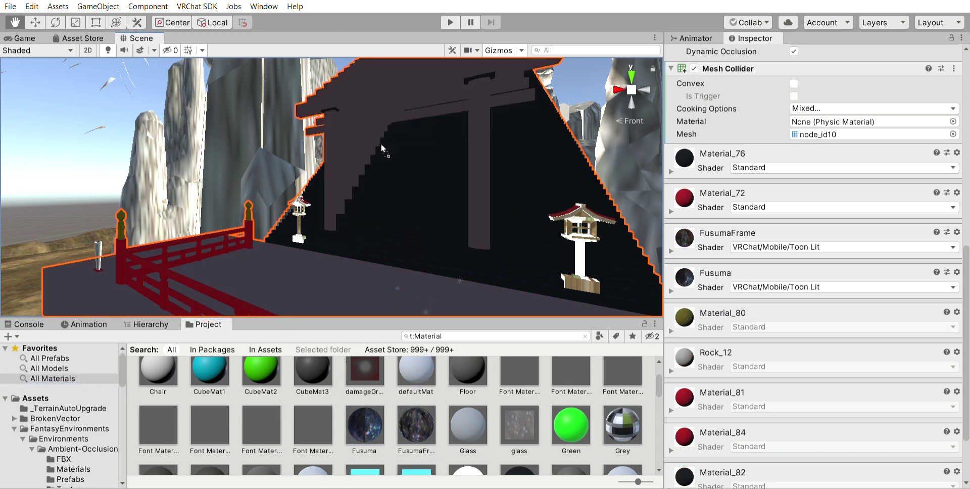
pyautogui.moveTo(524, 160); pyautogui.dragTo(478, 108)
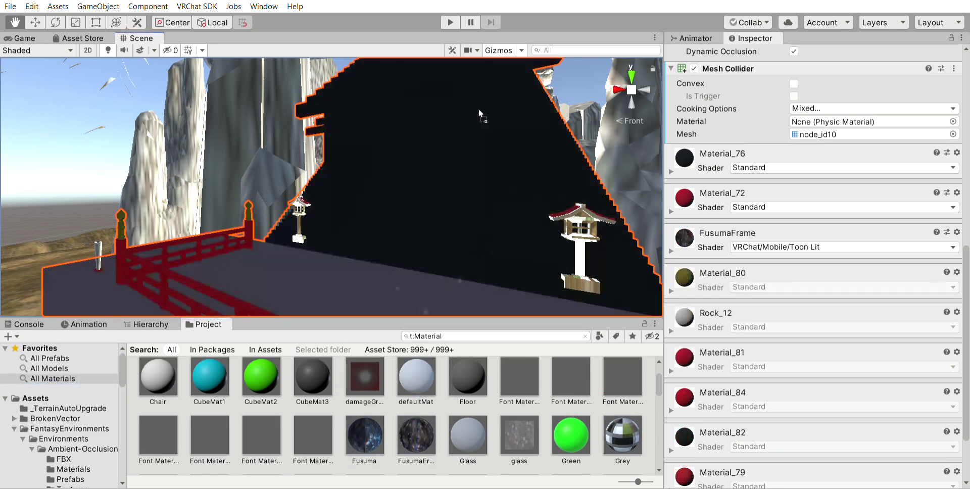
pyautogui.moveTo(519, 434); pyautogui.dragTo(466, 192)
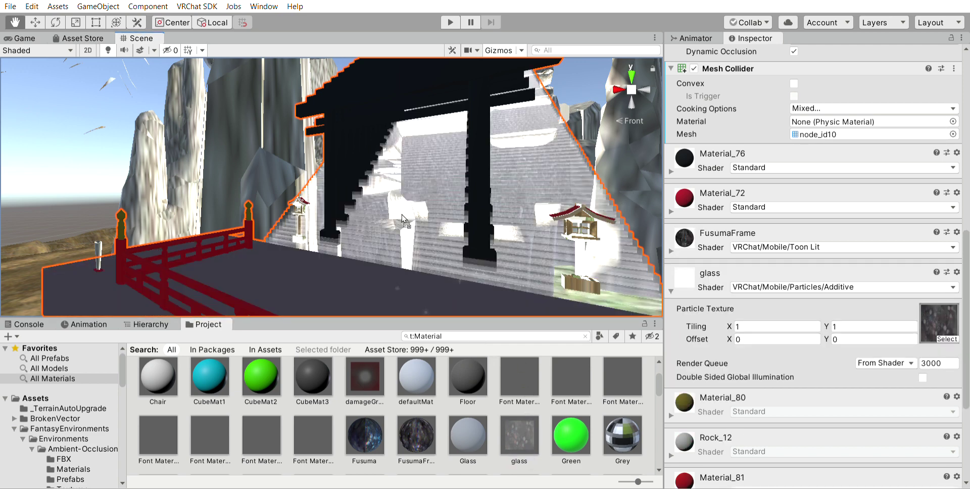
# - Switch Material.018 to the VRChat/Mobile/MatCap Lit shader and assign it a tan base texture and a dark speckled MatCap texture
pyautogui.scroll(-4, 460, 371)
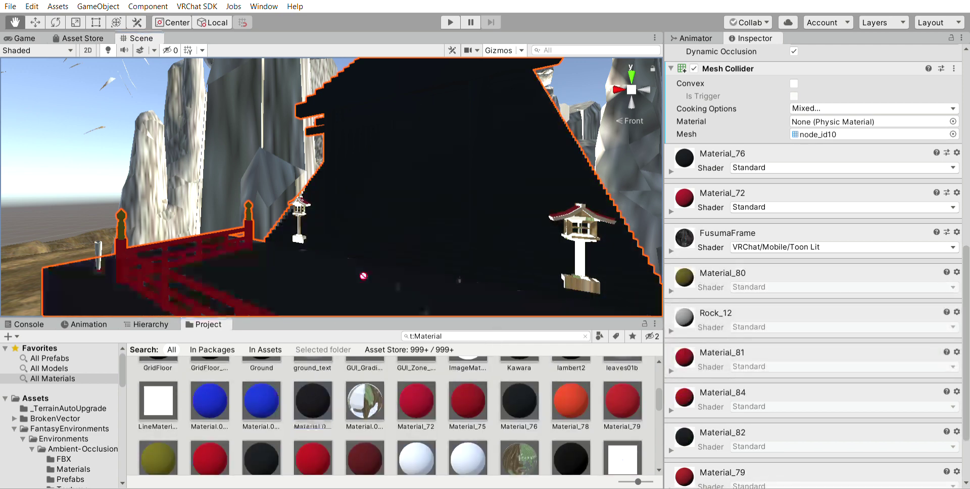
pyautogui.click(404, 391)
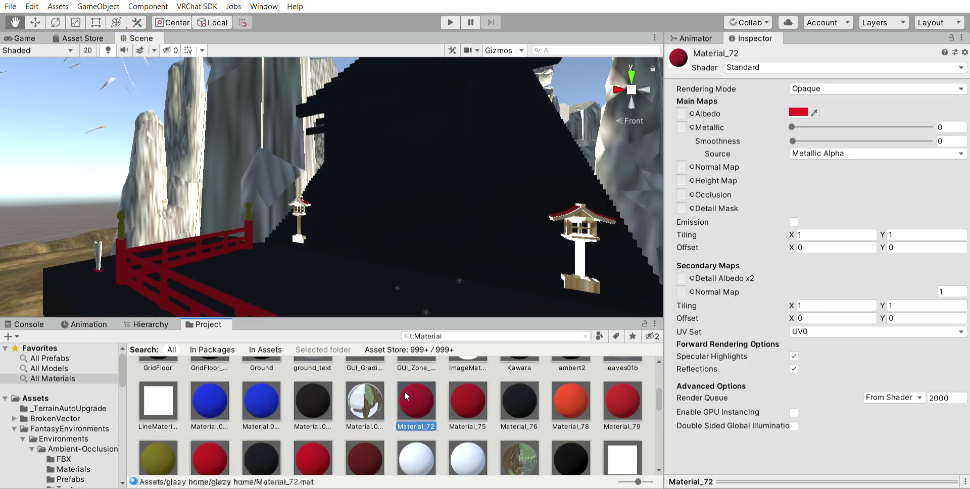
pyautogui.click(302, 399)
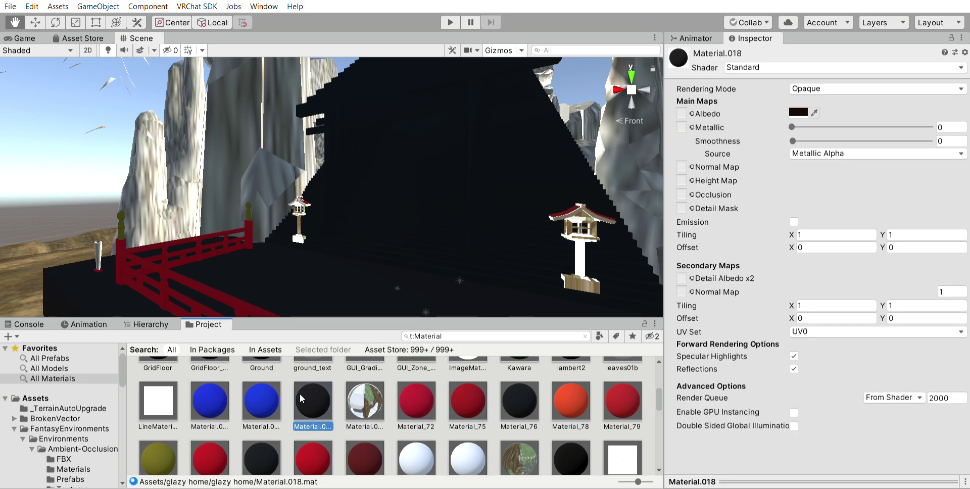
pyautogui.click(745, 49)
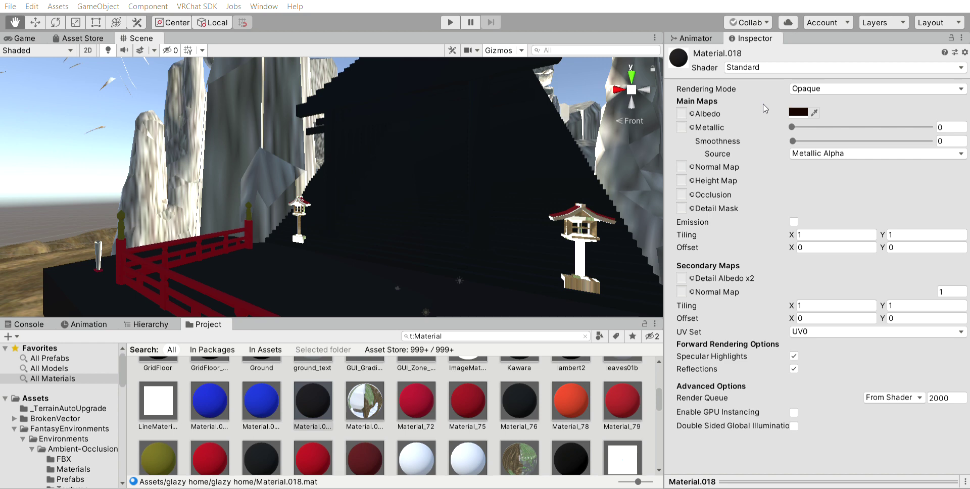
pyautogui.click(773, 163)
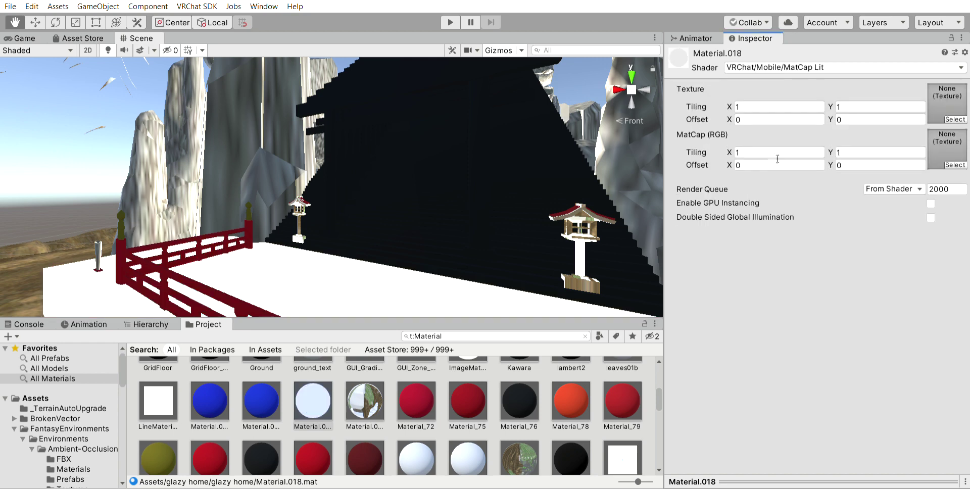
pyautogui.click(962, 113)
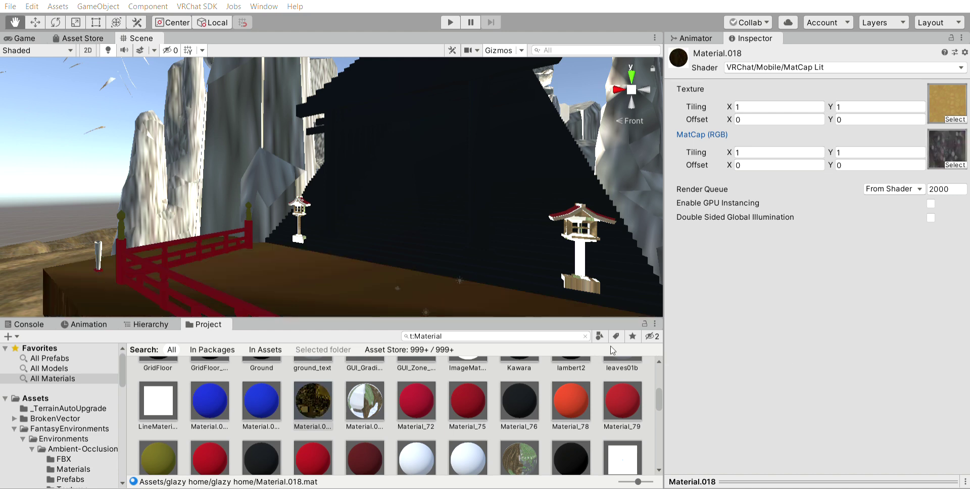
# - Apply the Grey and mountain_04 materials to the torii platform's floor and staircase
pyautogui.moveTo(448, 258); pyautogui.dragTo(506, 289)
pyautogui.scroll(1, 374, 384)
pyautogui.moveTo(365, 411); pyautogui.dragTo(294, 400)
pyautogui.scroll(1, 295, 400)
pyautogui.scroll(-3, 505, 357)
pyautogui.moveTo(561, 397); pyautogui.dragTo(301, 276)
pyautogui.moveTo(301, 276); pyautogui.dragTo(204, 182, button='middle')
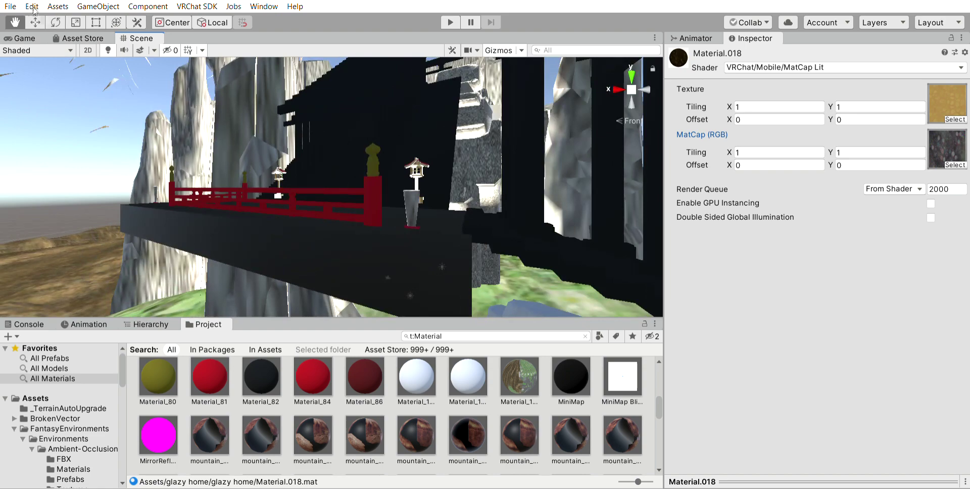
# - Try Material.018 and Material_72 on the row of torii gates along the staircase
pyautogui.click(303, 227)
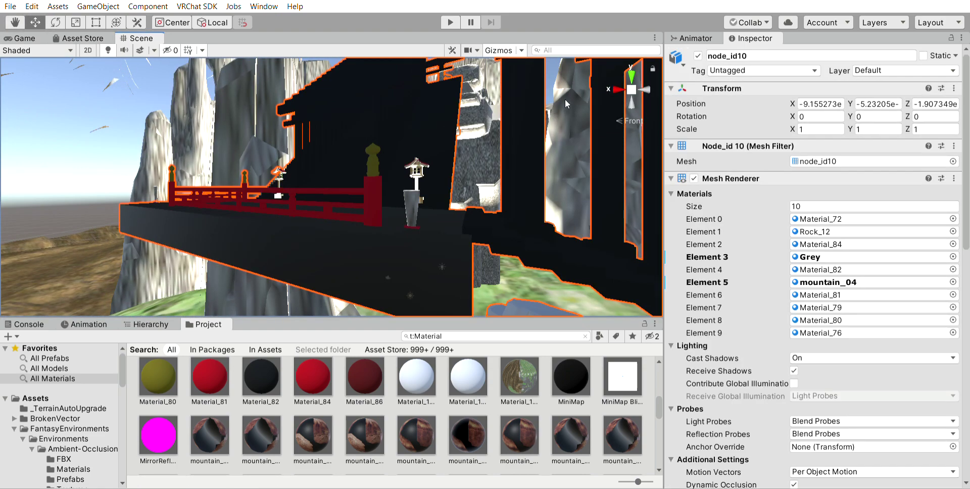
pyautogui.click(631, 76)
pyautogui.click(443, 190)
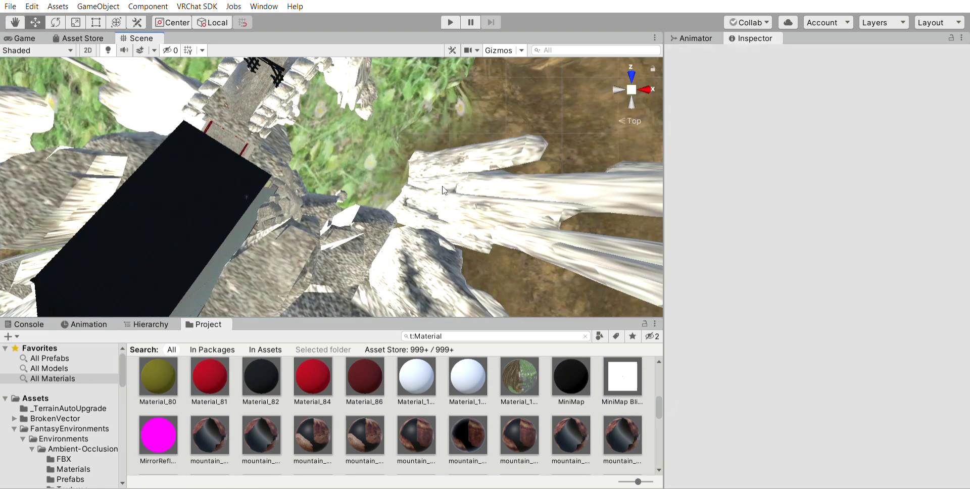
pyautogui.moveTo(443, 190)
pyautogui.mouseDown(button='middle')
pyautogui.moveTo(317, 222)
pyautogui.moveTo(444, 189)
pyautogui.mouseUp(button='middle')
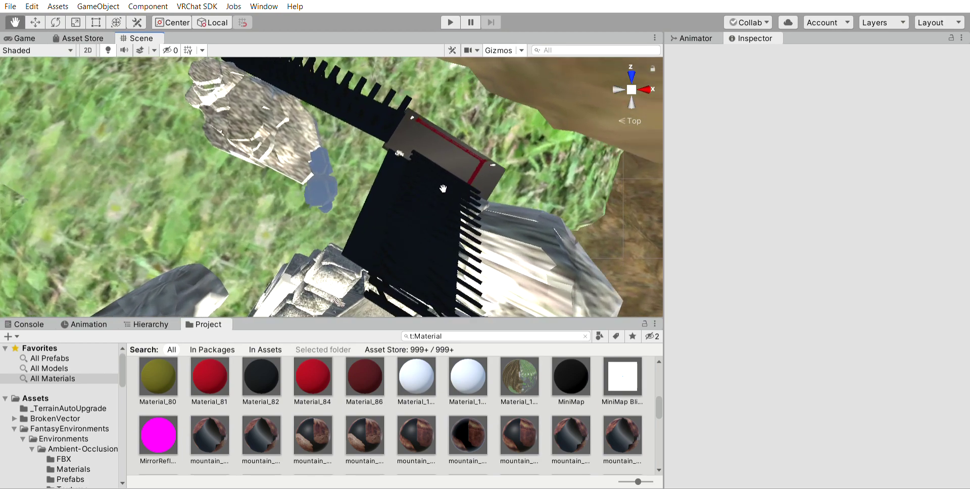
pyautogui.click(626, 76)
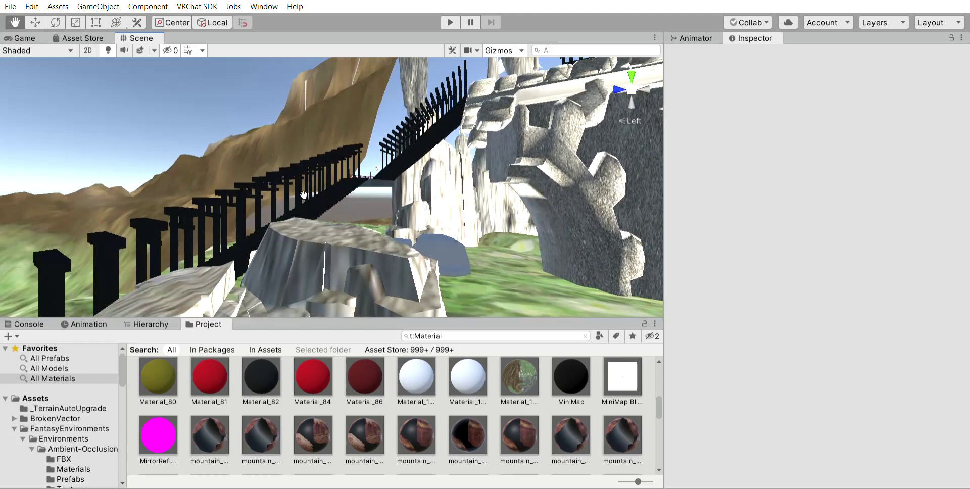
pyautogui.scroll(2, 315, 368)
pyautogui.scroll(1, 315, 369)
pyautogui.moveTo(323, 379); pyautogui.dragTo(151, 224)
pyautogui.moveTo(159, 231); pyautogui.dragTo(318, 257, button='middle')
pyautogui.moveTo(416, 393); pyautogui.dragTo(294, 223)
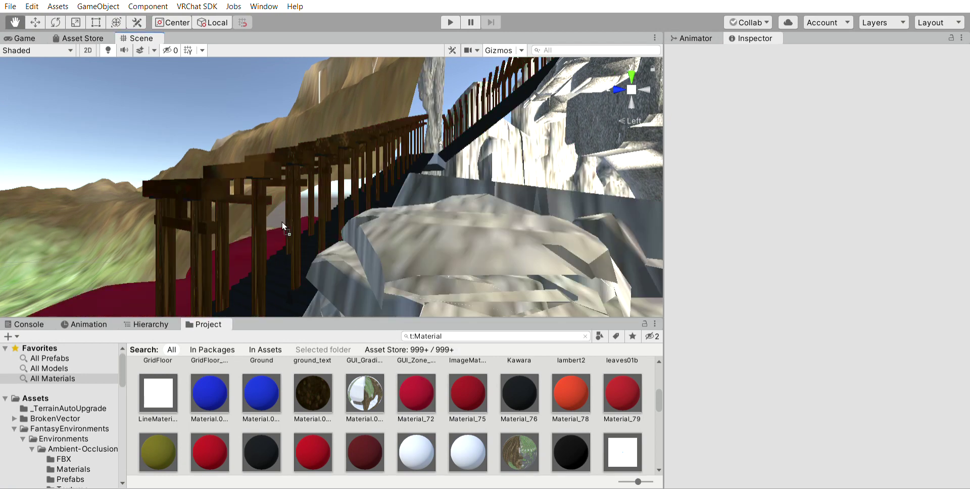
# - Try an albedo texture on Material_72 and undo the change
pyautogui.click(423, 384)
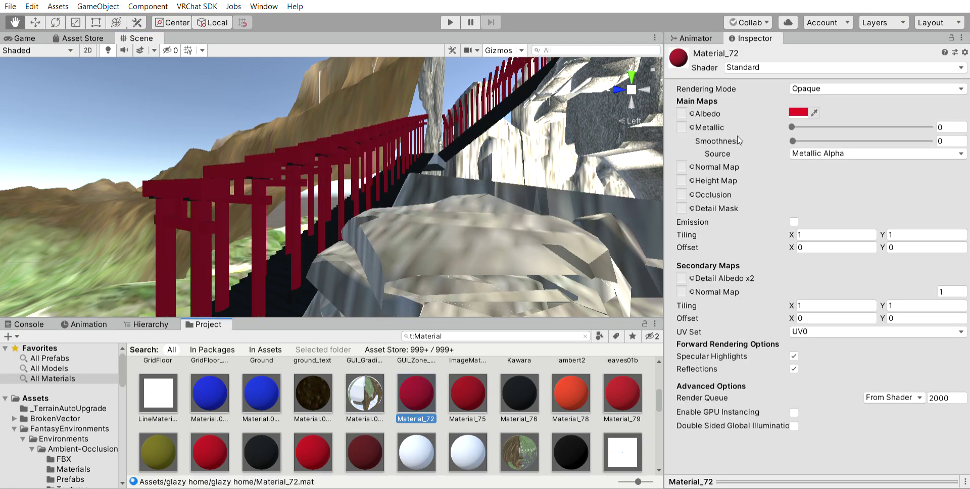
pyautogui.moveTo(697, 112); pyautogui.dragTo(696, 112)
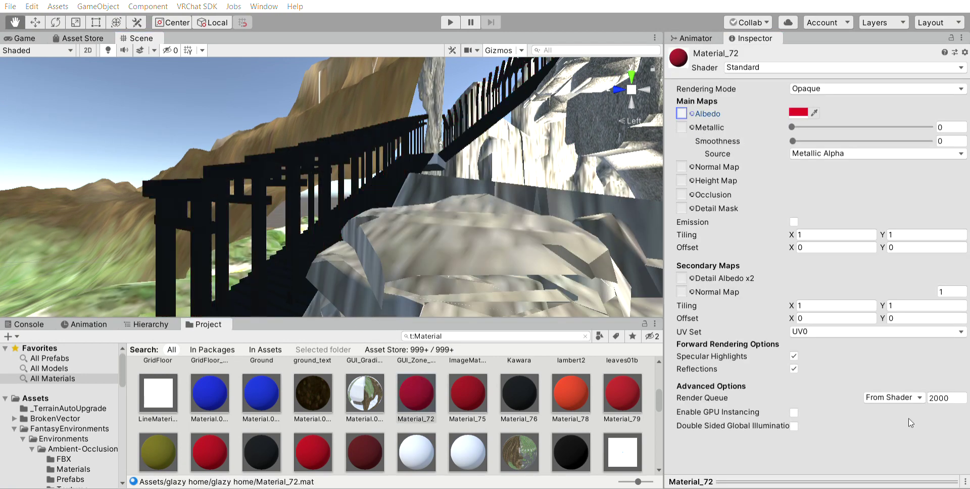
pyautogui.hotkey('ctrl', 'z')
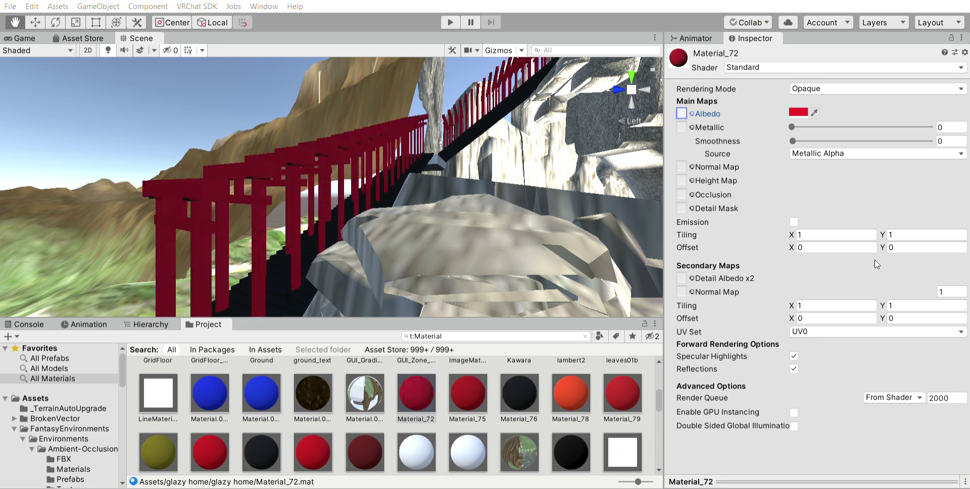
# - Try the FusumaFrame, translucent dark red and other library materials on the row of torii gates
pyautogui.scroll(2, 468, 365)
pyautogui.scroll(4, 468, 366)
pyautogui.moveTo(416, 427); pyautogui.dragTo(196, 211)
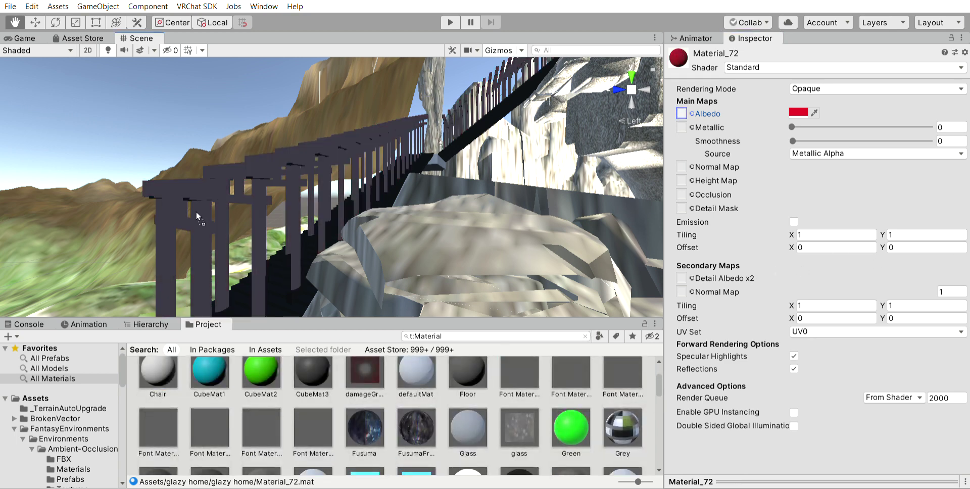
pyautogui.scroll(3, 368, 350)
pyautogui.moveTo(365, 442); pyautogui.dragTo(223, 223)
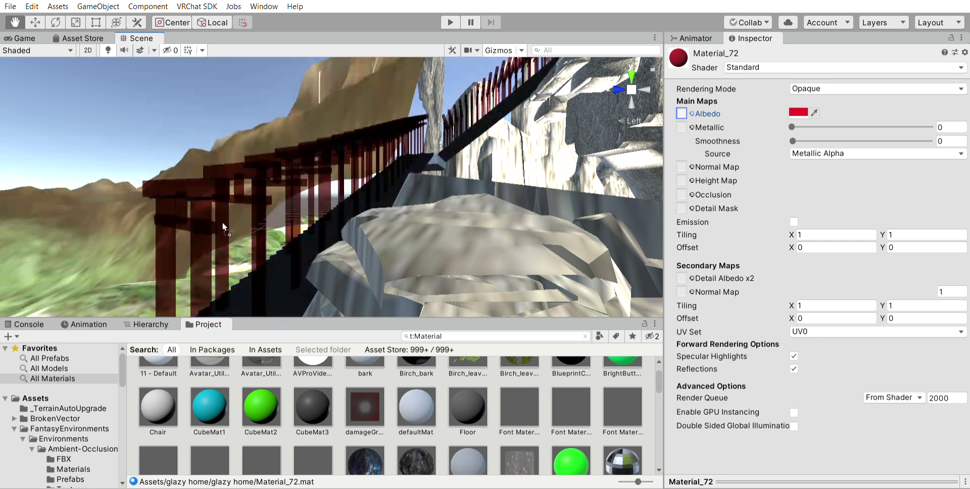
pyautogui.moveTo(327, 389); pyautogui.dragTo(574, 339)
pyautogui.scroll(-3, 506, 414)
pyautogui.moveTo(572, 426); pyautogui.dragTo(207, 208)
# - Try further library materials on the torii gates and the stairs, including a blue-grey one on the gate pillars
pyautogui.scroll(-3, 554, 398)
pyautogui.moveTo(577, 395); pyautogui.dragTo(471, 411)
pyautogui.scroll(-3, 471, 411)
pyautogui.scroll(1, 471, 411)
pyautogui.scroll(1, 471, 411)
pyautogui.moveTo(416, 386); pyautogui.dragTo(301, 342)
pyautogui.scroll(-5, 407, 381)
pyautogui.moveTo(286, 402); pyautogui.dragTo(214, 216)
pyautogui.scroll(-2, 464, 414)
pyautogui.scroll(-1, 464, 414)
pyautogui.moveTo(464, 415); pyautogui.dragTo(280, 281)
# - Try several materials on the staircase steps beneath the torii gates, including a crimson and a tatami-like green one
pyautogui.scroll(10, 408, 255)
pyautogui.scroll(8, 408, 255)
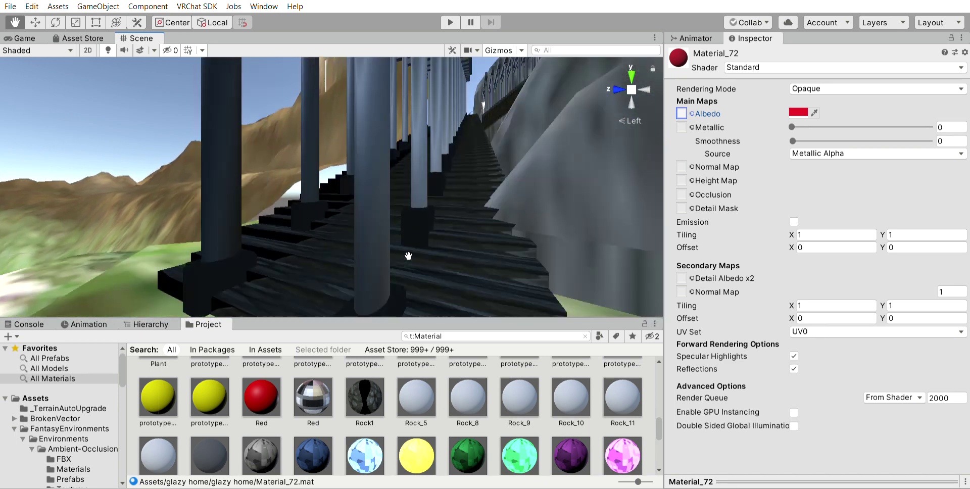
pyautogui.moveTo(313, 407); pyautogui.dragTo(440, 239)
pyautogui.scroll(2, 507, 378)
pyautogui.moveTo(520, 402); pyautogui.dragTo(384, 249)
pyautogui.moveTo(384, 248); pyautogui.dragTo(422, 255, button='right')
pyautogui.moveTo(468, 406); pyautogui.dragTo(384, 214)
pyautogui.scroll(-1, 384, 404)
pyautogui.moveTo(364, 430); pyautogui.dragTo(342, 358)
pyautogui.scroll(-1, 382, 376)
pyautogui.scroll(-4, 364, 384)
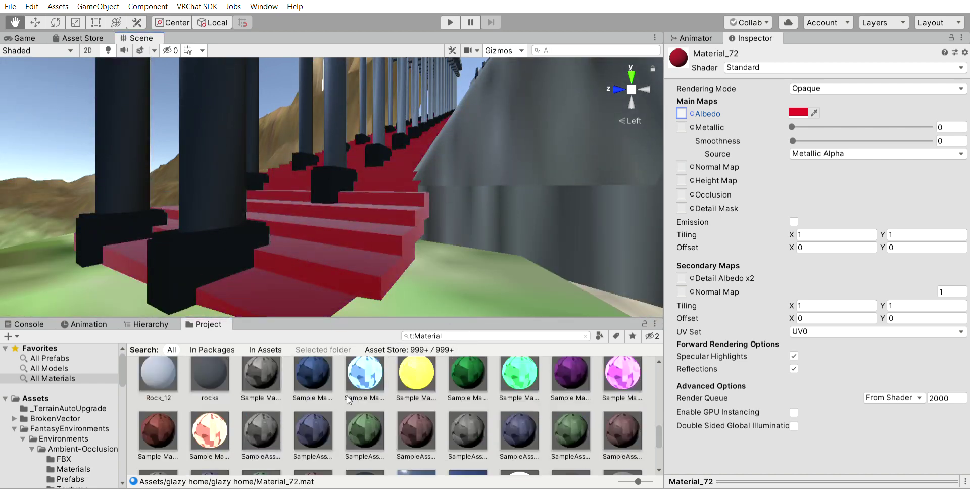
pyautogui.moveTo(349, 392); pyautogui.dragTo(335, 257)
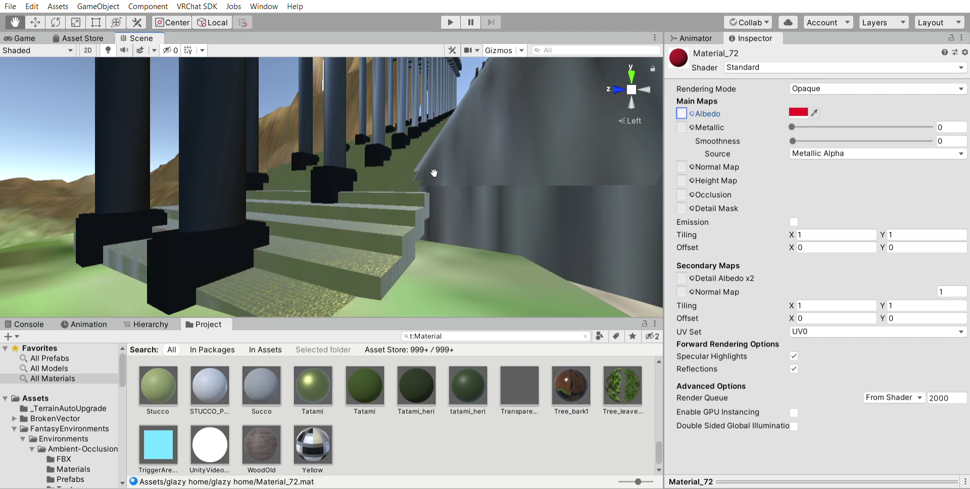
# - Apply the WoodOld material to the staircase beneath the torii gates
pyautogui.scroll(-2, 335, 257)
pyautogui.scroll(1, 381, 382)
pyautogui.scroll(-3, 379, 382)
pyautogui.moveTo(261, 450); pyautogui.dragTo(364, 307)
# - Apply the Red material to the row of torii gates
pyautogui.scroll(5, 364, 307)
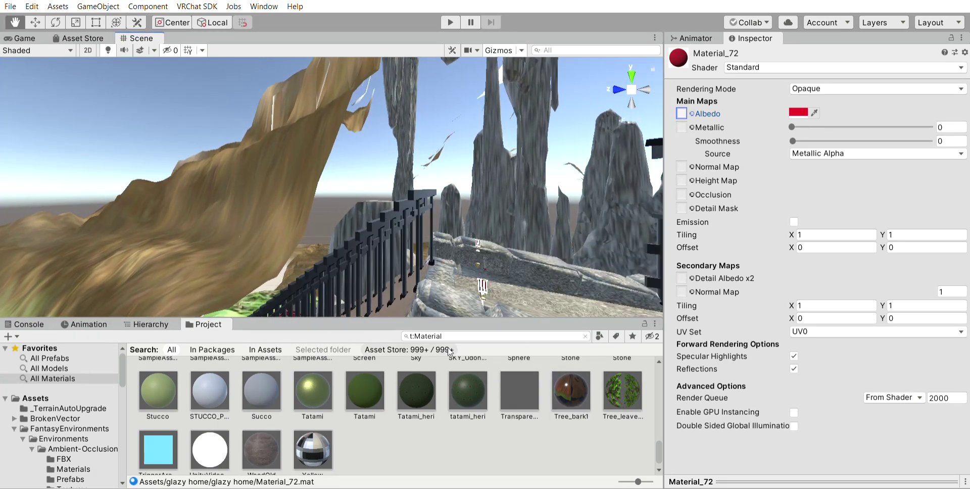
pyautogui.scroll(10, 444, 378)
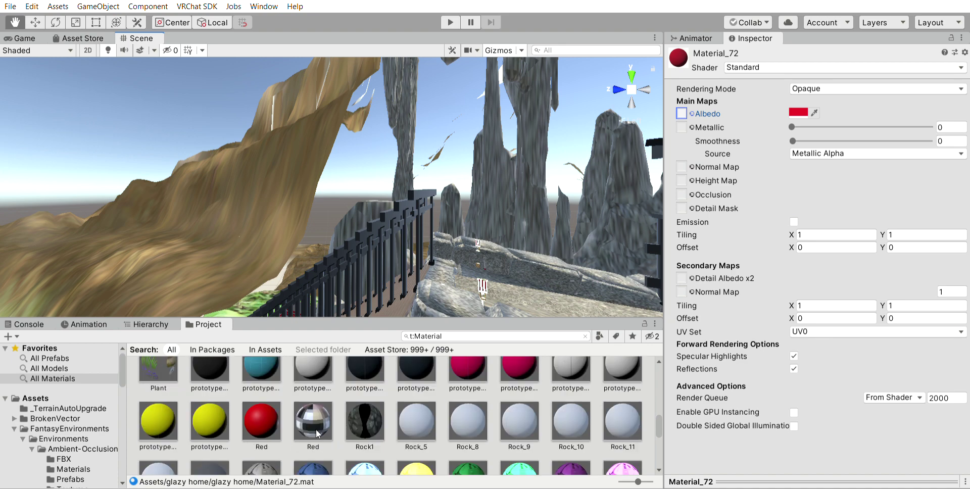
pyautogui.moveTo(317, 430); pyautogui.dragTo(323, 278)
pyautogui.scroll(8, 369, 281)
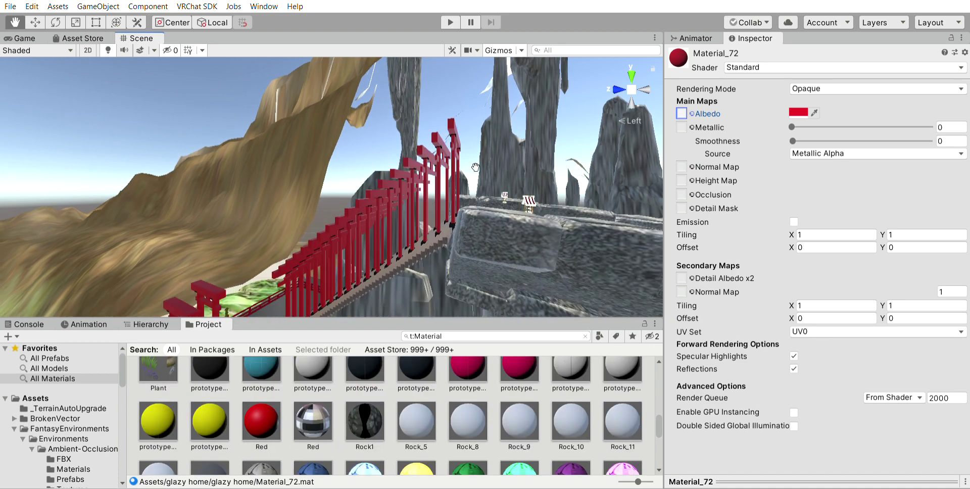
# - Inspect the torii gates, staircase, house and surrounding rocks from the side, the front and several distances
pyautogui.keyDown('alt'); pyautogui.moveTo(290, 222); pyautogui.dragTo(315, 256); pyautogui.keyUp('alt')
pyautogui.keyDown('alt'); pyautogui.moveTo(315, 257); pyautogui.dragTo(424, 195); pyautogui.keyUp('alt')
pyautogui.click(618, 88)
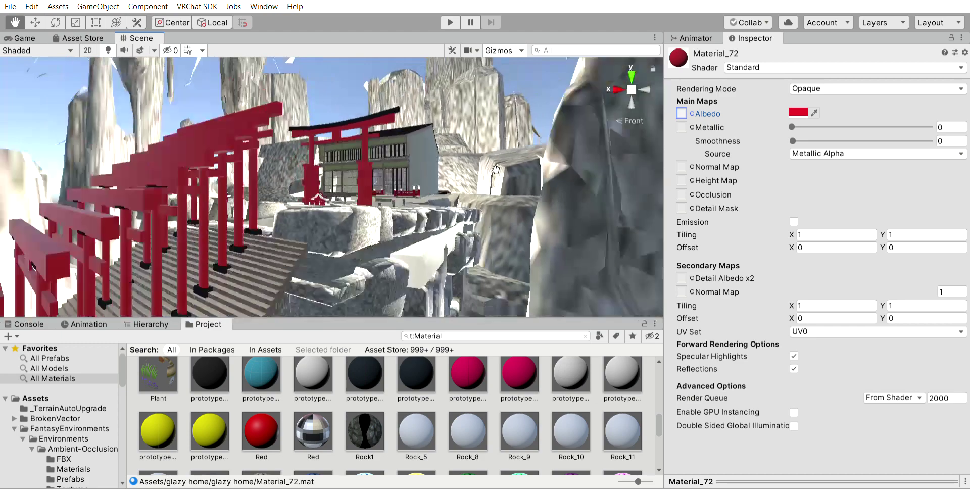
pyautogui.scroll(10, 496, 169)
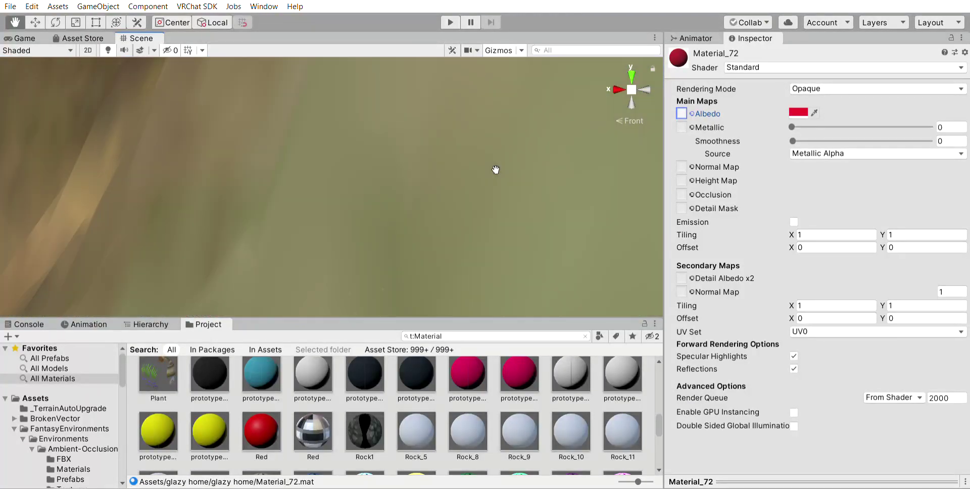
pyautogui.scroll(-10, 496, 169)
pyautogui.scroll(10, 496, 170)
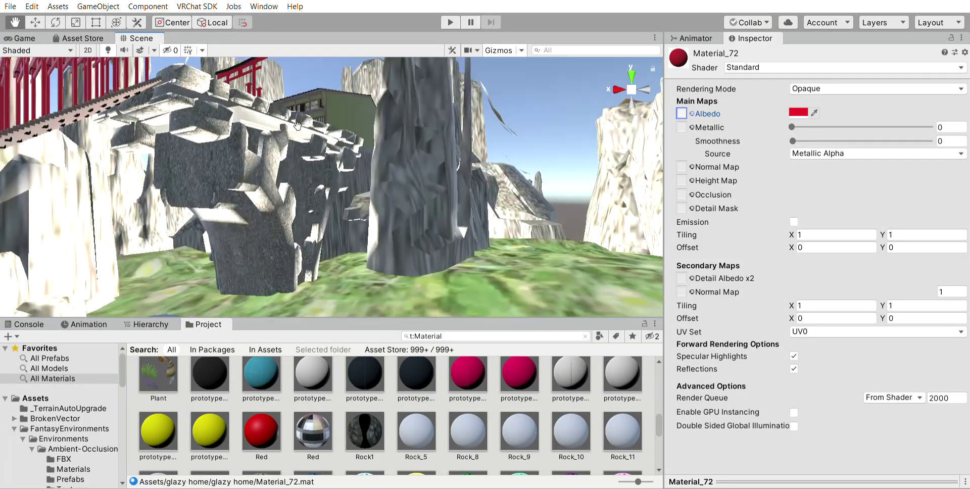
pyautogui.scroll(-10, 404, 83)
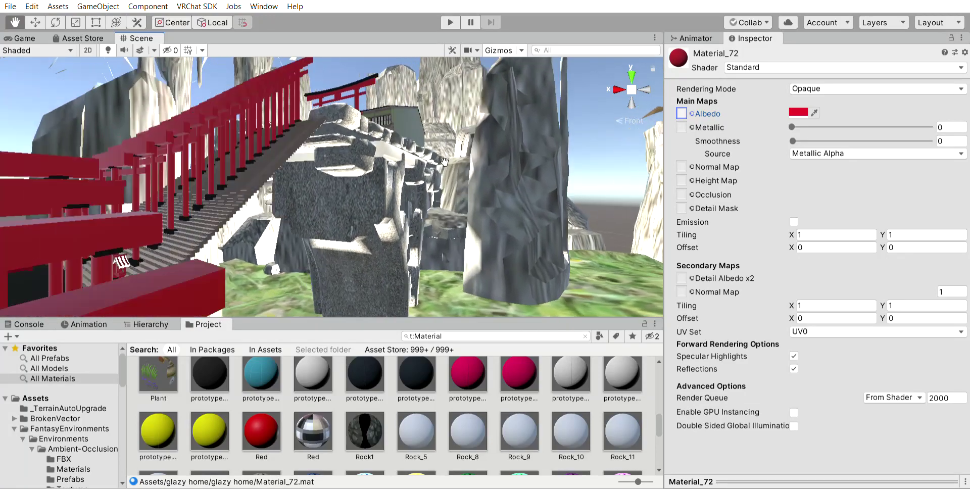
# - Switch Material_72 to the VRChat/Mobile/Standard Lite shader with Metallic 0.67 and Smoothness 0.556, and enable emission
pyautogui.scroll(2, 513, 160)
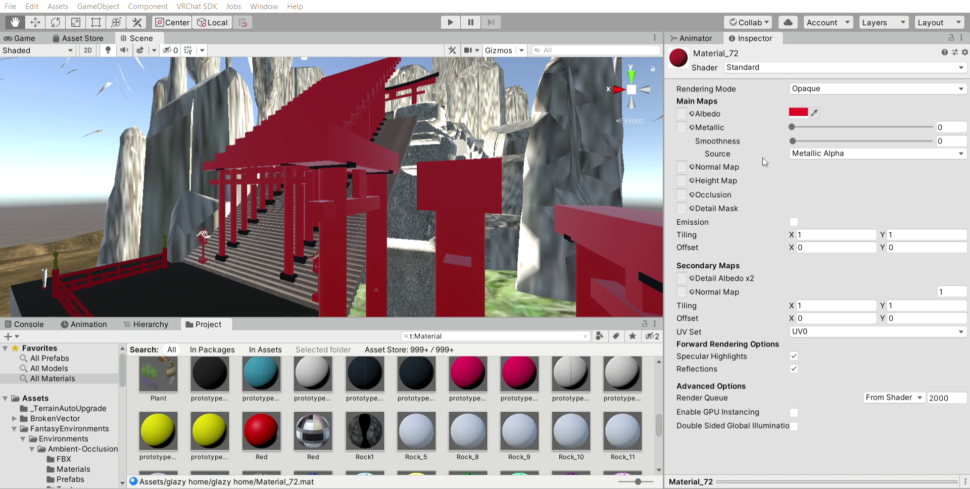
pyautogui.moveTo(823, 218); pyautogui.dragTo(864, 222)
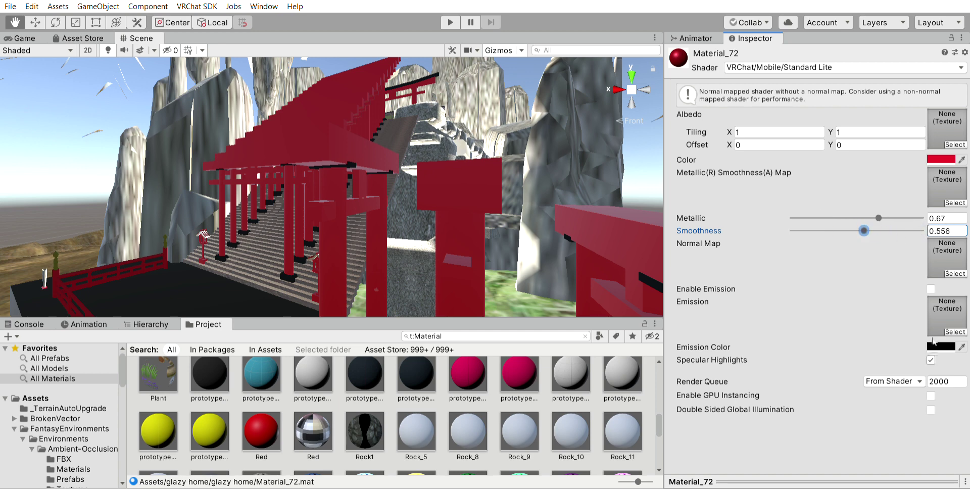
pyautogui.click(934, 281)
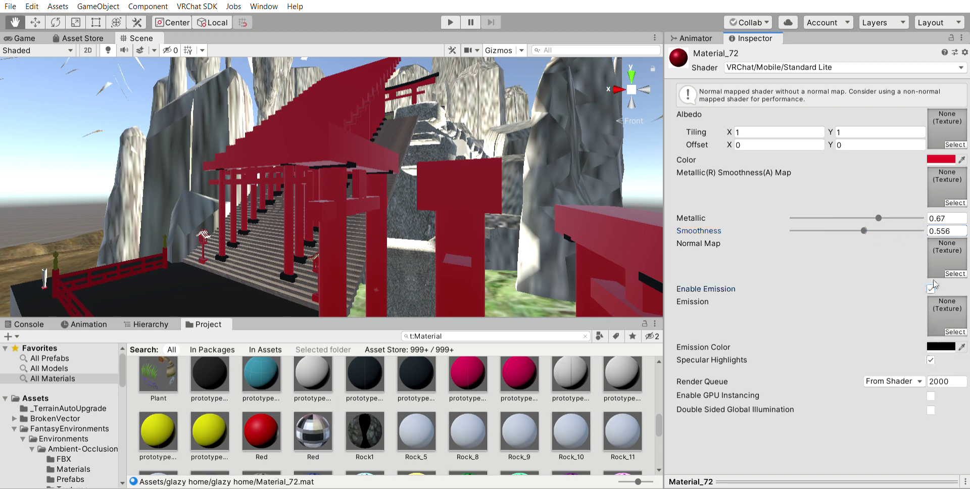
# - Assign the grey wood-grain texture from the glazy home textures folder to Material_72's Metallic(R) Smoothness(A) Map
pyautogui.scroll(-5, 500, 421)
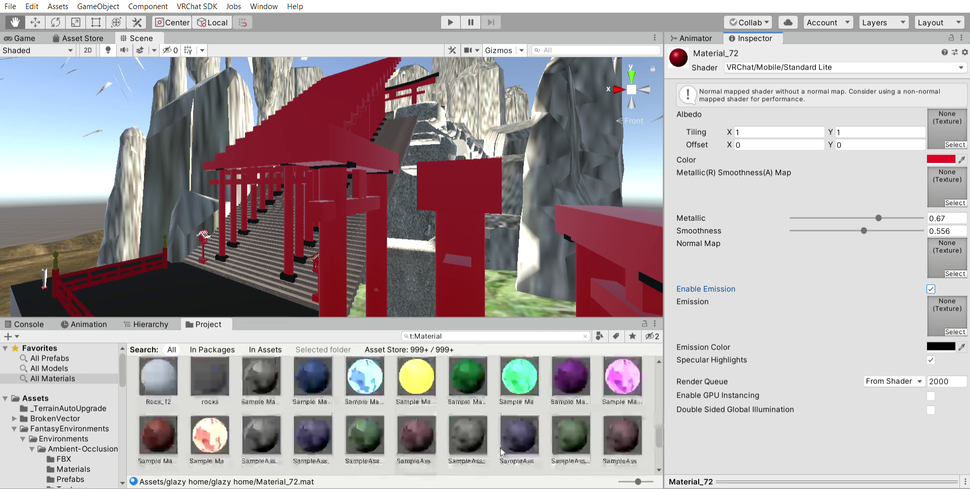
pyautogui.scroll(-5, 500, 421)
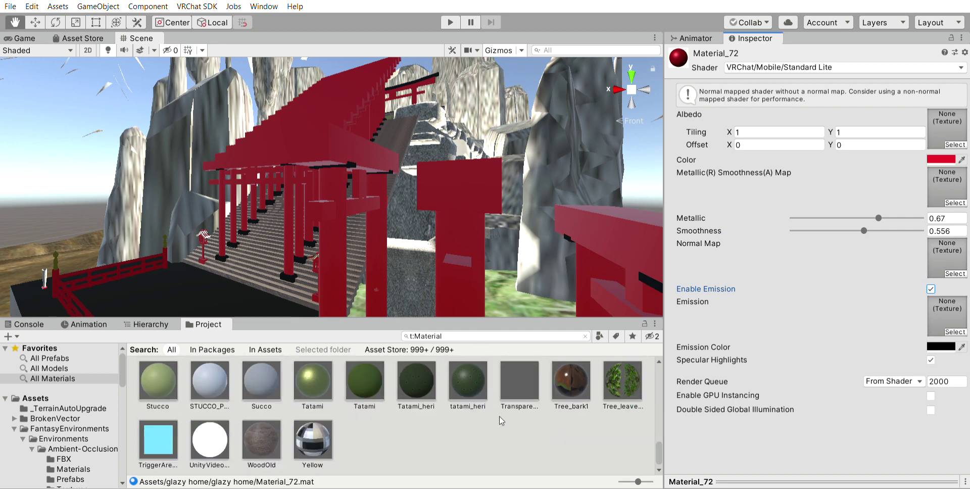
pyautogui.scroll(10, 349, 412)
pyautogui.scroll(10, 338, 412)
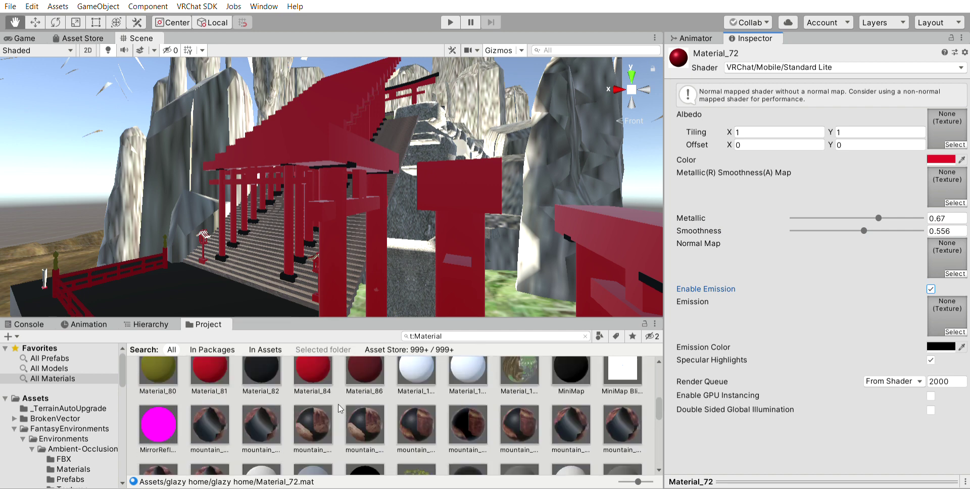
pyautogui.scroll(-2, 340, 409)
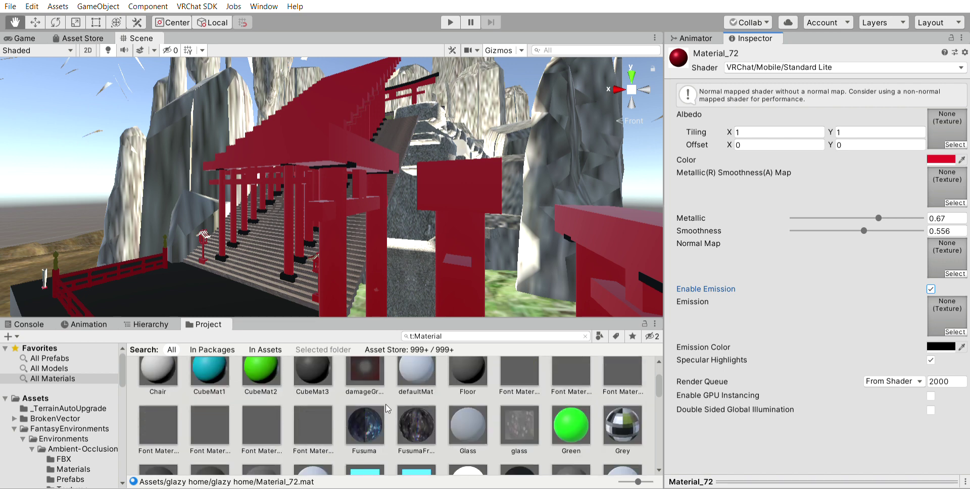
pyautogui.scroll(2, 436, 411)
pyautogui.scroll(-10, 86, 385)
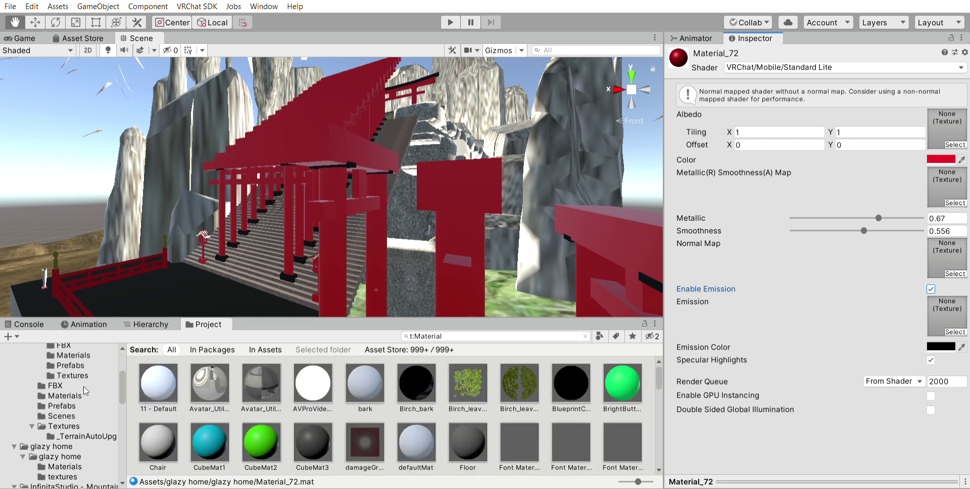
pyautogui.scroll(3, 86, 385)
pyautogui.click(62, 401)
pyautogui.click(65, 391)
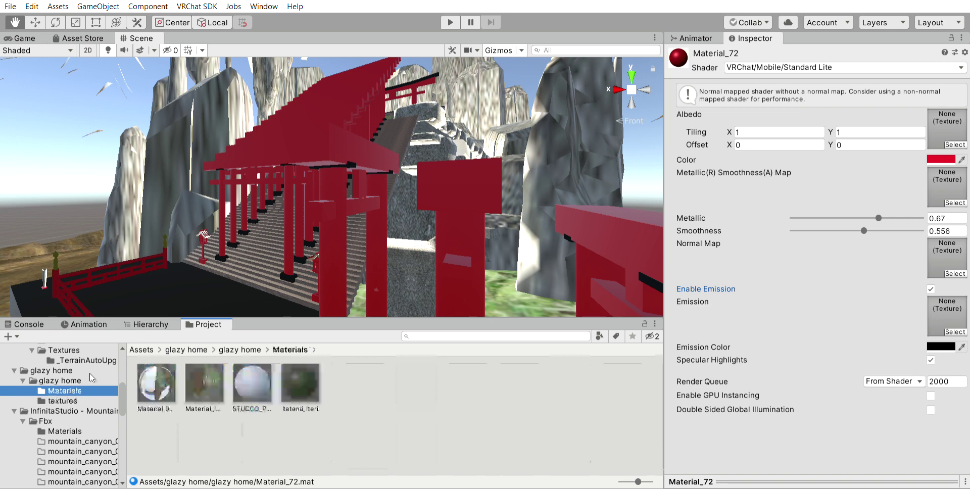
pyautogui.click(76, 401)
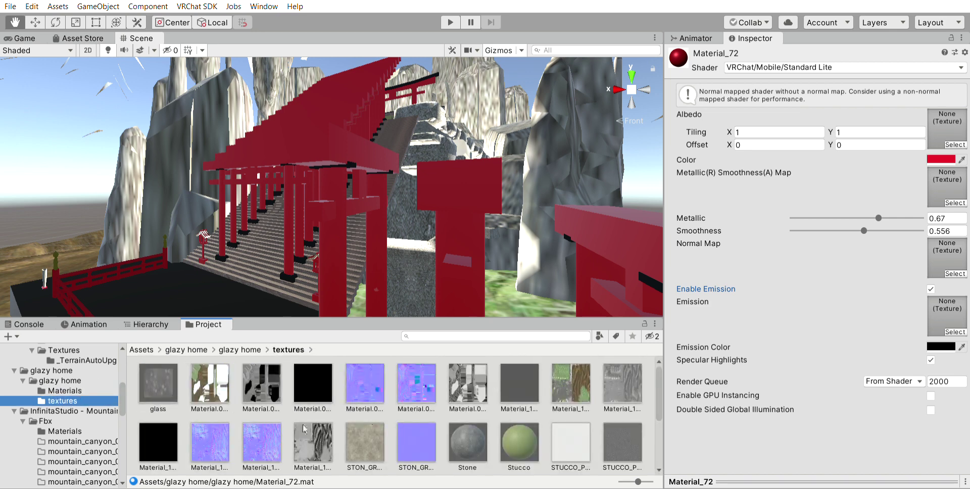
pyautogui.moveTo(395, 399); pyautogui.dragTo(948, 179)
# - Inspect the red torii gates up close and the staircase, rocks, trees and mountain from farther away
pyautogui.scroll(5, 626, 223)
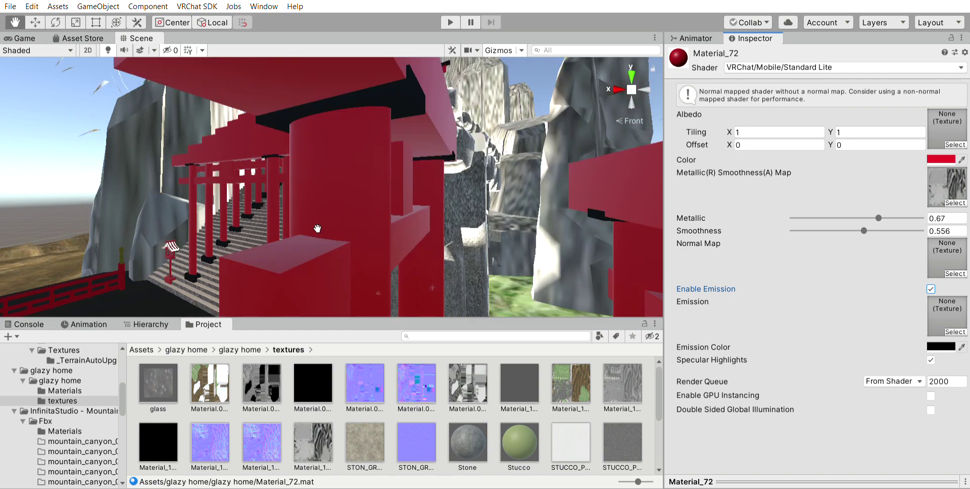
pyautogui.scroll(-5, 468, 222)
pyautogui.scroll(-5, 297, 204)
pyautogui.scroll(10, 297, 205)
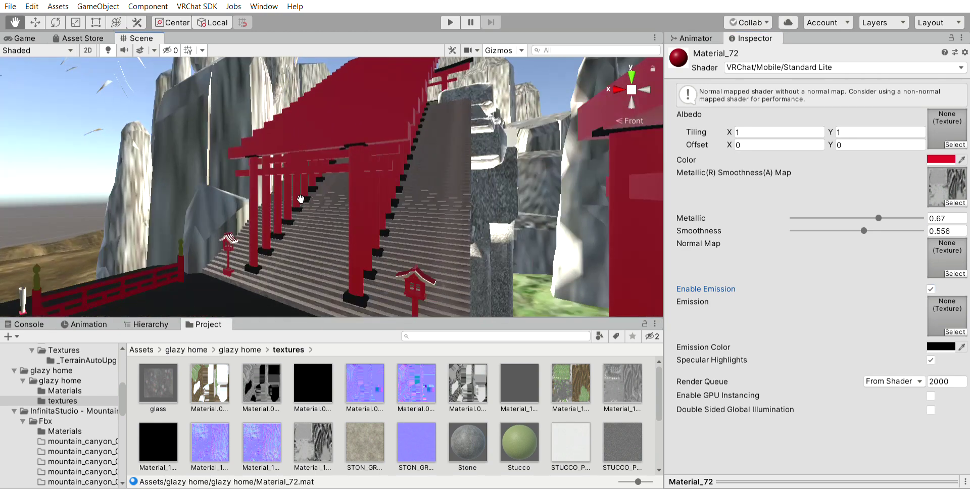
pyautogui.scroll(-10, 258, 260)
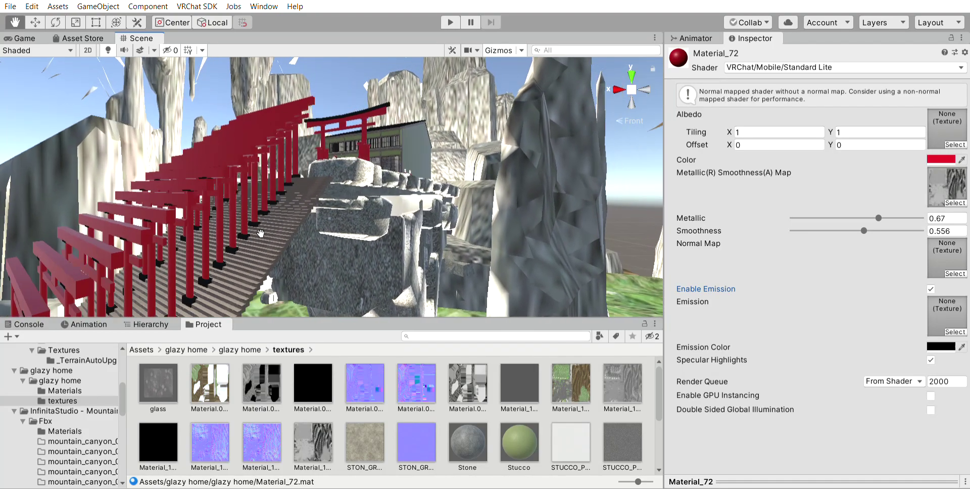
pyautogui.scroll(-5, 288, 231)
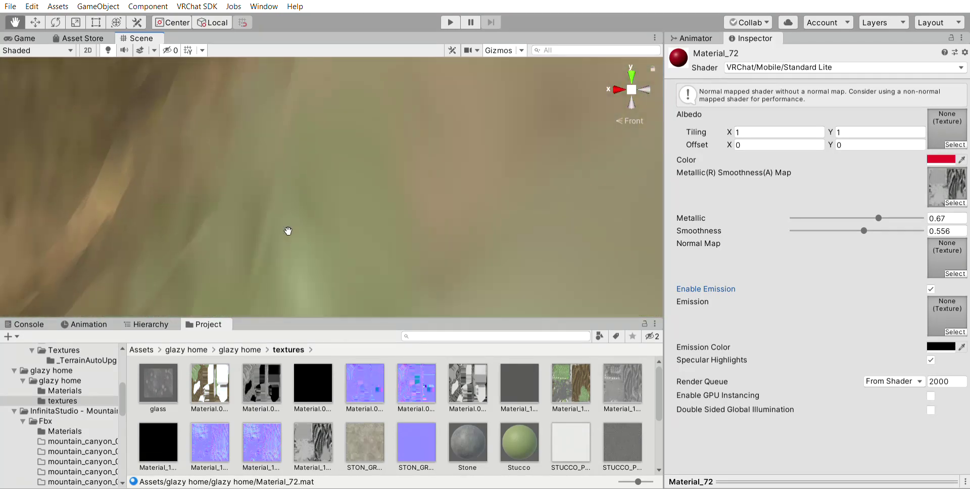
pyautogui.scroll(-10, 368, 213)
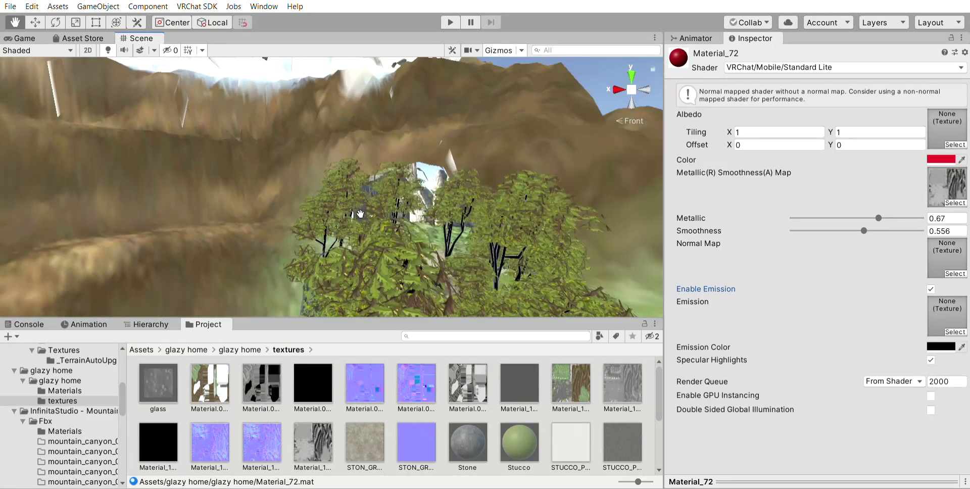
pyautogui.scroll(3, 348, 215)
pyautogui.scroll(-5, 213, 290)
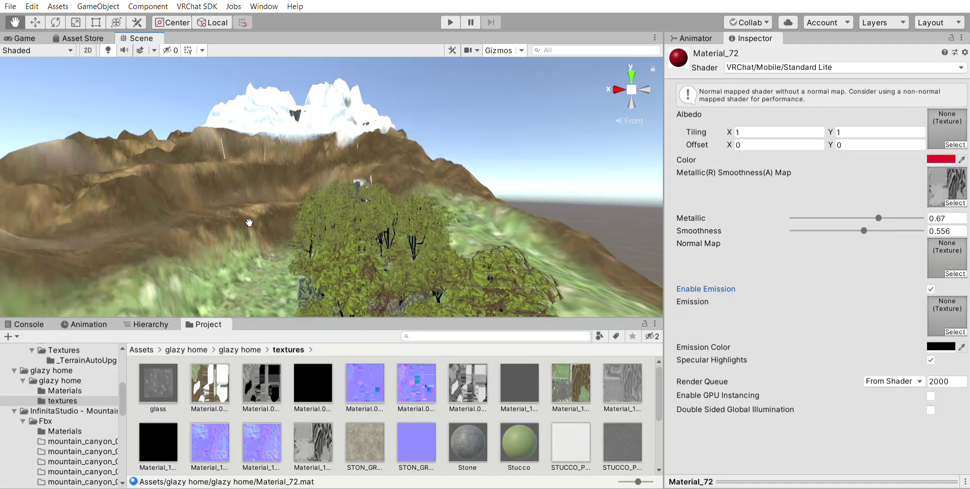
# - List all prefabs in the project and examine the components of the VRCWorld prefab
pyautogui.scroll(5, 80, 366)
pyautogui.click(50, 358)
pyautogui.scroll(-10, 309, 381)
pyautogui.scroll(-5, 356, 260)
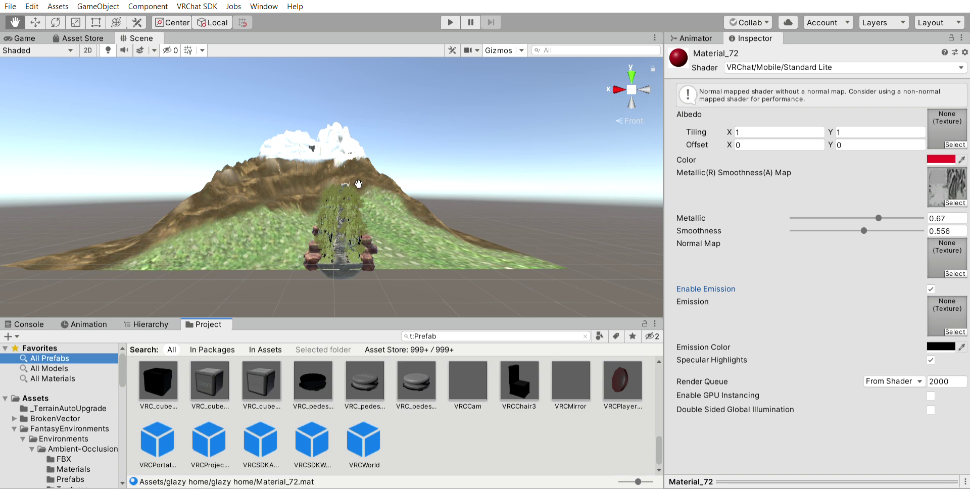
pyautogui.scroll(4, 356, 260)
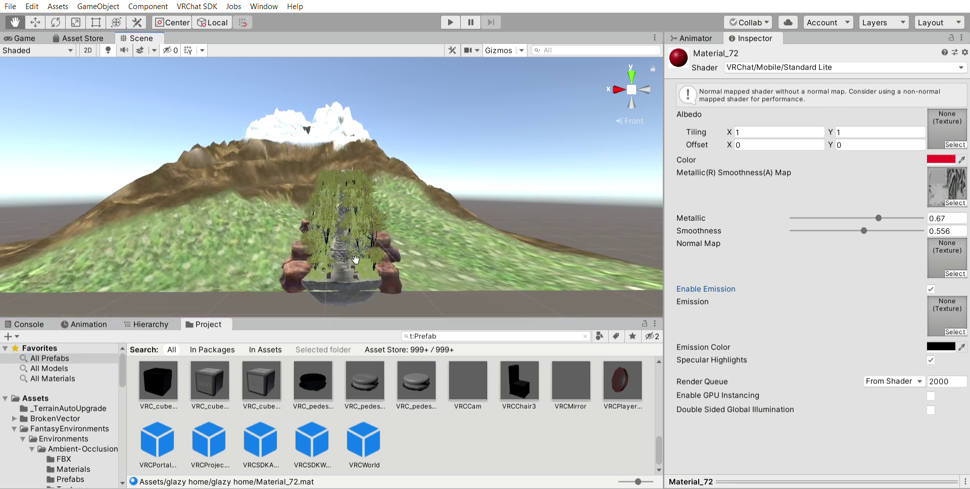
pyautogui.scroll(3, 356, 260)
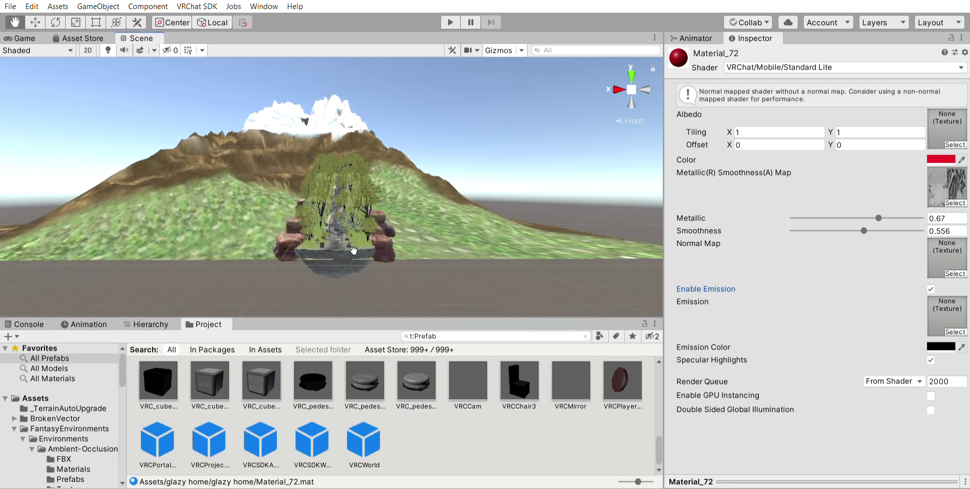
pyautogui.click(372, 442)
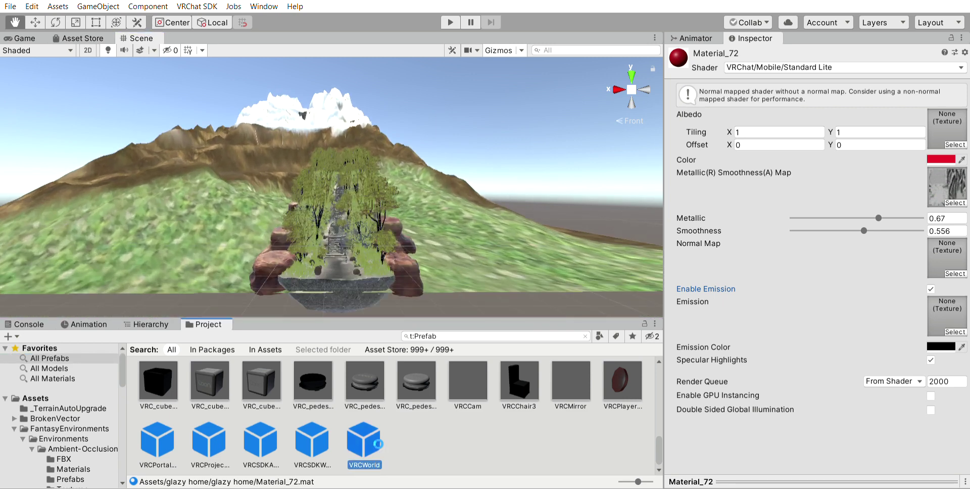
pyautogui.scroll(3, 317, 444)
pyautogui.click(317, 444)
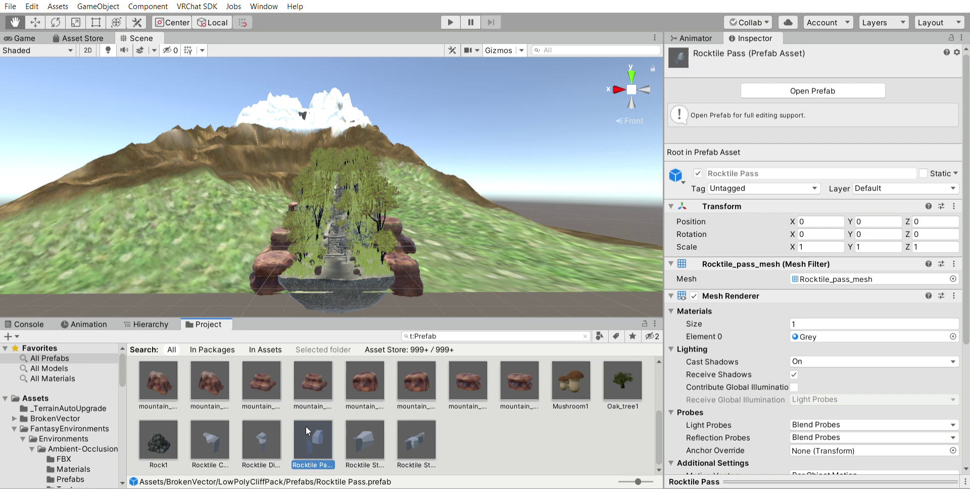
pyautogui.click(51, 358)
pyautogui.scroll(-3, 418, 417)
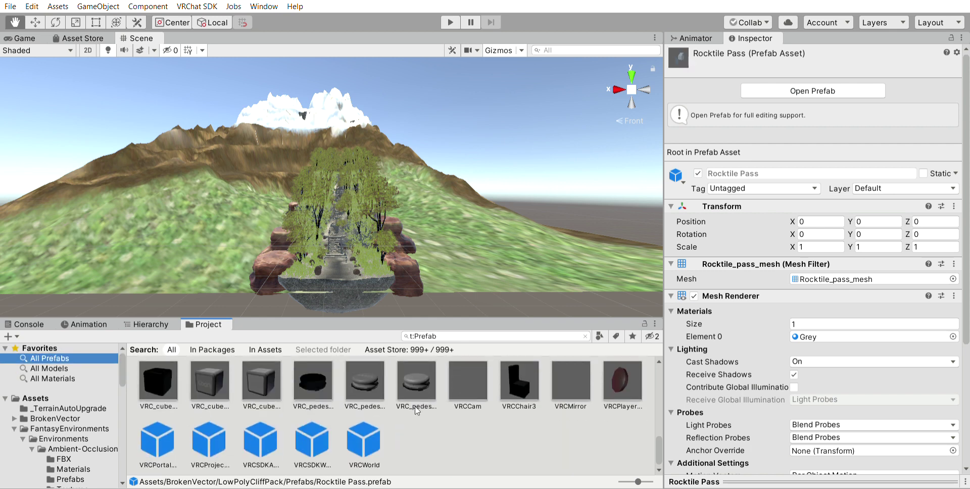
pyautogui.click(364, 440)
pyautogui.scroll(-6, 717, 323)
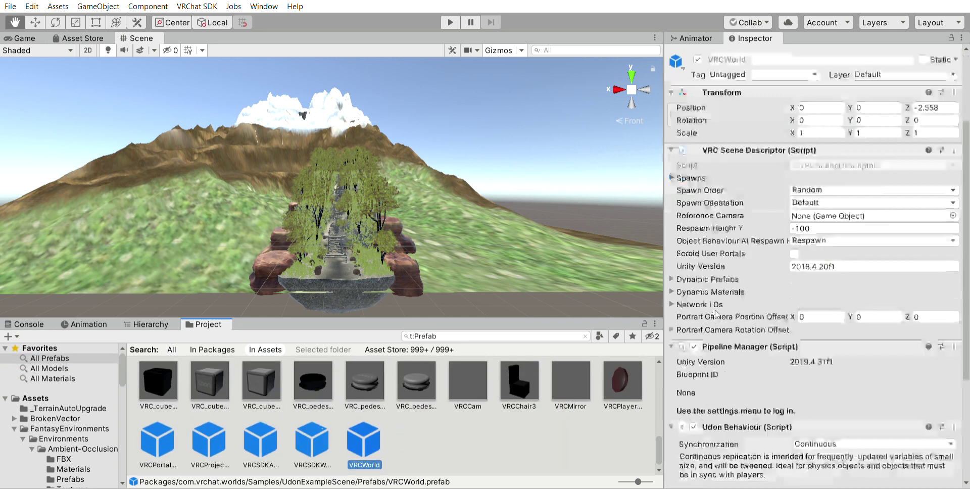
# - Review the other VRChat SDK prefabs, including VRCSDKWorld, VRCSDKAvatar and VRCProjectSettings
pyautogui.click(318, 428)
pyautogui.click(277, 432)
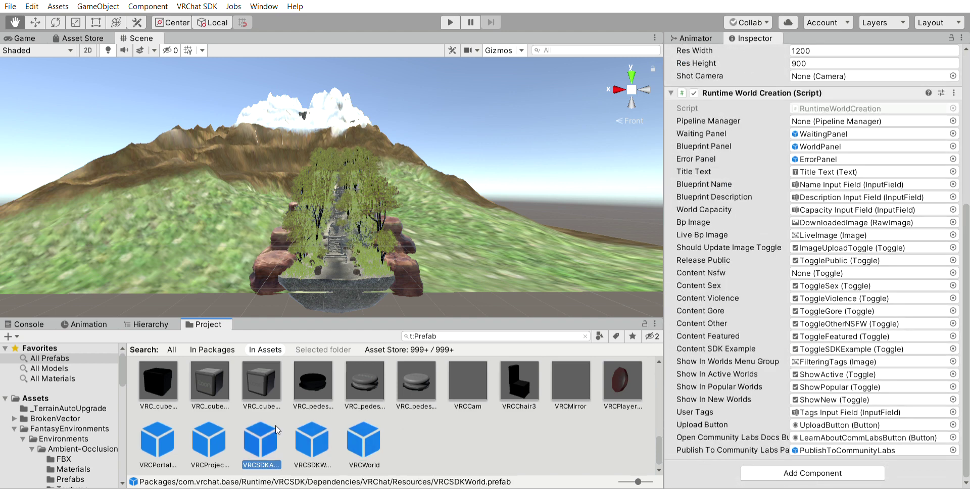
pyautogui.scroll(5, 730, 326)
pyautogui.scroll(-5, 729, 326)
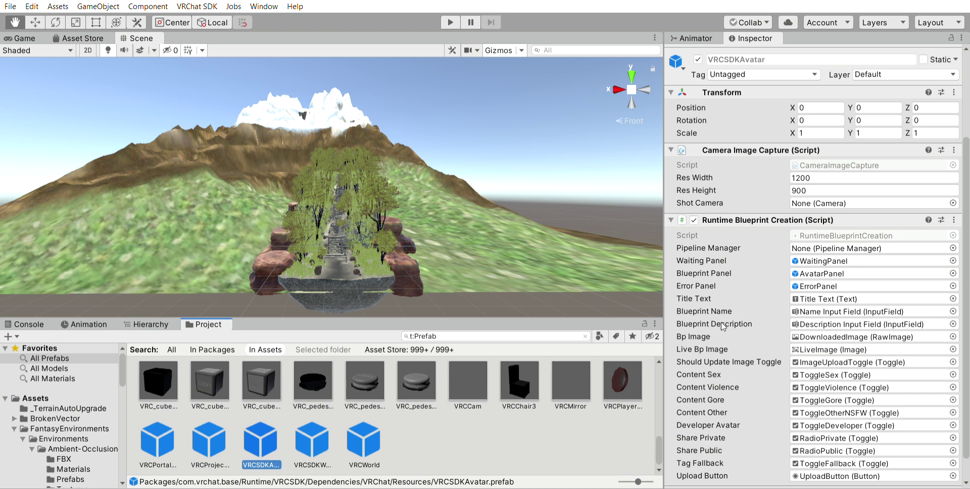
pyautogui.click(202, 438)
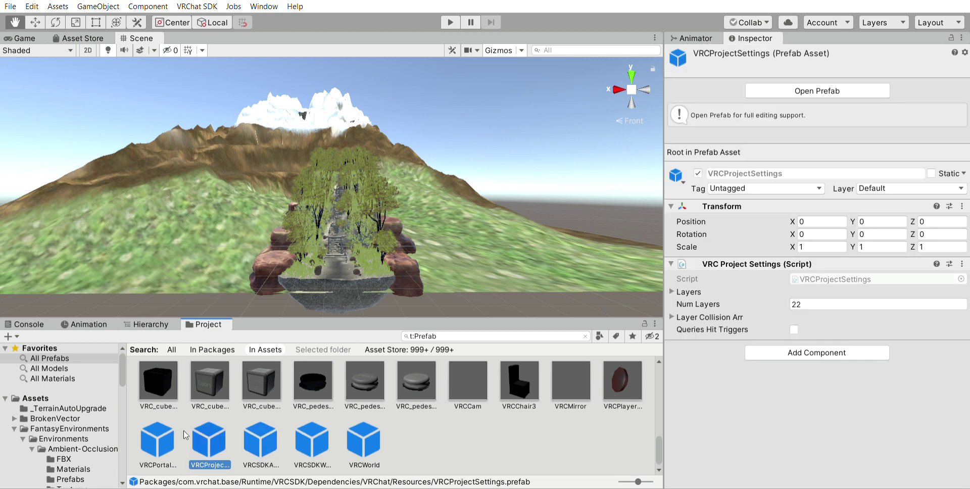
pyautogui.click(153, 435)
# - Place the VRCWorld prefab in the scene on the stone path at the foot of the mountain
pyautogui.click(372, 446)
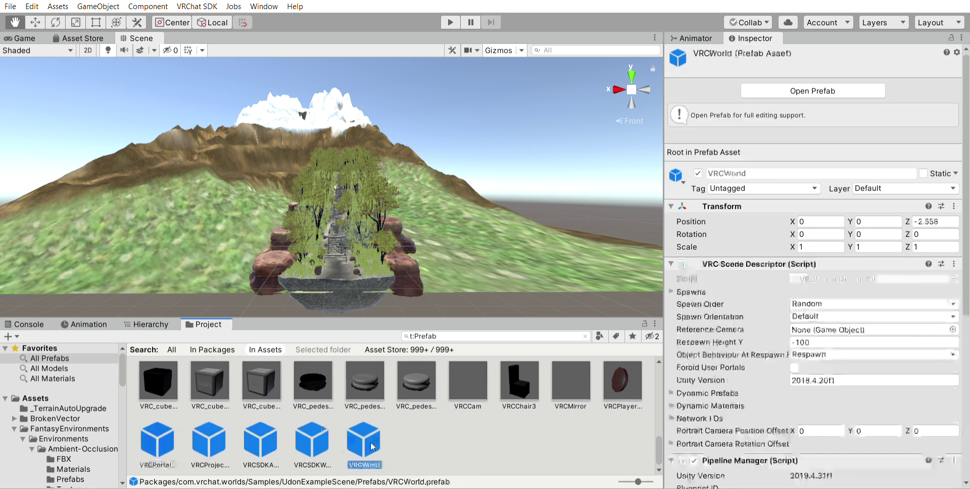
pyautogui.scroll(5, 387, 247)
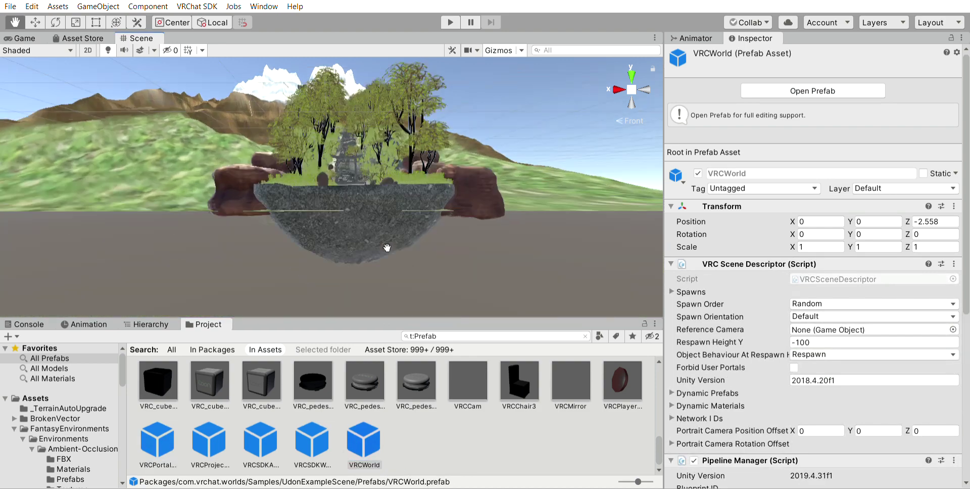
pyautogui.scroll(5, 387, 248)
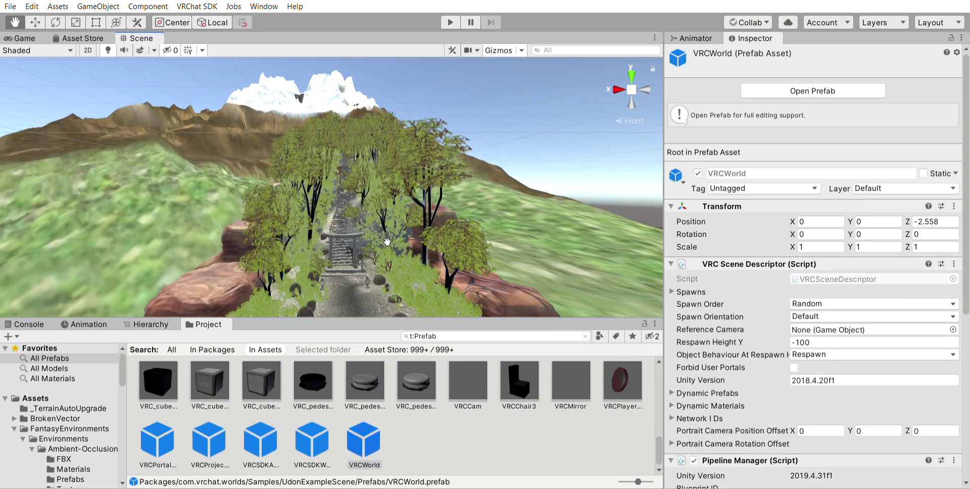
pyautogui.moveTo(369, 430); pyautogui.dragTo(347, 287)
pyautogui.scroll(-5, 185, 308)
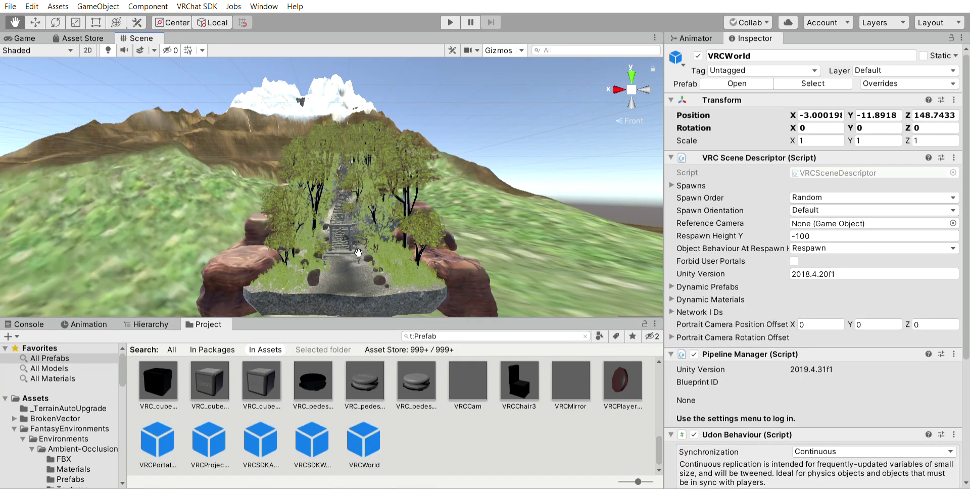
# - Select VRCWorld in the scene hierarchy and frame it in the Scene view
pyautogui.click(150, 324)
pyautogui.scroll(15, 153, 339)
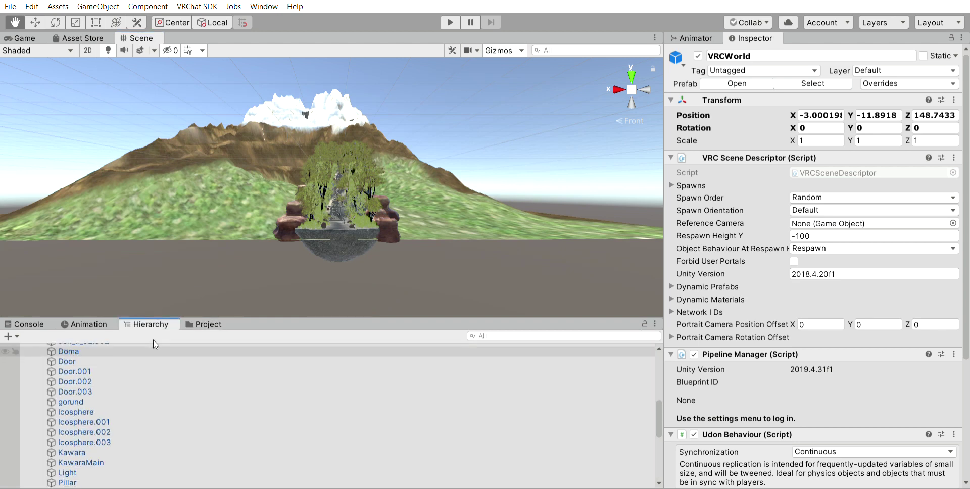
pyautogui.click(121, 369)
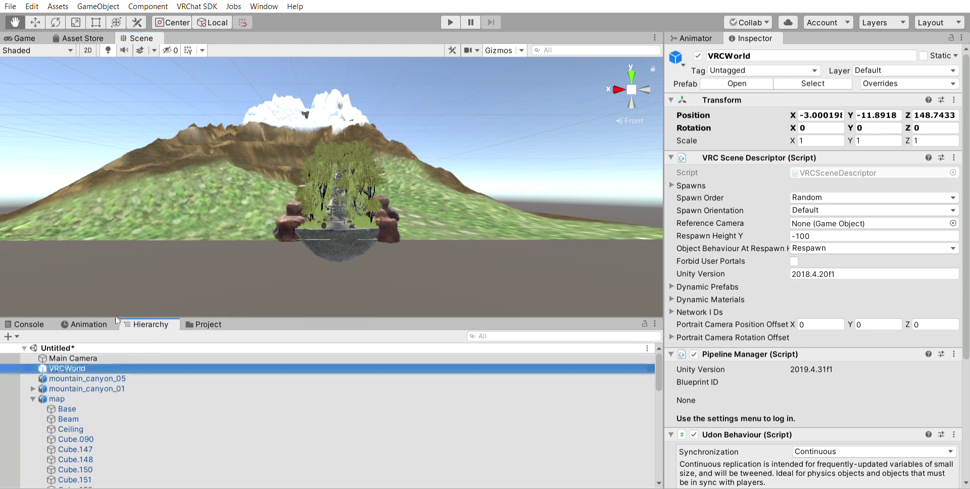
pyautogui.scroll(-5, 375, 196)
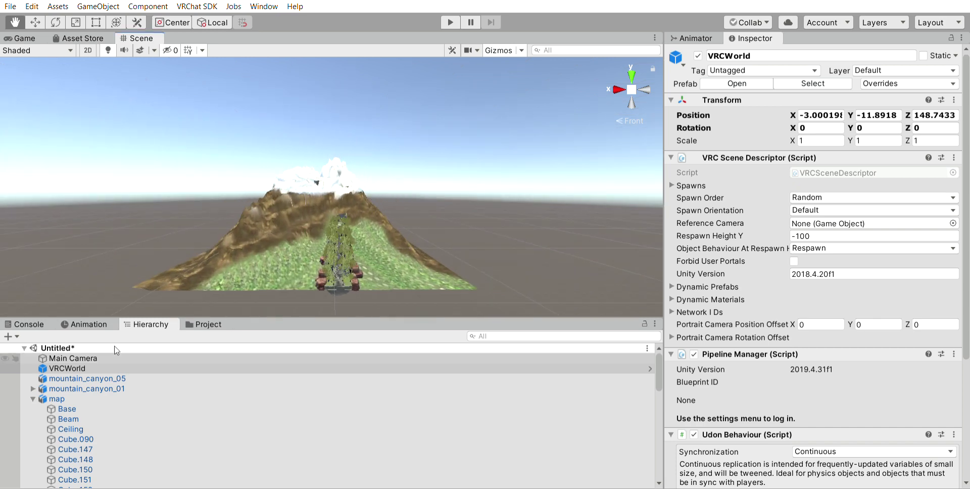
pyautogui.doubleClick(105, 368)
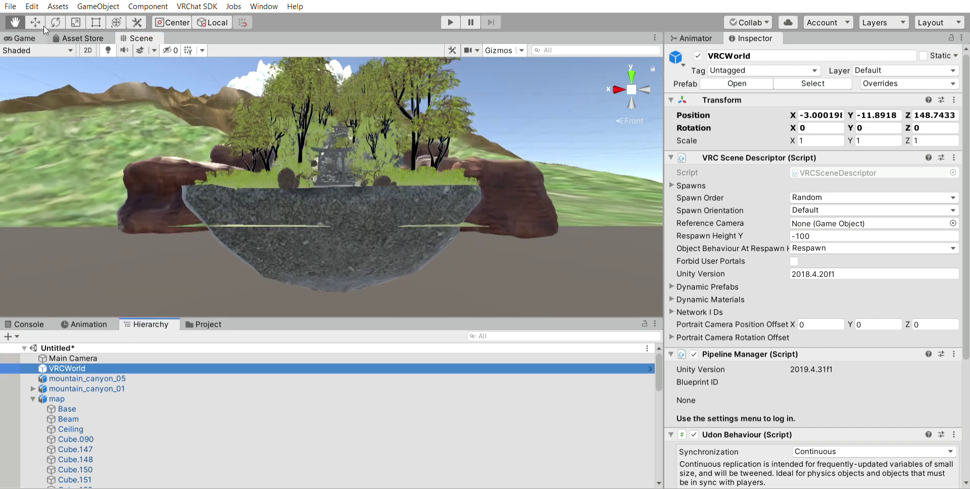
# - Activate the Move tool on VRCWorld and check its position on the path before the stone torii
pyautogui.click(37, 23)
pyautogui.scroll(6, 289, 171)
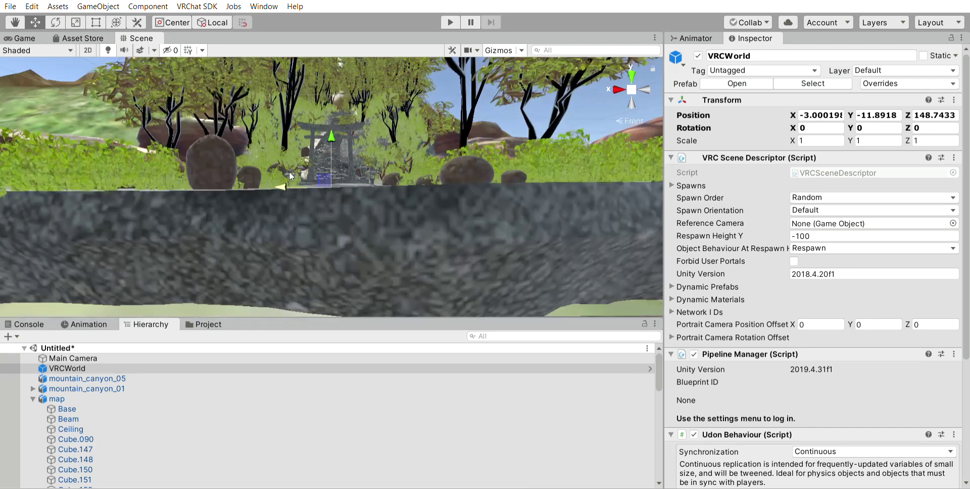
pyautogui.press('q')
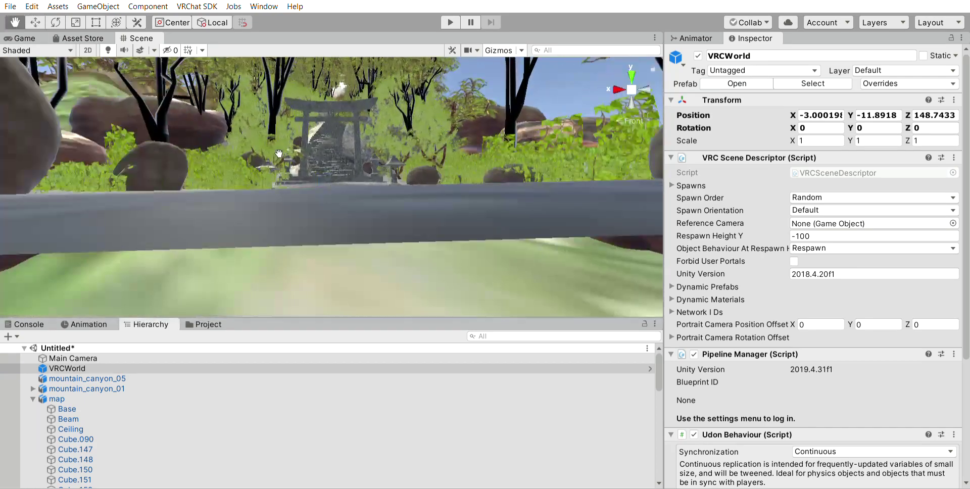
pyautogui.moveTo(279, 154); pyautogui.dragTo(280, 174)
pyautogui.click(36, 23)
pyautogui.scroll(5, 383, 157)
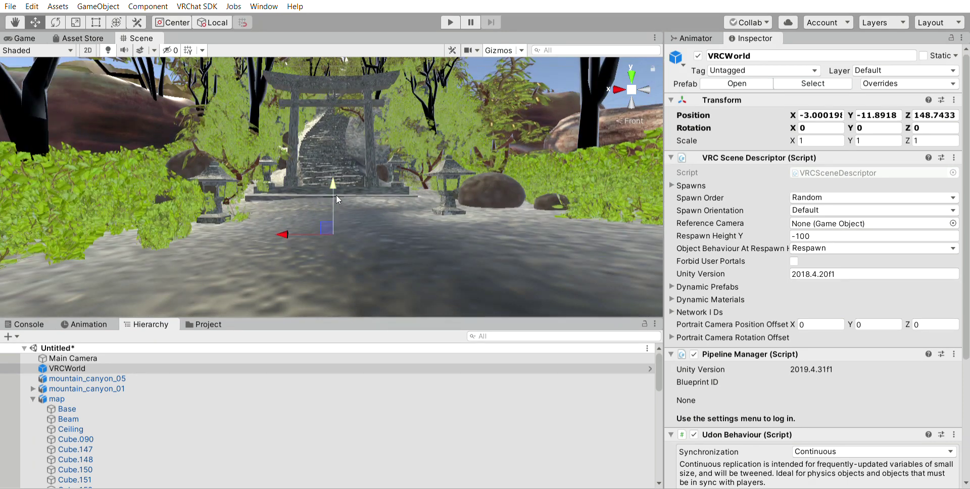
# - Set the runSpeed public variable of VRCWorld's Udon Behaviour to 5
pyautogui.scroll(-5, 728, 273)
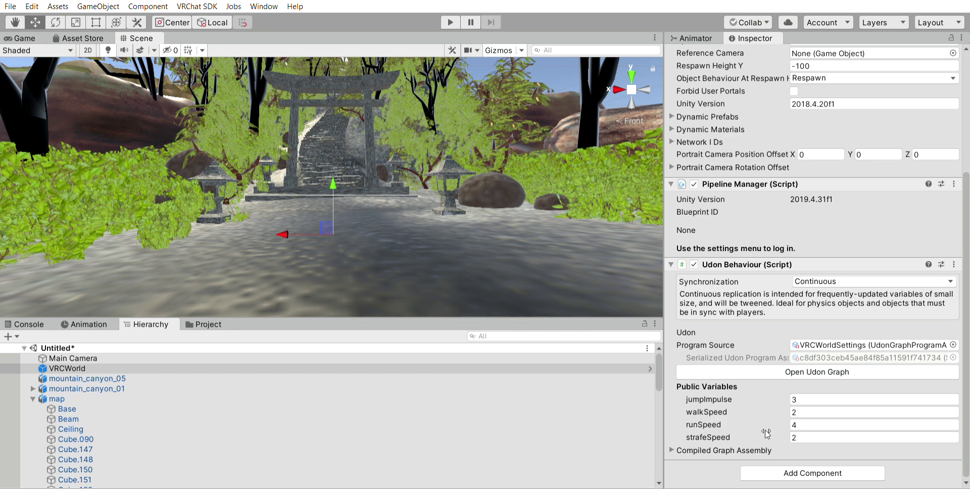
pyautogui.click(801, 425)
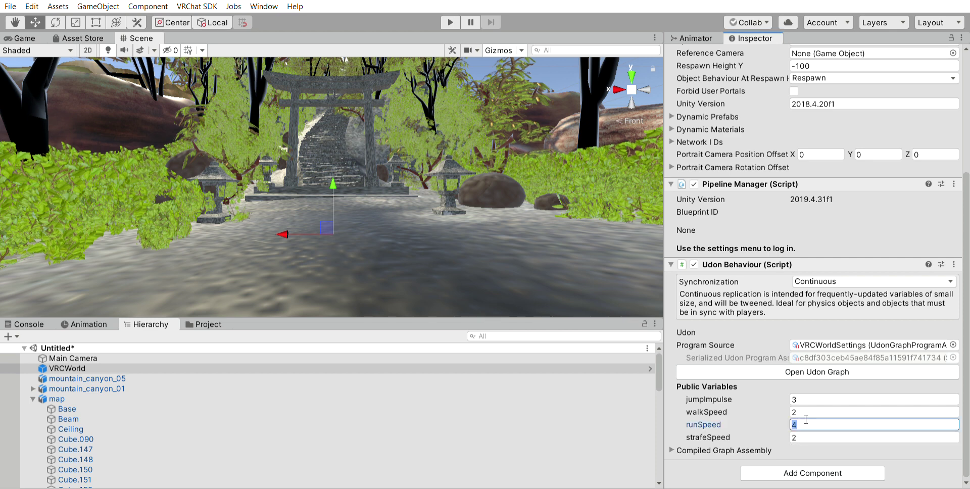
pyautogui.write('5')
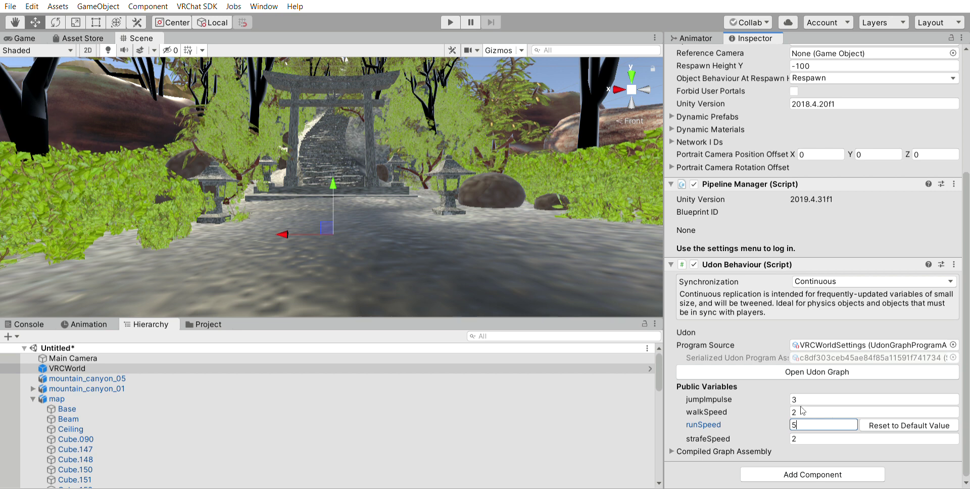
pyautogui.click(809, 398)
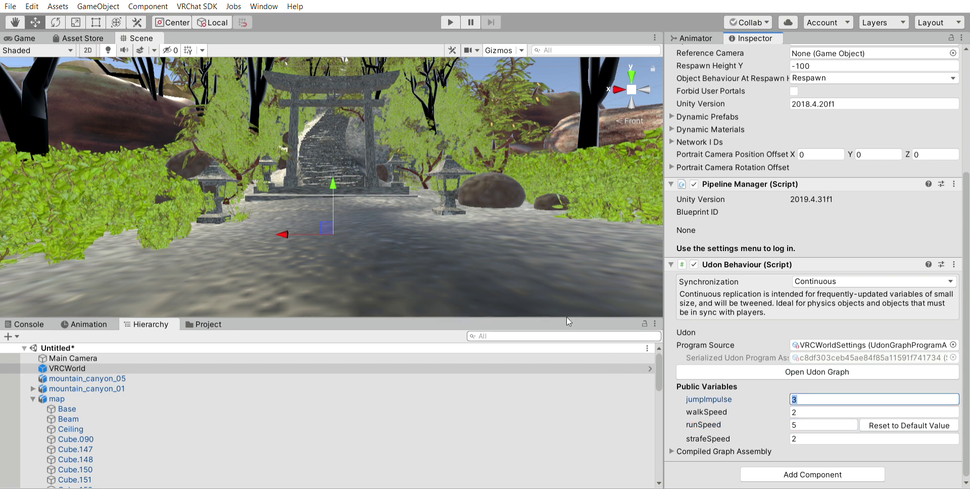
# - Deselect VRCWorld and examine the mountain, its tree-lined stone path and the spawn area from the front
pyautogui.scroll(-6, 512, 273)
pyautogui.scroll(-4, 474, 161)
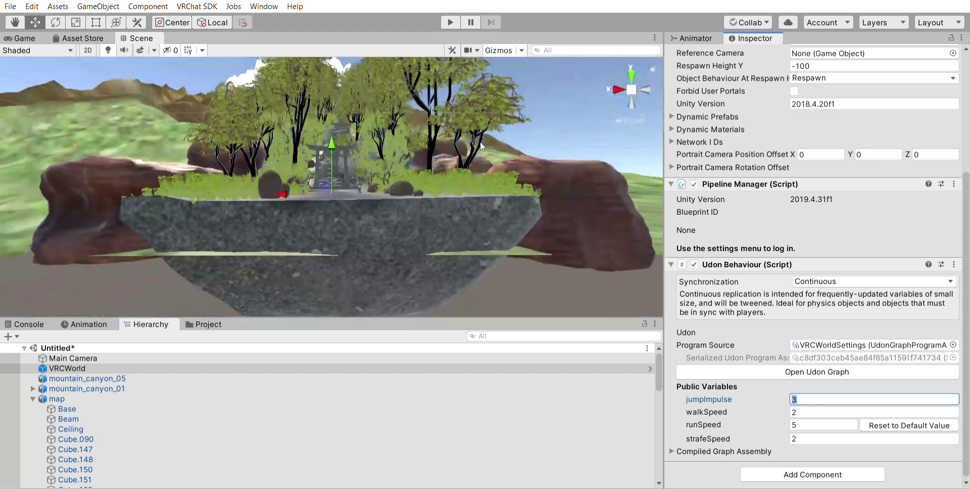
pyautogui.click(556, 109)
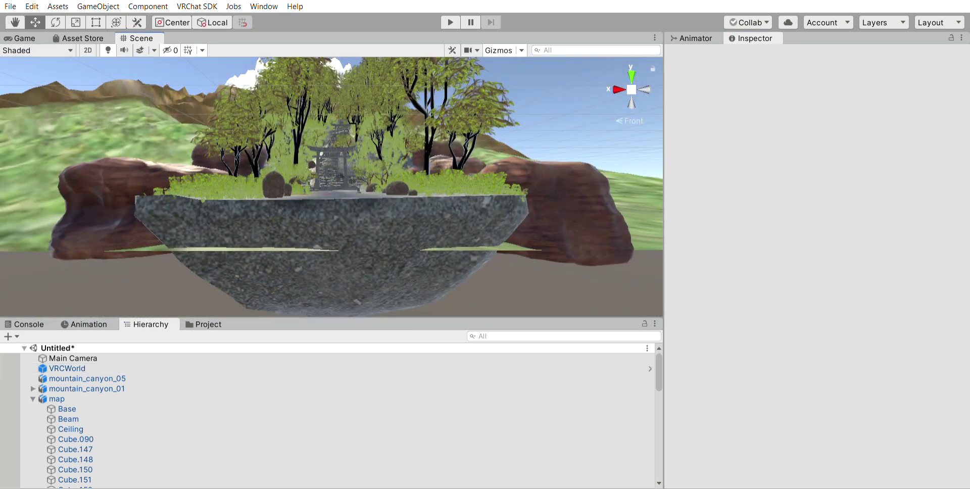
pyautogui.click(15, 22)
pyautogui.moveTo(440, 96); pyautogui.dragTo(482, 136)
pyautogui.scroll(3, 475, 143)
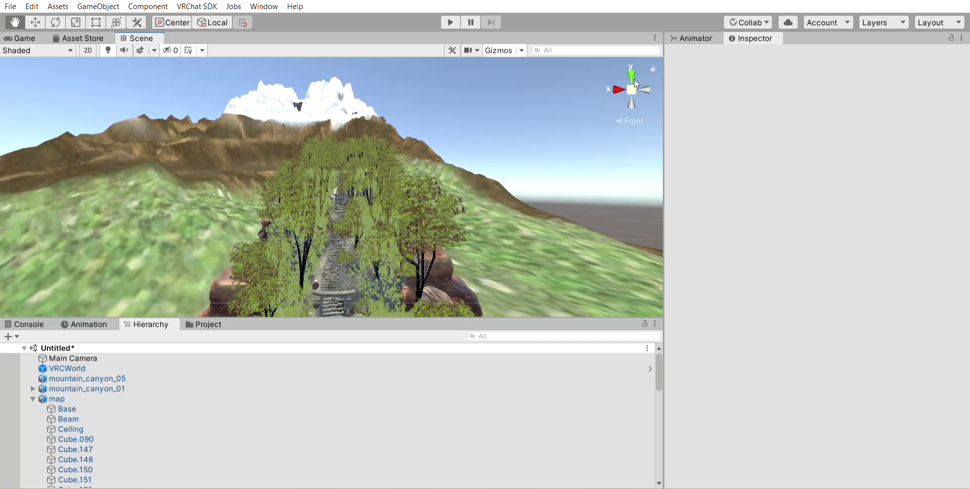
pyautogui.click(621, 91)
pyautogui.click(632, 90)
pyautogui.scroll(-5, 471, 153)
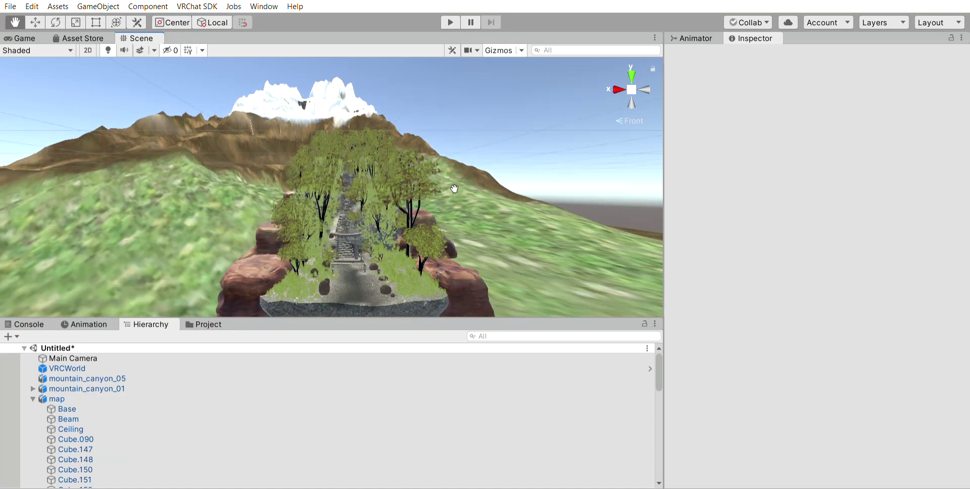
pyautogui.scroll(6, 471, 136)
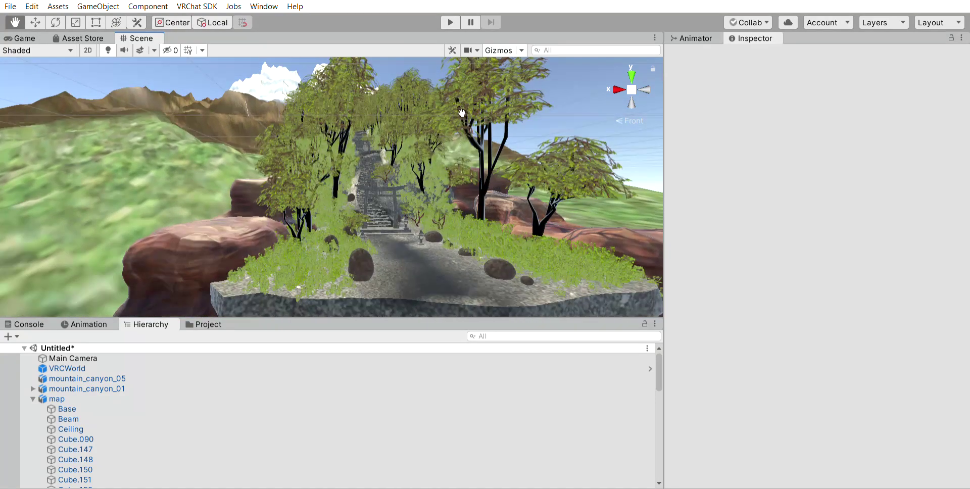
# - Examine the map from the right side, from the forest up to the Japanese house, red torii gates and surrounding rocks
pyautogui.click(618, 90)
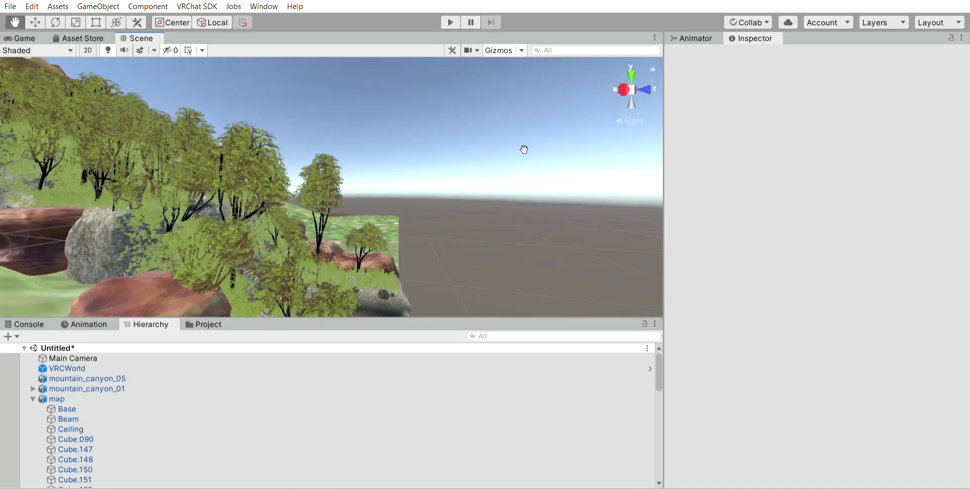
pyautogui.scroll(8, 437, 159)
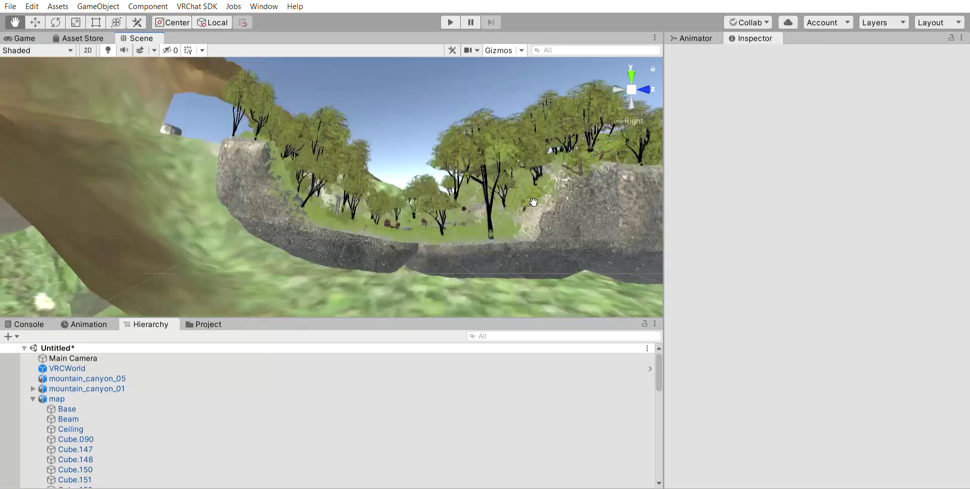
pyautogui.scroll(8, 390, 195)
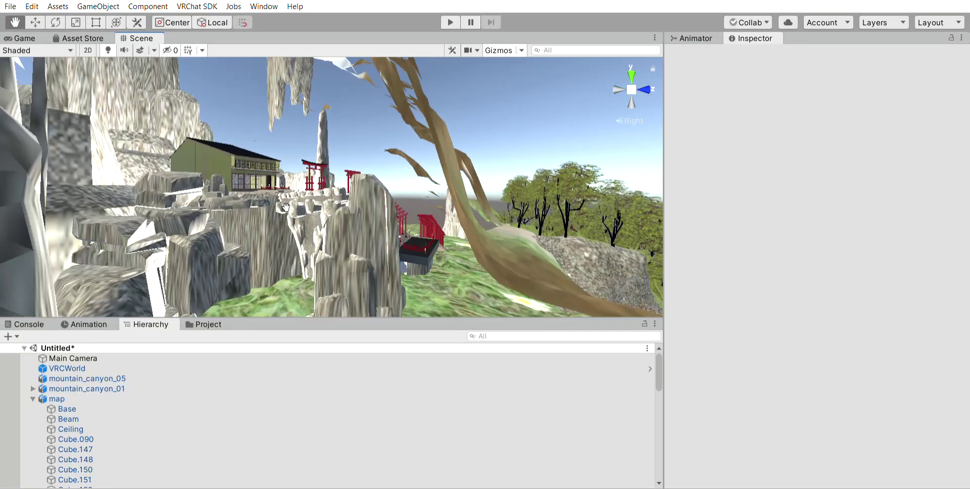
pyautogui.scroll(8, 286, 207)
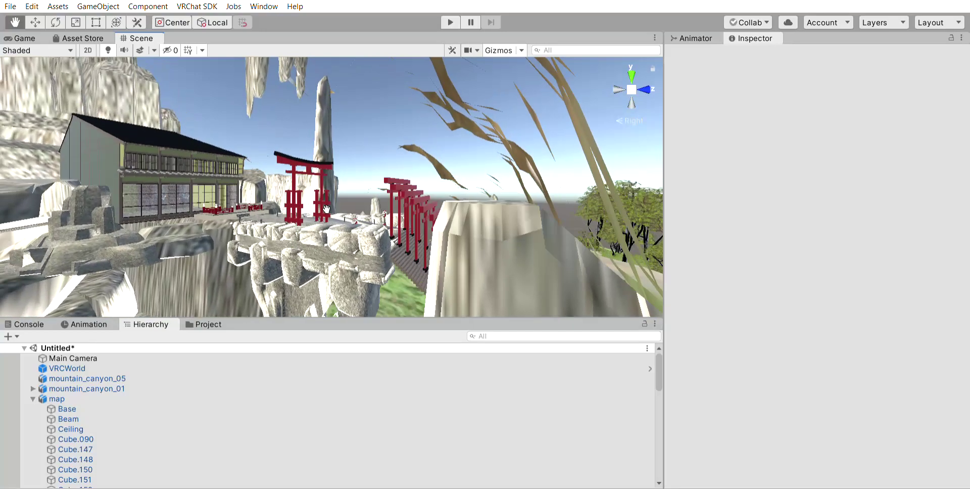
pyautogui.moveTo(338, 210); pyautogui.dragTo(419, 60, button='right')
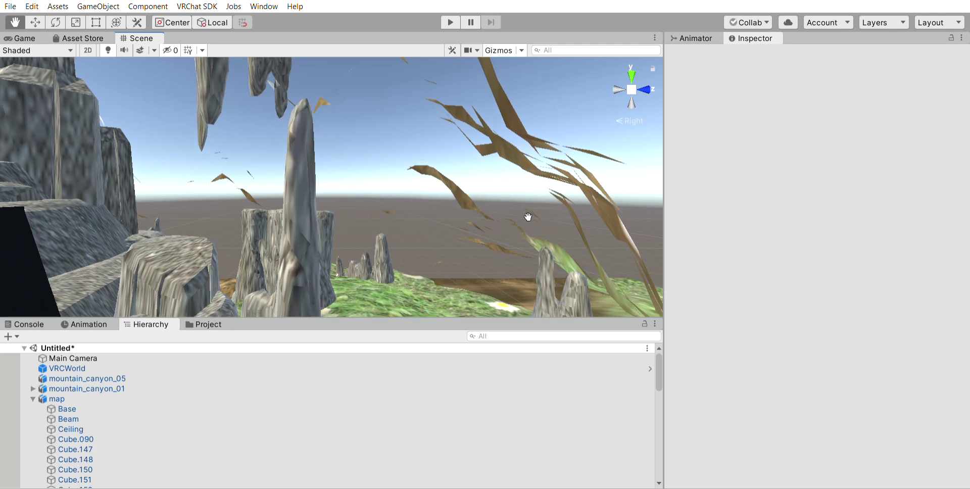
pyautogui.moveTo(528, 216); pyautogui.dragTo(490, 192)
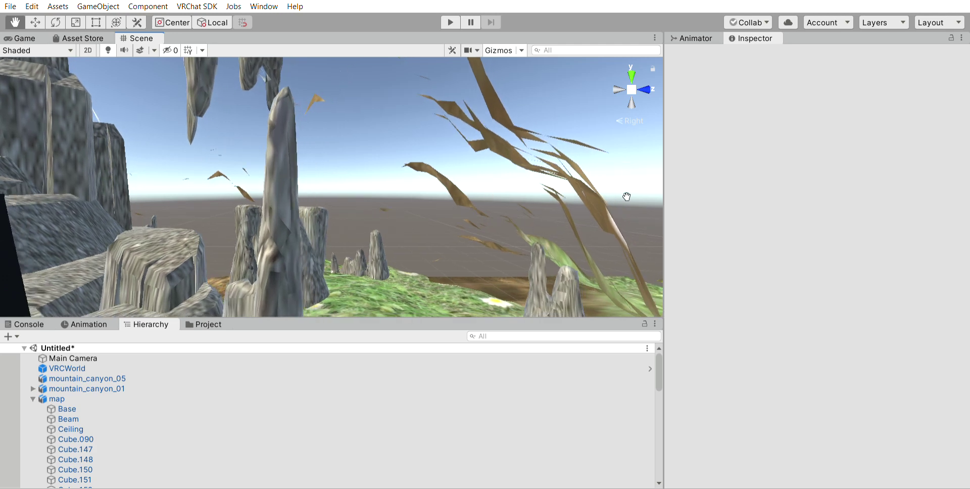